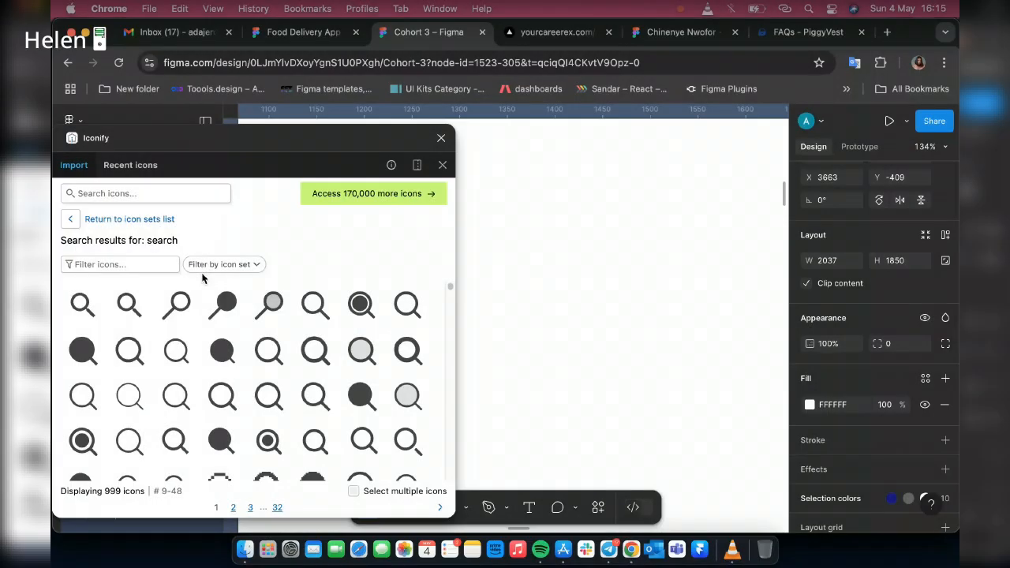
{"action": "left_click", "coordinate": [138, 266]}
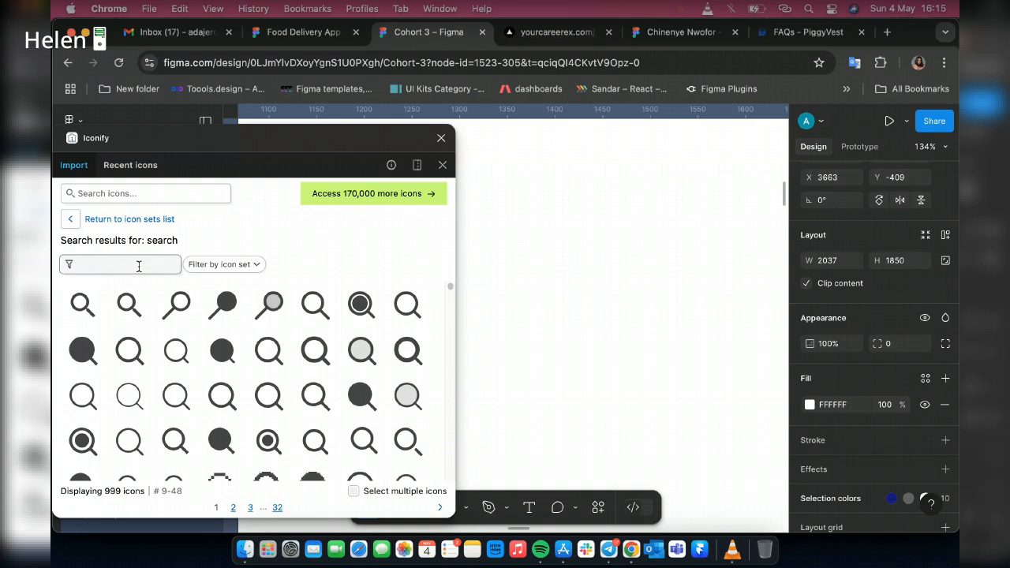
{"action": "type", "text": "P"}
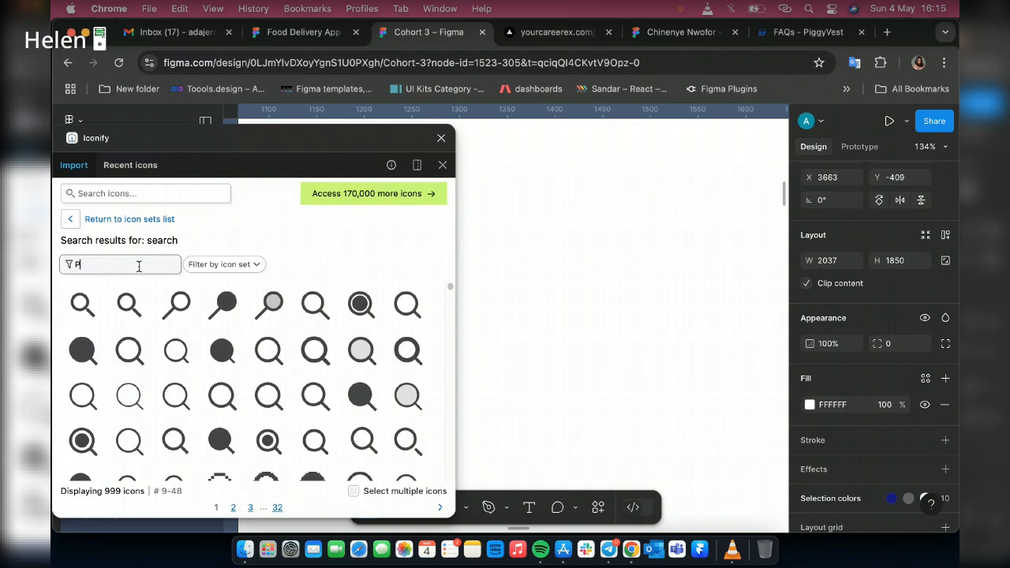
{"action": "type", "text": "lus"}
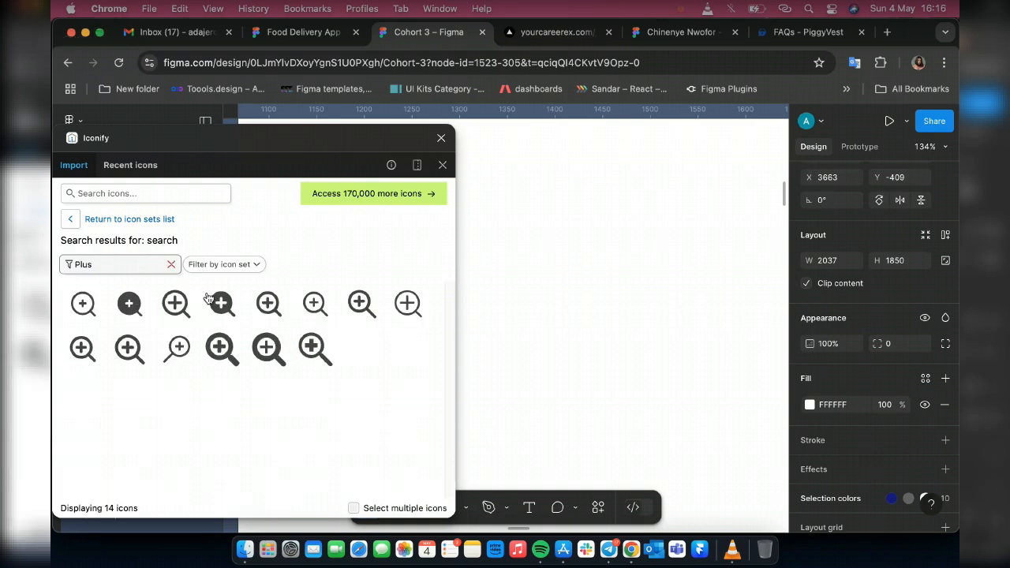
{"action": "left_click", "coordinate": [219, 264]}
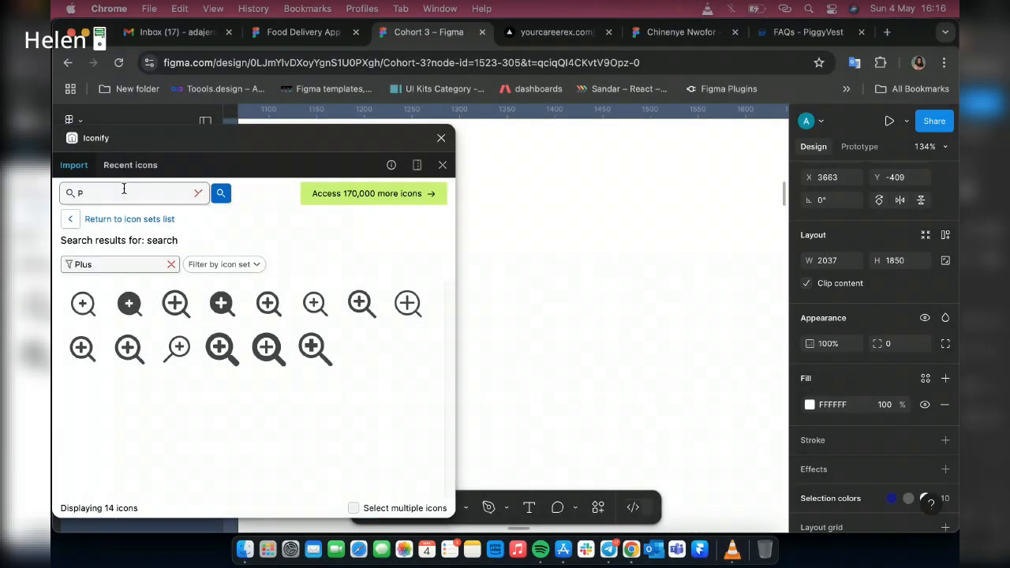
- Search Iconify for "Plus" and place the round plus icon on the canvas beside the "What is Piggvest?" text
{"action": "type", "text": "lus"}
{"action": "key", "text": "Return"}
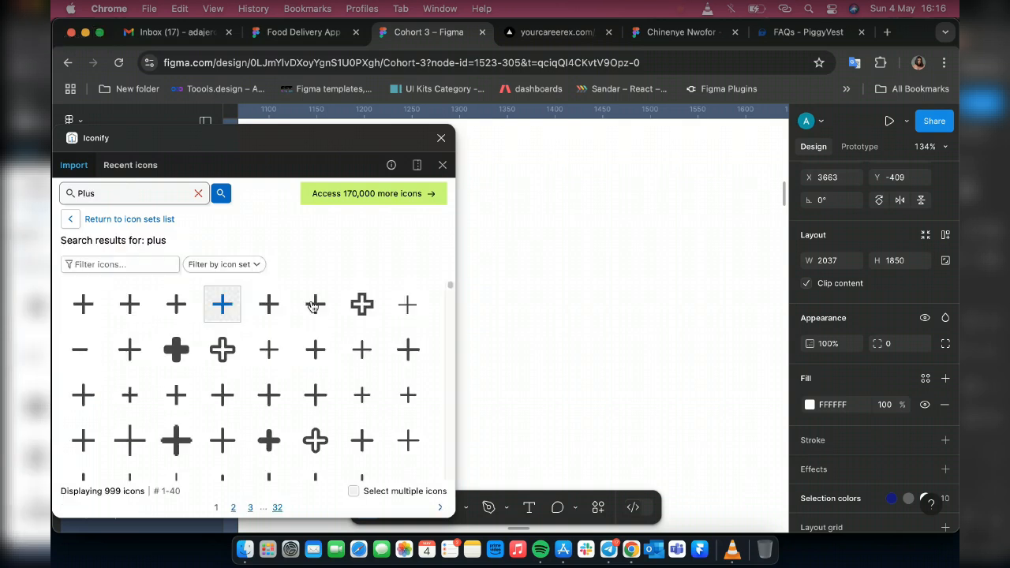
{"action": "left_click", "coordinate": [176, 305]}
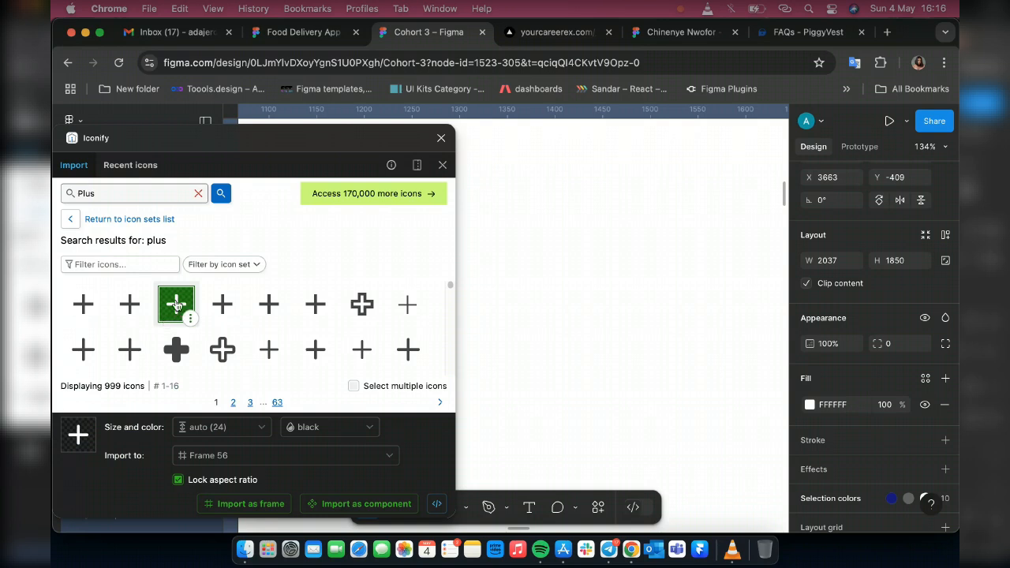
{"action": "left_click_drag", "start_coordinate": [165, 320], "coordinate": [602, 287]}
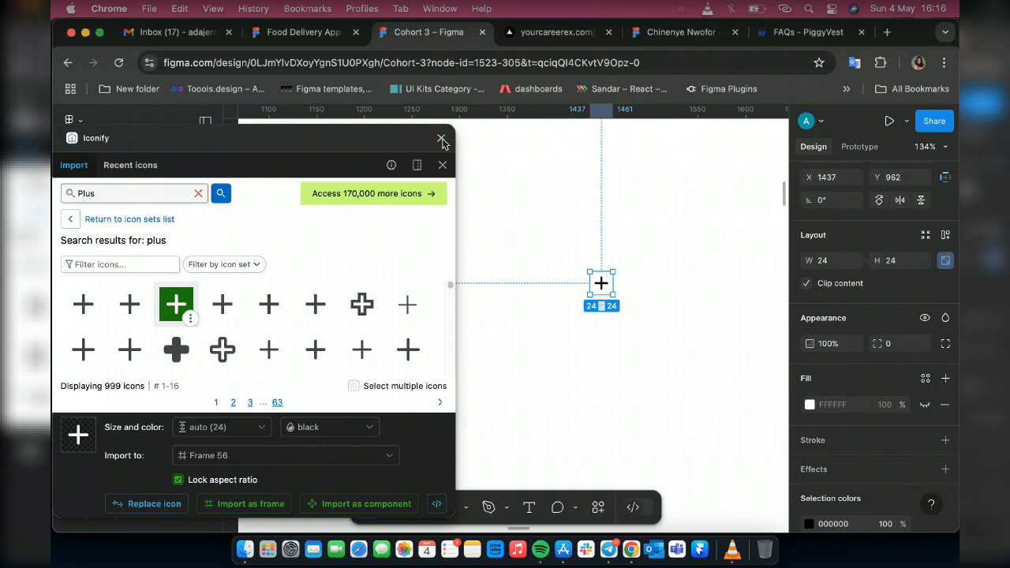
- Search Iconify for "minus" and import the round minus icon near the plus icon in Frame 56
{"action": "mouse_move", "coordinate": [258, 143]}
{"action": "left_mouse_down"}
{"action": "mouse_move", "coordinate": [538, 142]}
{"action": "mouse_move", "coordinate": [275, 135]}
{"action": "left_mouse_up"}
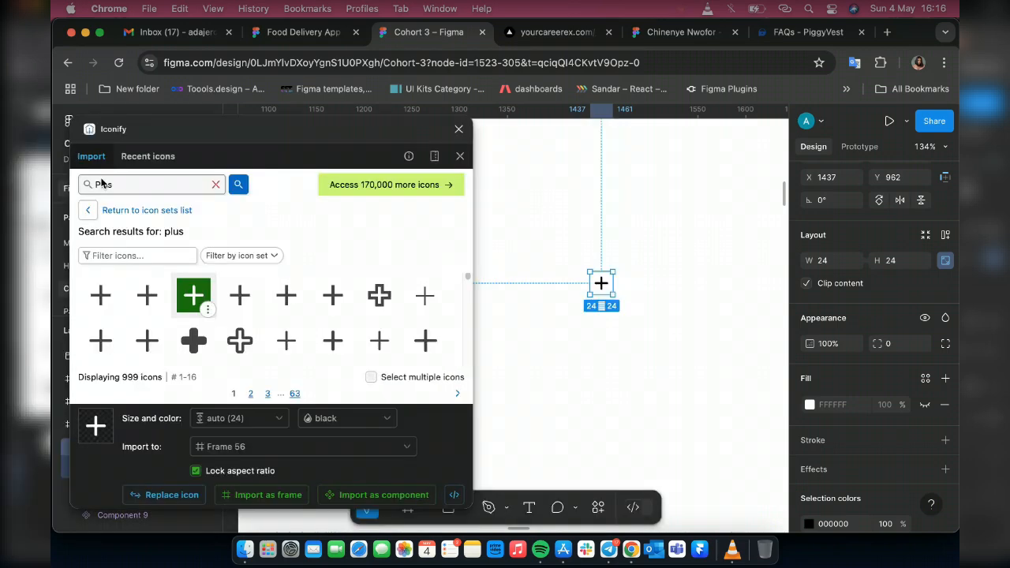
{"action": "left_click", "coordinate": [101, 183]}
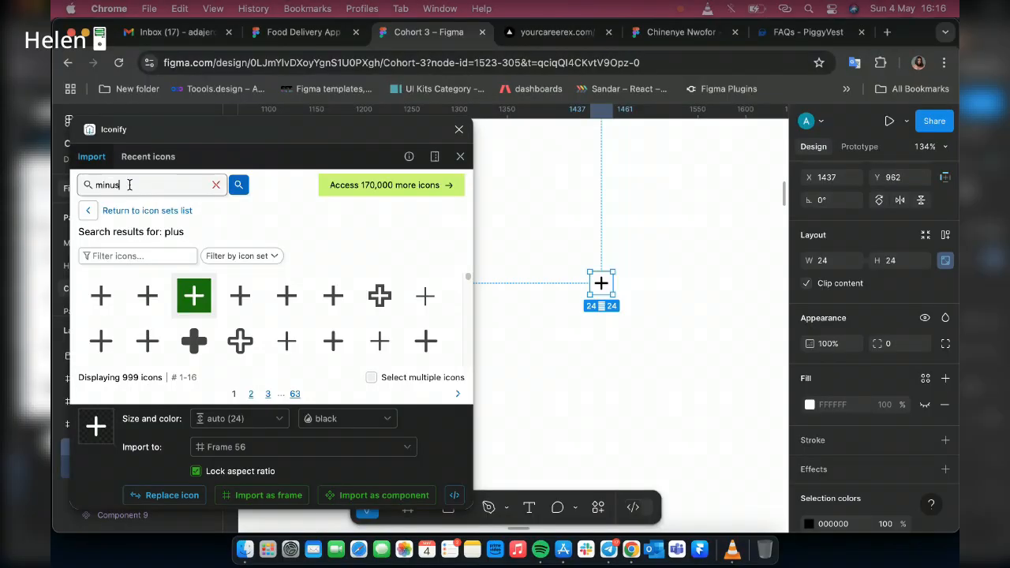
{"action": "key", "text": "Return"}
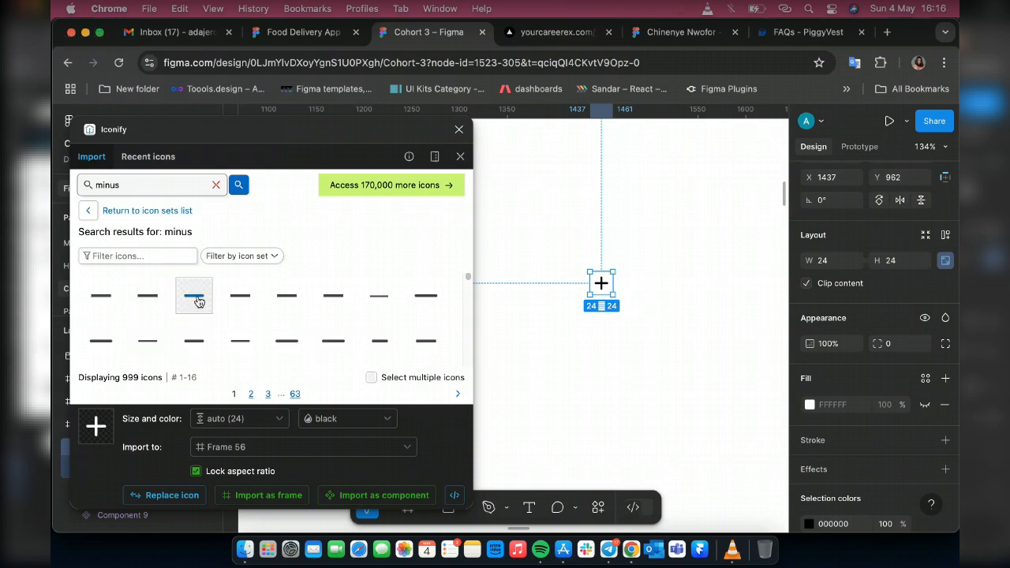
{"action": "left_click", "coordinate": [192, 299]}
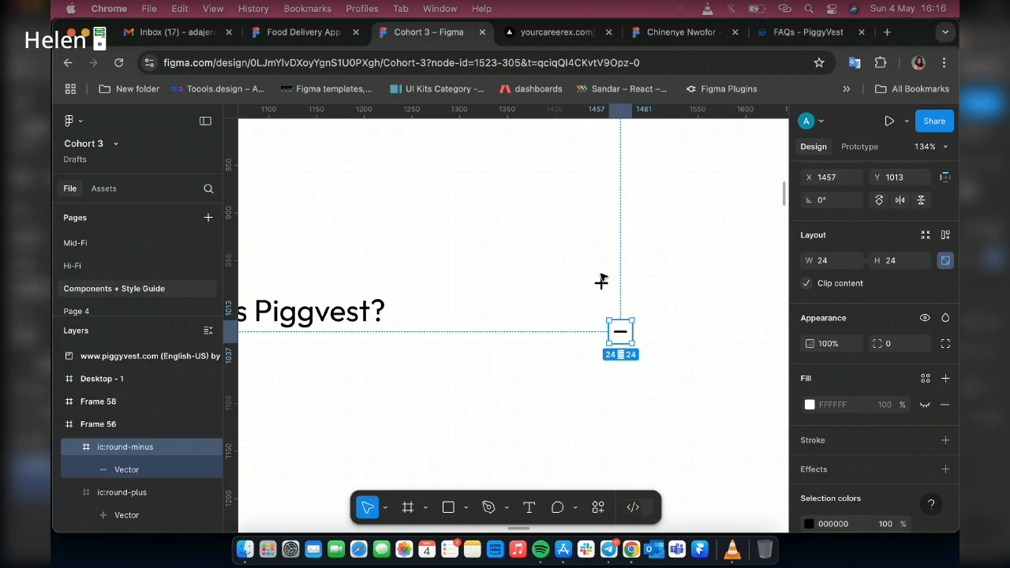
- Add auto layout to both the round minus icon and the round plus icon
{"action": "key", "text": "shift+a"}
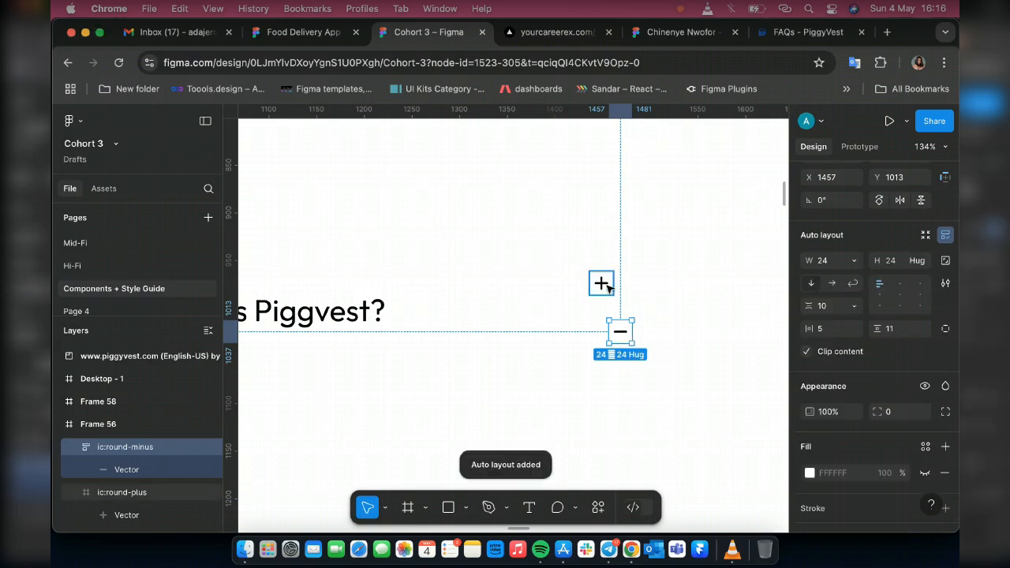
{"action": "left_click", "coordinate": [601, 284]}
{"action": "key", "text": "shift+a"}
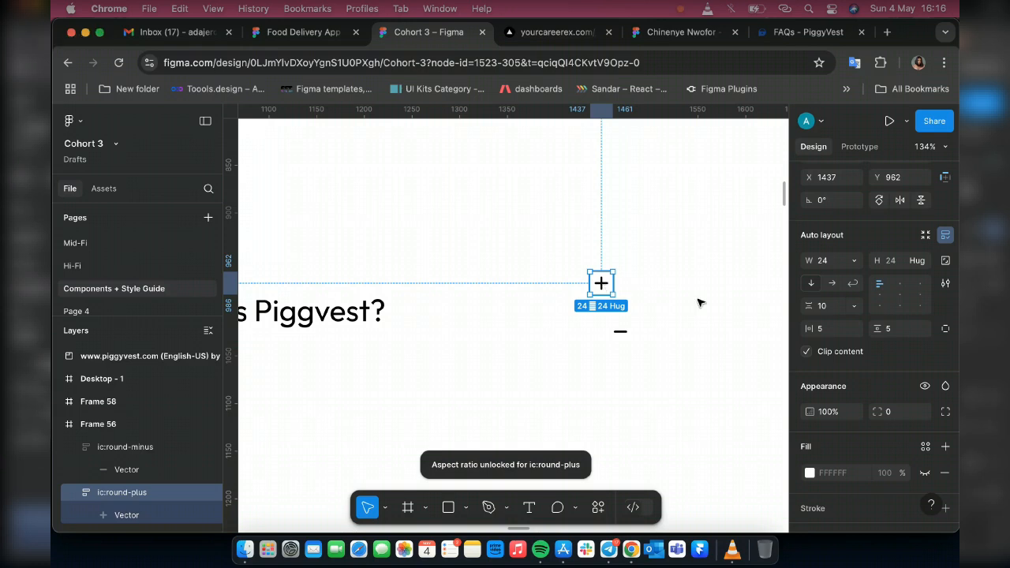
- Wrap the plus icon in an auto layout frame sized 32 by 32 with its contents centred
{"action": "key", "text": "shift+a"}
{"action": "left_click", "coordinate": [827, 266]}
{"action": "type", "text": "32"}
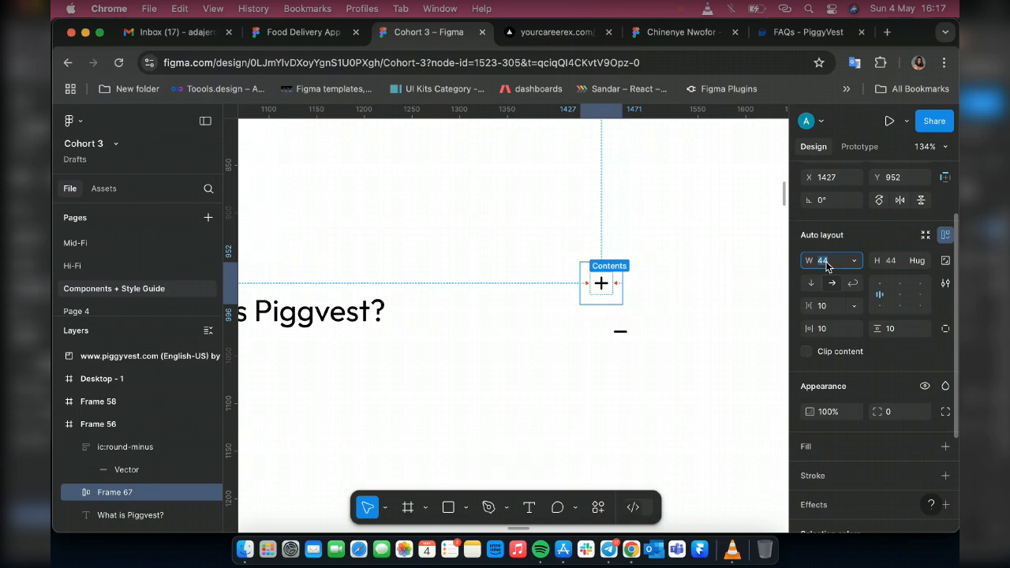
{"action": "key", "text": "Return"}
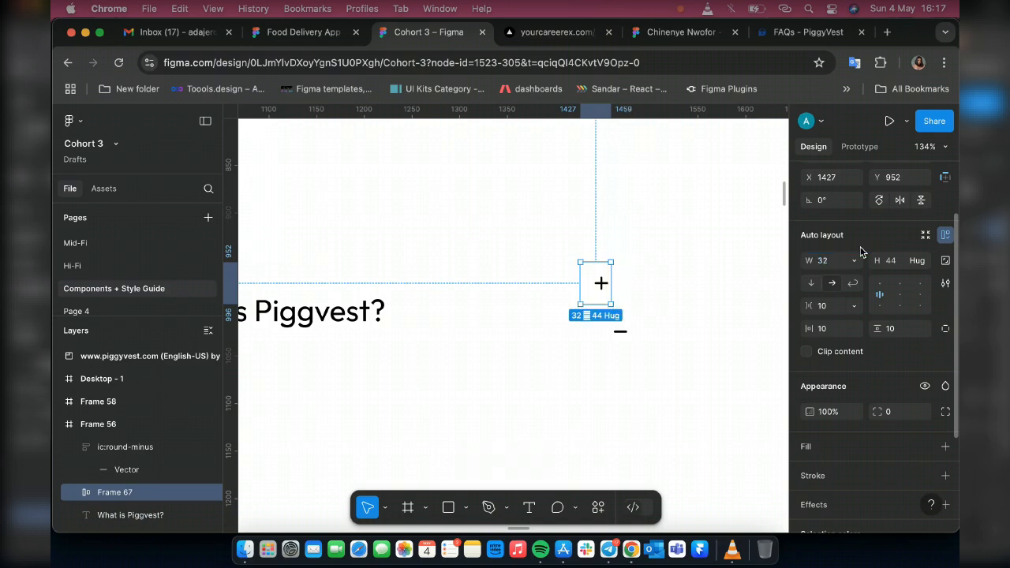
{"action": "left_click", "coordinate": [903, 263]}
{"action": "type", "text": "32"}
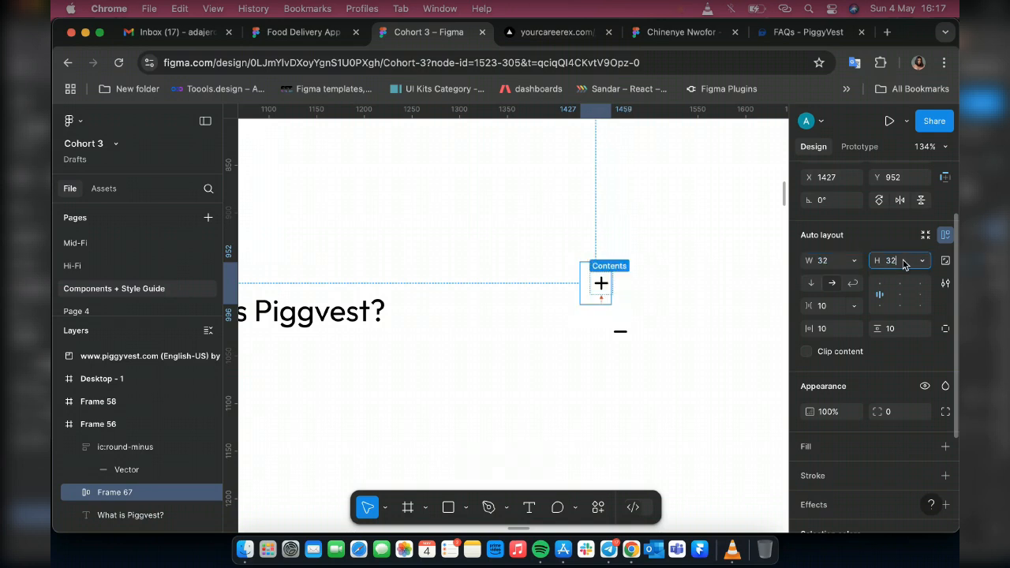
{"action": "key", "text": "Return"}
{"action": "left_click", "coordinate": [901, 296]}
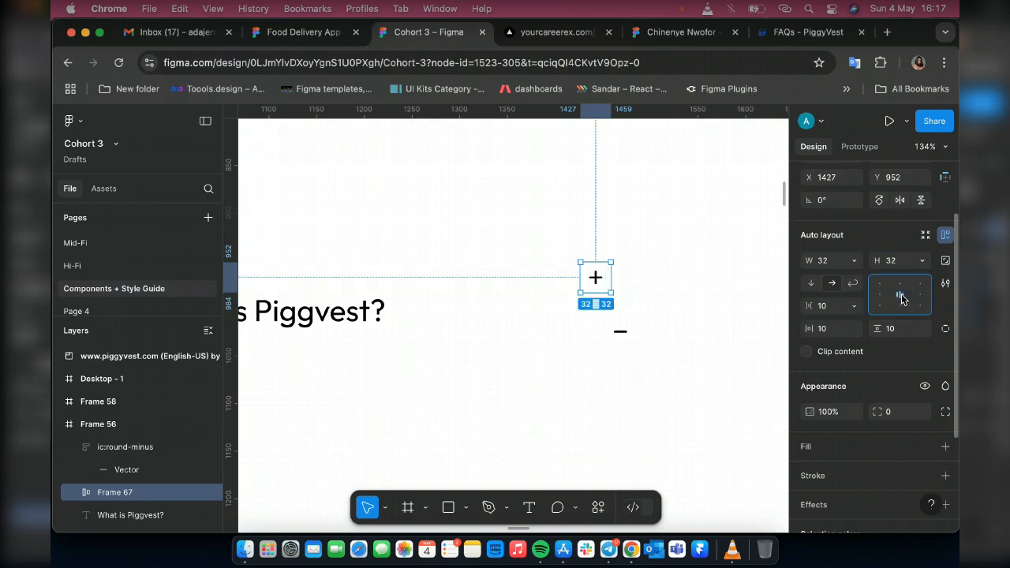
- Fill the plus icon's frame with the Blue 2 style and recolour the plus sign with the White style
{"action": "scroll", "coordinate": [902, 298], "scroll_direction": "down", "scroll_amount": 1}
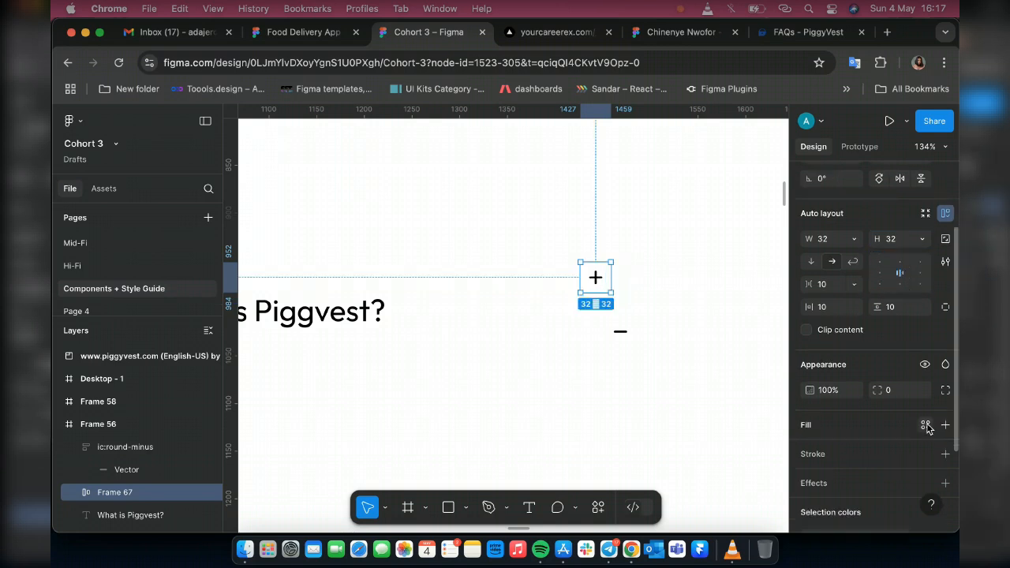
{"action": "left_click", "coordinate": [924, 425]}
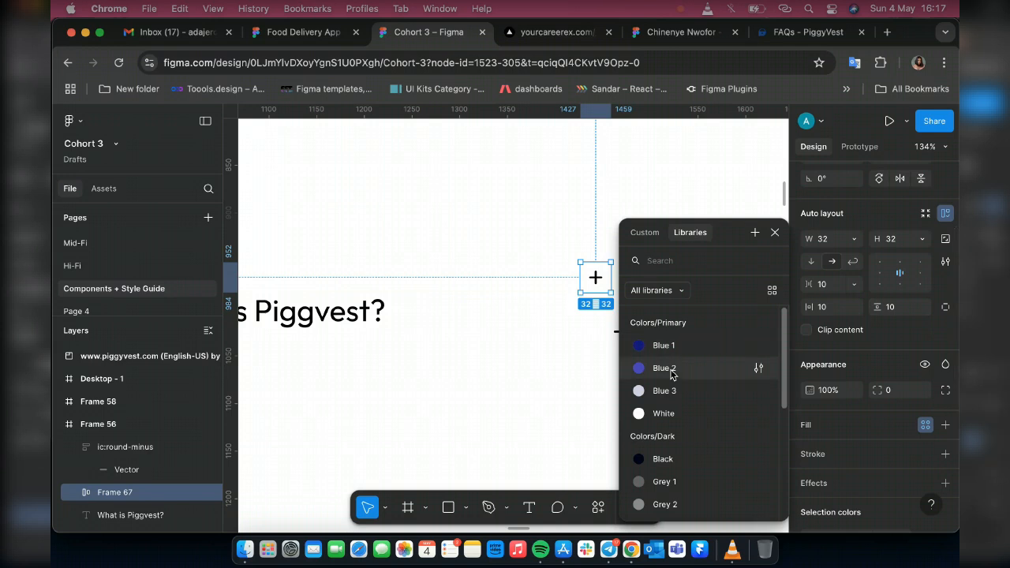
{"action": "left_click", "coordinate": [671, 369]}
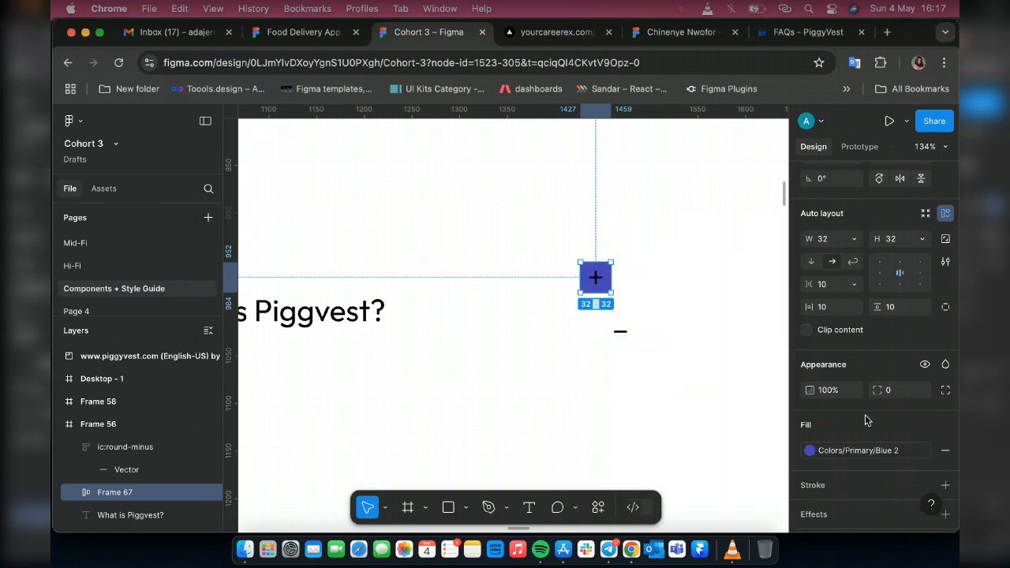
{"action": "scroll", "coordinate": [893, 475], "scroll_direction": "down", "scroll_amount": 1}
{"action": "scroll", "coordinate": [893, 475], "scroll_direction": "down", "scroll_amount": 4}
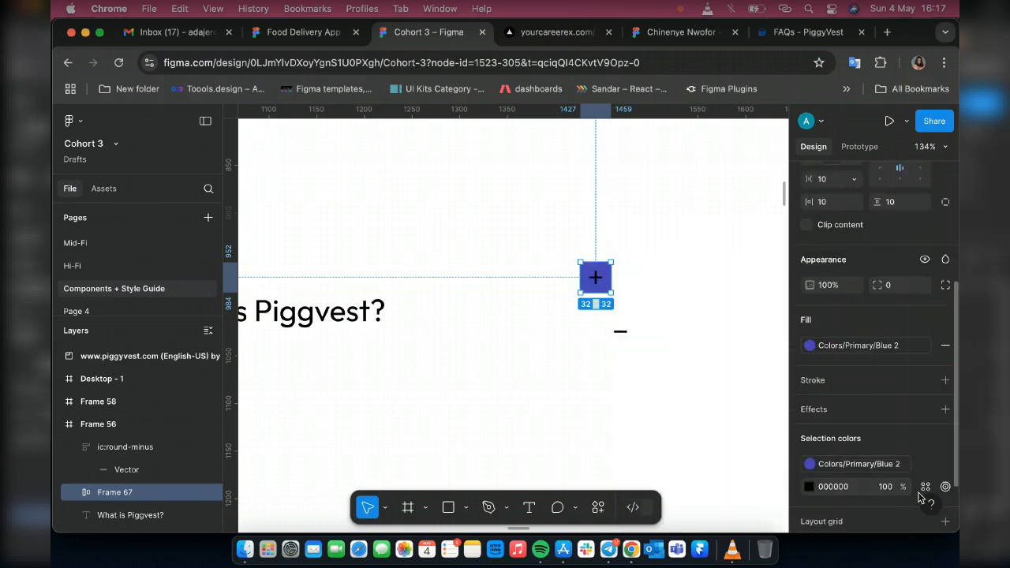
{"action": "left_click", "coordinate": [809, 486]}
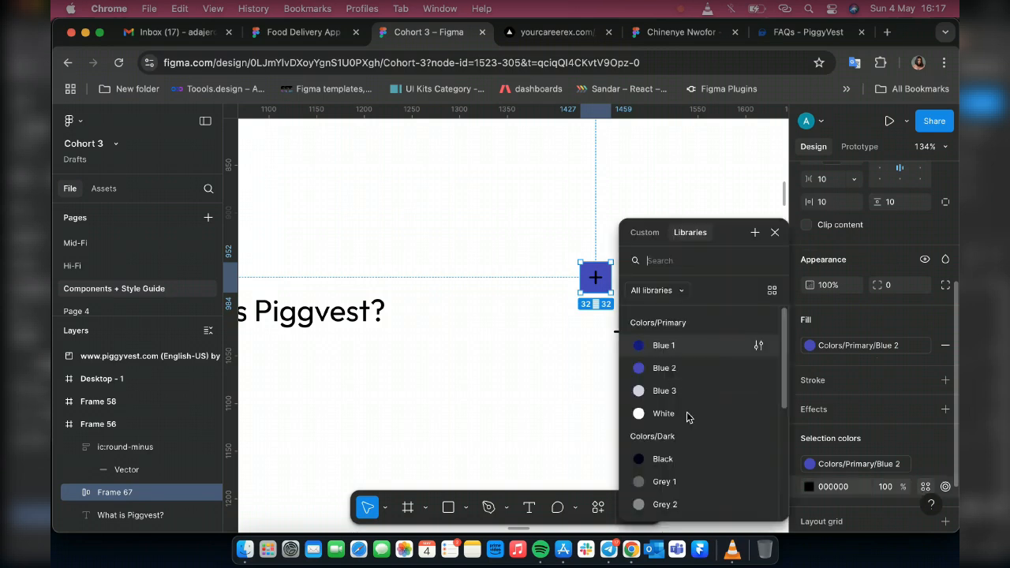
{"action": "scroll", "coordinate": [679, 379], "scroll_direction": "down", "scroll_amount": 3}
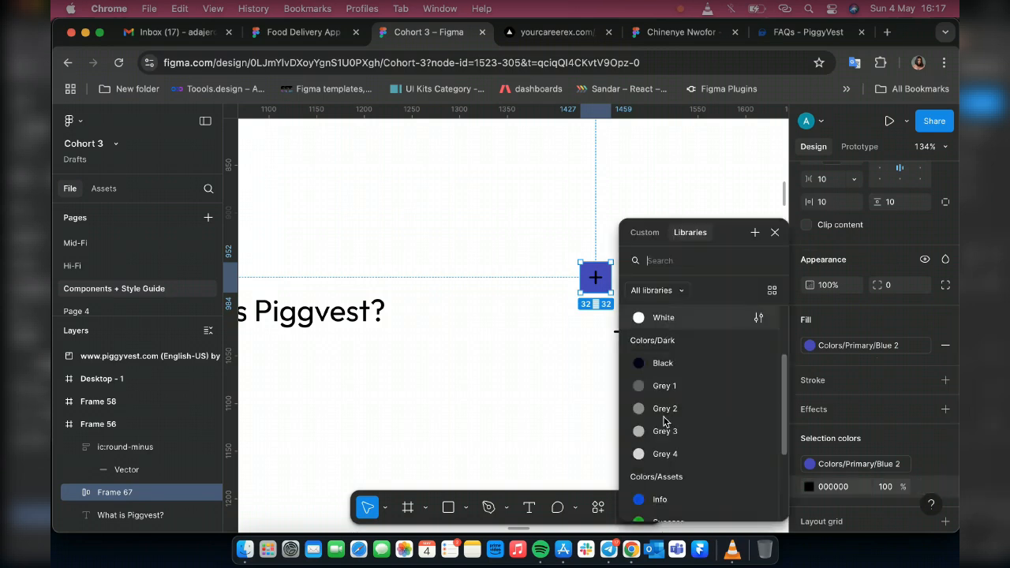
{"action": "left_click", "coordinate": [655, 318]}
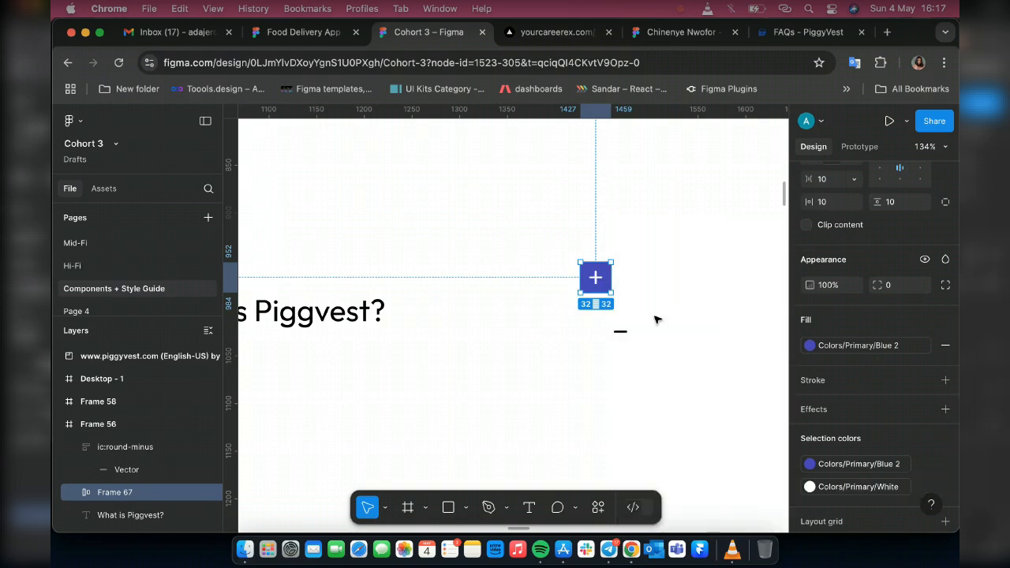
- Round the corners of the plus icon's frame with a radius of 20
{"action": "left_click", "coordinate": [900, 286]}
{"action": "type", "text": "20"}
{"action": "key", "text": "Return"}
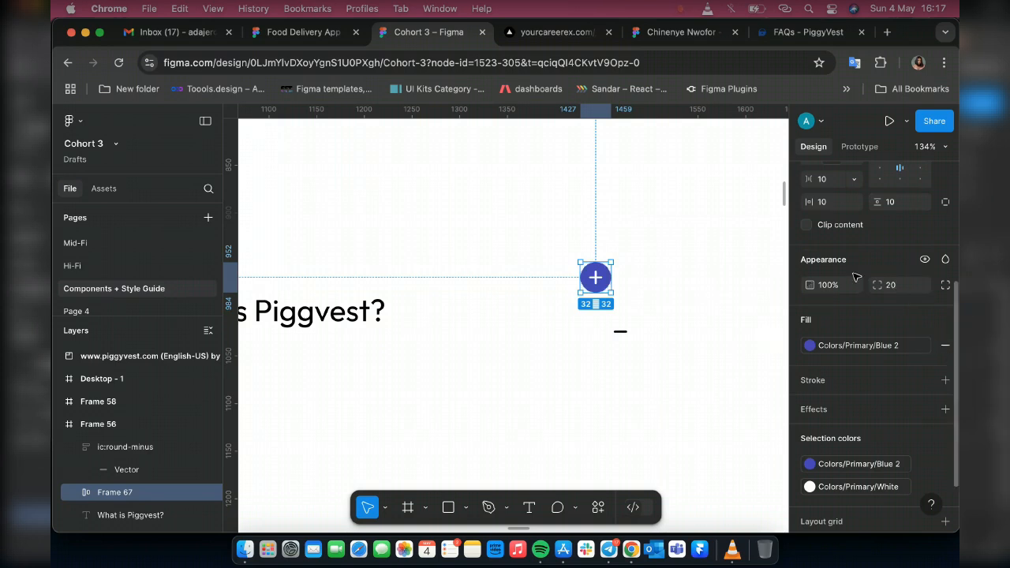
- Resize the plus icon's frame to 35 by 35
{"action": "scroll", "coordinate": [856, 276], "scroll_direction": "up", "scroll_amount": 2}
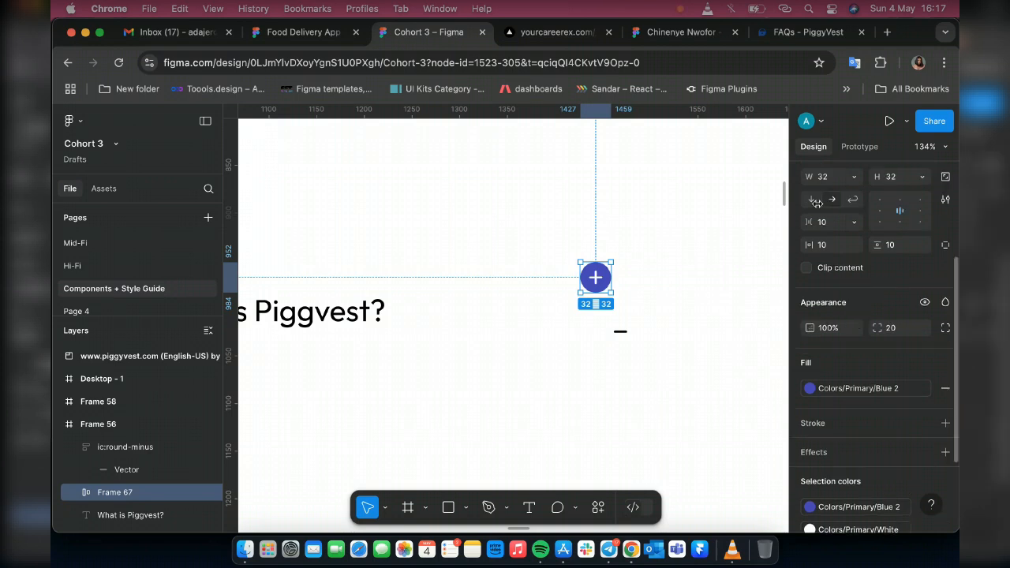
{"action": "left_click", "coordinate": [829, 178]}
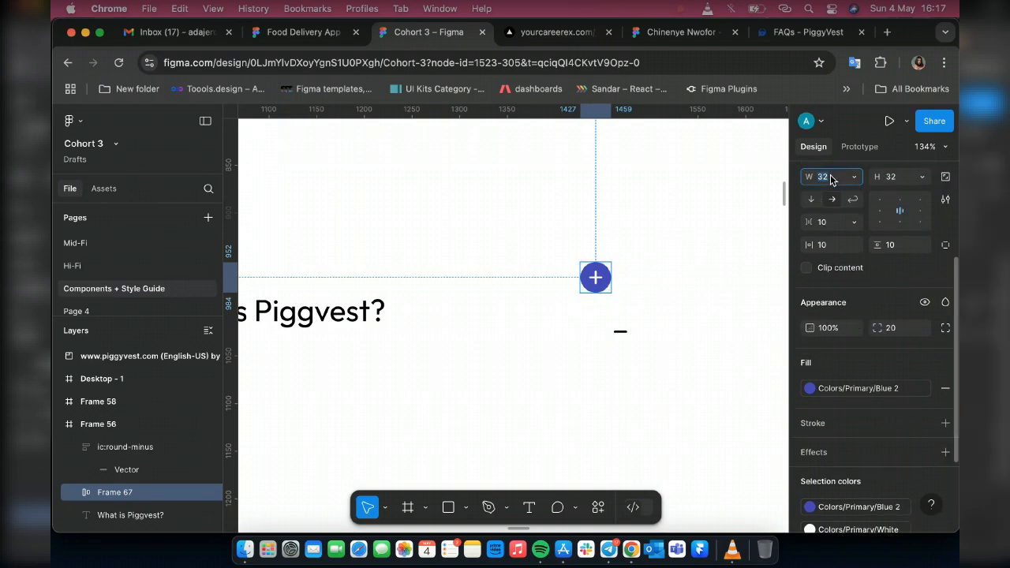
{"action": "type", "text": "35"}
{"action": "key", "text": "Return"}
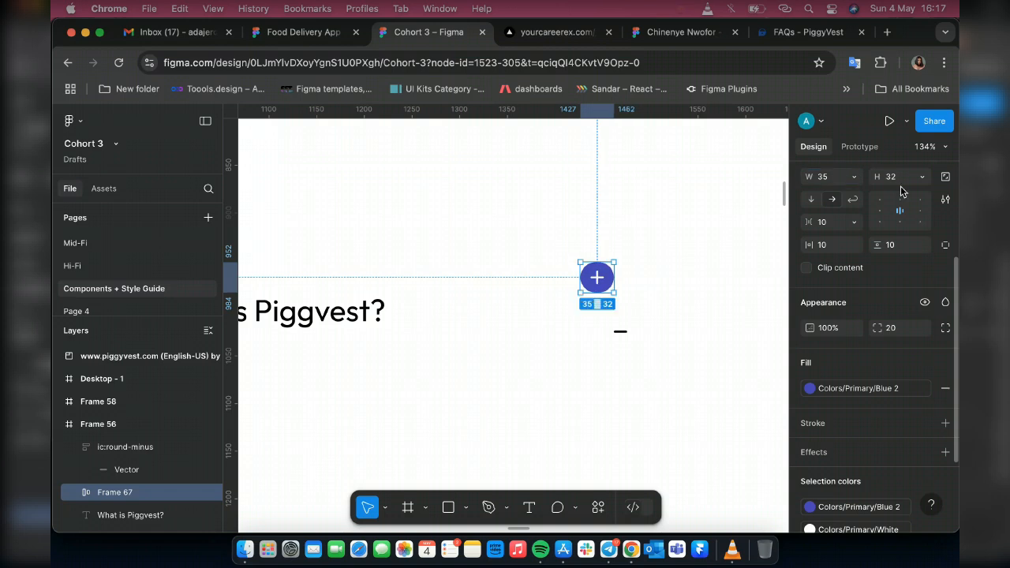
{"action": "left_click", "coordinate": [901, 184]}
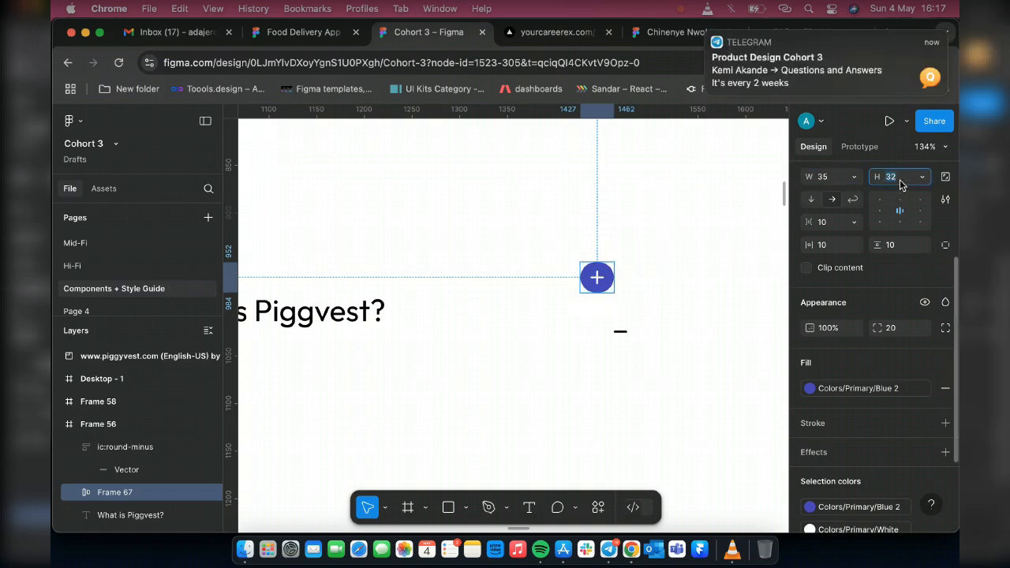
{"action": "type", "text": "35"}
{"action": "key", "text": "Return"}
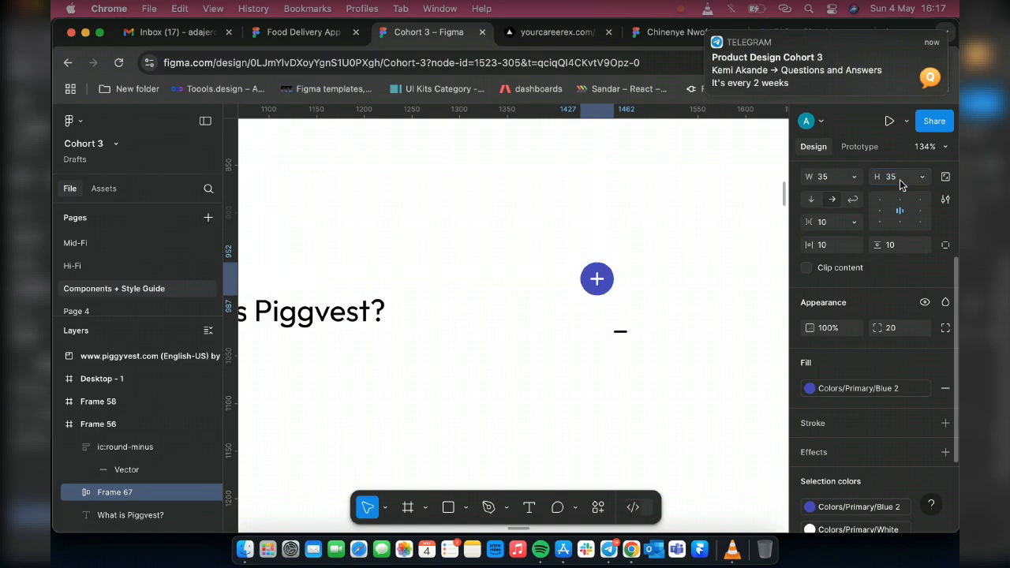
{"action": "left_click", "coordinate": [598, 279]}
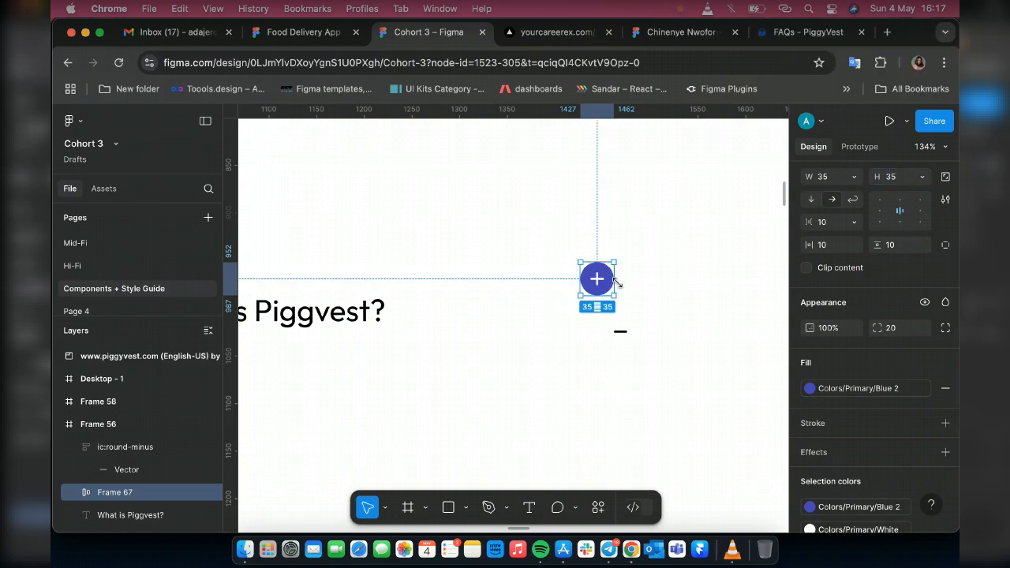
- Wrap the minus icon in an auto layout frame sized 35 by 35, with centred contents and a corner radius of 20
{"action": "left_click", "coordinate": [617, 334]}
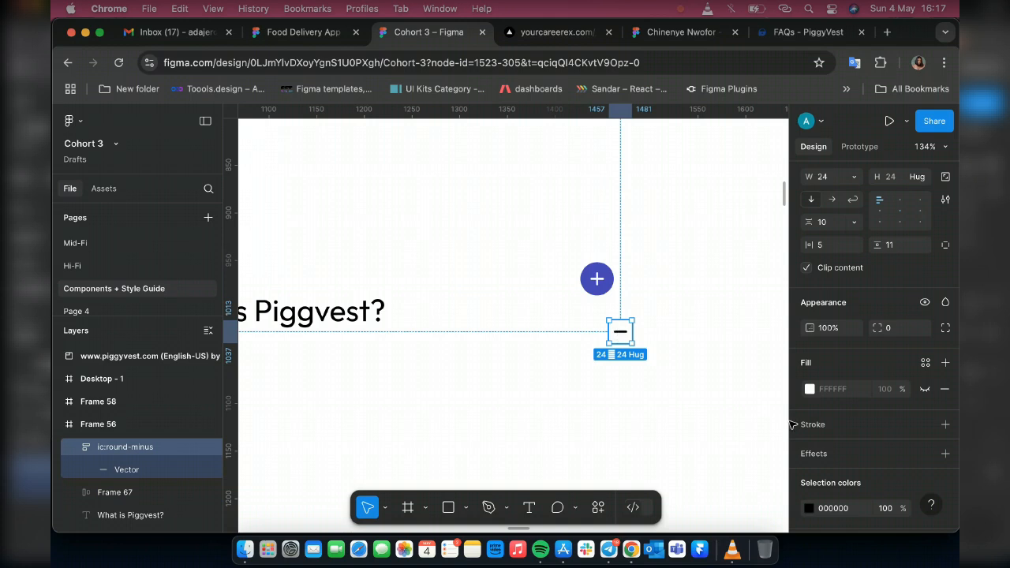
{"action": "key", "text": "shift+a"}
{"action": "left_click", "coordinate": [834, 178]}
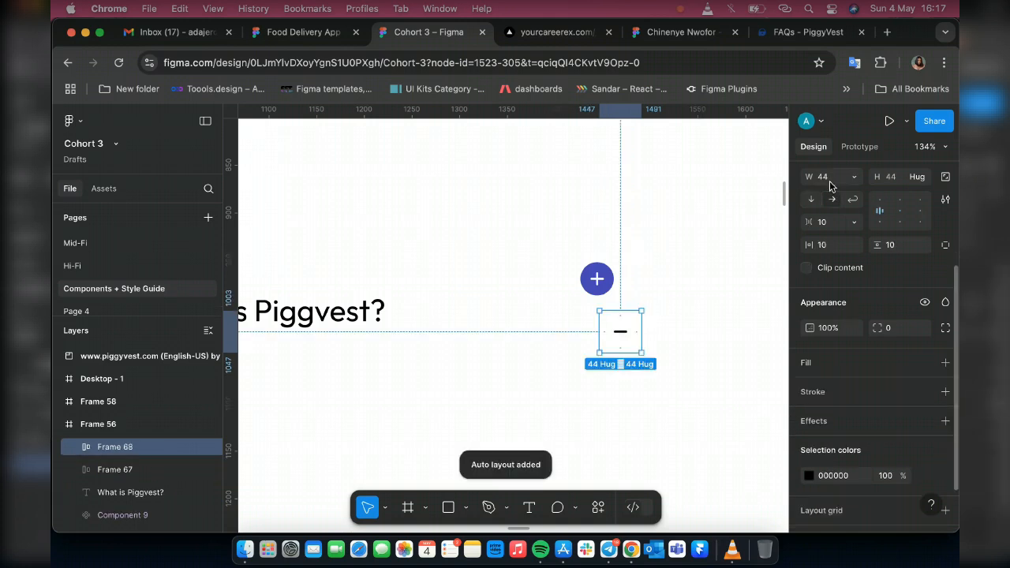
{"action": "type", "text": "35"}
{"action": "key", "text": "Return"}
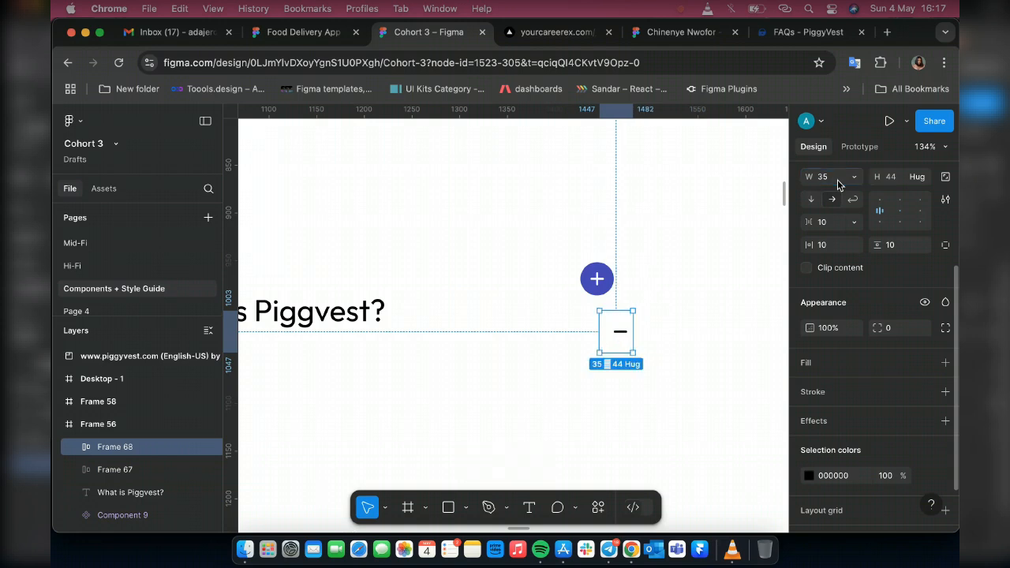
{"action": "key", "text": "Tab"}
{"action": "type", "text": "35"}
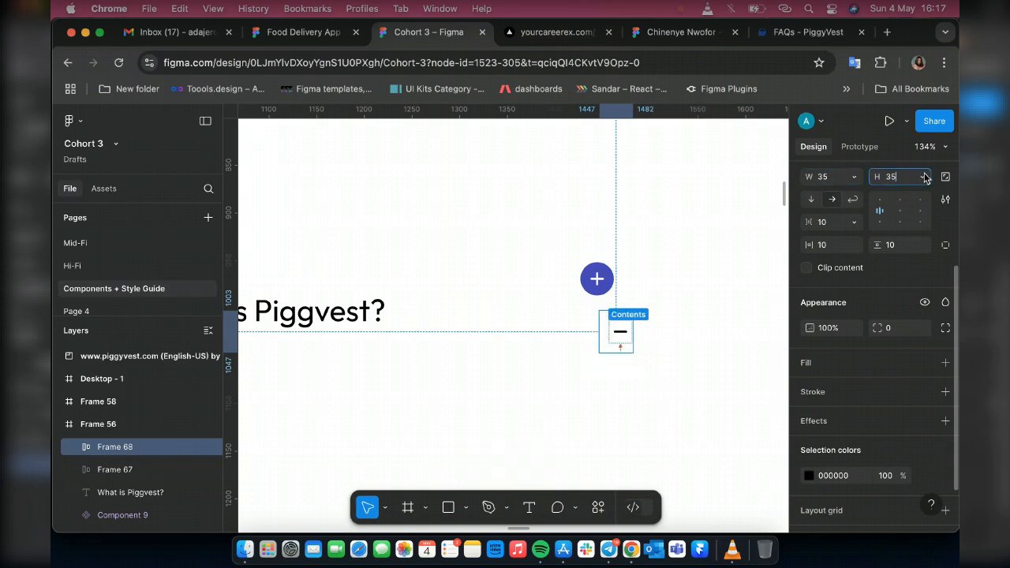
{"action": "key", "text": "Return"}
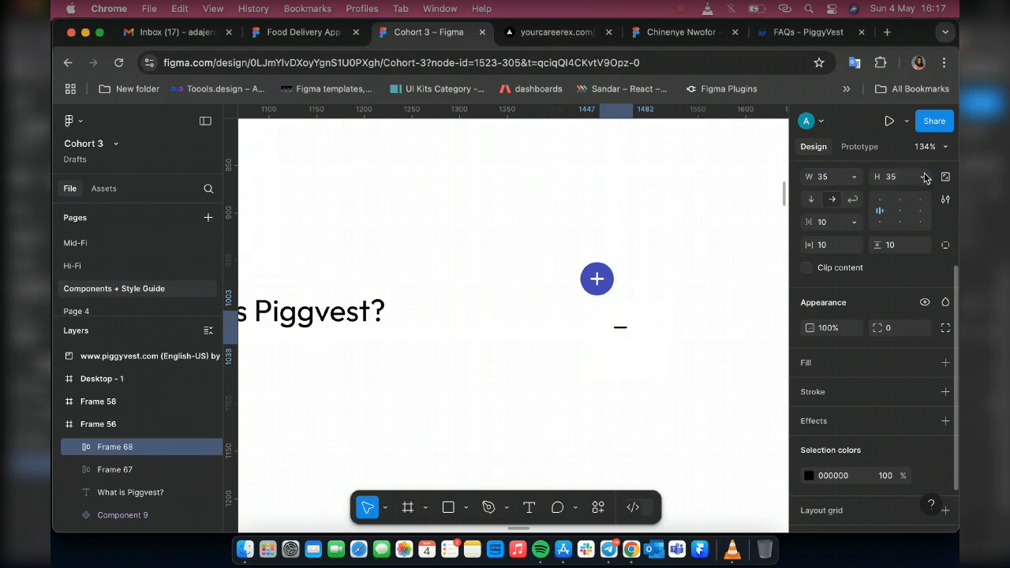
{"action": "left_click", "coordinate": [902, 216]}
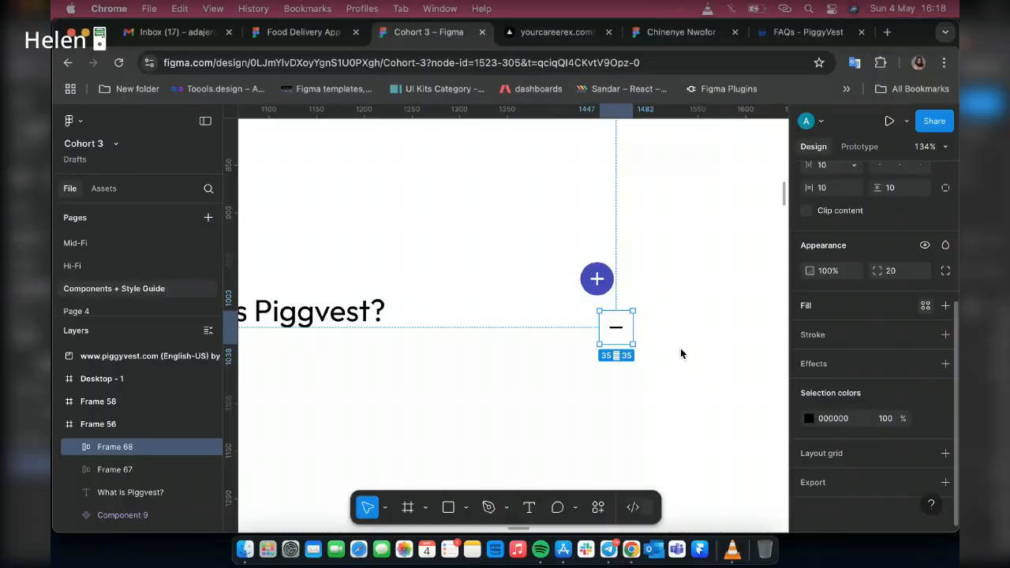
- Fill the minus icon's frame with the Blue 2 style and recolour the minus sign with the White style
{"action": "left_click", "coordinate": [680, 366]}
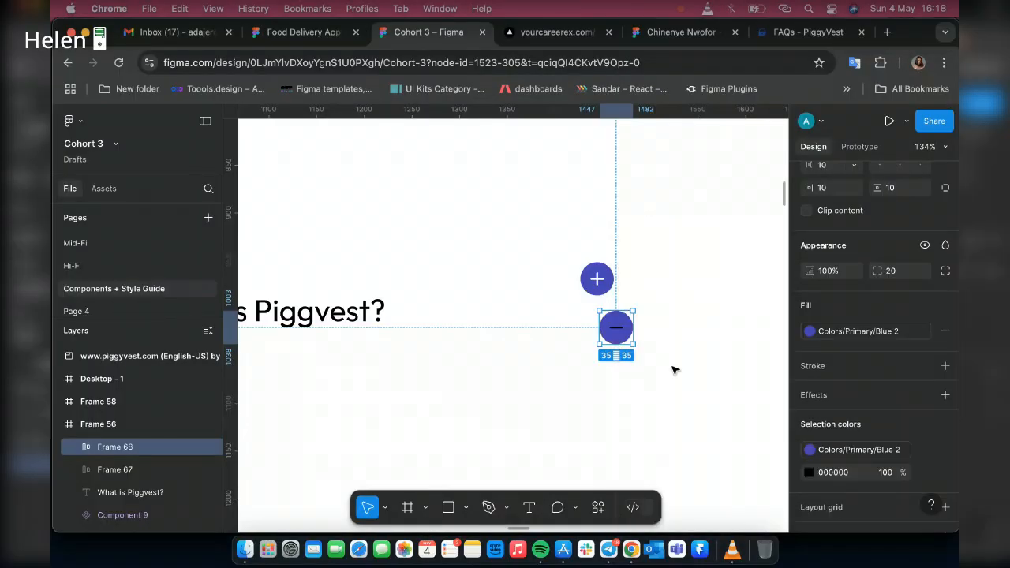
{"action": "left_click", "coordinate": [925, 473]}
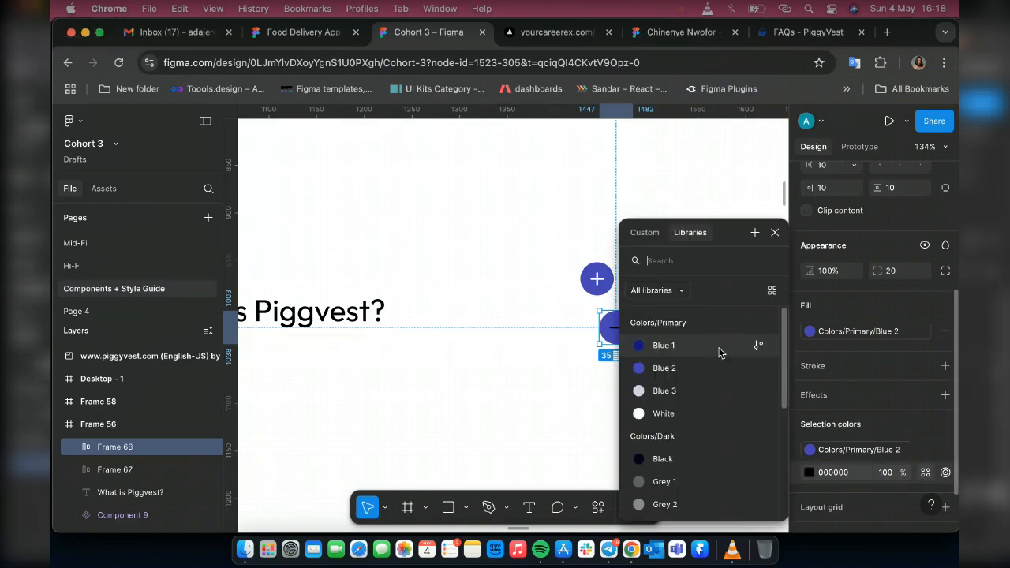
{"action": "left_click", "coordinate": [663, 414]}
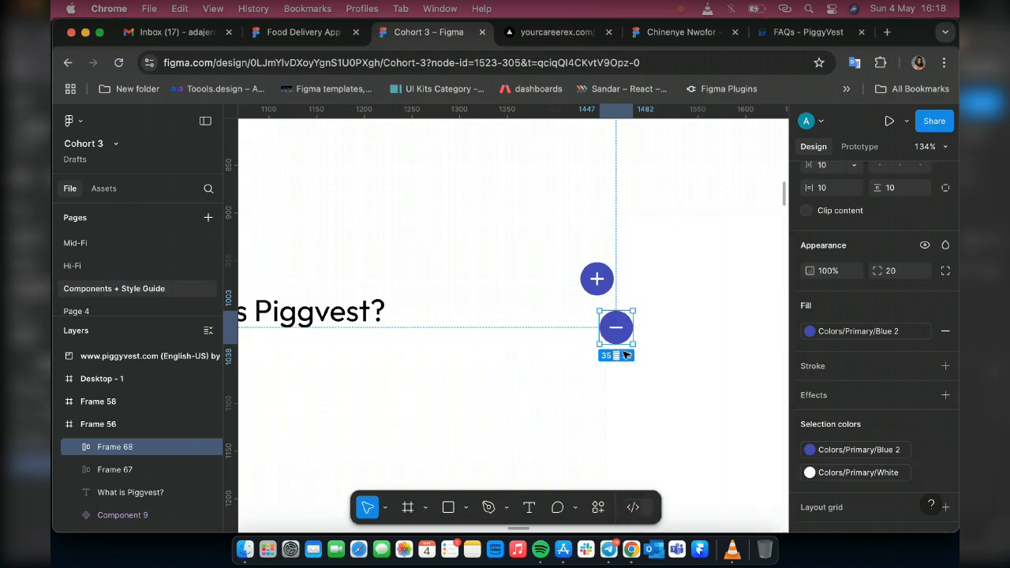
- Move the minus button well above the plus button, clear of the question text
{"action": "scroll", "coordinate": [629, 351], "scroll_direction": "down", "scroll_amount": 5}
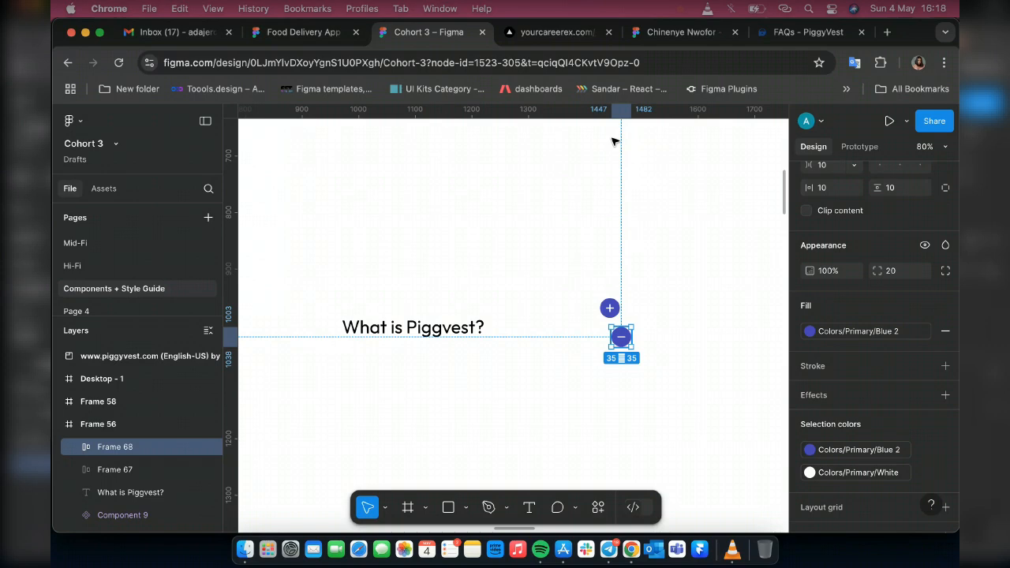
{"action": "left_click_drag", "start_coordinate": [621, 336], "coordinate": [590, 147]}
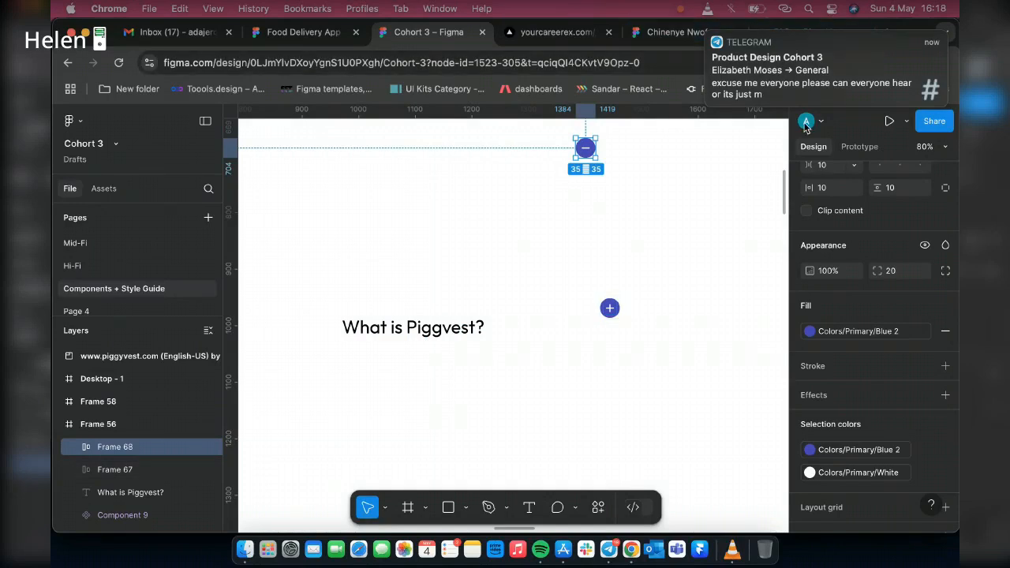
- Silence the Mac's notifications by setting Do Not Disturb to Always On
{"action": "left_click", "coordinate": [832, 8]}
{"action": "left_click", "coordinate": [871, 49]}
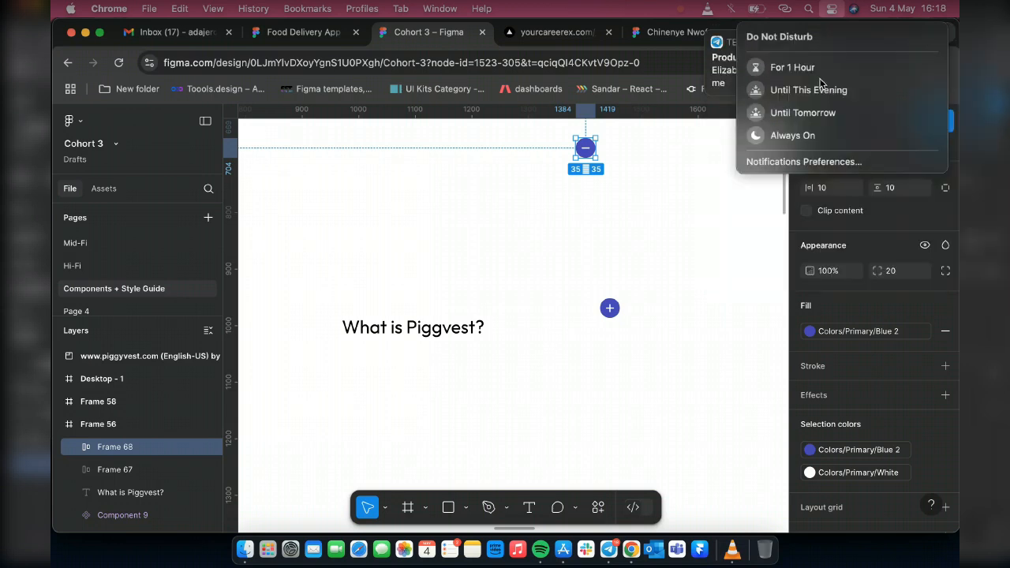
{"action": "left_click", "coordinate": [816, 135]}
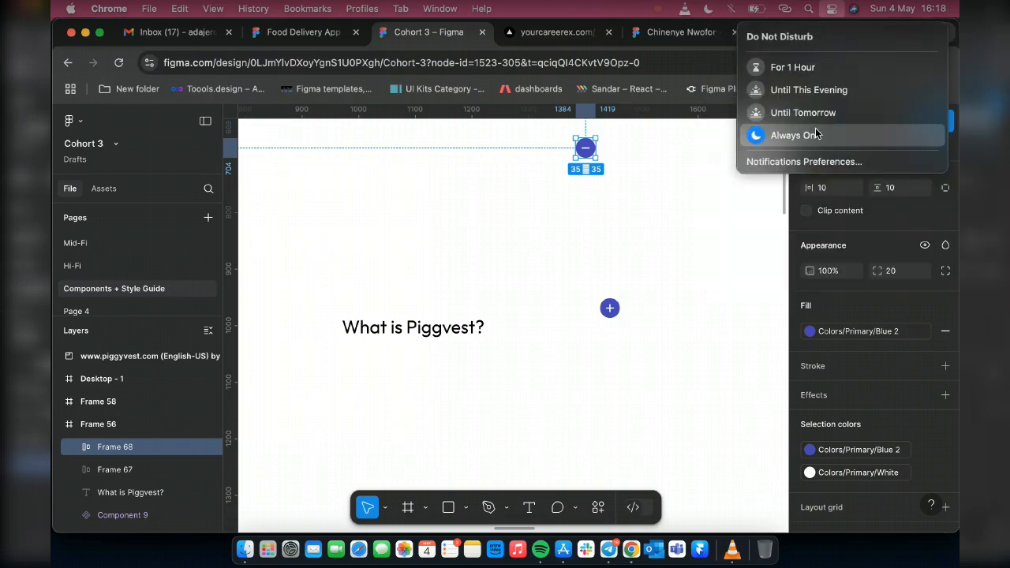
- Apply the Black colour style from the Dark group to the "What is Piggvest?" text
{"action": "left_click", "coordinate": [613, 310]}
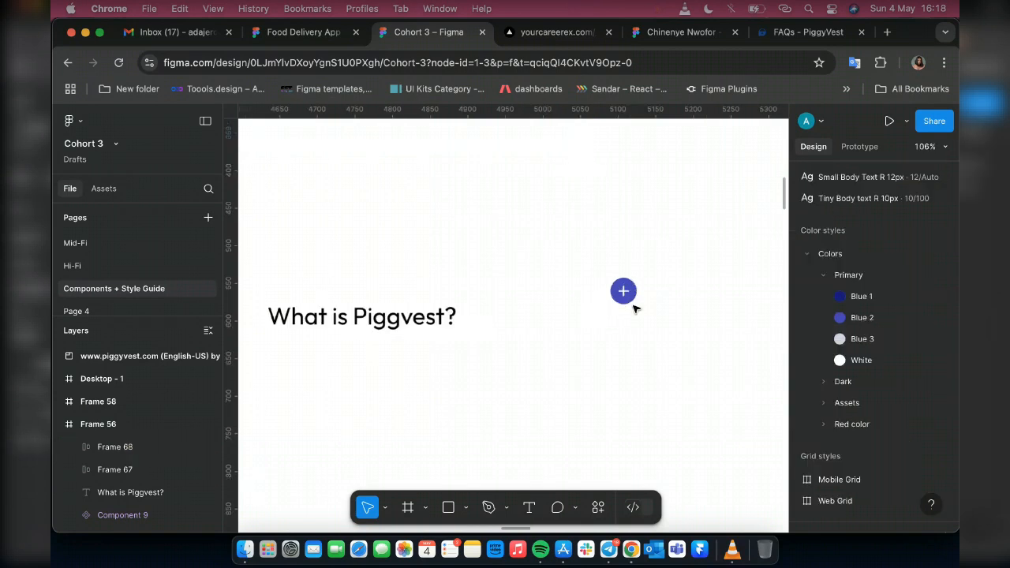
{"action": "scroll", "coordinate": [633, 309], "scroll_direction": "down", "scroll_amount": 15}
{"action": "scroll", "coordinate": [618, 301], "scroll_direction": "up", "scroll_amount": 5}
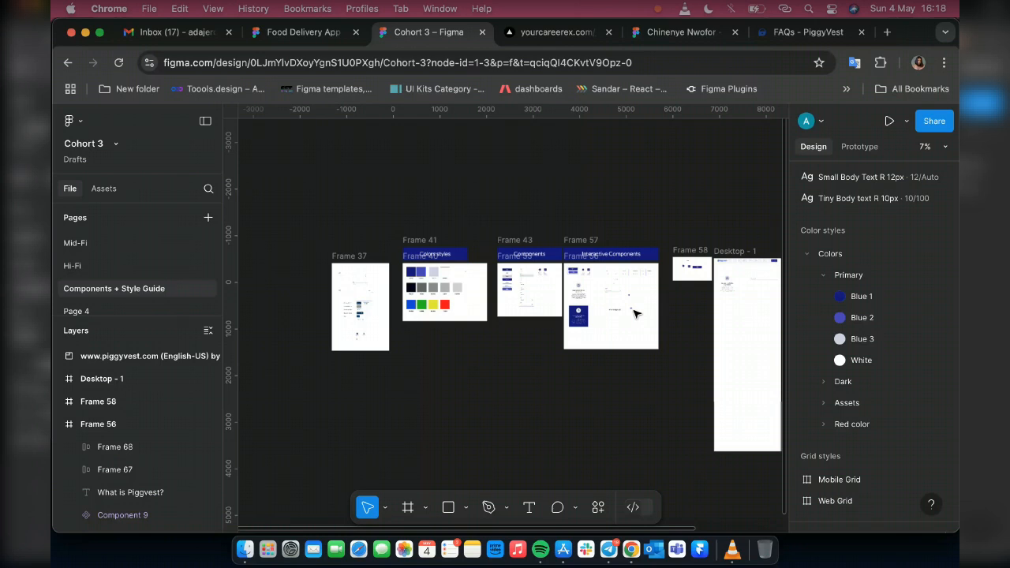
{"action": "scroll", "coordinate": [637, 313], "scroll_direction": "up", "scroll_amount": 5}
{"action": "scroll", "coordinate": [627, 302], "scroll_direction": "up", "scroll_amount": 5}
{"action": "key", "text": "XF86AudioRaiseVolume"}
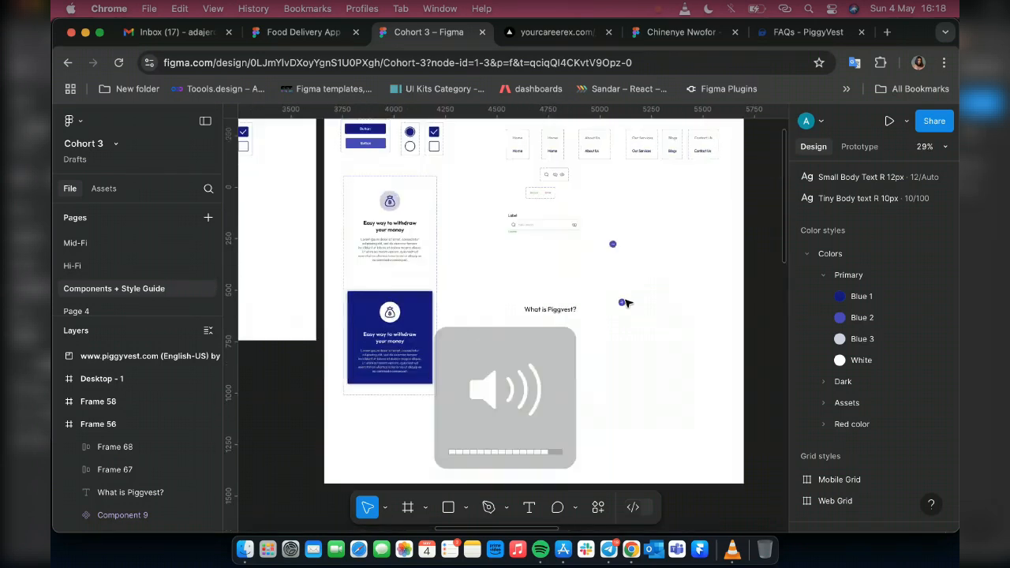
{"action": "scroll", "coordinate": [625, 302], "scroll_direction": "up", "scroll_amount": 2}
{"action": "left_click", "coordinate": [521, 319]}
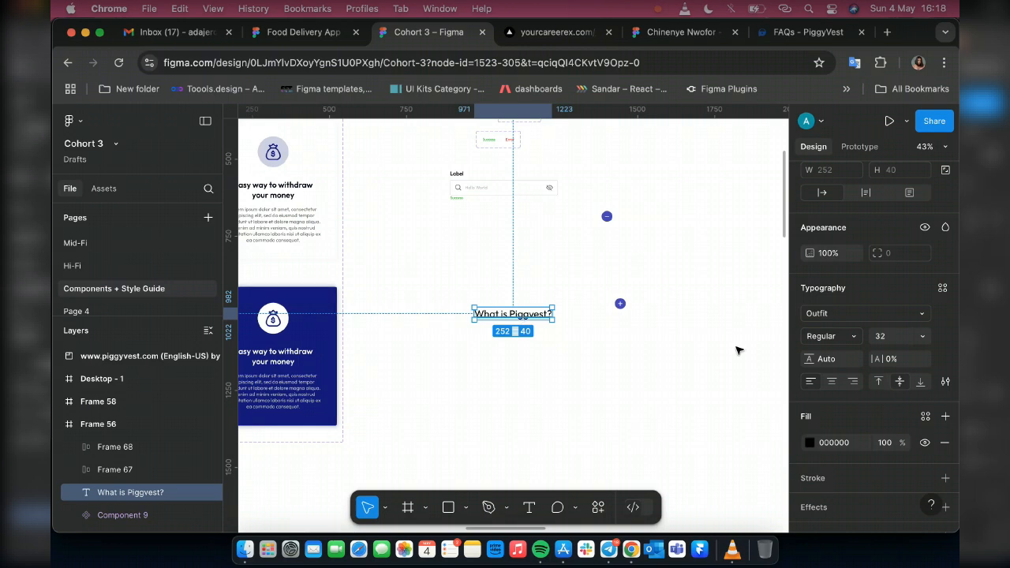
{"action": "left_click", "coordinate": [925, 417]}
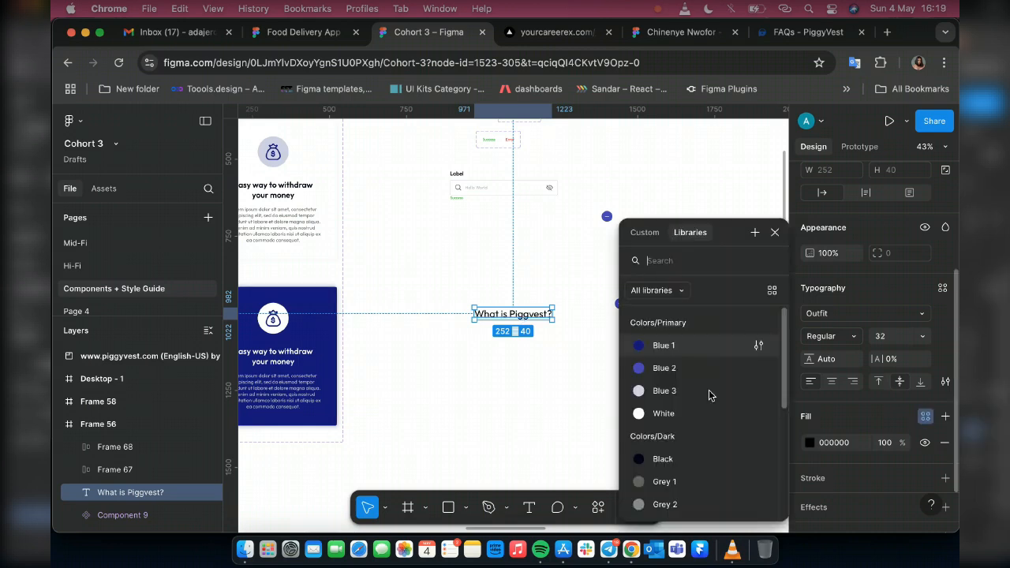
{"action": "left_click", "coordinate": [685, 461]}
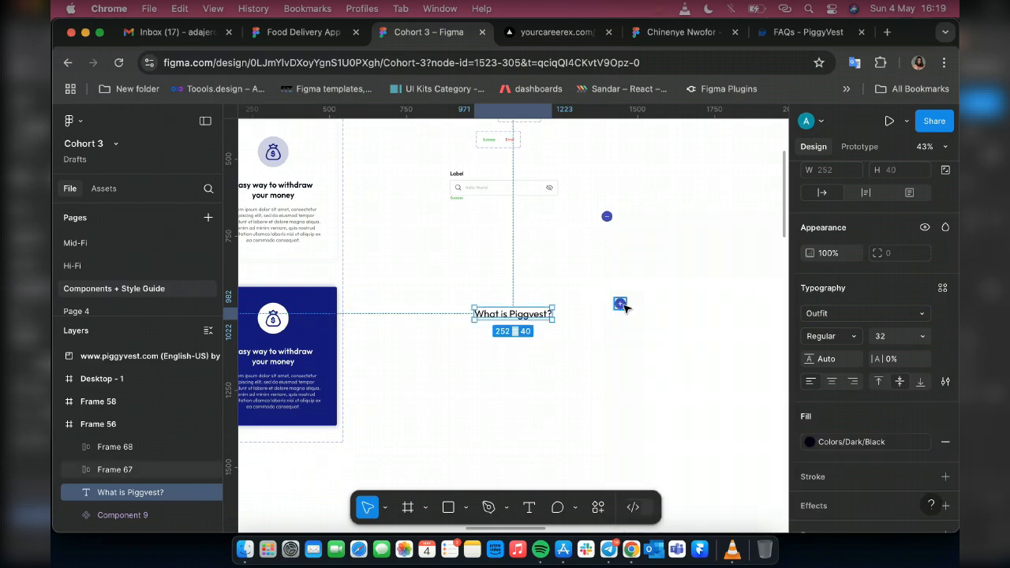
- Combine the question text and plus button in an auto layout frame and set the text's width to fill the container
{"action": "left_click", "coordinate": [622, 304], "text": "shift"}
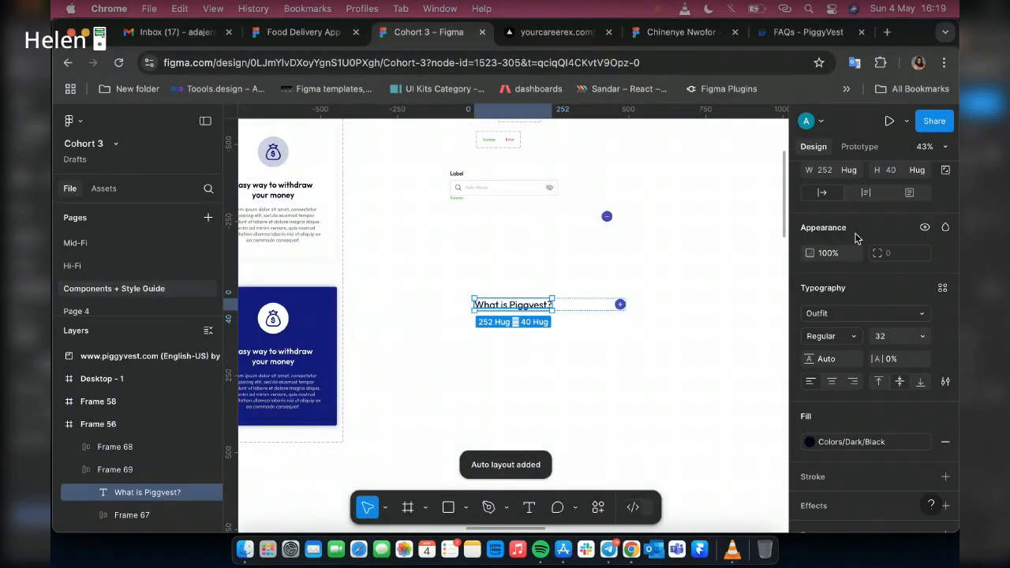
{"action": "scroll", "coordinate": [858, 268], "scroll_direction": "up", "scroll_amount": 3}
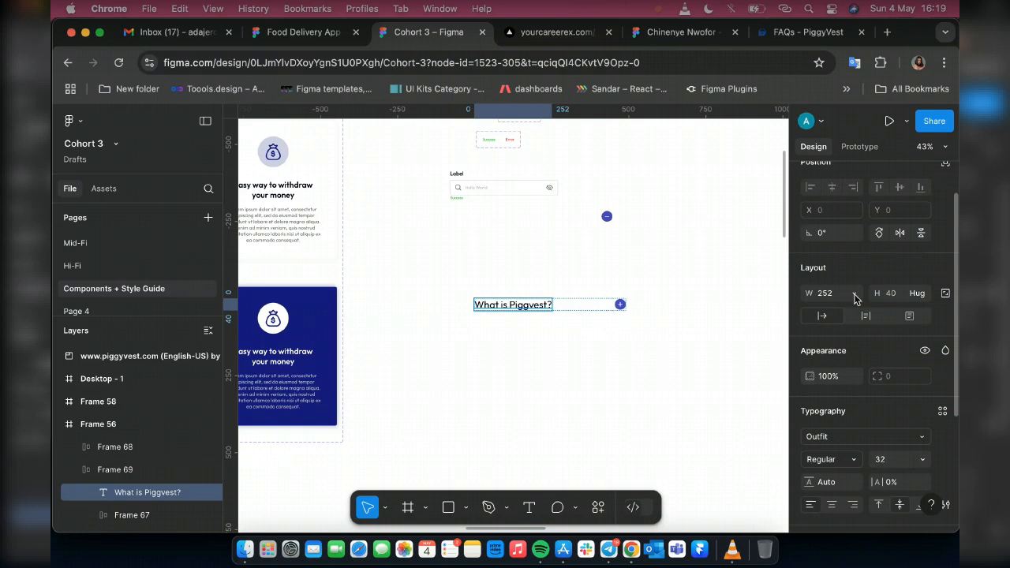
{"action": "left_click", "coordinate": [856, 296]}
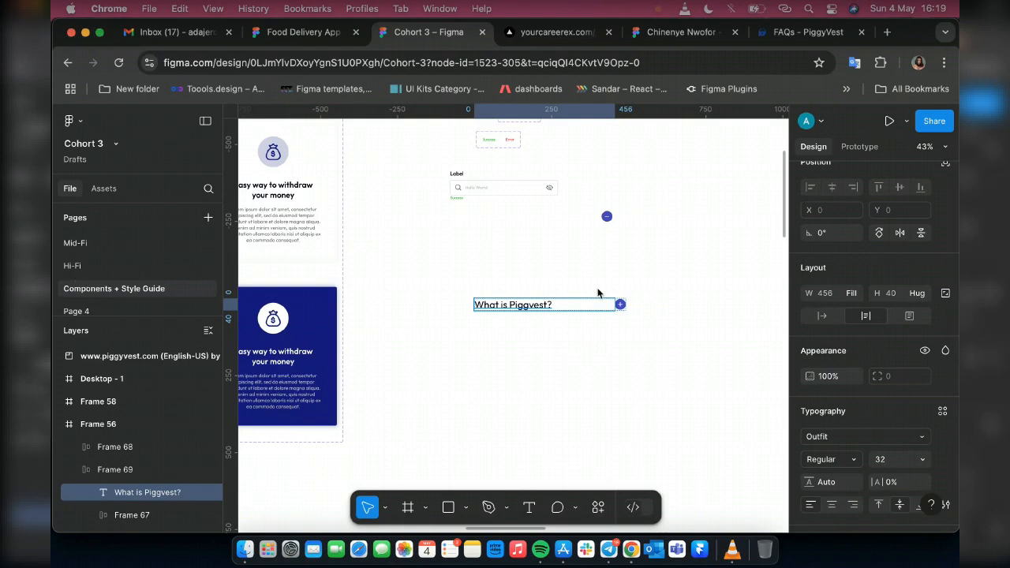
- Lock the aspect ratio of the plus and minus buttons and resize both to 40 by 40
{"action": "scroll", "coordinate": [600, 328], "scroll_direction": "up", "scroll_amount": 3}
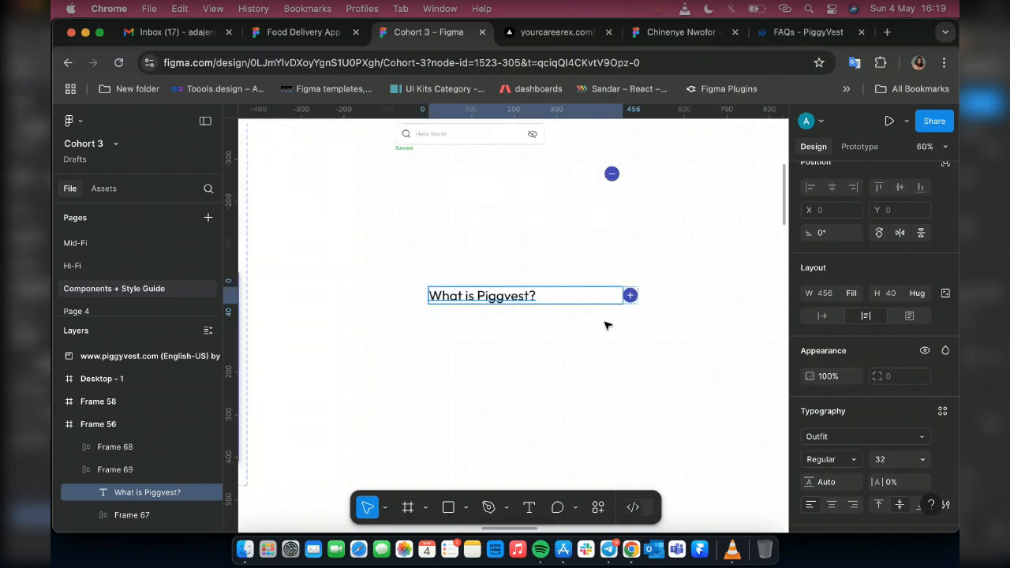
{"action": "scroll", "coordinate": [611, 317], "scroll_direction": "up", "scroll_amount": 2}
{"action": "scroll", "coordinate": [621, 308], "scroll_direction": "up", "scroll_amount": 3}
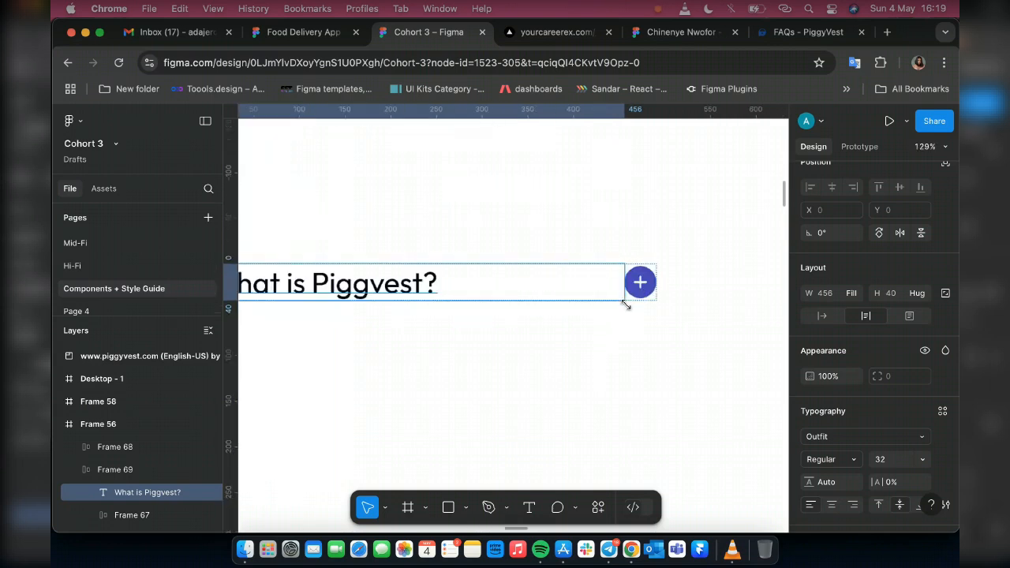
{"action": "scroll", "coordinate": [717, 370], "scroll_direction": "down", "scroll_amount": 2}
{"action": "scroll", "coordinate": [694, 355], "scroll_direction": "down", "scroll_amount": 3}
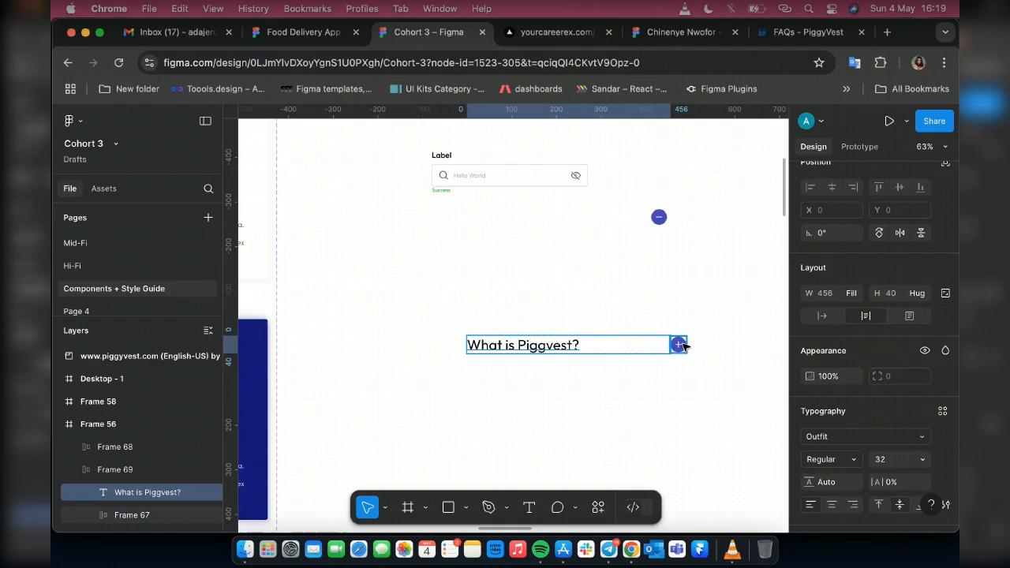
{"action": "left_click", "coordinate": [679, 345]}
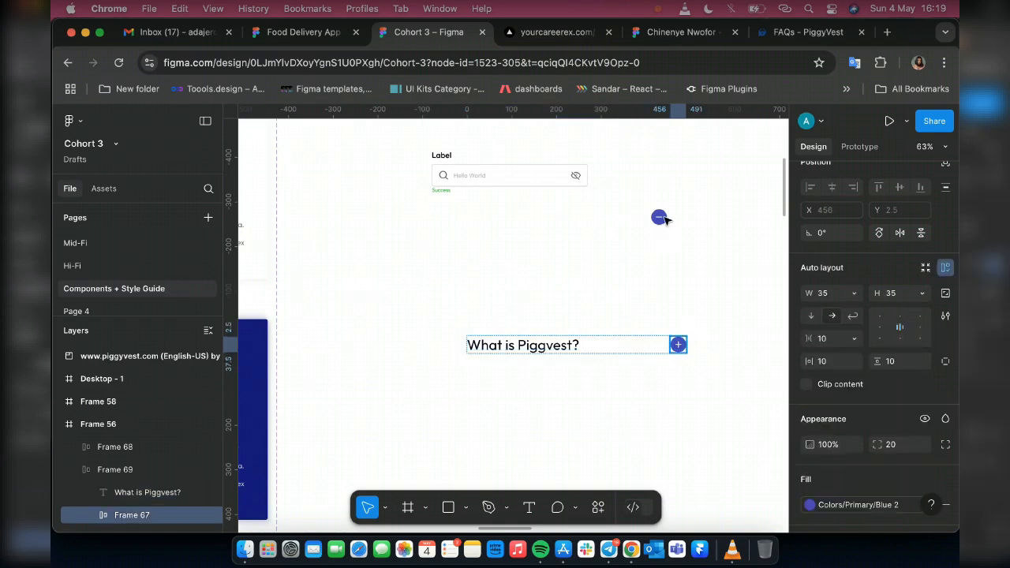
{"action": "left_click", "coordinate": [662, 218], "text": "shift"}
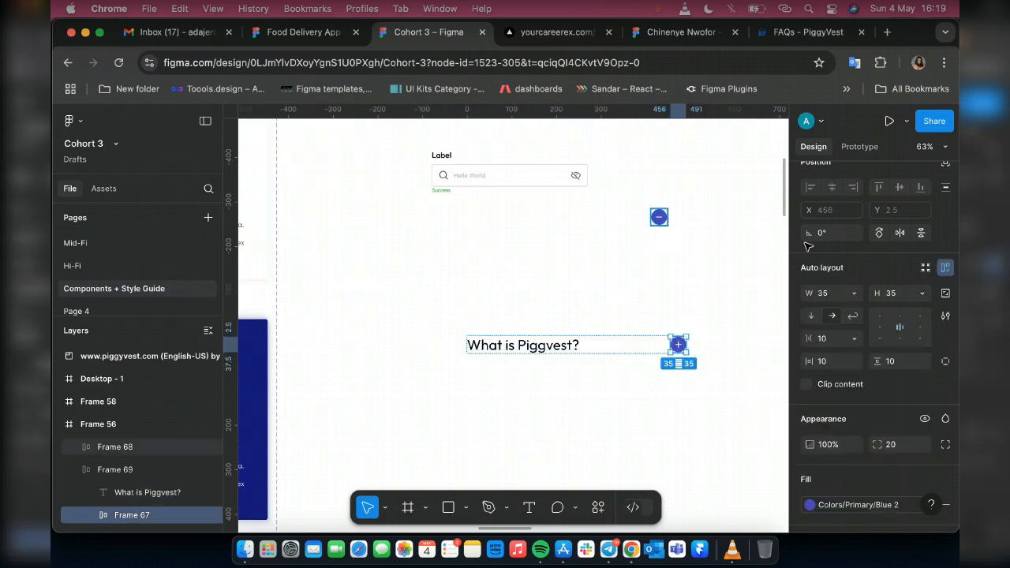
{"action": "left_click", "coordinate": [835, 295]}
{"action": "left_click", "coordinate": [945, 294]}
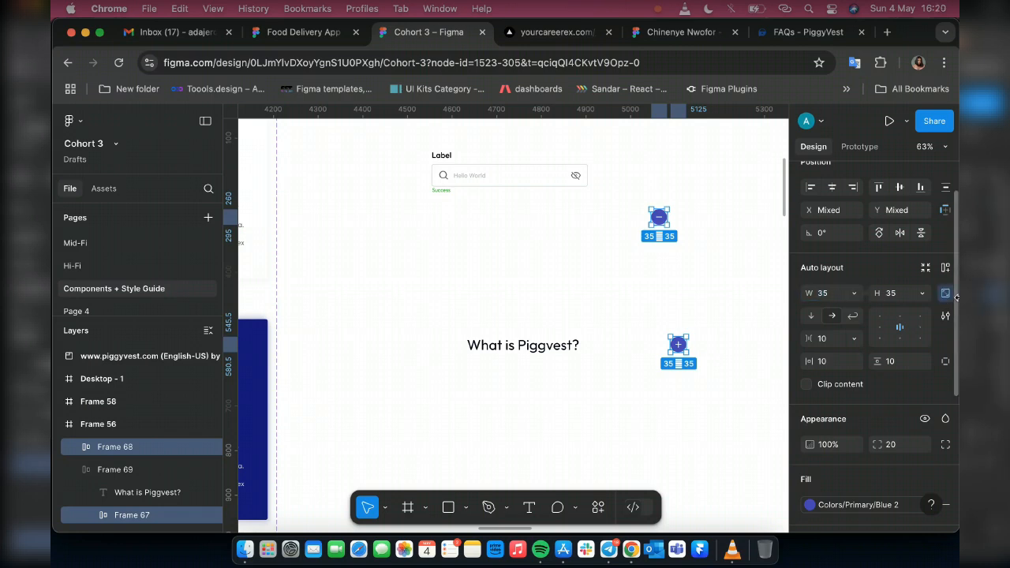
{"action": "left_click", "coordinate": [838, 296]}
{"action": "type", "text": "40"}
{"action": "key", "text": "Return"}
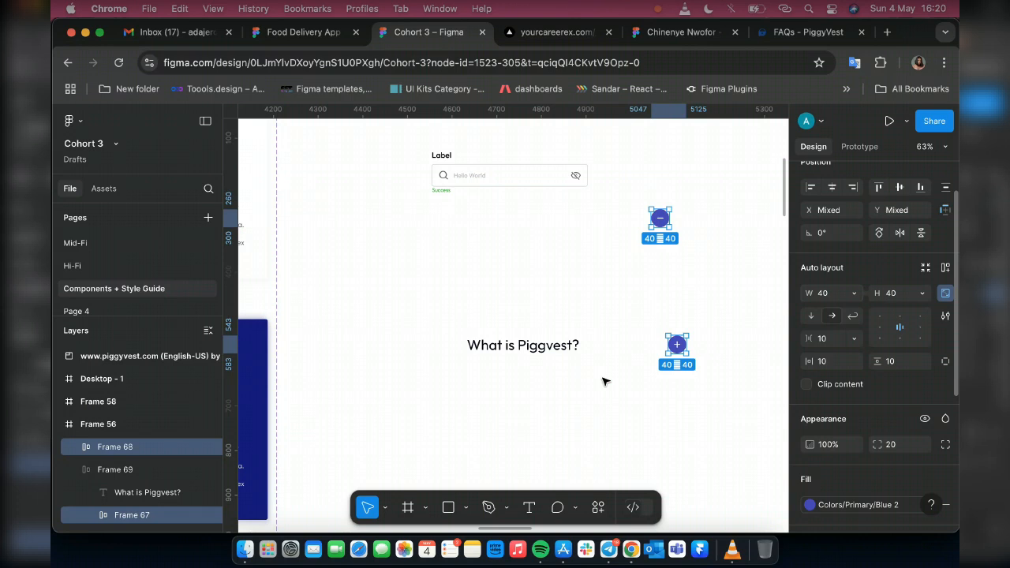
- Set the width of the auto layout row holding the question and plus button to 1000
{"action": "left_click", "coordinate": [601, 350]}
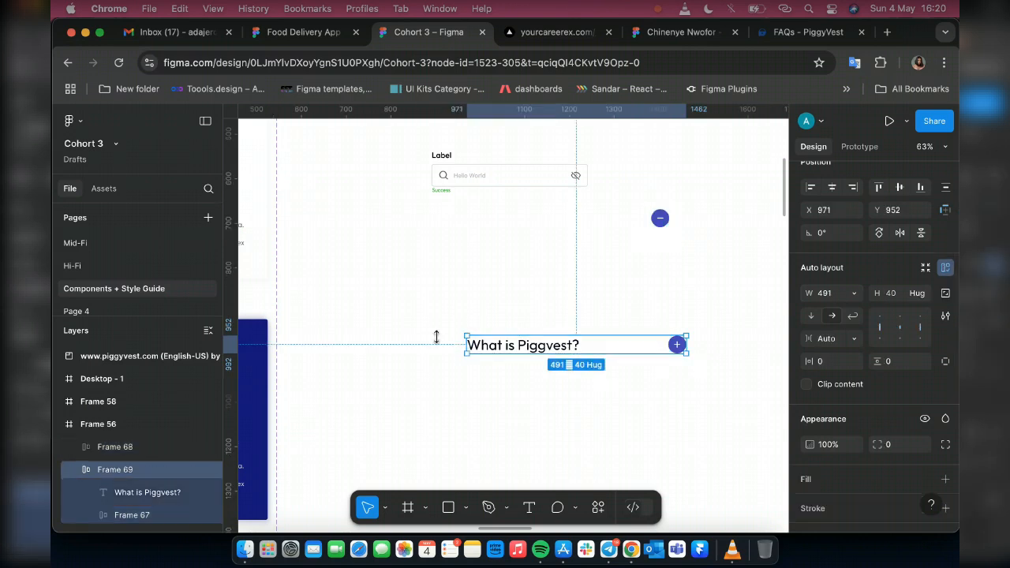
{"action": "left_click", "coordinate": [828, 296]}
{"action": "type", "text": "1000"}
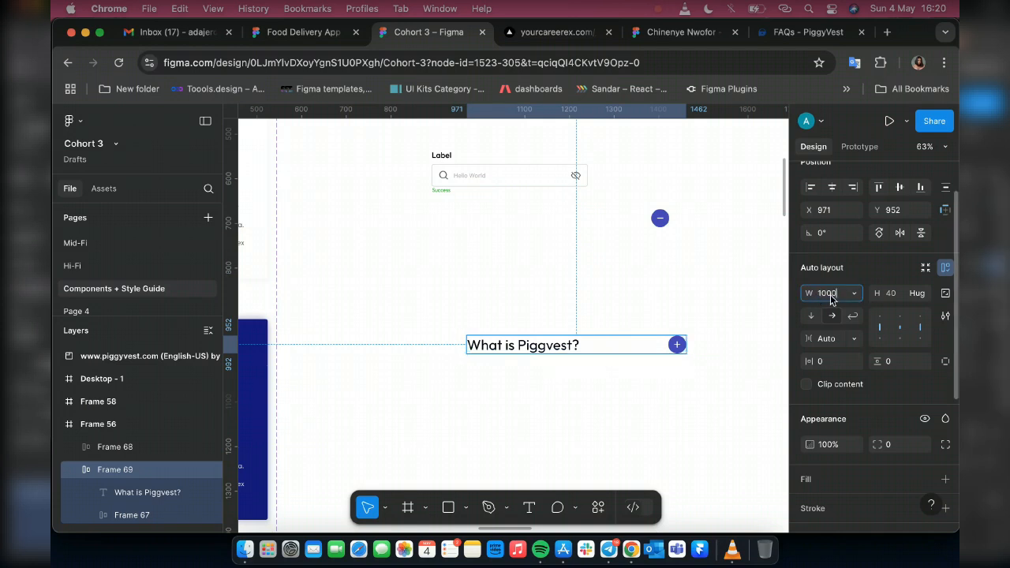
{"action": "key", "text": "Return"}
- Wrap the question row in an outer auto layout frame and set the new frame's corner radius to 20
{"action": "scroll", "coordinate": [392, 316], "scroll_direction": "down", "scroll_amount": 5}
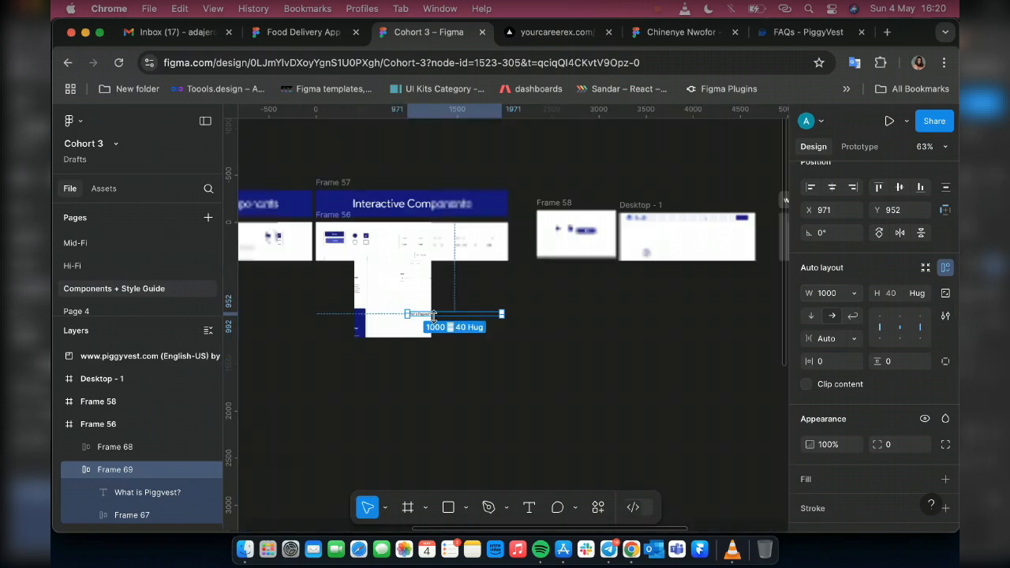
{"action": "scroll", "coordinate": [433, 316], "scroll_direction": "right", "scroll_amount": 3}
{"action": "scroll", "coordinate": [375, 330], "scroll_direction": "up", "scroll_amount": 5}
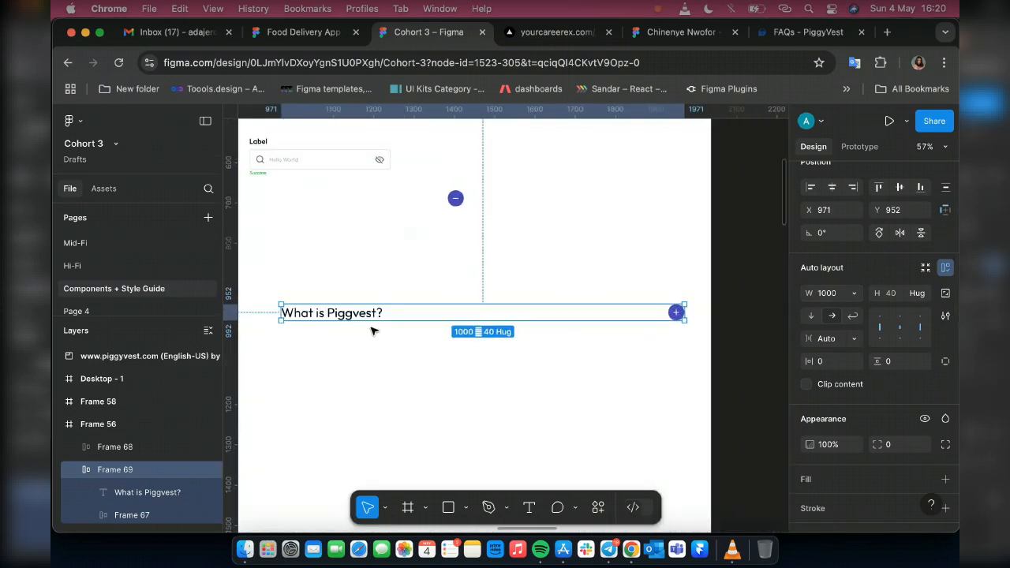
{"action": "key", "text": "shift+a"}
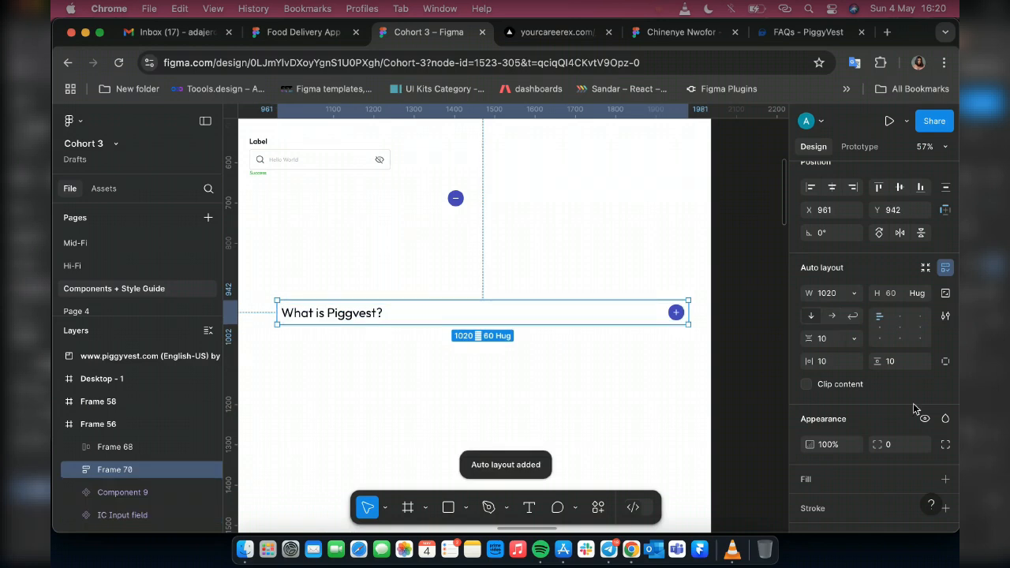
{"action": "left_click", "coordinate": [898, 444]}
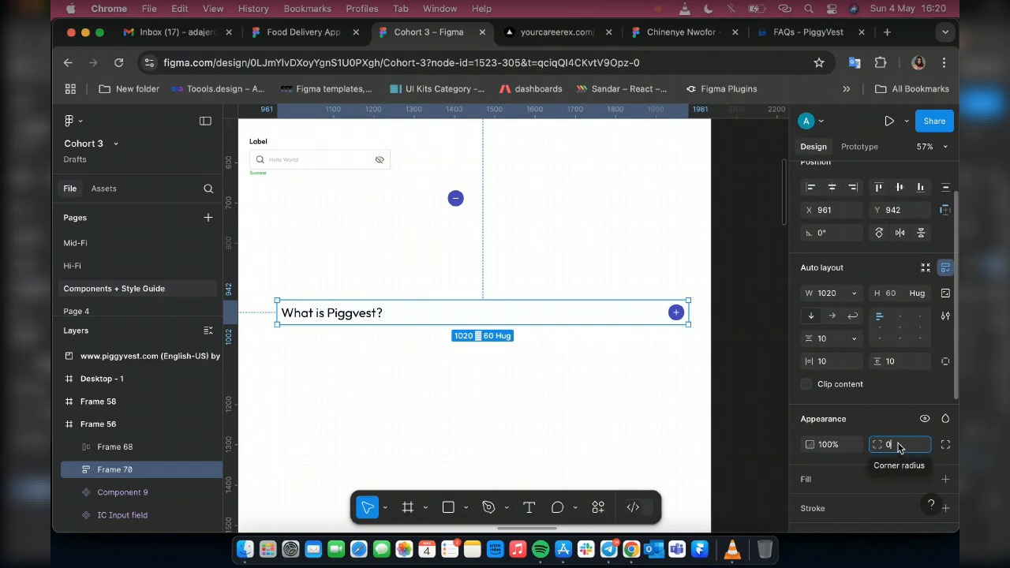
{"action": "key", "text": "BackSpace"}
{"action": "type", "text": "2"}
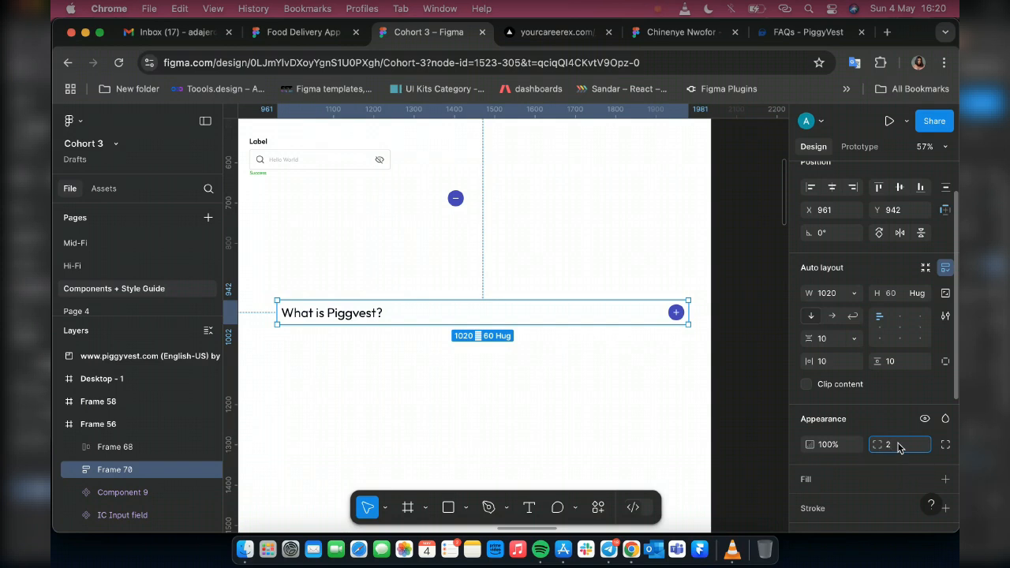
{"action": "type", "text": "0"}
{"action": "key", "text": "Return"}
- Try the Blue 3 fill style on the outer question frame and replace it with Grey 4 from the Dark group
{"action": "scroll", "coordinate": [928, 478], "scroll_direction": "down", "scroll_amount": 1}
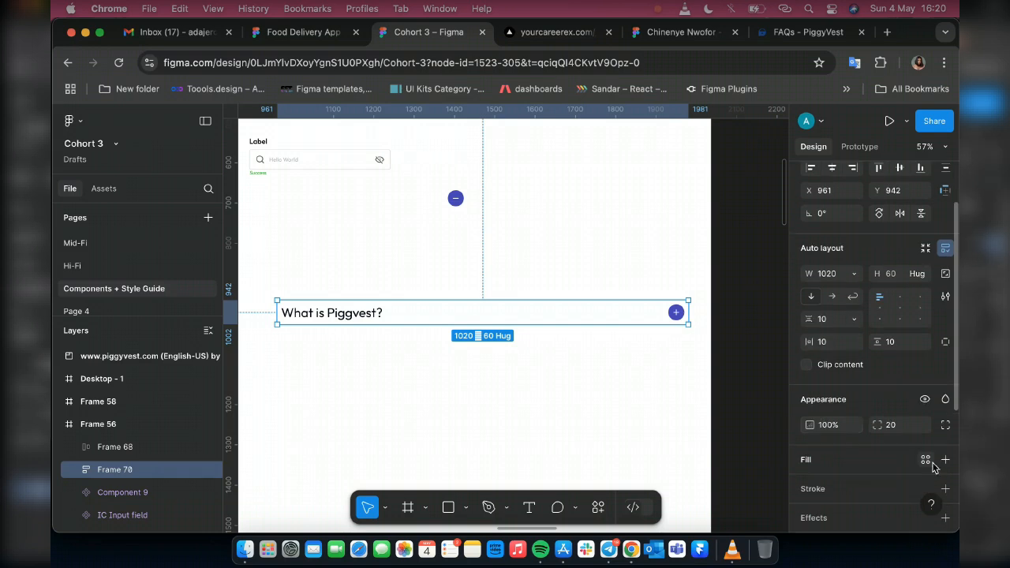
{"action": "left_click", "coordinate": [926, 460]}
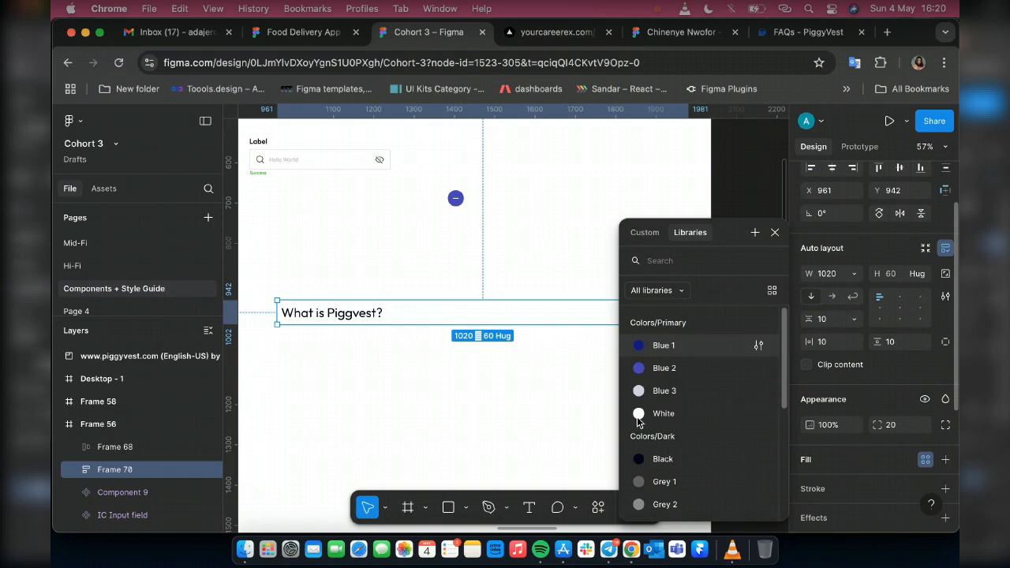
{"action": "left_click", "coordinate": [662, 392]}
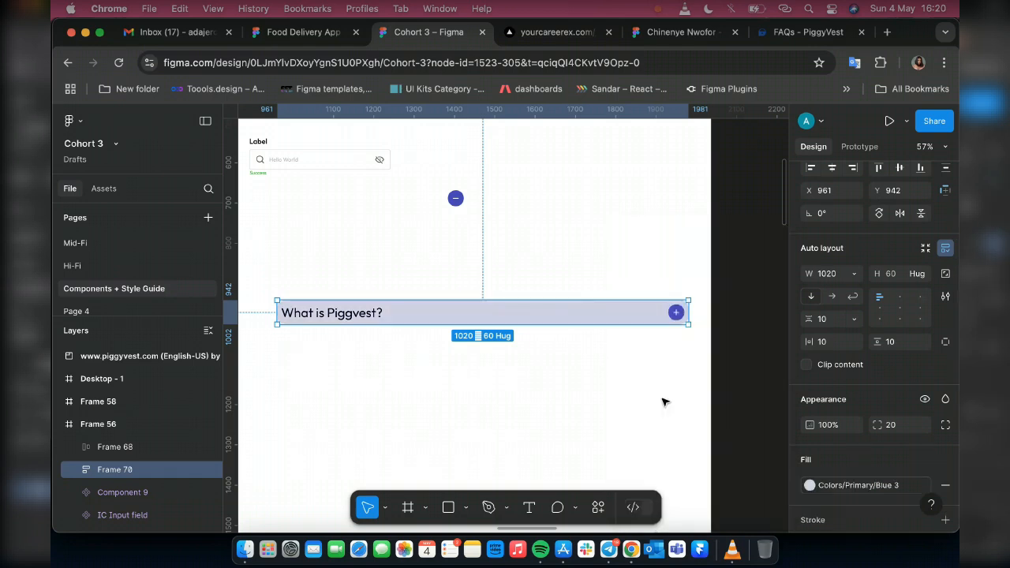
{"action": "scroll", "coordinate": [688, 485], "scroll_direction": "down", "scroll_amount": 2}
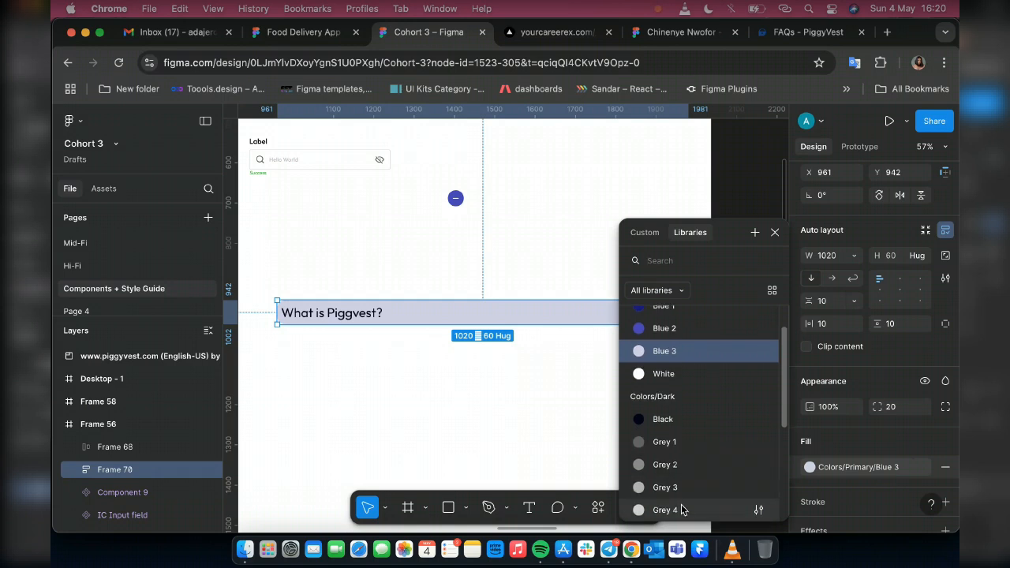
{"action": "left_click", "coordinate": [683, 510]}
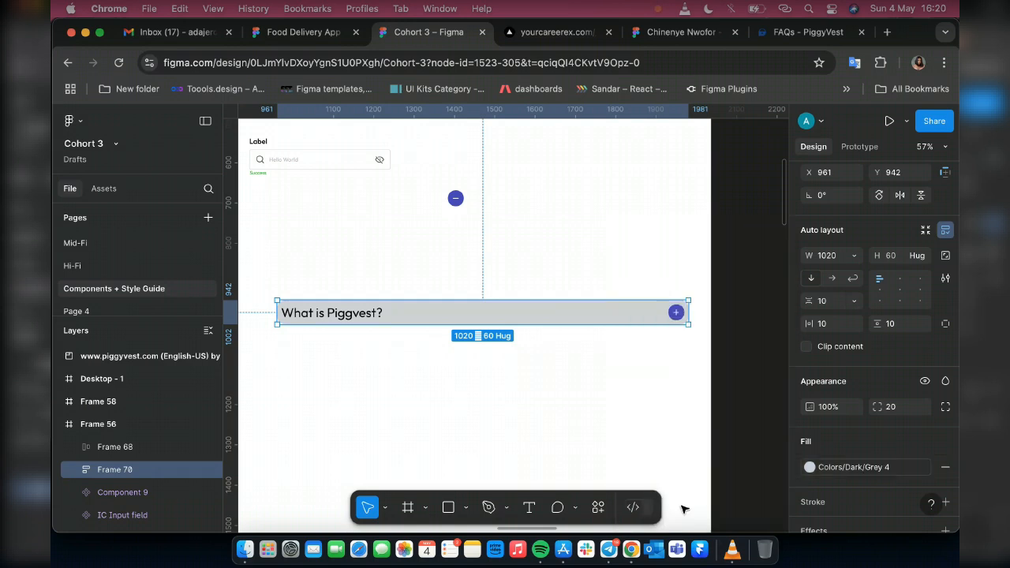
- Detach the Grey 4 style from the outer question frame and lighten its fill to E8E8E8
{"action": "left_click", "coordinate": [852, 467]}
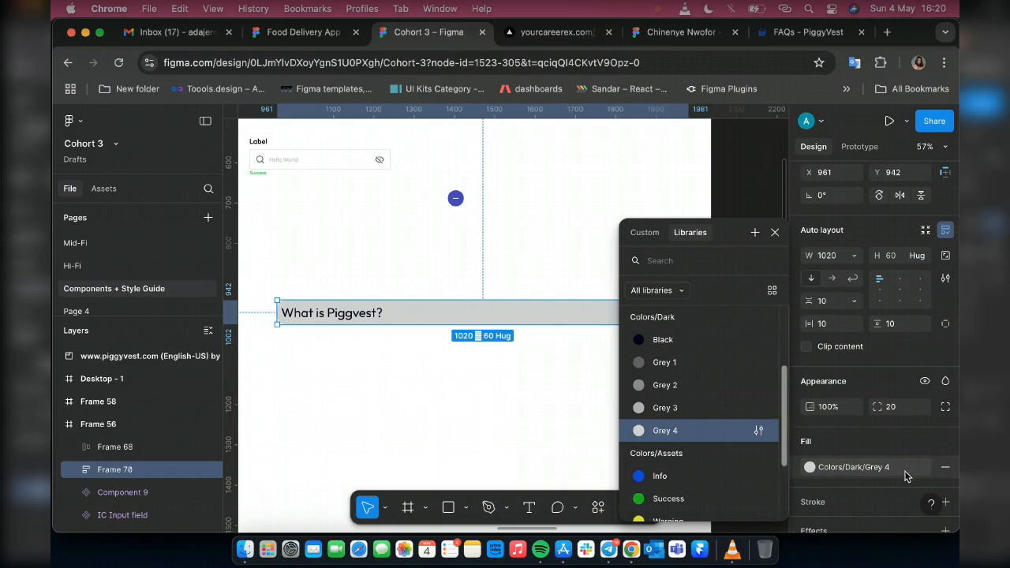
{"action": "left_click", "coordinate": [926, 467]}
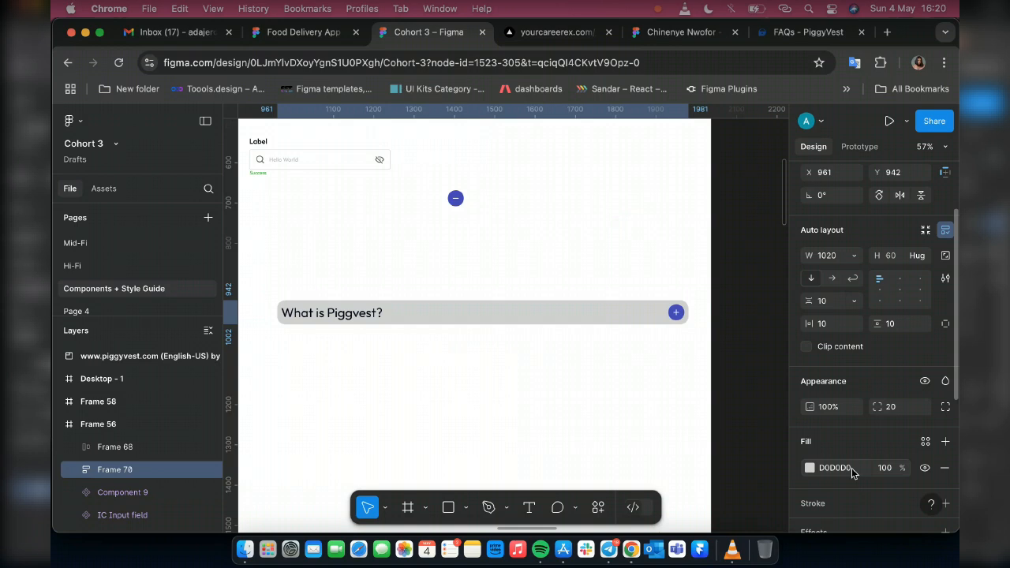
{"action": "left_click", "coordinate": [809, 467]}
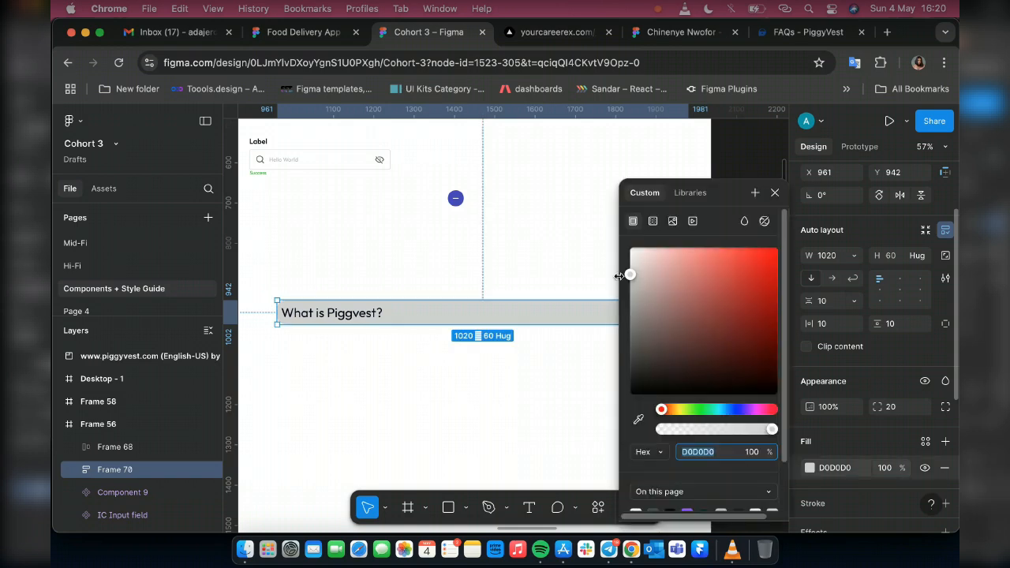
{"action": "left_click_drag", "start_coordinate": [632, 273], "coordinate": [632, 268]}
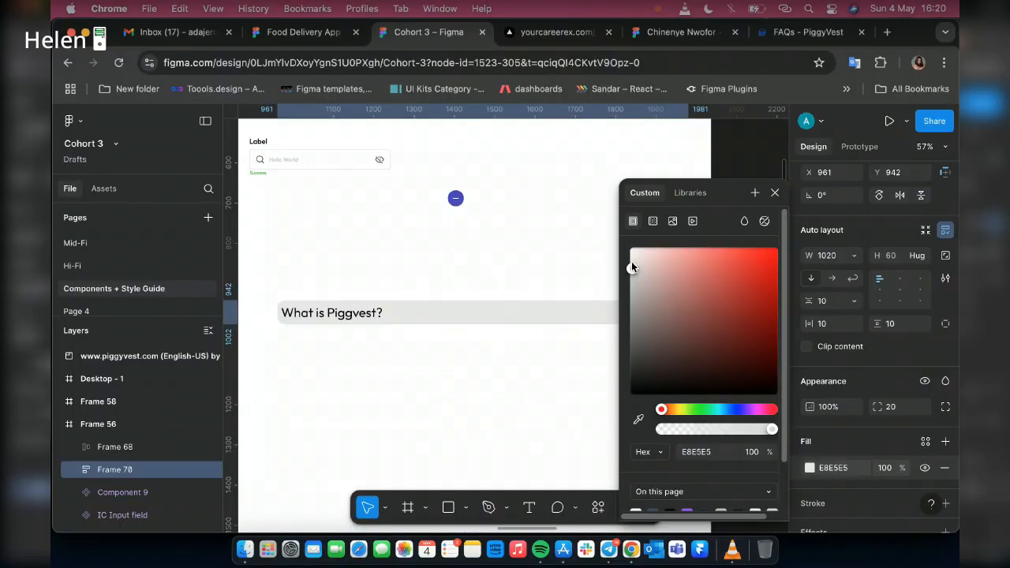
{"action": "left_click_drag", "start_coordinate": [632, 266], "coordinate": [630, 260]}
{"action": "key", "text": "Escape"}
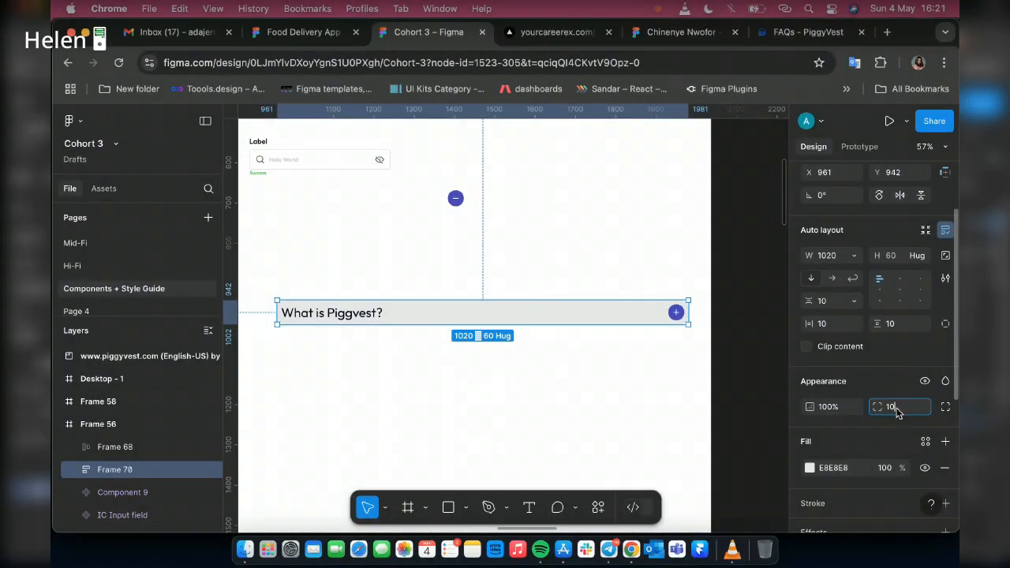
- Set the outer question frame's corner radius to 10 and its height to 80, with the content vertically centred on the left
{"action": "key", "text": "Return"}
{"action": "left_click", "coordinate": [899, 257]}
{"action": "type", "text": "8"}
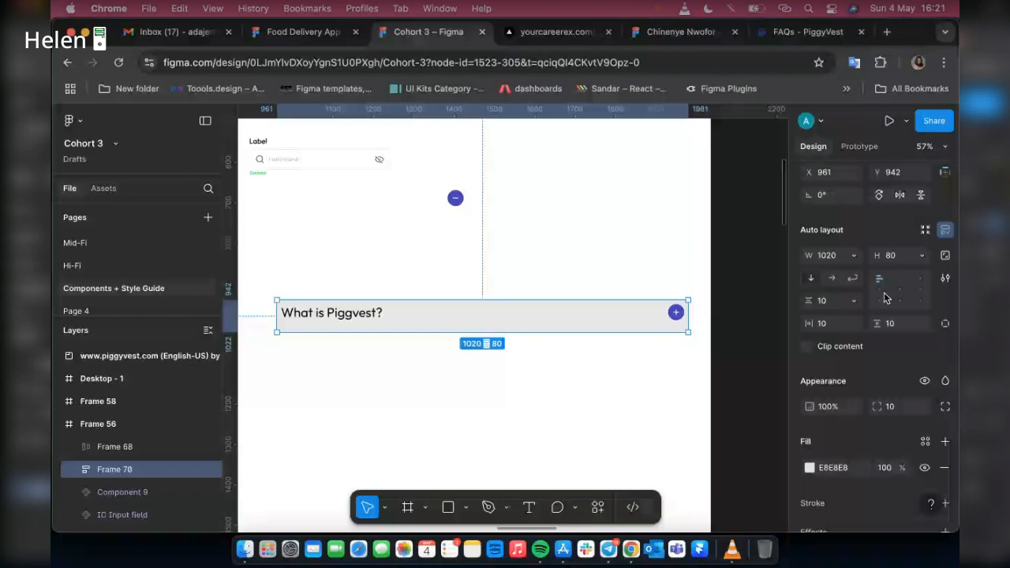
{"action": "left_click", "coordinate": [883, 291]}
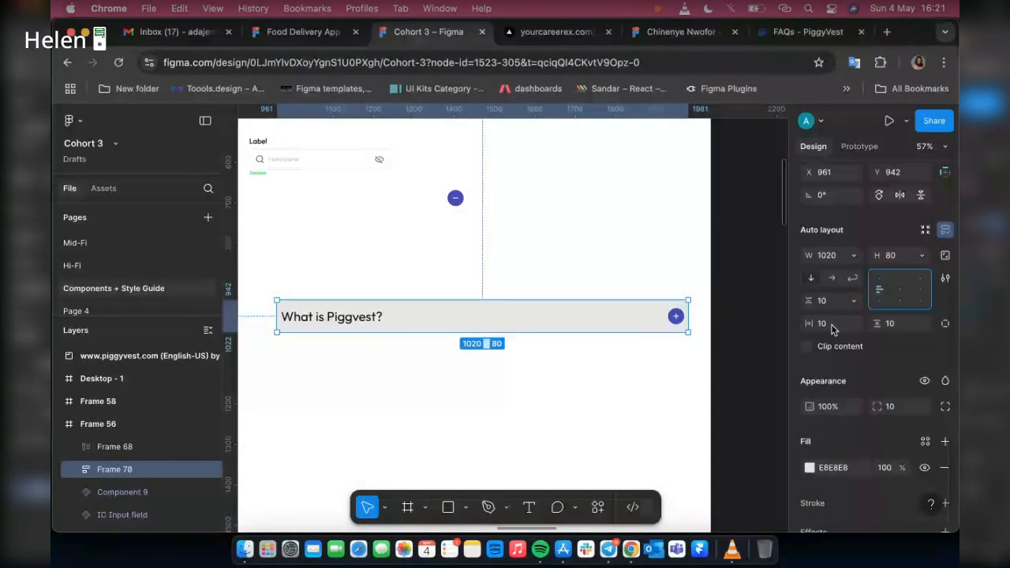
- Set the outer question frame's horizontal padding to 15 and lighten its fill to F2F2F2
{"action": "left_click", "coordinate": [832, 329]}
{"action": "type", "text": "1"}
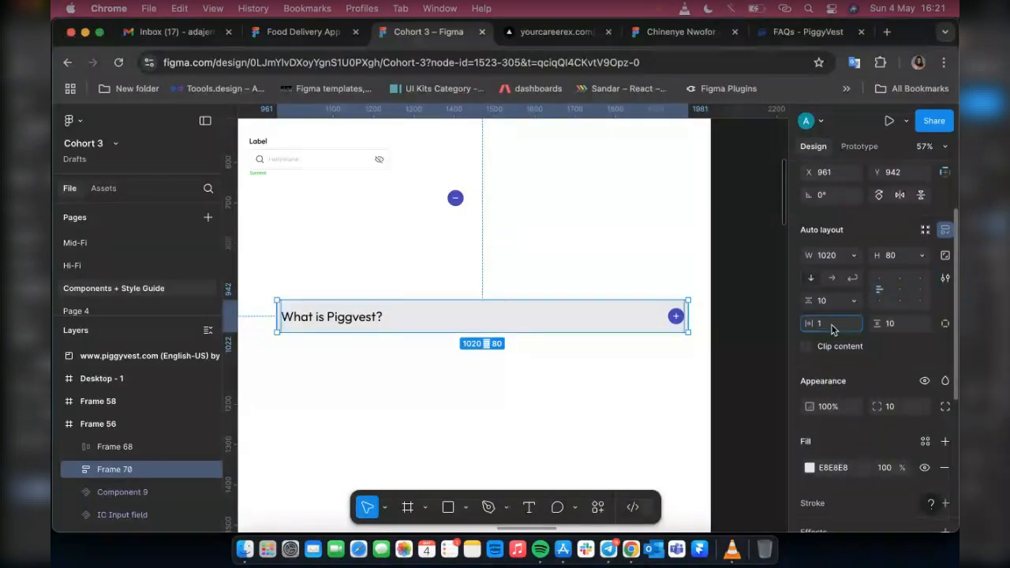
{"action": "type", "text": "5"}
{"action": "key", "text": "Return"}
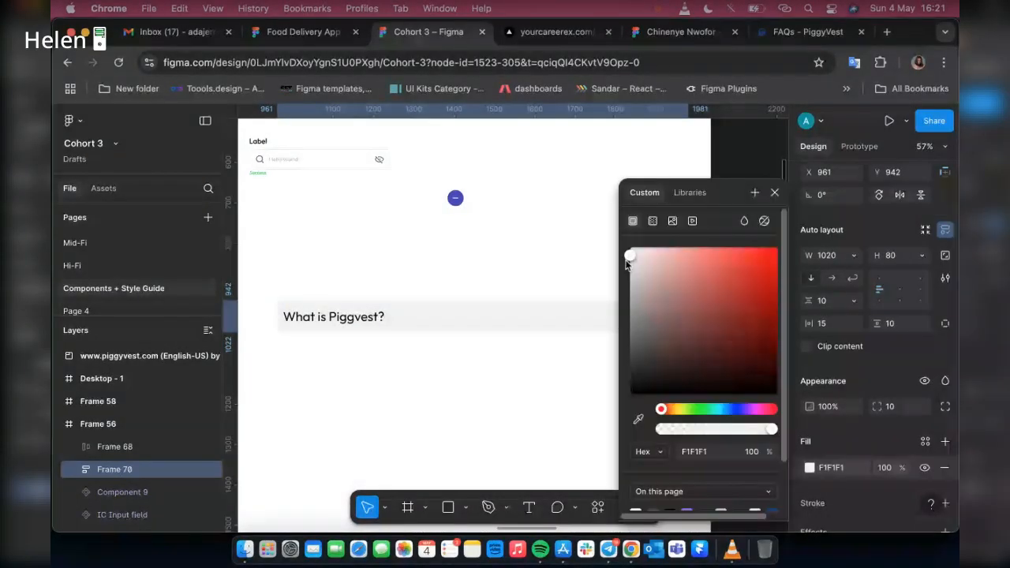
{"action": "left_click_drag", "start_coordinate": [627, 265], "coordinate": [624, 264]}
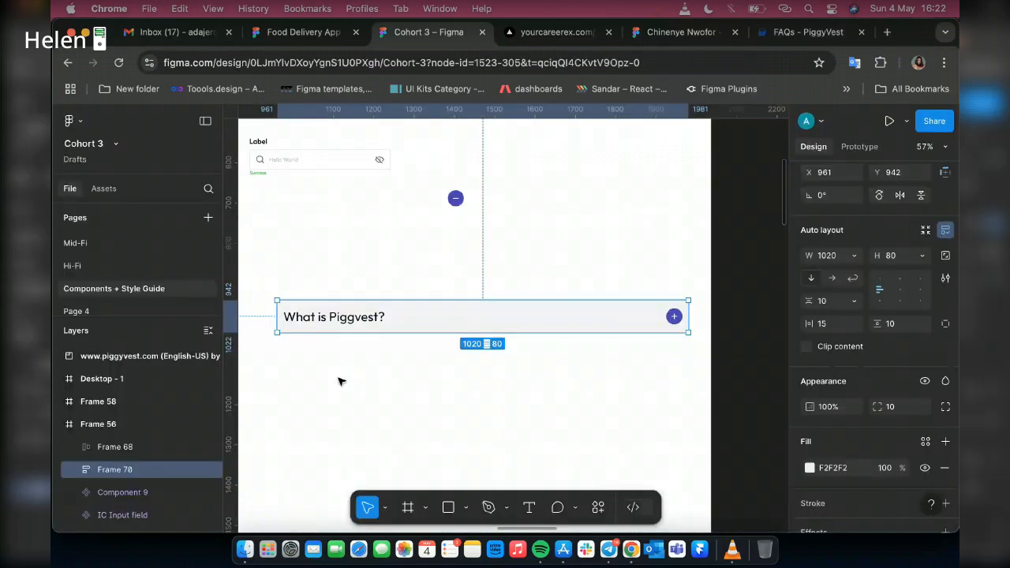
- Add the PiggyVest answer text below the question row and narrow its text box to a width of 999
{"action": "left_click", "coordinate": [351, 397]}
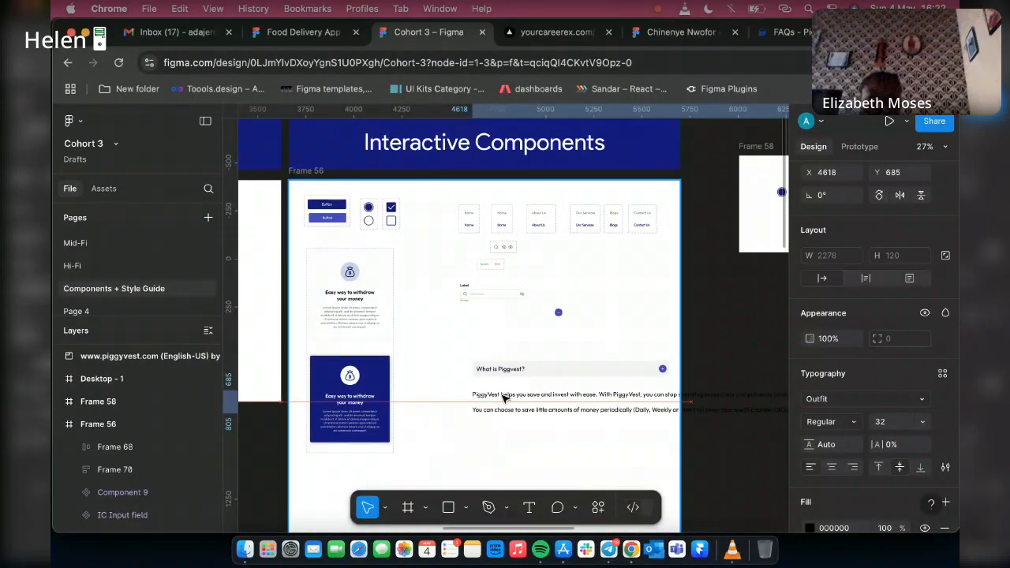
{"action": "scroll", "coordinate": [505, 398], "scroll_direction": "right", "scroll_amount": 4}
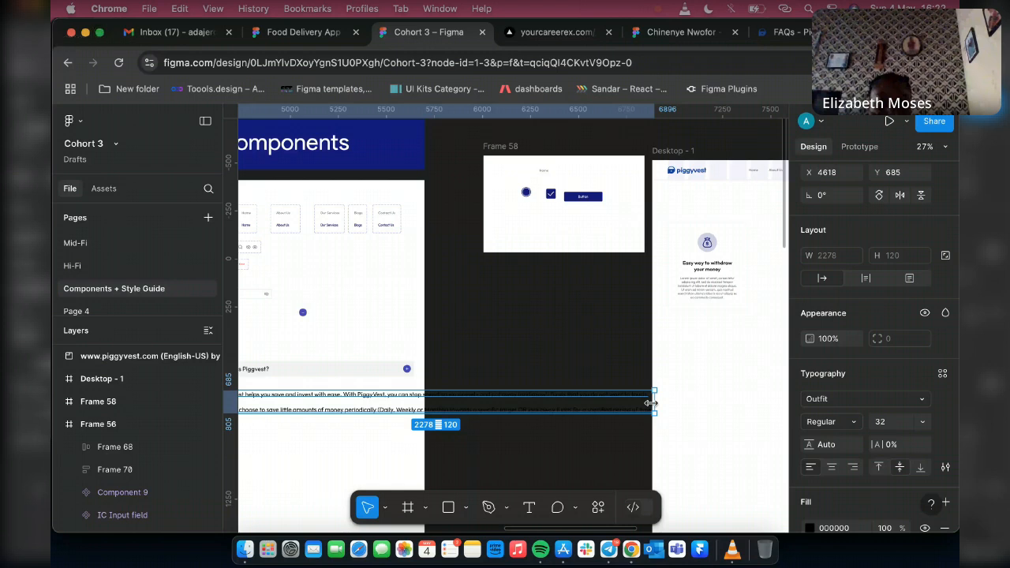
{"action": "left_click_drag", "start_coordinate": [411, 415], "coordinate": [403, 414]}
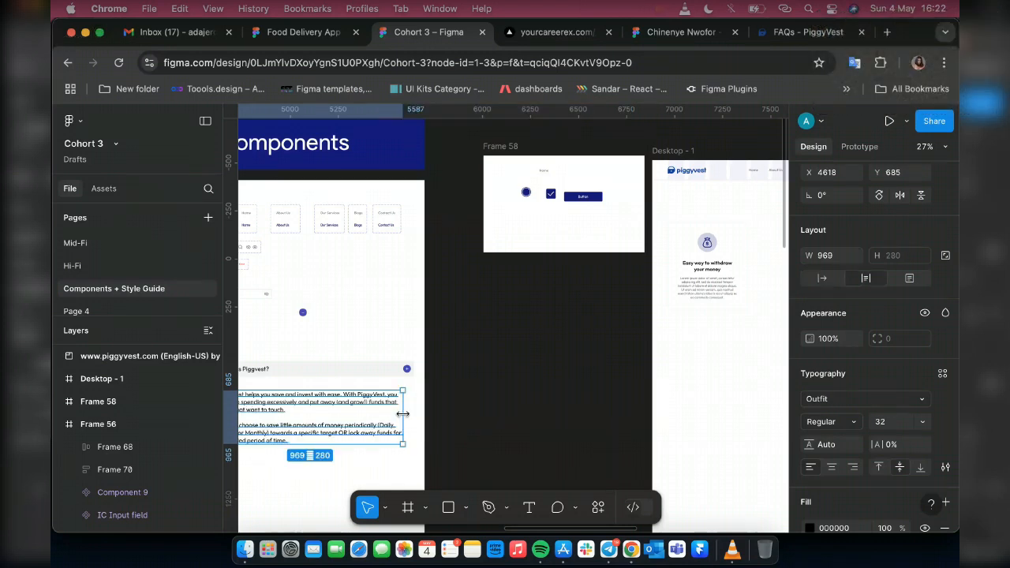
{"action": "left_click_drag", "start_coordinate": [402, 413], "coordinate": [408, 414]}
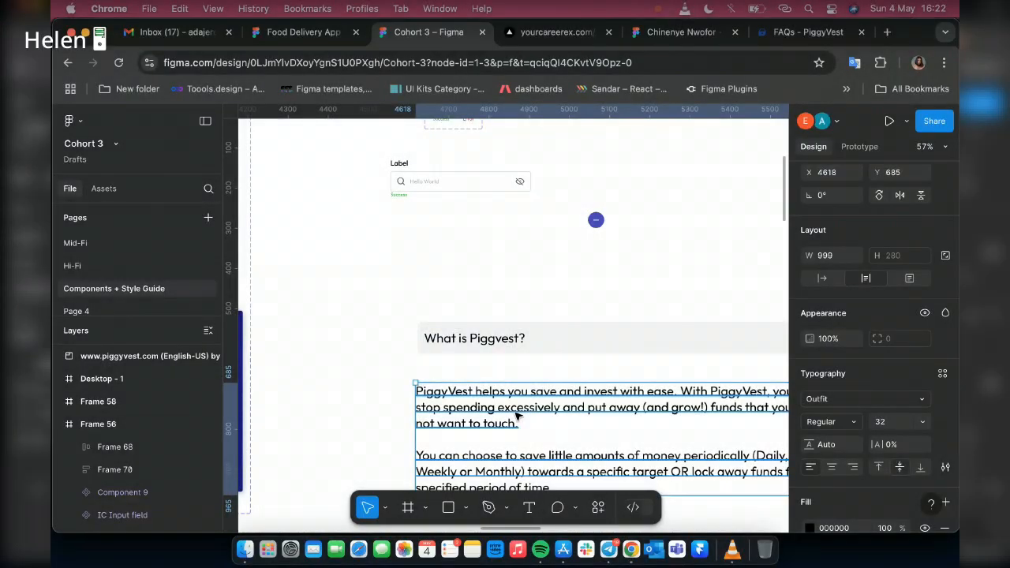
{"action": "scroll", "coordinate": [517, 416], "scroll_direction": "right", "scroll_amount": 3}
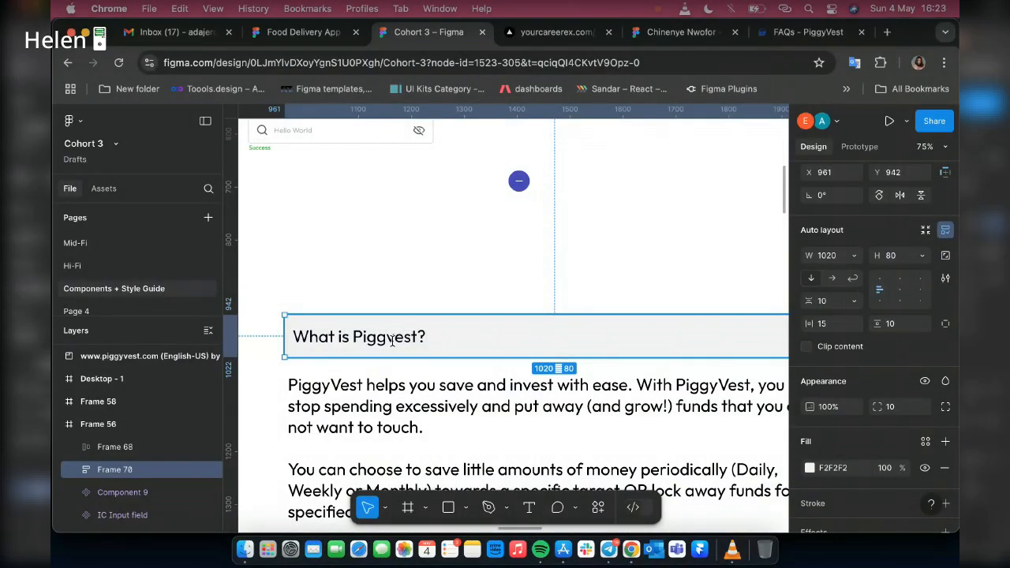
- Change the question text's weight to Medium and correct its wording to "What is PiggyVest?"
{"action": "double_click", "coordinate": [393, 342]}
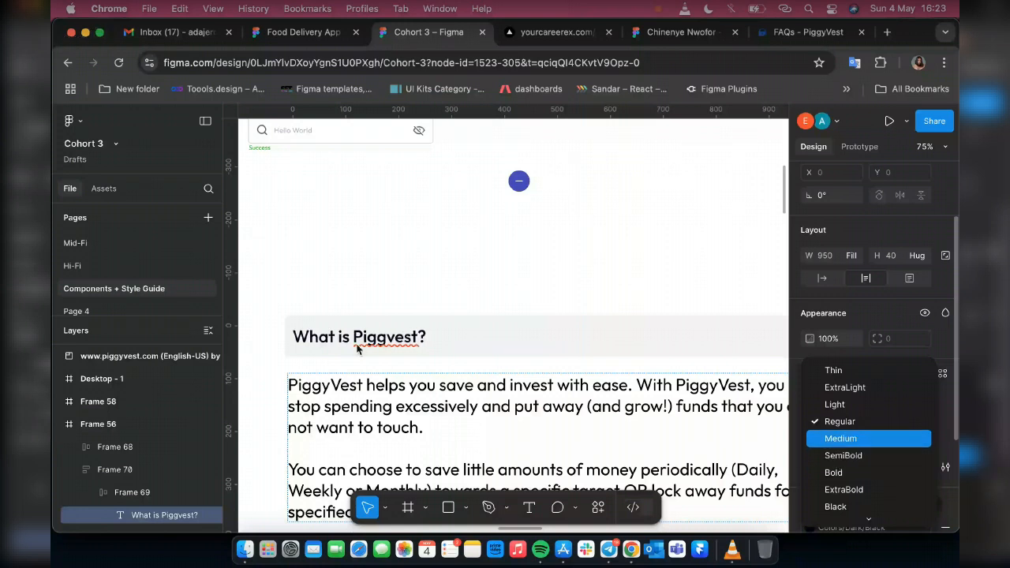
{"action": "left_click", "coordinate": [387, 337]}
{"action": "type", "text": "y"}
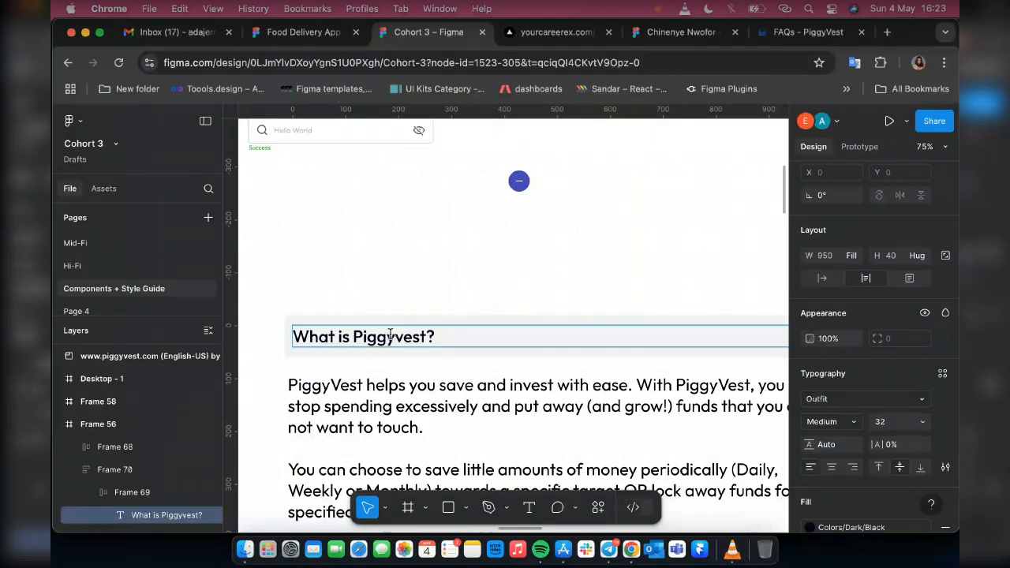
{"action": "key", "text": "Delete"}
{"action": "type", "text": "V"}
{"action": "key", "text": "Escape"}
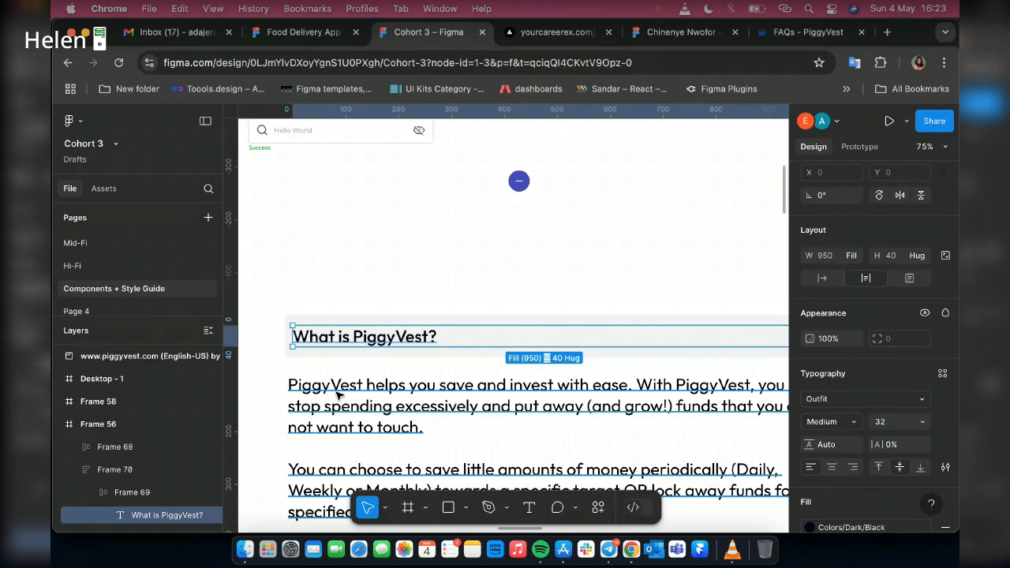
- Set the answer text's font size to 26 and apply the Grey 1 colour style from the Dark group
{"action": "left_click", "coordinate": [332, 396]}
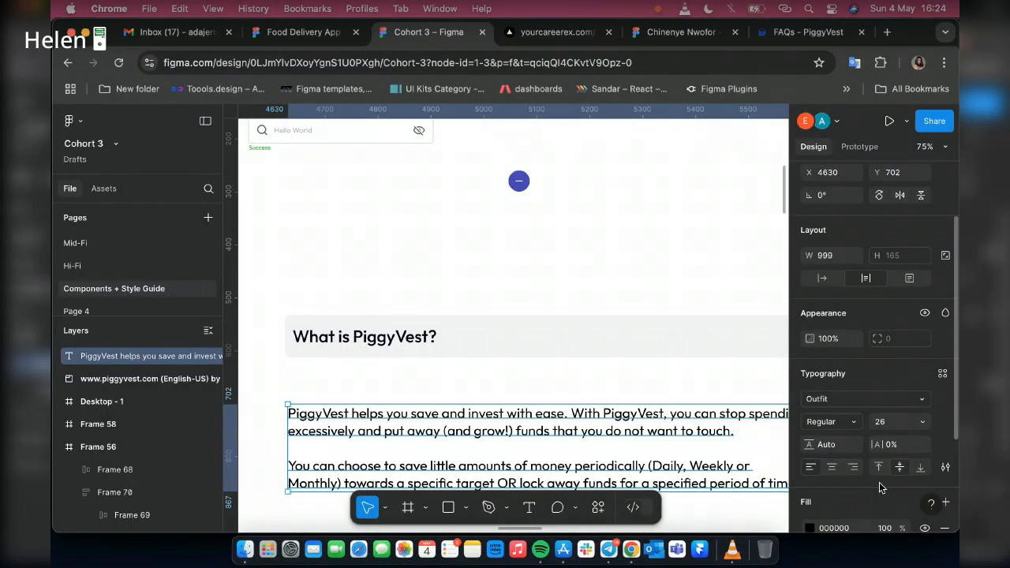
{"action": "scroll", "coordinate": [925, 485], "scroll_direction": "down", "scroll_amount": 1}
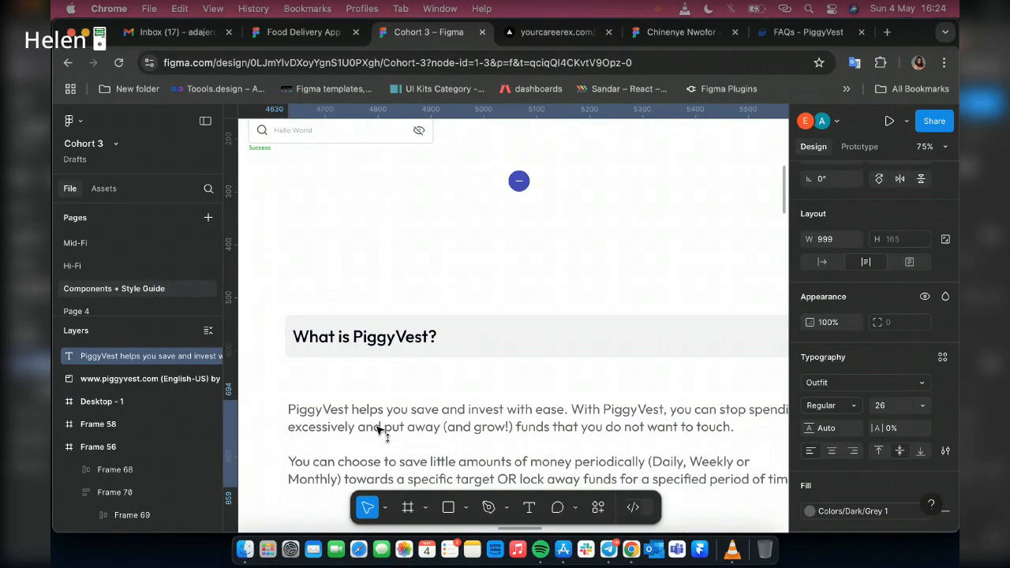
- Draw a horizontal divider line about 982 wide with the Pen tool between the question row and the answer text
{"action": "scroll", "coordinate": [379, 430], "scroll_direction": "down", "scroll_amount": 10}
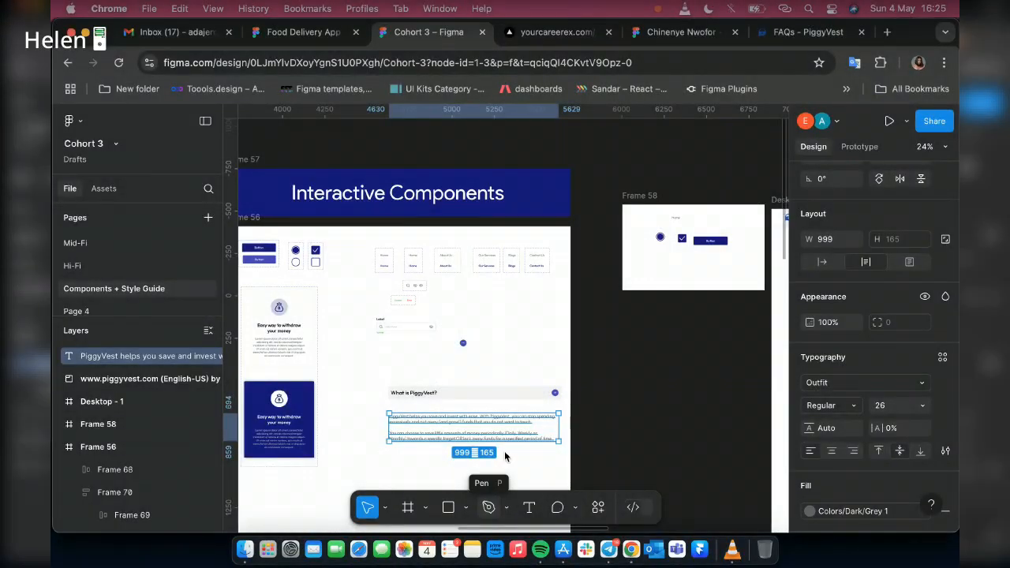
{"action": "left_click", "coordinate": [506, 507]}
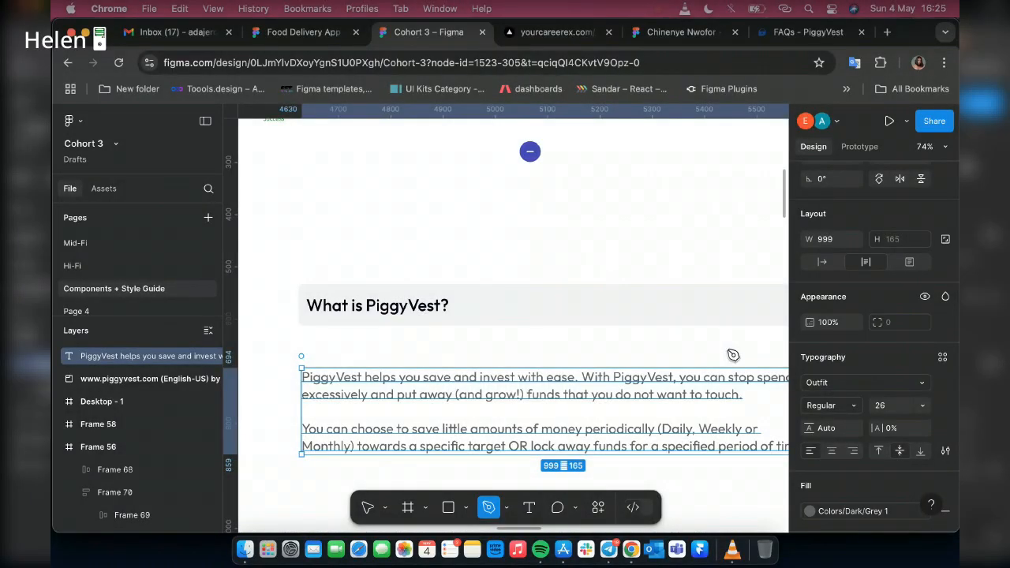
{"action": "left_click", "coordinate": [302, 355]}
{"action": "scroll", "coordinate": [733, 355], "scroll_direction": "right", "scroll_amount": 2}
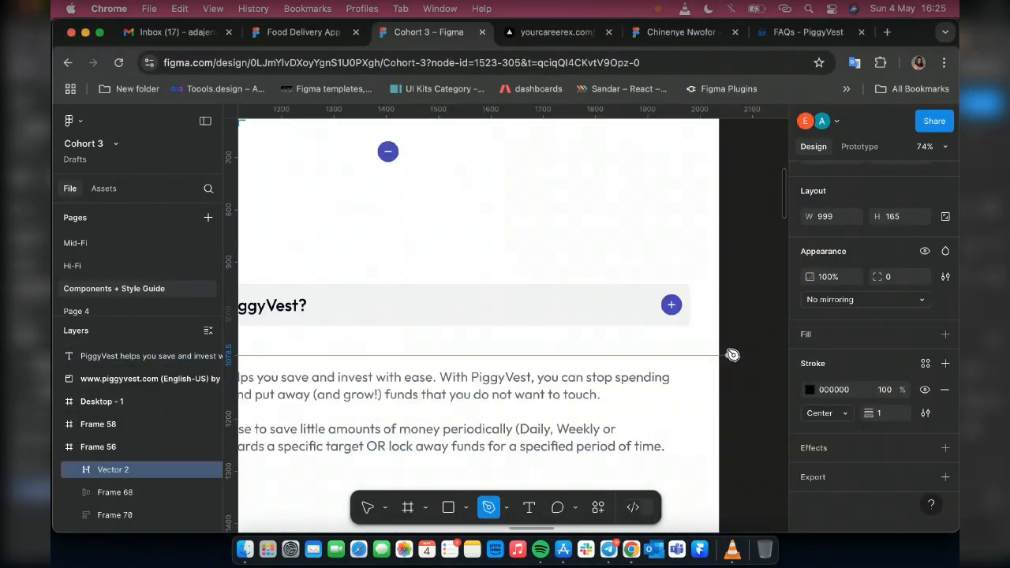
{"action": "left_click", "coordinate": [733, 355]}
{"action": "left_click", "coordinate": [673, 356]}
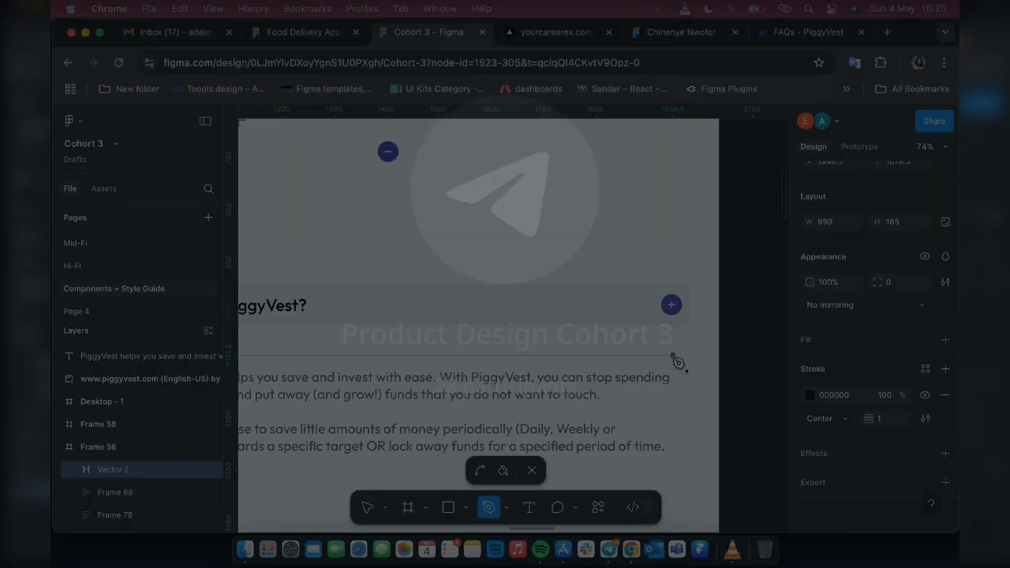
{"action": "key", "text": "Escape"}
{"action": "key", "text": "Escape"}
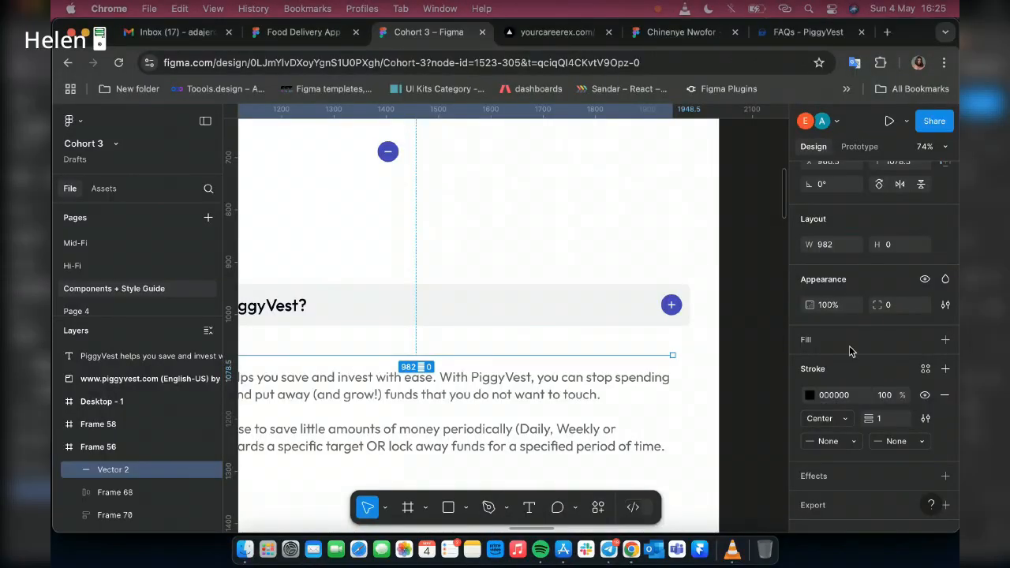
- Set the divider line's width to 900 and apply the Grey 1 colour style from the Dark group to its stroke
{"action": "left_click", "coordinate": [837, 248]}
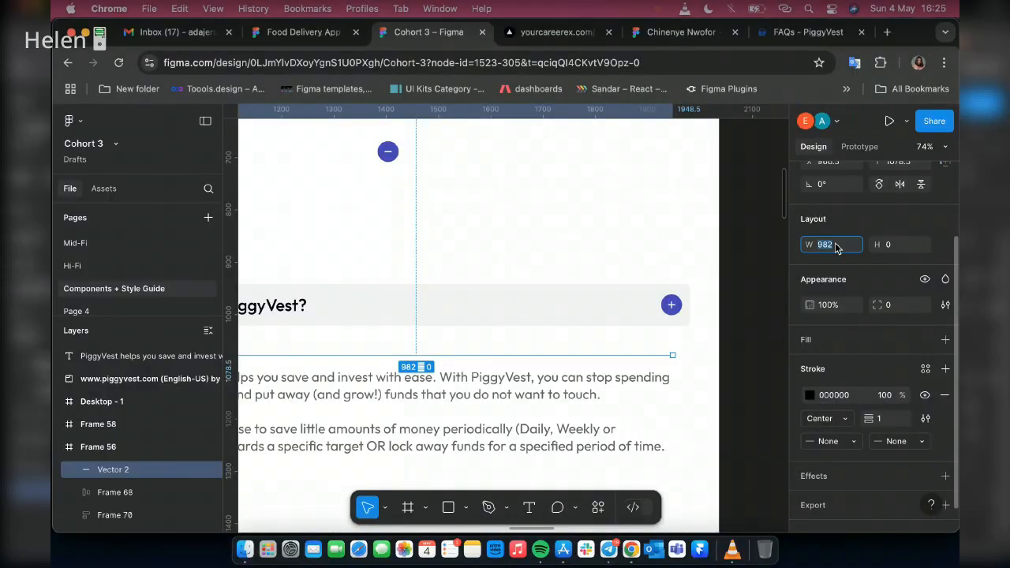
{"action": "type", "text": "900"}
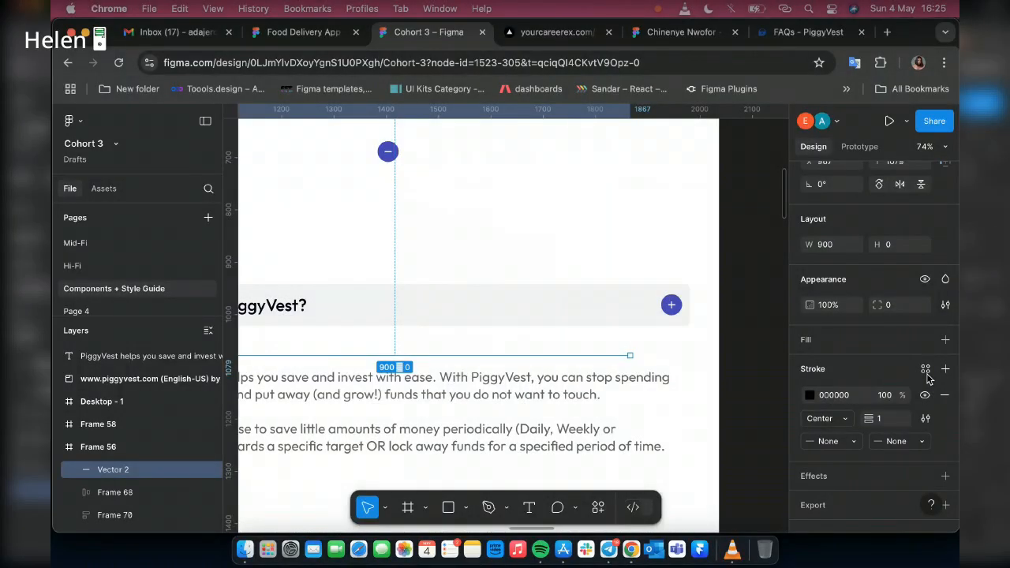
{"action": "left_click", "coordinate": [925, 369]}
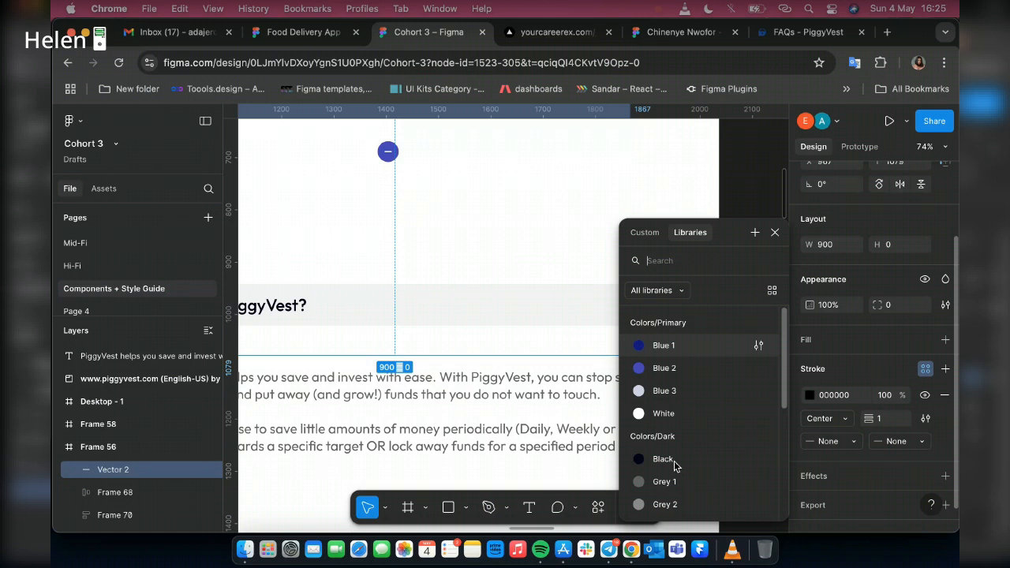
{"action": "left_click", "coordinate": [663, 481]}
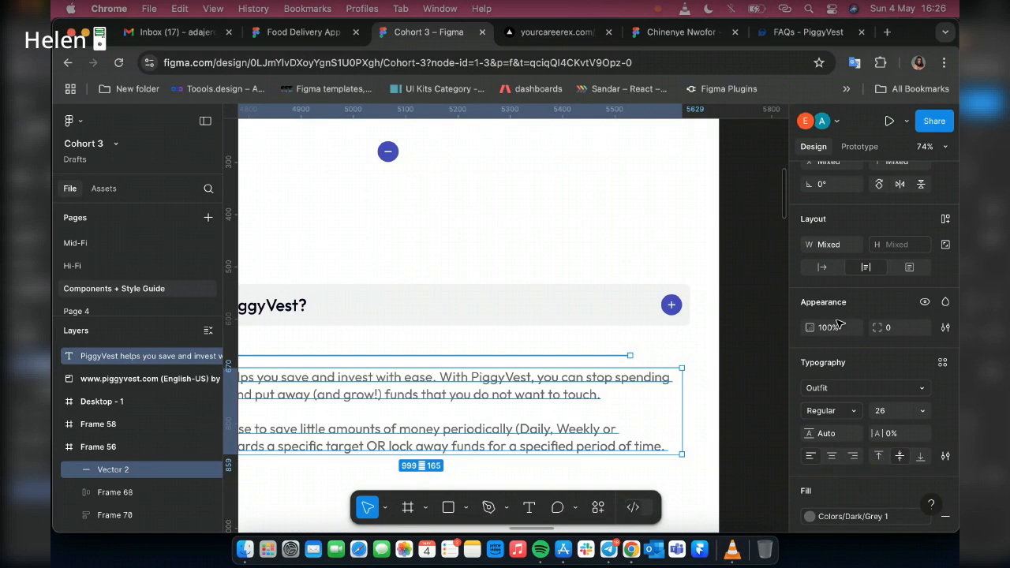
{"action": "left_click", "coordinate": [608, 353], "text": "shift"}
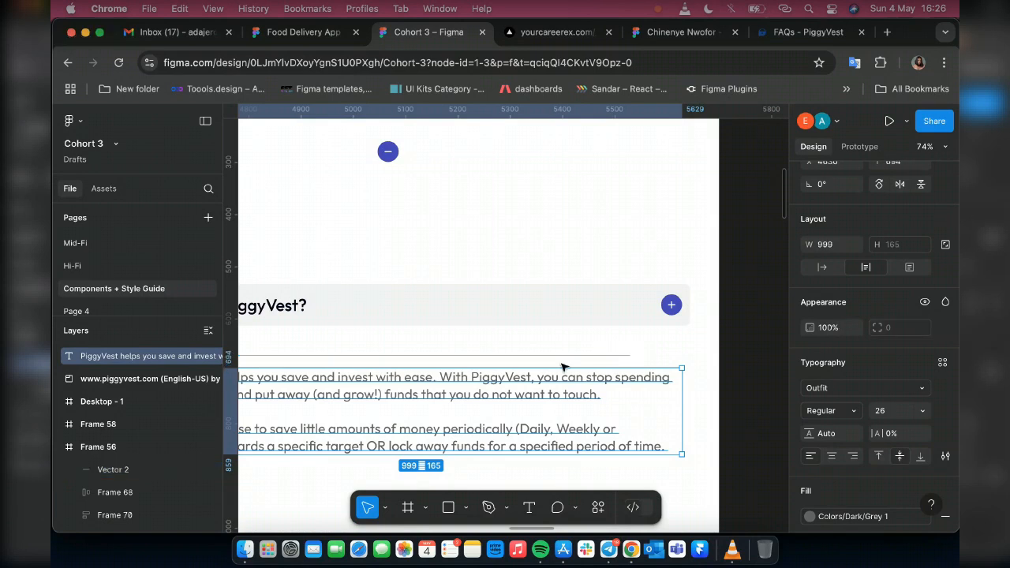
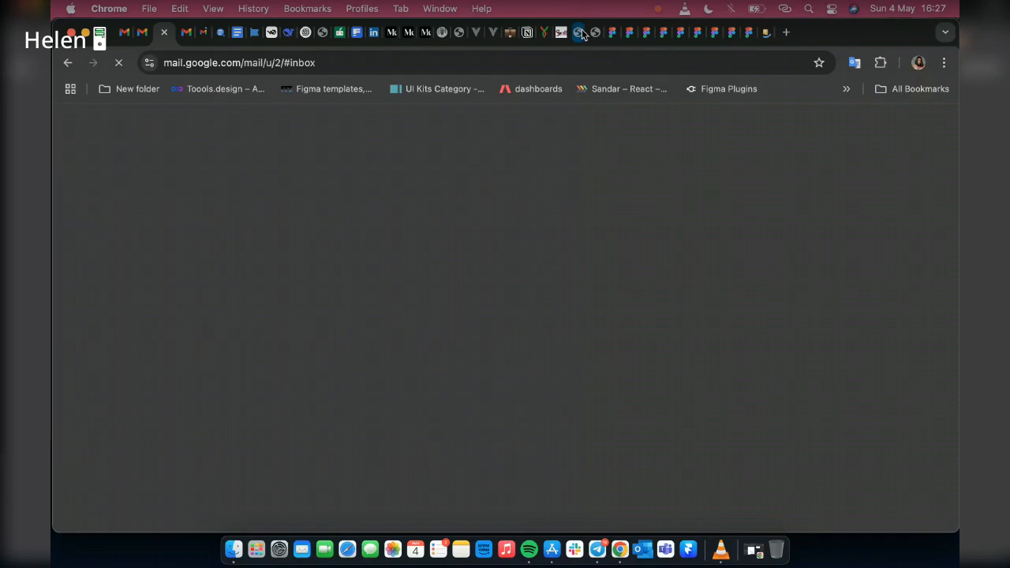
{"action": "left_click", "coordinate": [580, 33]}
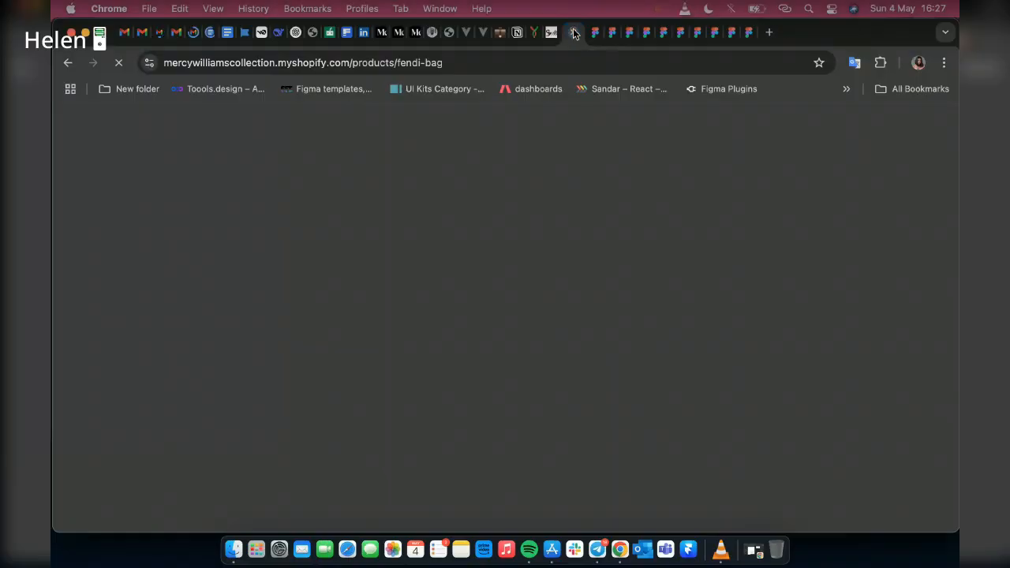
{"action": "left_click", "coordinate": [573, 33]}
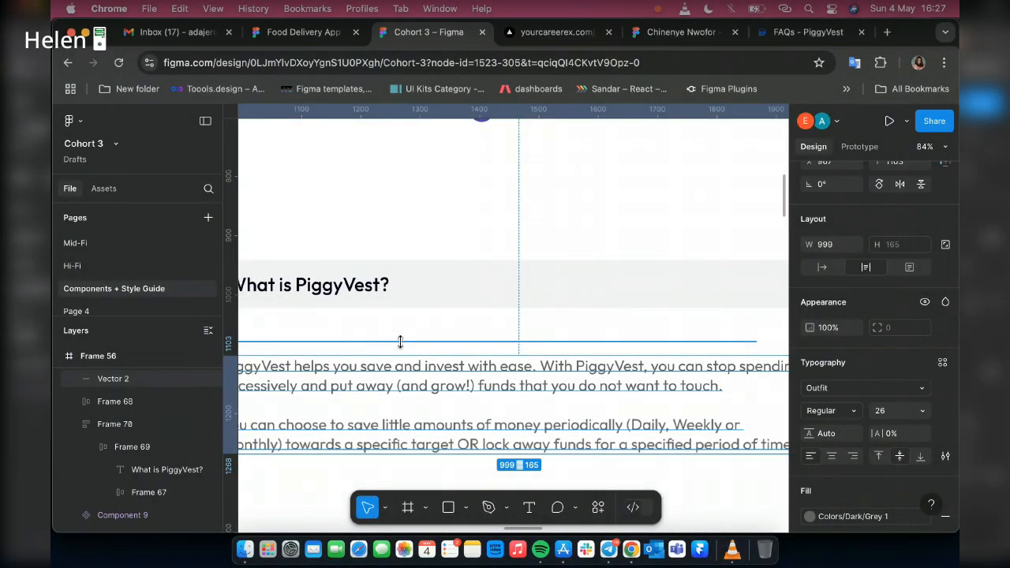
- Combine the divider line and the answer text into one auto layout frame
{"action": "left_click", "coordinate": [400, 340], "text": "shift"}
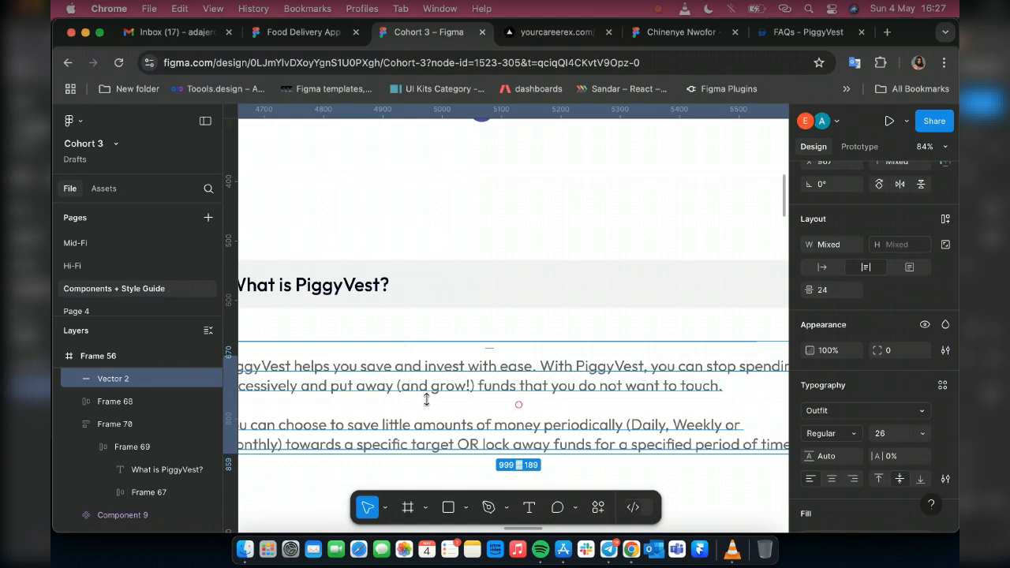
{"action": "key", "text": "shift+a"}
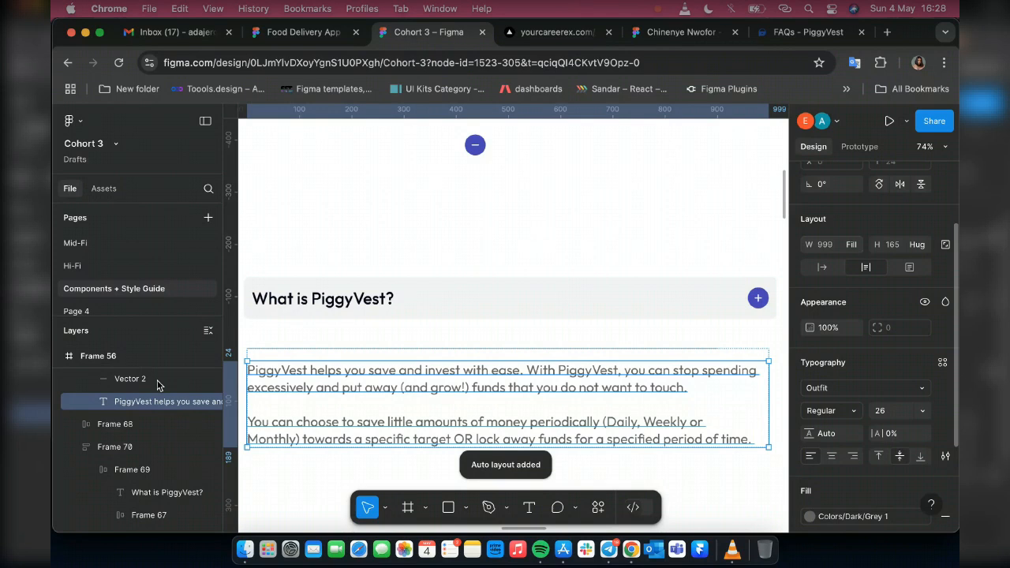
- Set the divider line's width to fill its auto layout container
{"action": "left_click", "coordinate": [131, 380]}
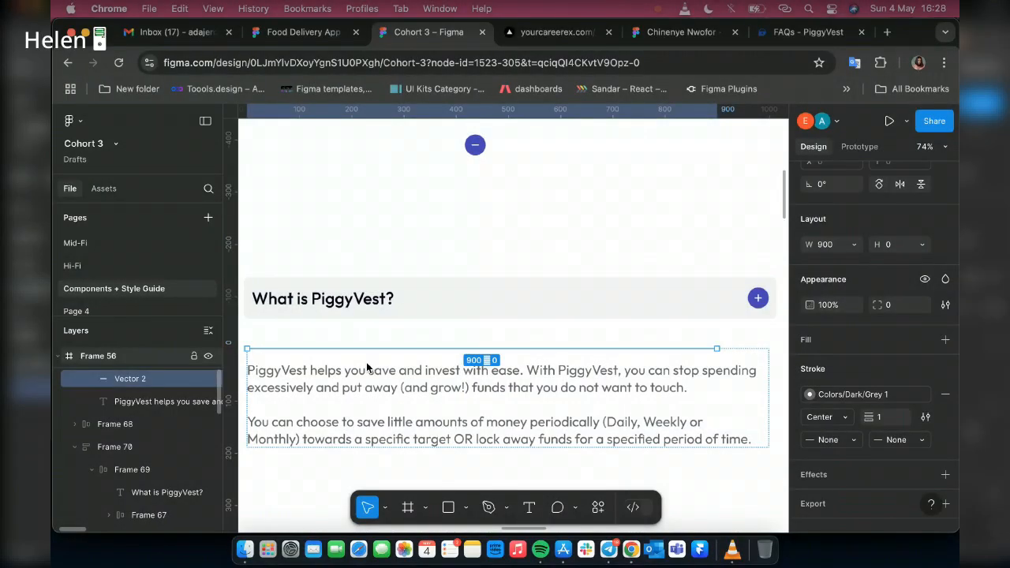
{"action": "scroll", "coordinate": [874, 347], "scroll_direction": "up", "scroll_amount": 1}
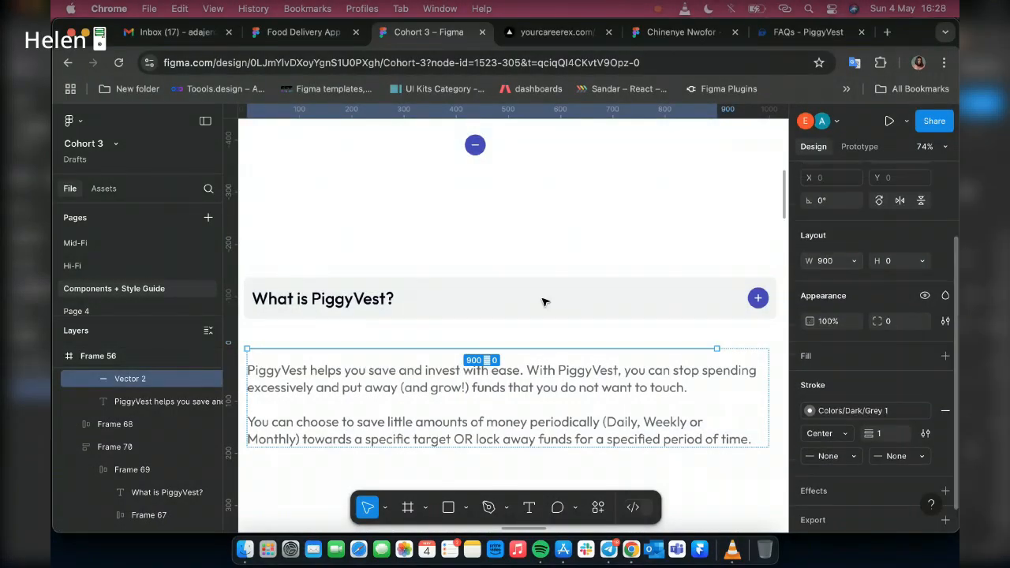
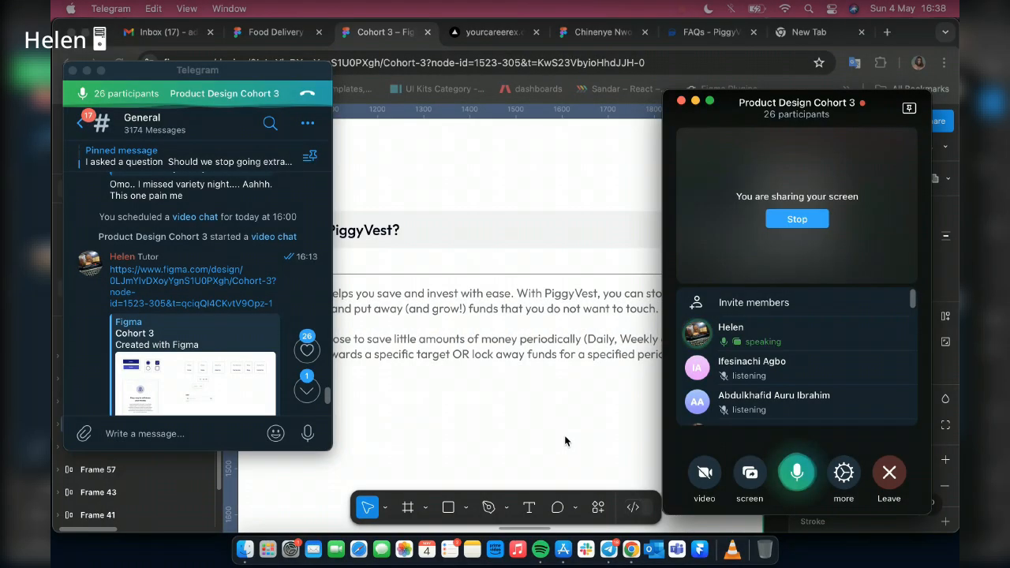
{"action": "left_click", "coordinate": [564, 436]}
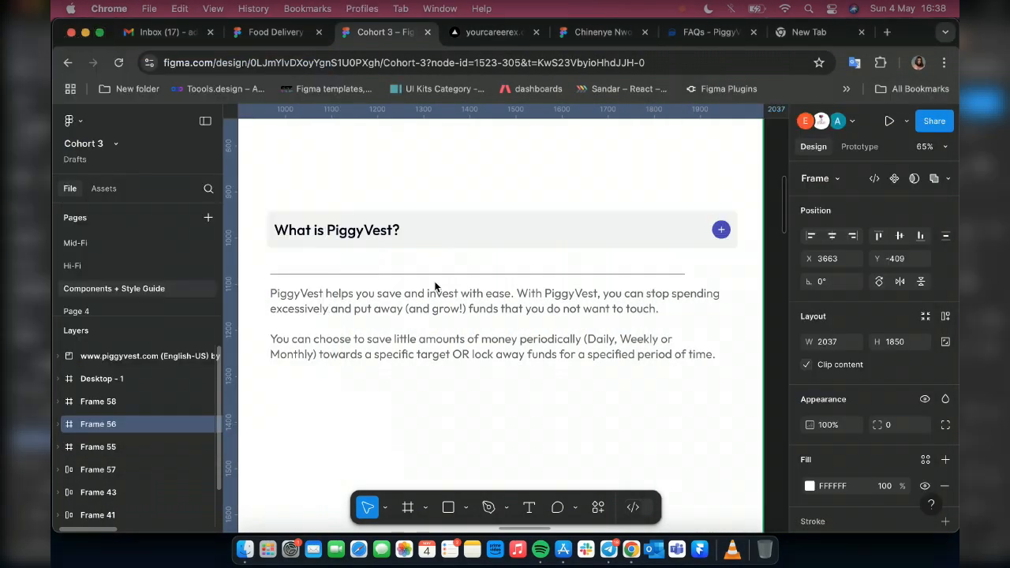
{"action": "left_click", "coordinate": [399, 277]}
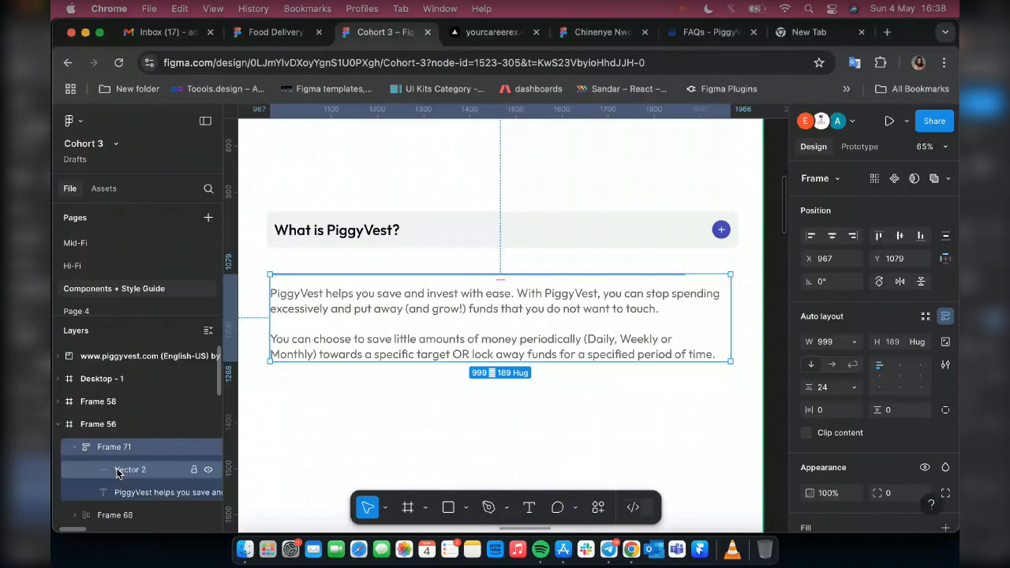
{"action": "left_click", "coordinate": [609, 549]}
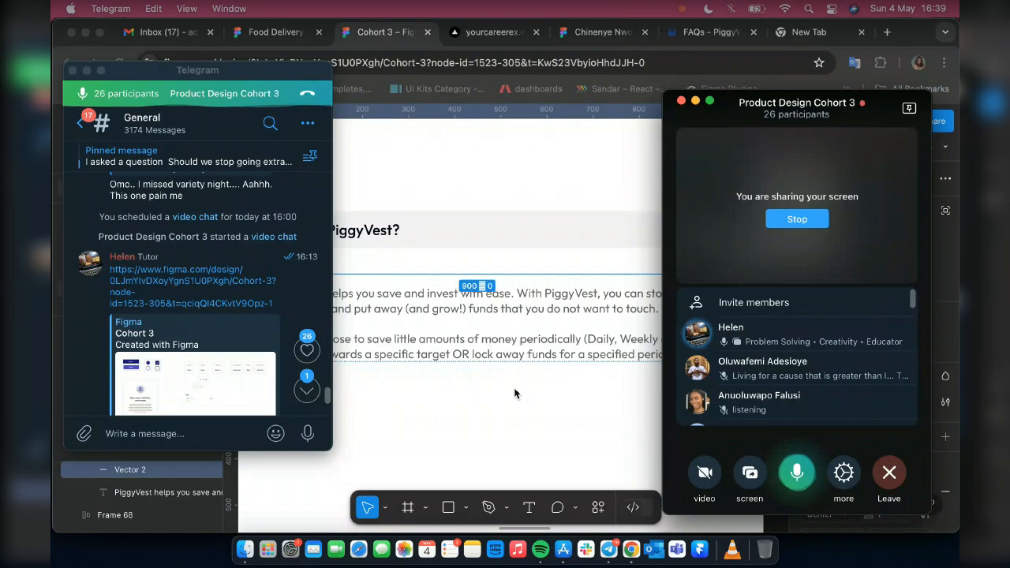
{"action": "left_click", "coordinate": [514, 393]}
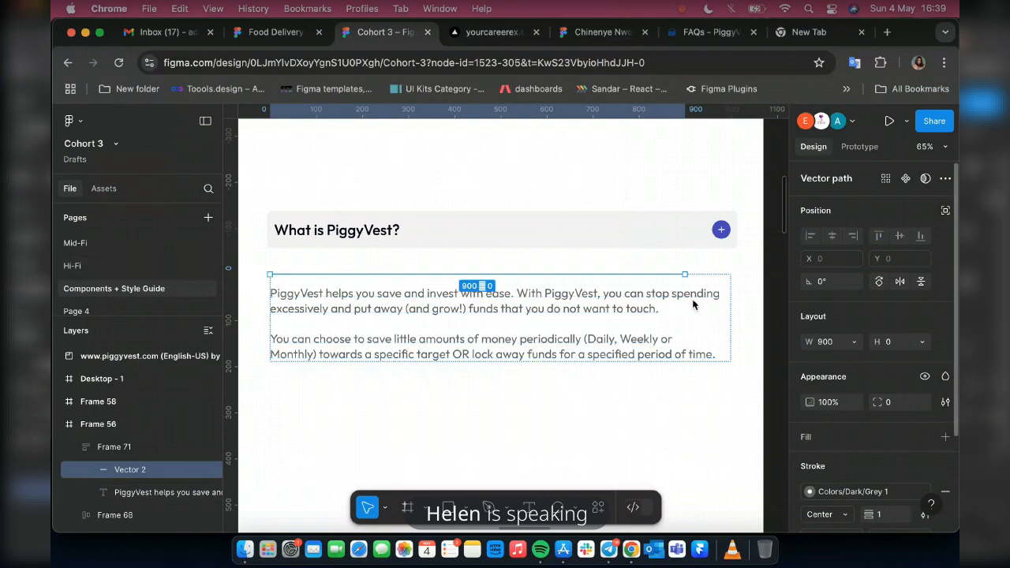
{"action": "left_click", "coordinate": [806, 342]}
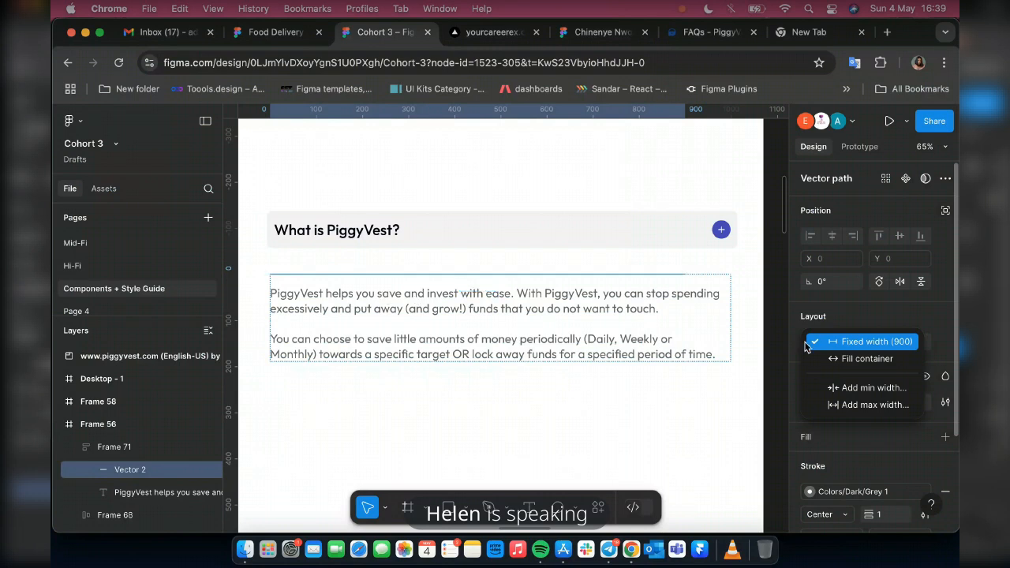
{"action": "left_click", "coordinate": [857, 359]}
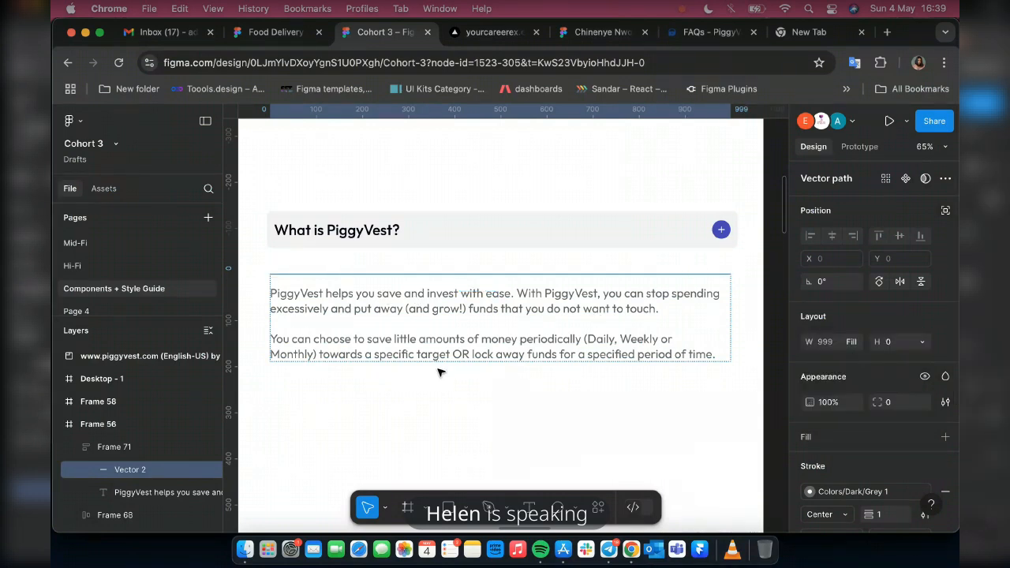
- Wrap the frame holding the divider and answer text in another auto layout frame and set its width to 1000
{"action": "left_click", "coordinate": [116, 448]}
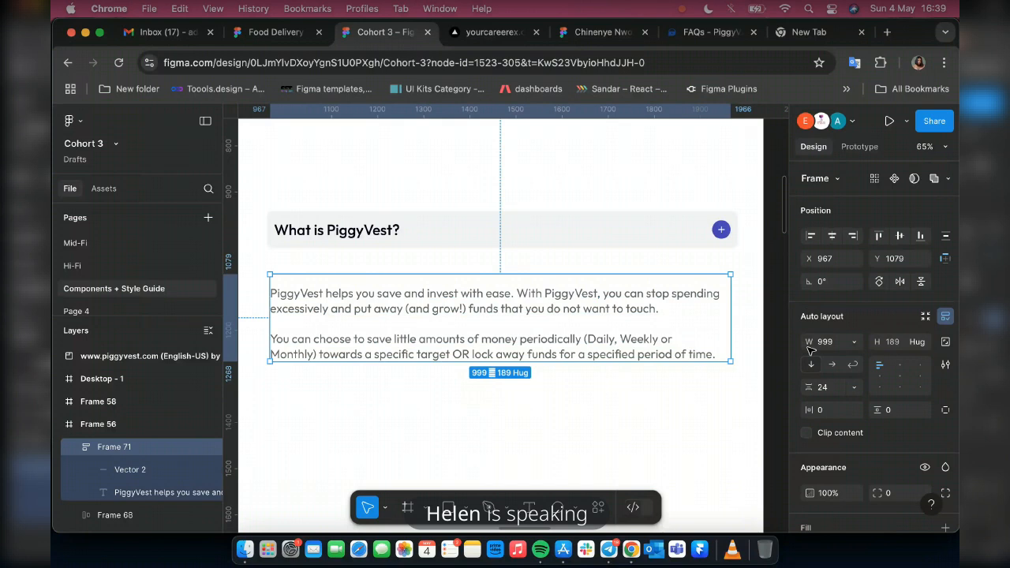
{"action": "key", "text": "shift+a"}
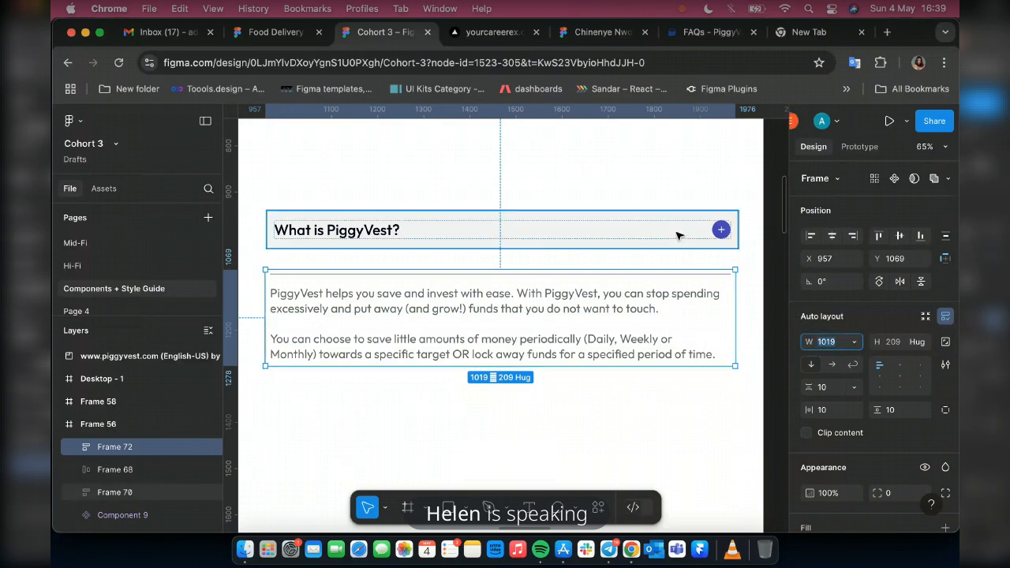
{"action": "left_click", "coordinate": [841, 343]}
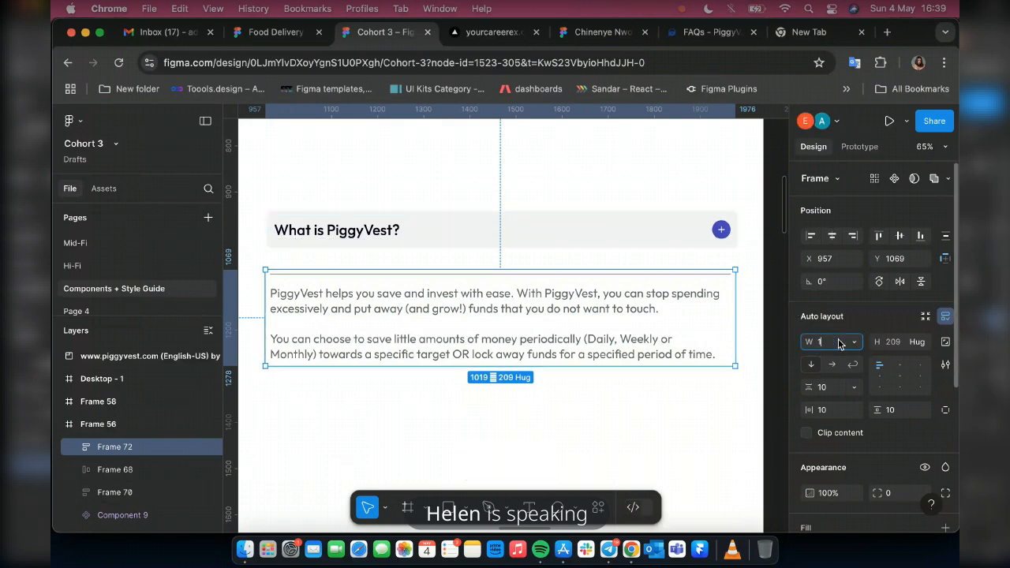
{"action": "type", "text": "1000"}
{"action": "key", "text": "Return"}
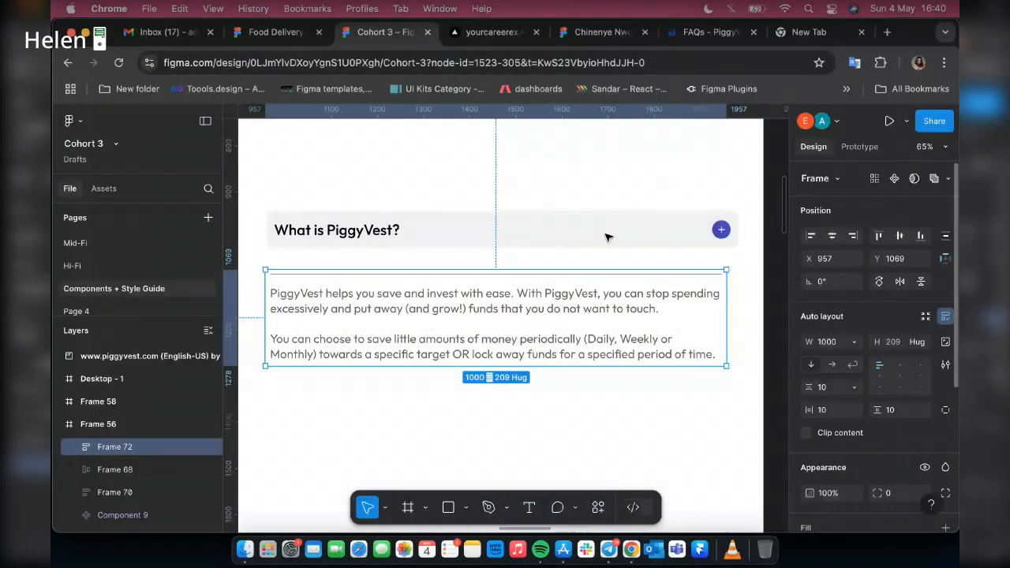
- Fill the outer answer frame with #F2F2F2 sampled from the question row and set its horizontal padding to 15
{"action": "key", "text": "i"}
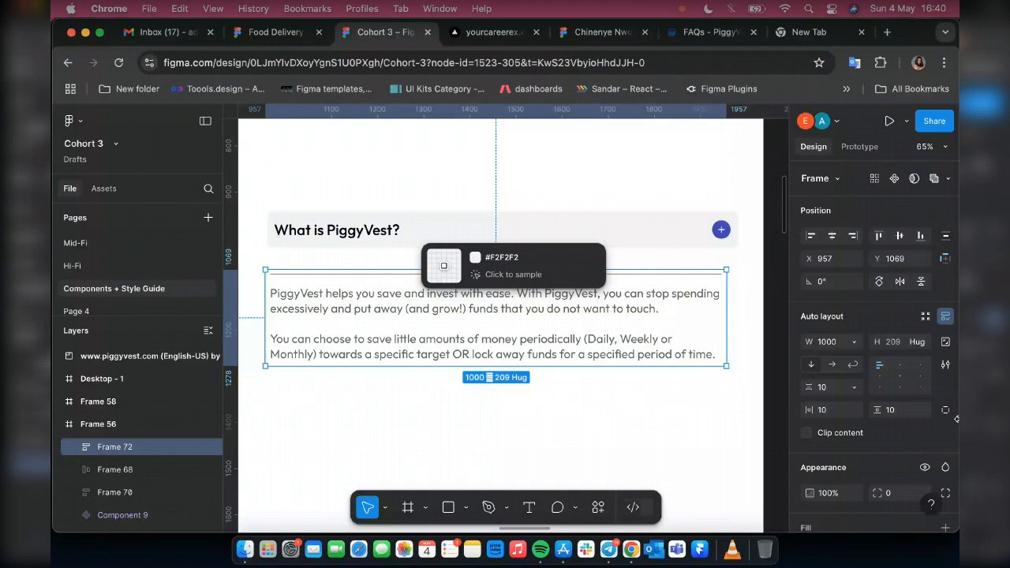
{"action": "left_click", "coordinate": [834, 412]}
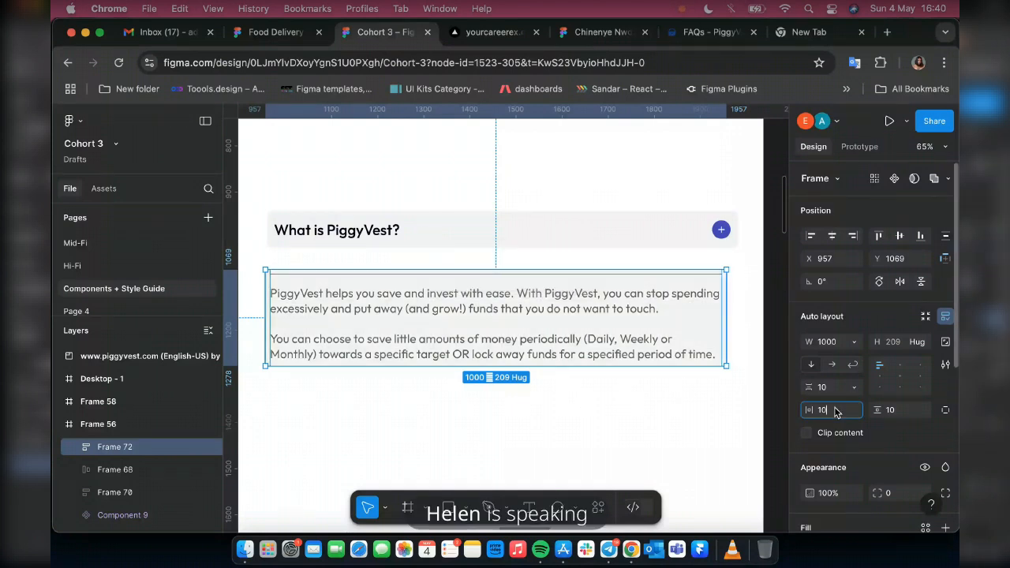
{"action": "type", "text": "+5"}
{"action": "key", "text": "Return"}
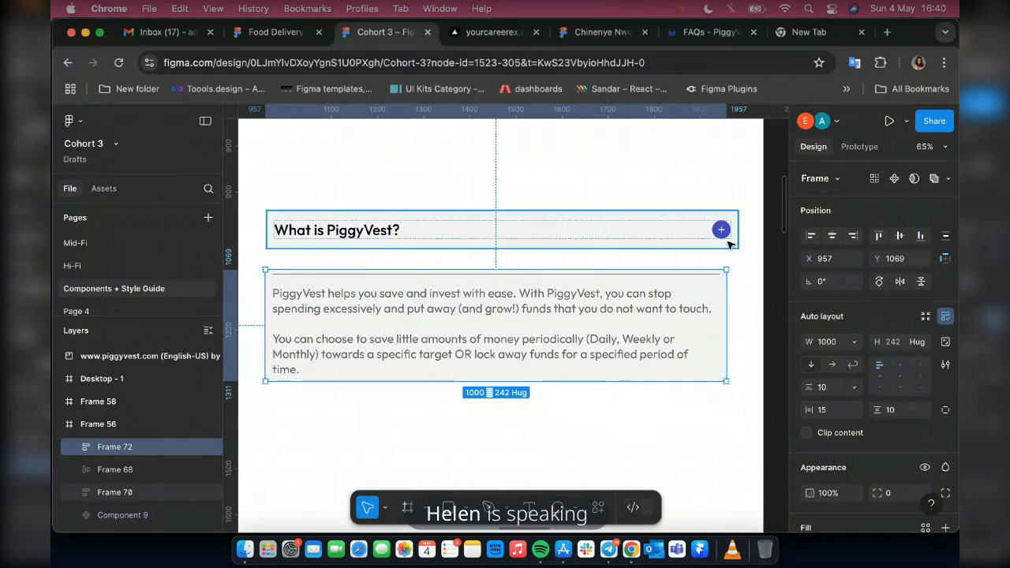
- Align the left edges of the question row and the answer frame
{"action": "left_click", "coordinate": [600, 230], "text": "shift"}
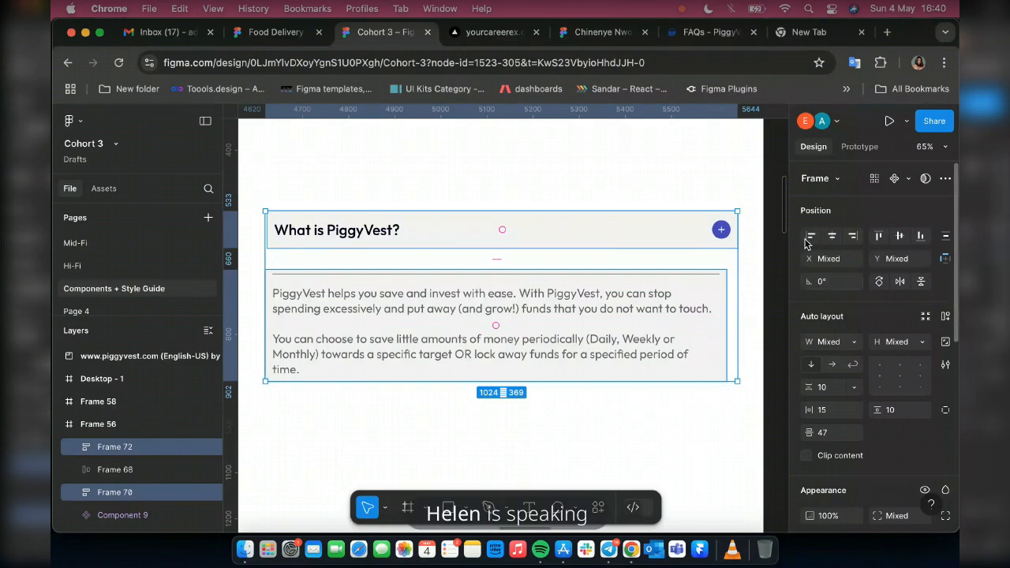
{"action": "left_click", "coordinate": [811, 237]}
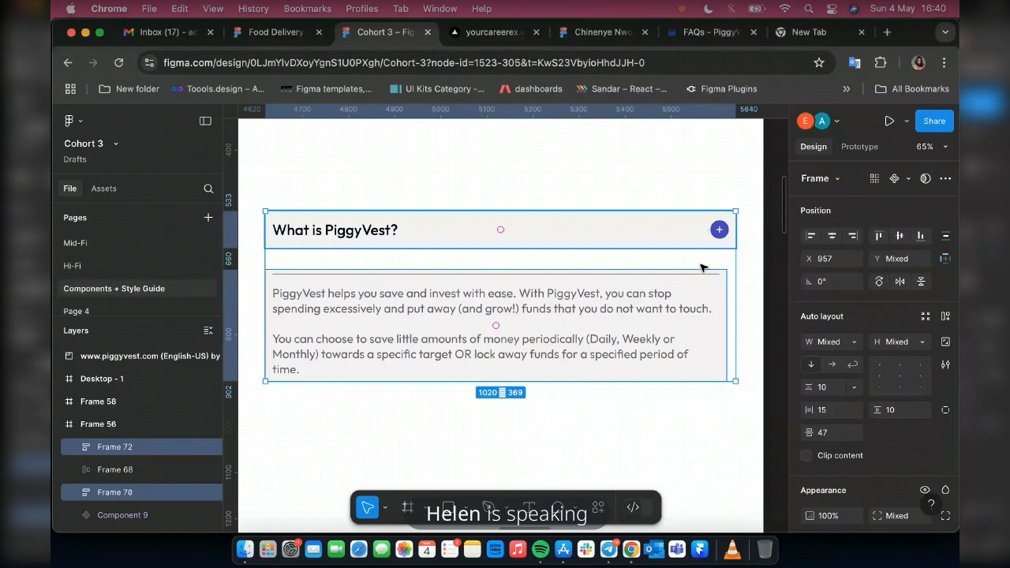
{"action": "left_click", "coordinate": [714, 301], "text": "shift"}
- Widen the outer answer frame to 1020 so its right edge matches the question row
{"action": "left_click", "coordinate": [714, 302]}
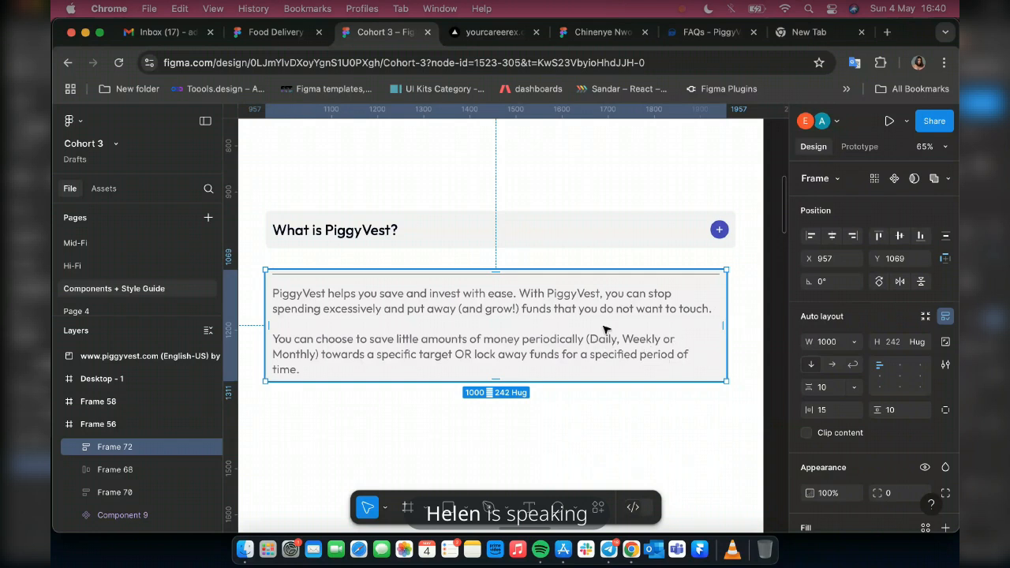
{"action": "double_click", "coordinate": [698, 309]}
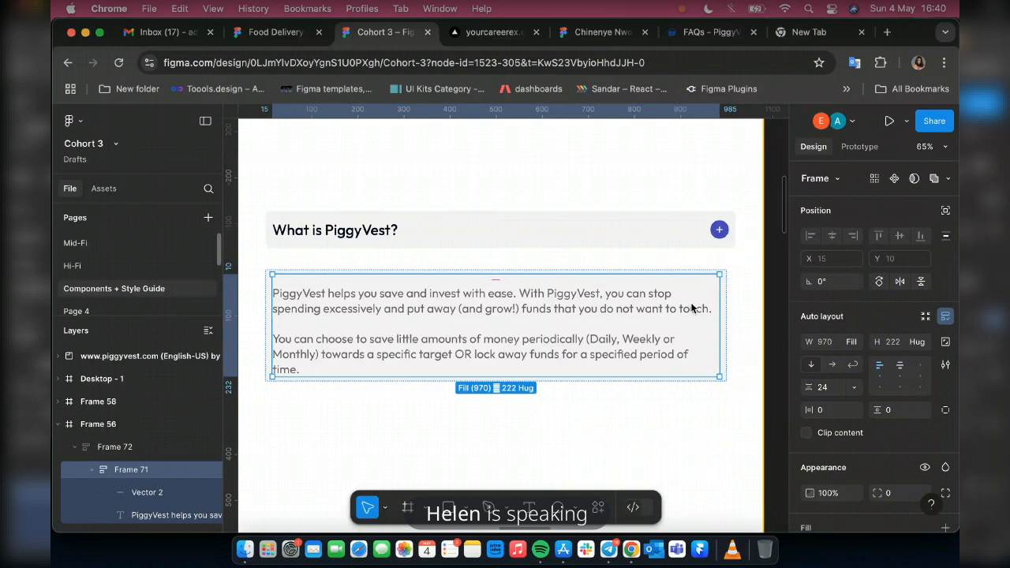
{"action": "left_click", "coordinate": [661, 271]}
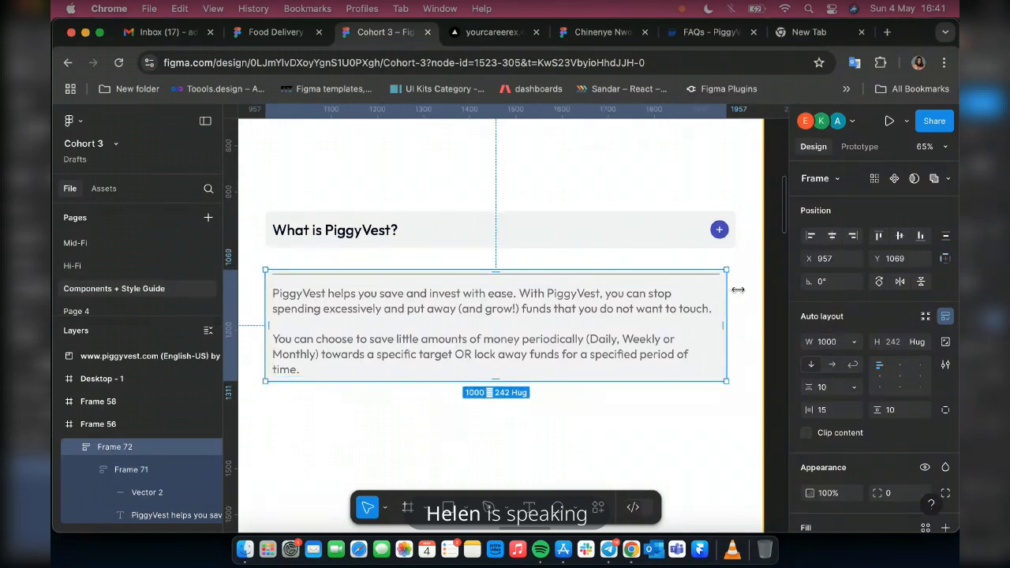
{"action": "left_click_drag", "start_coordinate": [738, 289], "coordinate": [739, 290]}
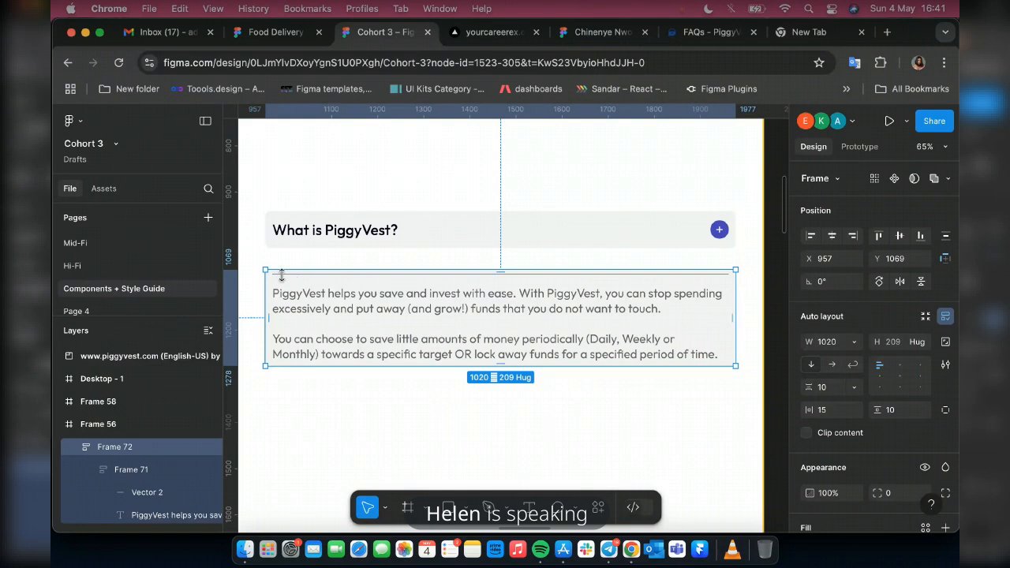
- Set the stroke thickness of the divider line inside the answer frame to 0.7
{"action": "left_click", "coordinate": [653, 273]}
{"action": "left_click", "coordinate": [654, 274]}
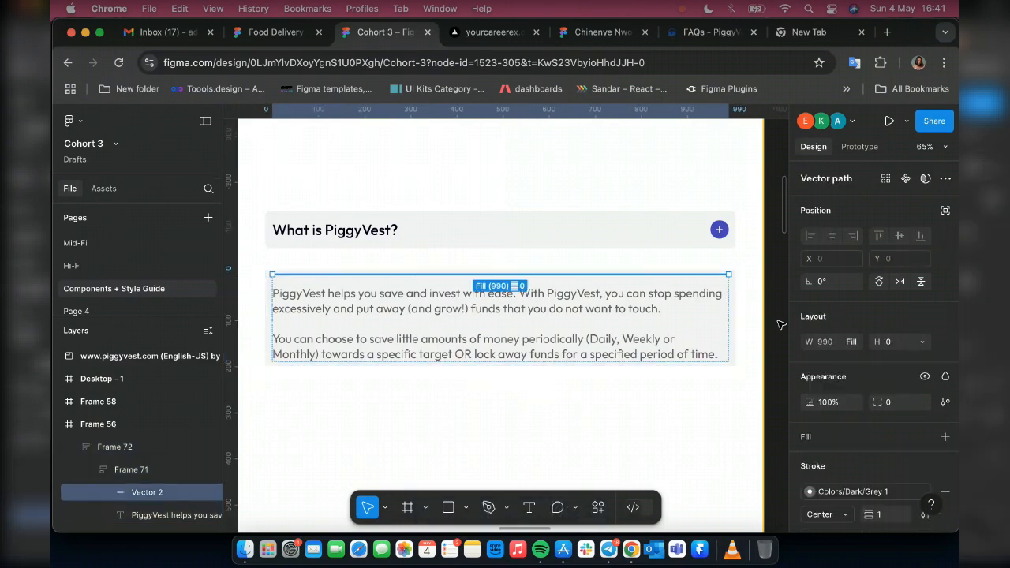
{"action": "scroll", "coordinate": [881, 447], "scroll_direction": "down", "scroll_amount": 1}
{"action": "left_click", "coordinate": [886, 493]}
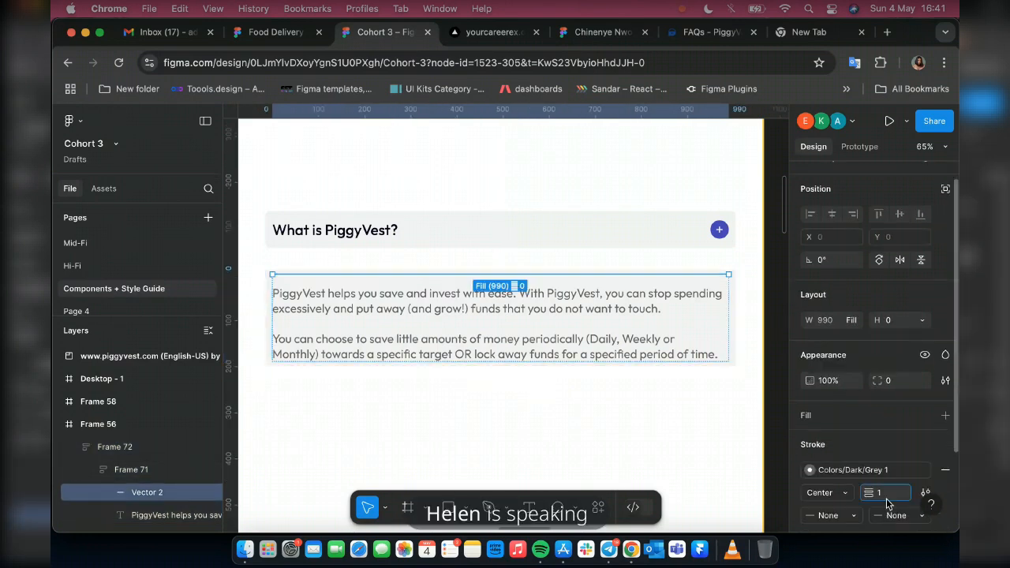
{"action": "key", "text": "BackSpace"}
{"action": "type", "text": ".7"}
{"action": "key", "text": "Return"}
- Change the stroke colour of the divider line in the answer frame to the Grey 3 library style
{"action": "left_click", "coordinate": [848, 474]}
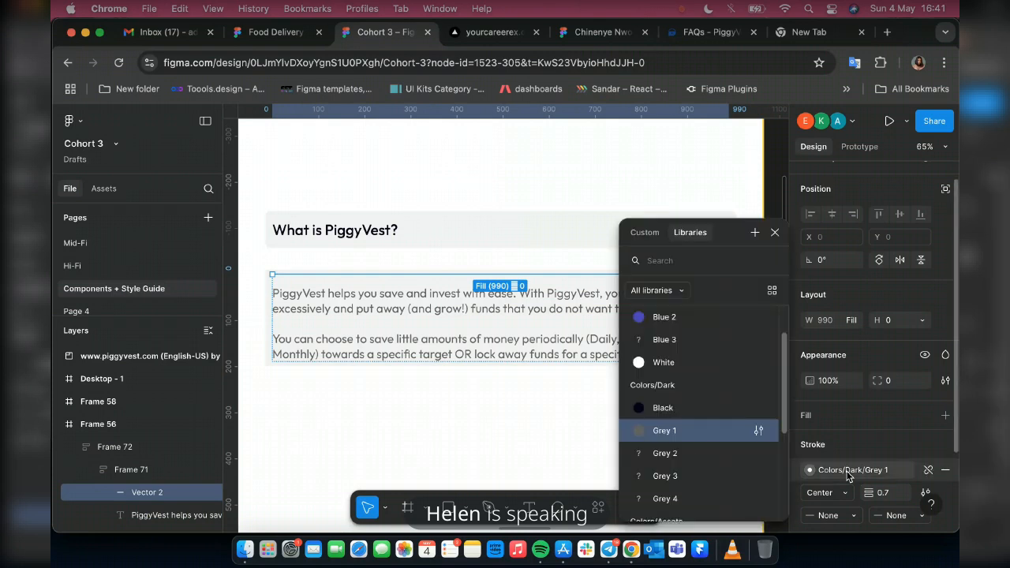
{"action": "left_click", "coordinate": [677, 475]}
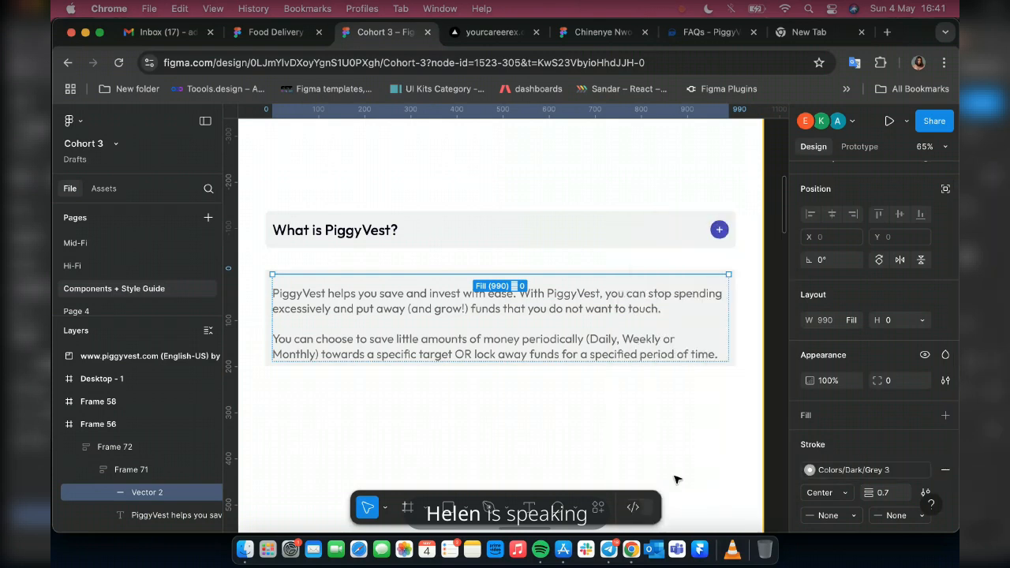
{"action": "left_click", "coordinate": [685, 423]}
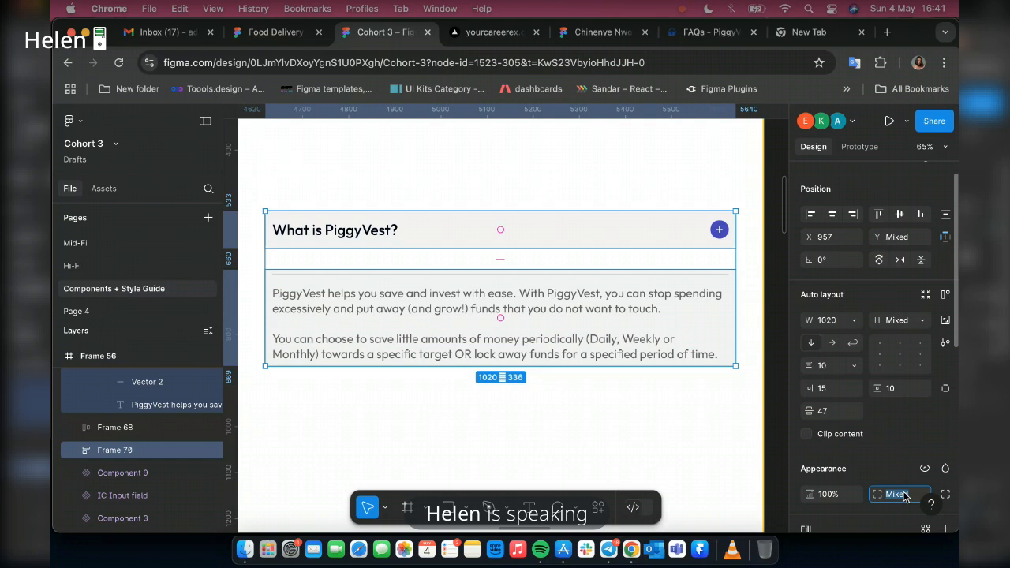
- Set the corner radius of both the question row and the answer frame to 10
{"action": "type", "text": "10"}
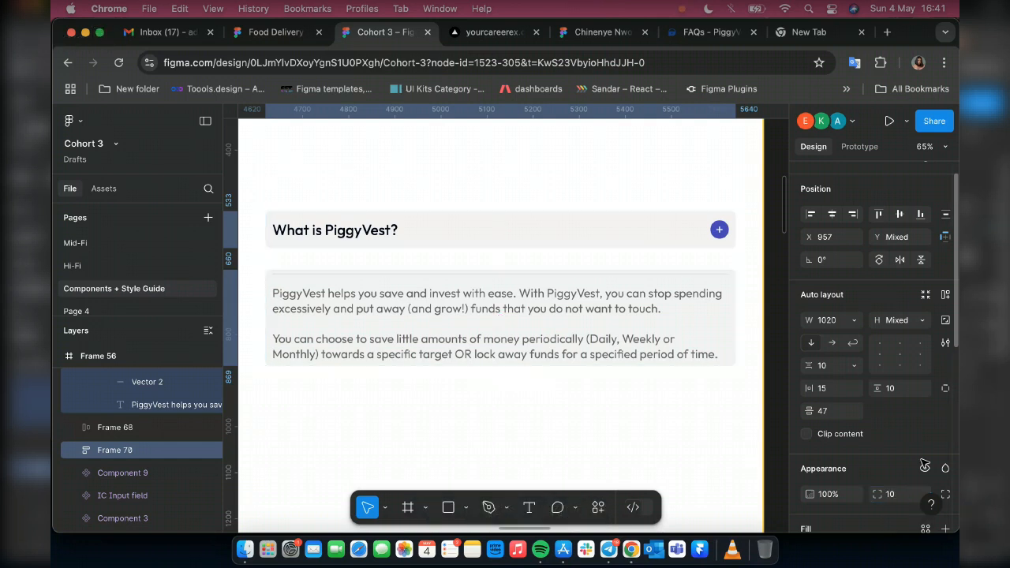
{"action": "key", "text": "Return"}
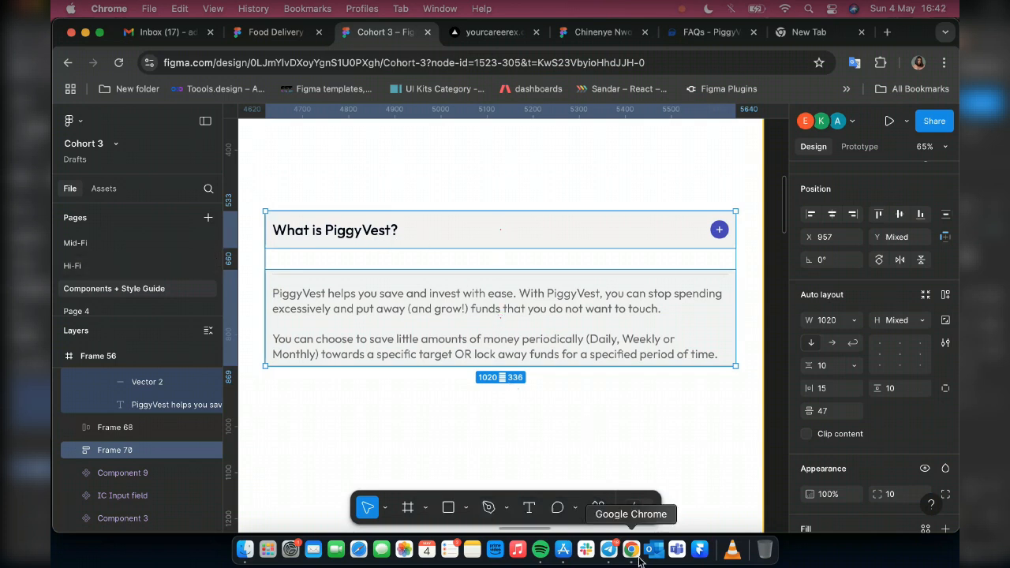
{"action": "left_click", "coordinate": [614, 554]}
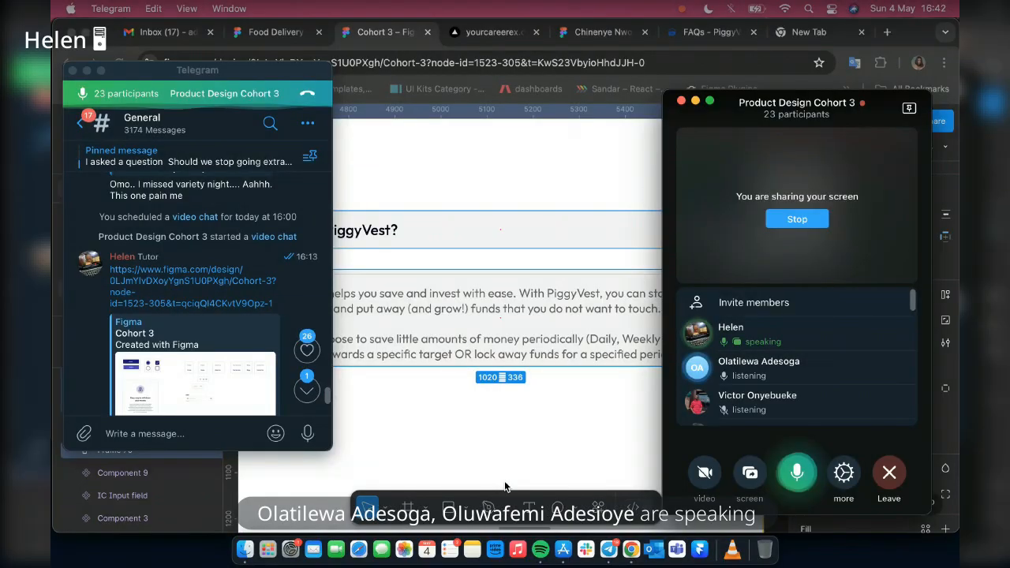
{"action": "left_click", "coordinate": [536, 428]}
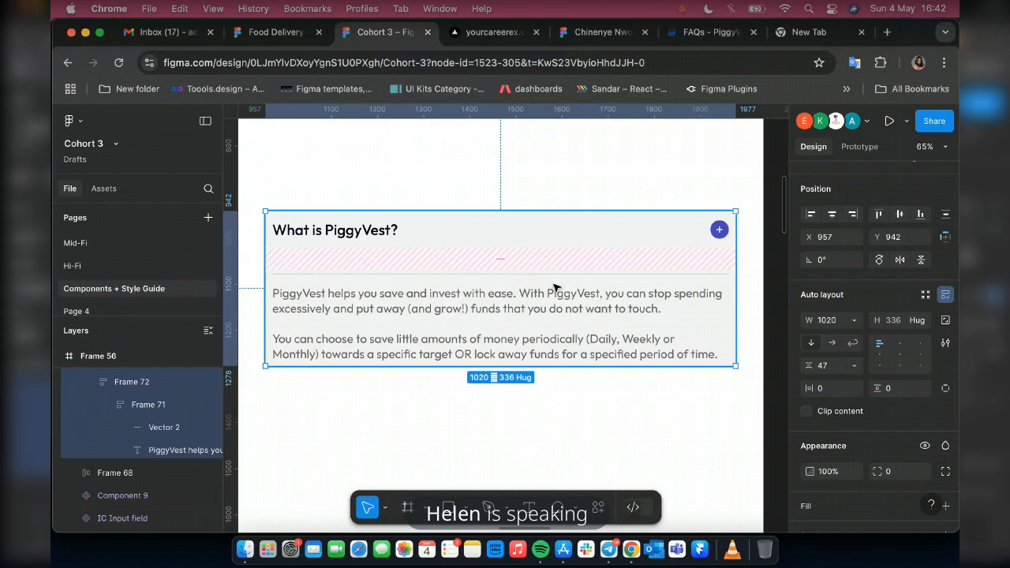
- Combine the question row and answer frame in one auto layout frame and fill it with #F2F2F2 sampled from the answer panel
{"action": "key", "text": "i"}
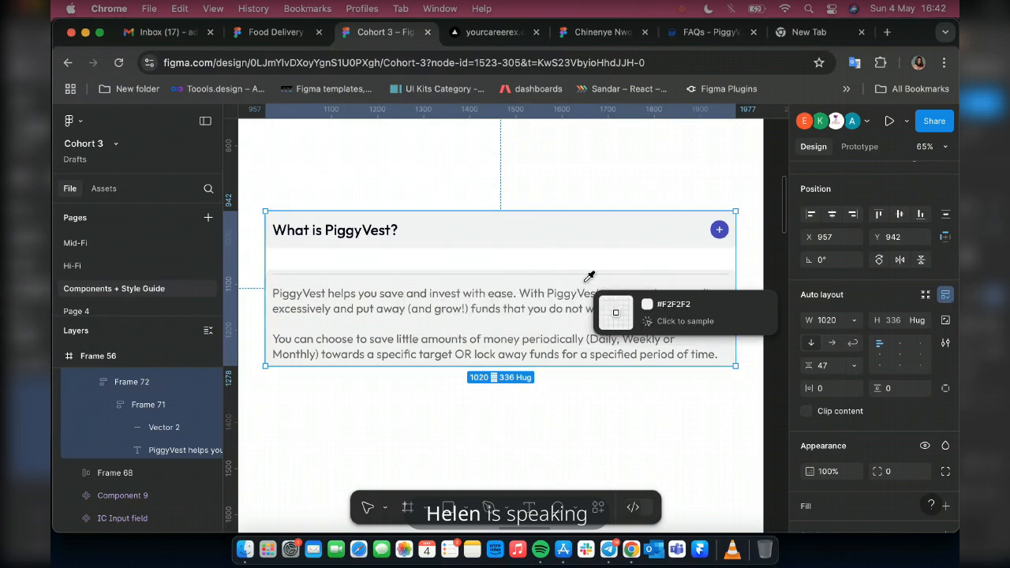
{"action": "left_click", "coordinate": [588, 276]}
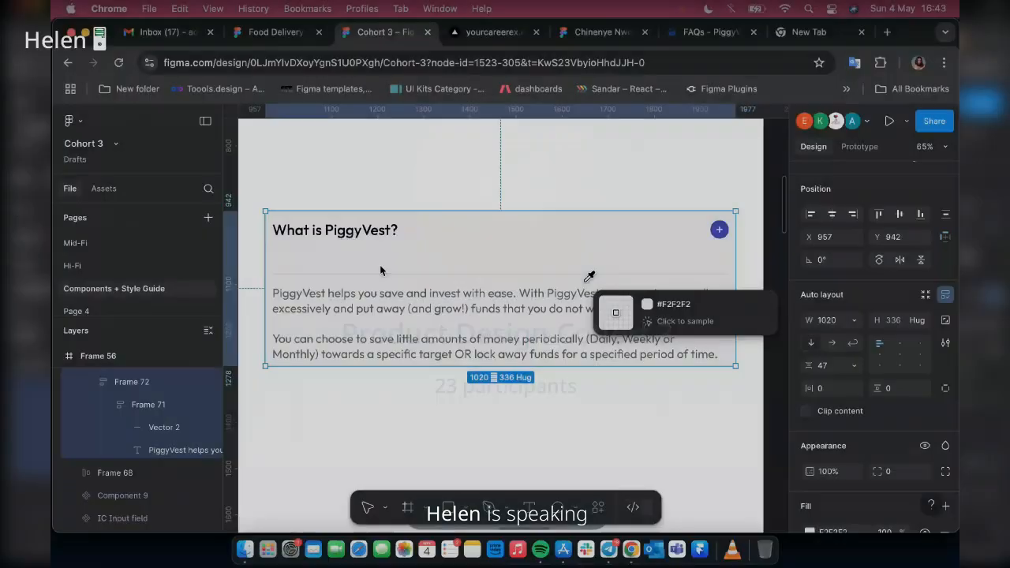
{"action": "key", "text": "Escape"}
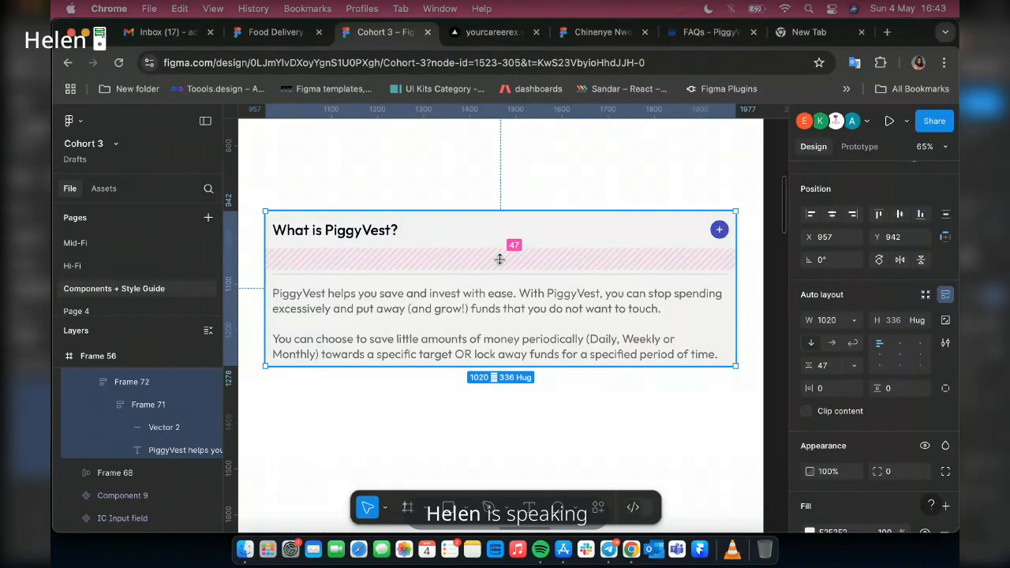
- Set the vertical gap of the combined accordion frame to 20 and its corner radius to 10
{"action": "left_click_drag", "start_coordinate": [499, 259], "coordinate": [500, 255]}
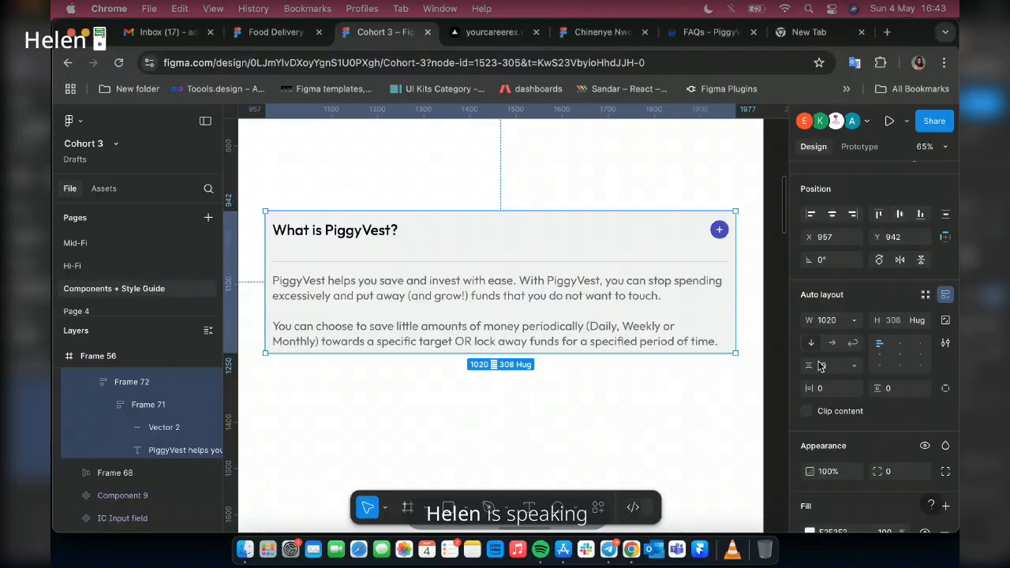
{"action": "left_click", "coordinate": [829, 367]}
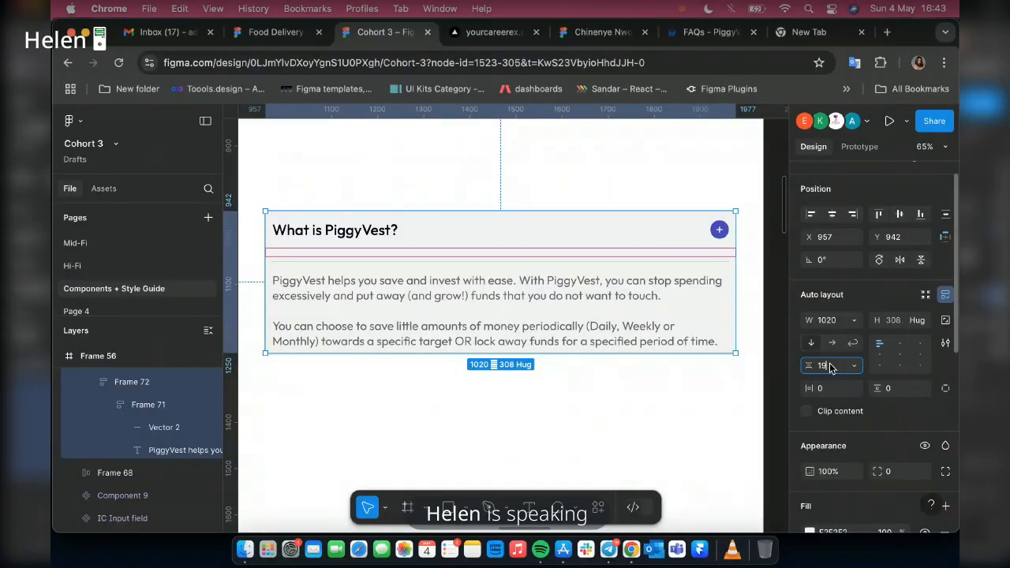
{"action": "key", "text": "Up"}
{"action": "left_click", "coordinate": [890, 476]}
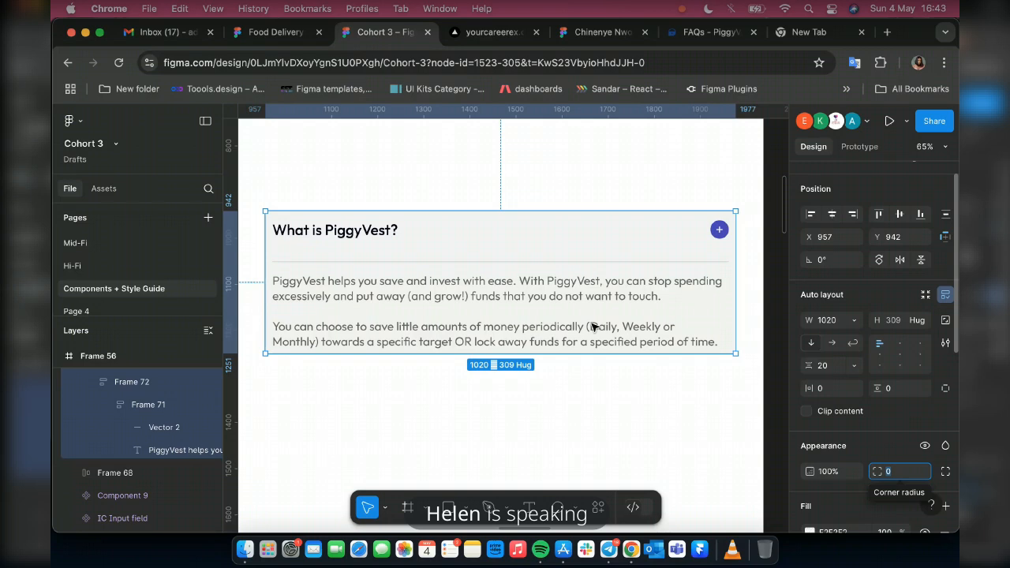
- Test how the accordion frame adapts by narrowing it to 376 and widening it to 1227
{"action": "scroll", "coordinate": [591, 325], "scroll_direction": "down", "scroll_amount": 10}
{"action": "scroll", "coordinate": [608, 331], "scroll_direction": "right", "scroll_amount": 5}
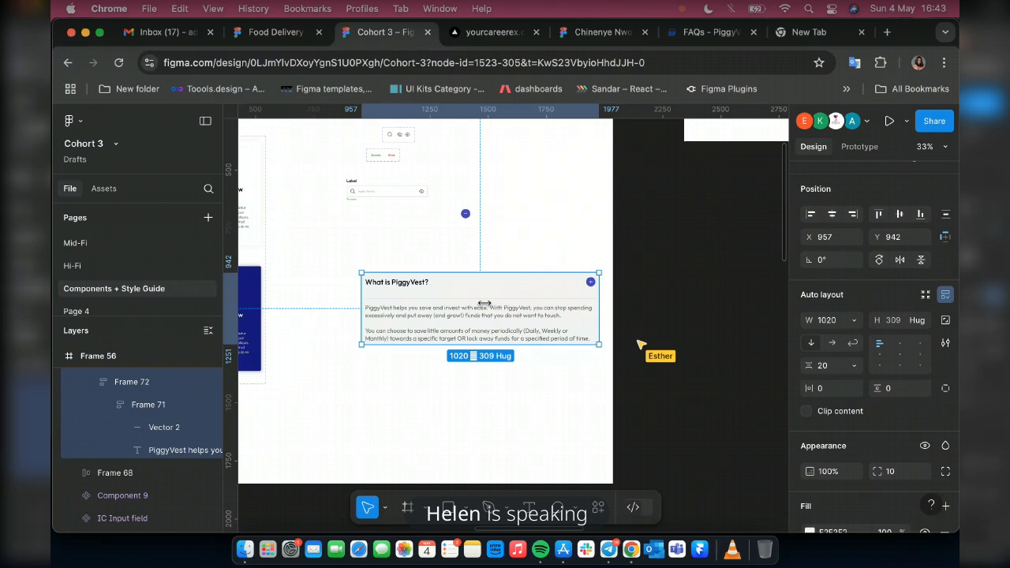
{"action": "left_click_drag", "start_coordinate": [483, 303], "coordinate": [448, 303]}
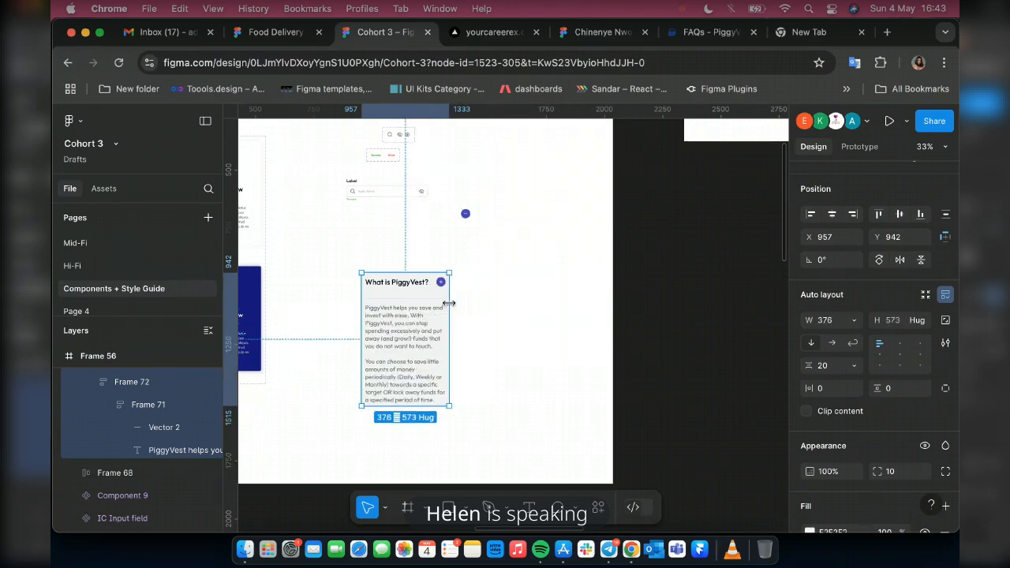
{"action": "left_click_drag", "start_coordinate": [449, 303], "coordinate": [647, 313]}
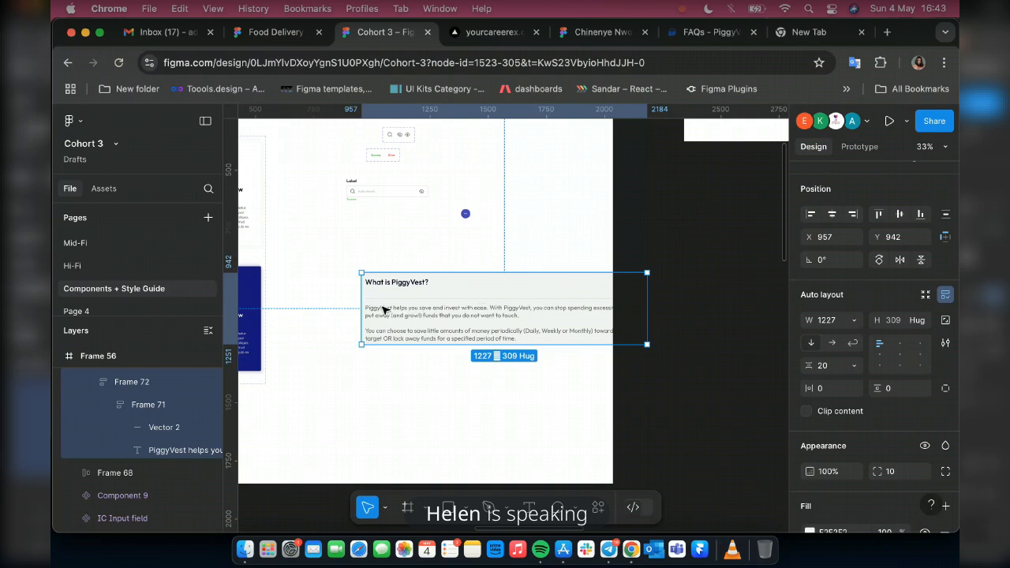
- Move the accordion frame to X 621, Y 960 and set its width to 1200
{"action": "left_click_drag", "start_coordinate": [385, 310], "coordinate": [418, 306]}
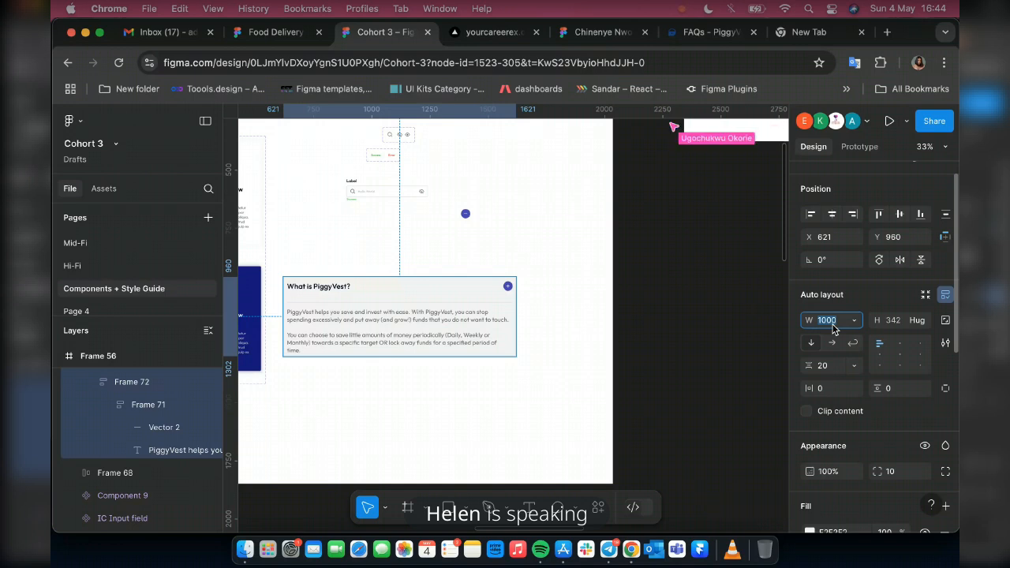
{"action": "type", "text": "2"}
{"action": "type", "text": "1200"}
{"action": "key", "text": "Return"}
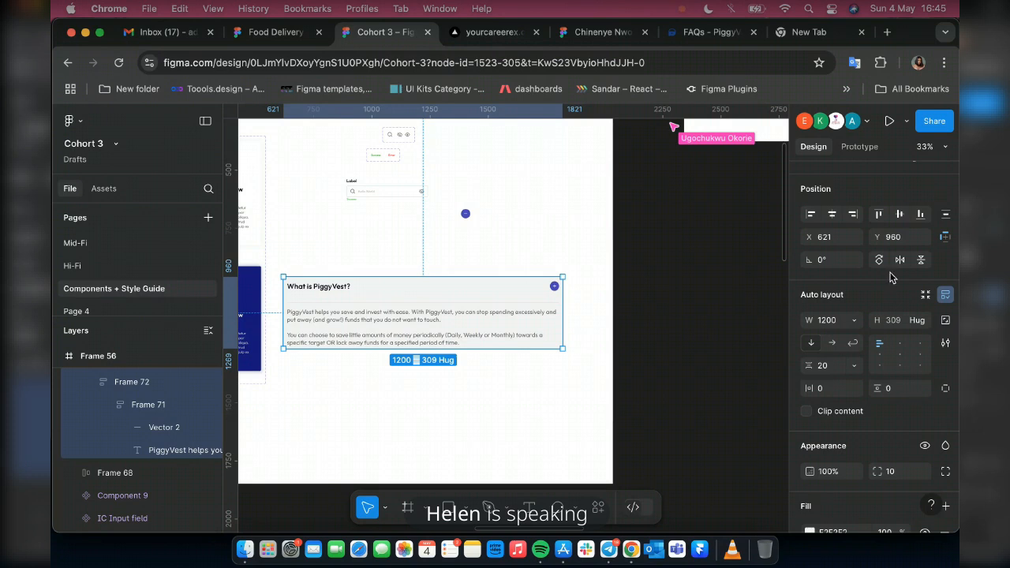
- Turn the accordion frame into a component and add a second variant to it
{"action": "scroll", "coordinate": [465, 333], "scroll_direction": "up", "scroll_amount": 10}
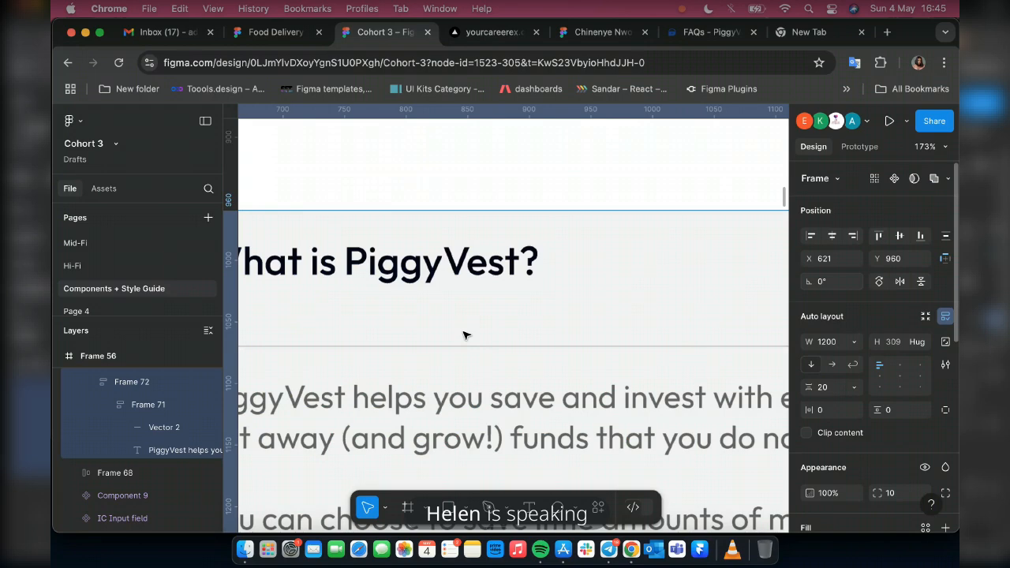
{"action": "scroll", "coordinate": [464, 335], "scroll_direction": "down", "scroll_amount": 5}
{"action": "scroll", "coordinate": [462, 337], "scroll_direction": "down", "scroll_amount": 5}
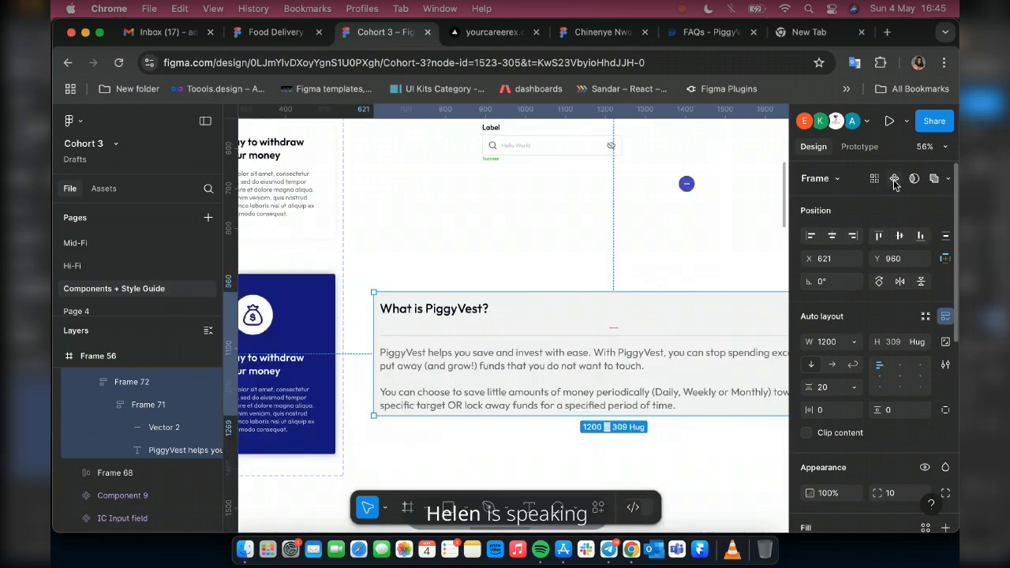
{"action": "key", "text": "super+alt+k"}
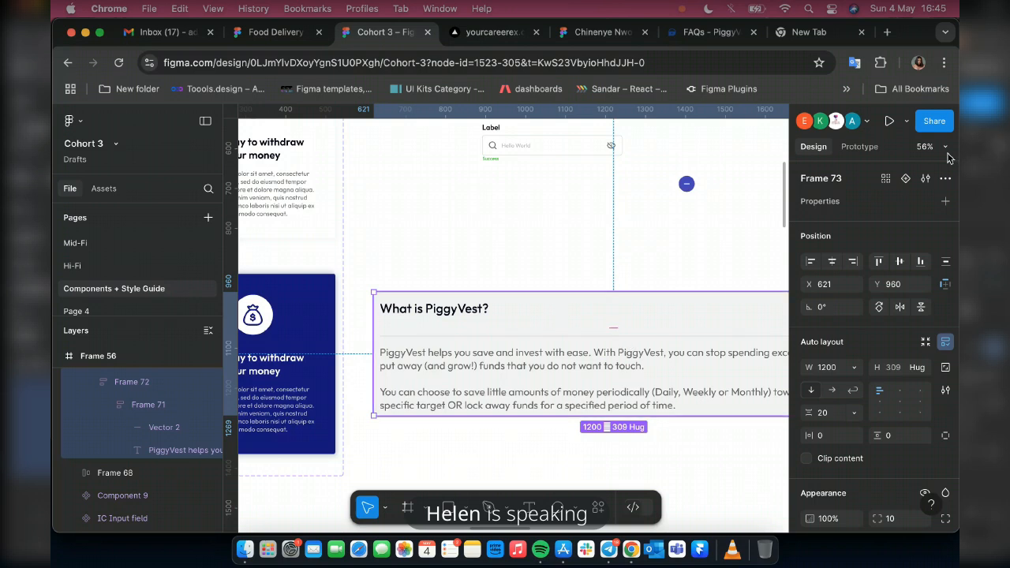
{"action": "left_click", "coordinate": [906, 181]}
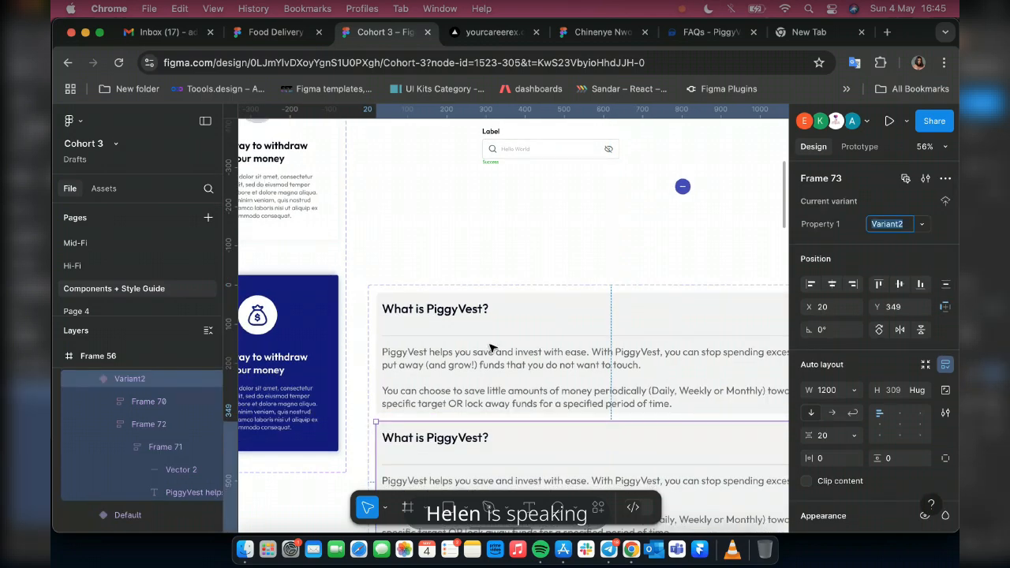
- Rename the accordion's component set as FAQ
{"action": "scroll", "coordinate": [489, 347], "scroll_direction": "down", "scroll_amount": 3}
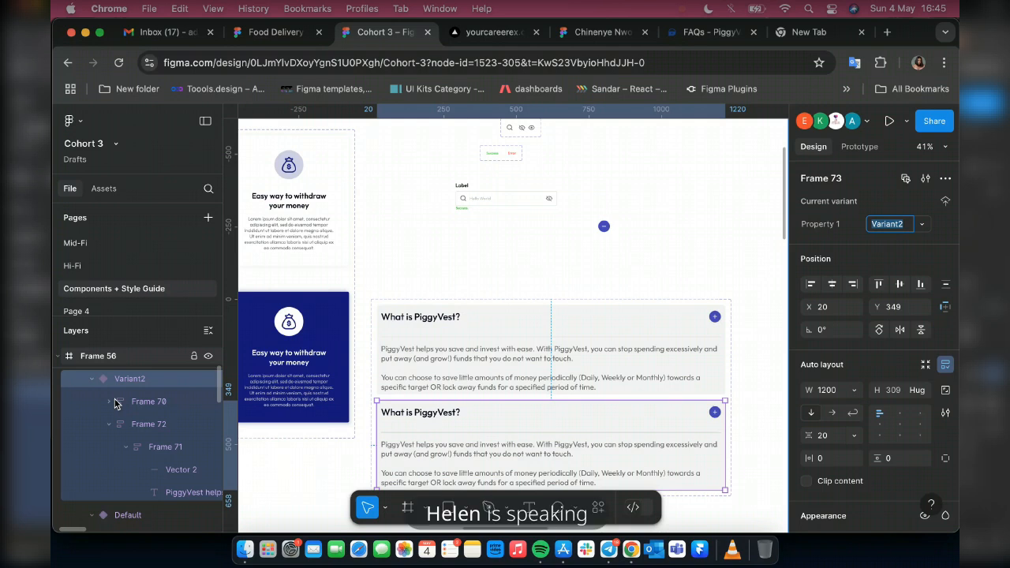
{"action": "scroll", "coordinate": [106, 412], "scroll_direction": "up", "scroll_amount": 1}
{"action": "scroll", "coordinate": [110, 399], "scroll_direction": "up", "scroll_amount": 2}
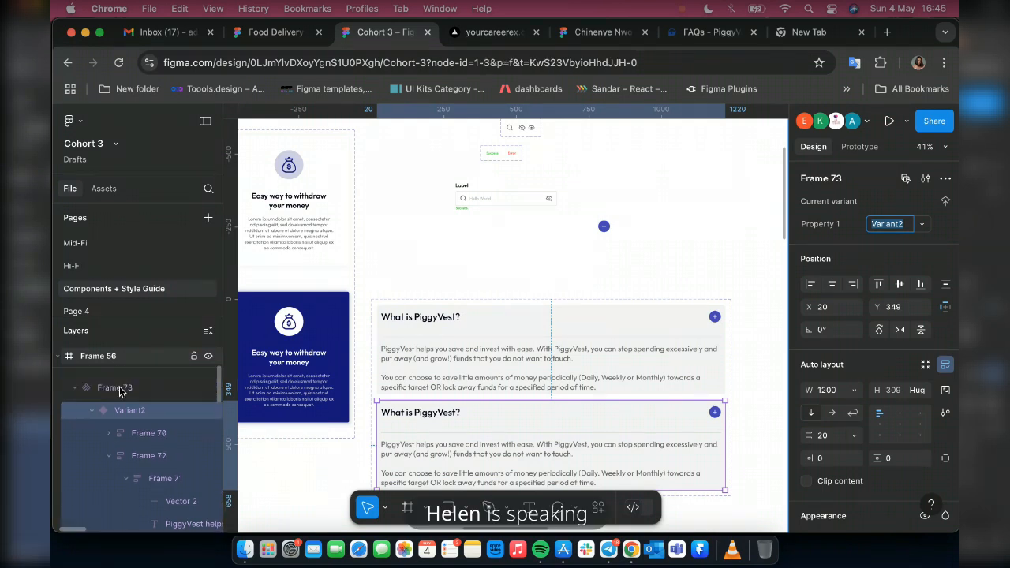
{"action": "left_click", "coordinate": [119, 388]}
{"action": "left_click", "coordinate": [129, 413]}
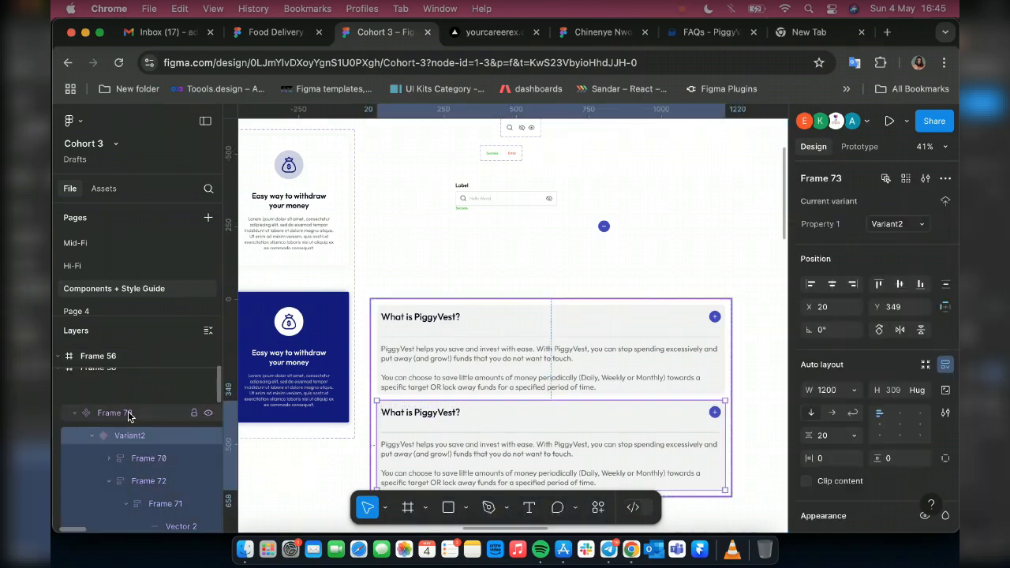
{"action": "key", "text": "super+r"}
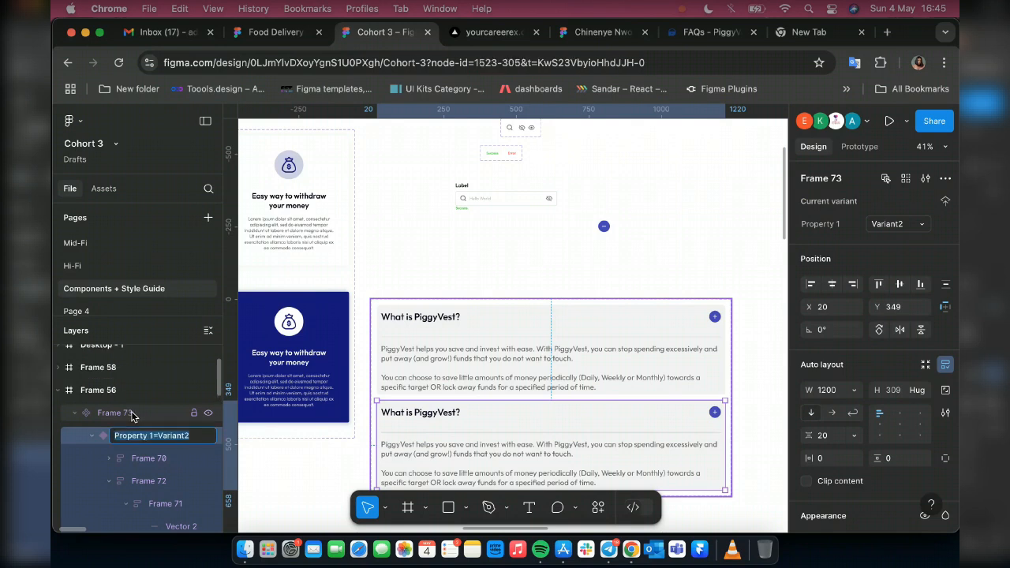
{"action": "double_click", "coordinate": [131, 413]}
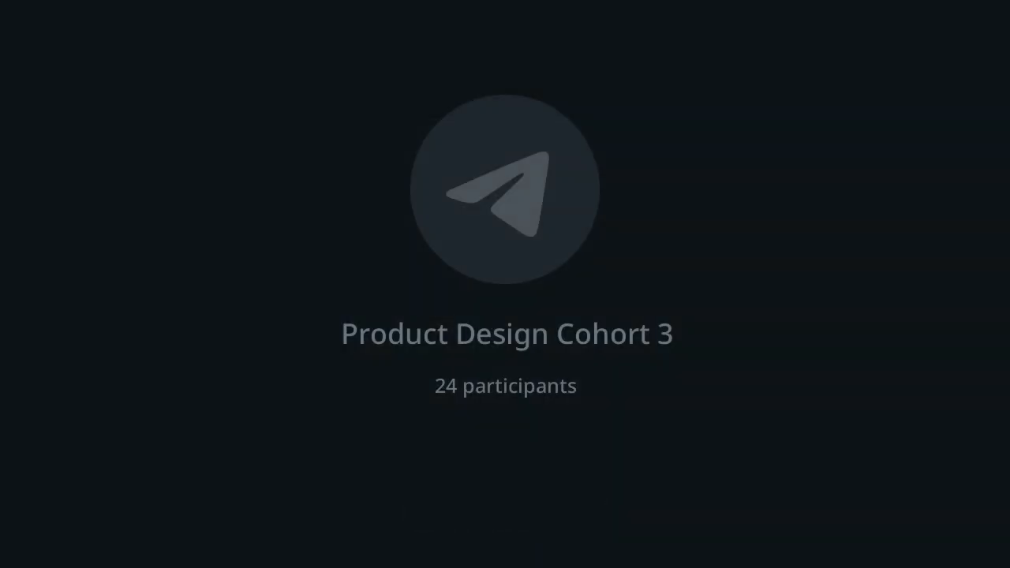
{"action": "type", "text": "FAQ"}
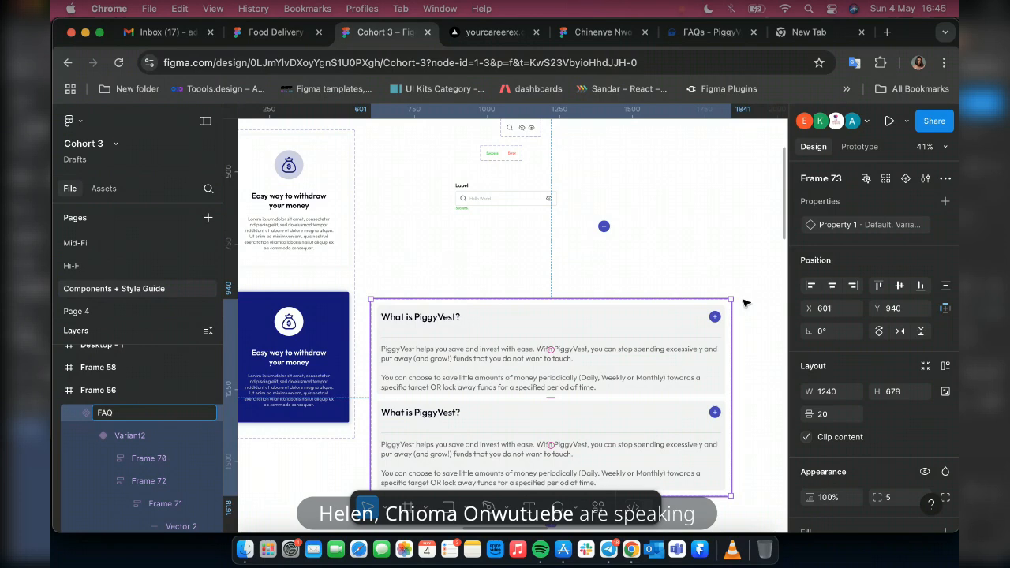
{"action": "left_click", "coordinate": [744, 302]}
- Widen the gap between the two FAQ variants to 93 and extend the component set's height to 751 to contain them
{"action": "scroll", "coordinate": [710, 300], "scroll_direction": "down", "scroll_amount": 2}
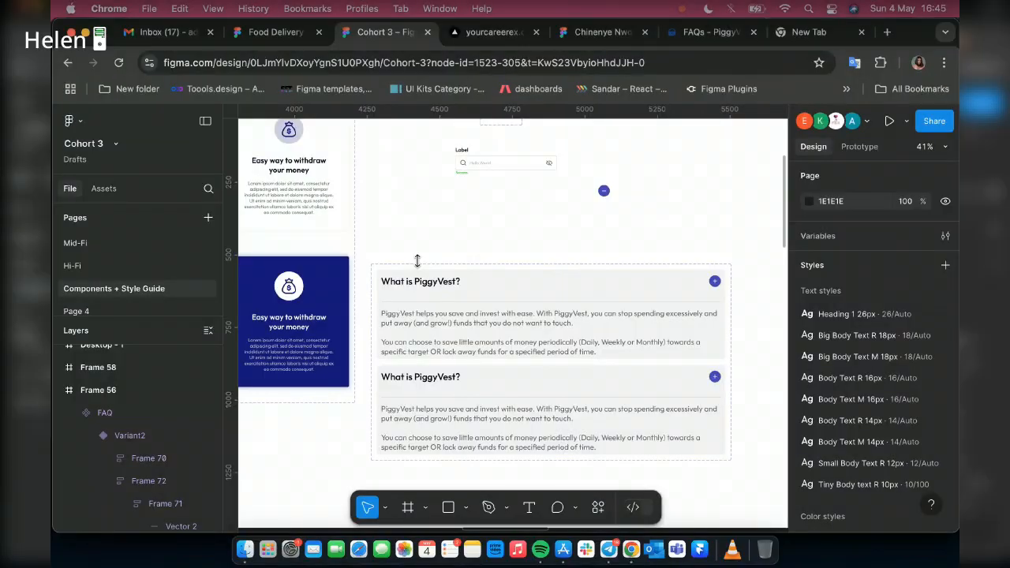
{"action": "left_click", "coordinate": [418, 262]}
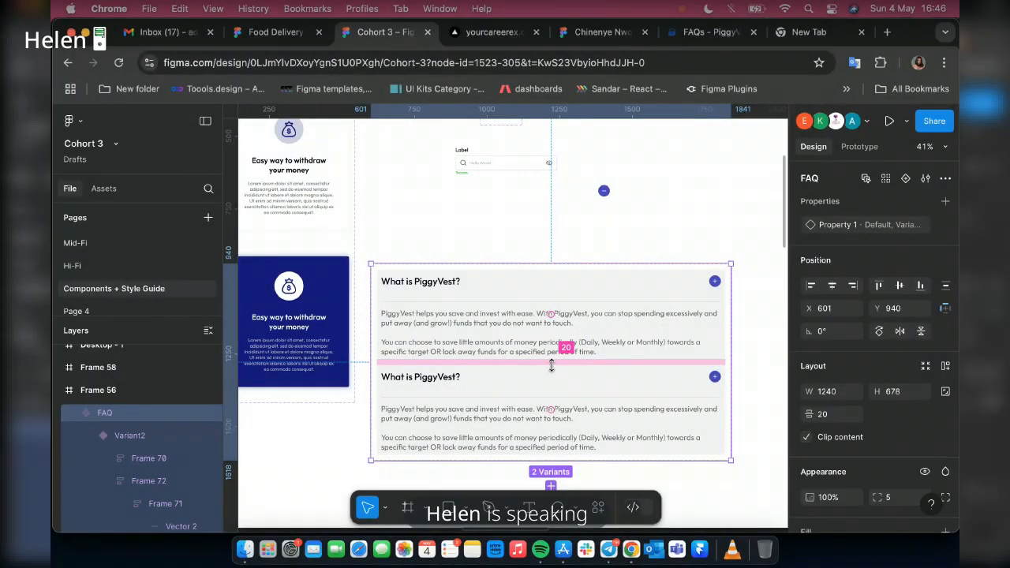
{"action": "left_click_drag", "start_coordinate": [551, 364], "coordinate": [555, 377]}
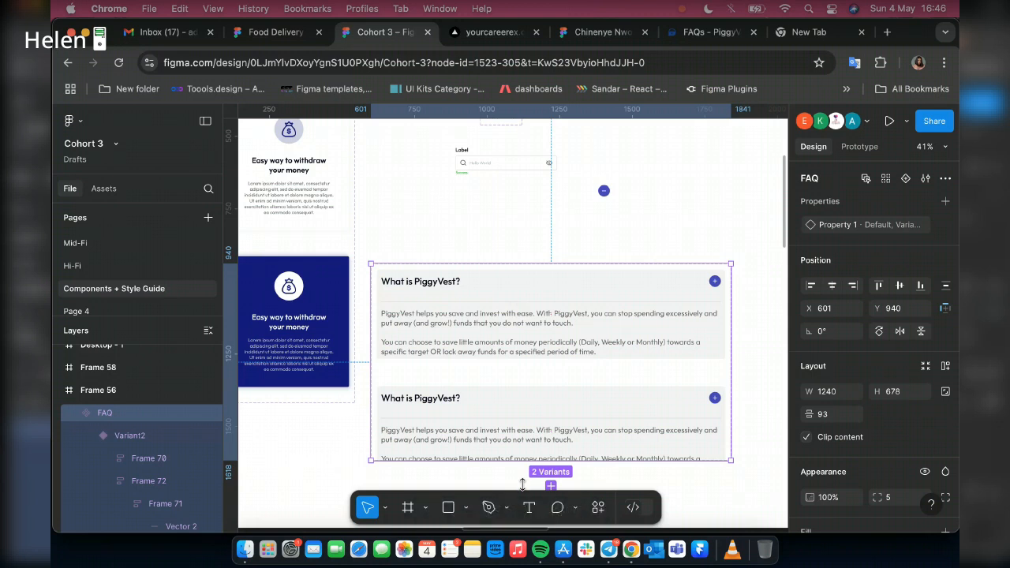
{"action": "left_click_drag", "start_coordinate": [522, 461], "coordinate": [524, 482]}
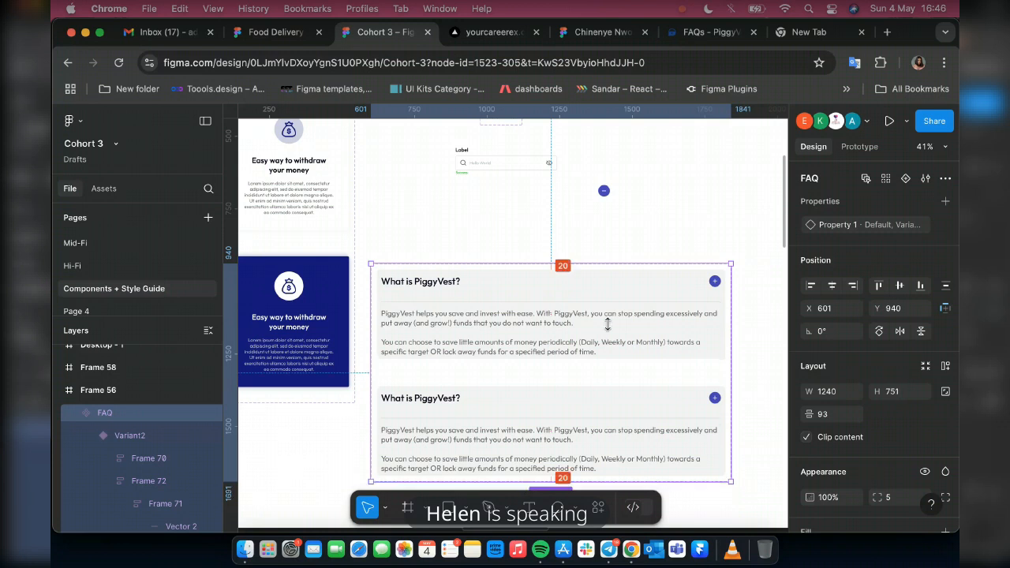
- Replace the plus button in the second FAQ variant's question row with a copy of the standalone minus button
{"action": "left_click", "coordinate": [604, 191]}
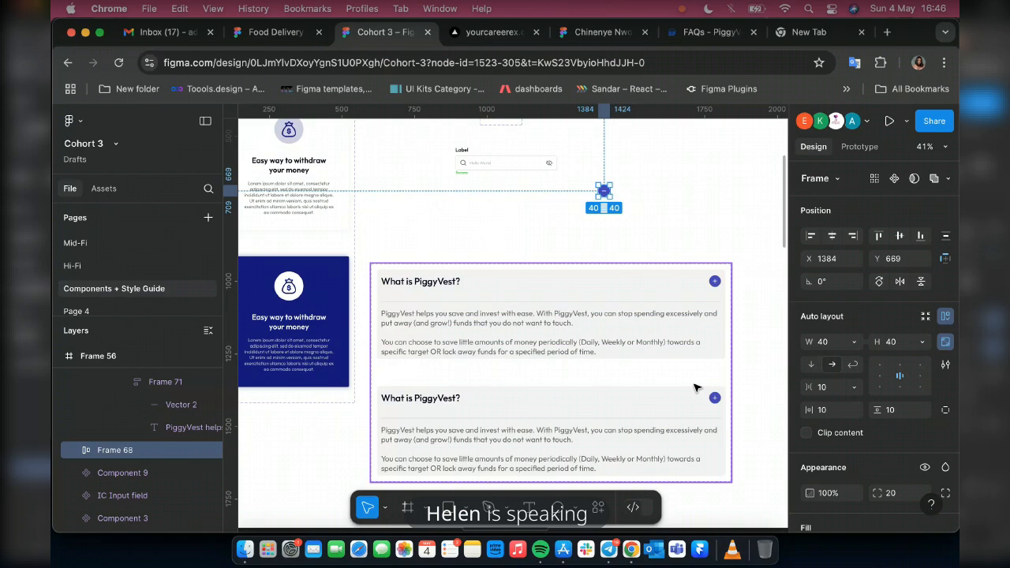
{"action": "left_click", "coordinate": [712, 403]}
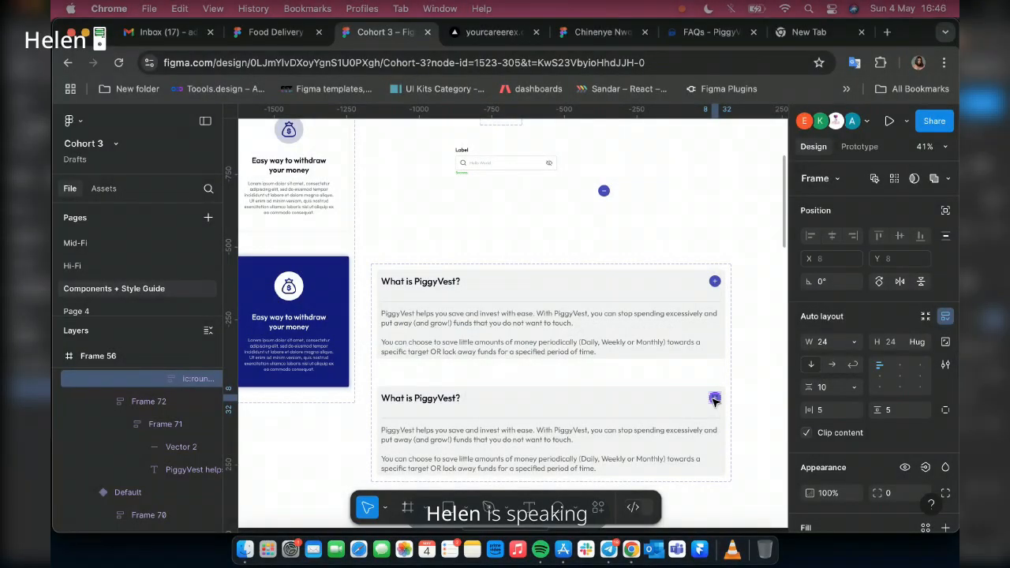
{"action": "double_click", "coordinate": [714, 399]}
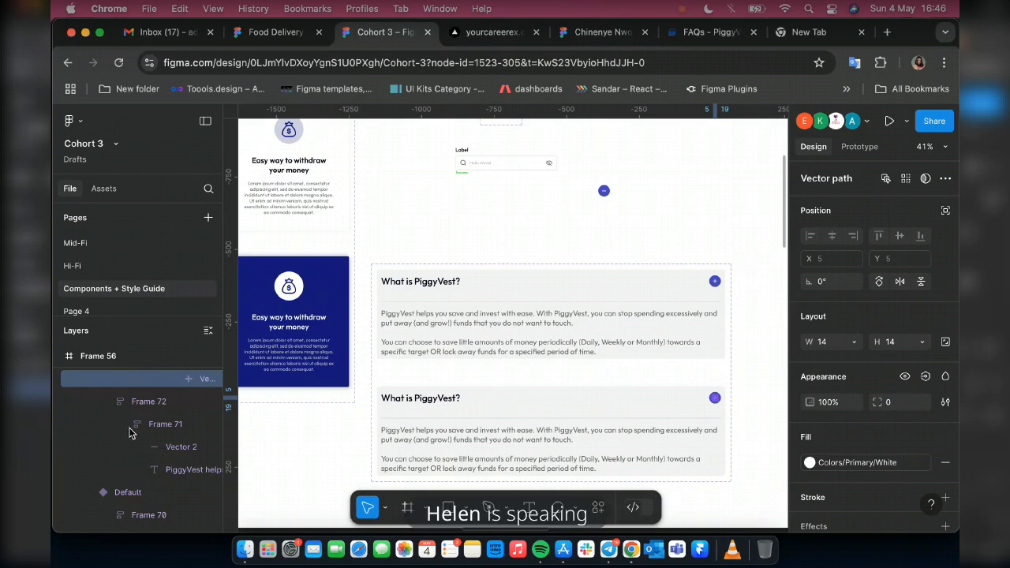
{"action": "scroll", "coordinate": [130, 432], "scroll_direction": "up", "scroll_amount": 1}
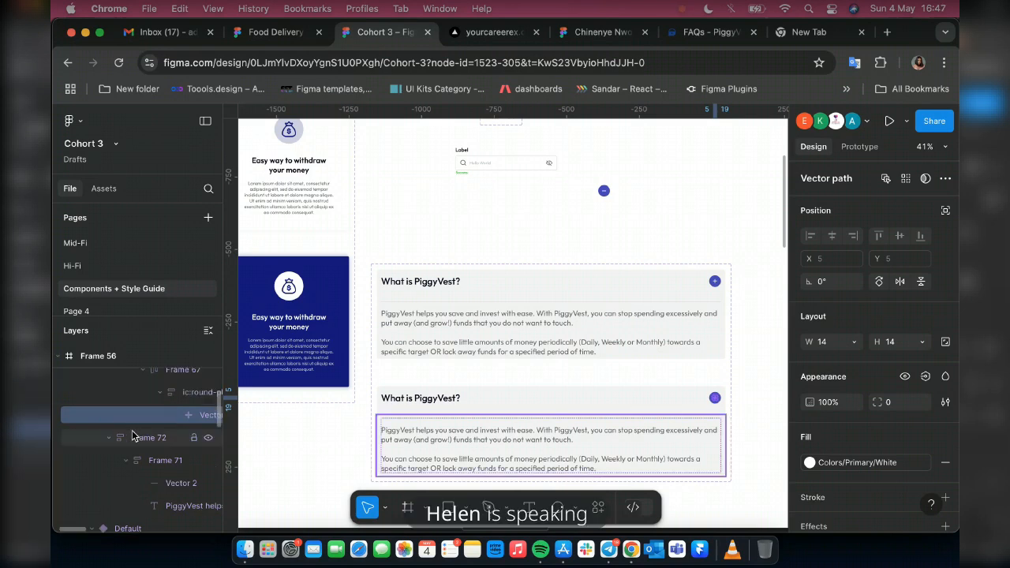
{"action": "scroll", "coordinate": [172, 394], "scroll_direction": "up", "scroll_amount": 1}
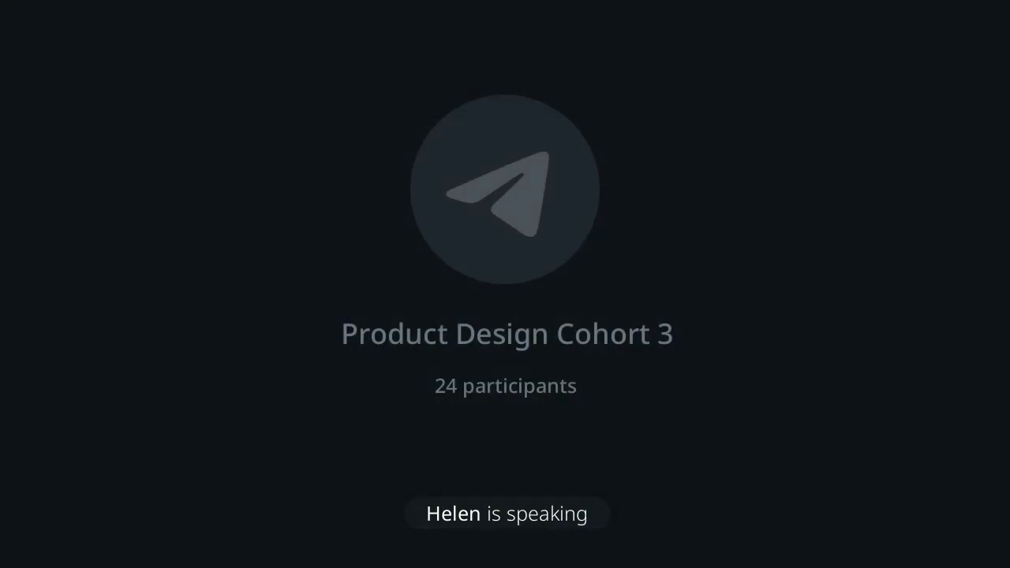
{"action": "scroll", "coordinate": [166, 399], "scroll_direction": "up", "scroll_amount": 1}
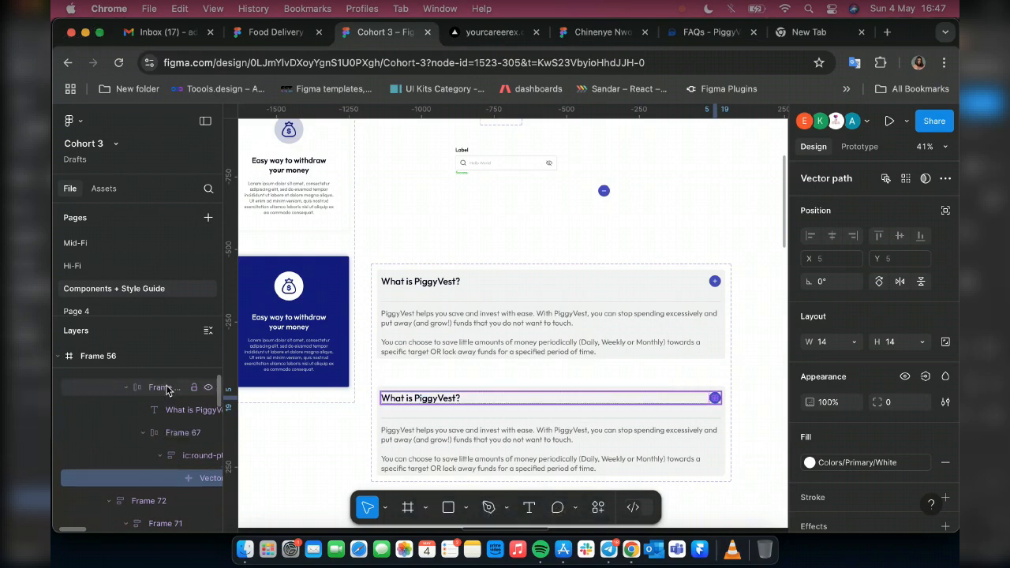
{"action": "left_click", "coordinate": [168, 409]}
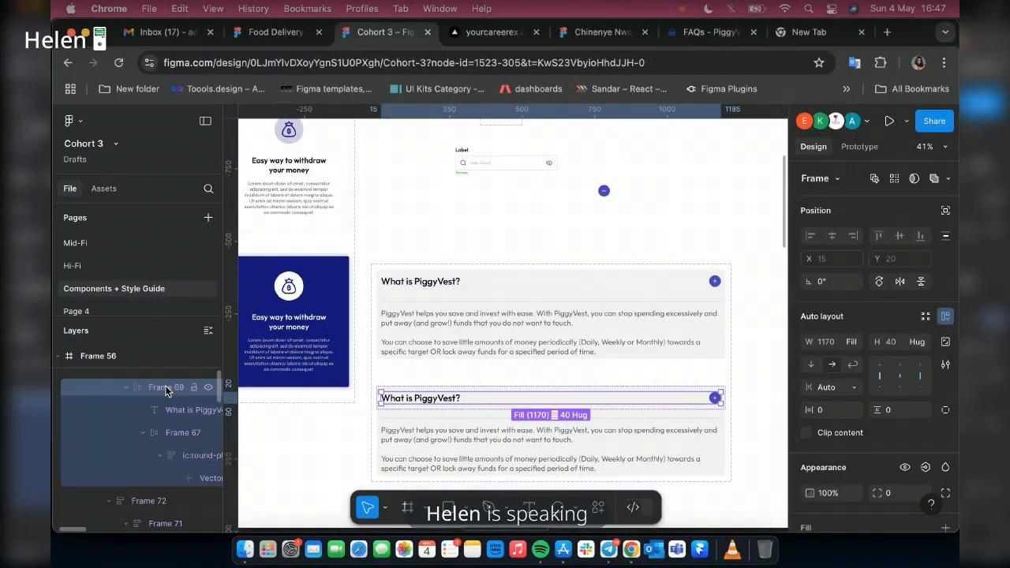
{"action": "key", "text": "ctrl+v"}
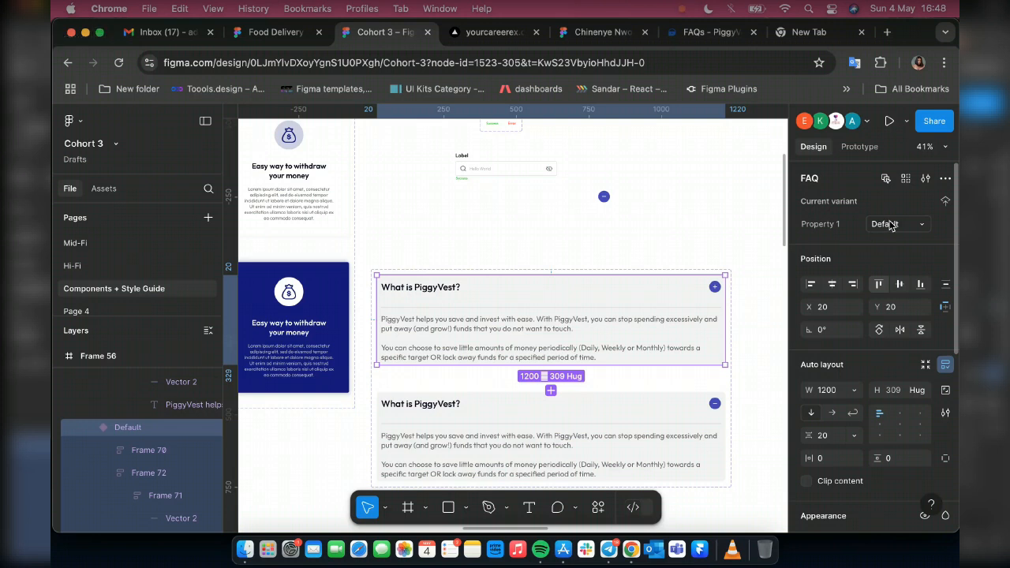
- Rename the first FAQ variant's Property 1 value as open and the second variant's as close
{"action": "left_click", "coordinate": [890, 225]}
{"action": "type", "text": "dpe"}
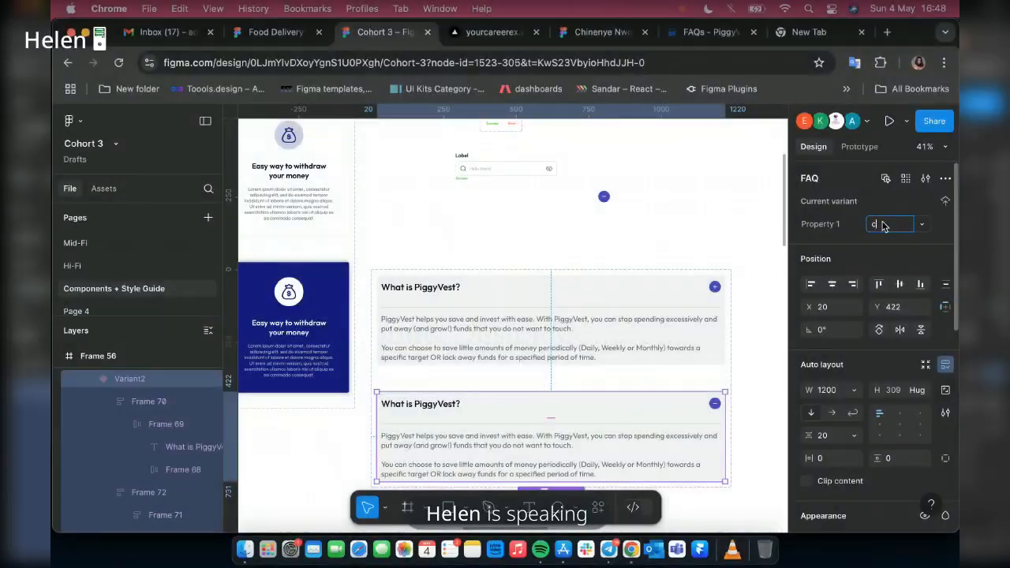
{"action": "type", "text": "close"}
{"action": "key", "text": "Return"}
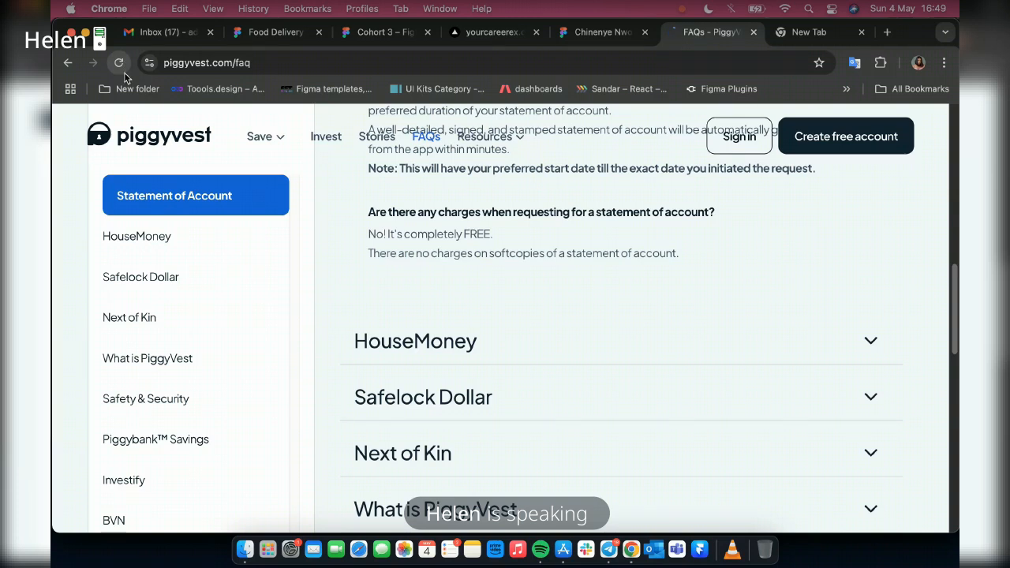
- Reload the PiggyVest FAQ page in the browser and examine how its accordion sections expand and collapse, including HouseMoney
{"action": "left_click", "coordinate": [122, 68]}
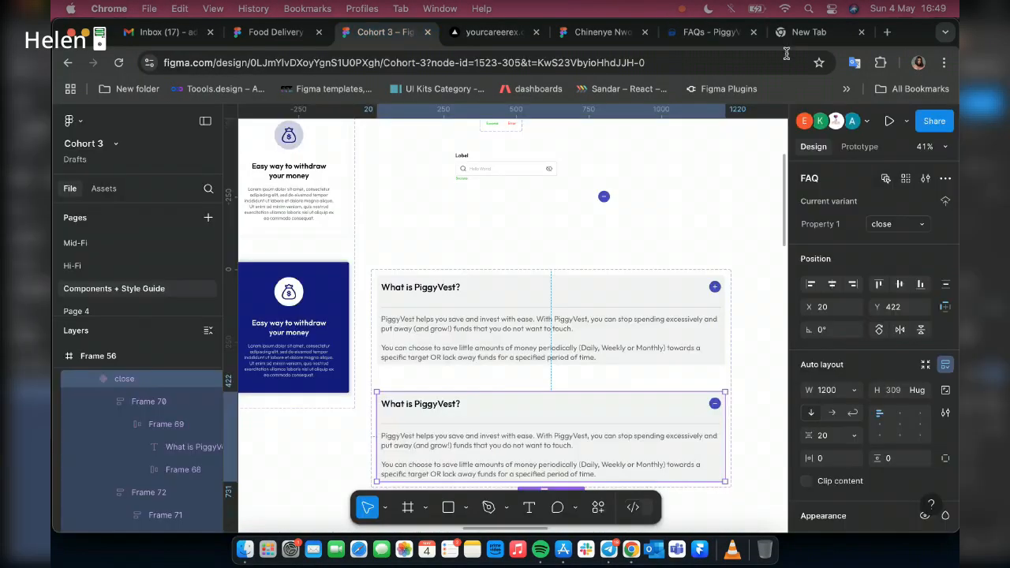
{"action": "left_click", "coordinate": [701, 36]}
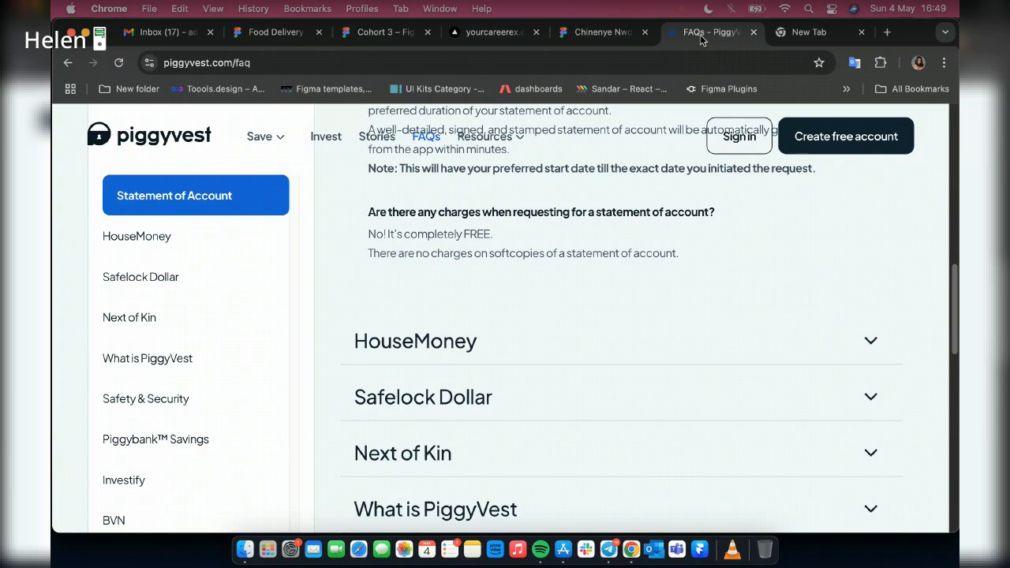
{"action": "left_click", "coordinate": [113, 64]}
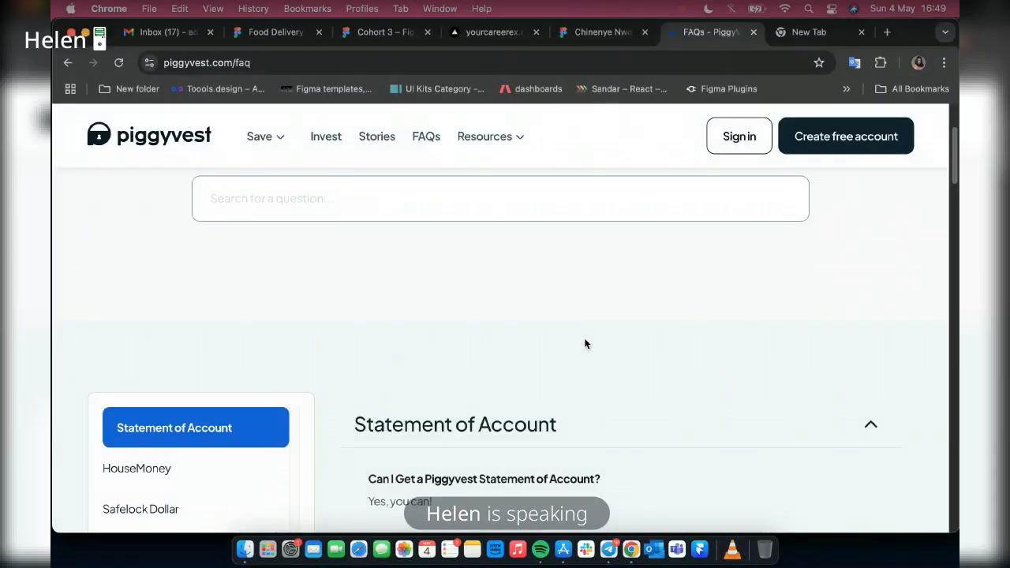
{"action": "scroll", "coordinate": [585, 344], "scroll_direction": "down", "scroll_amount": 5}
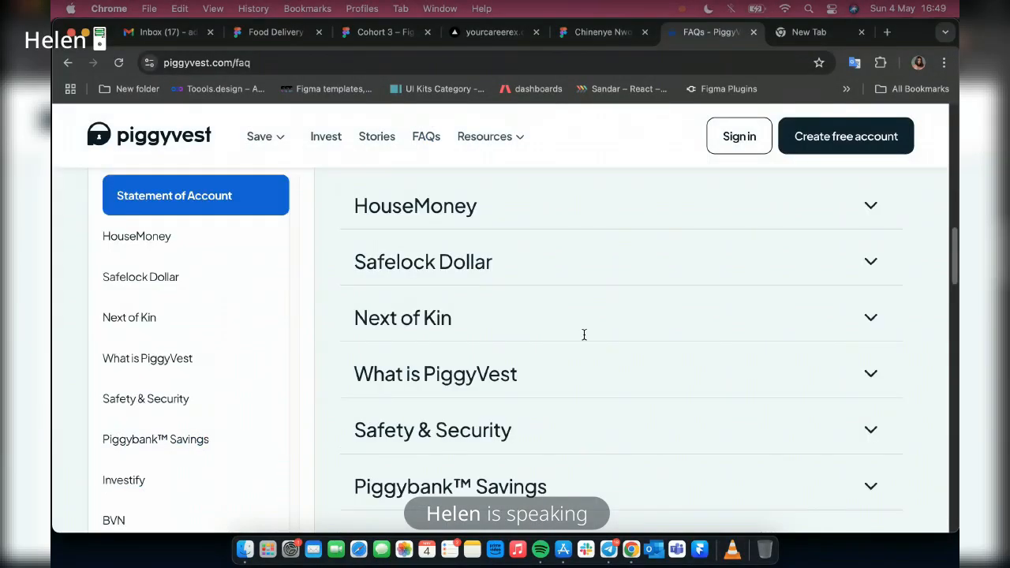
{"action": "scroll", "coordinate": [568, 344], "scroll_direction": "up", "scroll_amount": 3}
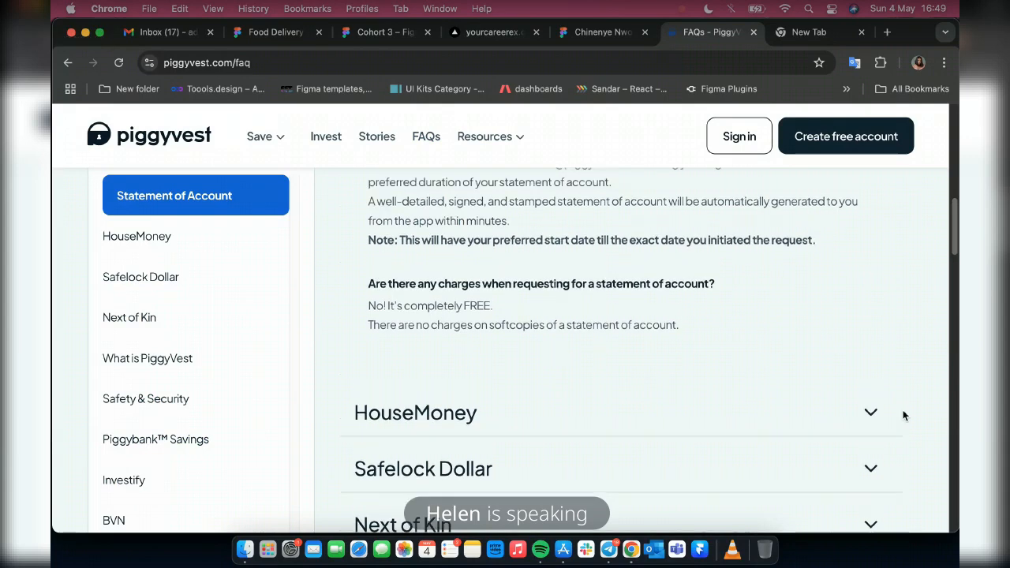
{"action": "scroll", "coordinate": [891, 404], "scroll_direction": "up", "scroll_amount": 3}
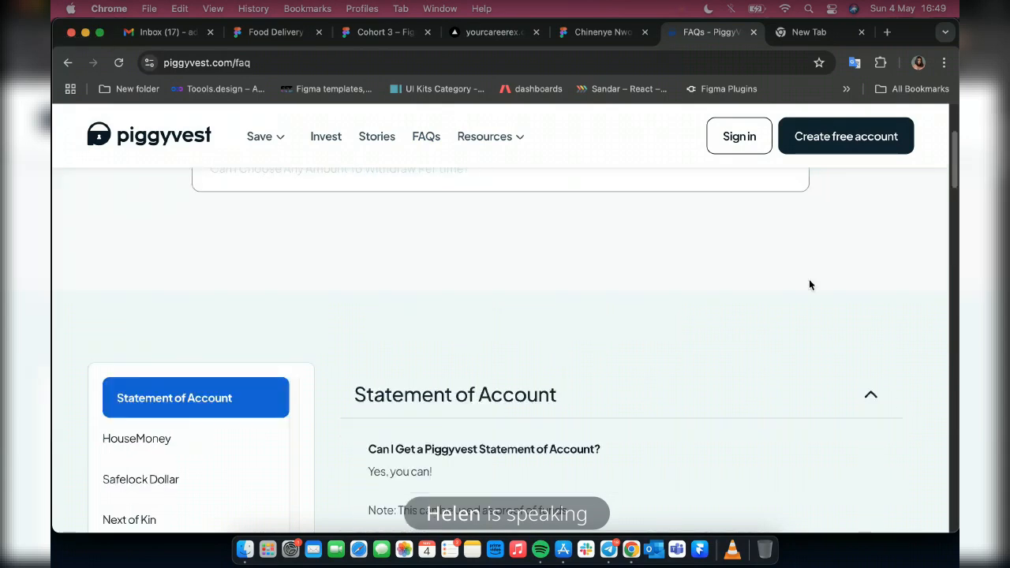
{"action": "scroll", "coordinate": [796, 332], "scroll_direction": "down", "scroll_amount": 3}
{"action": "scroll", "coordinate": [793, 337], "scroll_direction": "down", "scroll_amount": 3}
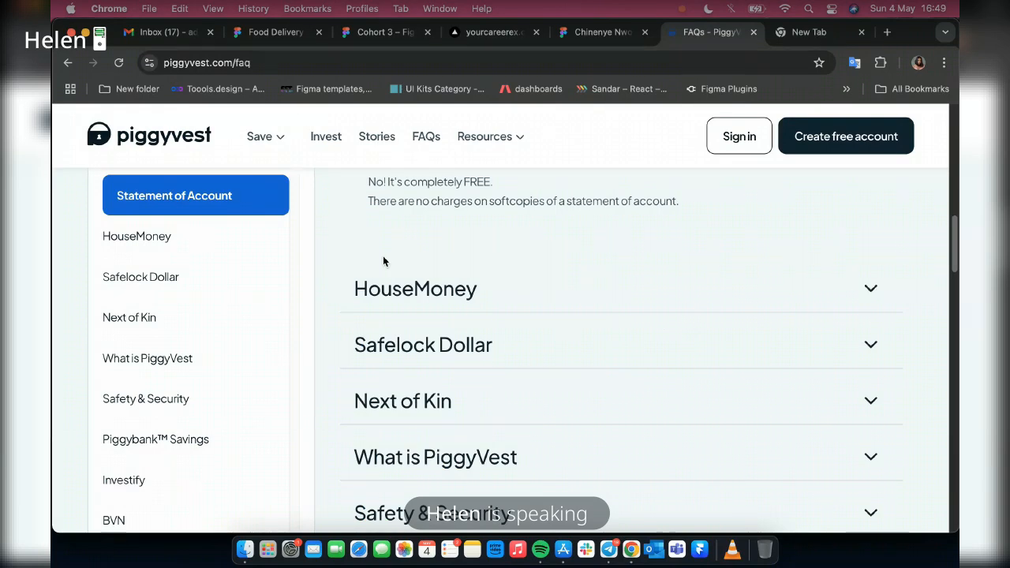
{"action": "left_click", "coordinate": [871, 291]}
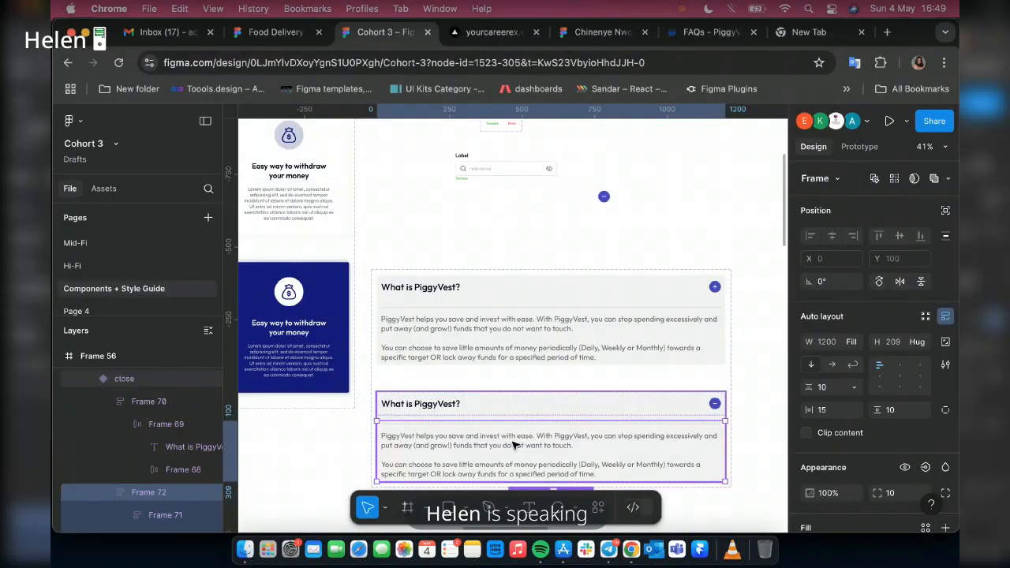
- Create a text property named Text for the answer paragraphs of both FAQ variants
{"action": "double_click", "coordinate": [514, 446]}
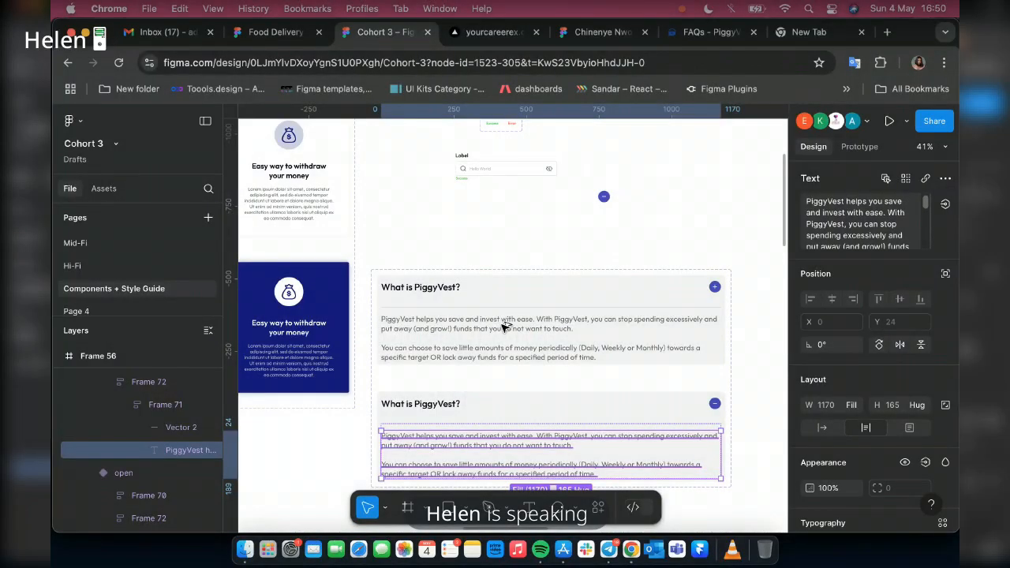
{"action": "left_click", "coordinate": [500, 330]}
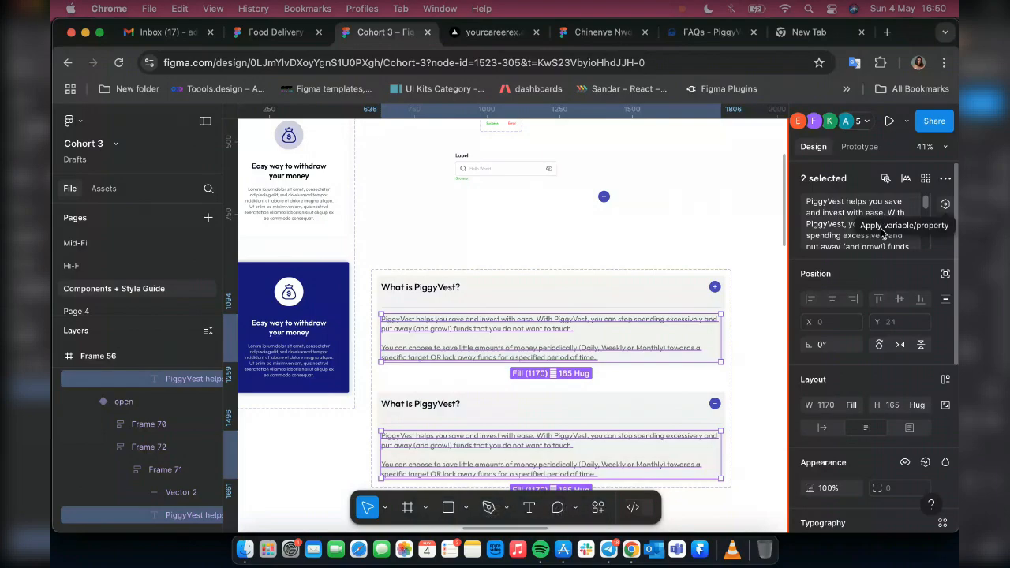
{"action": "left_click", "coordinate": [944, 205]}
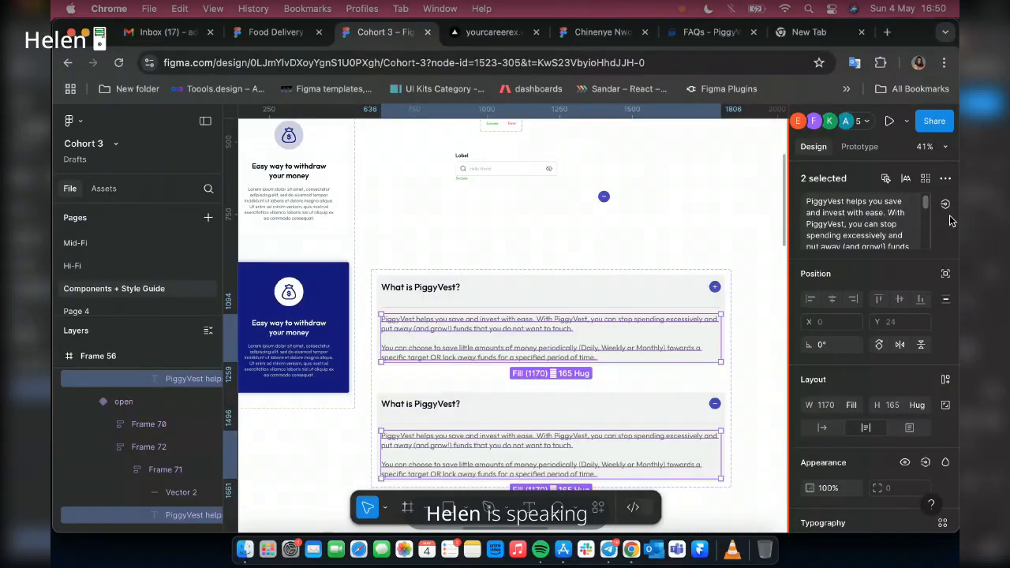
{"action": "left_click", "coordinate": [945, 204]}
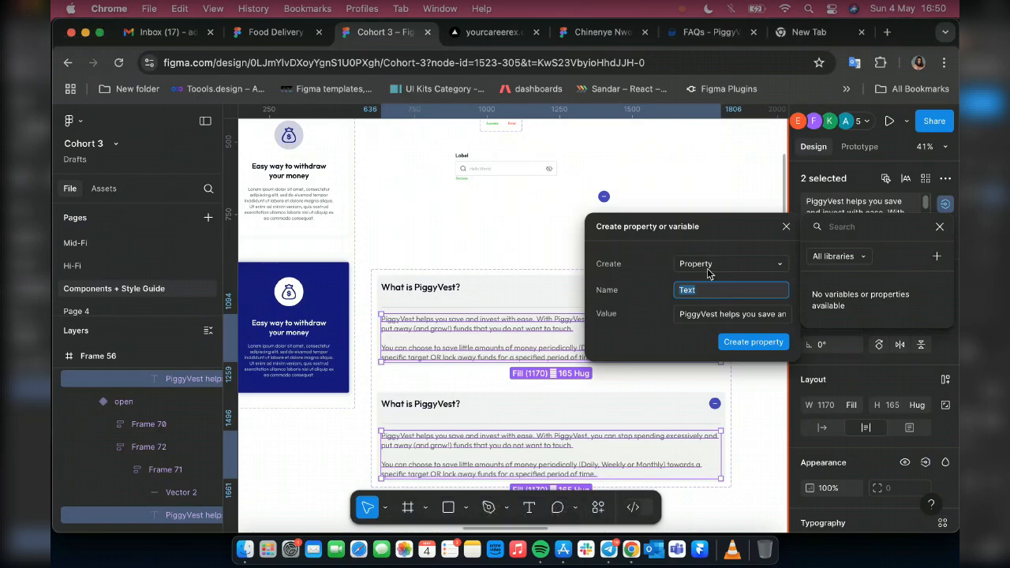
{"action": "left_click", "coordinate": [765, 346]}
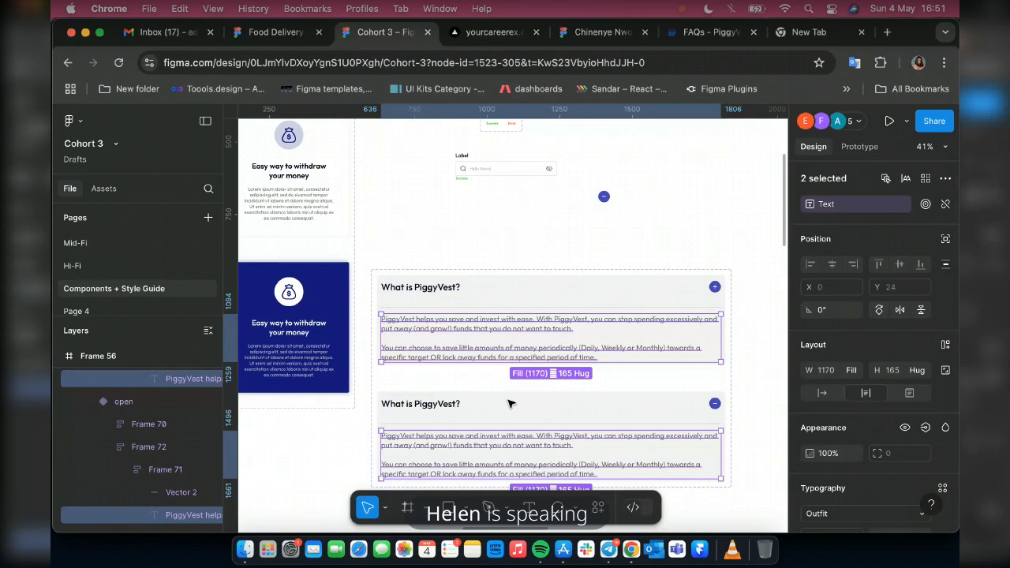
- Hide the answer panel in the close variant so only its question row shows
{"action": "left_click", "coordinate": [420, 426]}
{"action": "left_click", "coordinate": [501, 448]}
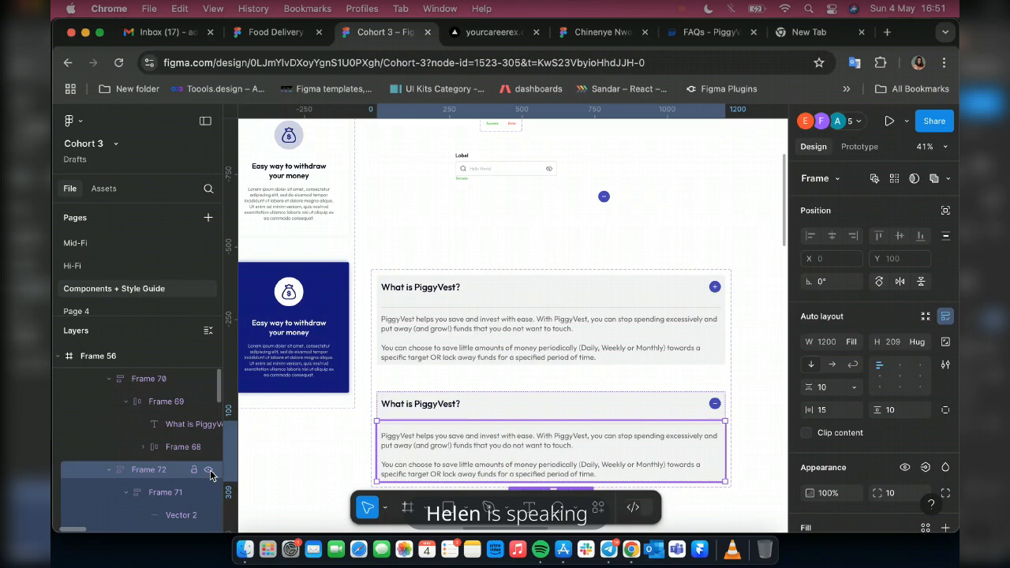
{"action": "left_click", "coordinate": [209, 470]}
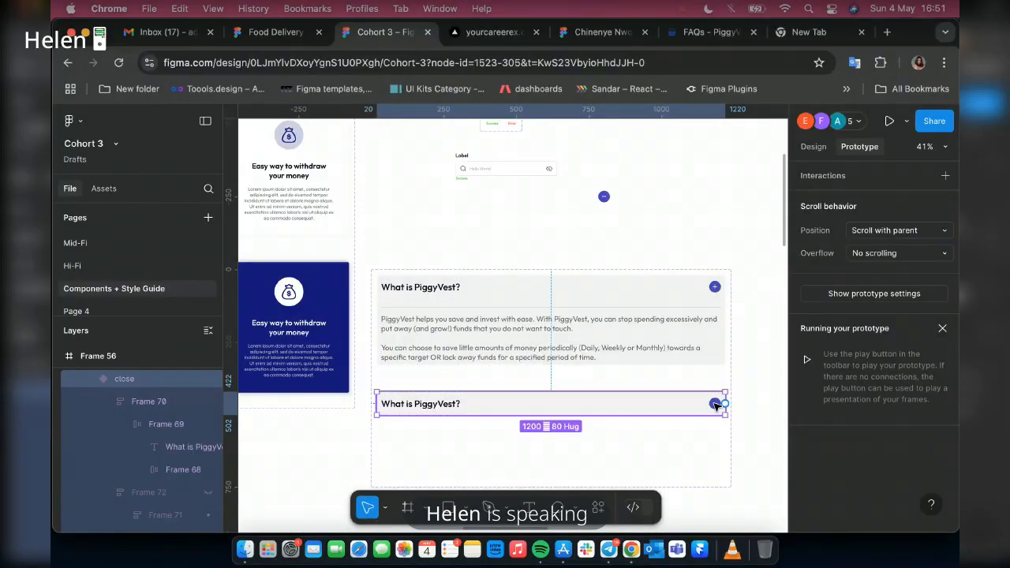
- Link the close variant's minus button to the open variant with an on-click Change to interaction using Smart animate
{"action": "left_click", "coordinate": [714, 404]}
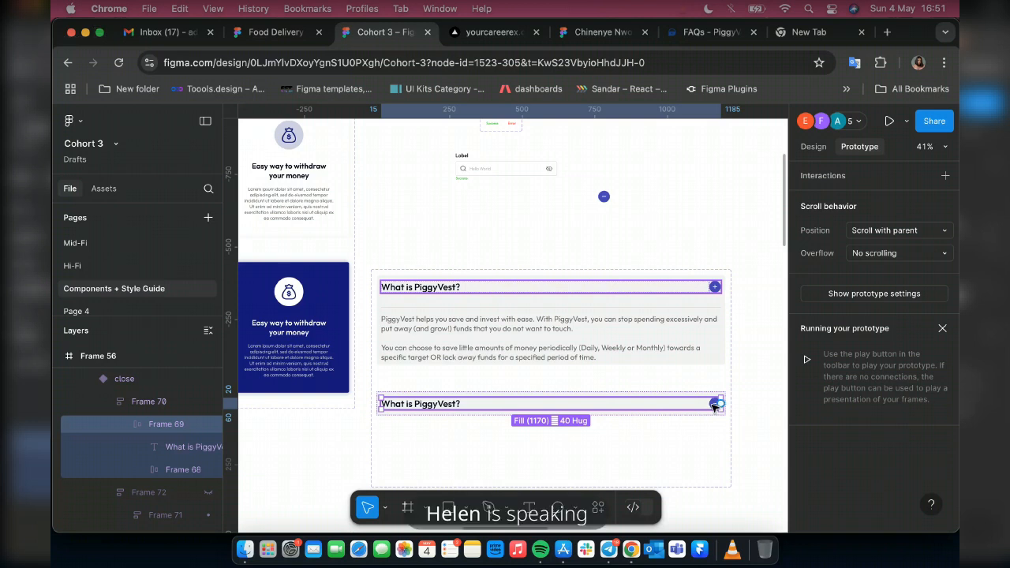
{"action": "double_click", "coordinate": [714, 404]}
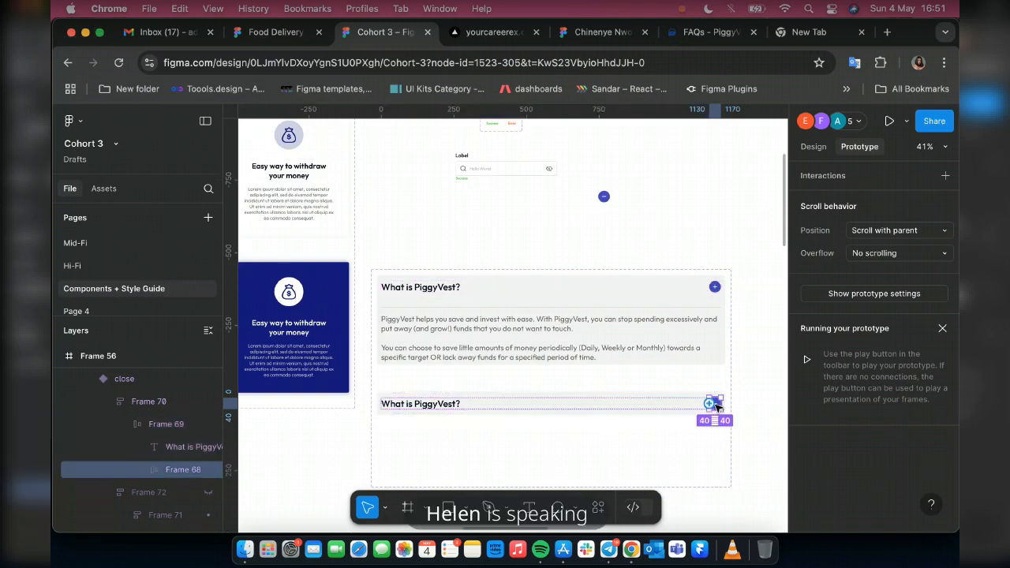
{"action": "left_click_drag", "start_coordinate": [708, 403], "coordinate": [651, 402]}
{"action": "left_click_drag", "start_coordinate": [524, 355], "coordinate": [519, 360]}
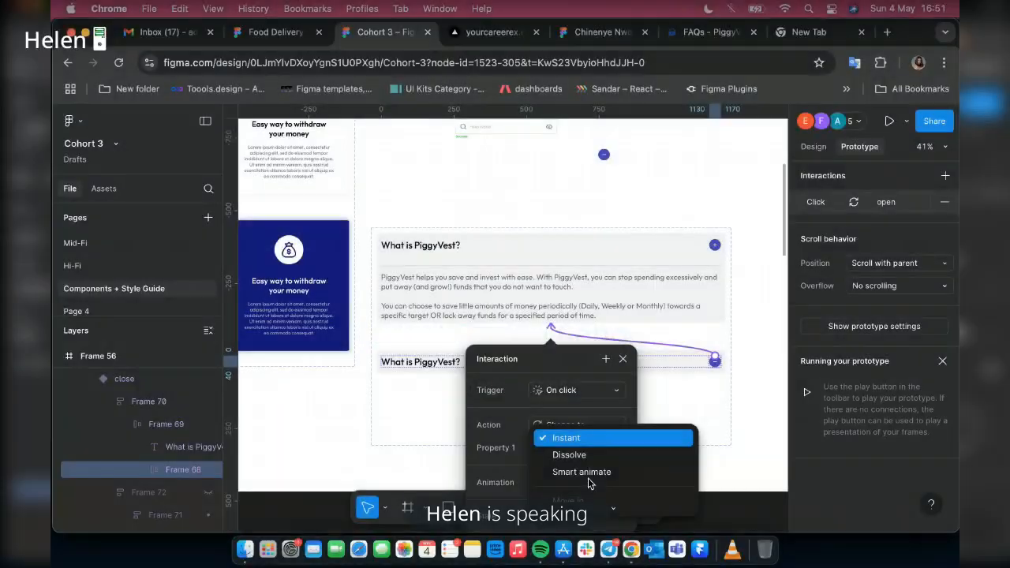
{"action": "left_click", "coordinate": [584, 472]}
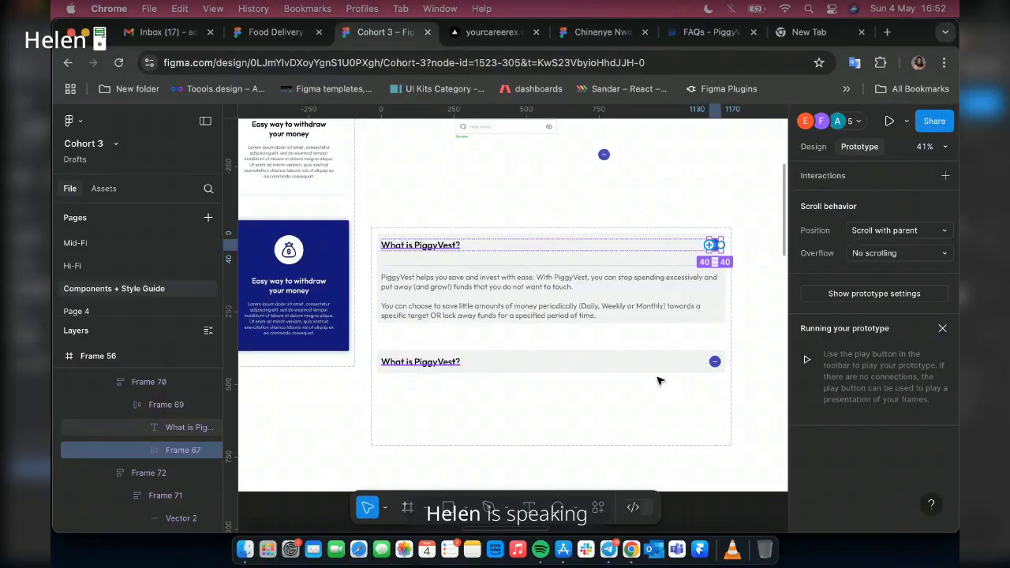
- Link the open variant's plus button to the close variant with an on-click Change to interaction
{"action": "left_click_drag", "start_coordinate": [714, 244], "coordinate": [659, 381]}
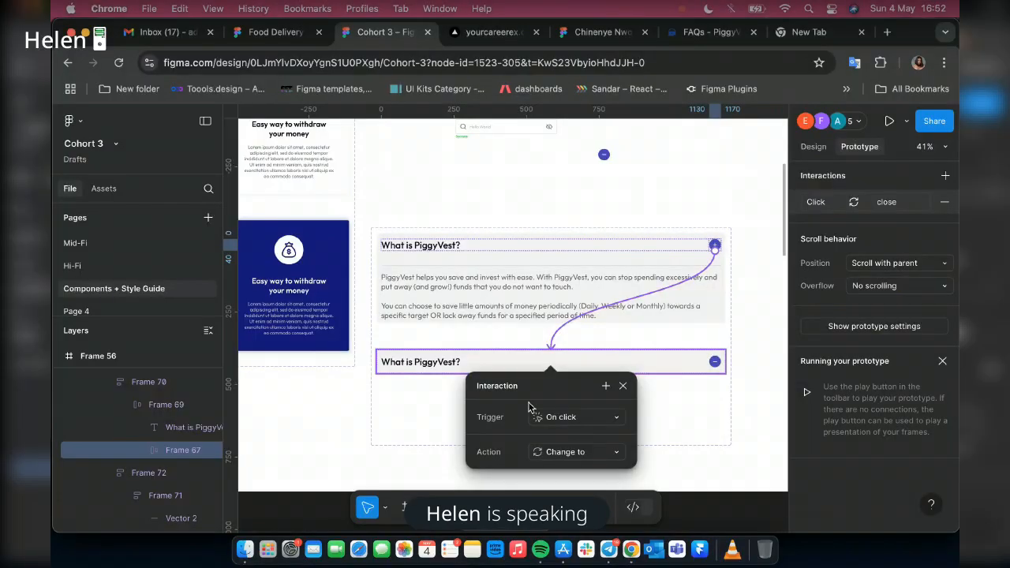
{"action": "key", "text": "shift+e"}
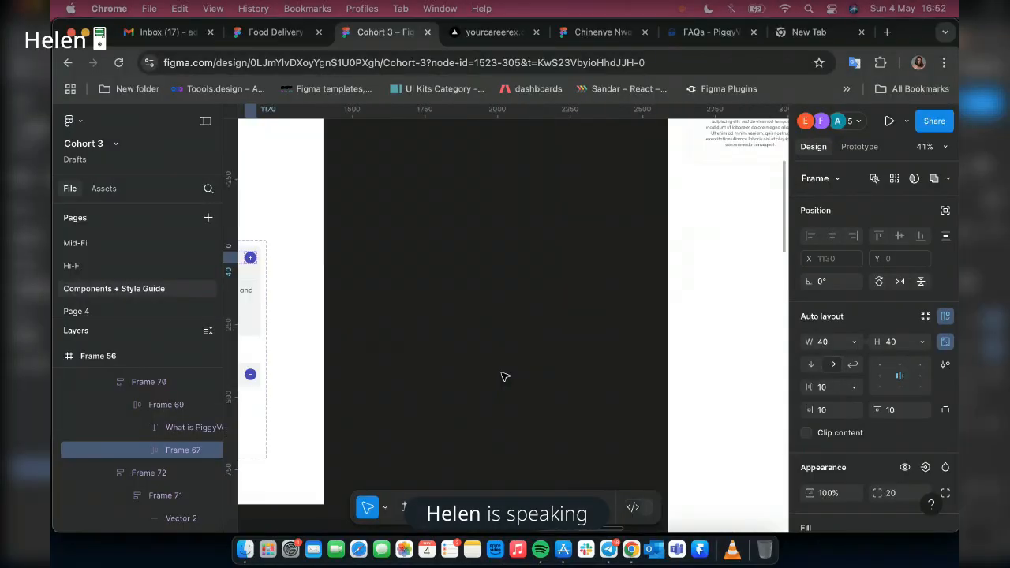
{"action": "scroll", "coordinate": [505, 377], "scroll_direction": "left", "scroll_amount": 5}
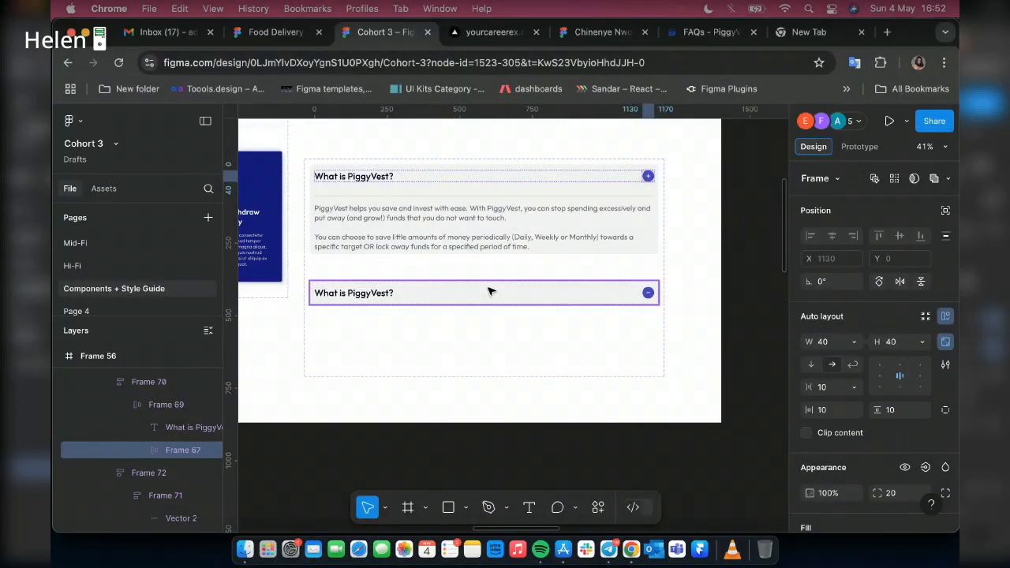
{"action": "left_click", "coordinate": [447, 302]}
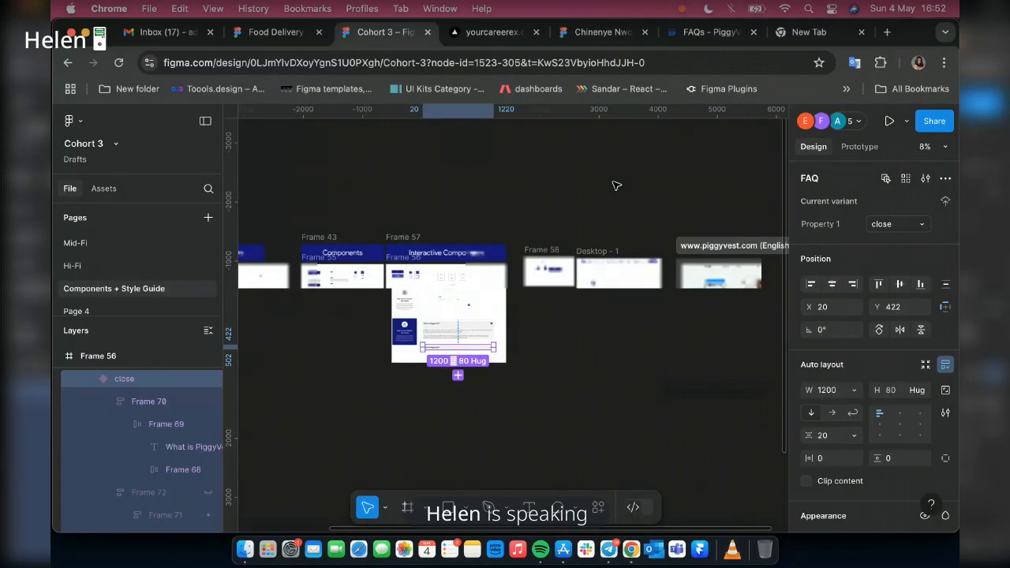
{"action": "scroll", "coordinate": [412, 280], "scroll_direction": "up", "scroll_amount": 5}
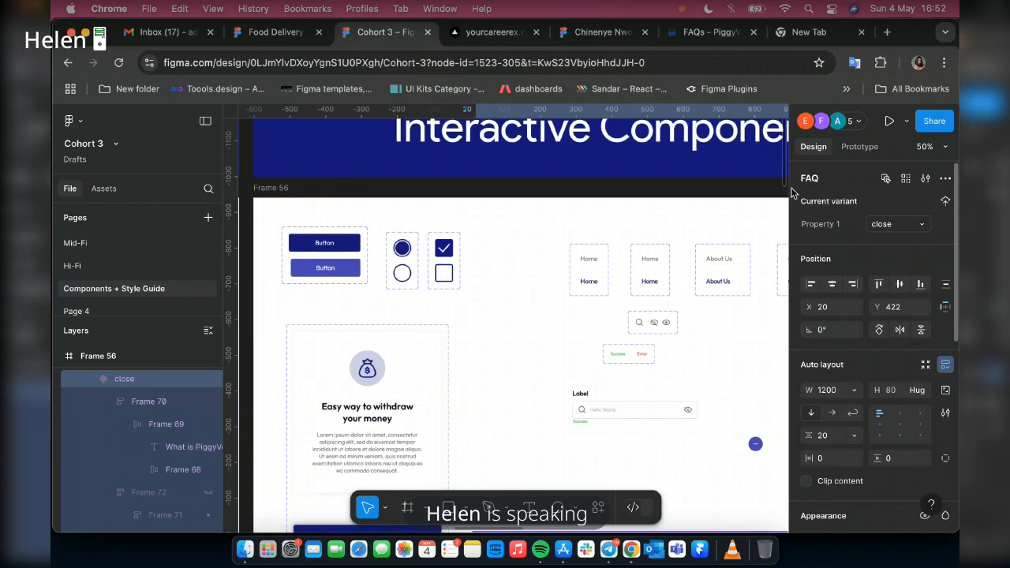
{"action": "scroll", "coordinate": [428, 384], "scroll_direction": "down", "scroll_amount": 4}
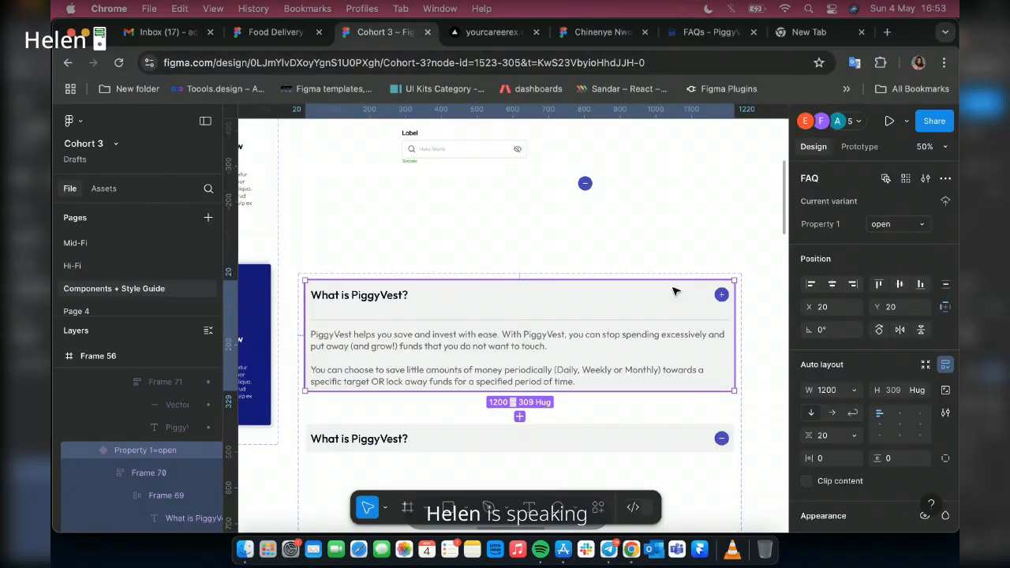
- Rename the open variant's Property 1 value to yes
{"action": "left_click", "coordinate": [882, 228]}
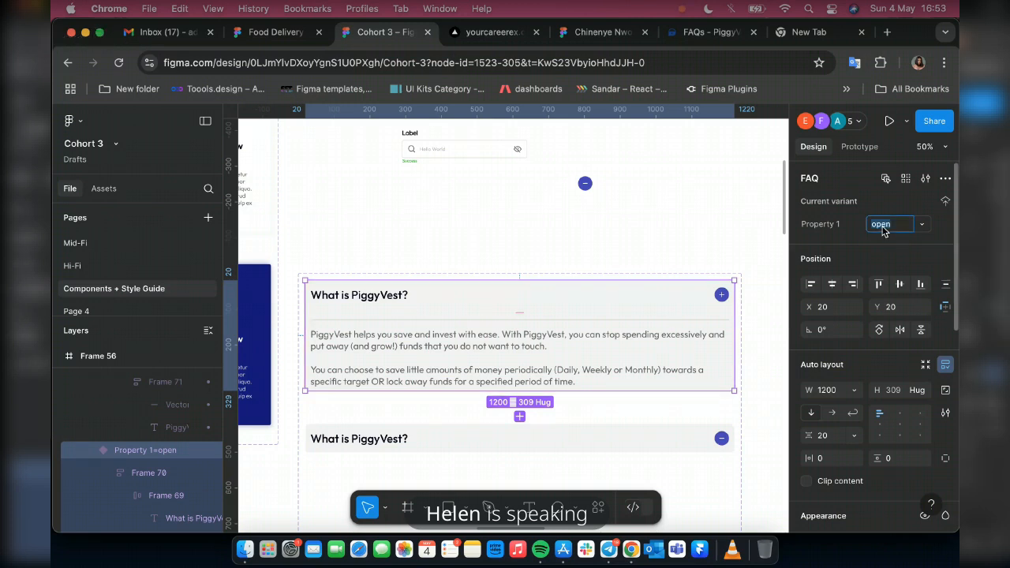
{"action": "type", "text": "yes"}
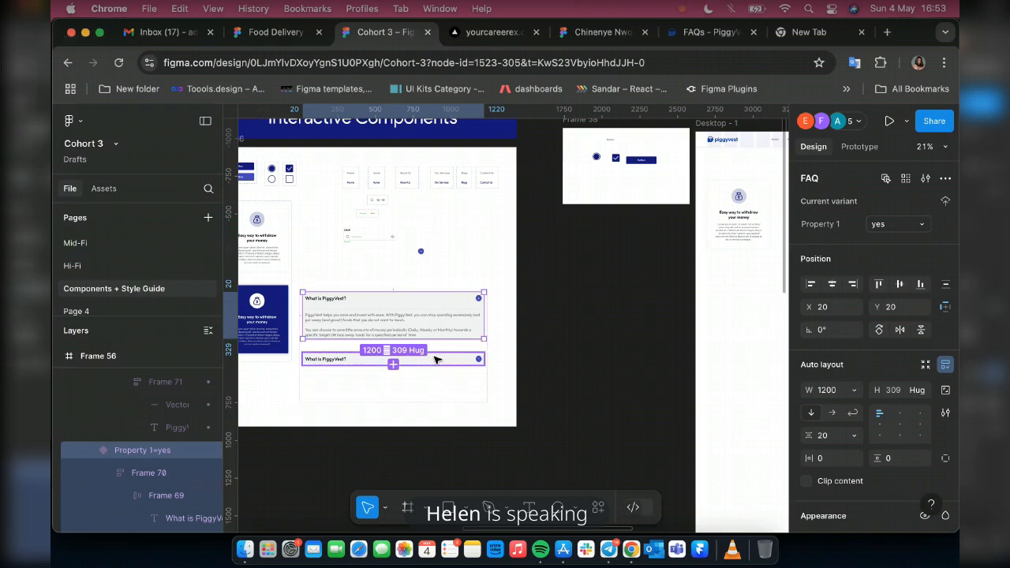
- Place an instance of the closed FAQ variant below the card on the Desktop - 1 frame and centre it horizontally
{"action": "left_click", "coordinate": [435, 360]}
{"action": "scroll", "coordinate": [416, 362], "scroll_direction": "right", "scroll_amount": 3}
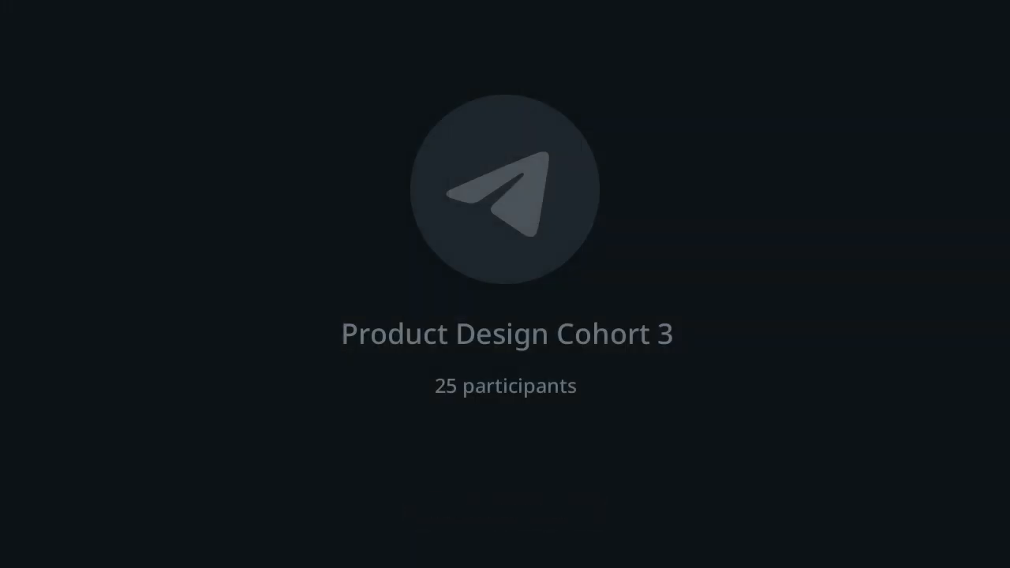
{"action": "left_click_drag", "start_coordinate": [705, 300], "coordinate": [755, 292]}
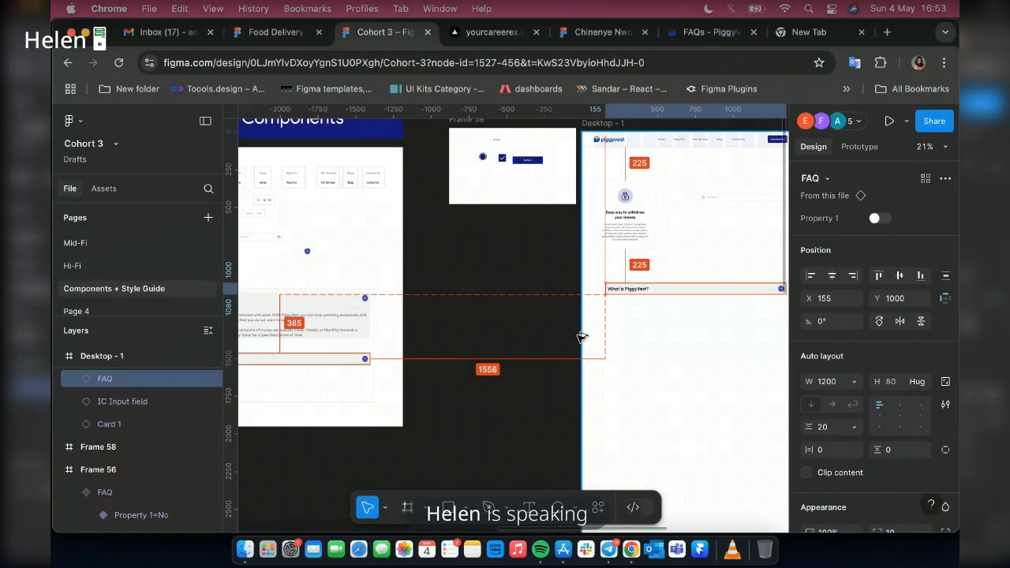
{"action": "scroll", "coordinate": [580, 337], "scroll_direction": "right", "scroll_amount": 4}
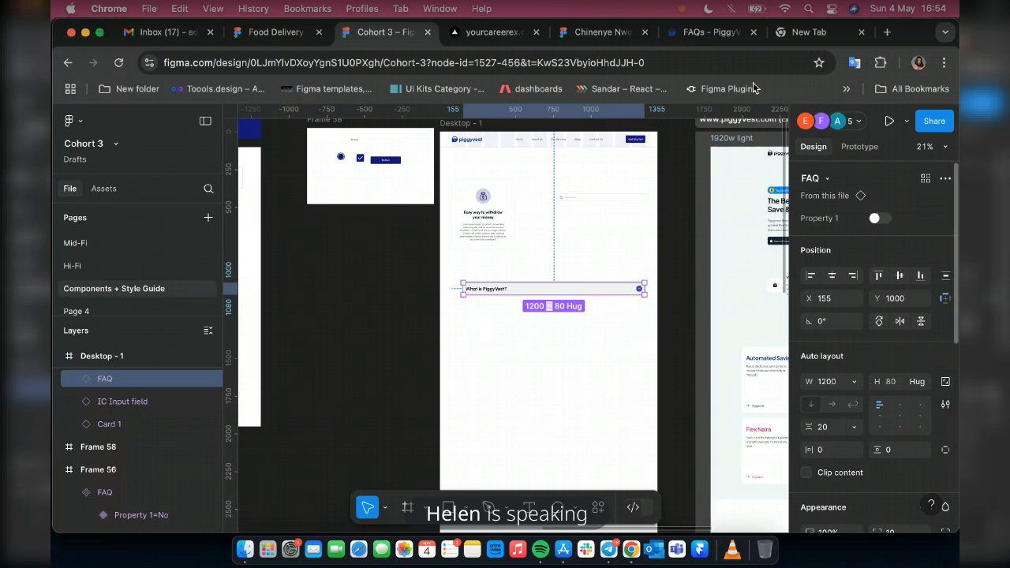
{"action": "left_click", "coordinate": [832, 278]}
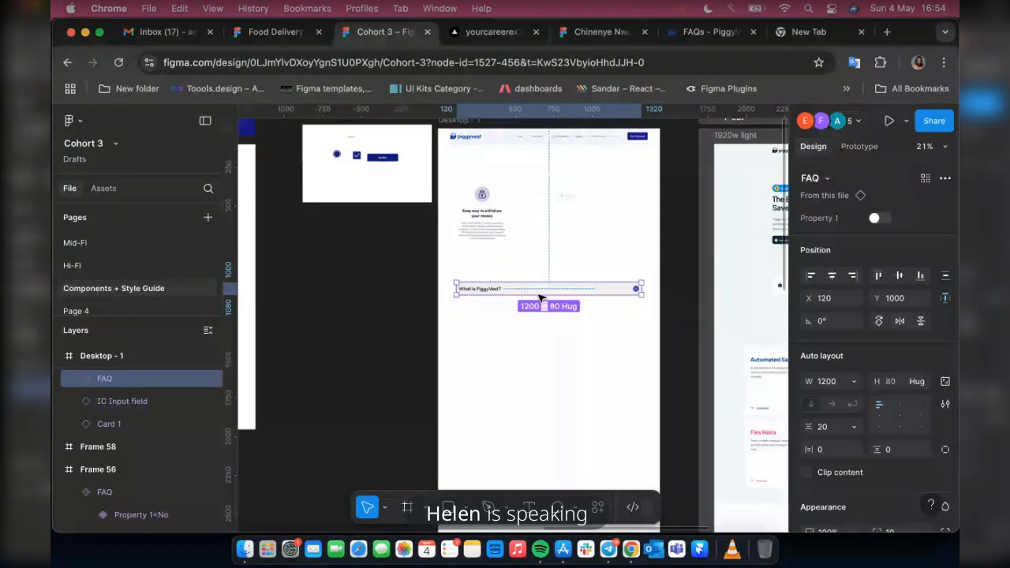
- Duplicate the FAQ instance on Desktop - 1 and place the copy directly beneath the original, at about Y 1123
{"action": "scroll", "coordinate": [540, 297], "scroll_direction": "up", "scroll_amount": 2}
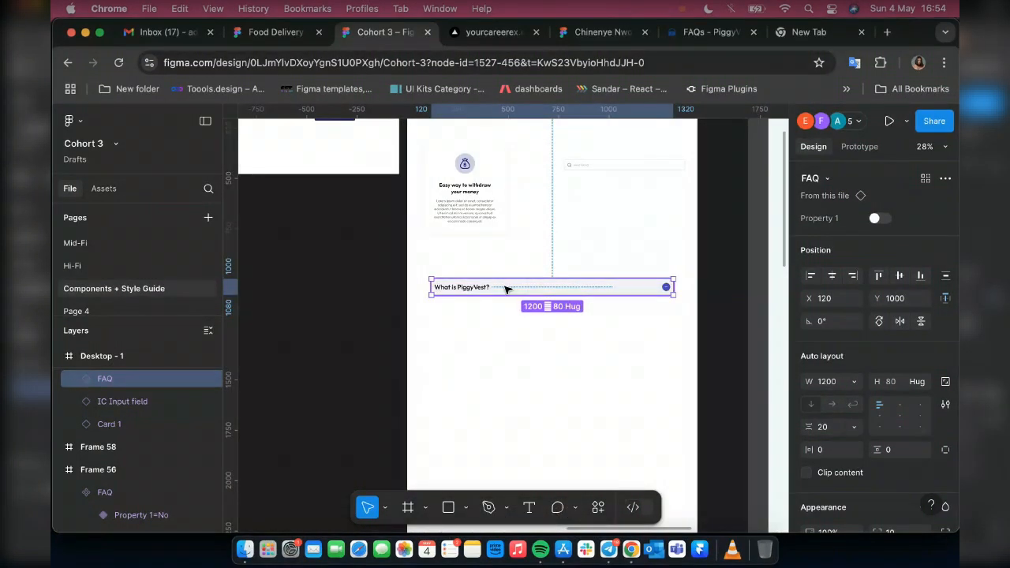
{"action": "key", "text": "super+d"}
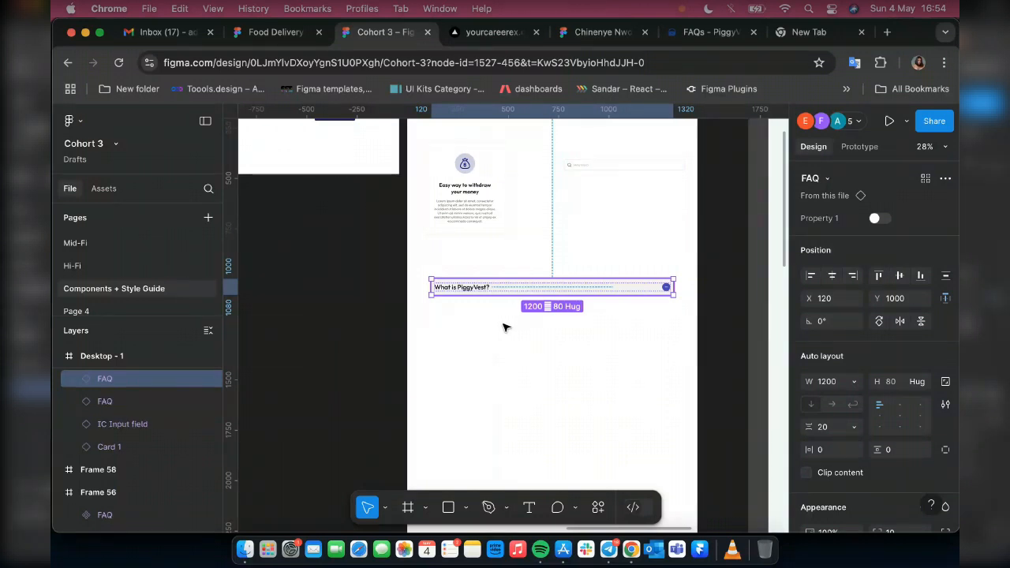
{"action": "left_click_drag", "start_coordinate": [505, 291], "coordinate": [507, 315]}
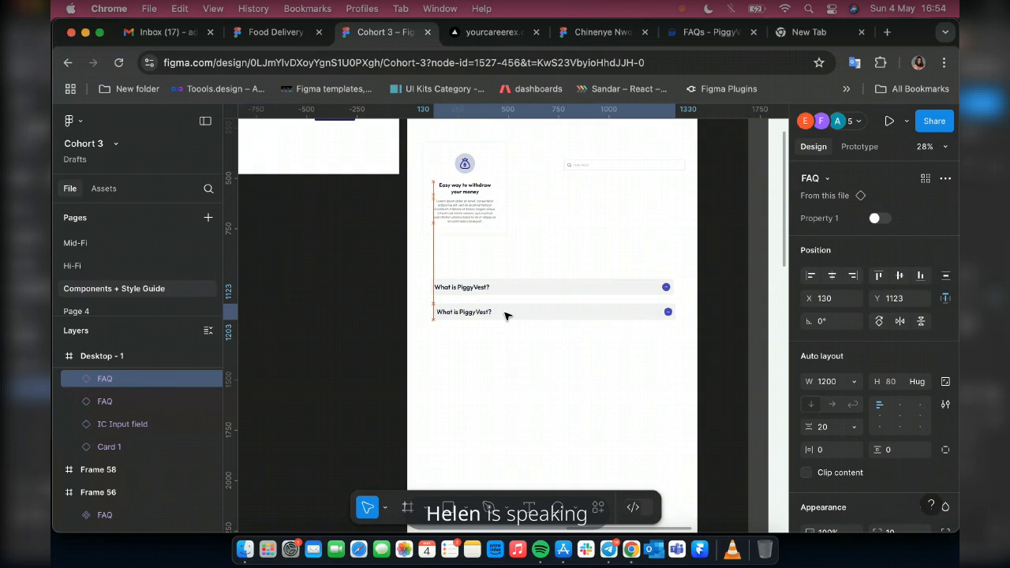
- Wrap the two FAQ instances on Desktop - 1 in a vertical auto layout frame
{"action": "scroll", "coordinate": [505, 314], "scroll_direction": "up", "scroll_amount": 10}
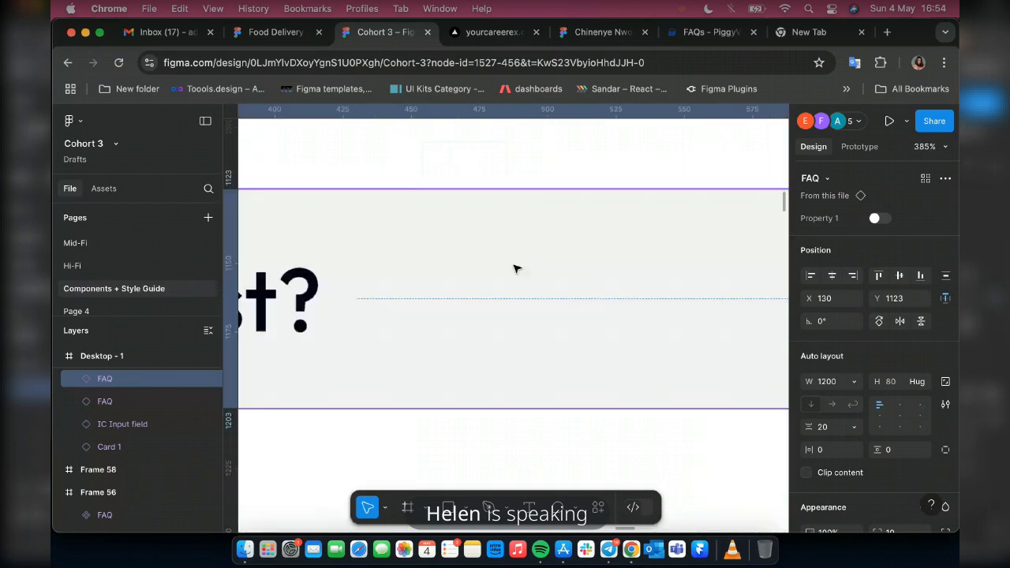
{"action": "scroll", "coordinate": [563, 305], "scroll_direction": "down", "scroll_amount": 10}
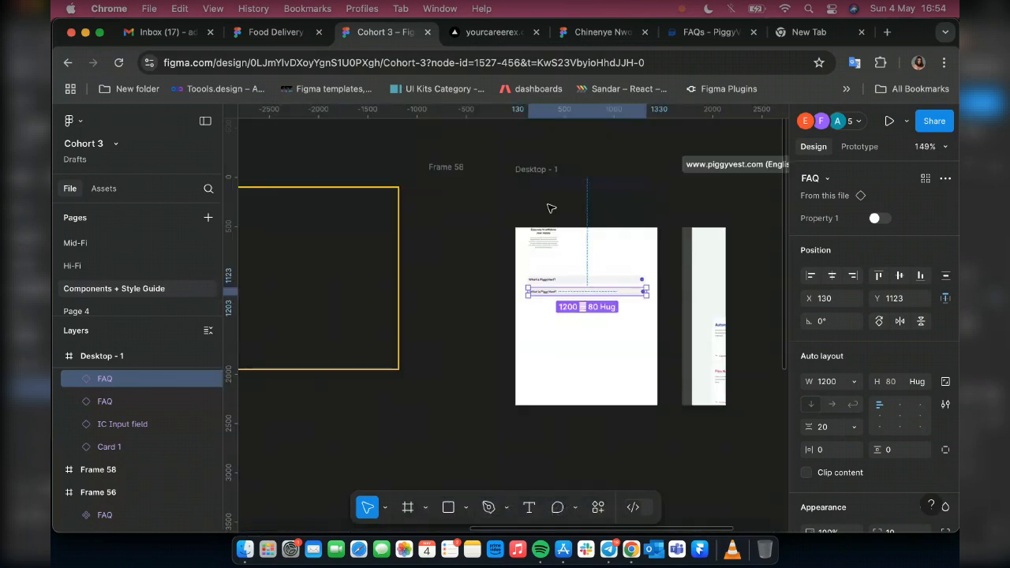
{"action": "scroll", "coordinate": [601, 280], "scroll_direction": "up", "scroll_amount": 3, "text": "ctrl"}
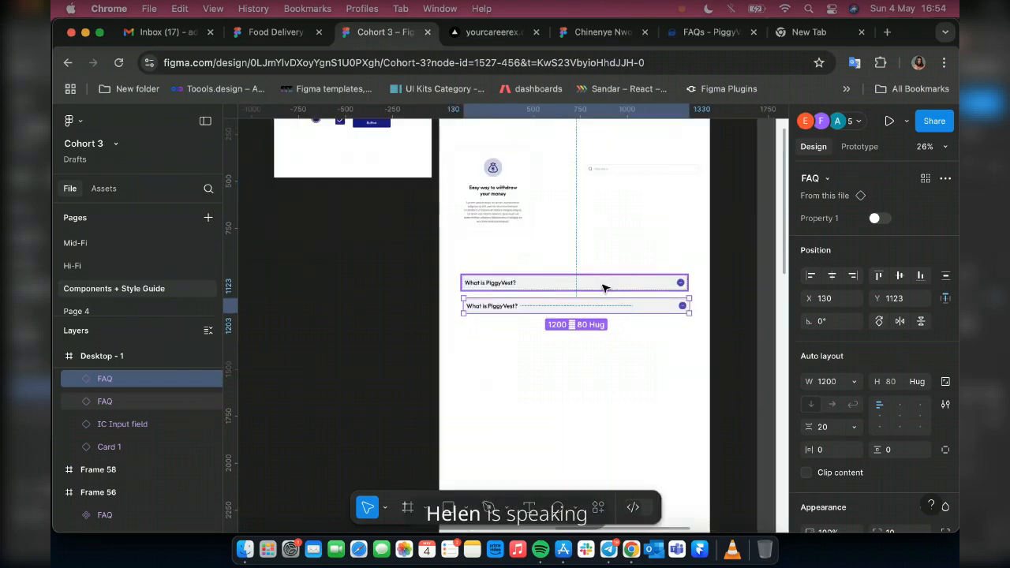
{"action": "left_click", "coordinate": [614, 286], "text": "shift"}
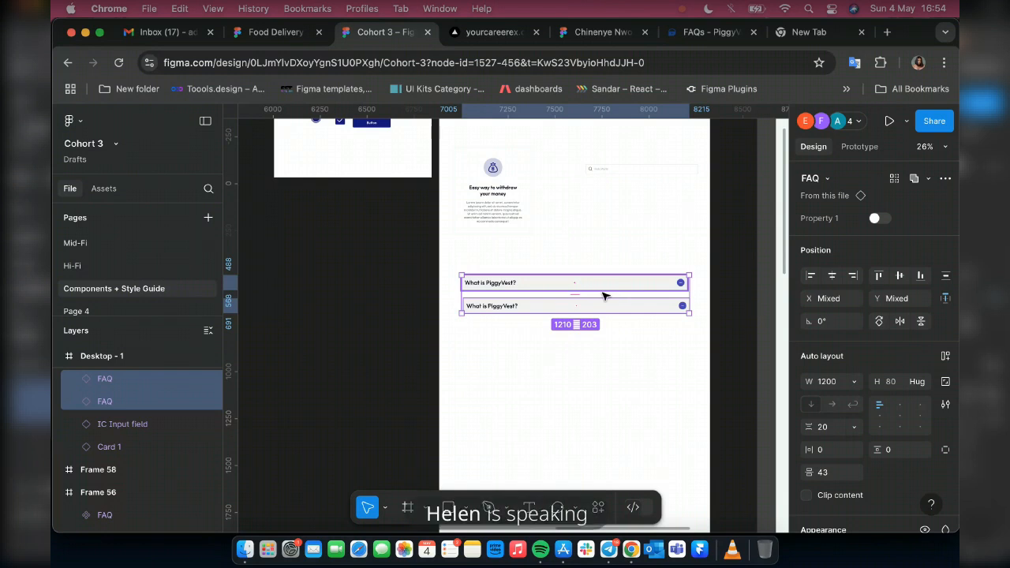
{"action": "key", "text": "shift+a"}
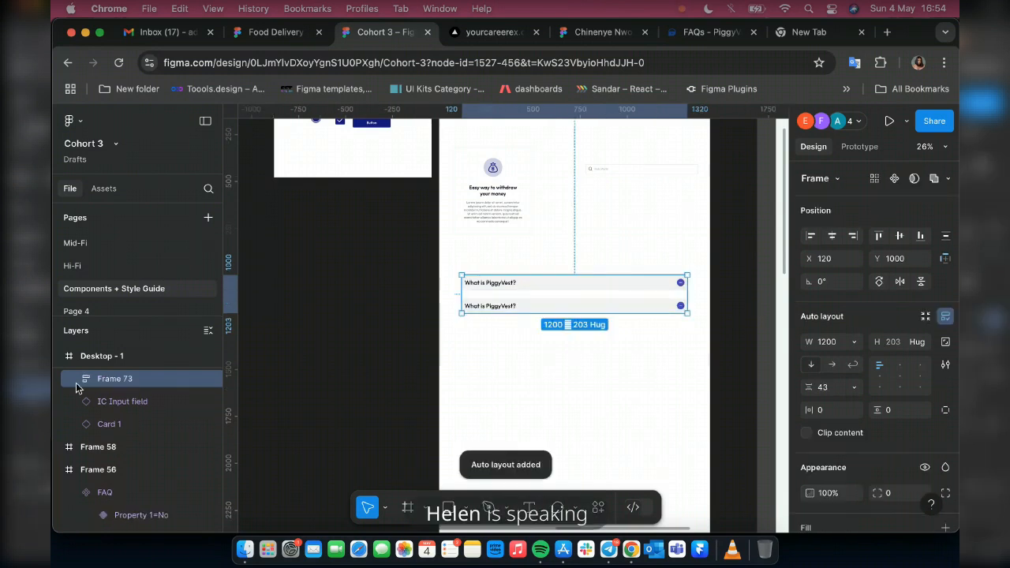
- Duplicate the first FAQ instance inside the auto layout frame five times to make a list of seven questions
{"action": "left_click", "coordinate": [75, 379]}
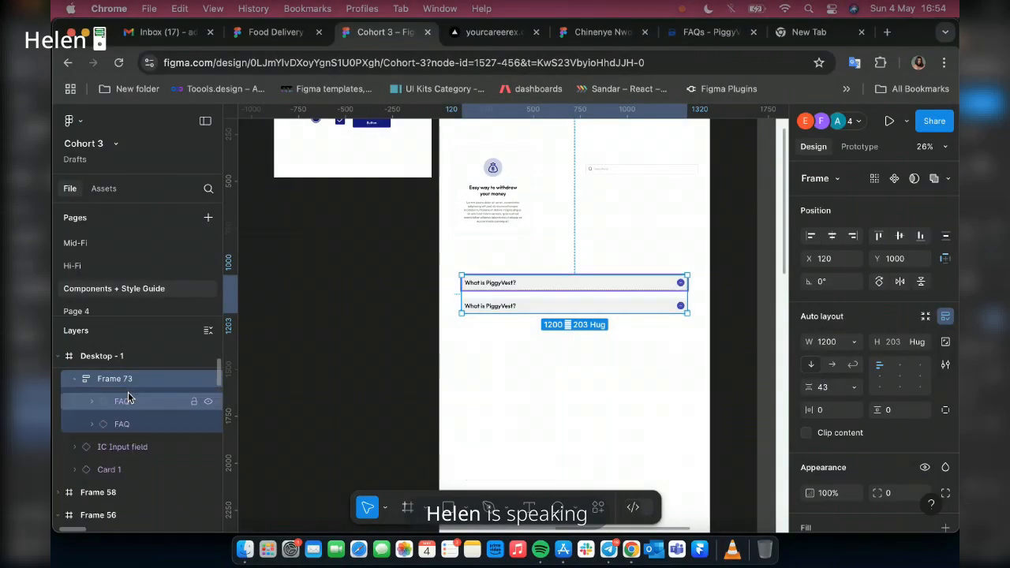
{"action": "left_click", "coordinate": [131, 402]}
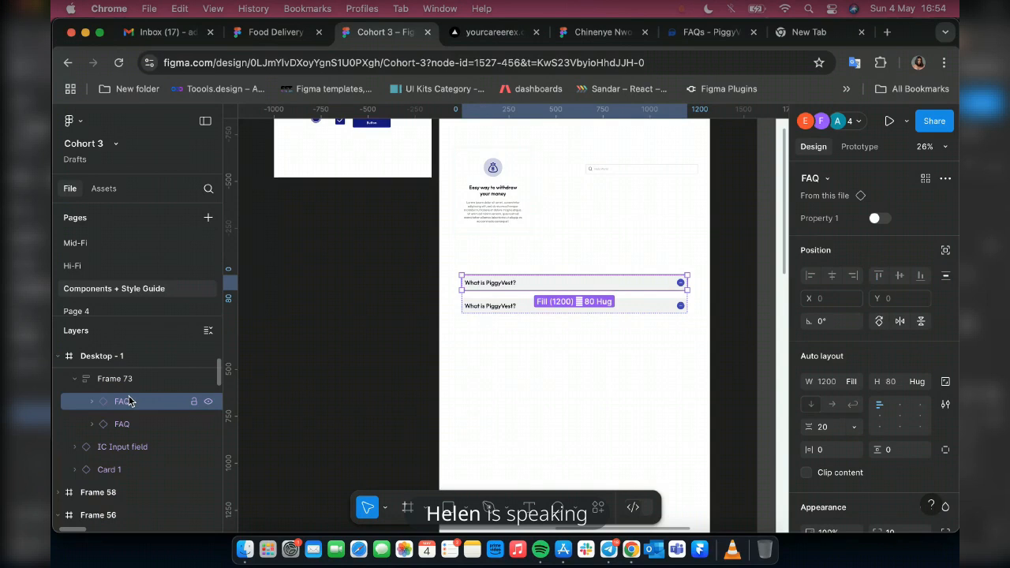
{"action": "key", "text": "super+d"}
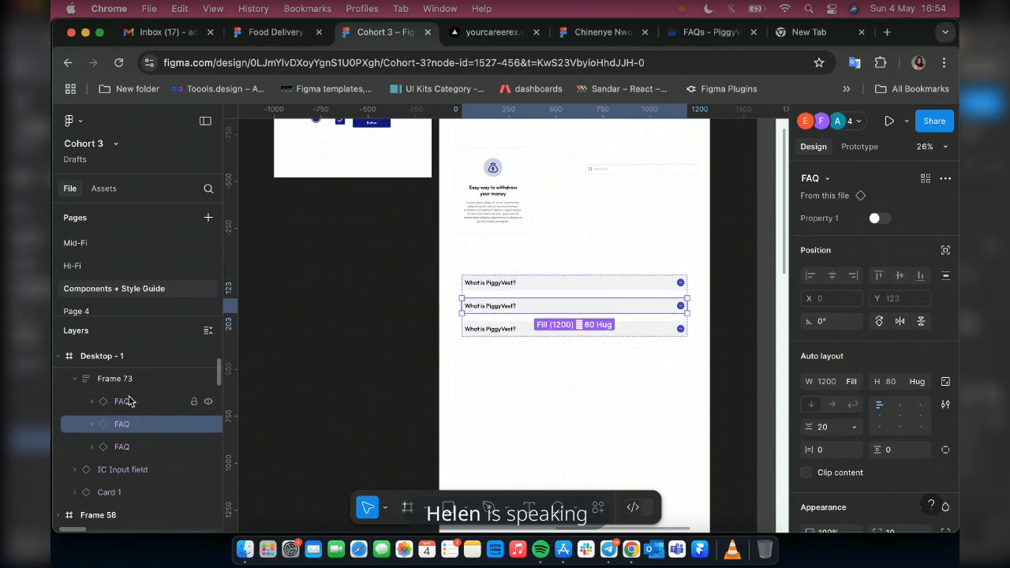
{"action": "key", "text": "super+d"}
{"action": "key", "text": "super+d"}
{"action": "key", "text": "super+d"}
{"action": "key", "text": "super+d"}
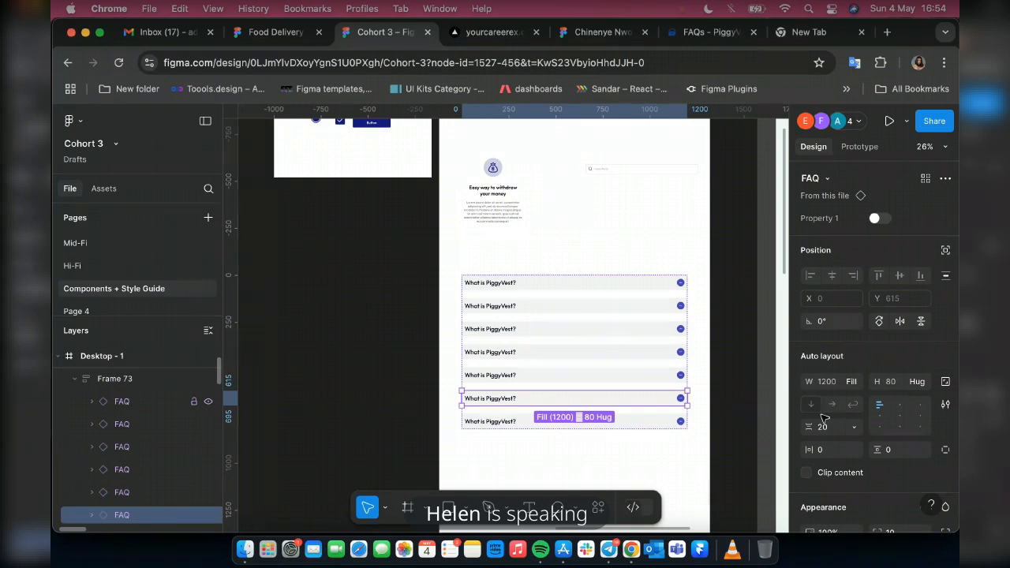
- Set the vertical gap between items in the FAQ auto layout frame to 20
{"action": "key", "text": "Escape"}
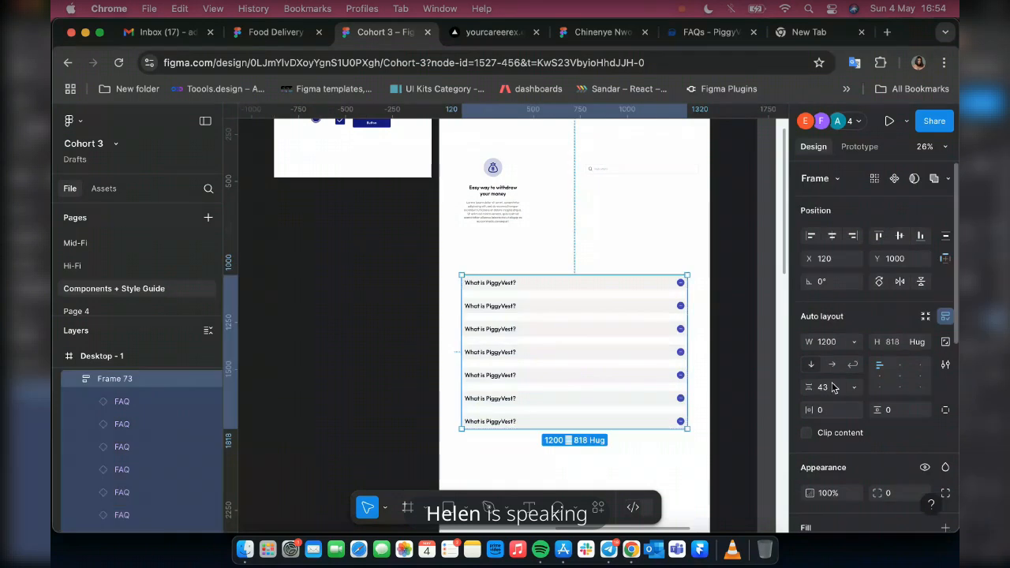
{"action": "left_click", "coordinate": [834, 386]}
{"action": "type", "text": "2"}
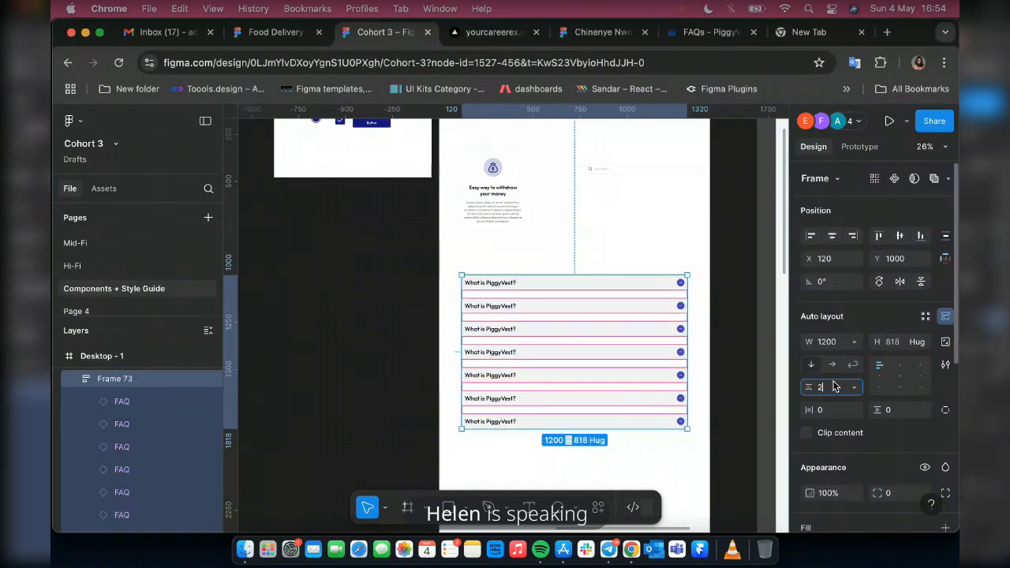
{"action": "type", "text": "0"}
{"action": "key", "text": "Return"}
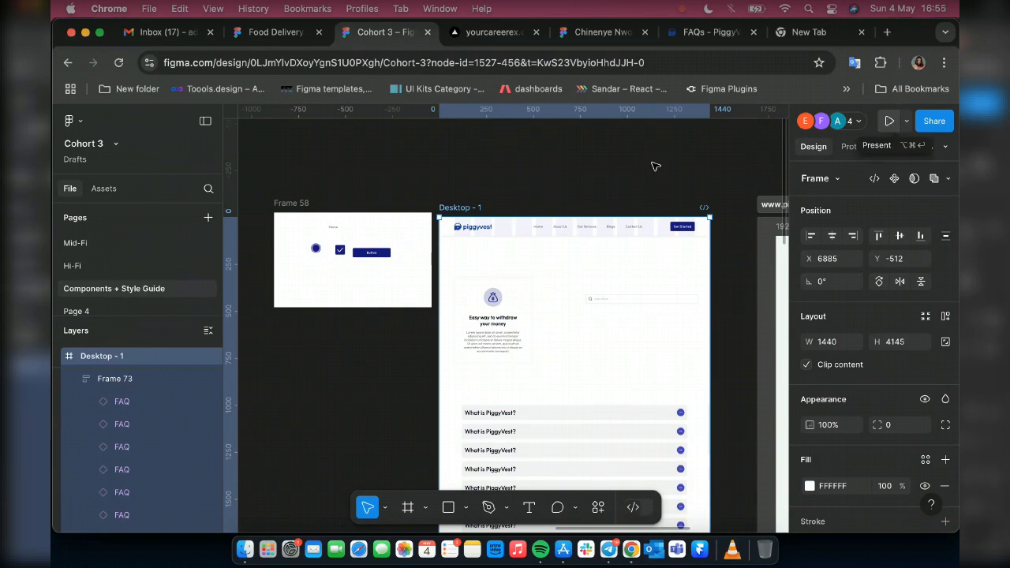
- Present the Desktop - 1 frame as a prototype and close the unneeded blank, PiggyVest FAQs and other design-file browser tabs
{"action": "left_click", "coordinate": [890, 122]}
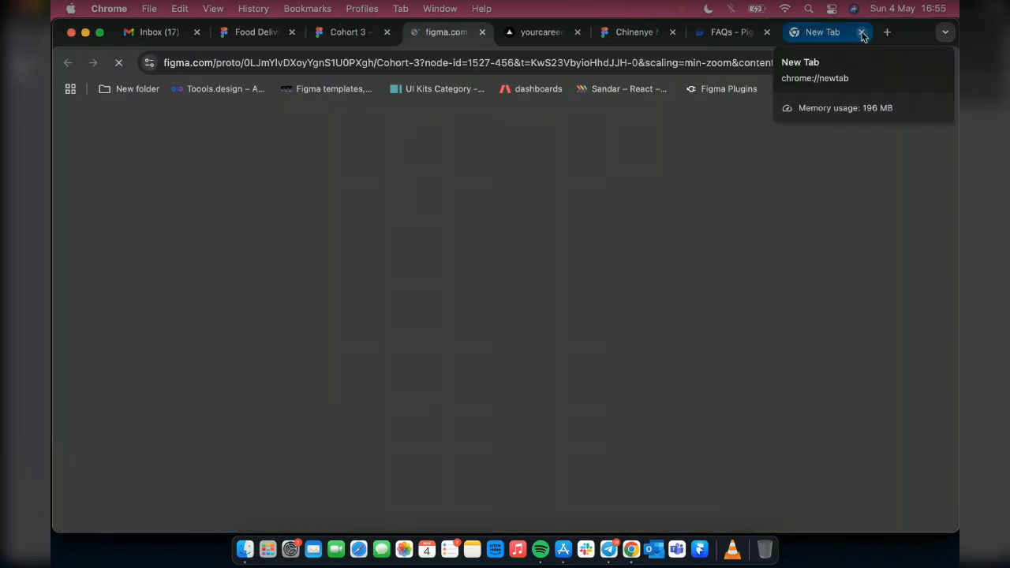
{"action": "left_click", "coordinate": [860, 35]}
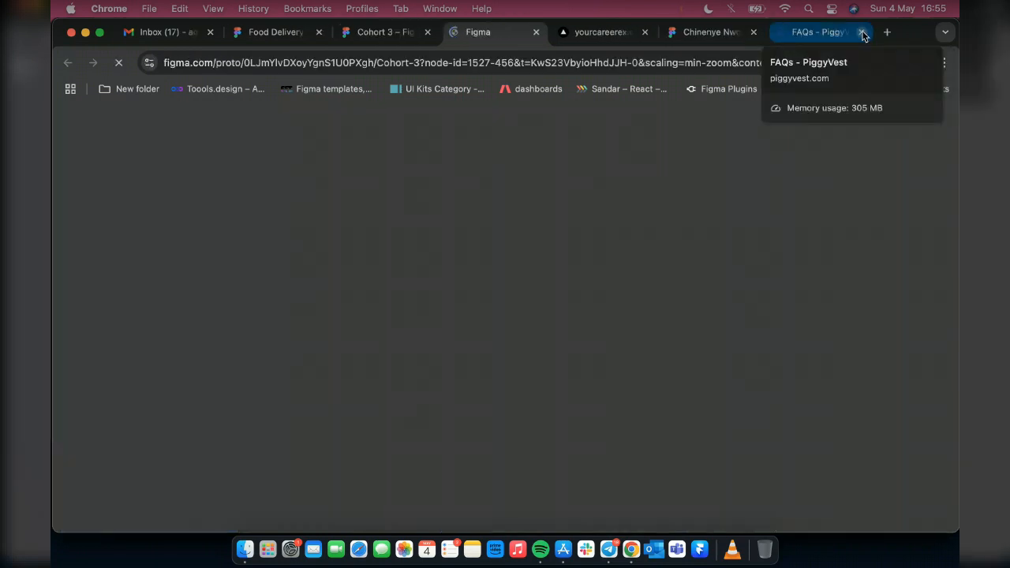
{"action": "left_click", "coordinate": [861, 32]}
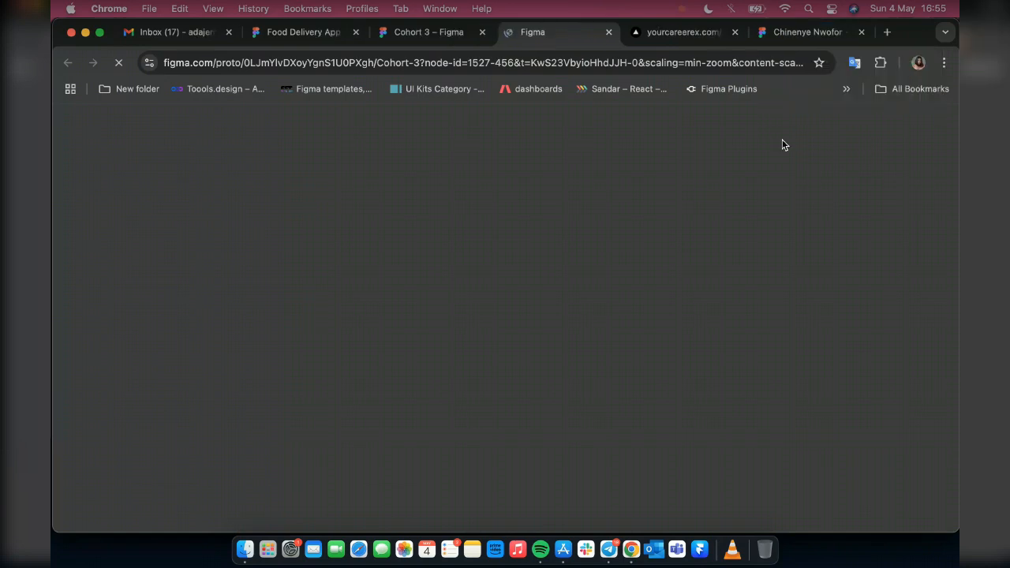
{"action": "left_click", "coordinate": [861, 32]}
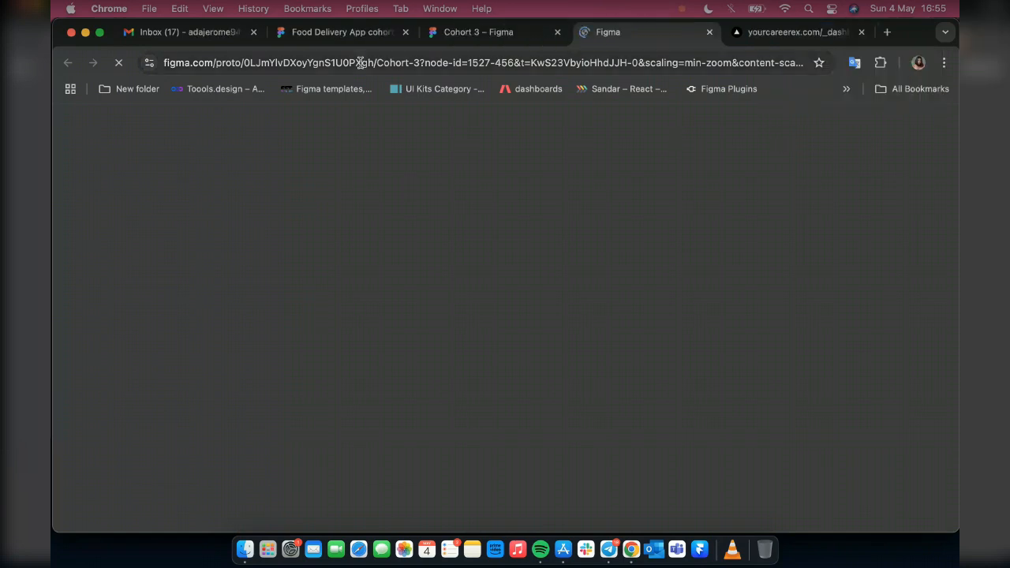
{"action": "left_click", "coordinate": [405, 31]}
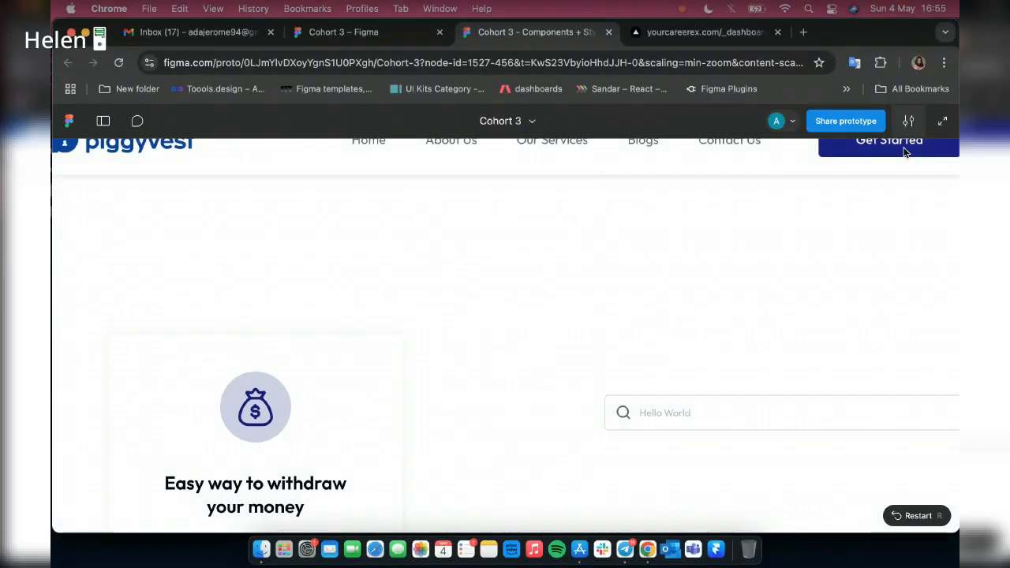
- Scale the prototype to Fit width and hide the presentation interface
{"action": "left_click", "coordinate": [908, 121]}
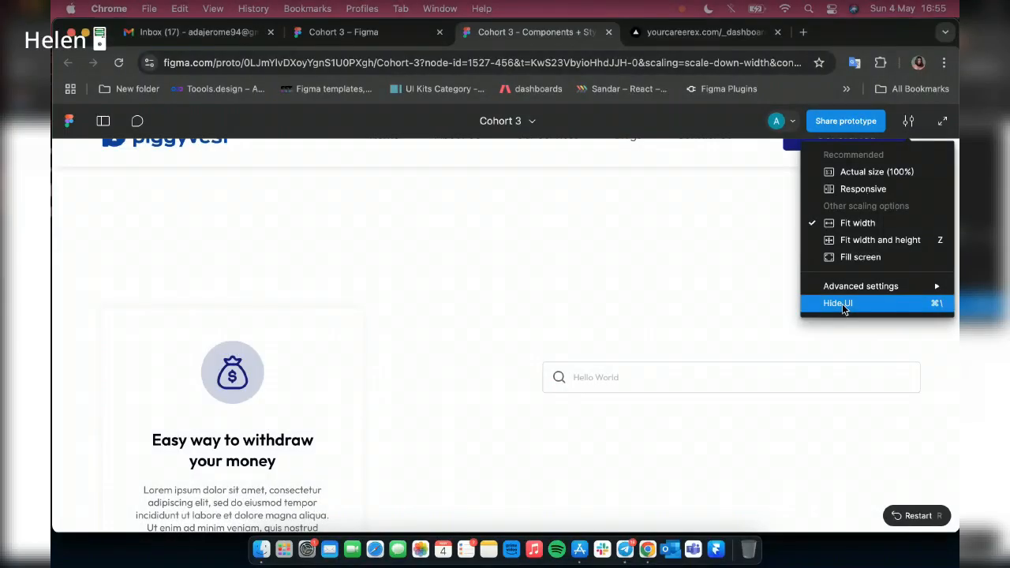
{"action": "left_click", "coordinate": [842, 303]}
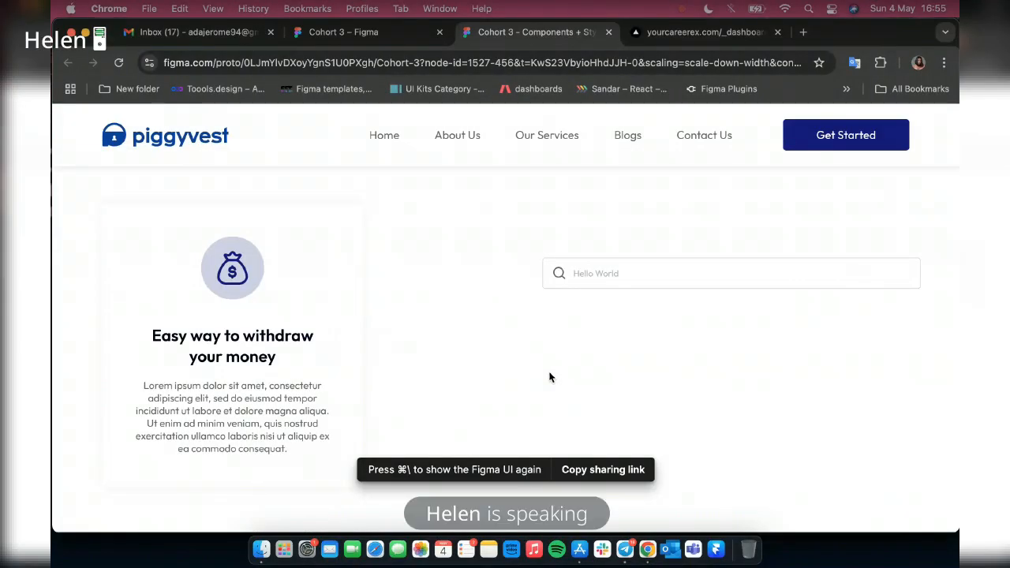
- Test the FAQ list in the prototype by toggling several question rows with their round minus and plus buttons
{"action": "scroll", "coordinate": [550, 377], "scroll_direction": "down", "scroll_amount": 3}
{"action": "scroll", "coordinate": [664, 377], "scroll_direction": "down", "scroll_amount": 5}
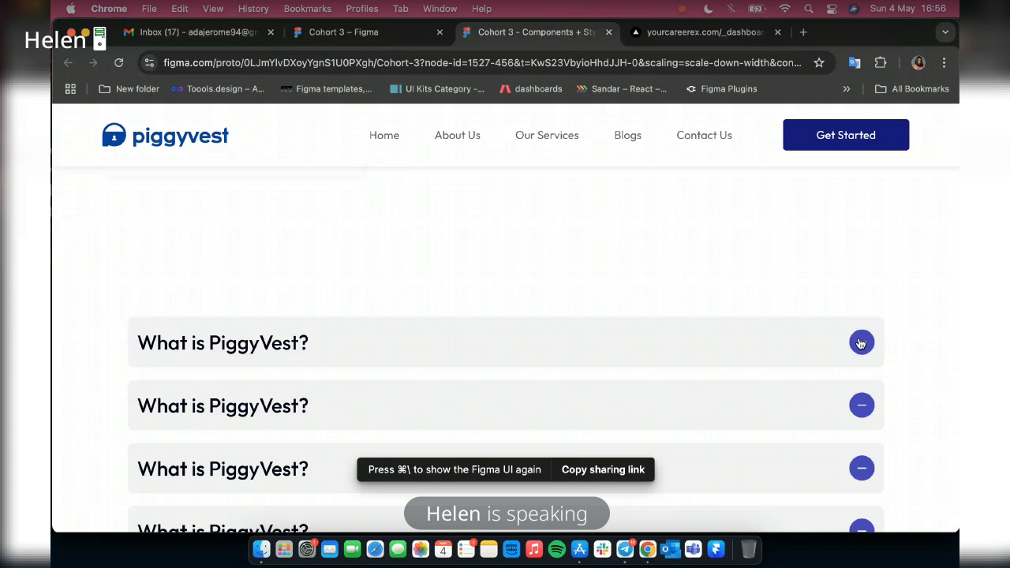
{"action": "left_click", "coordinate": [860, 343]}
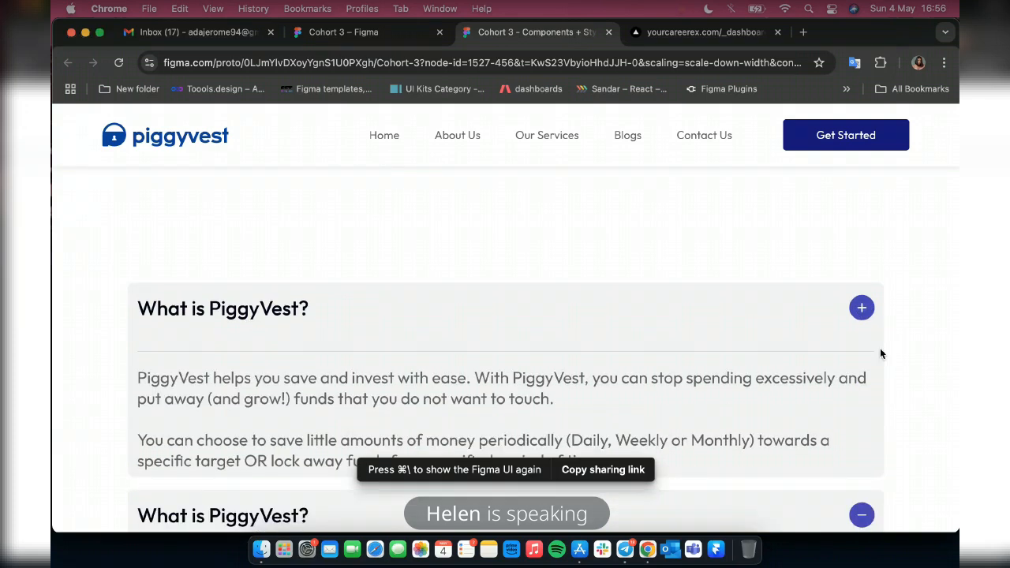
{"action": "scroll", "coordinate": [880, 348], "scroll_direction": "down", "scroll_amount": 1}
{"action": "left_click", "coordinate": [868, 485]}
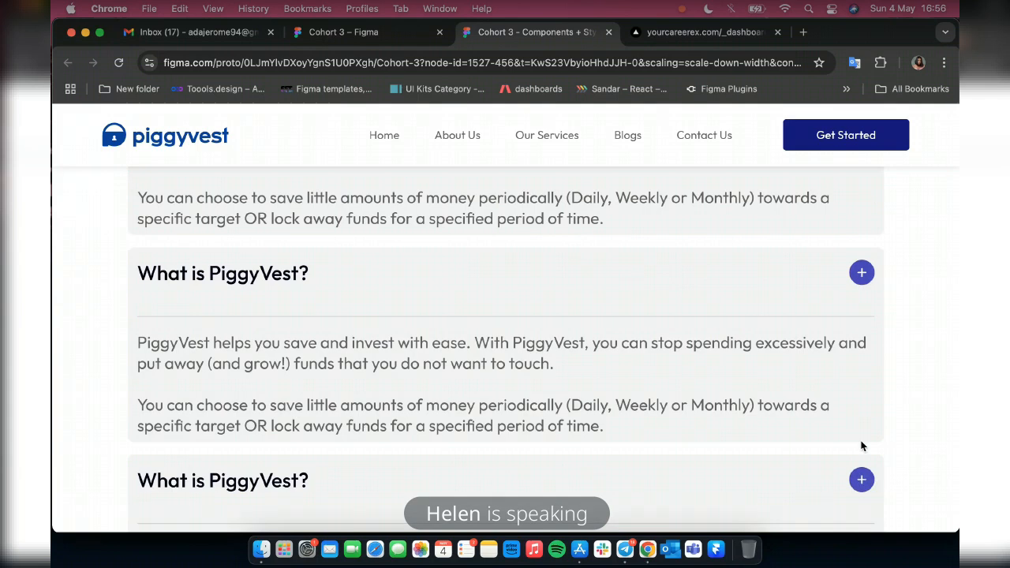
{"action": "scroll", "coordinate": [862, 441], "scroll_direction": "down", "scroll_amount": 1}
{"action": "left_click", "coordinate": [862, 431]}
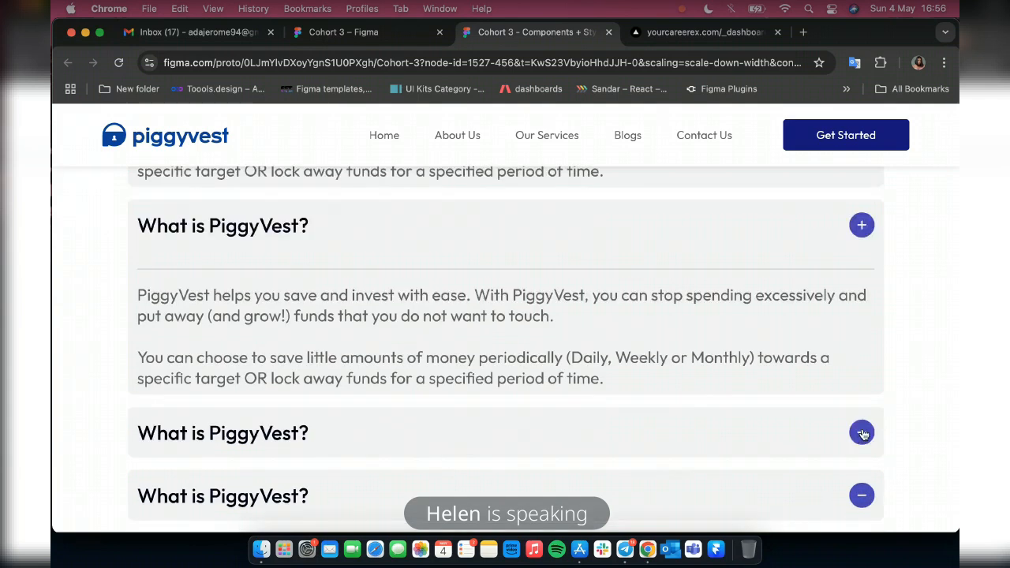
{"action": "scroll", "coordinate": [864, 432], "scroll_direction": "down", "scroll_amount": 1}
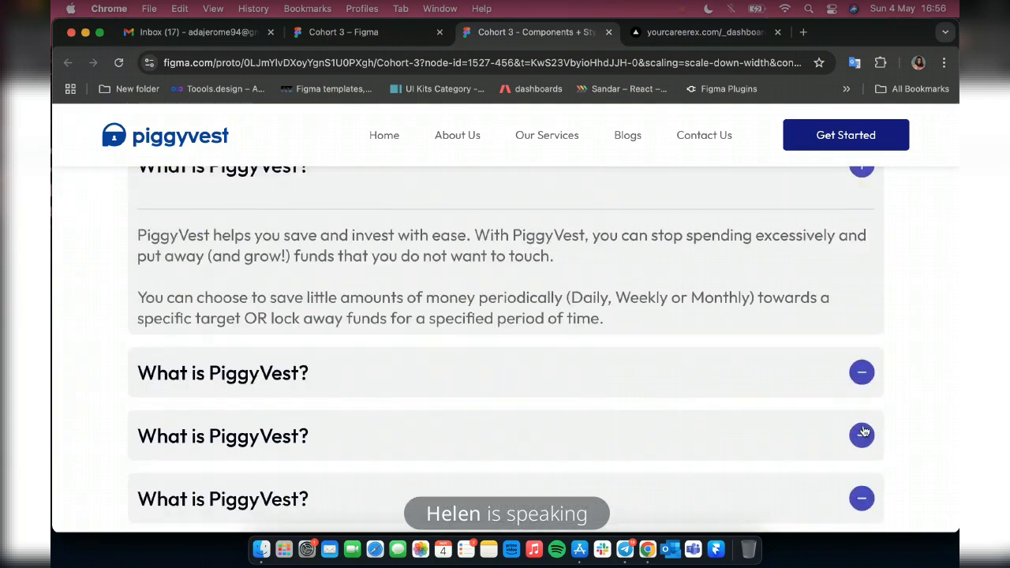
{"action": "scroll", "coordinate": [862, 433], "scroll_direction": "down", "scroll_amount": 1}
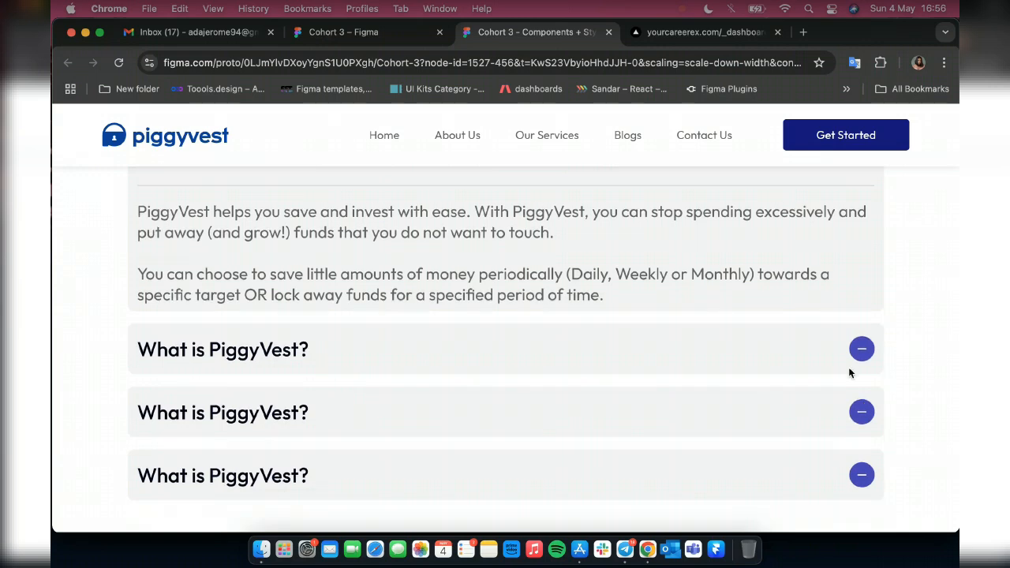
{"action": "left_click", "coordinate": [860, 354]}
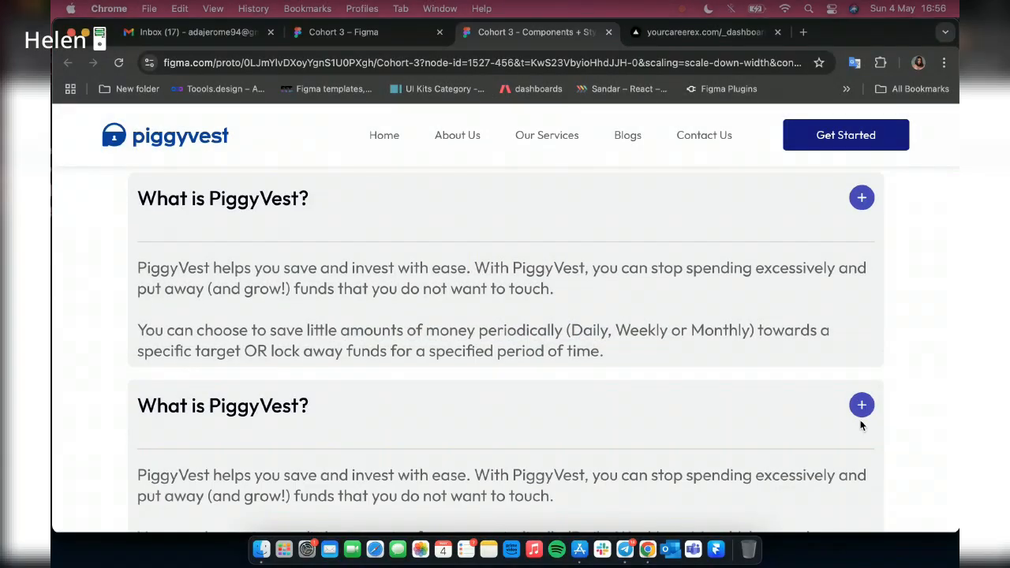
- Collapse the expanded PiggyVest questions one after another in the prototype to test closing, down to the last row
{"action": "left_click", "coordinate": [860, 420]}
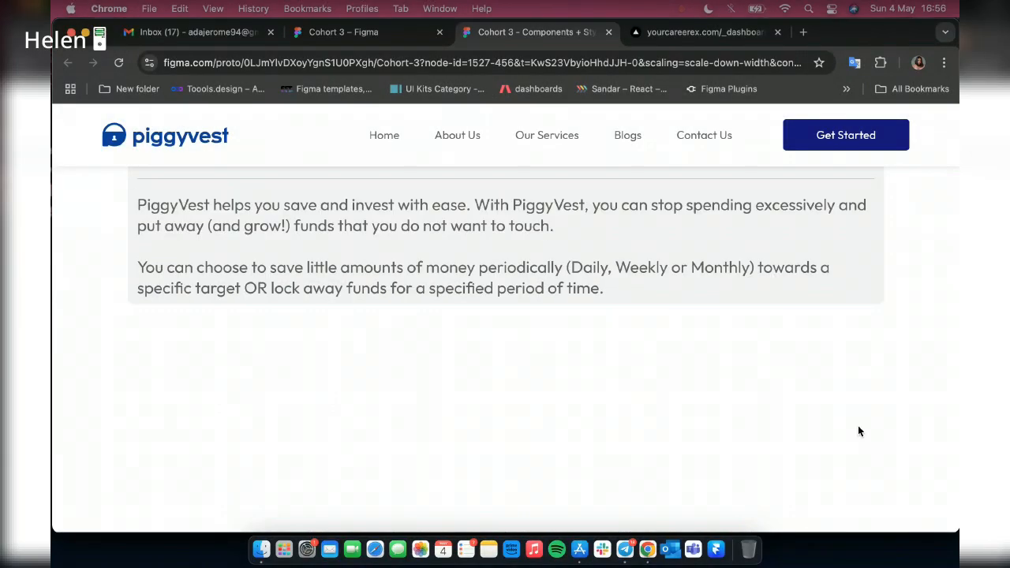
{"action": "scroll", "coordinate": [858, 426], "scroll_direction": "up", "scroll_amount": 6}
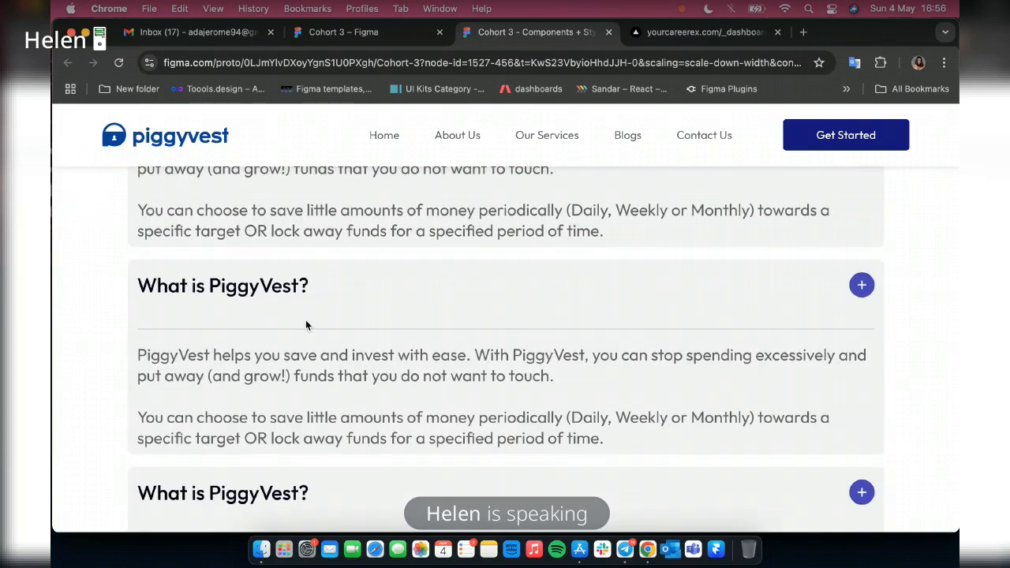
{"action": "scroll", "coordinate": [356, 355], "scroll_direction": "up", "scroll_amount": 3}
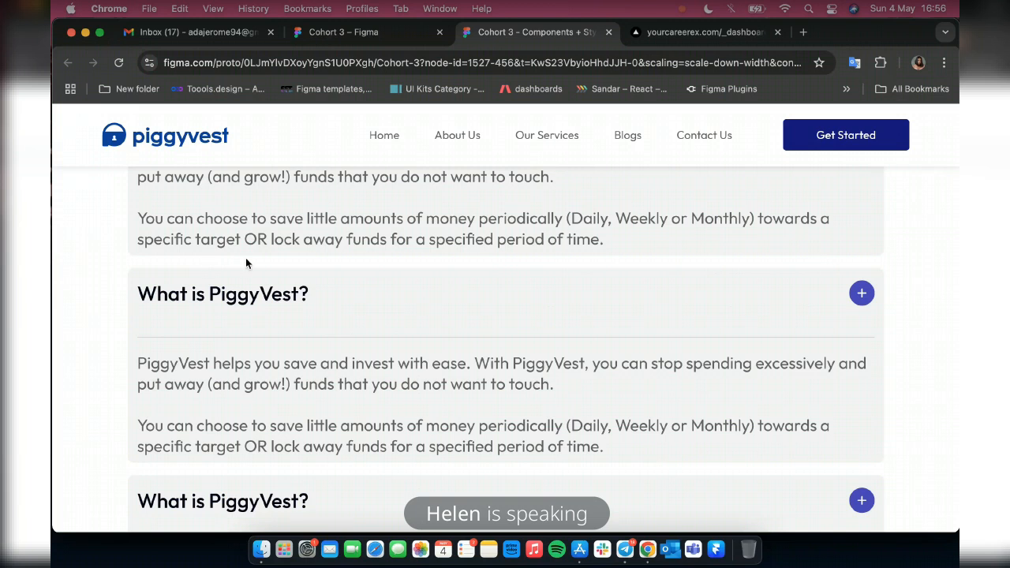
{"action": "scroll", "coordinate": [926, 298], "scroll_direction": "down", "scroll_amount": 1}
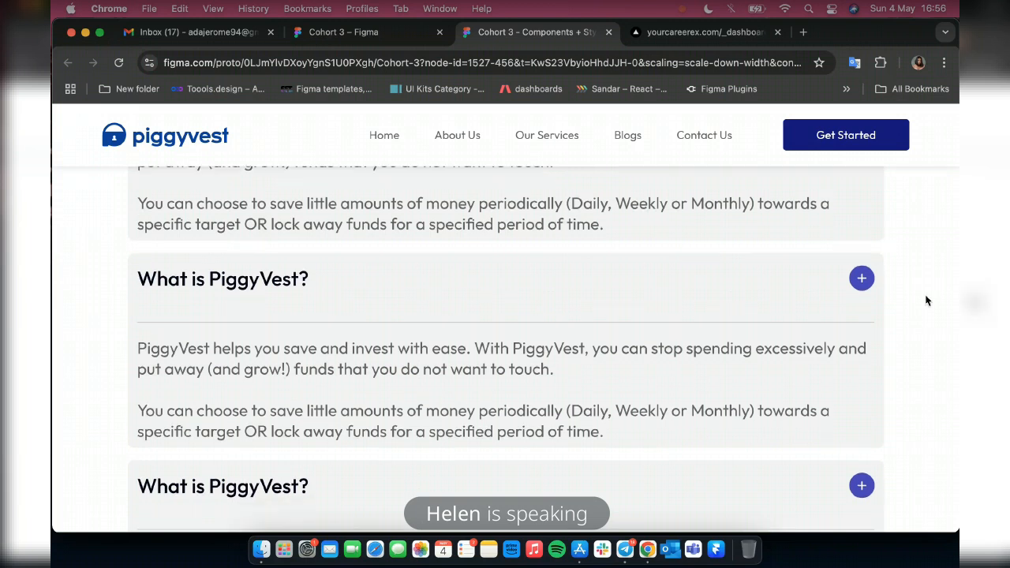
{"action": "left_click", "coordinate": [863, 281]}
{"action": "left_click", "coordinate": [864, 340]}
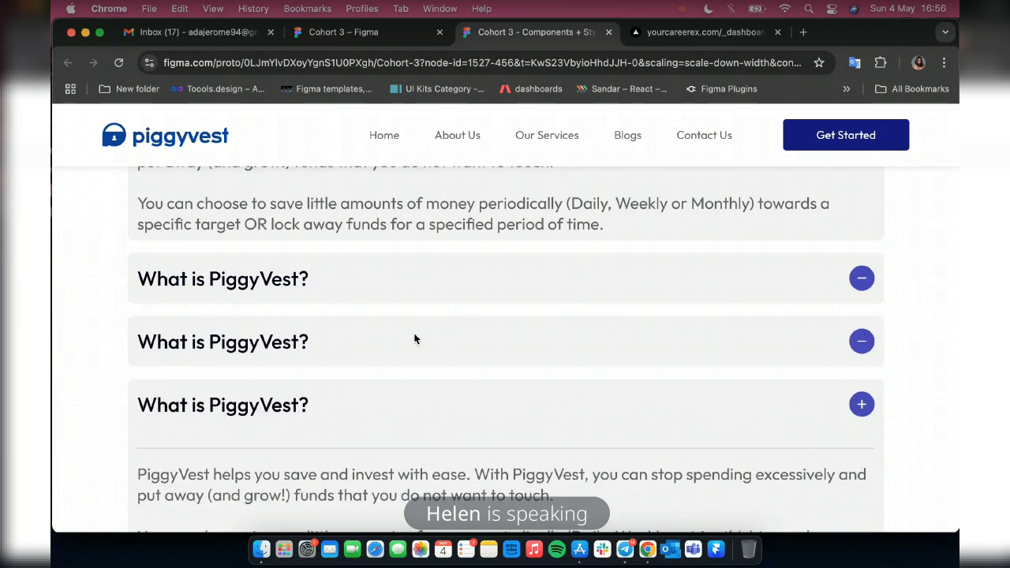
{"action": "scroll", "coordinate": [777, 414], "scroll_direction": "up", "scroll_amount": 1}
{"action": "scroll", "coordinate": [861, 360], "scroll_direction": "down", "scroll_amount": 4}
{"action": "left_click", "coordinate": [861, 361]}
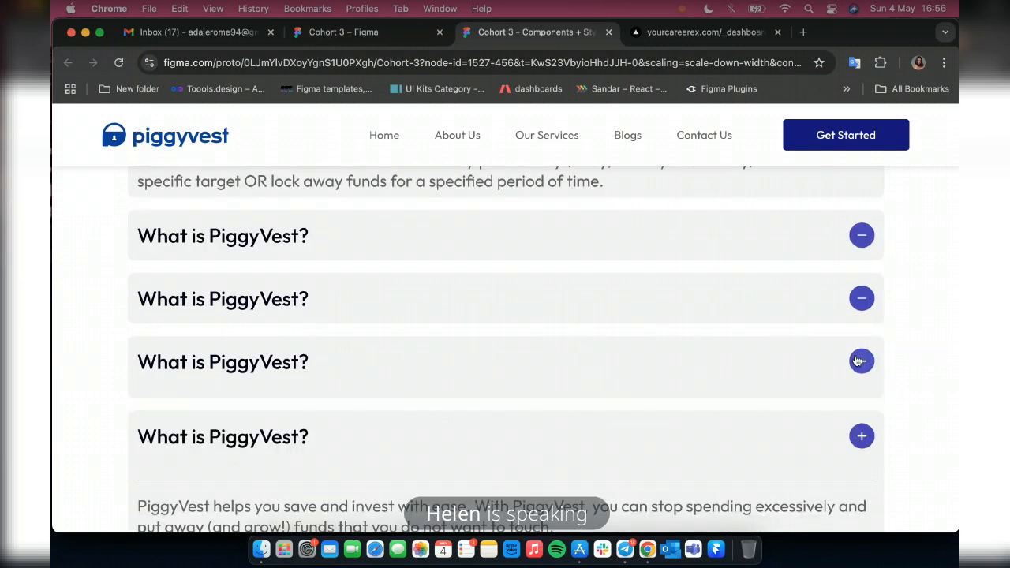
{"action": "scroll", "coordinate": [372, 353], "scroll_direction": "down", "scroll_amount": 4}
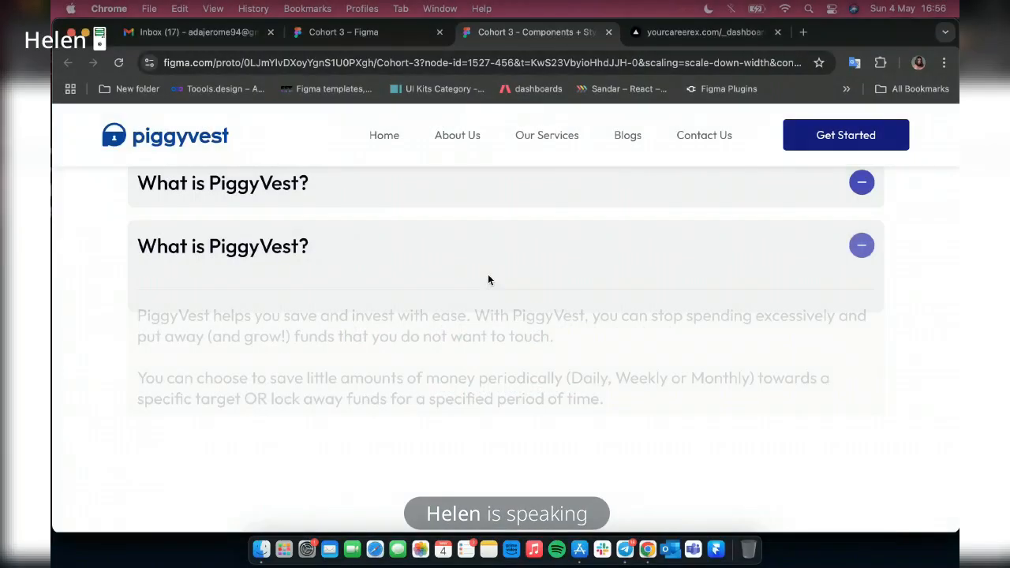
- Reopen two neighbouring collapsed questions in the prototype to test how the rows below shift
{"action": "scroll", "coordinate": [488, 274], "scroll_direction": "up", "scroll_amount": 4}
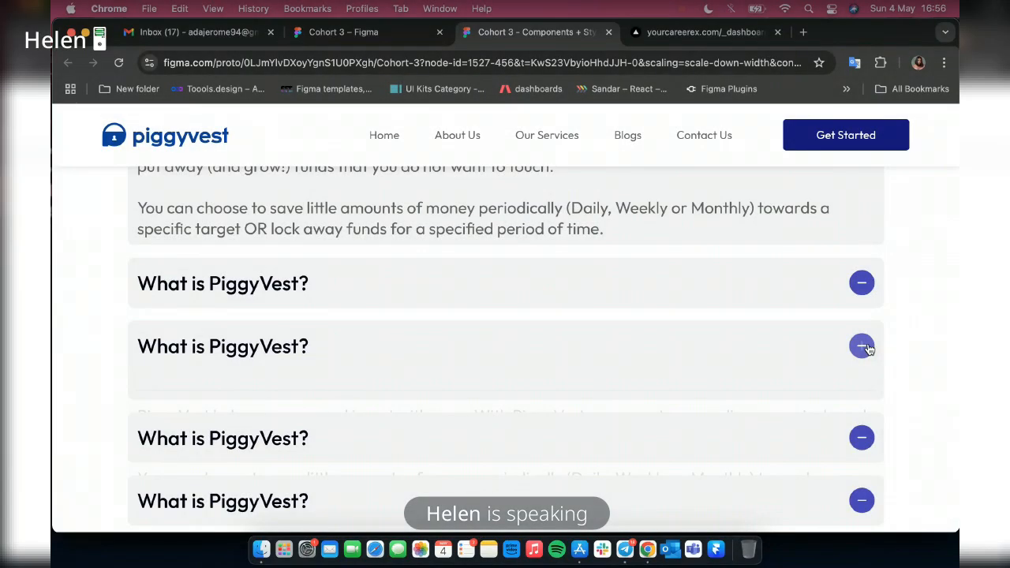
{"action": "left_click", "coordinate": [862, 346]}
{"action": "scroll", "coordinate": [880, 353], "scroll_direction": "up", "scroll_amount": 1}
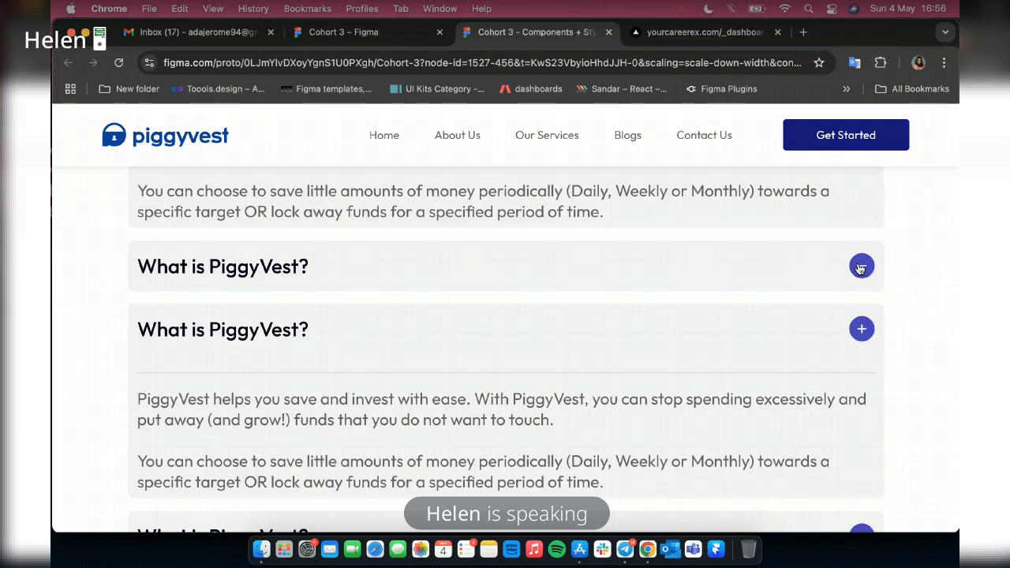
{"action": "left_click", "coordinate": [861, 266]}
{"action": "scroll", "coordinate": [339, 359], "scroll_direction": "up", "scroll_amount": 1}
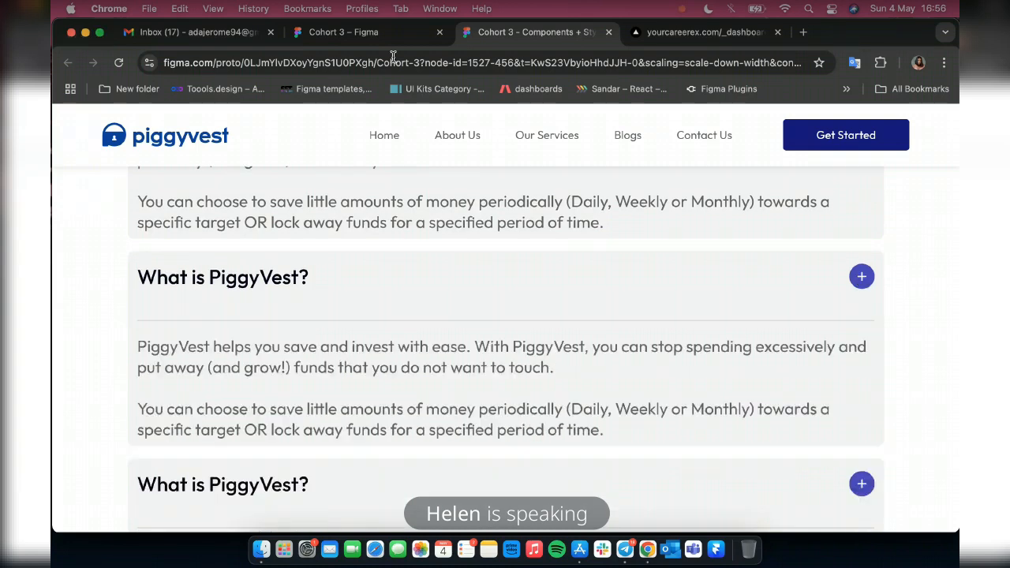
- Return to the Cohort 3 design file and hide the interface to show Desktop - 1 beside the 1920w light reference page
{"action": "left_click", "coordinate": [371, 31]}
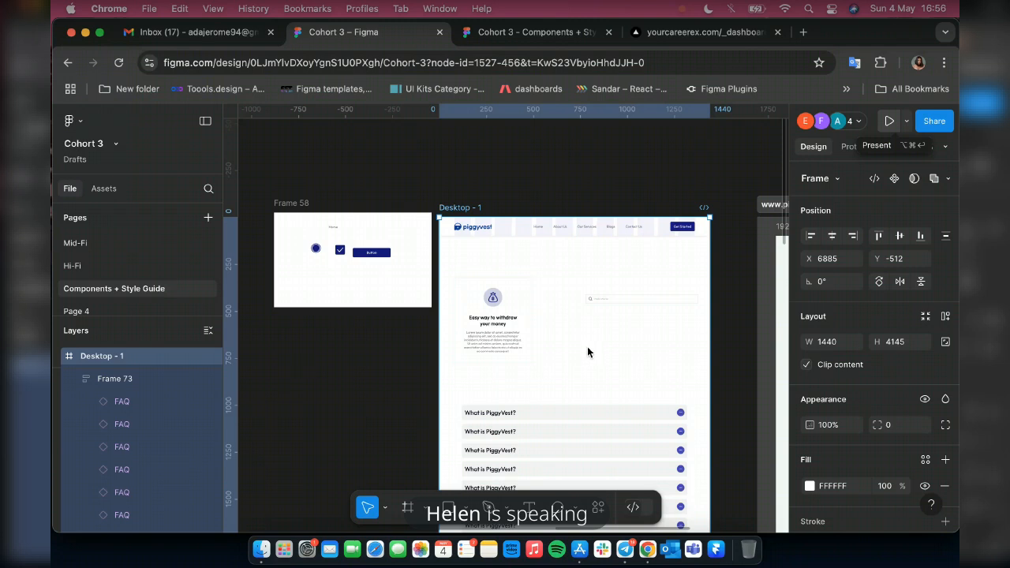
{"action": "scroll", "coordinate": [590, 348], "scroll_direction": "down", "scroll_amount": 3}
{"action": "scroll", "coordinate": [590, 348], "scroll_direction": "down", "scroll_amount": 3}
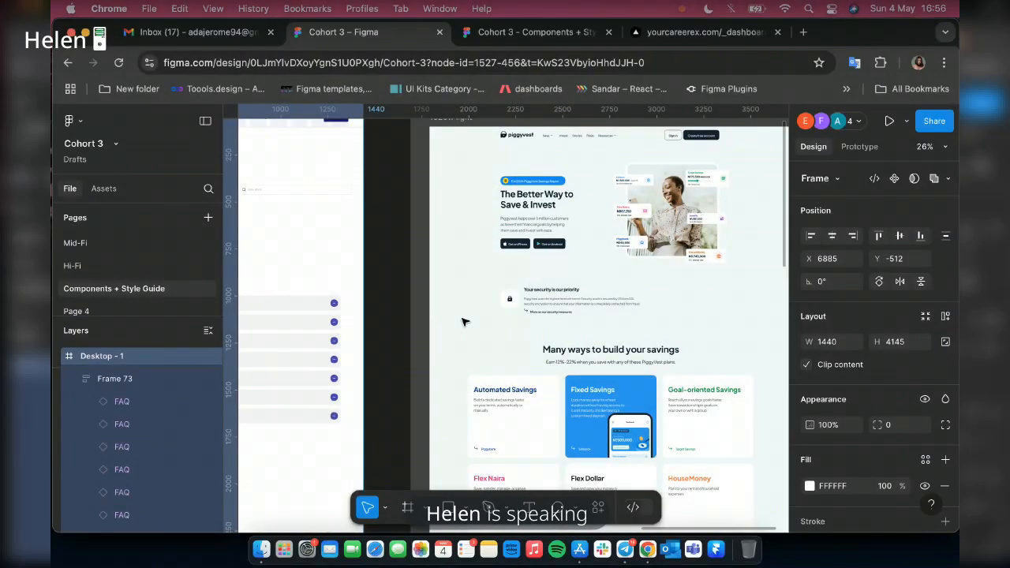
{"action": "key", "text": "super+backslash"}
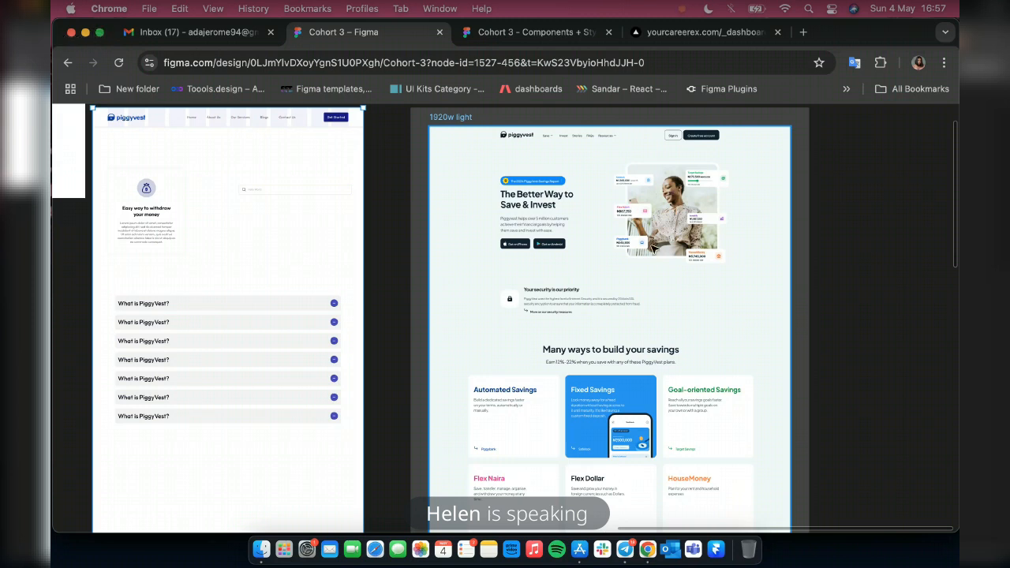
- Examine the sections of the 1920w light PiggyVest reference page from the hero down to the footer
{"action": "scroll", "coordinate": [653, 247], "scroll_direction": "down", "scroll_amount": 5}
{"action": "scroll", "coordinate": [653, 248], "scroll_direction": "left", "scroll_amount": 2}
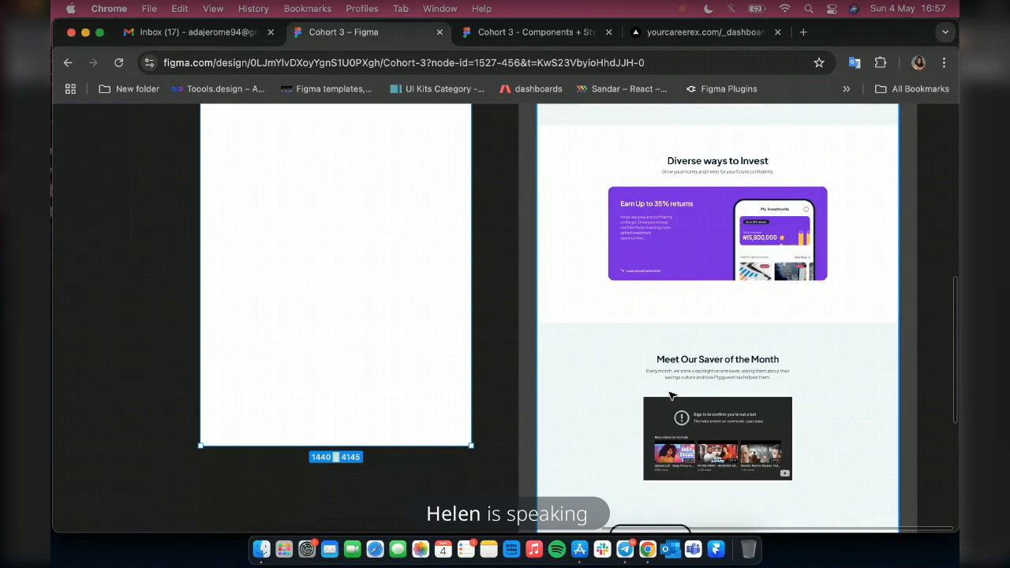
{"action": "scroll", "coordinate": [672, 396], "scroll_direction": "down", "scroll_amount": 1}
{"action": "scroll", "coordinate": [752, 393], "scroll_direction": "down", "scroll_amount": 5}
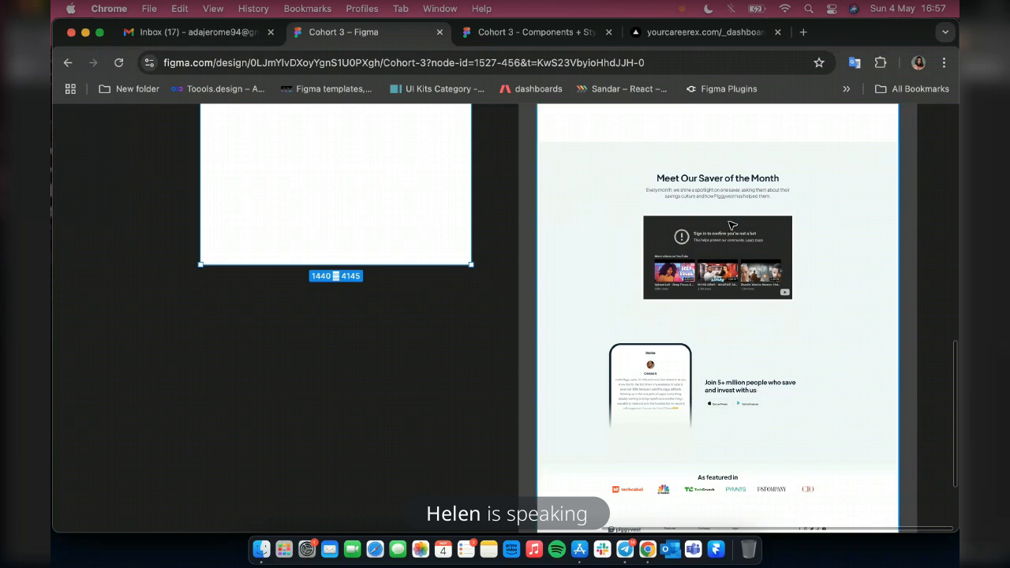
{"action": "scroll", "coordinate": [694, 331], "scroll_direction": "down", "scroll_amount": 1}
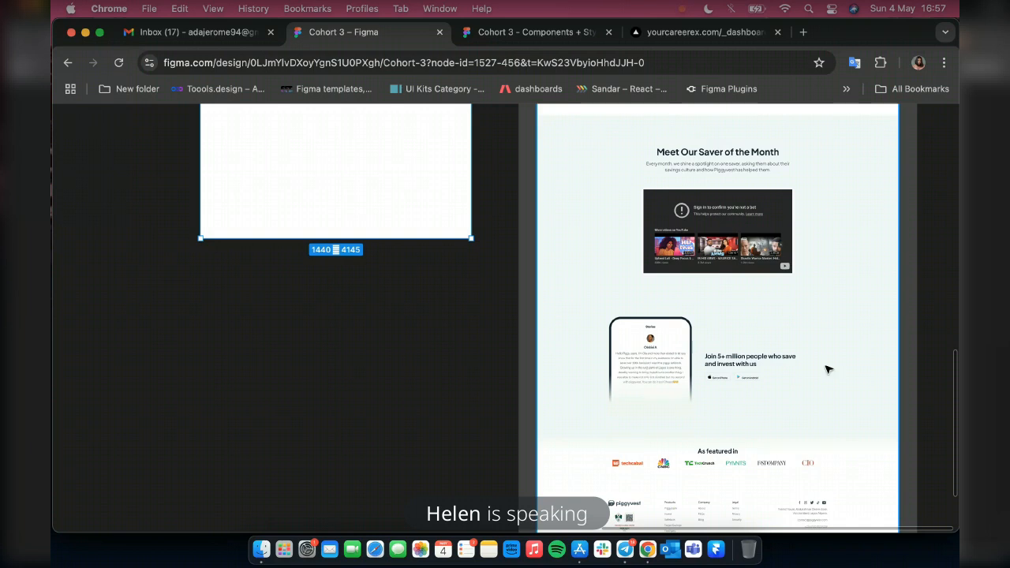
{"action": "scroll", "coordinate": [791, 495], "scroll_direction": "down", "scroll_amount": 3}
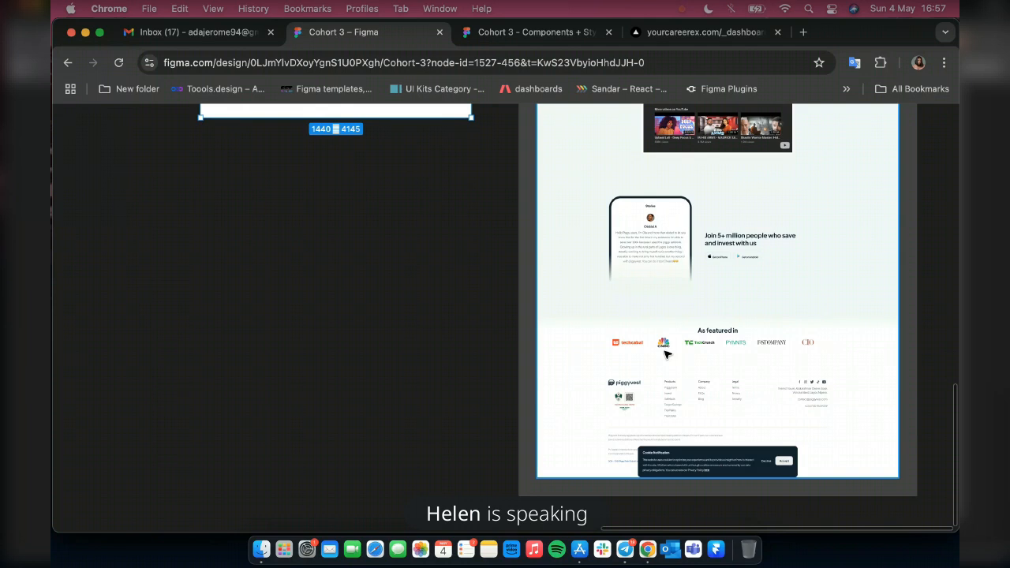
{"action": "scroll", "coordinate": [709, 375], "scroll_direction": "up", "scroll_amount": 3}
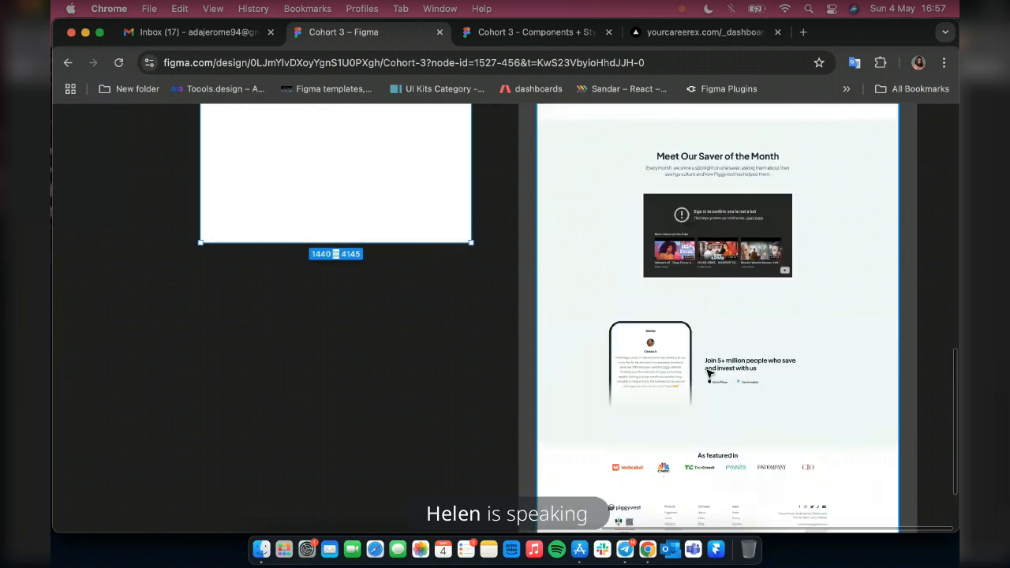
{"action": "scroll", "coordinate": [708, 375], "scroll_direction": "up", "scroll_amount": 3}
{"action": "scroll", "coordinate": [625, 132], "scroll_direction": "up", "scroll_amount": 6}
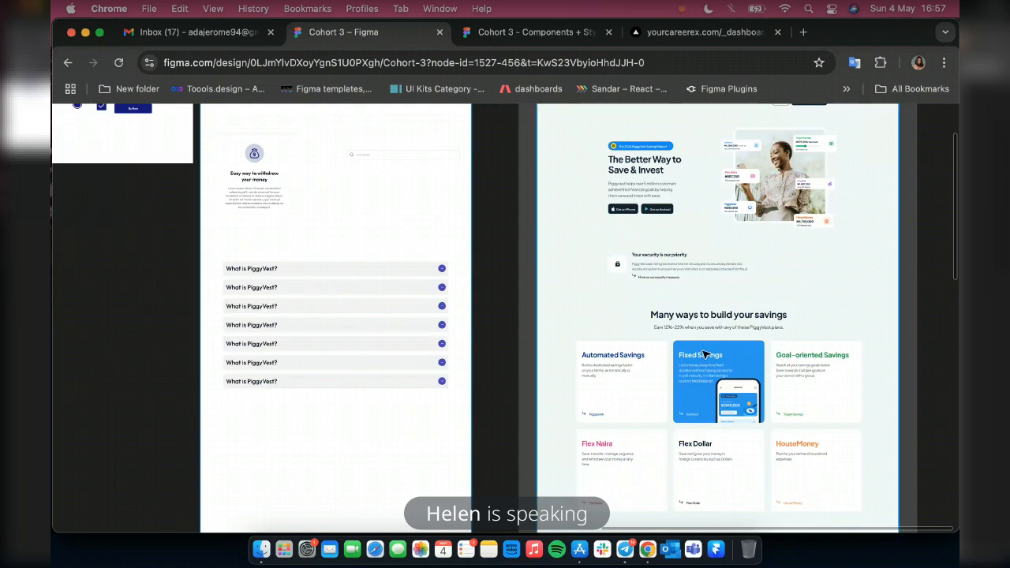
{"action": "scroll", "coordinate": [649, 291], "scroll_direction": "up", "scroll_amount": 2}
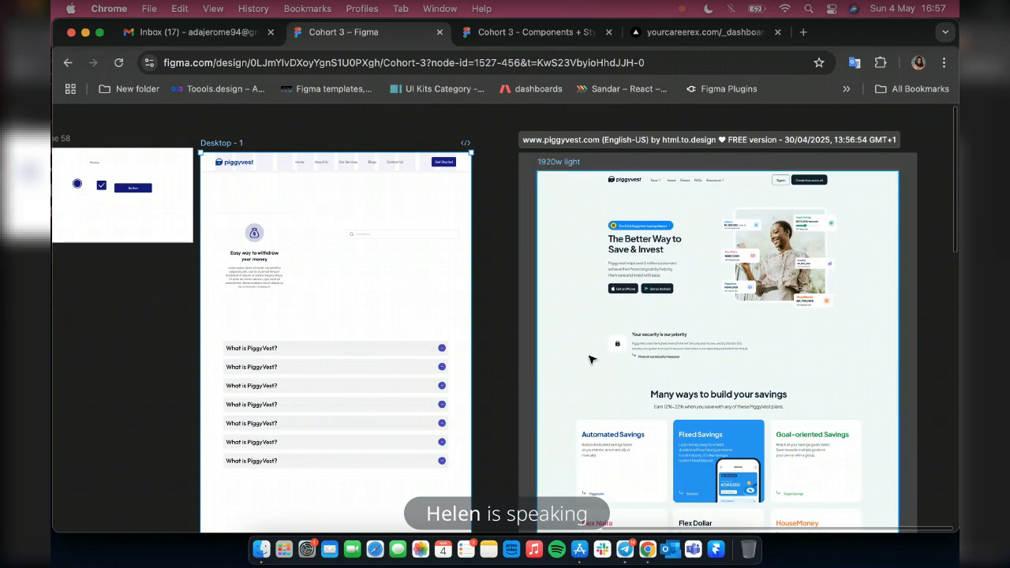
- Compare the reference page's savings, investment and Saver of the Month sections with the content of Desktop - 1
{"action": "scroll", "coordinate": [600, 363], "scroll_direction": "down", "scroll_amount": 5}
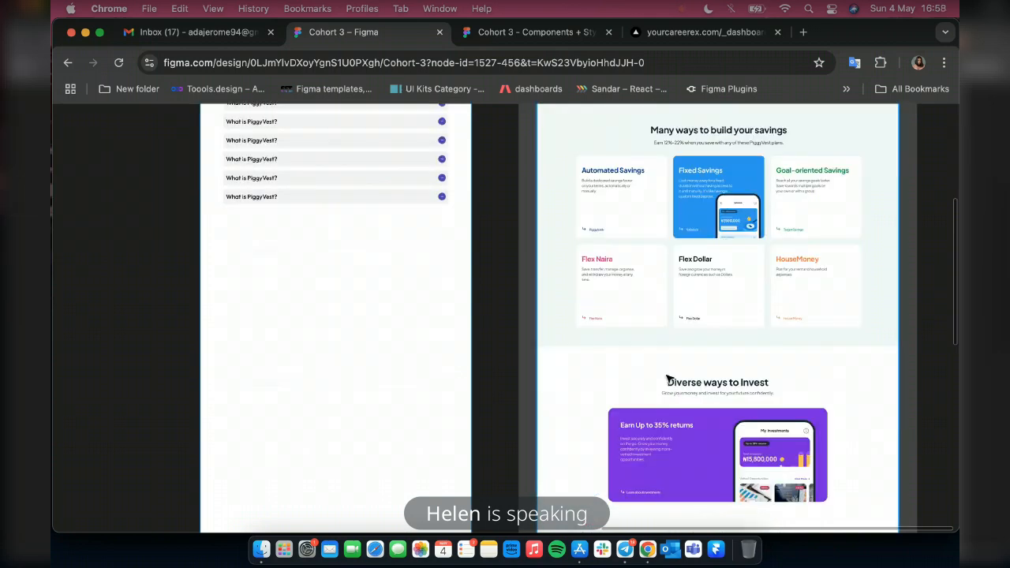
{"action": "scroll", "coordinate": [675, 398], "scroll_direction": "down", "scroll_amount": 3}
{"action": "scroll", "coordinate": [712, 447], "scroll_direction": "down", "scroll_amount": 4}
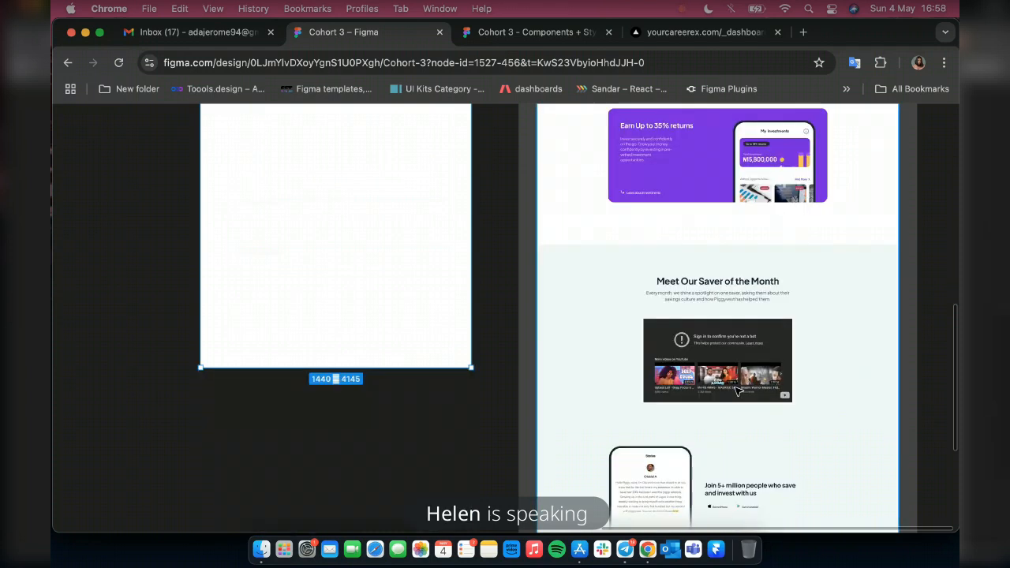
{"action": "scroll", "coordinate": [709, 341], "scroll_direction": "up", "scroll_amount": 12}
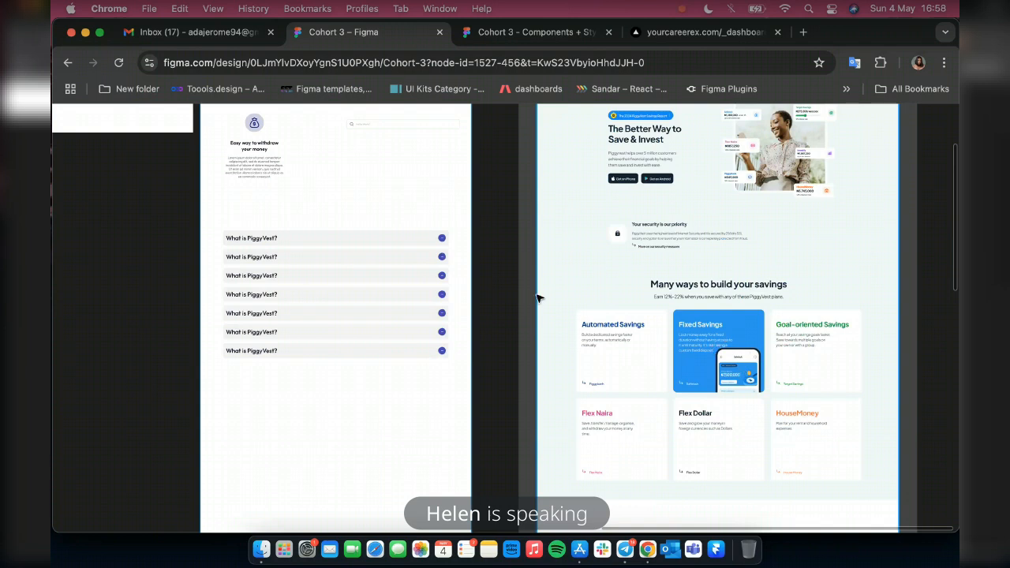
{"action": "scroll", "coordinate": [536, 298], "scroll_direction": "left", "scroll_amount": 5}
{"action": "scroll", "coordinate": [537, 298], "scroll_direction": "left", "scroll_amount": 5}
{"action": "scroll", "coordinate": [537, 297], "scroll_direction": "down", "scroll_amount": 3}
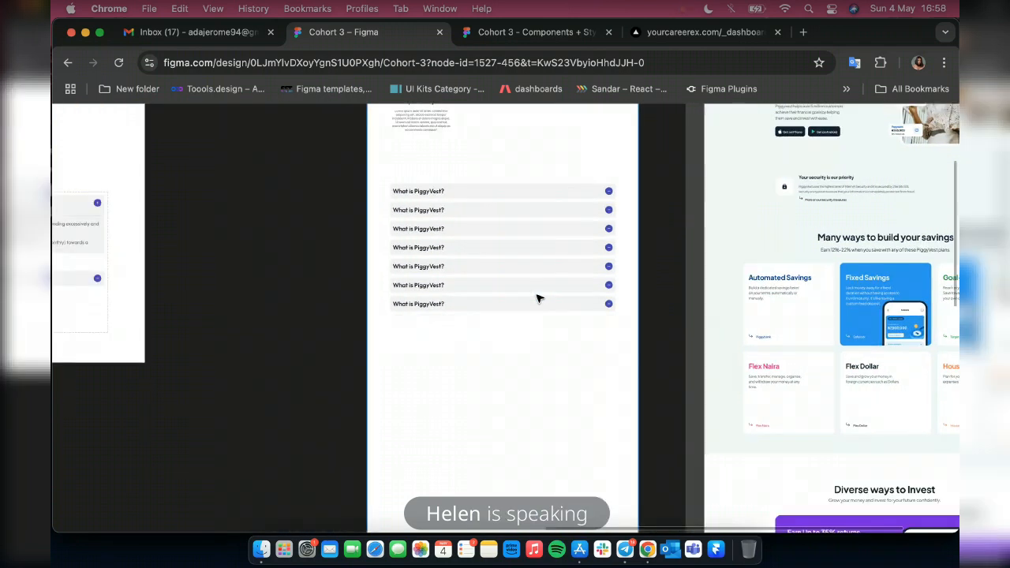
{"action": "scroll", "coordinate": [536, 298], "scroll_direction": "up", "scroll_amount": 4}
{"action": "scroll", "coordinate": [537, 298], "scroll_direction": "left", "scroll_amount": 2}
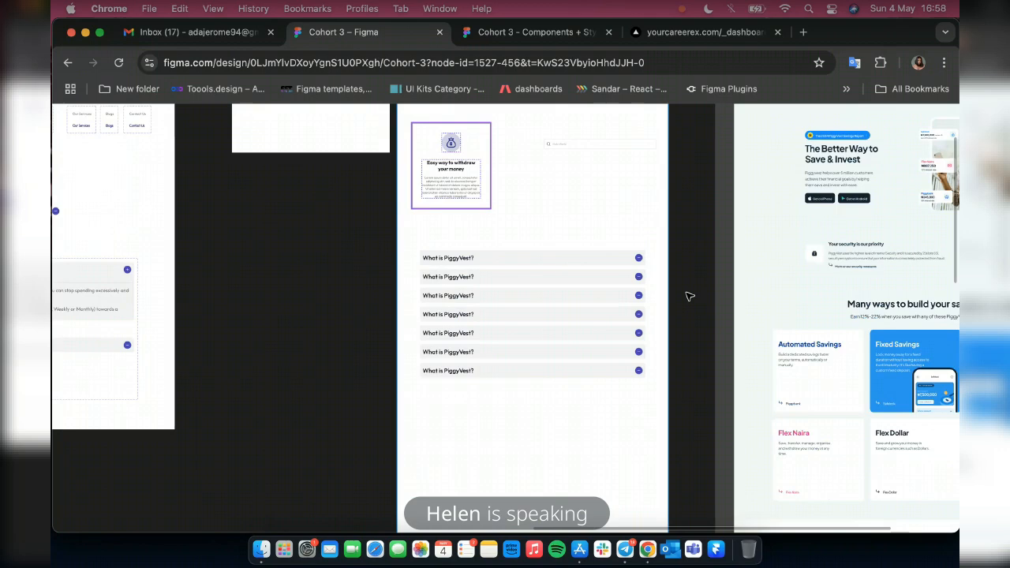
{"action": "scroll", "coordinate": [689, 296], "scroll_direction": "right", "scroll_amount": 10}
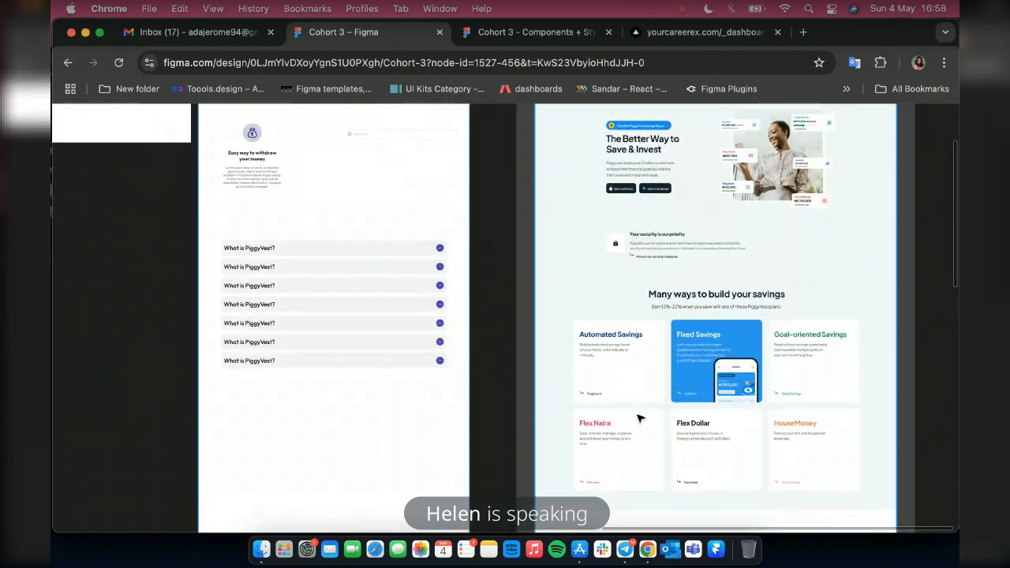
{"action": "scroll", "coordinate": [639, 418], "scroll_direction": "down", "scroll_amount": 5}
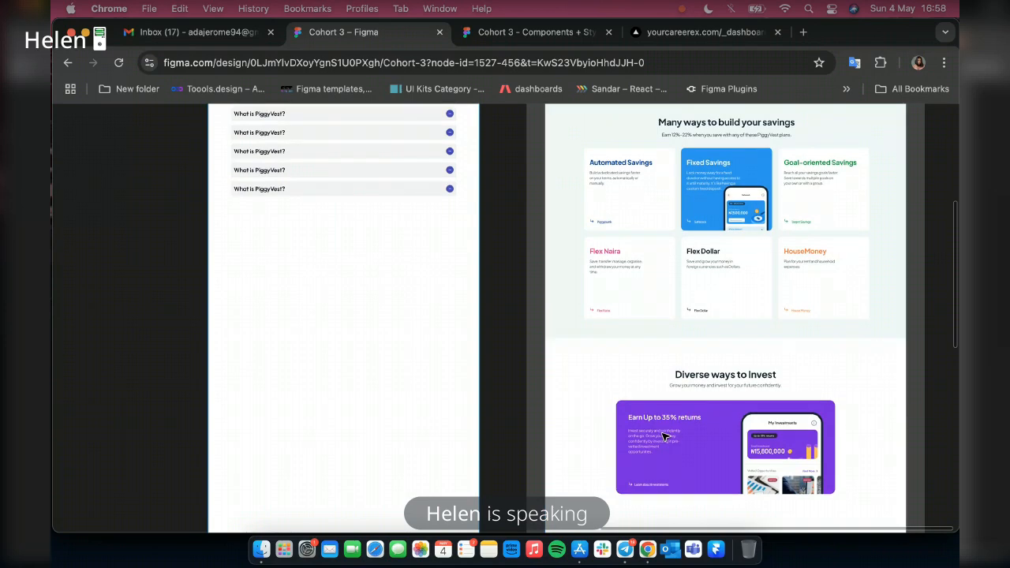
{"action": "scroll", "coordinate": [665, 436], "scroll_direction": "down", "scroll_amount": 4}
{"action": "scroll", "coordinate": [665, 436], "scroll_direction": "up", "scroll_amount": 5}
{"action": "scroll", "coordinate": [665, 436], "scroll_direction": "right", "scroll_amount": 3}
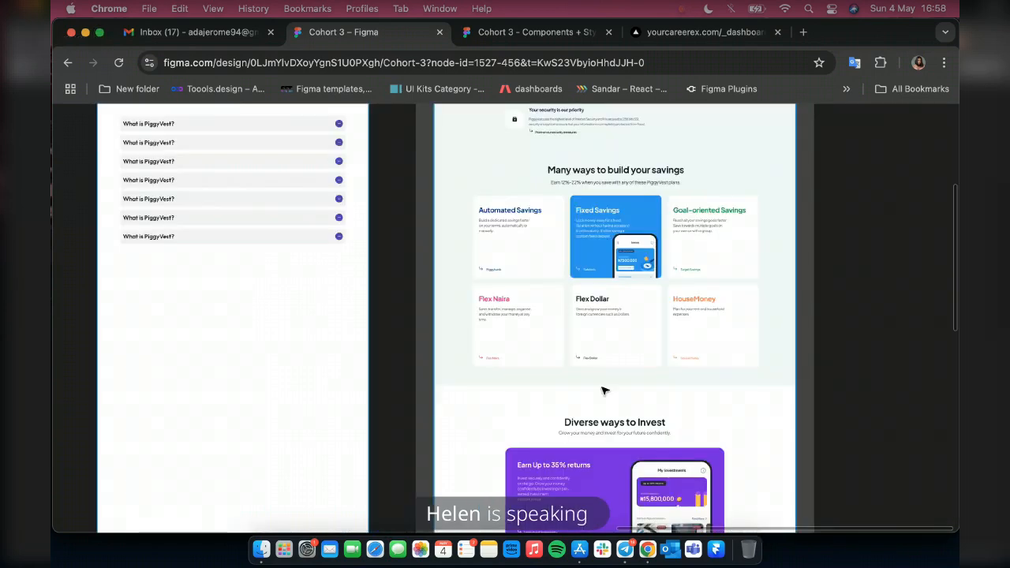
{"action": "scroll", "coordinate": [587, 410], "scroll_direction": "down", "scroll_amount": 5}
{"action": "scroll", "coordinate": [587, 410], "scroll_direction": "left", "scroll_amount": 2}
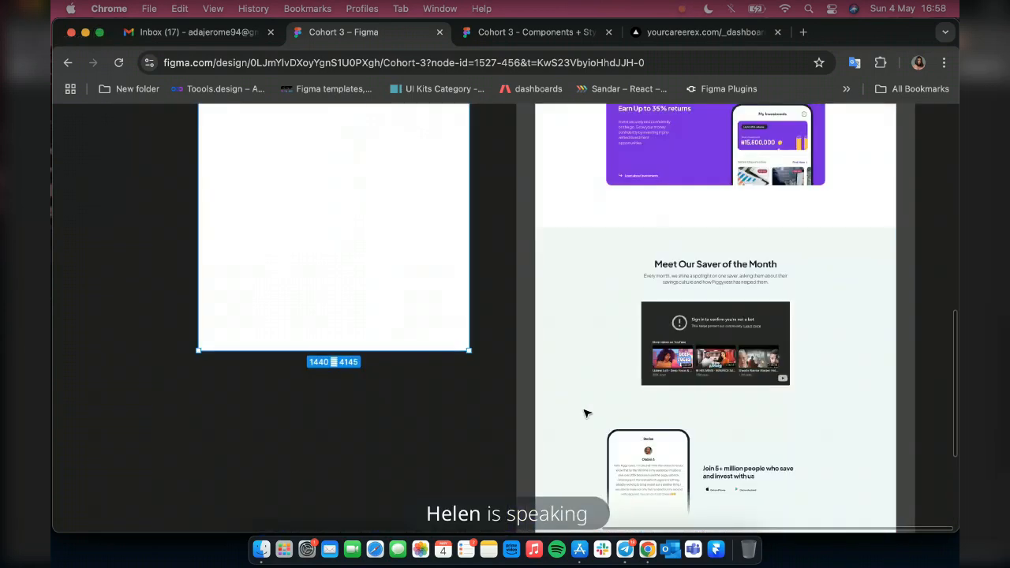
{"action": "scroll", "coordinate": [587, 412], "scroll_direction": "up", "scroll_amount": 3}
{"action": "scroll", "coordinate": [587, 412], "scroll_direction": "left", "scroll_amount": 1}
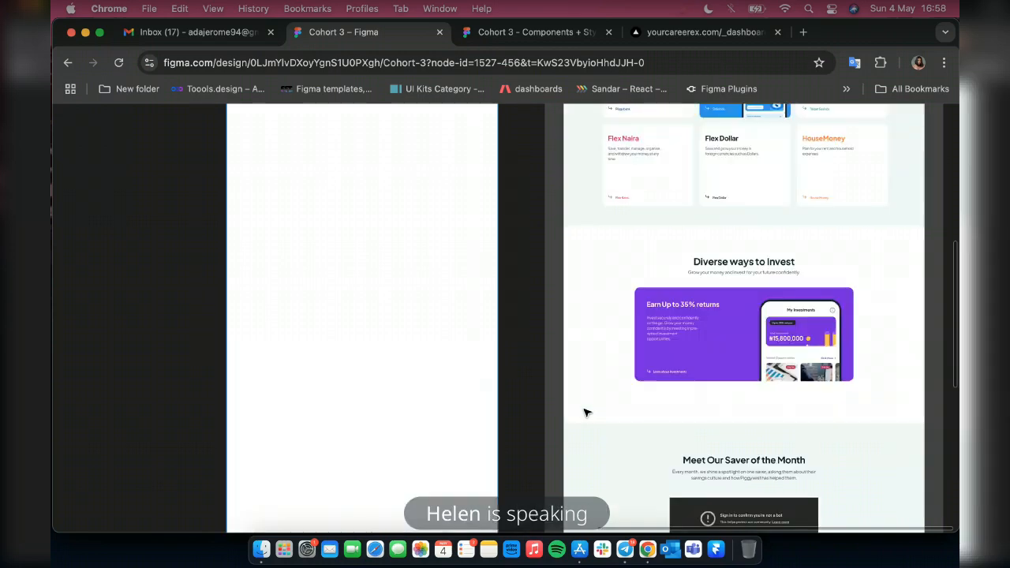
{"action": "scroll", "coordinate": [586, 412], "scroll_direction": "up", "scroll_amount": 3}
{"action": "scroll", "coordinate": [586, 412], "scroll_direction": "right", "scroll_amount": 1}
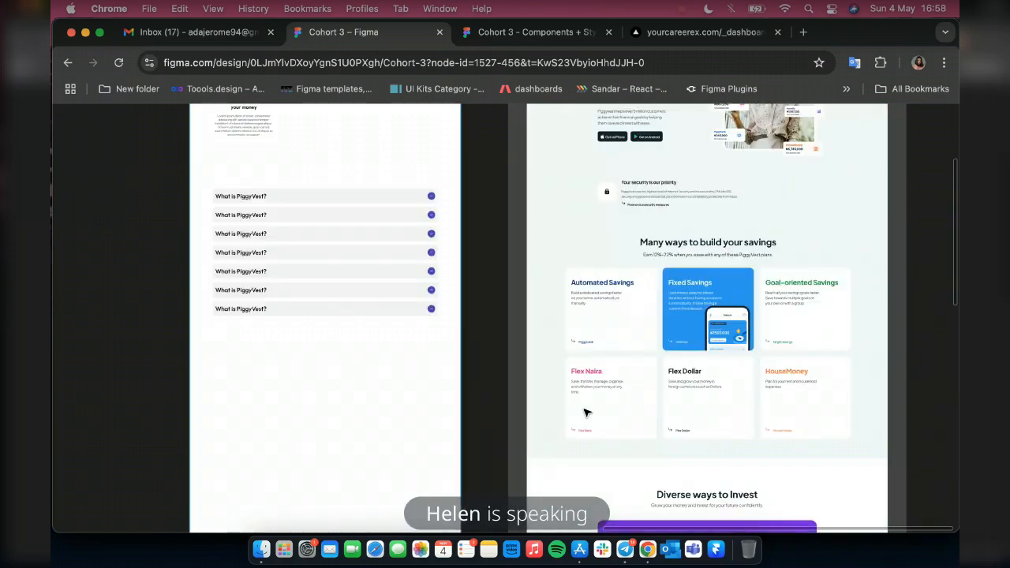
{"action": "scroll", "coordinate": [586, 412], "scroll_direction": "up", "scroll_amount": 3}
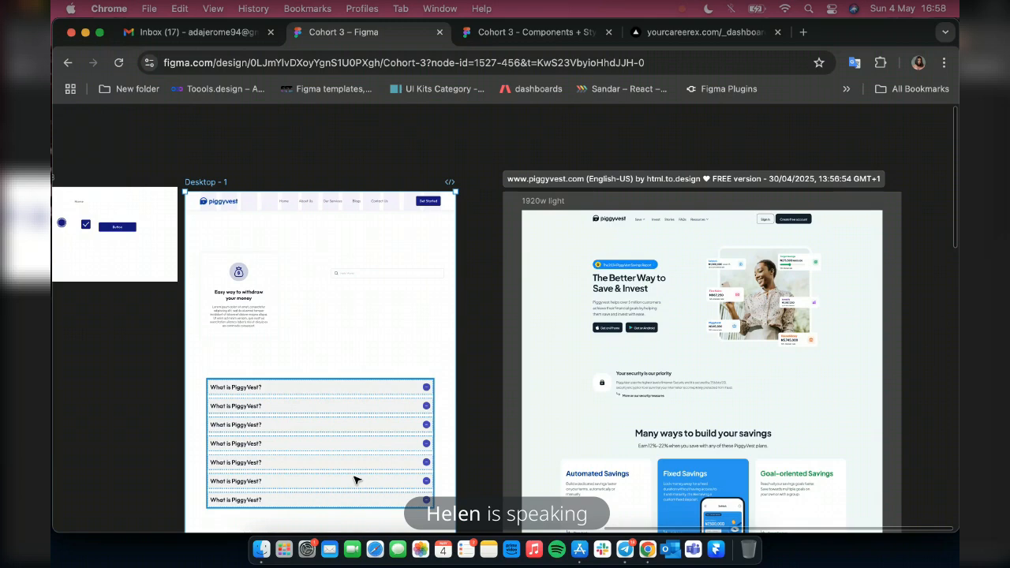
- Clear the FAQ list, withdrawal card and search bar from Desktop - 1 and fill the frame with the reference page's background colour F2F7F8
{"action": "left_click", "coordinate": [354, 479]}
{"action": "key", "text": "Delete"}
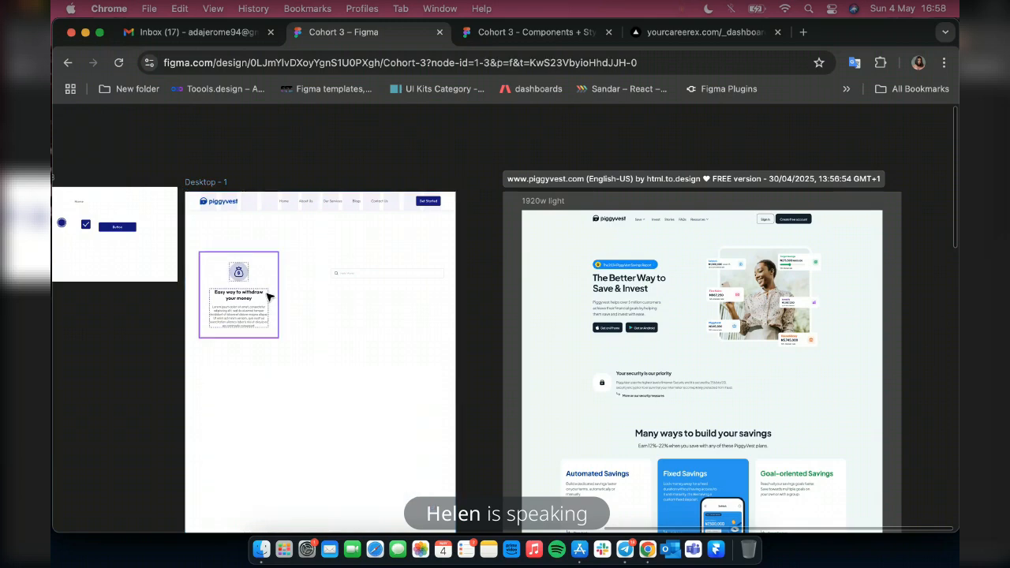
{"action": "left_click", "coordinate": [267, 295]}
{"action": "key", "text": "Delete"}
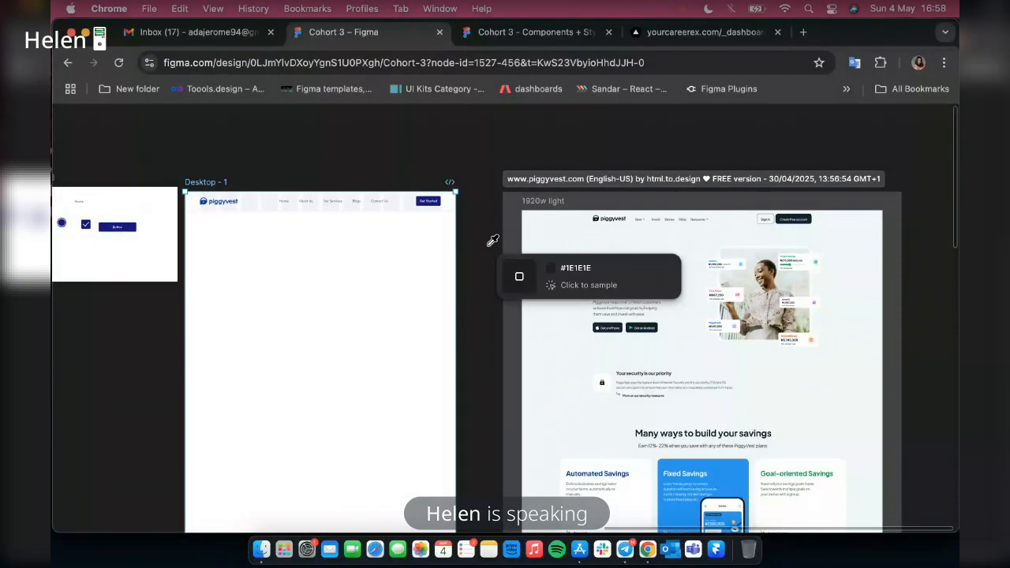
{"action": "left_click", "coordinate": [581, 240]}
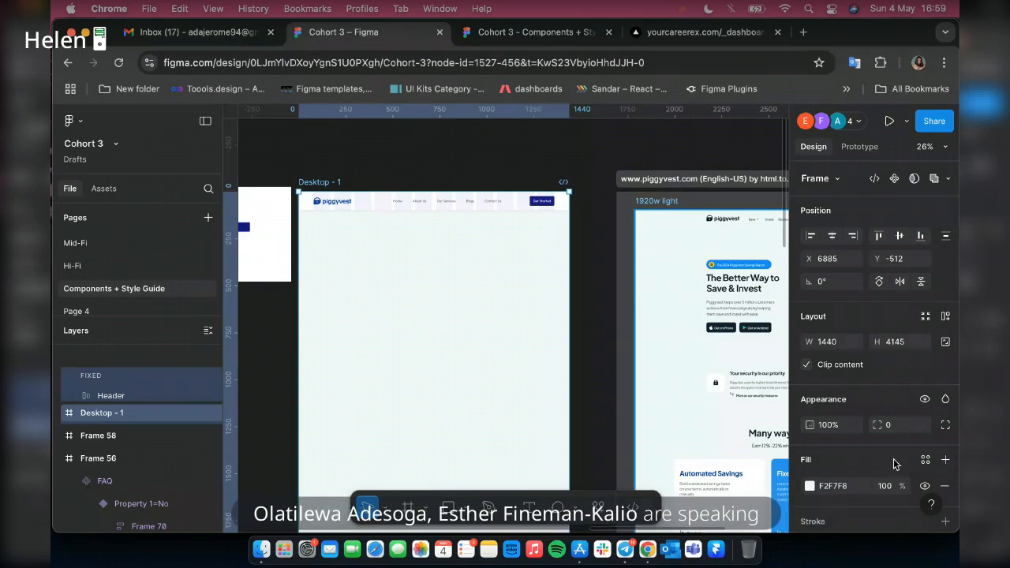
- Examine the 1920w light reference page's navigation header and hero text beside the header of Desktop - 1
{"action": "scroll", "coordinate": [896, 464], "scroll_direction": "down", "scroll_amount": 2}
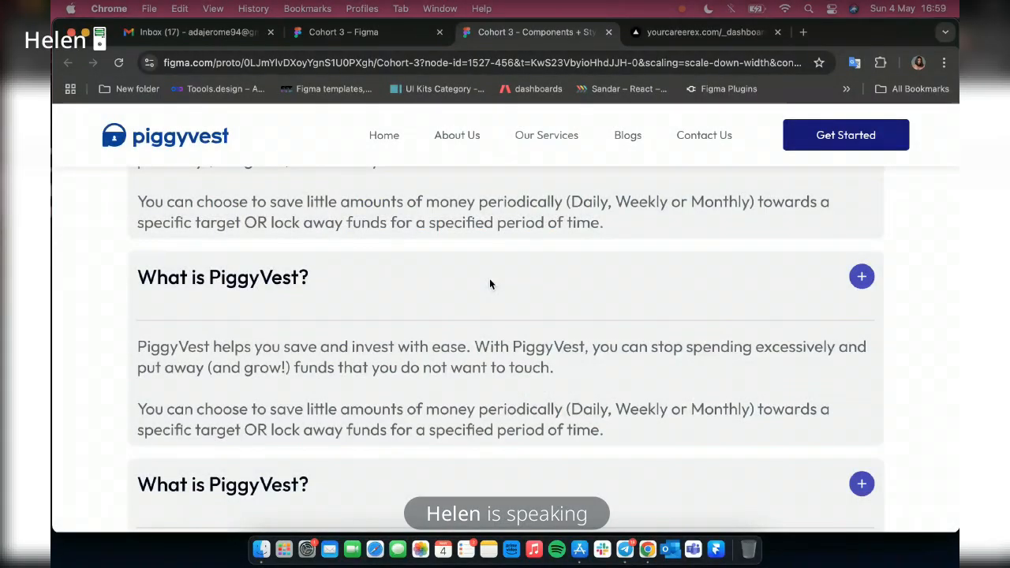
{"action": "left_click", "coordinate": [489, 284]}
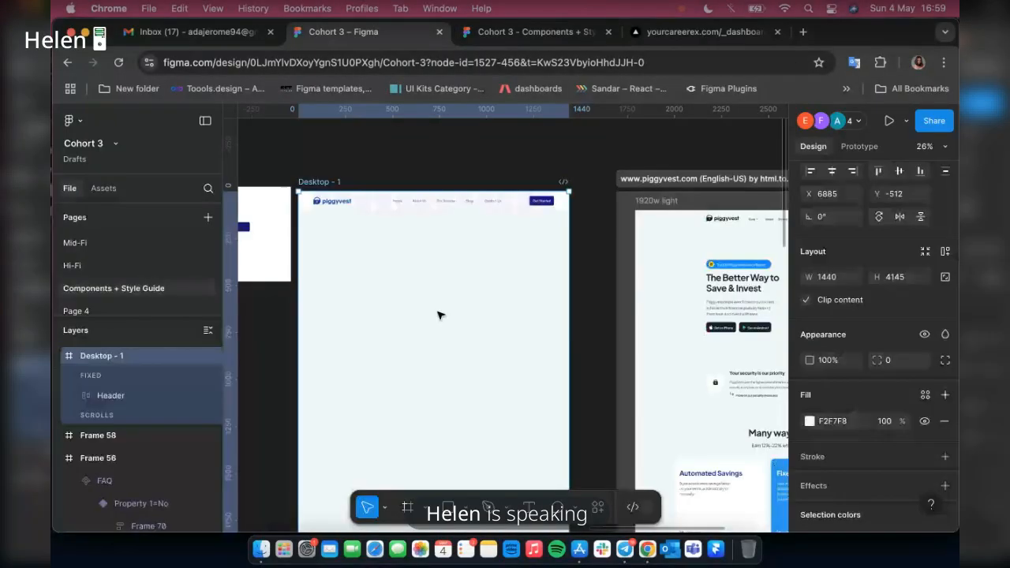
{"action": "scroll", "coordinate": [441, 315], "scroll_direction": "right", "scroll_amount": 3}
{"action": "scroll", "coordinate": [726, 276], "scroll_direction": "up", "scroll_amount": 6}
{"action": "scroll", "coordinate": [726, 275], "scroll_direction": "up", "scroll_amount": 2}
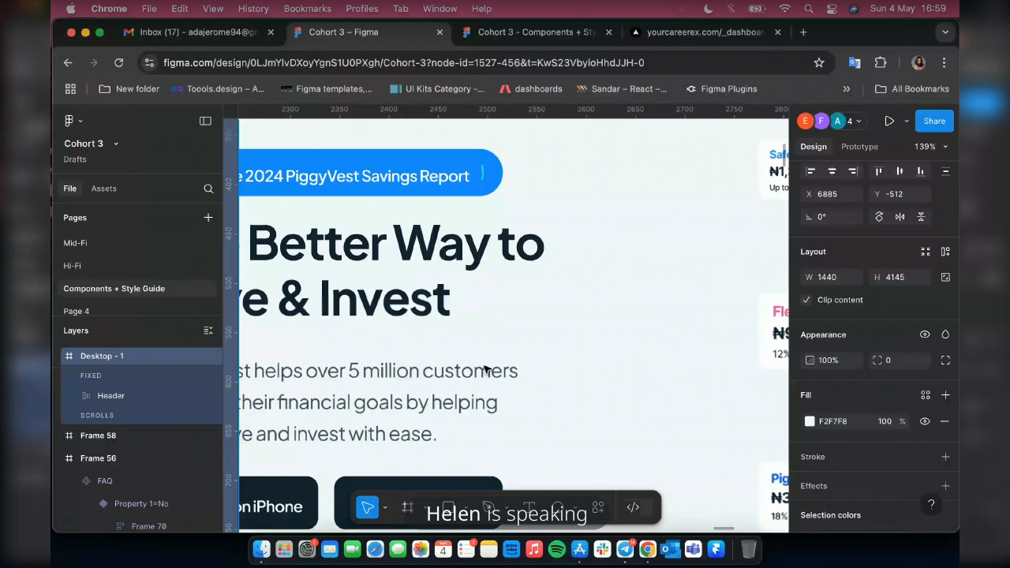
{"action": "scroll", "coordinate": [485, 368], "scroll_direction": "down", "scroll_amount": 5}
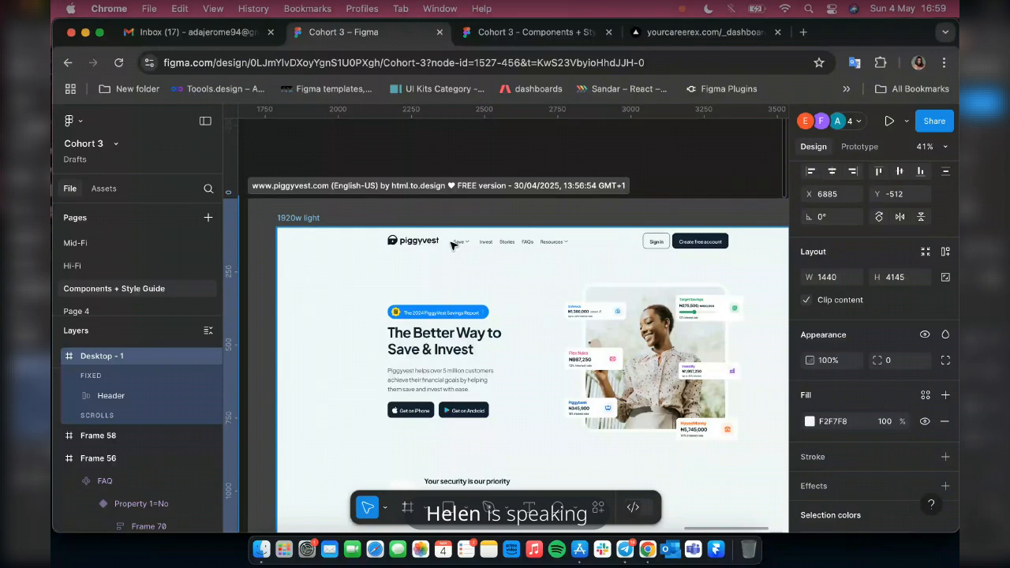
{"action": "scroll", "coordinate": [452, 246], "scroll_direction": "up", "scroll_amount": 2}
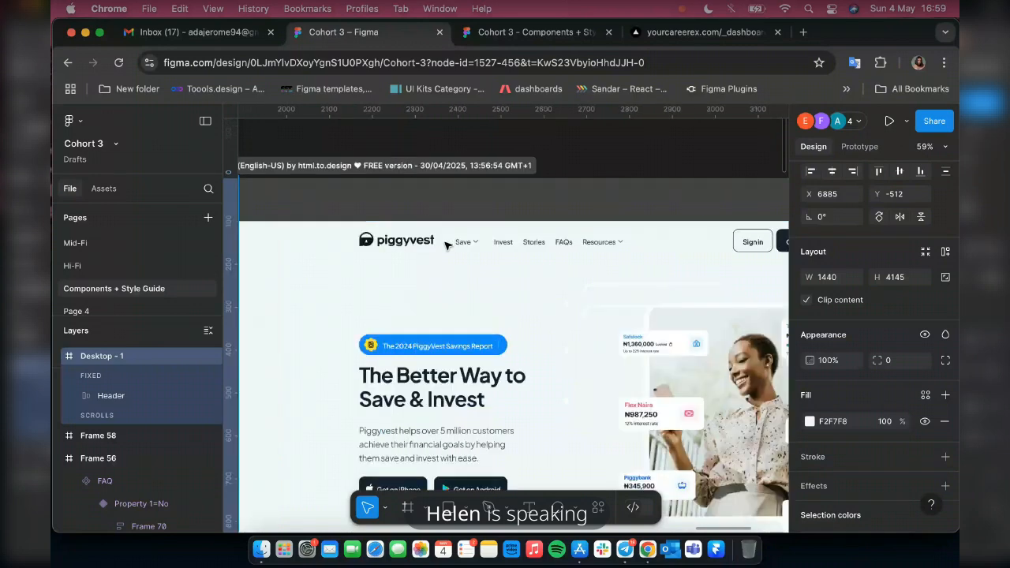
{"action": "scroll", "coordinate": [447, 246], "scroll_direction": "up", "scroll_amount": 2}
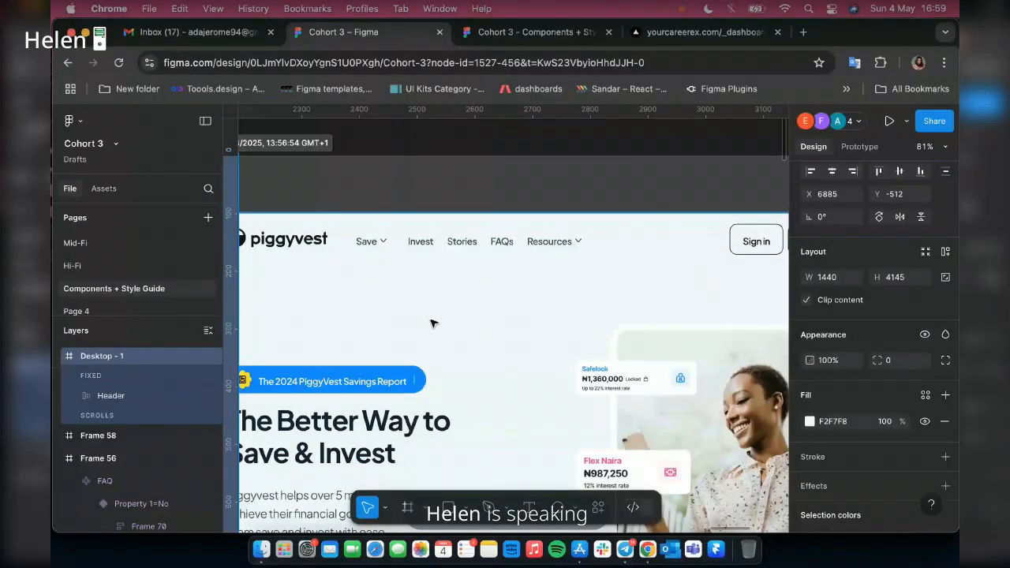
{"action": "scroll", "coordinate": [432, 323], "scroll_direction": "left", "scroll_amount": 5}
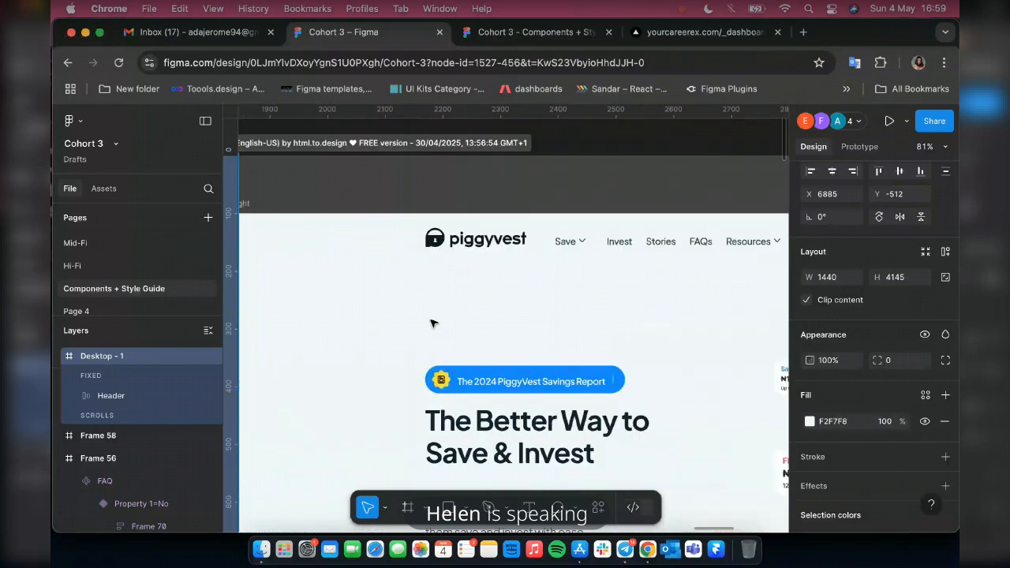
{"action": "scroll", "coordinate": [432, 323], "scroll_direction": "left", "scroll_amount": 10}
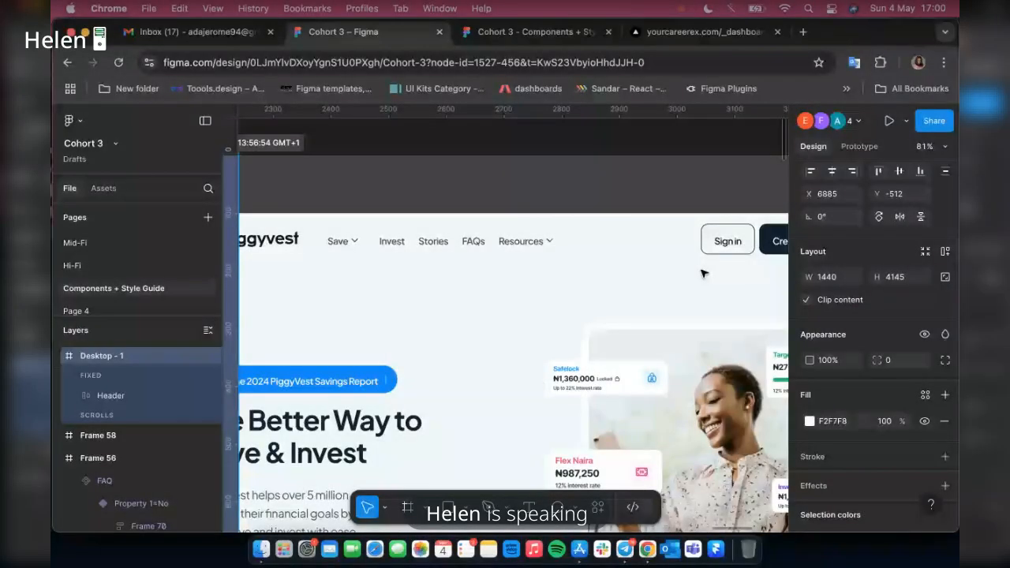
{"action": "scroll", "coordinate": [550, 229], "scroll_direction": "left", "scroll_amount": 10}
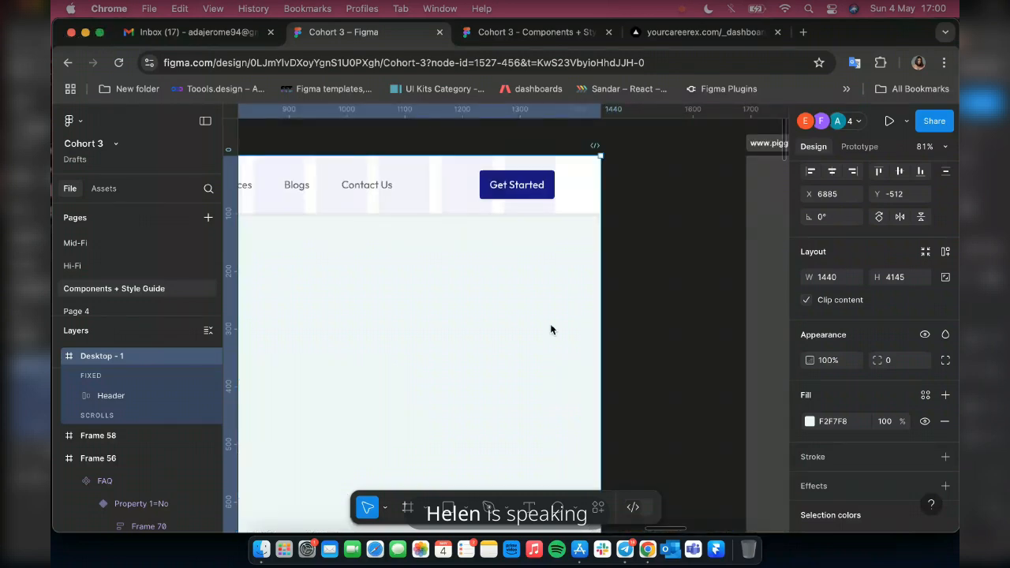
{"action": "scroll", "coordinate": [555, 329], "scroll_direction": "right", "scroll_amount": 5}
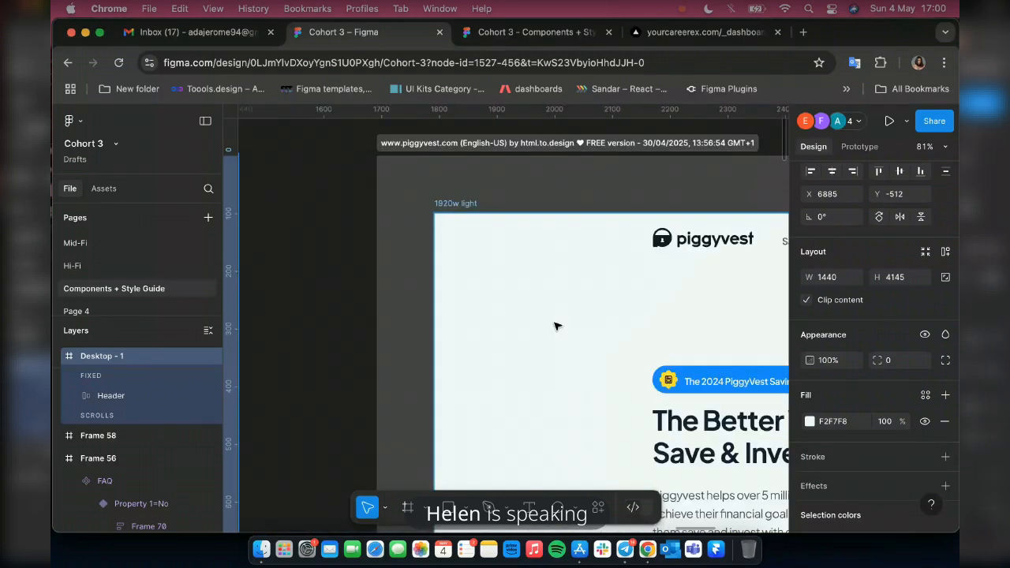
- Examine the reference hero image and the icons on its floating savings cards, from Safelock to HouseMoney
{"action": "scroll", "coordinate": [555, 326], "scroll_direction": "right", "scroll_amount": 6}
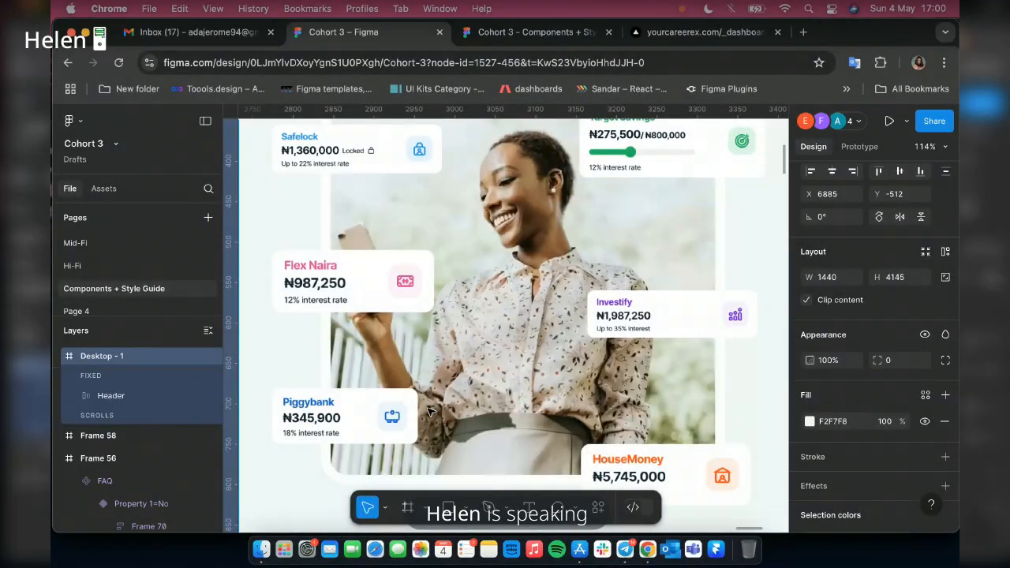
{"action": "scroll", "coordinate": [429, 411], "scroll_direction": "up", "scroll_amount": 3}
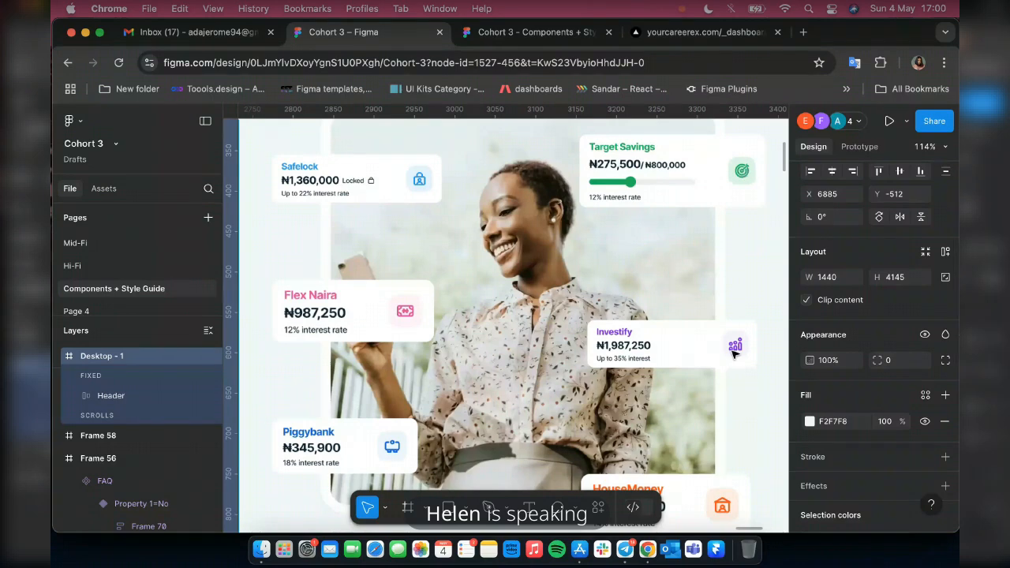
{"action": "scroll", "coordinate": [579, 395], "scroll_direction": "down", "scroll_amount": 3}
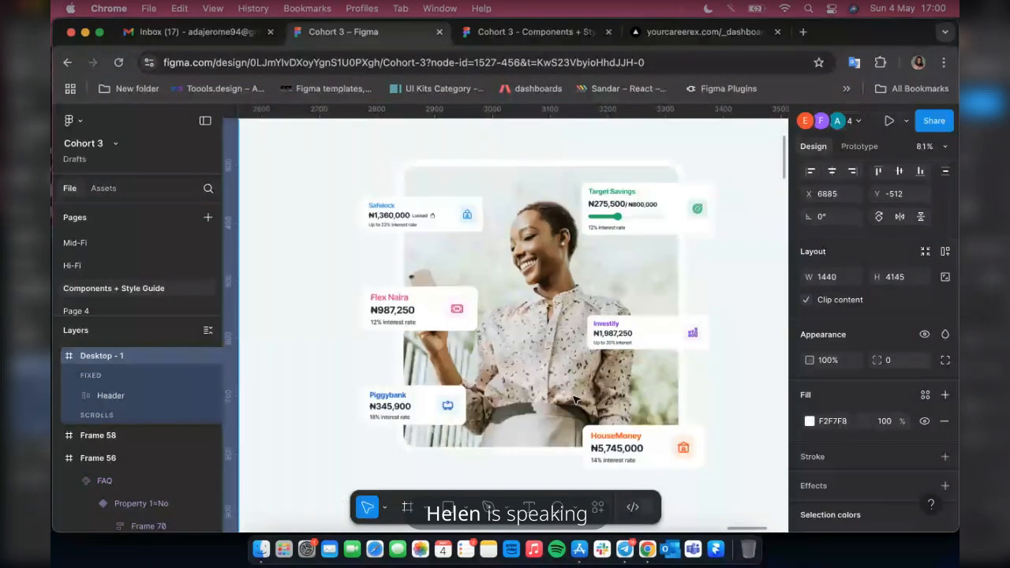
{"action": "scroll", "coordinate": [576, 401], "scroll_direction": "up", "scroll_amount": 3}
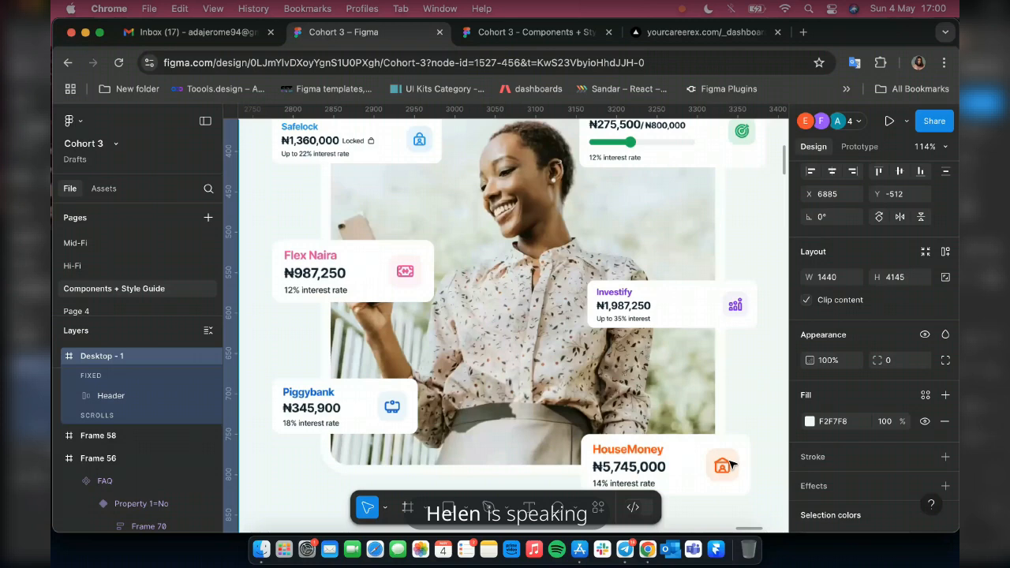
{"action": "scroll", "coordinate": [571, 401], "scroll_direction": "down", "scroll_amount": 4}
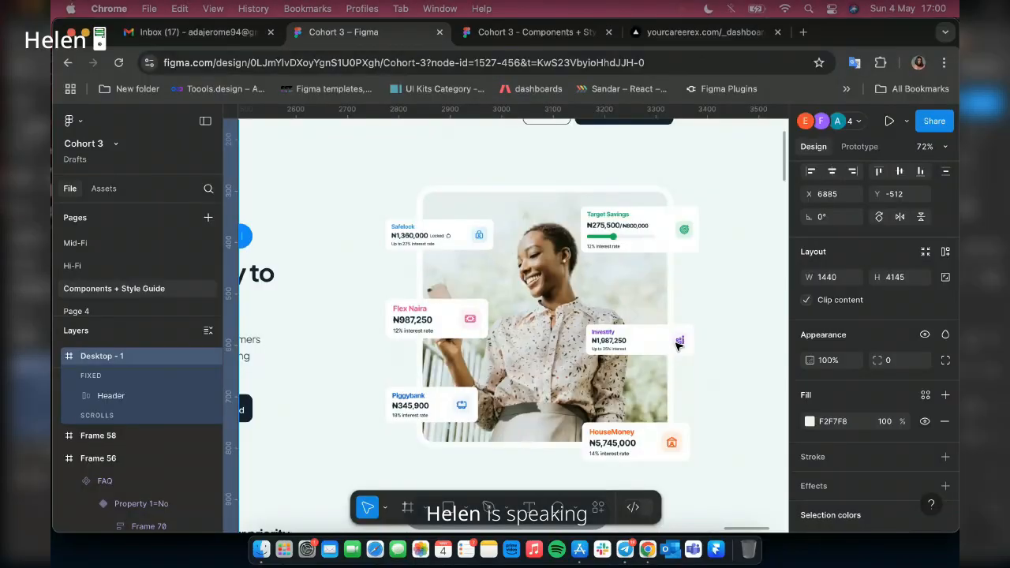
{"action": "scroll", "coordinate": [677, 345], "scroll_direction": "up", "scroll_amount": 2}
- Run the Iconify plugin on Desktop - 1, search for "house" and place the lsicon:house-outline icon in the frame
{"action": "scroll", "coordinate": [678, 346], "scroll_direction": "left", "scroll_amount": 2}
{"action": "scroll", "coordinate": [467, 377], "scroll_direction": "left", "scroll_amount": 10}
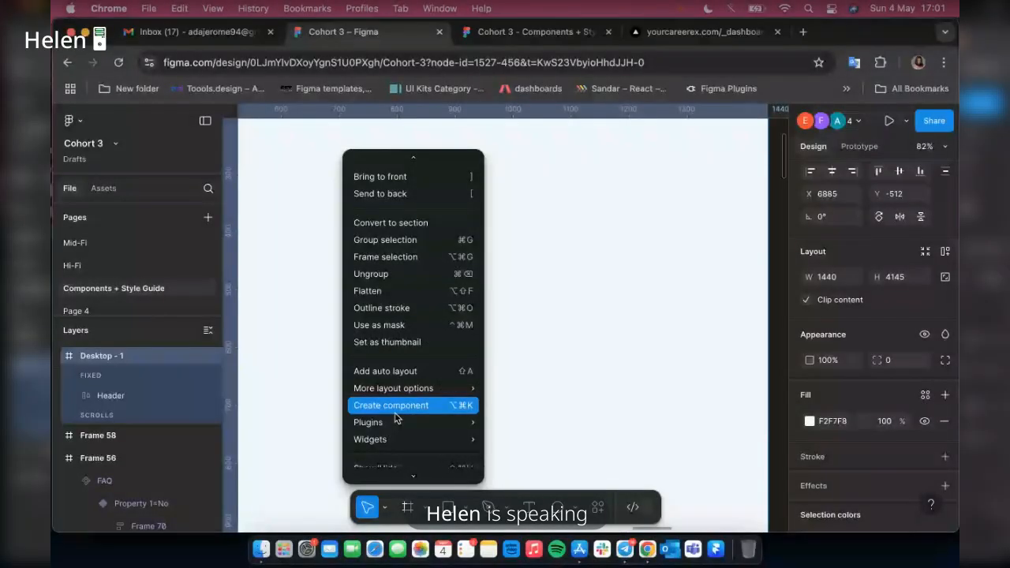
{"action": "mouse_move", "coordinate": [394, 422]}
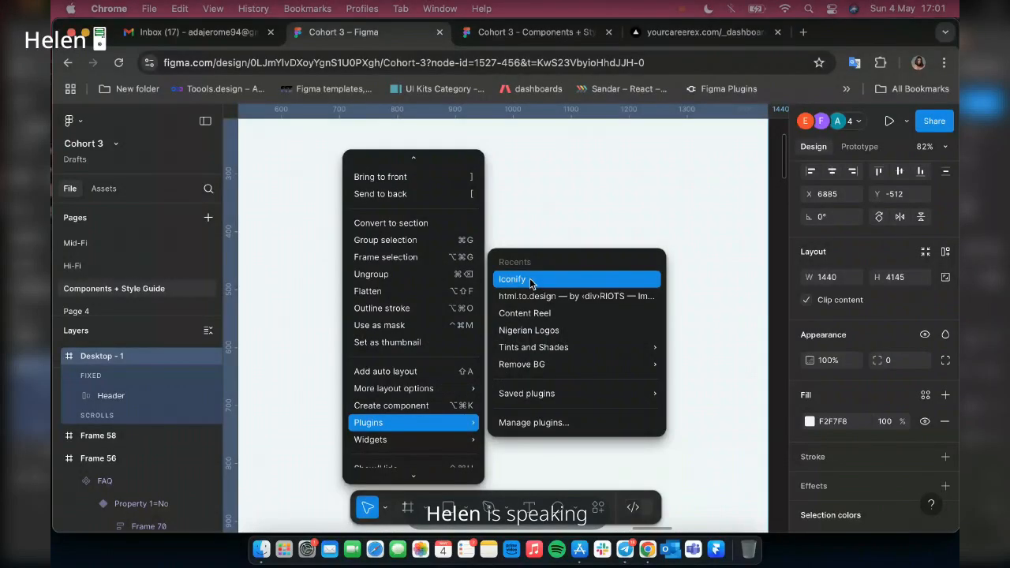
{"action": "left_click", "coordinate": [531, 281]}
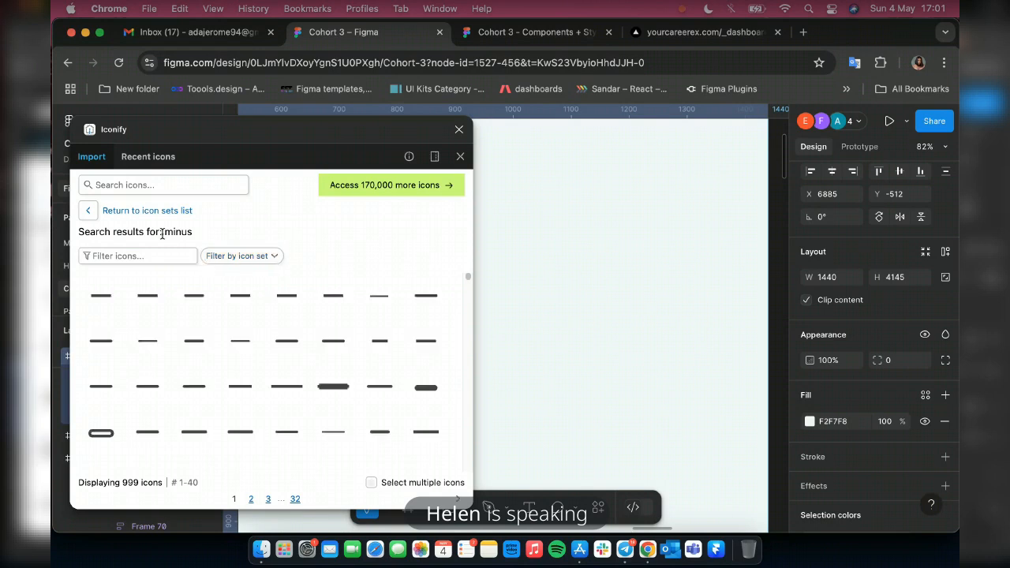
{"action": "left_click", "coordinate": [146, 183]}
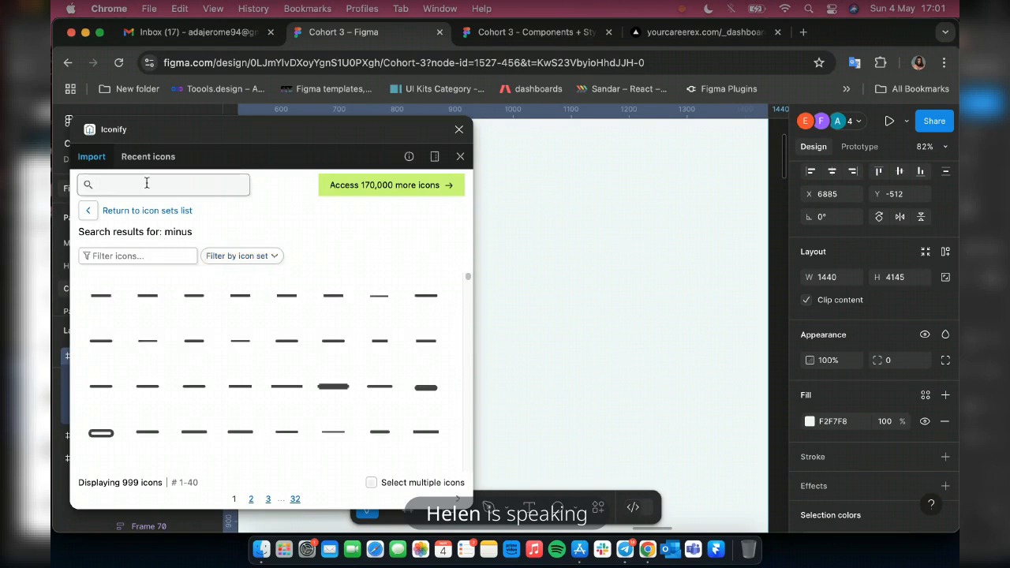
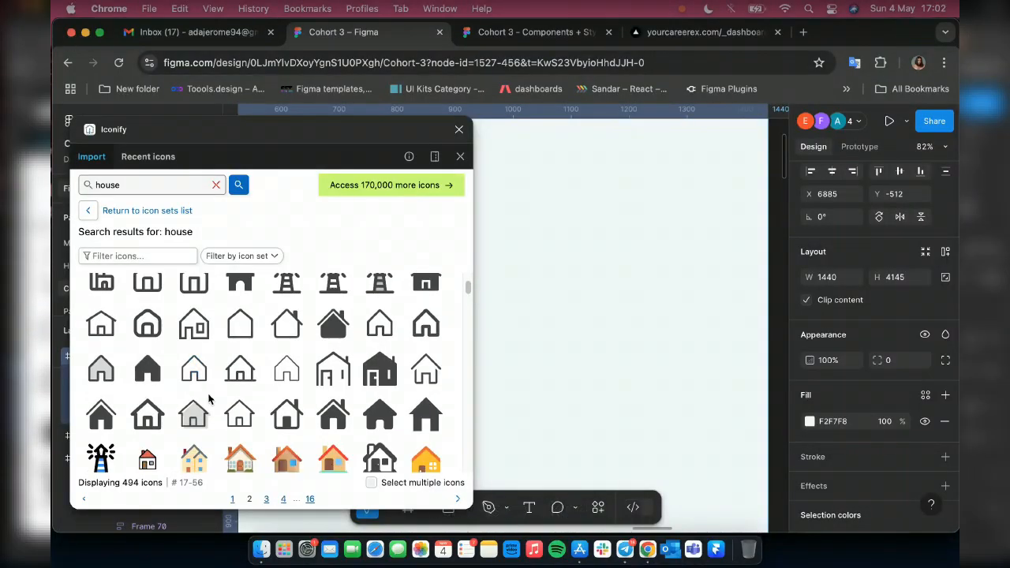
{"action": "scroll", "coordinate": [210, 400], "scroll_direction": "down", "scroll_amount": 1}
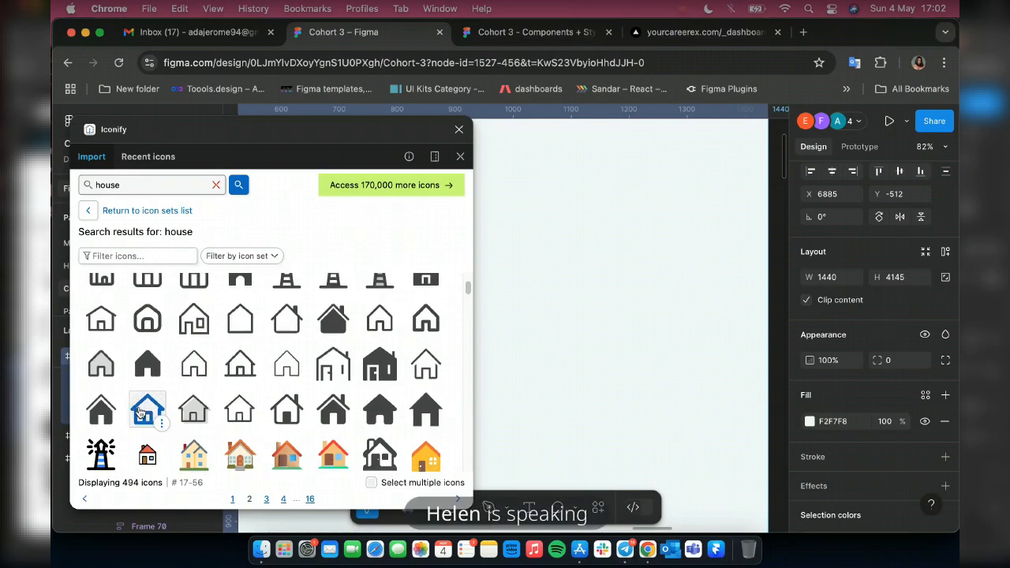
{"action": "scroll", "coordinate": [139, 410], "scroll_direction": "down", "scroll_amount": 4}
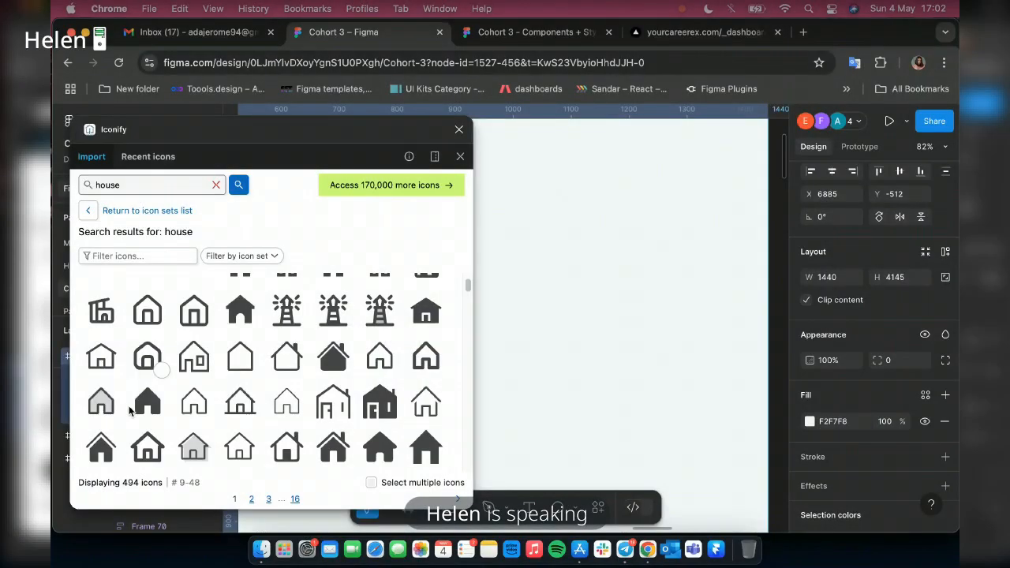
{"action": "left_click", "coordinate": [98, 362]}
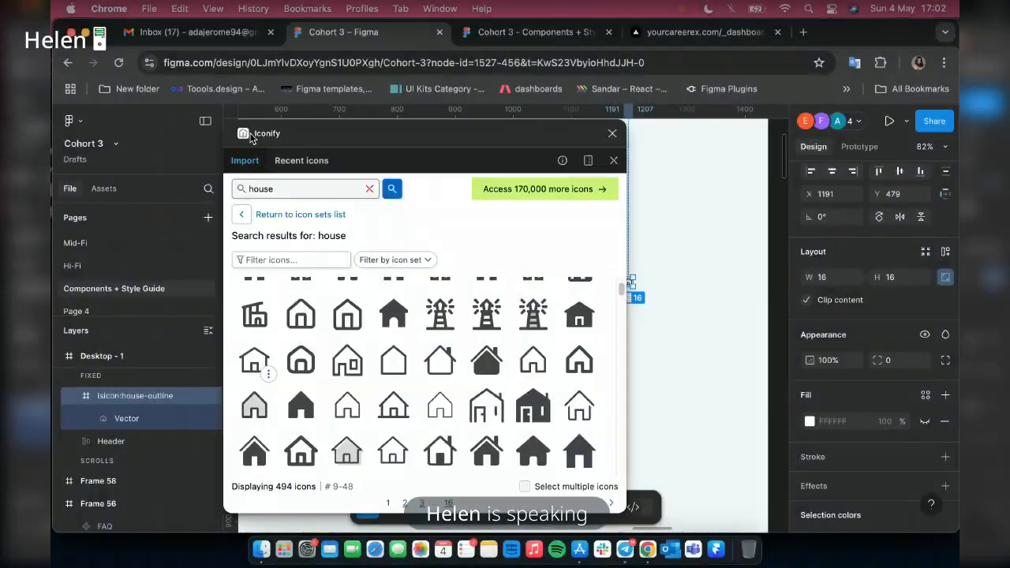
- Search Iconify for "bank" and place the cil:bank icon on Desktop - 1 below the house icon
{"action": "left_click_drag", "start_coordinate": [251, 138], "coordinate": [161, 139]}
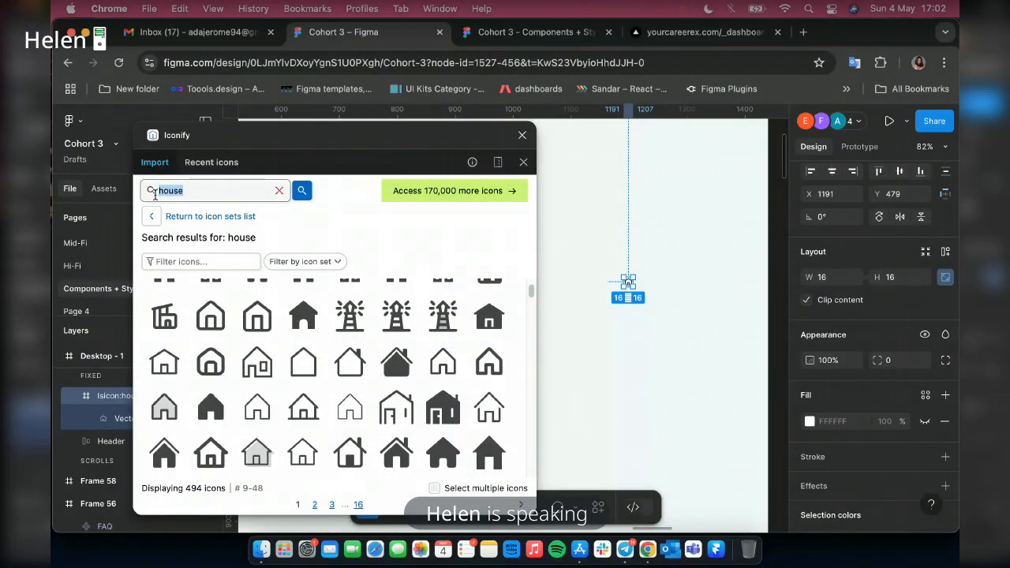
{"action": "type", "text": "bank"}
{"action": "key", "text": "Return"}
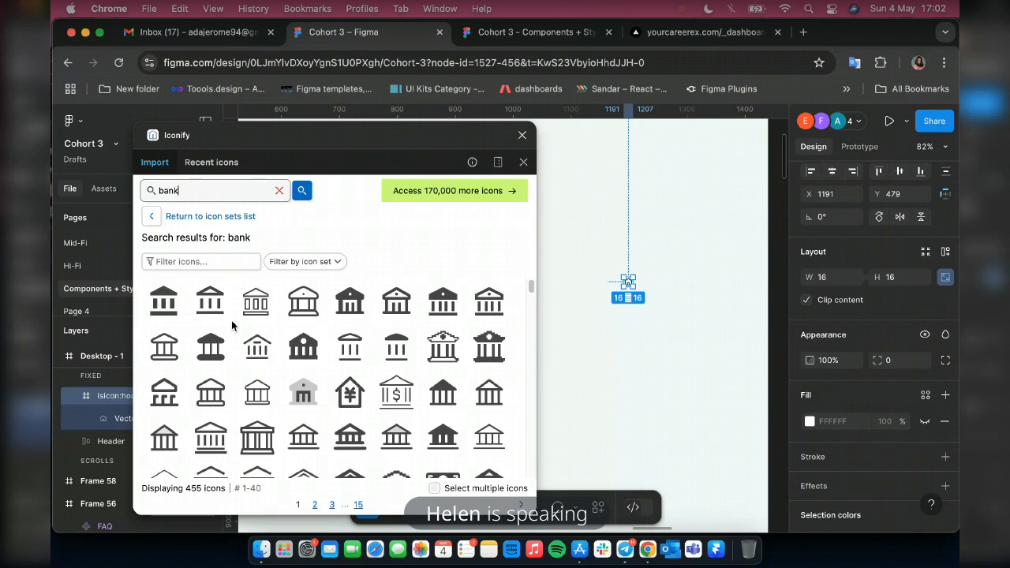
{"action": "scroll", "coordinate": [219, 365], "scroll_direction": "down", "scroll_amount": 1}
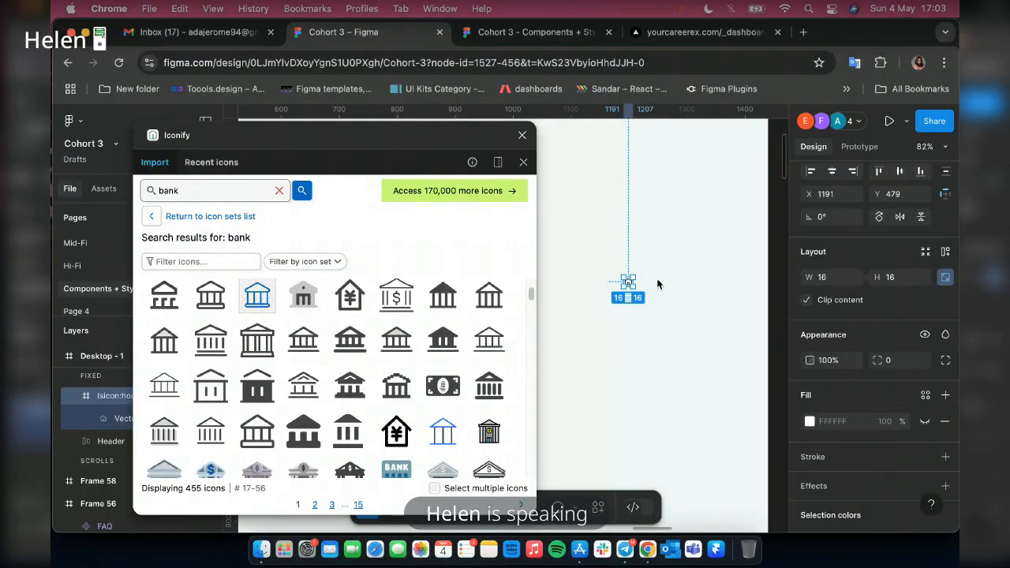
{"action": "scroll", "coordinate": [632, 282], "scroll_direction": "up", "scroll_amount": 1}
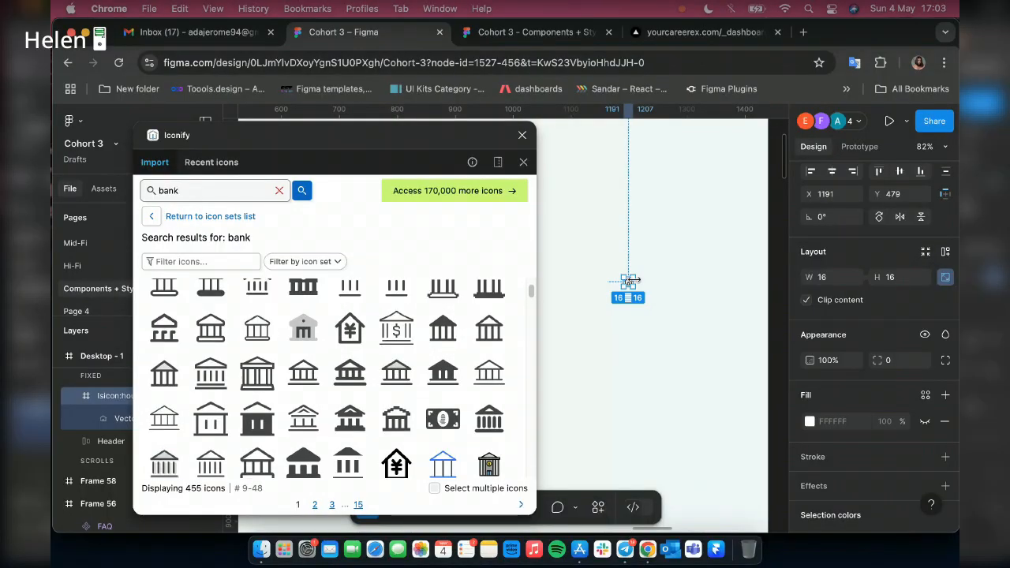
{"action": "scroll", "coordinate": [633, 280], "scroll_direction": "up", "scroll_amount": 5}
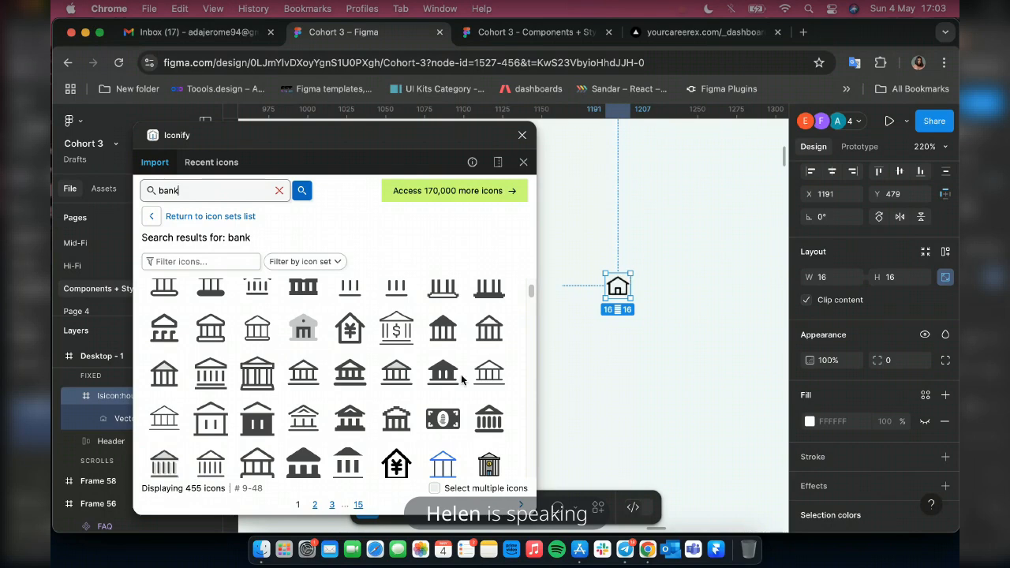
{"action": "scroll", "coordinate": [646, 335], "scroll_direction": "up", "scroll_amount": 5}
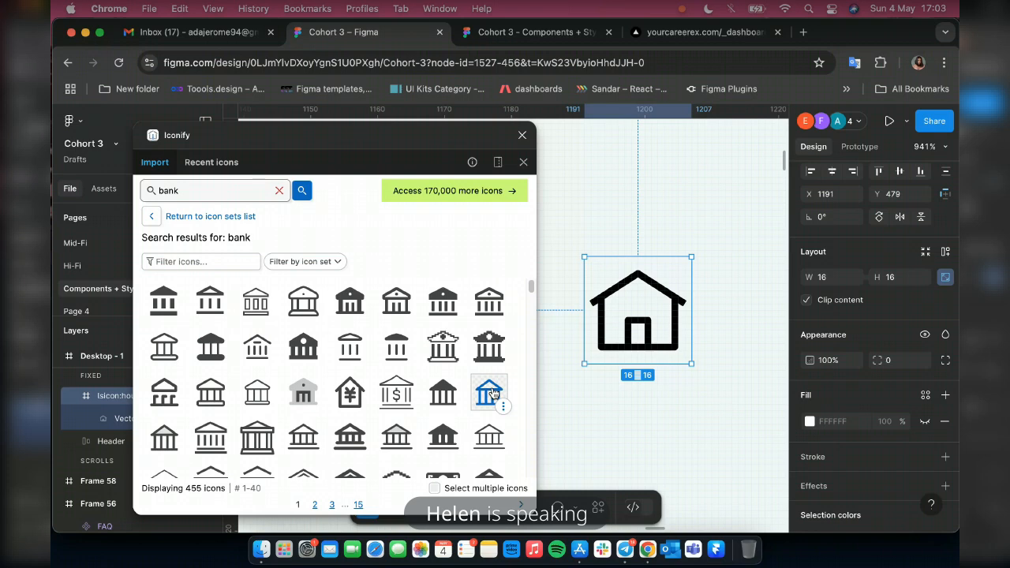
{"action": "left_click_drag", "start_coordinate": [493, 394], "coordinate": [87, 465]}
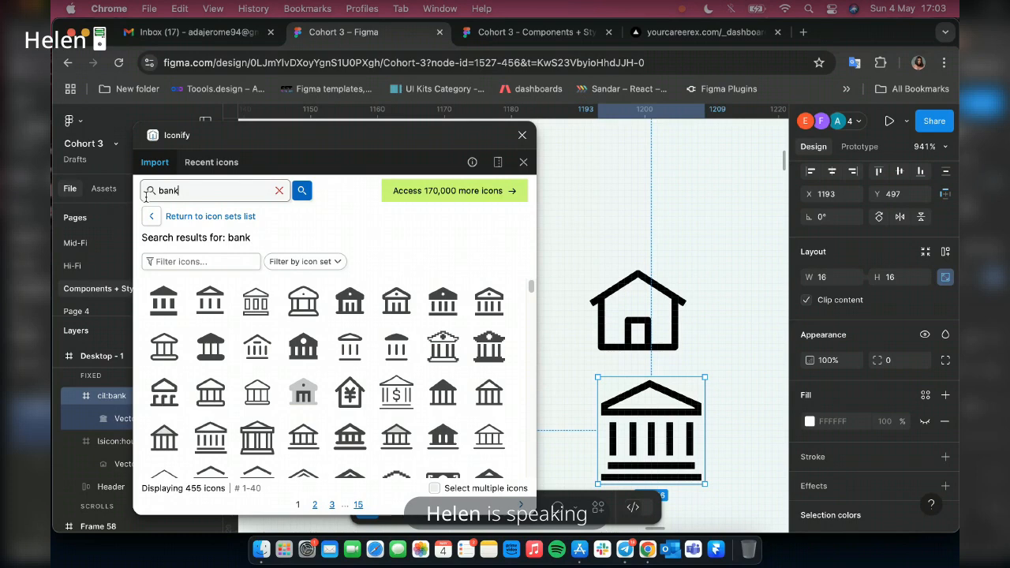
- Search Iconify for "money" and place a banknote icon on Desktop - 1 above the house icon
{"action": "key", "text": "BackSpace"}
{"action": "key", "text": "BackSpace"}
{"action": "key", "text": "BackSpace"}
{"action": "key", "text": "BackSpace"}
{"action": "type", "text": "money"}
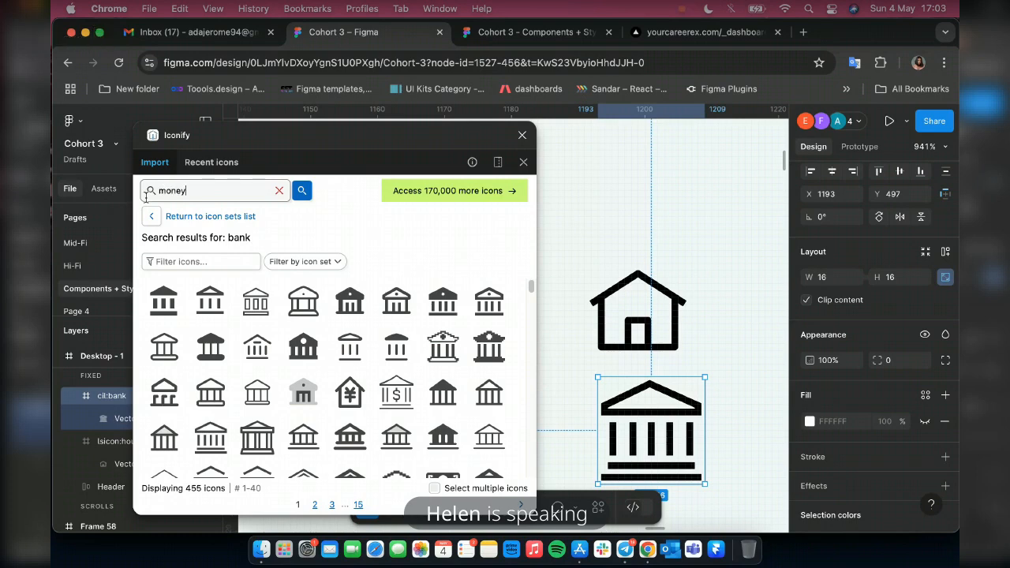
{"action": "key", "text": "Return"}
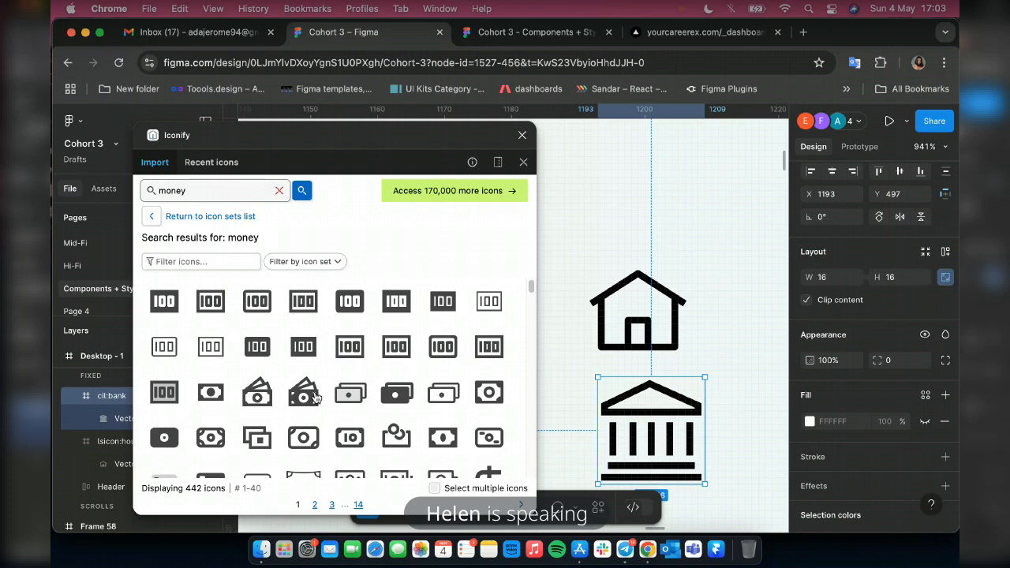
{"action": "scroll", "coordinate": [296, 404], "scroll_direction": "down", "scroll_amount": 1}
{"action": "scroll", "coordinate": [379, 452], "scroll_direction": "down", "scroll_amount": 2}
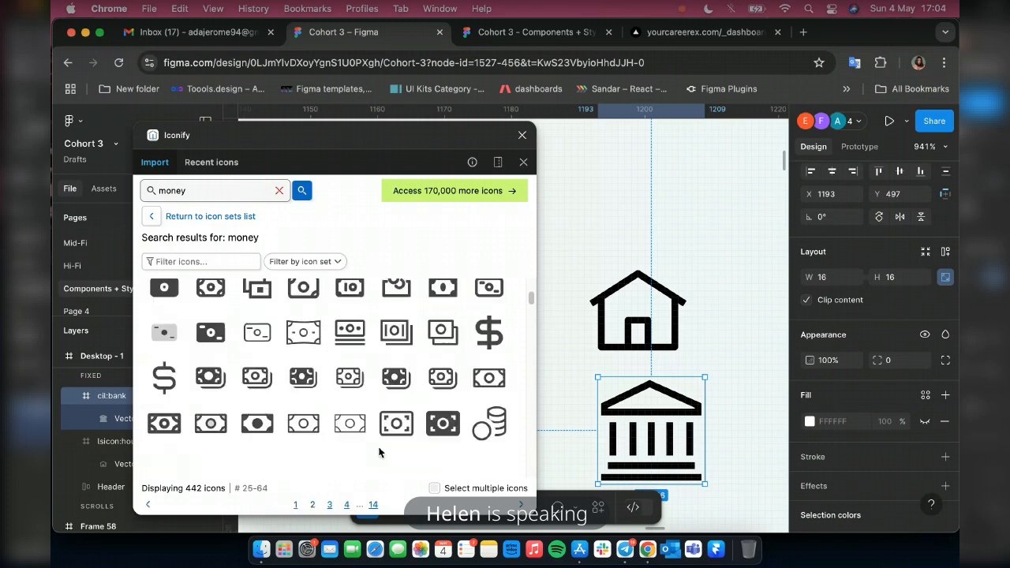
{"action": "left_click", "coordinate": [186, 431]}
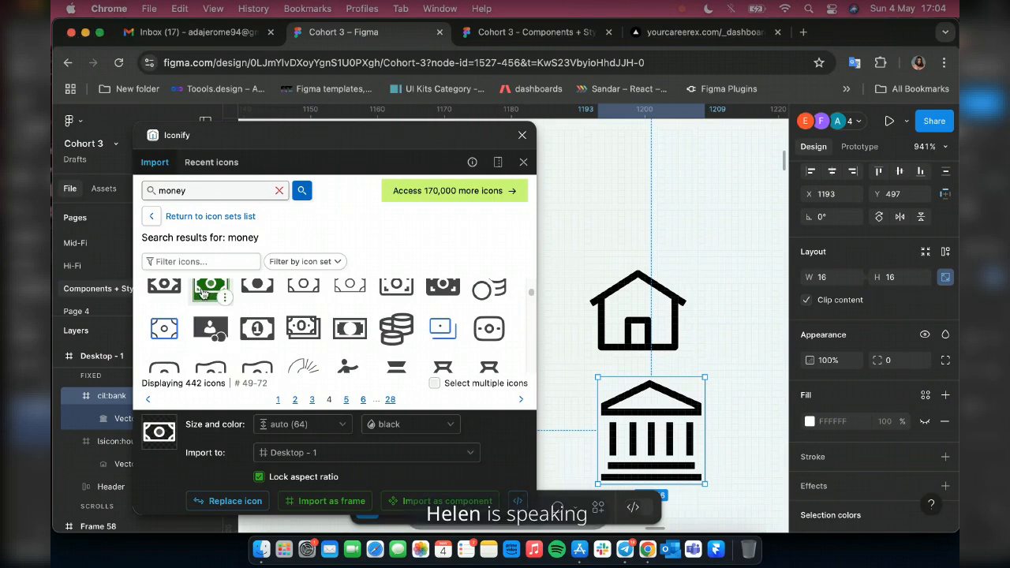
{"action": "left_click_drag", "start_coordinate": [203, 294], "coordinate": [680, 228]}
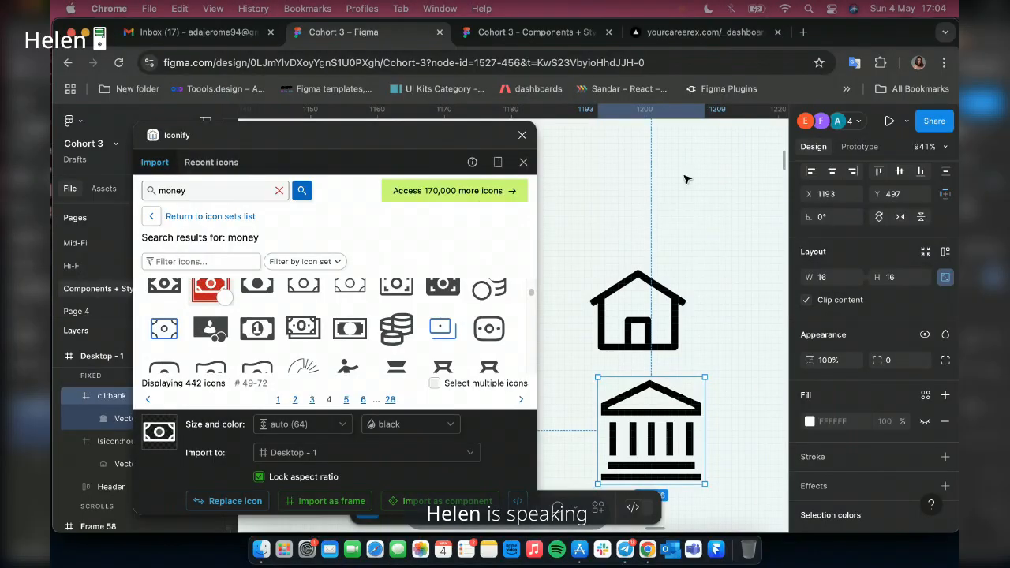
- Position the ph:money-duotone icon above the house icon on Desktop - 1 and search Iconify for "invest"
{"action": "left_click_drag", "start_coordinate": [687, 176], "coordinate": [685, 178]}
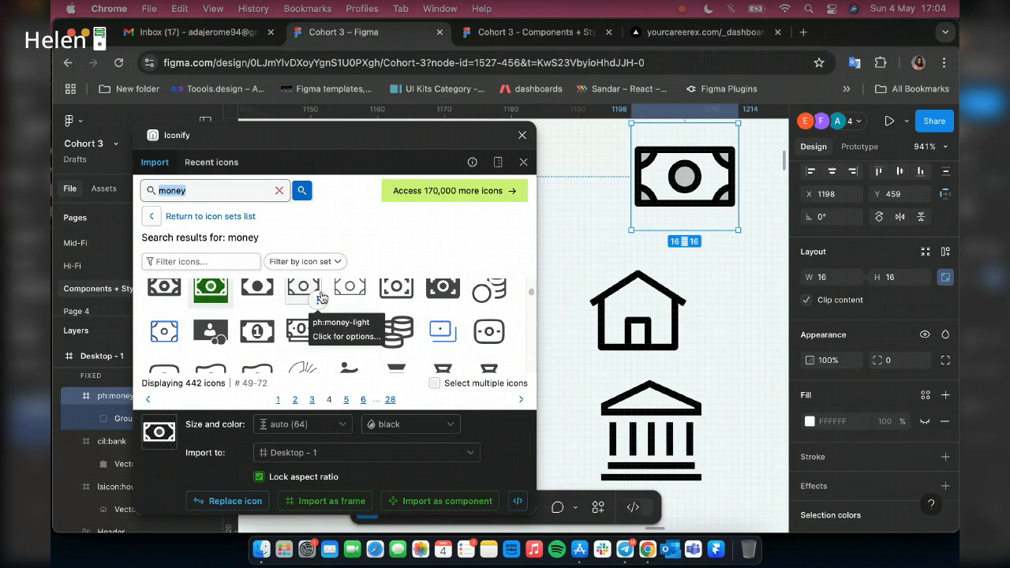
{"action": "type", "text": "invest"}
{"action": "key", "text": "Return"}
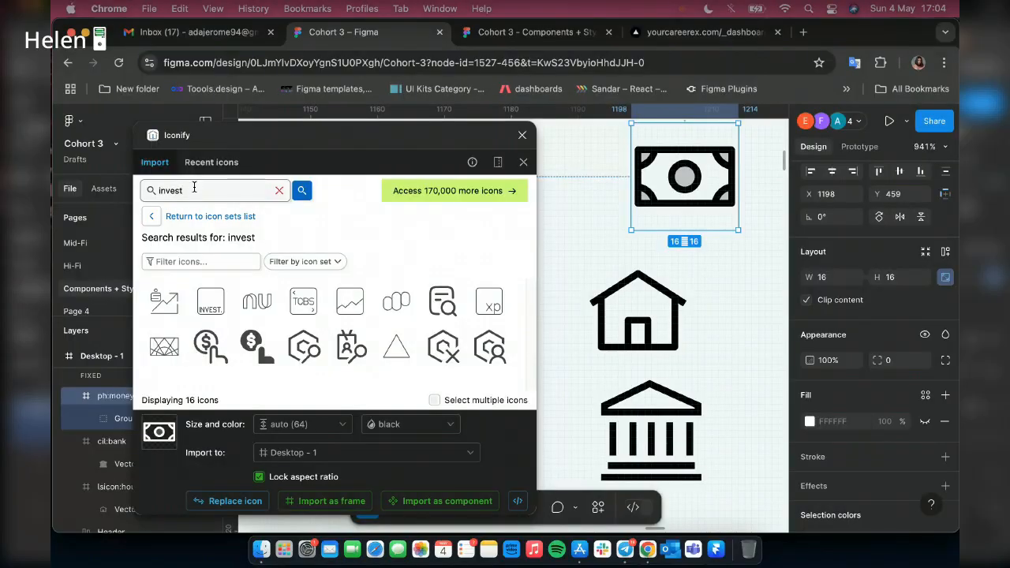
- Search Iconify for "data" and browse the results for a trend chart icon
{"action": "key", "text": "BackSpace"}
{"action": "key", "text": "BackSpace"}
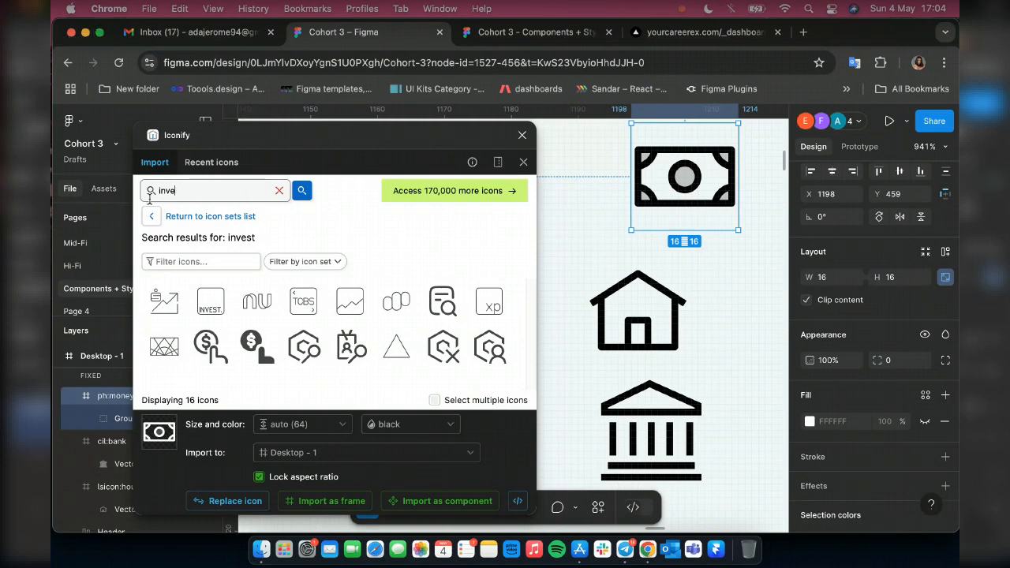
{"action": "key", "text": "BackSpace"}
{"action": "key", "text": "BackSpace"}
{"action": "key", "text": "BackSpace"}
{"action": "key", "text": "BackSpace"}
{"action": "type", "text": "data"}
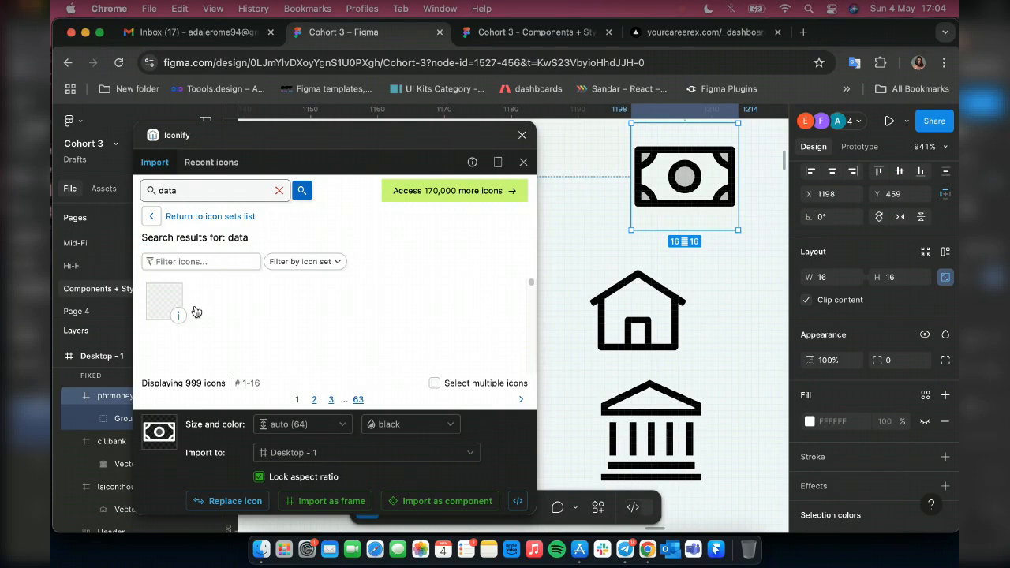
{"action": "left_click", "coordinate": [314, 399]}
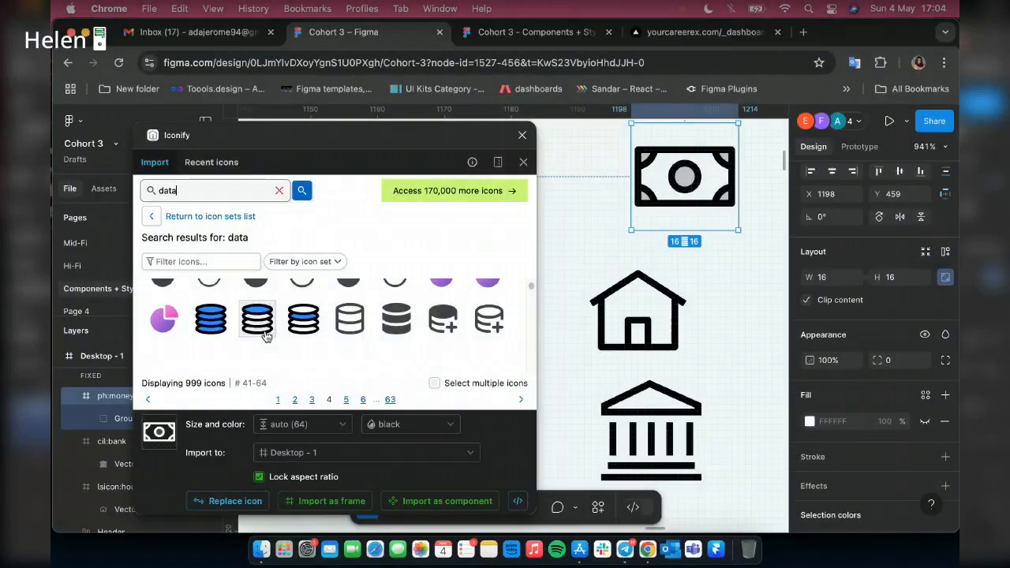
{"action": "scroll", "coordinate": [394, 363], "scroll_direction": "down", "scroll_amount": 1}
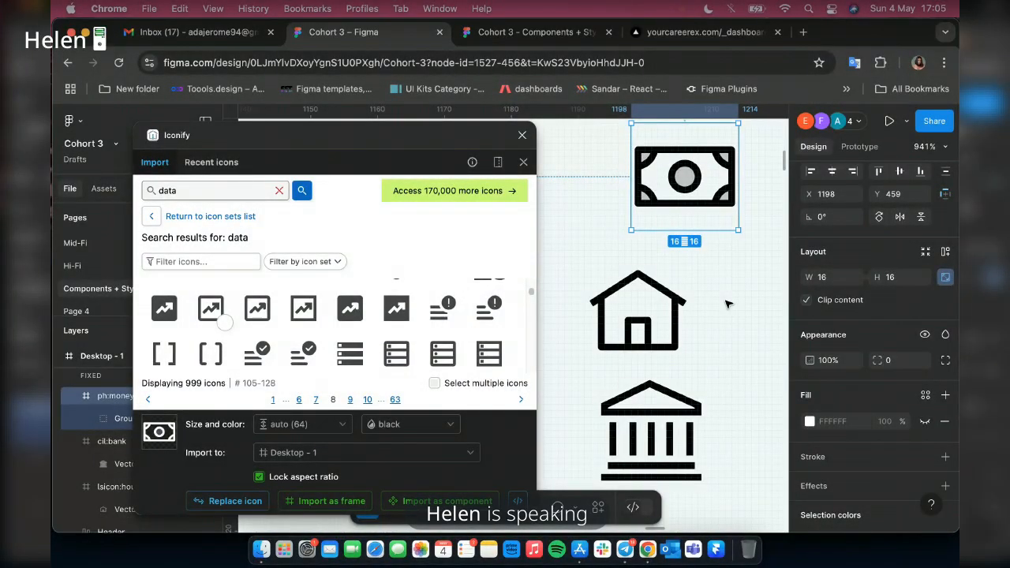
- Place the material-symbols-light chart-data icon on Desktop - 1 to the right of the house icon, sized 16 × 16
{"action": "left_click_drag", "start_coordinate": [727, 304], "coordinate": [740, 280]}
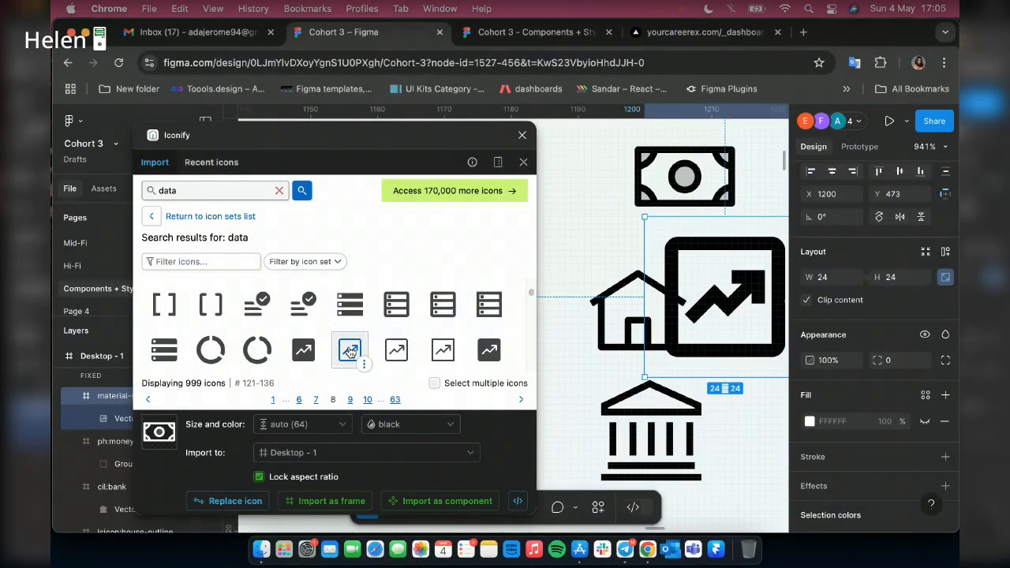
{"action": "left_click", "coordinate": [347, 352]}
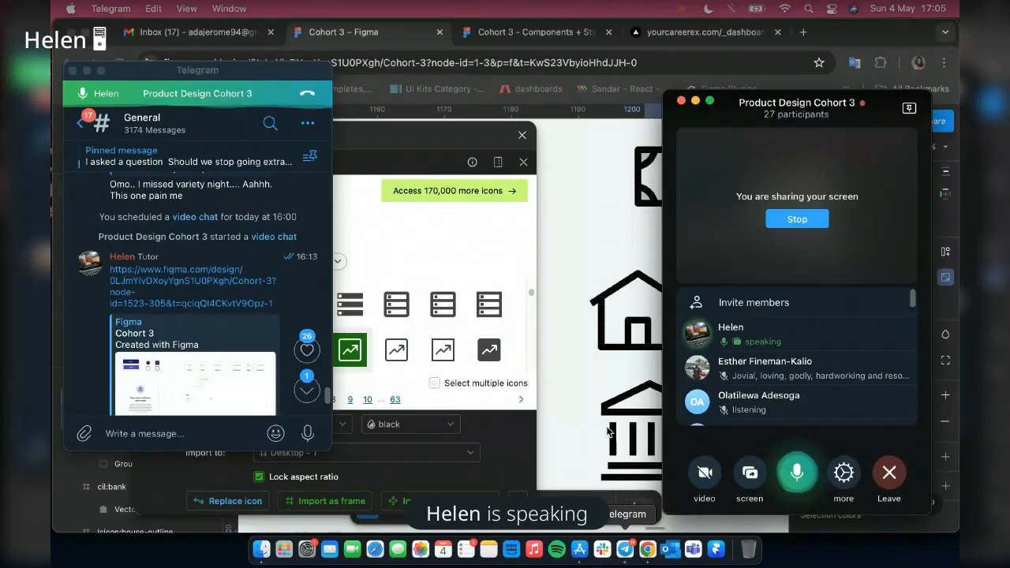
{"action": "left_click", "coordinate": [608, 430]}
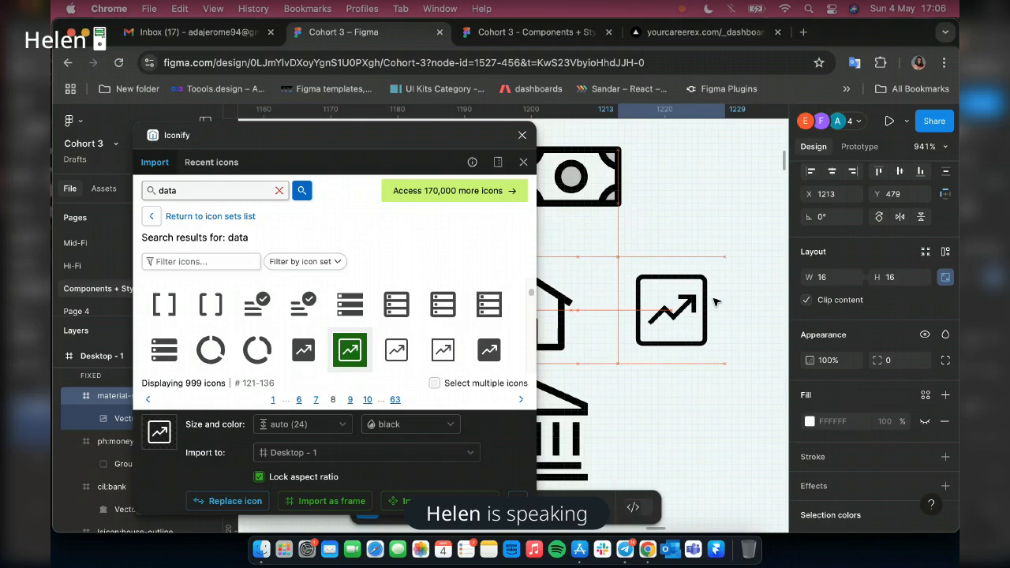
{"action": "left_click_drag", "start_coordinate": [677, 280], "coordinate": [673, 278]}
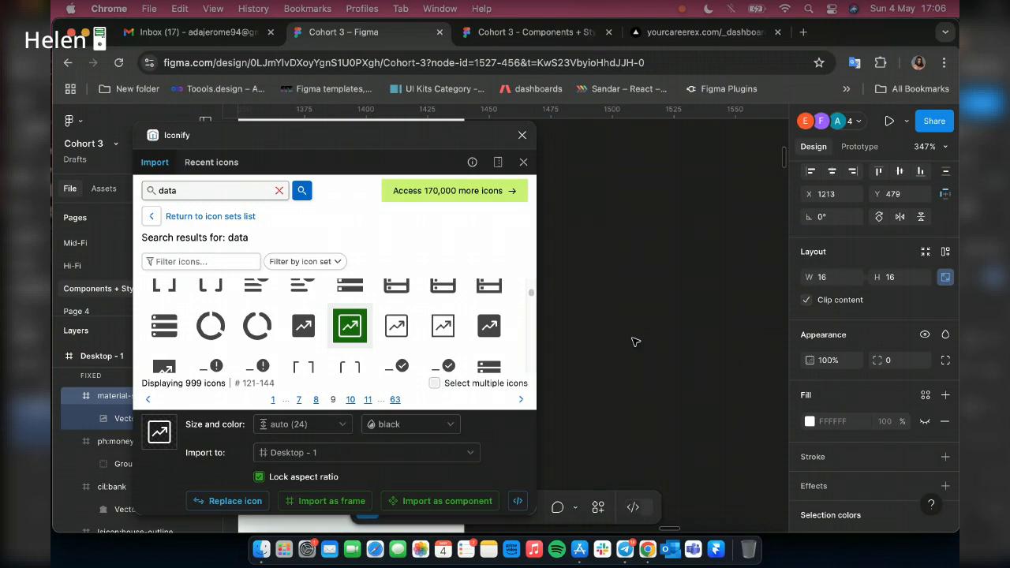
- Check the icons on the reference hero's savings cards and search Iconify for "lock"
{"action": "scroll", "coordinate": [635, 342], "scroll_direction": "right", "scroll_amount": 5}
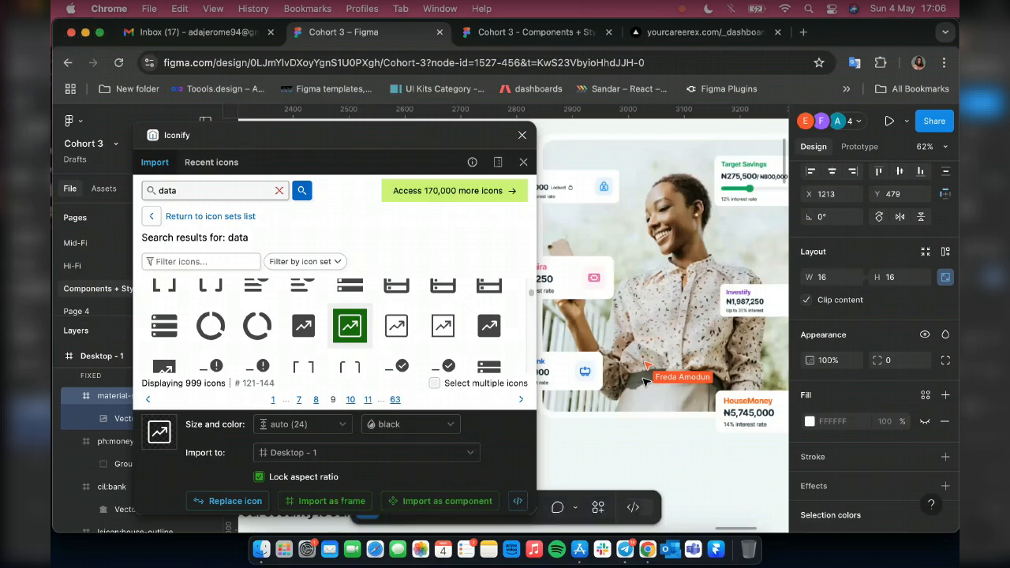
{"action": "scroll", "coordinate": [645, 380], "scroll_direction": "right", "scroll_amount": 3}
{"action": "scroll", "coordinate": [646, 379], "scroll_direction": "right", "scroll_amount": 3}
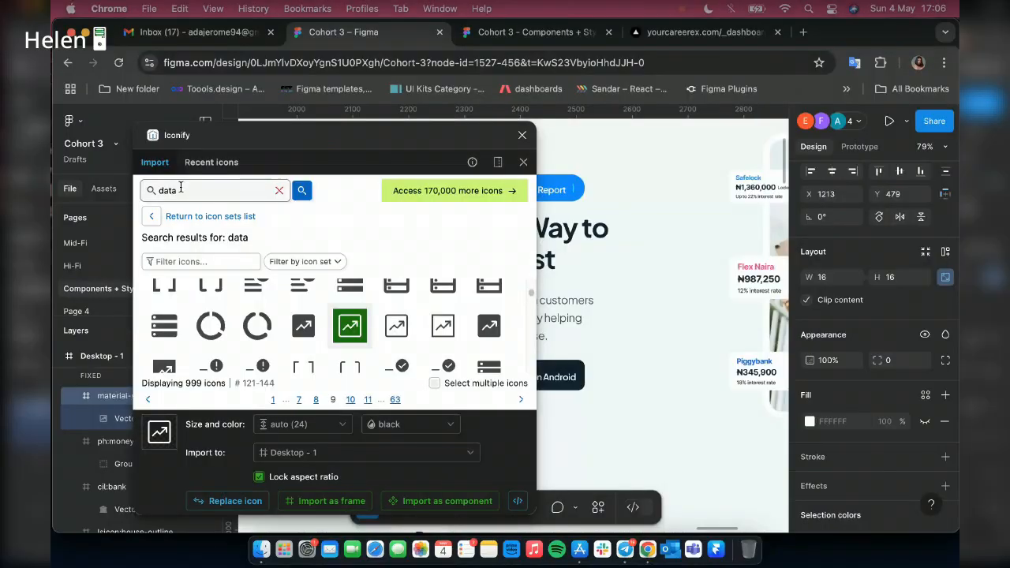
{"action": "key", "text": "ctrl+a"}
{"action": "type", "text": "lock"}
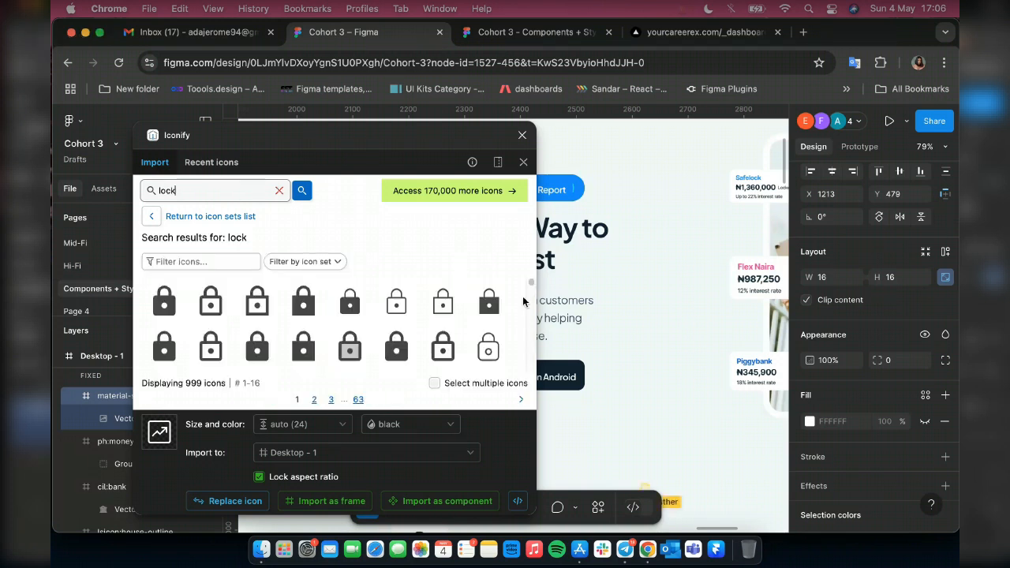
{"action": "scroll", "coordinate": [606, 351], "scroll_direction": "right", "scroll_amount": 3}
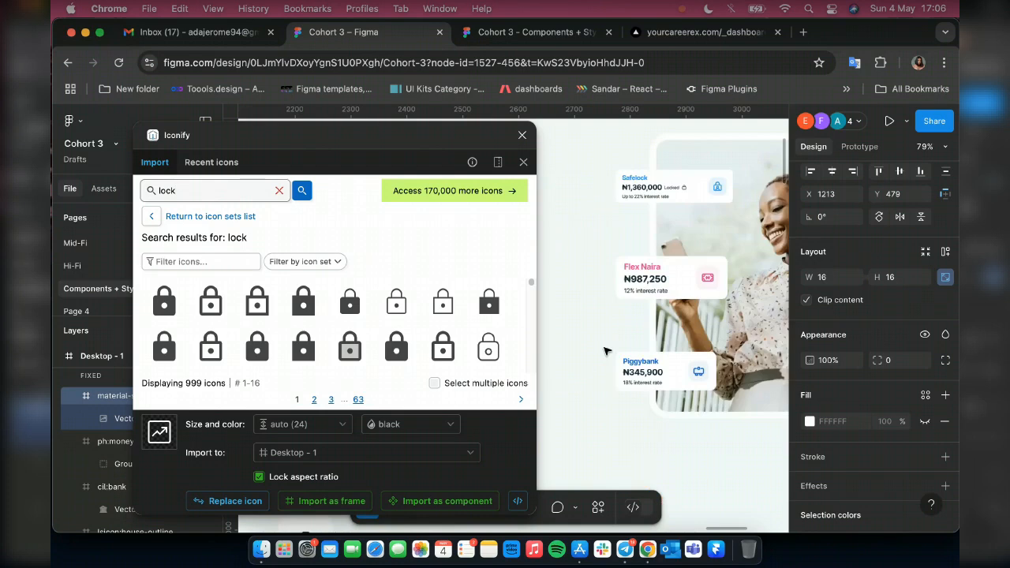
{"action": "scroll", "coordinate": [606, 351], "scroll_direction": "left", "scroll_amount": 15}
{"action": "scroll", "coordinate": [708, 214], "scroll_direction": "left", "scroll_amount": 2}
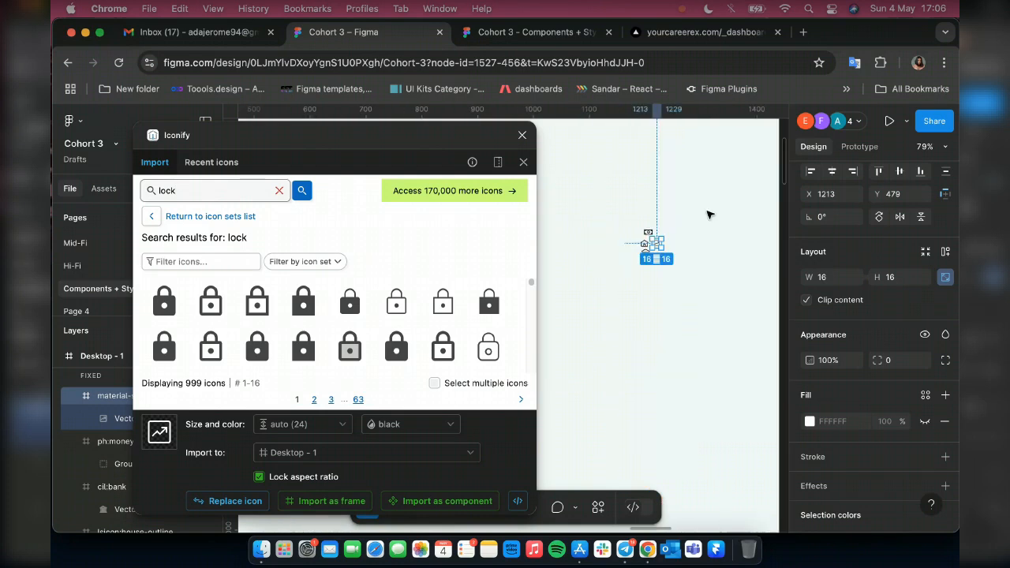
{"action": "scroll", "coordinate": [708, 215], "scroll_direction": "up", "scroll_amount": 5}
{"action": "scroll", "coordinate": [678, 231], "scroll_direction": "left", "scroll_amount": 2}
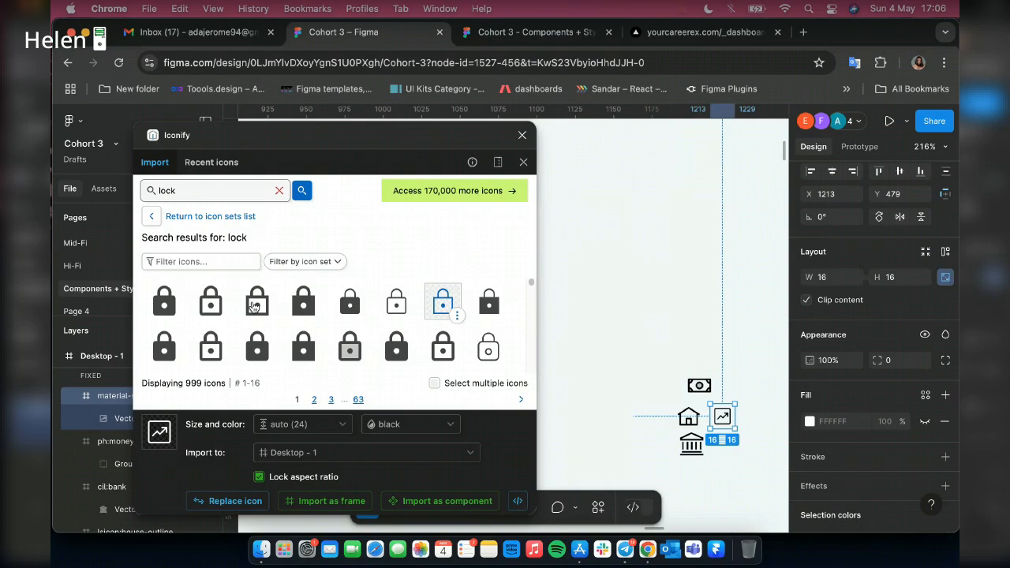
- Compare two outline lock icons on Desktop - 1, keeping material-symbols-light:lock-outline-sharp beside the banknote and removing the bolder material-symbols:lock-outline-sharp
{"action": "left_click", "coordinate": [255, 307]}
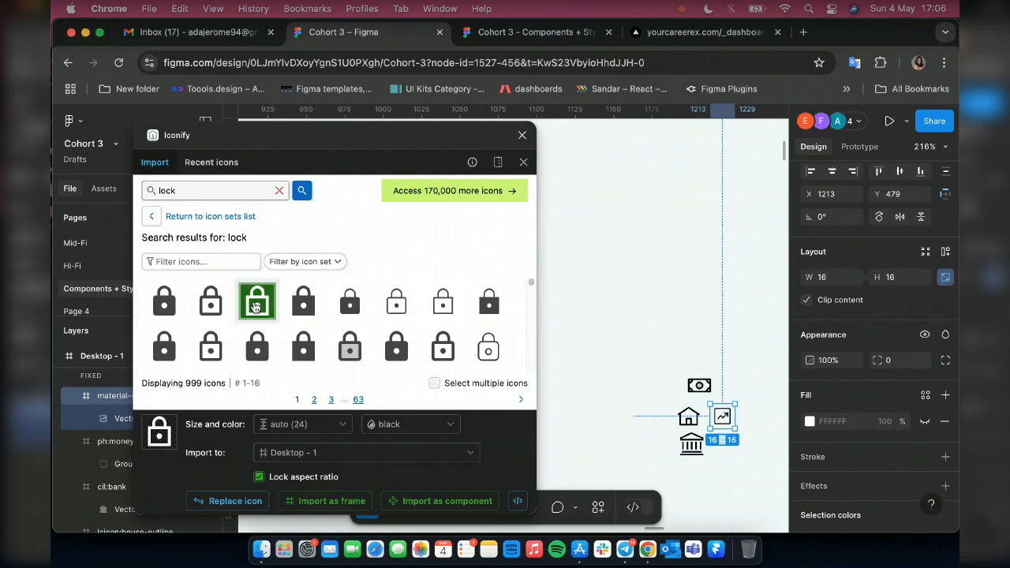
{"action": "left_click_drag", "start_coordinate": [254, 307], "coordinate": [691, 332]}
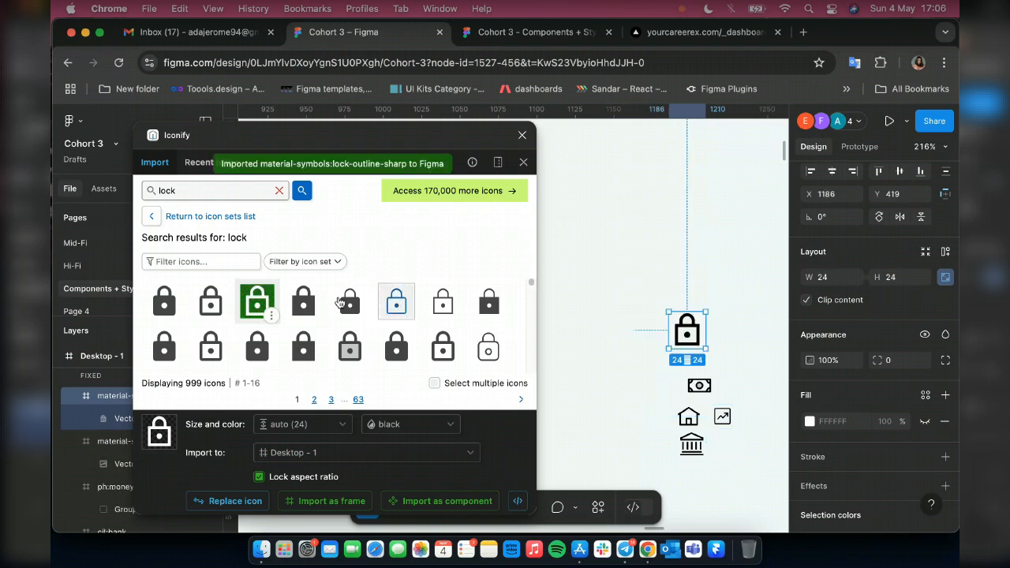
{"action": "left_click_drag", "start_coordinate": [431, 303], "coordinate": [609, 273]}
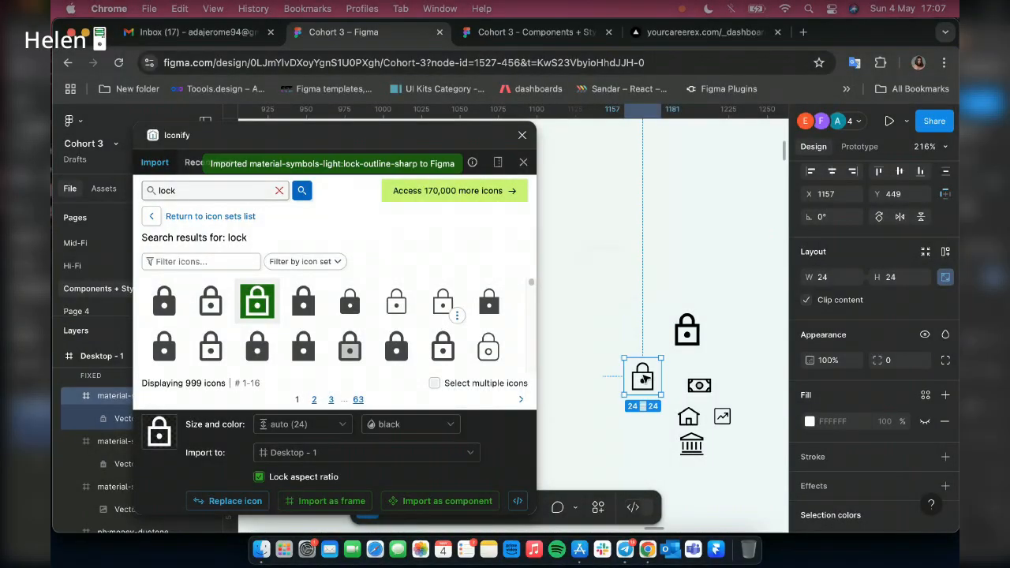
{"action": "left_click", "coordinate": [687, 331]}
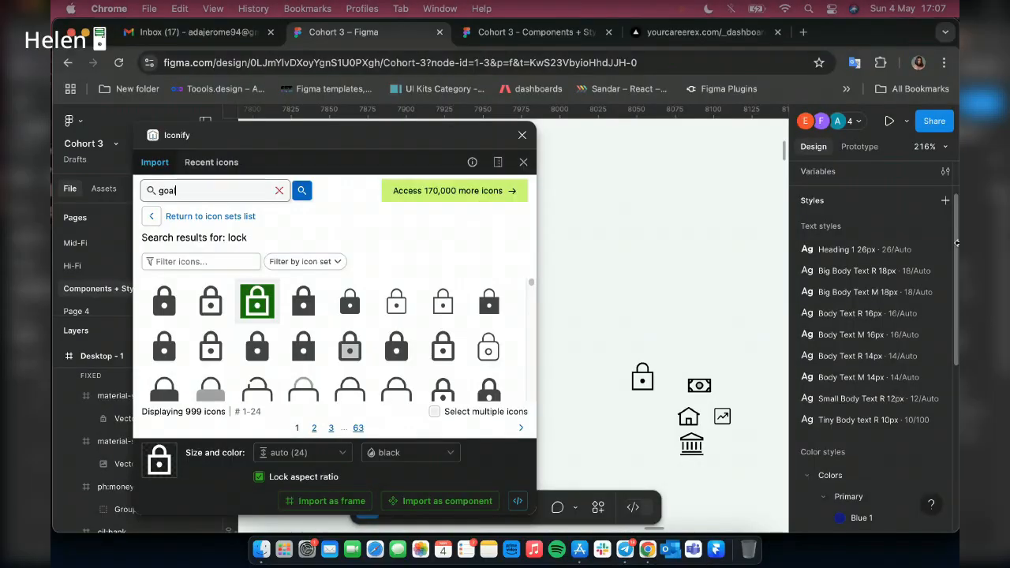
- Search Iconify for "goal", place the octicon:goal-24 and mage:goals target icons above the lock icon, and close the plugin
{"action": "type", "text": "l"}
{"action": "key", "text": "Return"}
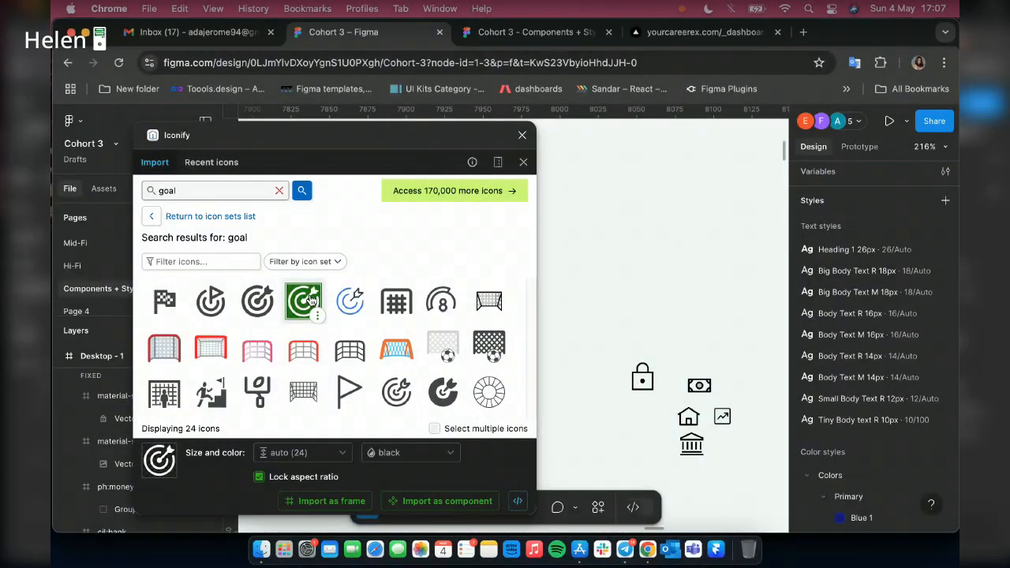
{"action": "left_click_drag", "start_coordinate": [303, 300], "coordinate": [650, 302]}
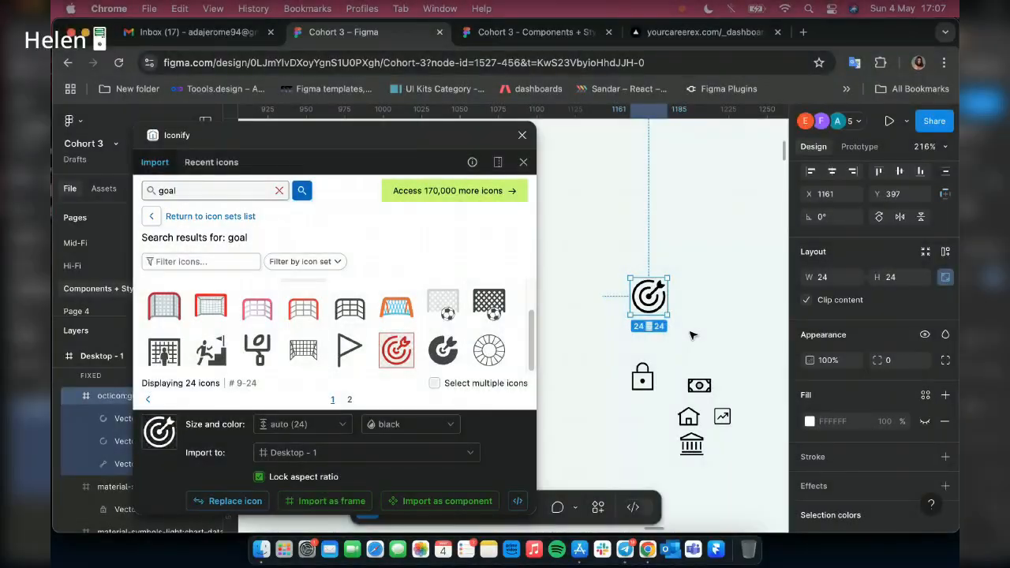
{"action": "left_click_drag", "start_coordinate": [692, 335], "coordinate": [677, 334]}
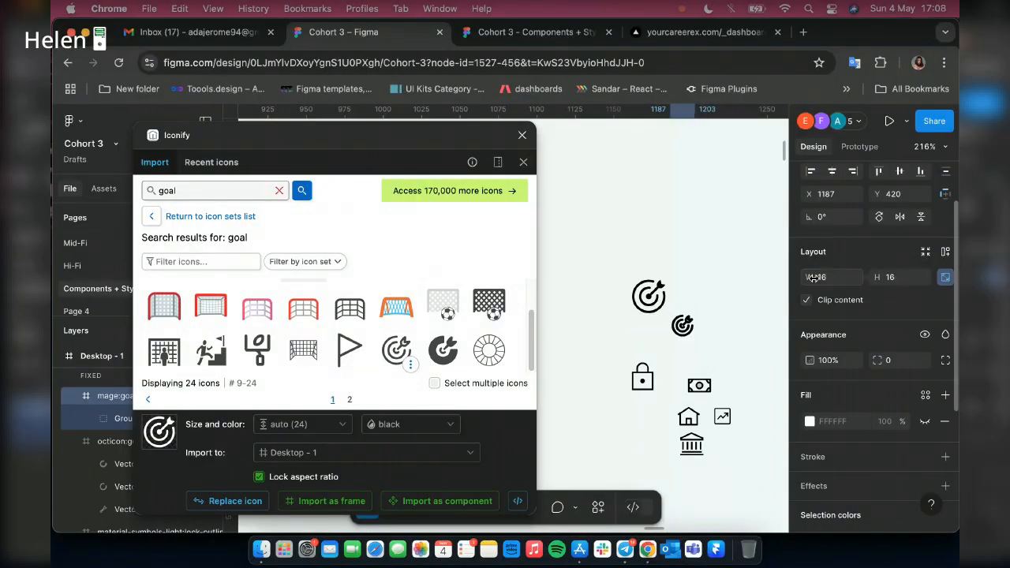
{"action": "left_click", "coordinate": [522, 138]}
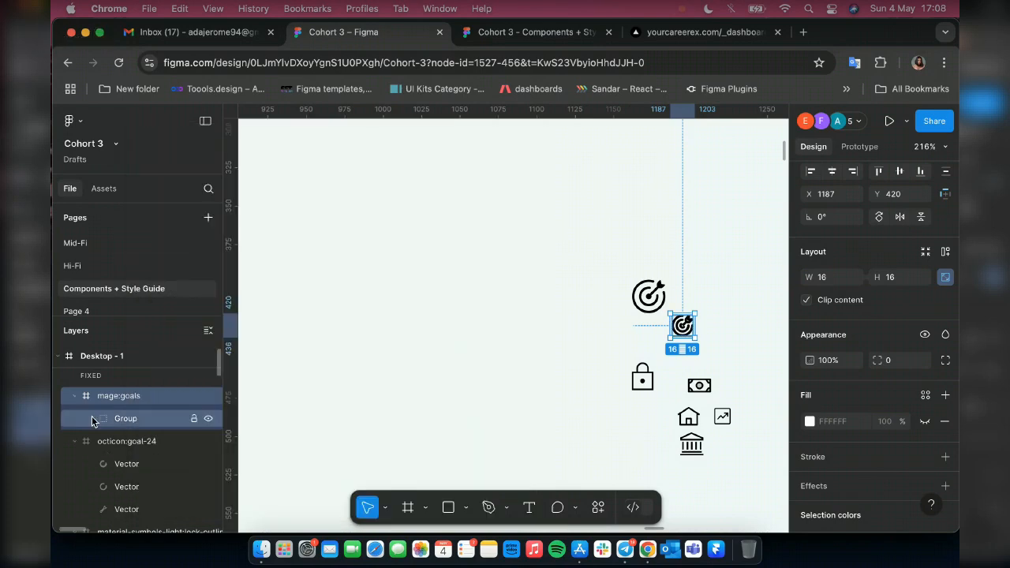
- Set the stroke weight of all four vectors inside the mage:goals icon to 1
{"action": "left_click", "coordinate": [92, 417]}
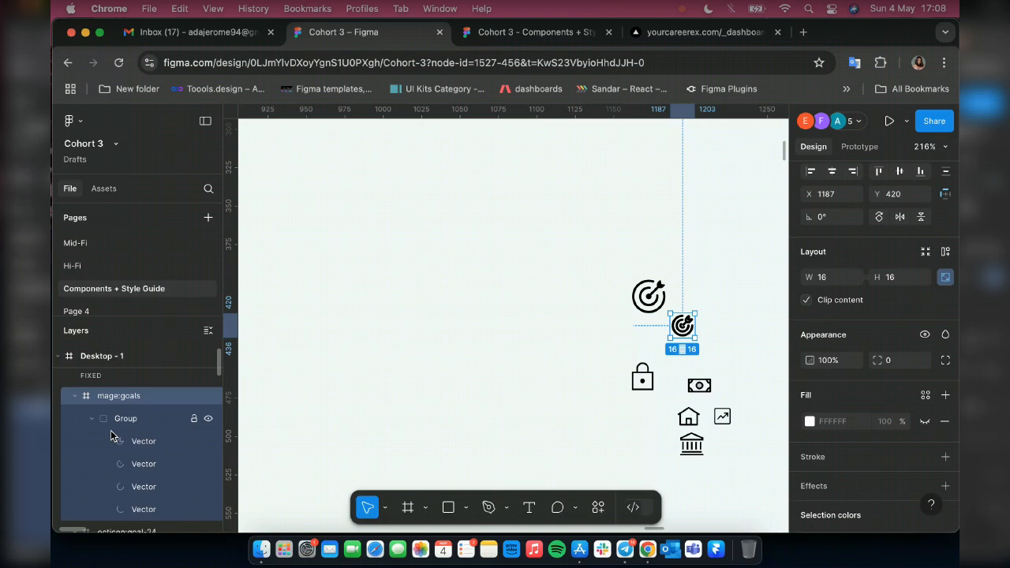
{"action": "left_click", "coordinate": [143, 442]}
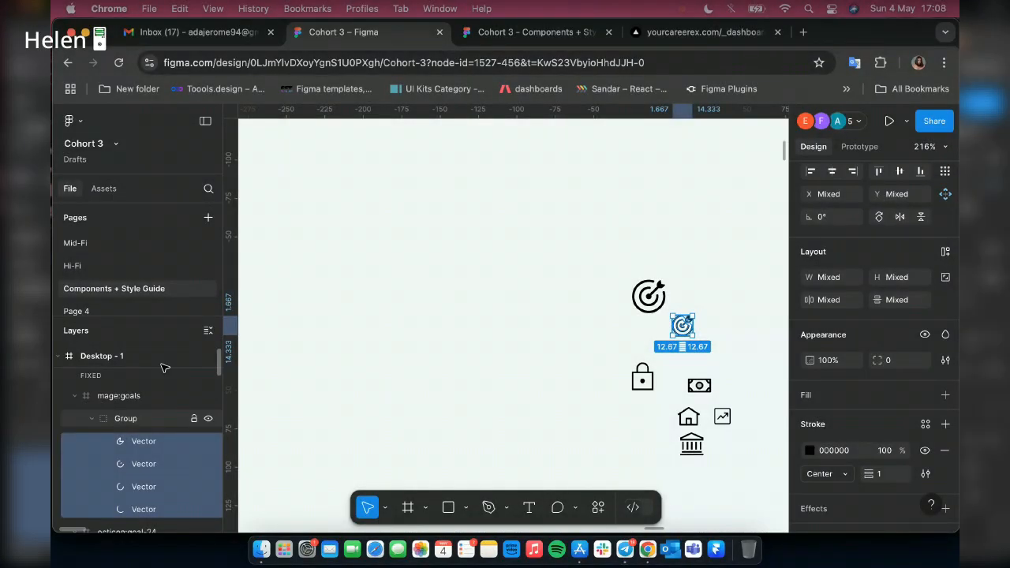
{"action": "left_click", "coordinate": [83, 399]}
{"action": "left_click", "coordinate": [75, 396]}
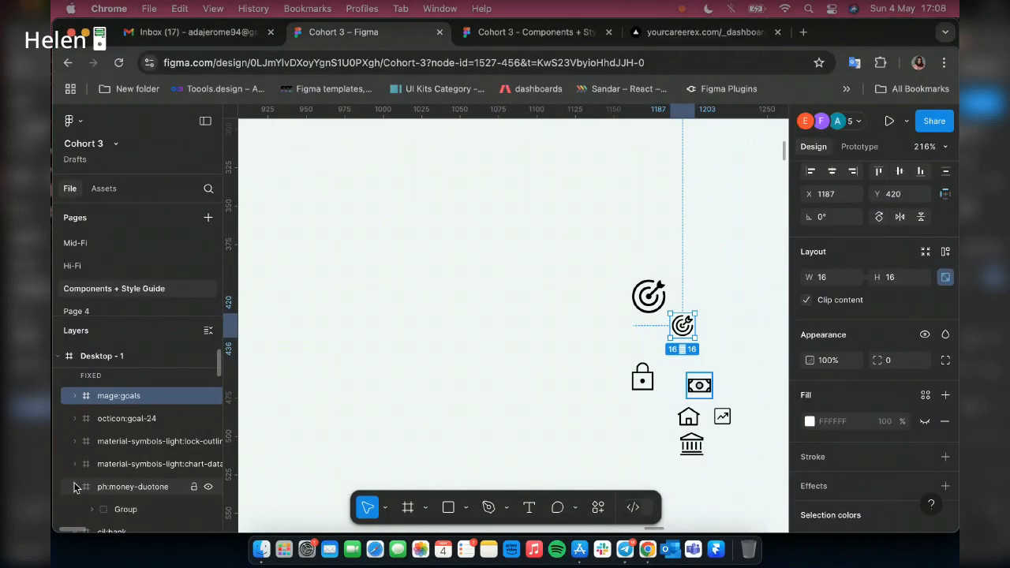
- Move all seven icon frames, from mage:goals to lsicon:house-outline, out of Desktop - 1's Fixed section into Scrolls, above Frame 58
{"action": "left_click", "coordinate": [74, 487]}
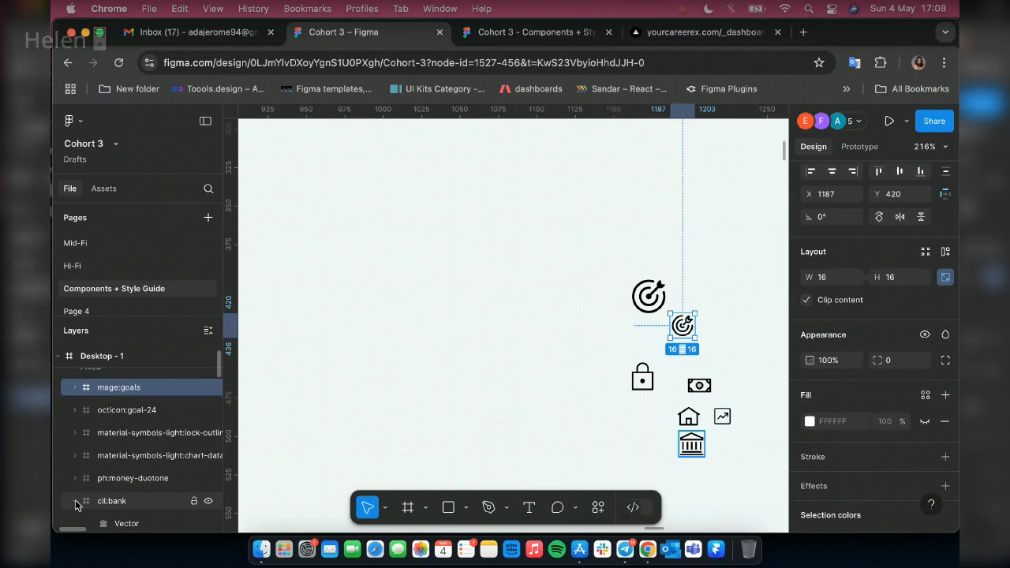
{"action": "left_click", "coordinate": [75, 502]}
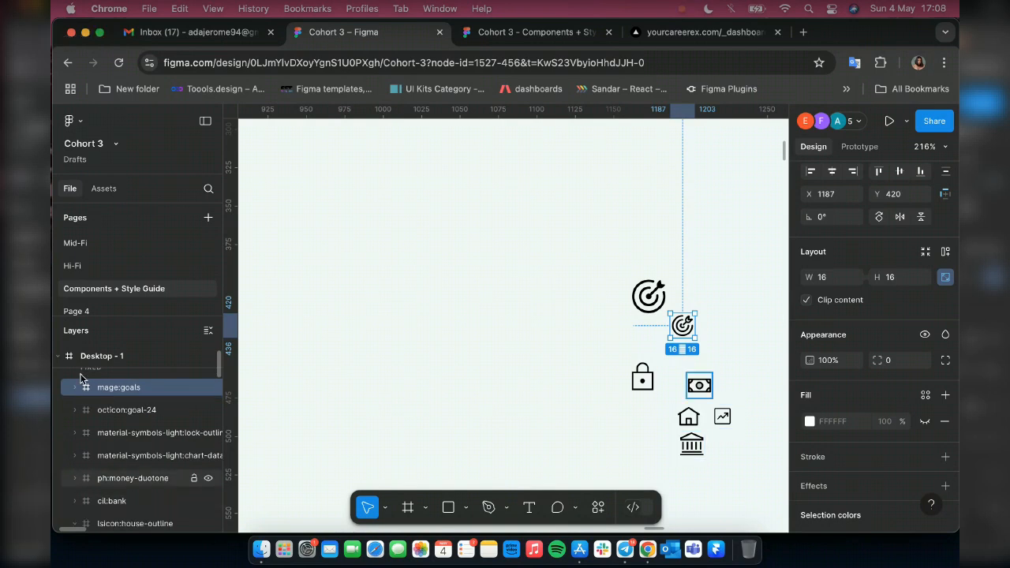
{"action": "left_click", "coordinate": [130, 523]}
{"action": "left_click", "coordinate": [126, 500], "text": "shift"}
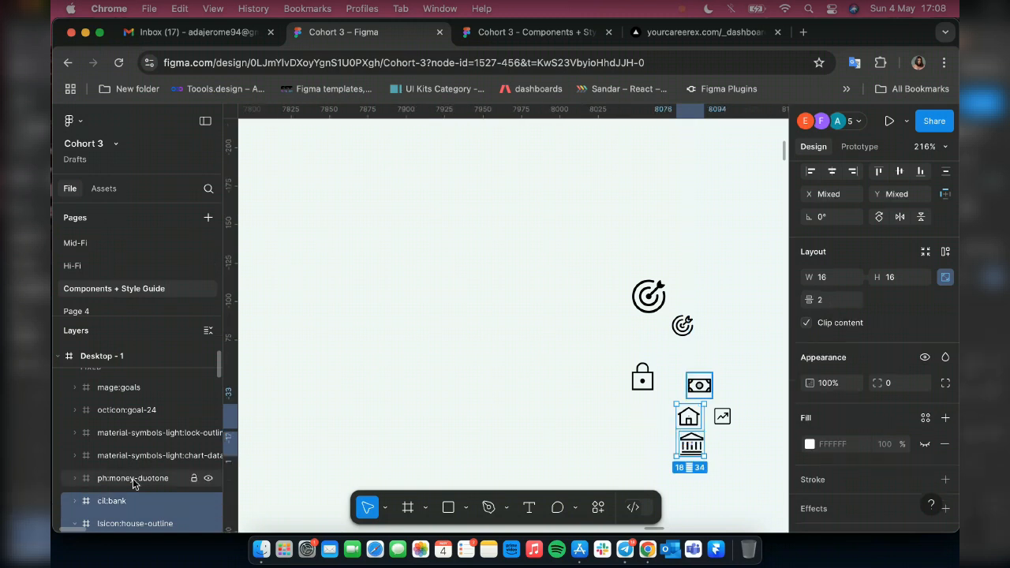
{"action": "left_click", "coordinate": [127, 432], "text": "shift"}
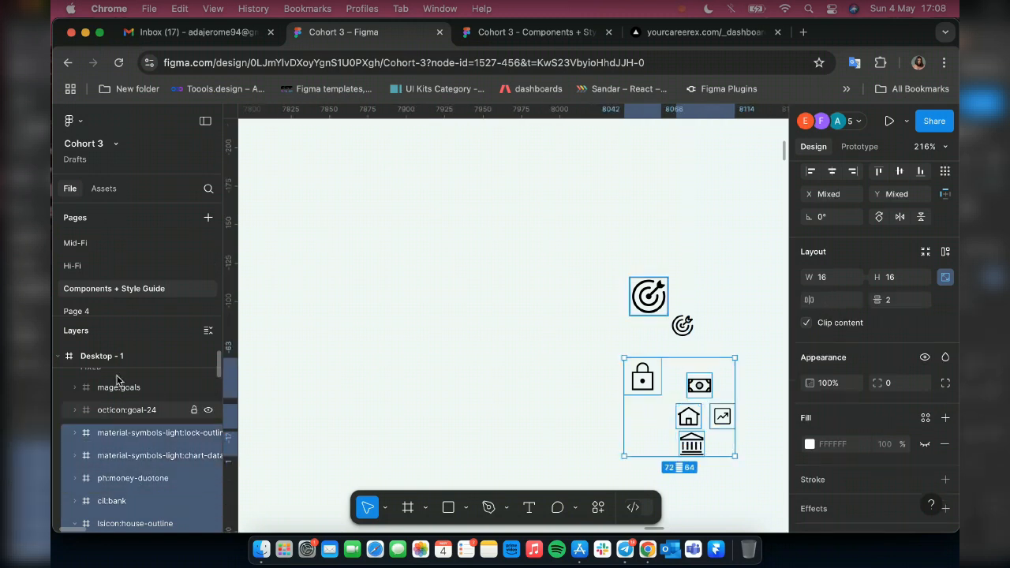
{"action": "left_click", "coordinate": [117, 387], "text": "shift"}
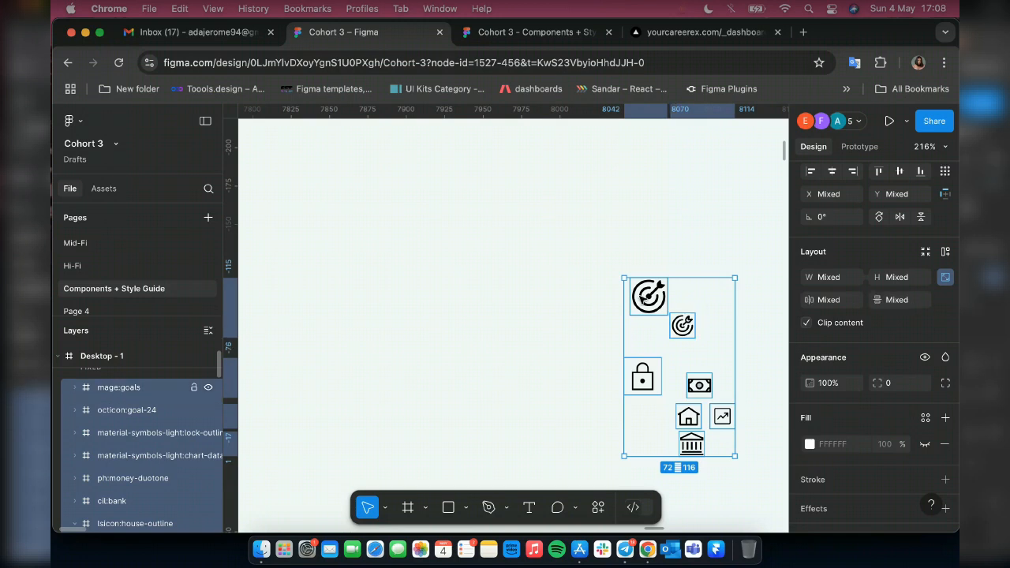
{"action": "scroll", "coordinate": [643, 299], "scroll_direction": "down", "scroll_amount": 3}
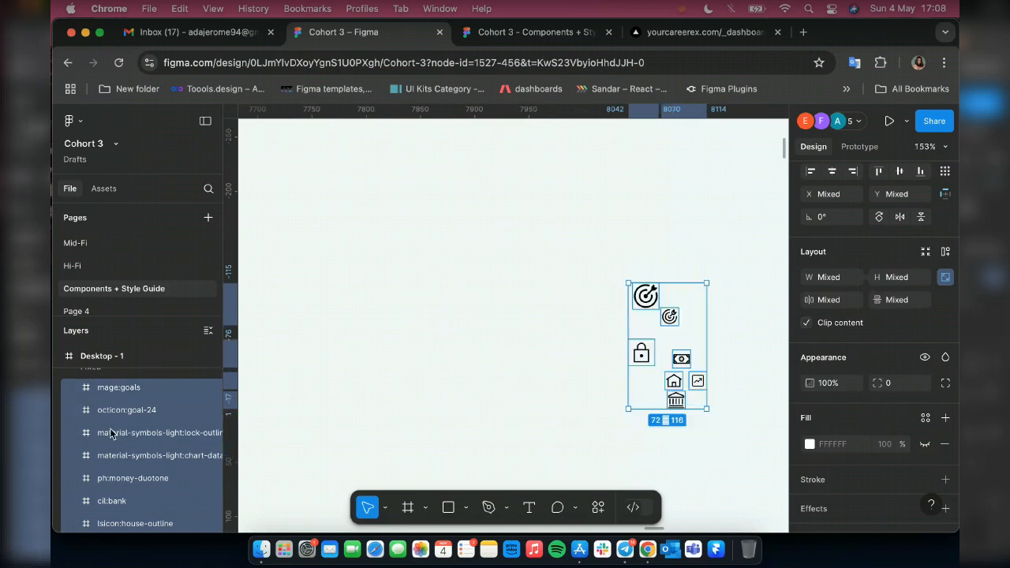
{"action": "scroll", "coordinate": [115, 435], "scroll_direction": "down", "scroll_amount": 2}
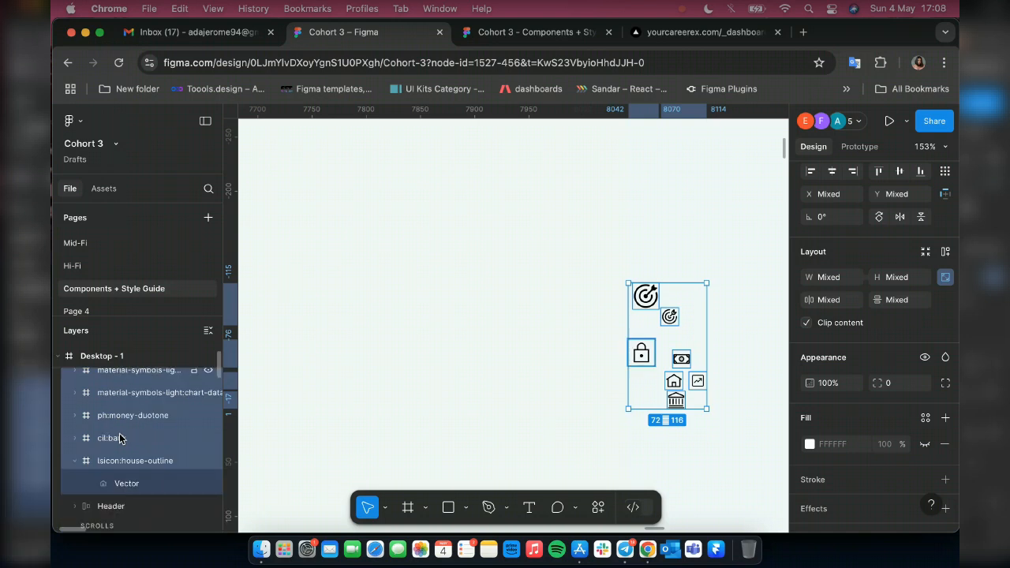
{"action": "scroll", "coordinate": [119, 432], "scroll_direction": "down", "scroll_amount": 1}
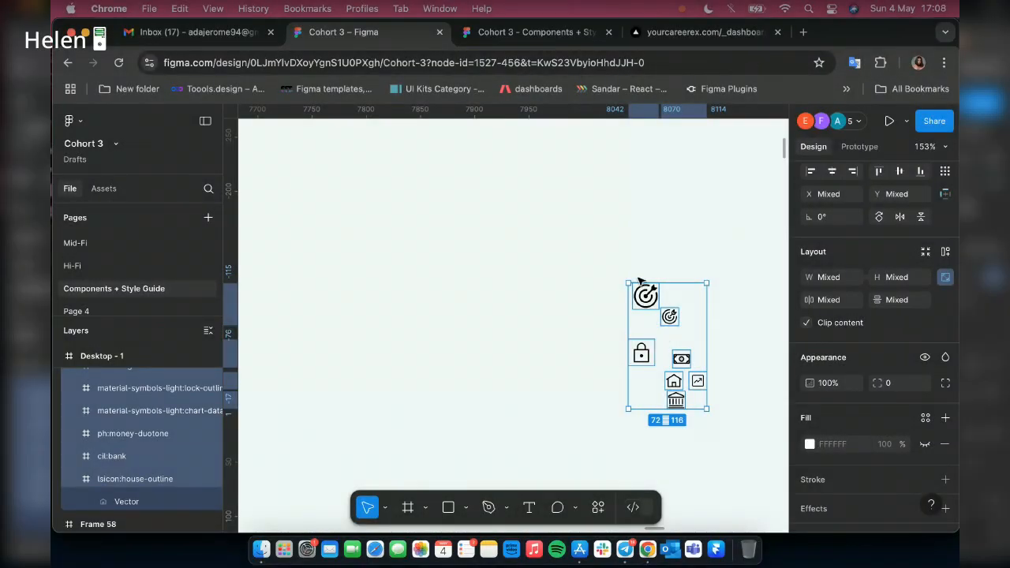
- Select the Safelock card image inside the hero section of the imported PiggyVest reference
{"action": "scroll", "coordinate": [640, 281], "scroll_direction": "up", "scroll_amount": 2}
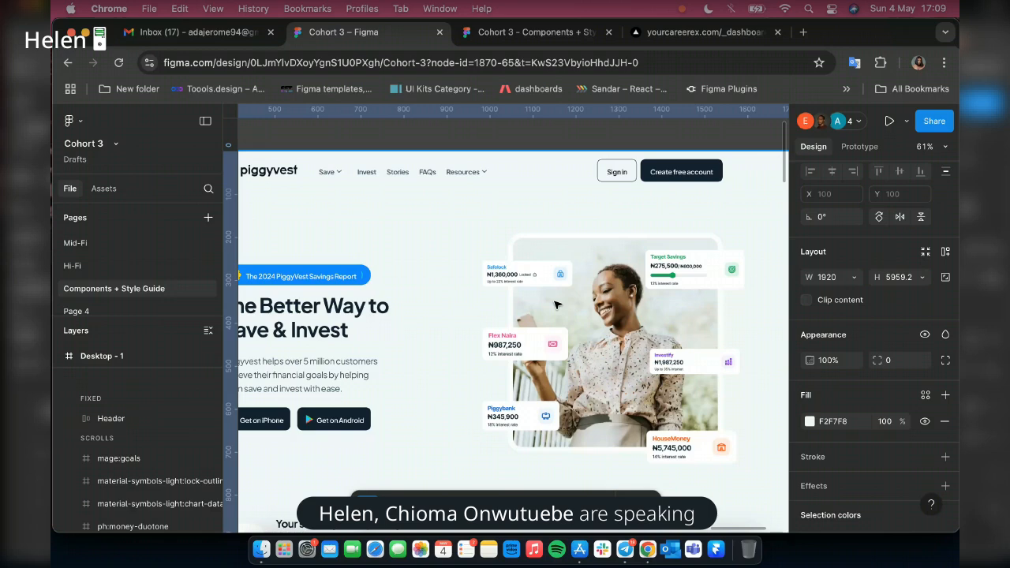
{"action": "double_click", "coordinate": [557, 305]}
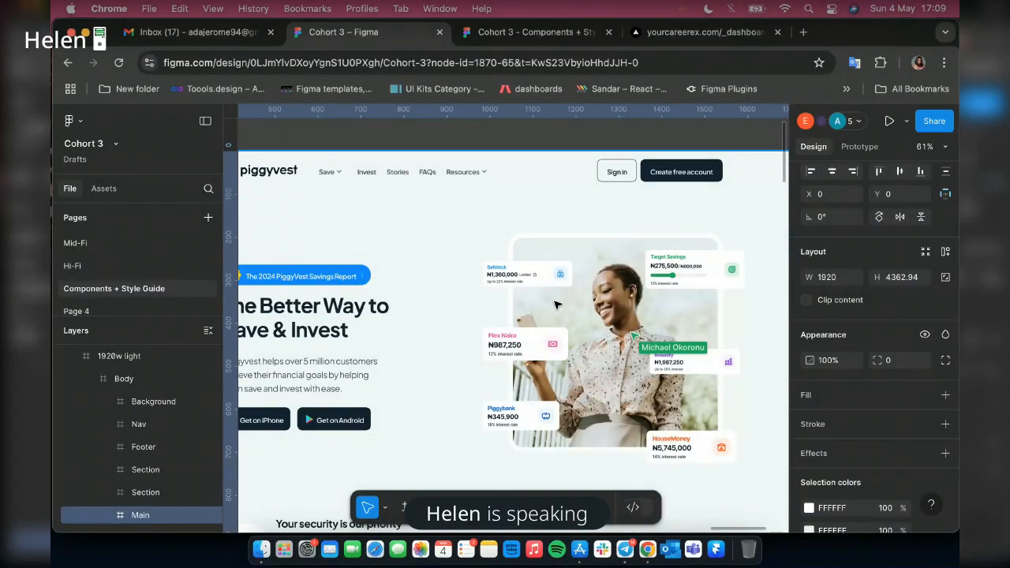
{"action": "scroll", "coordinate": [555, 305], "scroll_direction": "left", "scroll_amount": 3}
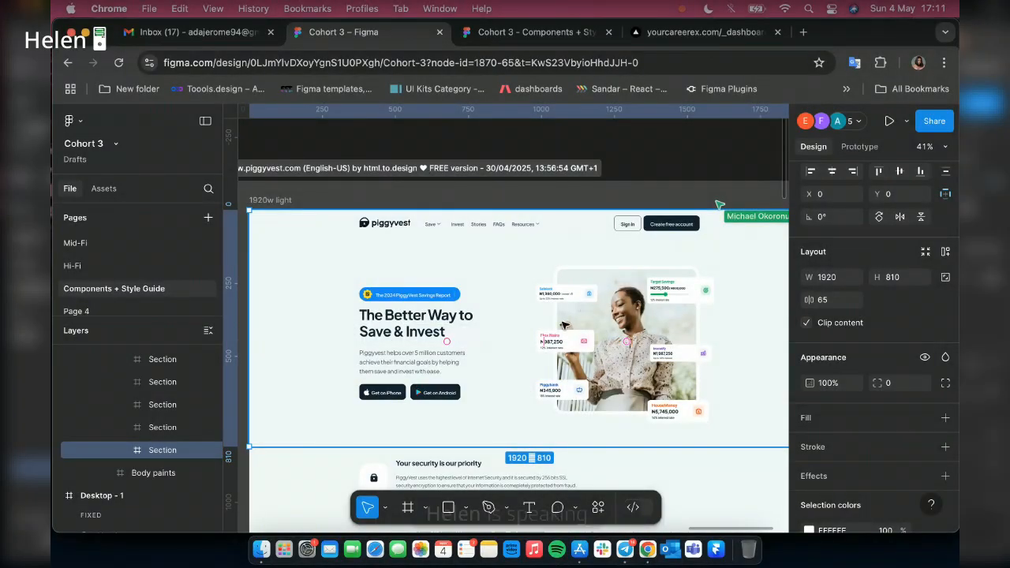
{"action": "scroll", "coordinate": [564, 324], "scroll_direction": "left", "scroll_amount": 3}
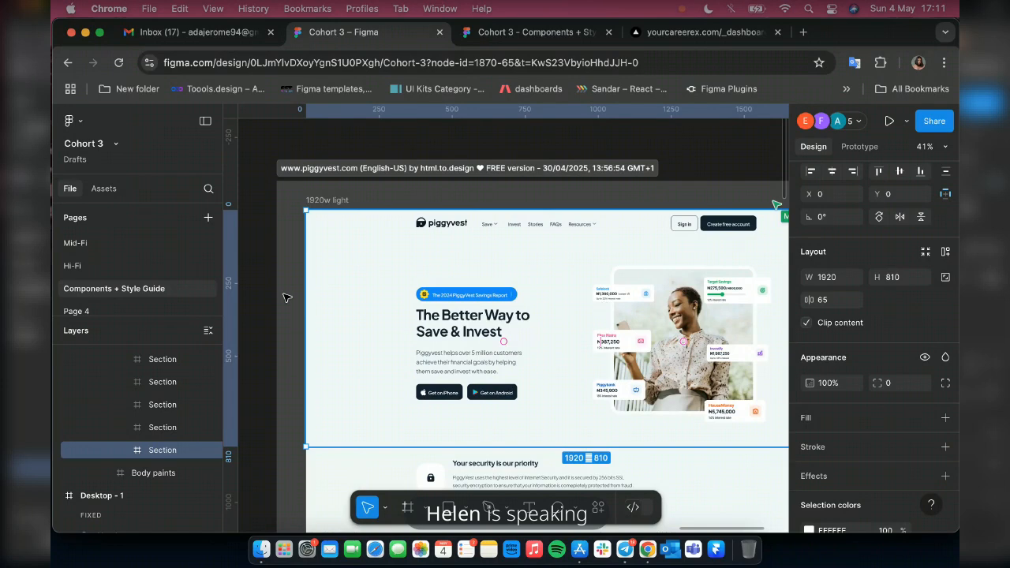
{"action": "scroll", "coordinate": [286, 297], "scroll_direction": "left", "scroll_amount": 10}
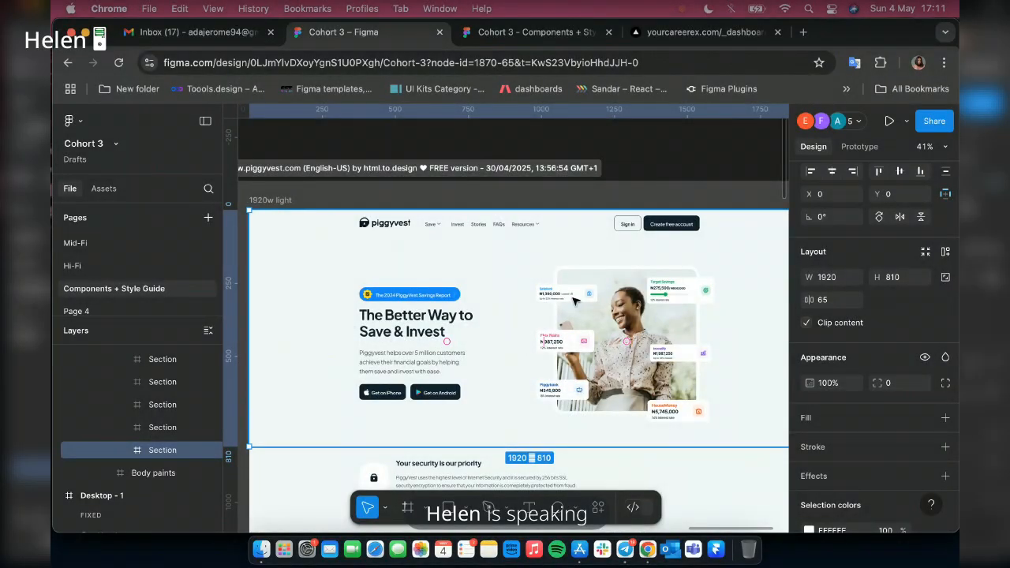
{"action": "scroll", "coordinate": [572, 299], "scroll_direction": "up", "scroll_amount": 4}
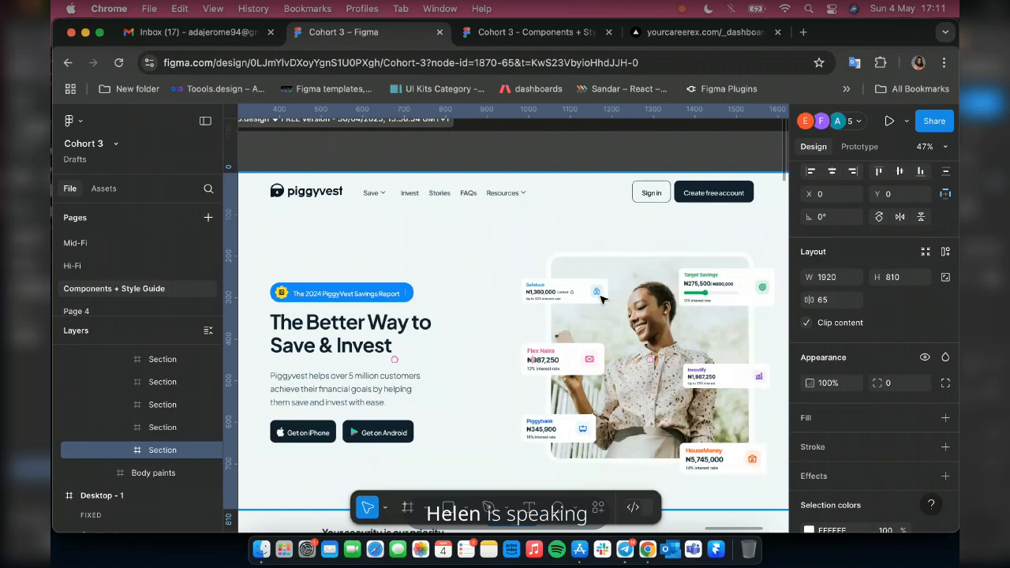
{"action": "scroll", "coordinate": [602, 299], "scroll_direction": "up", "scroll_amount": 3}
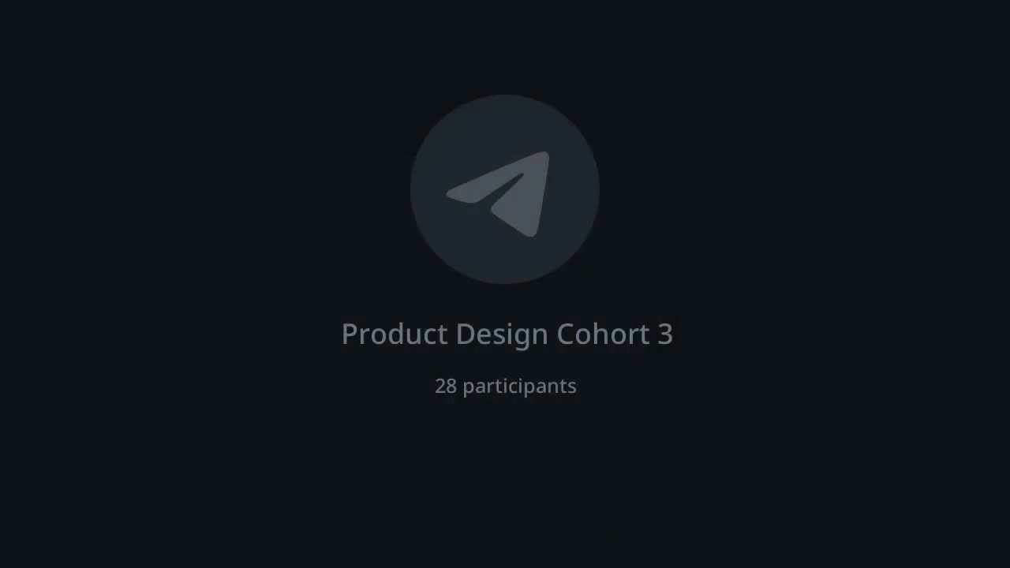
{"action": "double_click", "coordinate": [565, 289]}
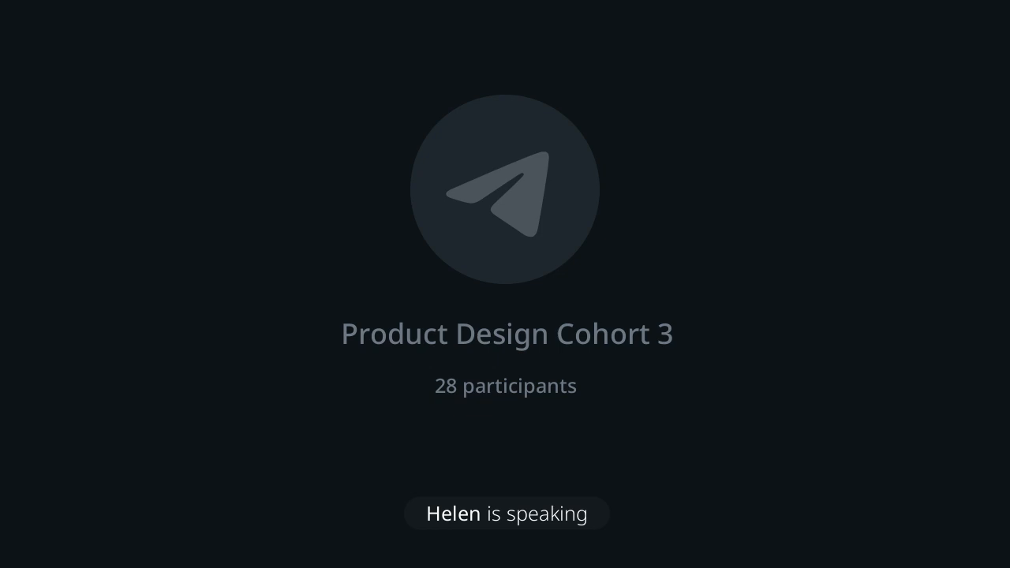
{"action": "double_click", "coordinate": [565, 290]}
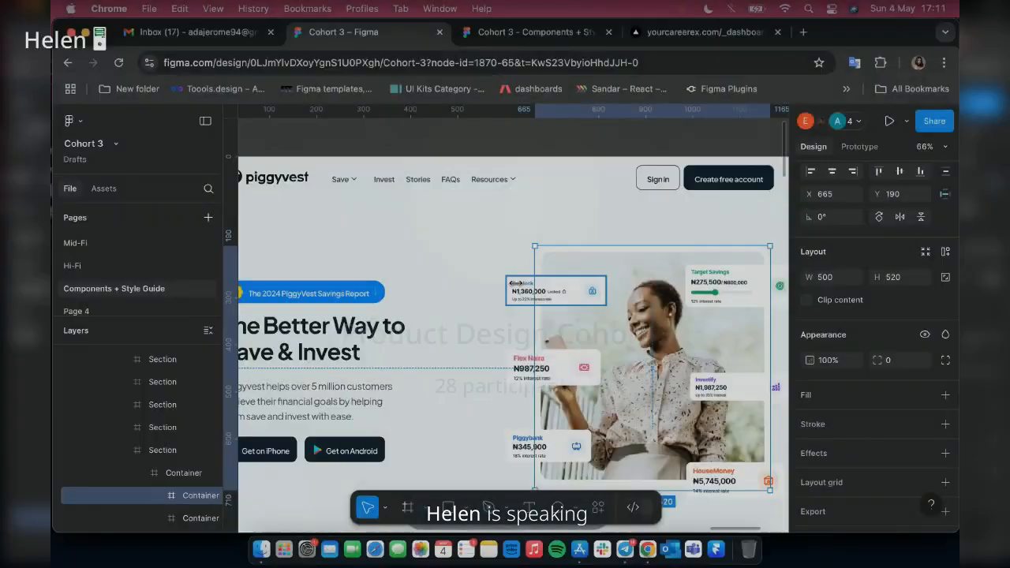
{"action": "double_click", "coordinate": [539, 292]}
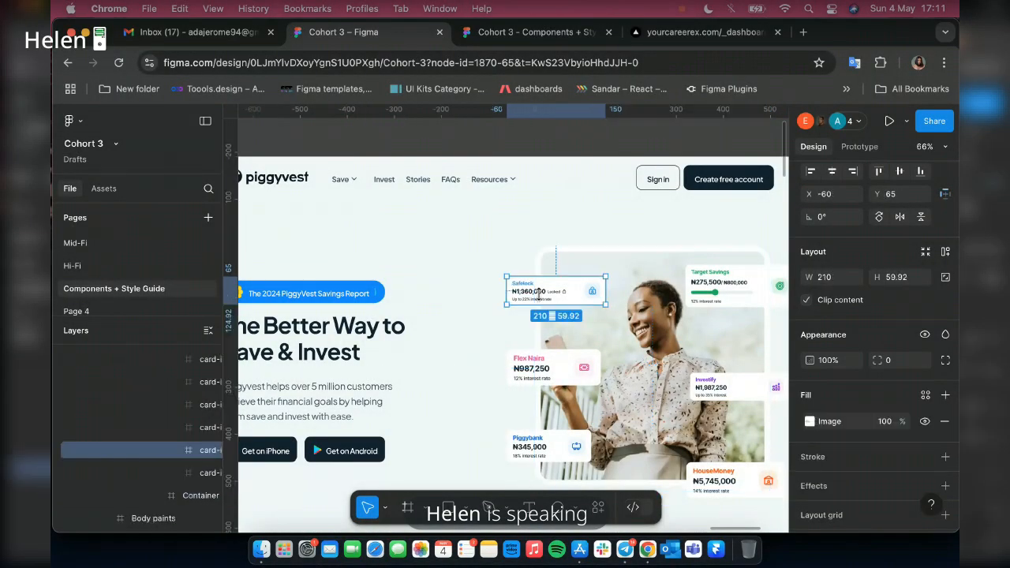
- Duplicate the Safelock card from the reference and place the copy on Desktop - 1, above the gathered icons
{"action": "scroll", "coordinate": [258, 307], "scroll_direction": "left", "scroll_amount": 5}
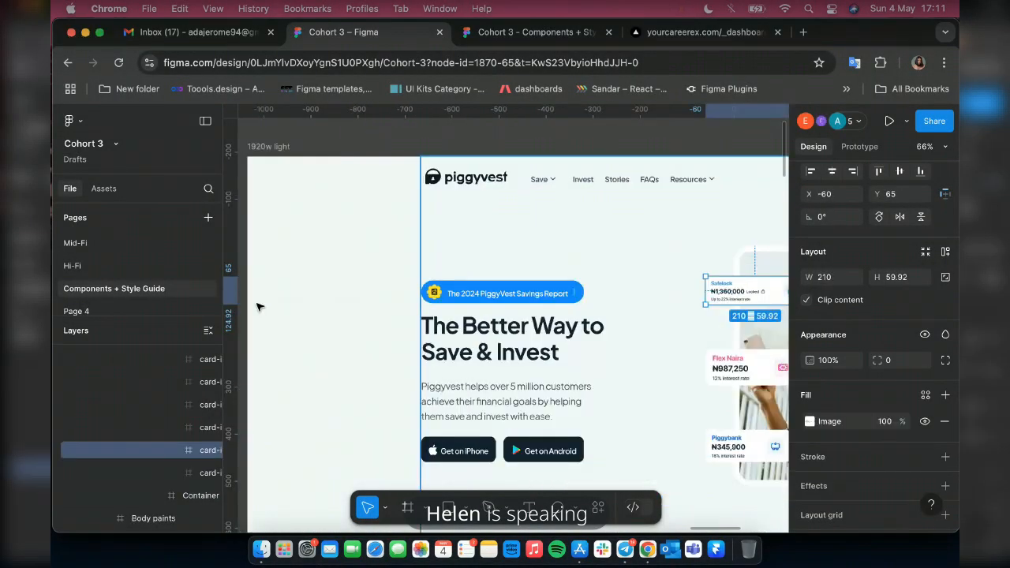
{"action": "scroll", "coordinate": [615, 288], "scroll_direction": "right", "scroll_amount": 3}
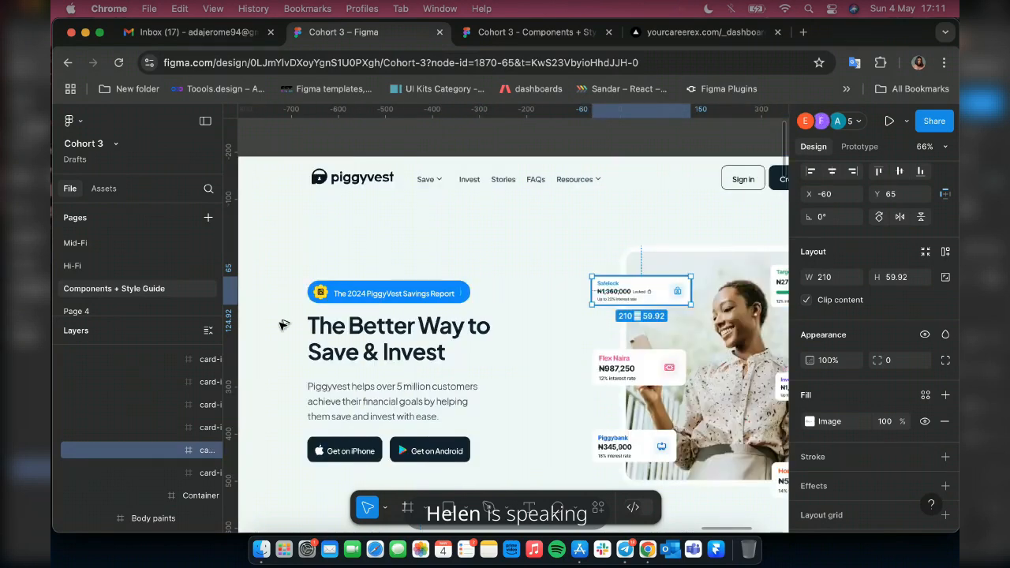
{"action": "left_click_drag", "start_coordinate": [281, 322], "coordinate": [91, 309]}
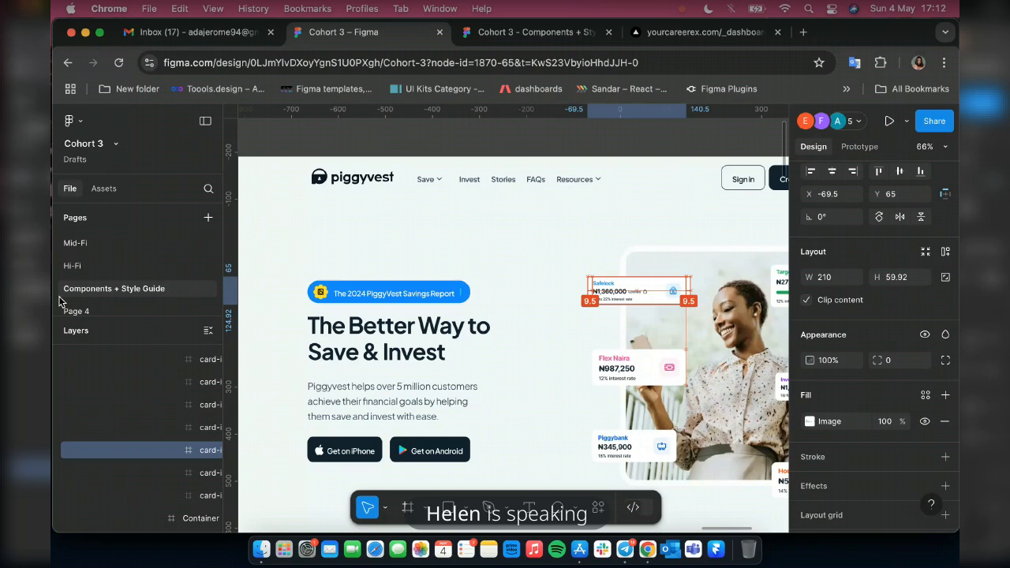
{"action": "left_click_drag", "start_coordinate": [62, 301], "coordinate": [54, 296]}
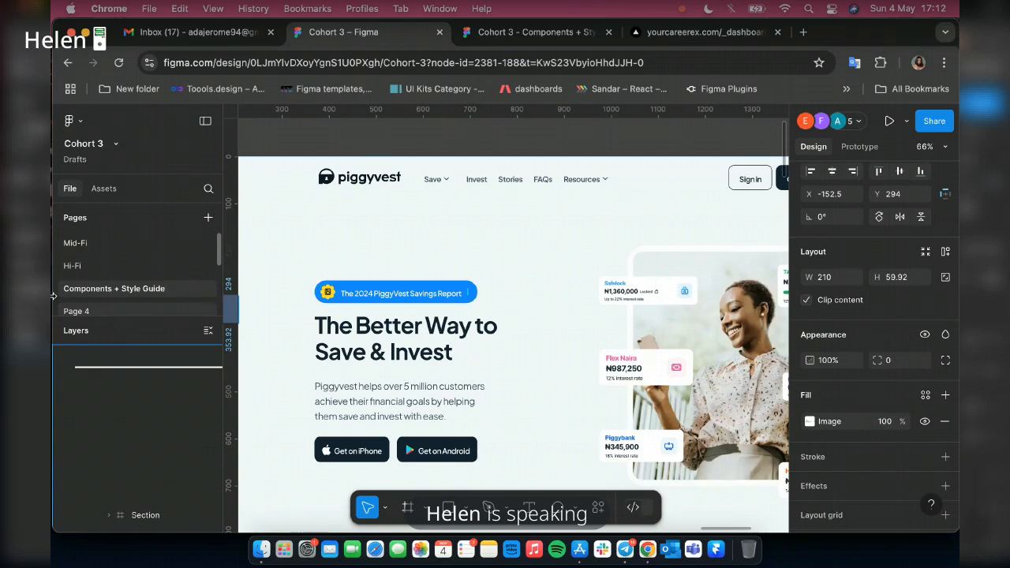
{"action": "left_click_drag", "start_coordinate": [53, 295], "coordinate": [719, 250]}
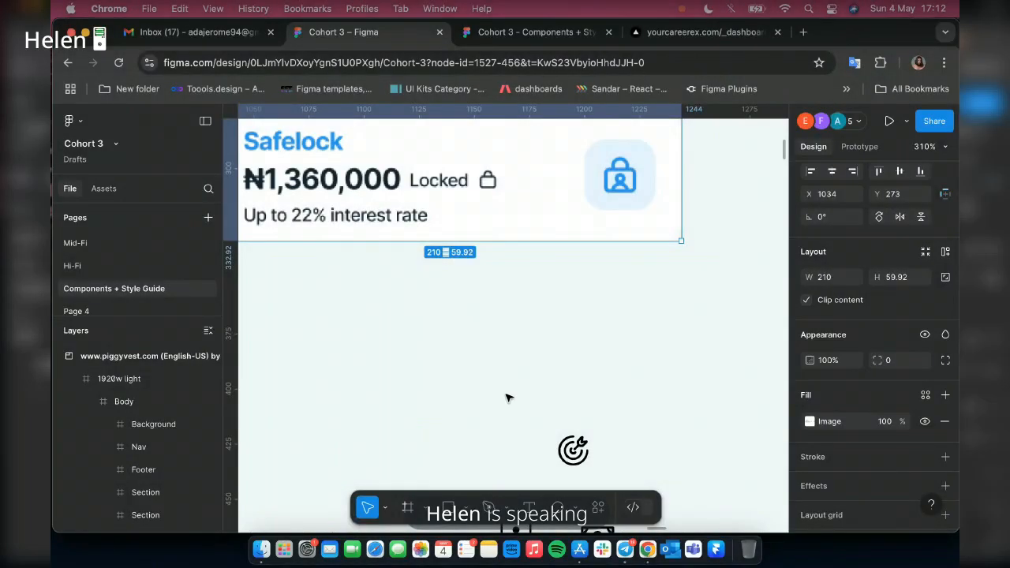
{"action": "scroll", "coordinate": [507, 398], "scroll_direction": "down", "scroll_amount": 5}
{"action": "scroll", "coordinate": [480, 417], "scroll_direction": "up", "scroll_amount": 3}
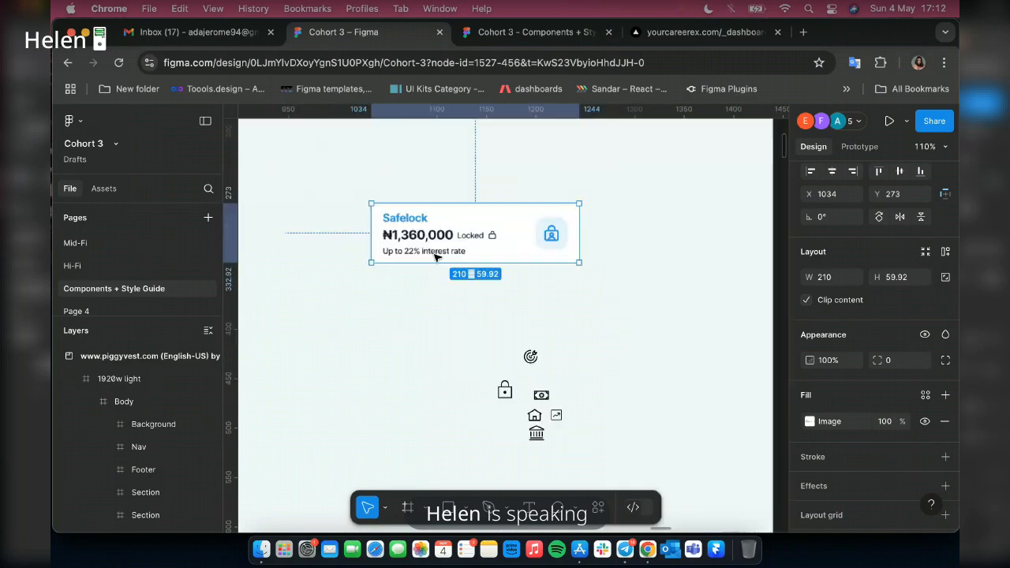
{"action": "scroll", "coordinate": [489, 169], "scroll_direction": "up", "scroll_amount": 1}
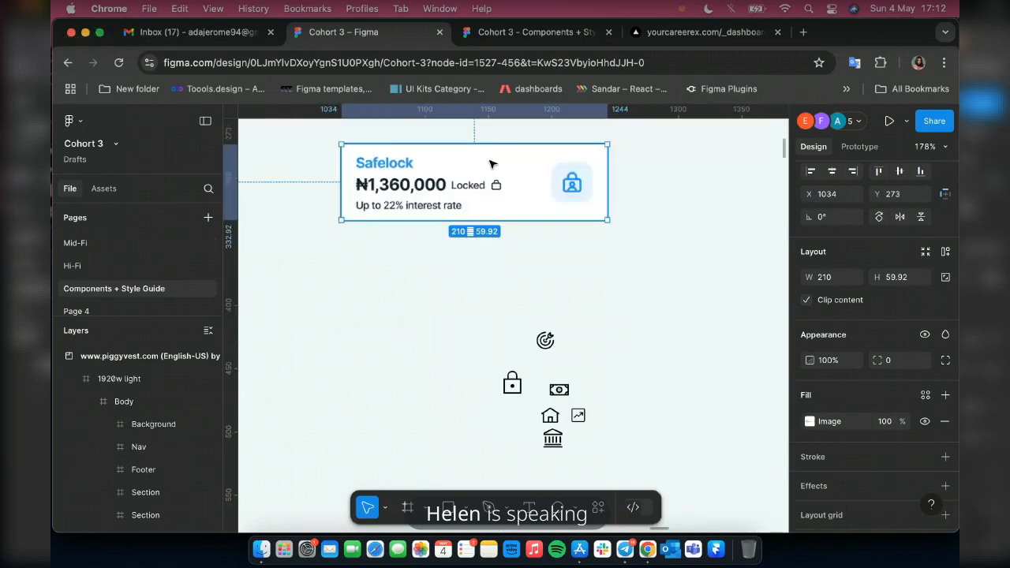
{"action": "left_click", "coordinate": [518, 381]}
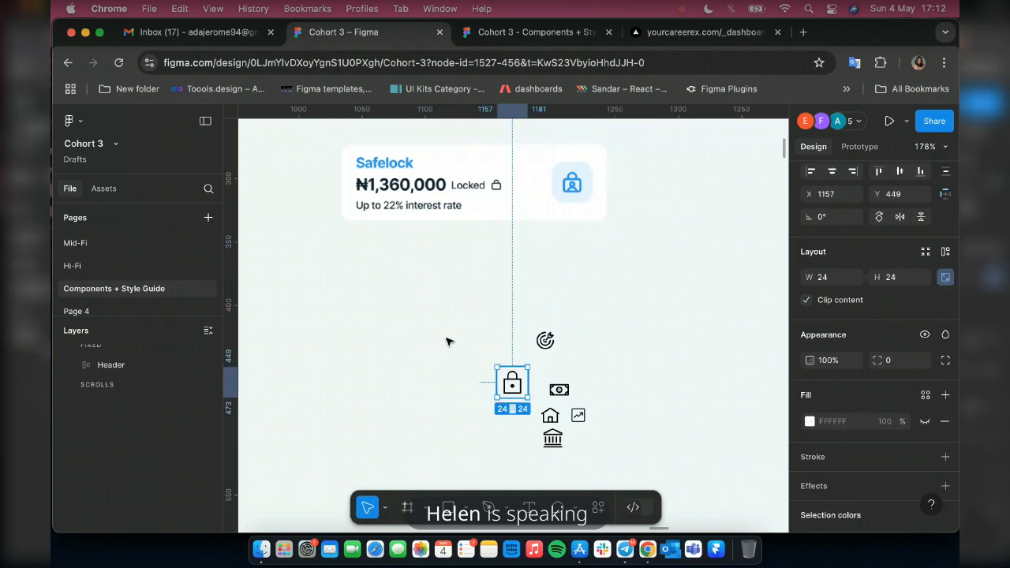
{"action": "left_click_drag", "start_coordinate": [446, 339], "coordinate": [471, 319]}
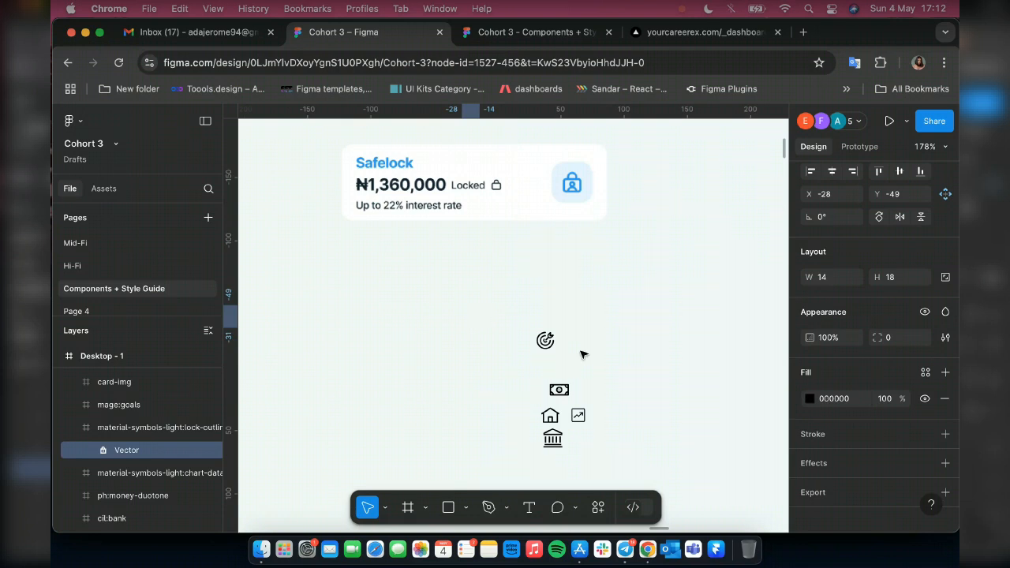
{"action": "key", "text": "super+z"}
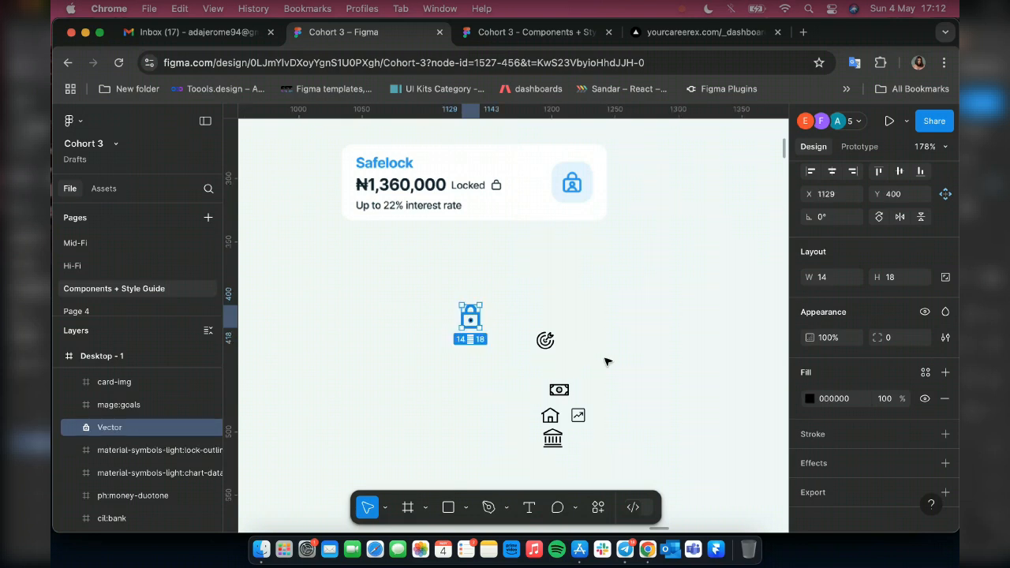
{"action": "key", "text": "super+z"}
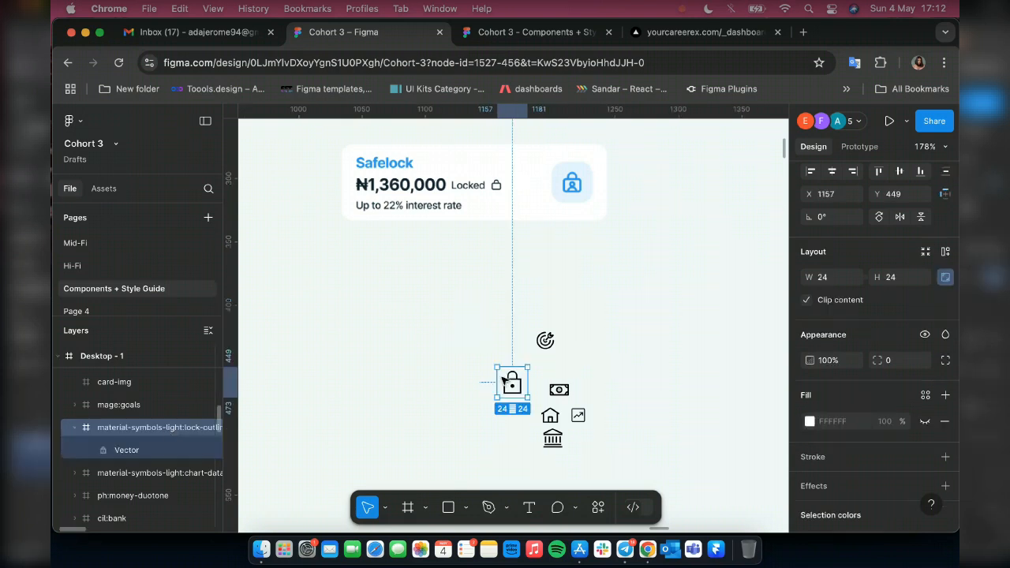
- Apply auto layout to the lock icon with its aspect ratio unlocked, and wrap it in a second auto layout frame
{"action": "key", "text": "shift+a"}
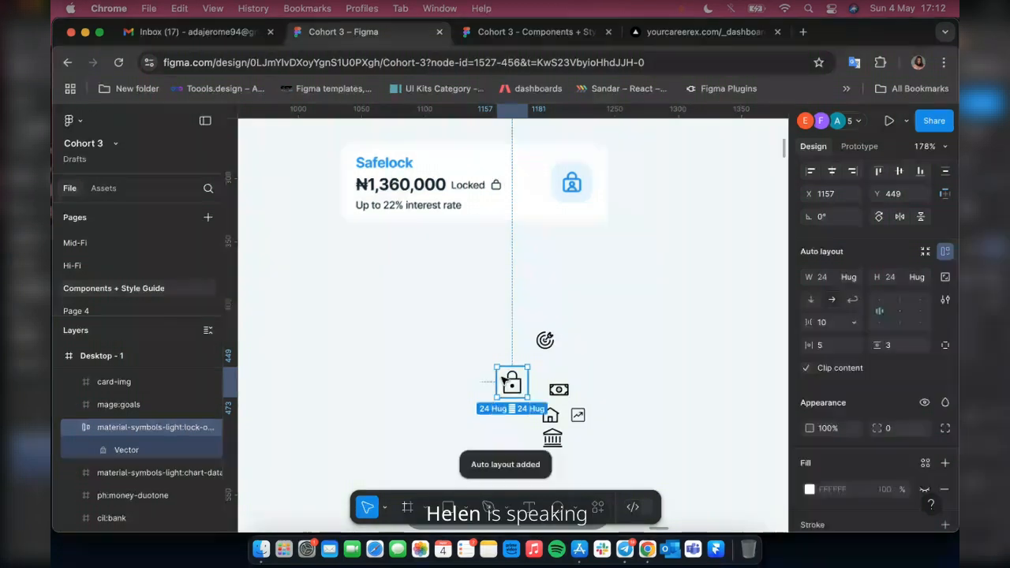
{"action": "key", "text": "shift+l"}
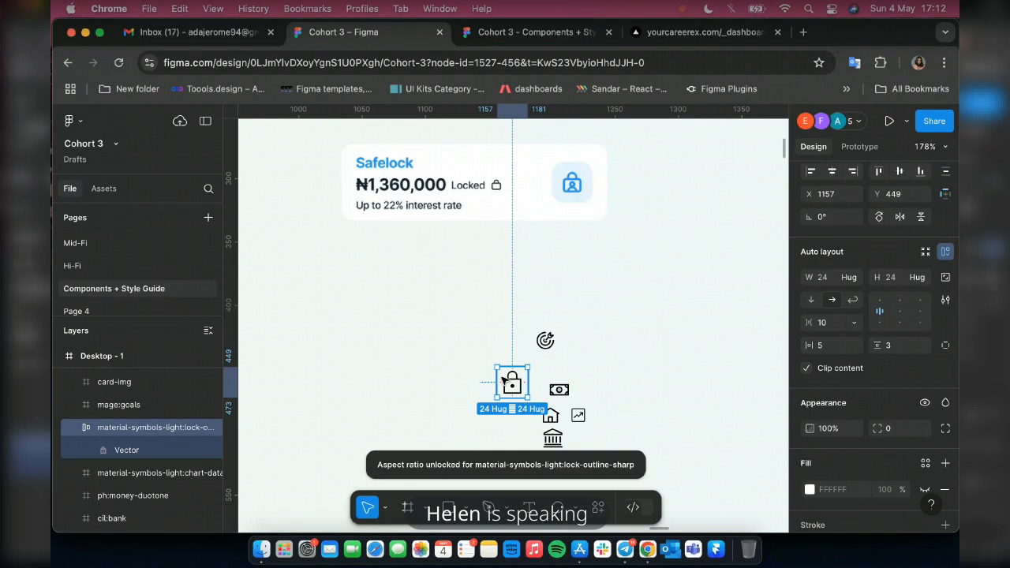
{"action": "key", "text": "shift+a"}
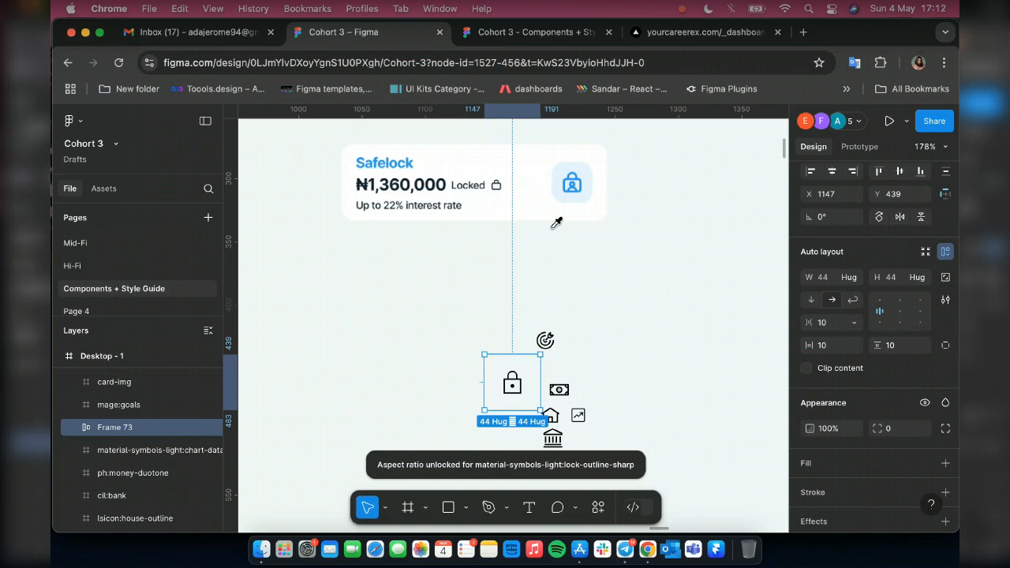
- Fill the lock's outer frame with E7F4FF and recolour the lock 2295F2, sampling both colours from the Safelock card
{"action": "left_click", "coordinate": [598, 203]}
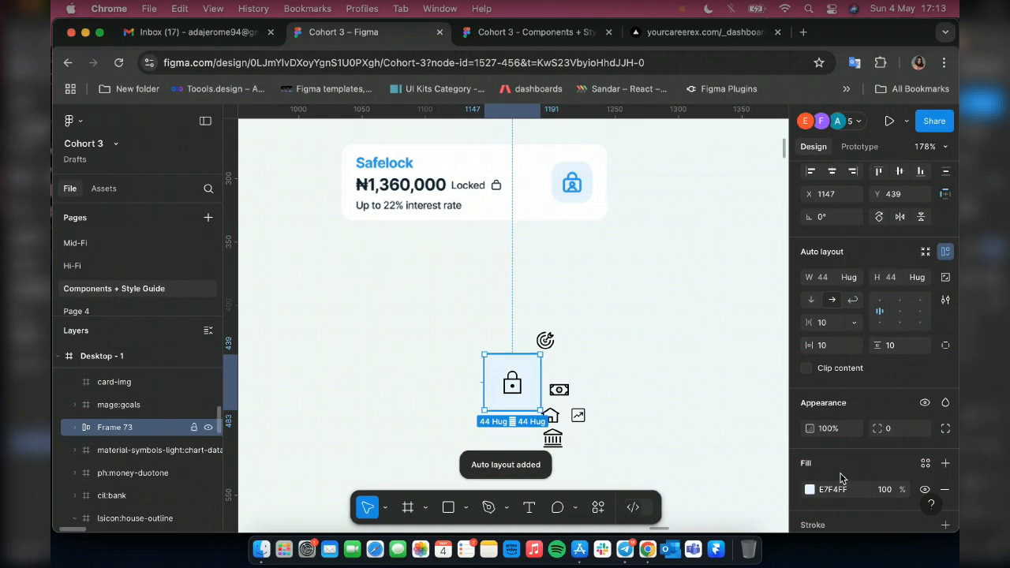
{"action": "scroll", "coordinate": [839, 477], "scroll_direction": "down", "scroll_amount": 5}
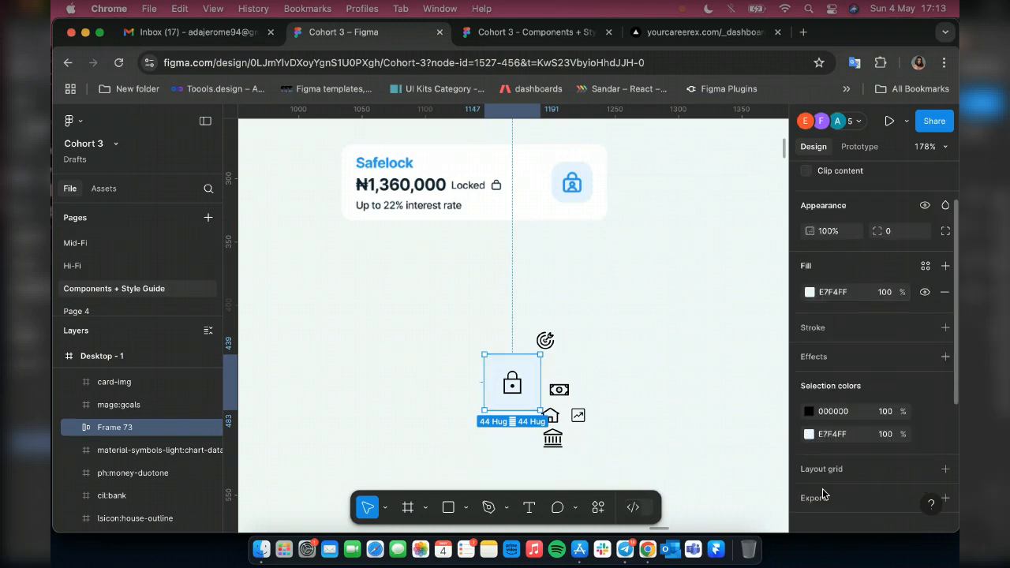
{"action": "left_click", "coordinate": [808, 412]}
{"action": "left_click", "coordinate": [639, 422]}
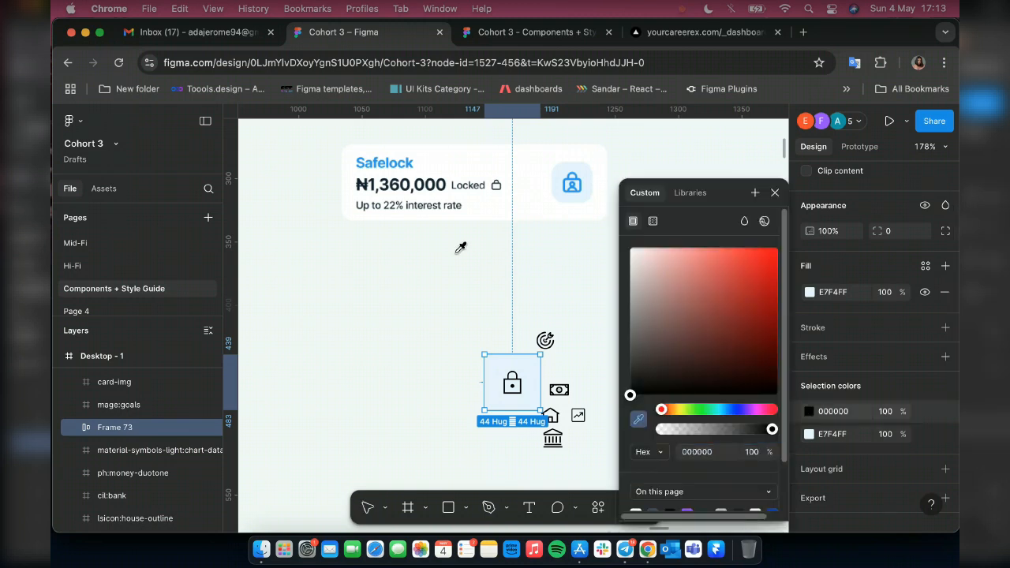
{"action": "left_click", "coordinate": [378, 157]}
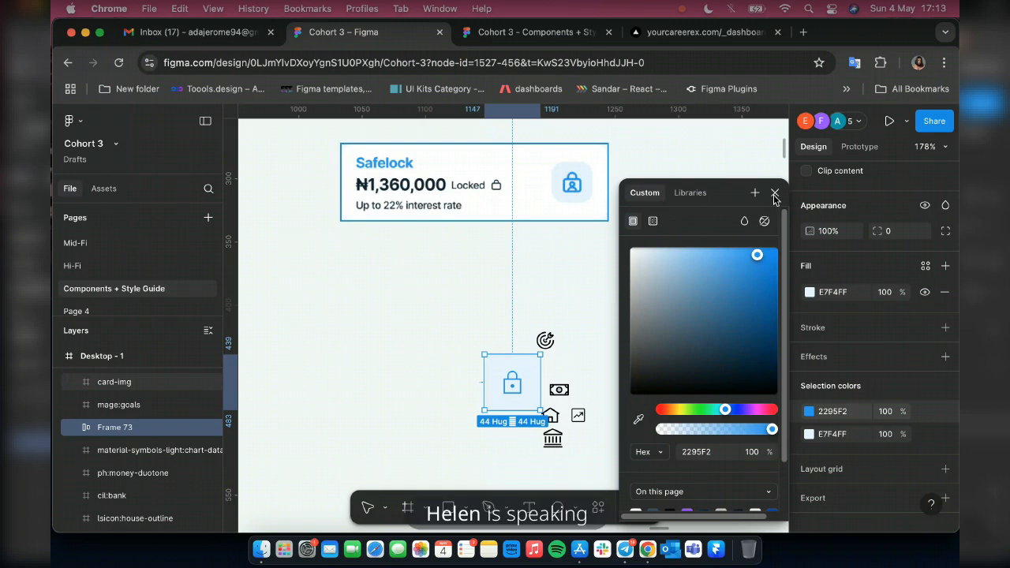
- Set the lock's outer frame to a fixed size of 30 by 30 and lock its aspect ratio
{"action": "left_click", "coordinate": [501, 385]}
{"action": "scroll", "coordinate": [507, 383], "scroll_direction": "up", "scroll_amount": 5}
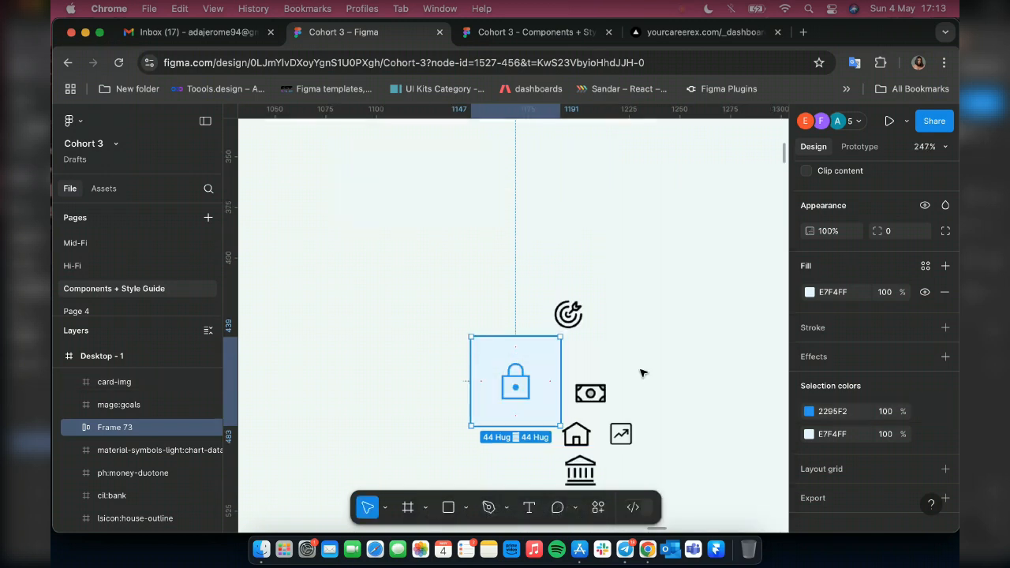
{"action": "scroll", "coordinate": [834, 398], "scroll_direction": "up", "scroll_amount": 2}
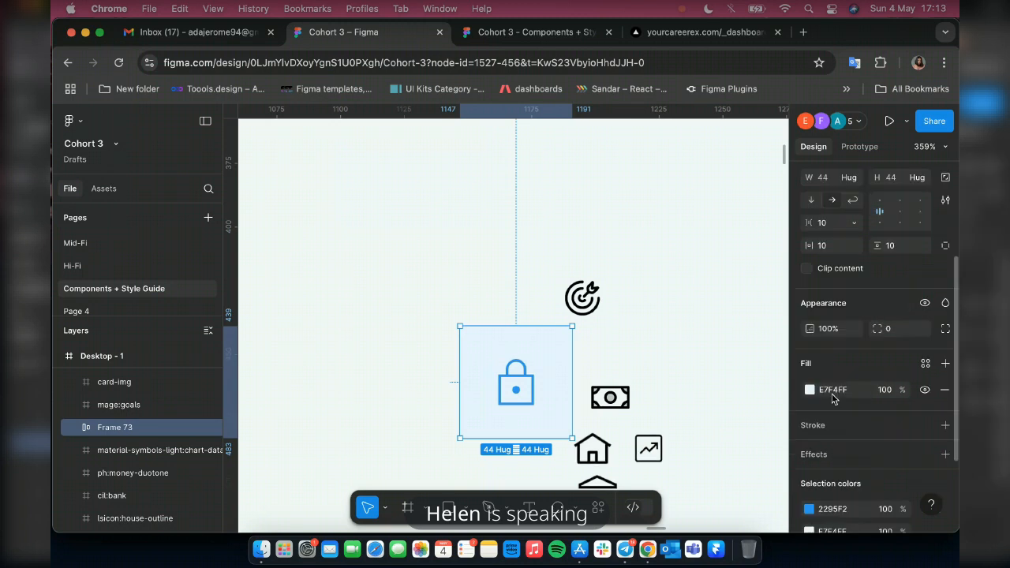
{"action": "scroll", "coordinate": [829, 255], "scroll_direction": "up", "scroll_amount": 2}
{"action": "left_click", "coordinate": [838, 263]}
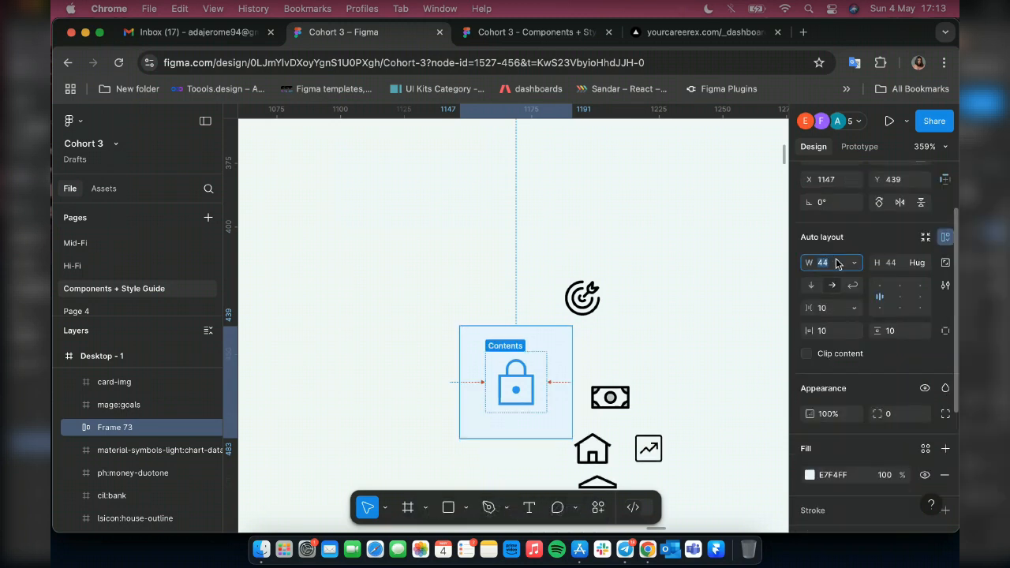
{"action": "type", "text": "30"}
{"action": "left_click", "coordinate": [946, 264]}
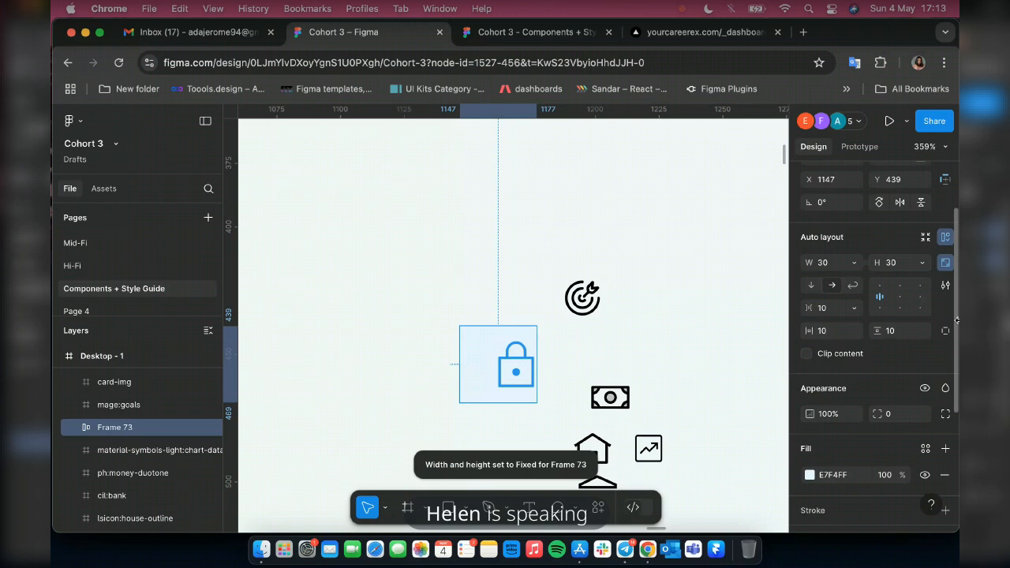
- Center the padlock icon inside its light blue auto layout frame
{"action": "left_click", "coordinate": [900, 297]}
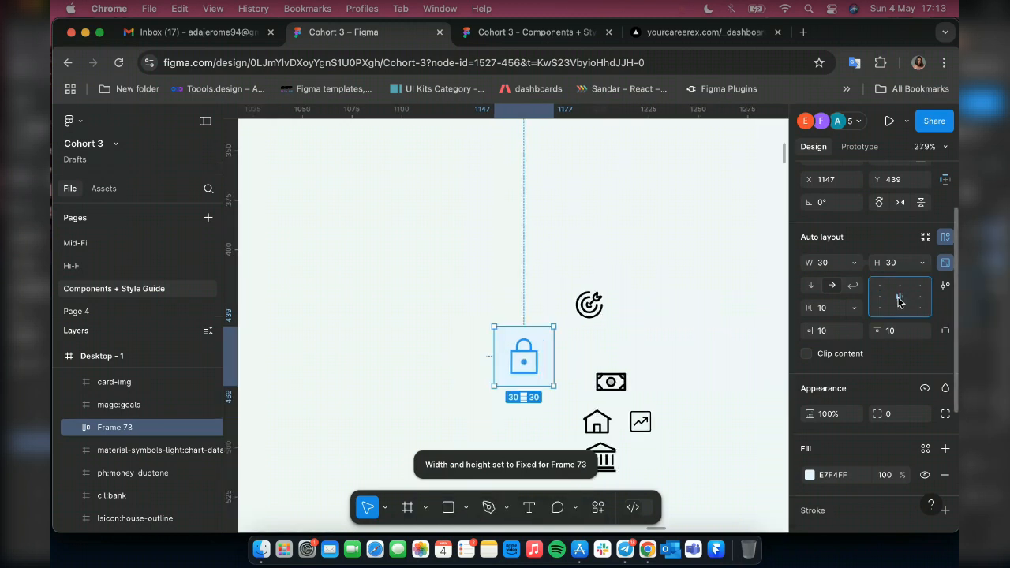
{"action": "scroll", "coordinate": [602, 305], "scroll_direction": "up", "scroll_amount": 3}
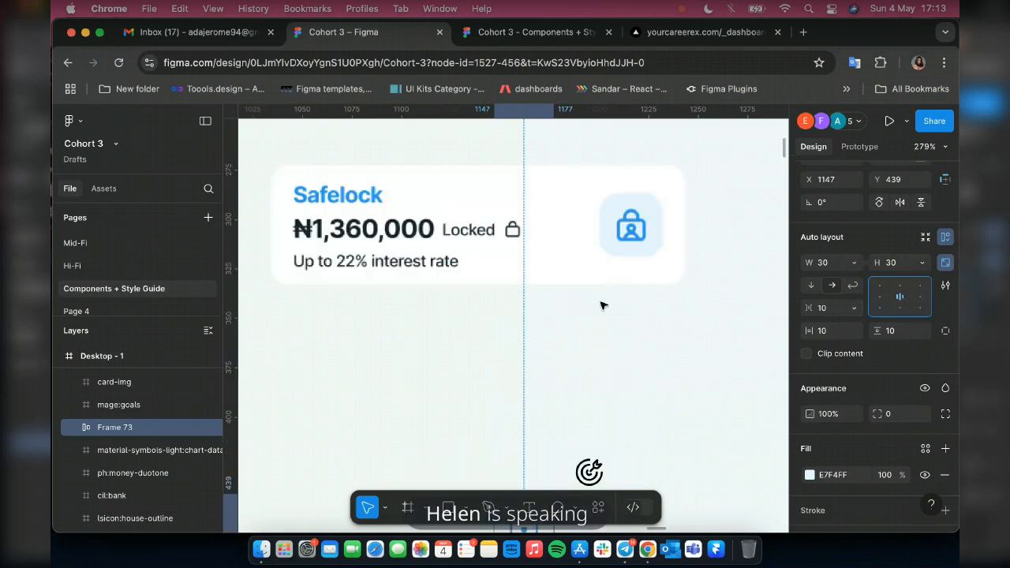
{"action": "scroll", "coordinate": [602, 304], "scroll_direction": "down", "scroll_amount": 4}
- Try a corner radius of 20 on the padlock icon's frame
{"action": "left_click", "coordinate": [913, 418]}
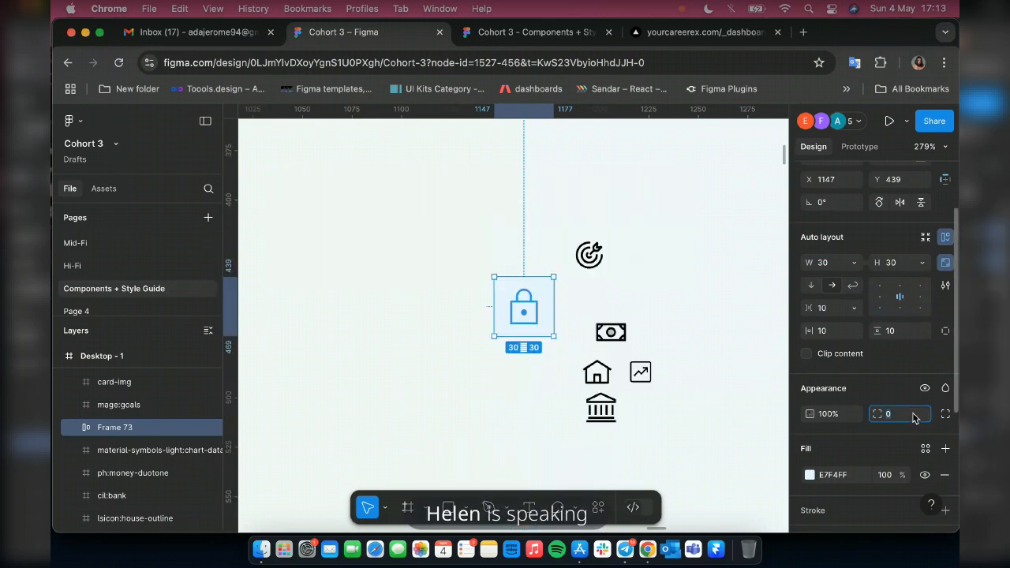
{"action": "type", "text": "20"}
{"action": "key", "text": "Return"}
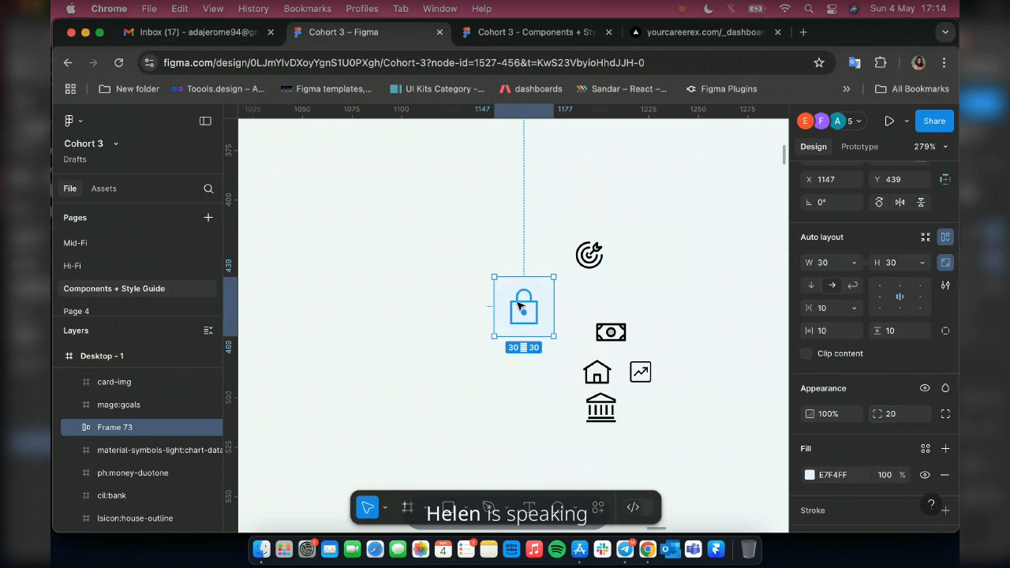
- Set the corner radius of the padlock icon's frame to 5
{"action": "left_click", "coordinate": [906, 415]}
{"action": "type", "text": "5"}
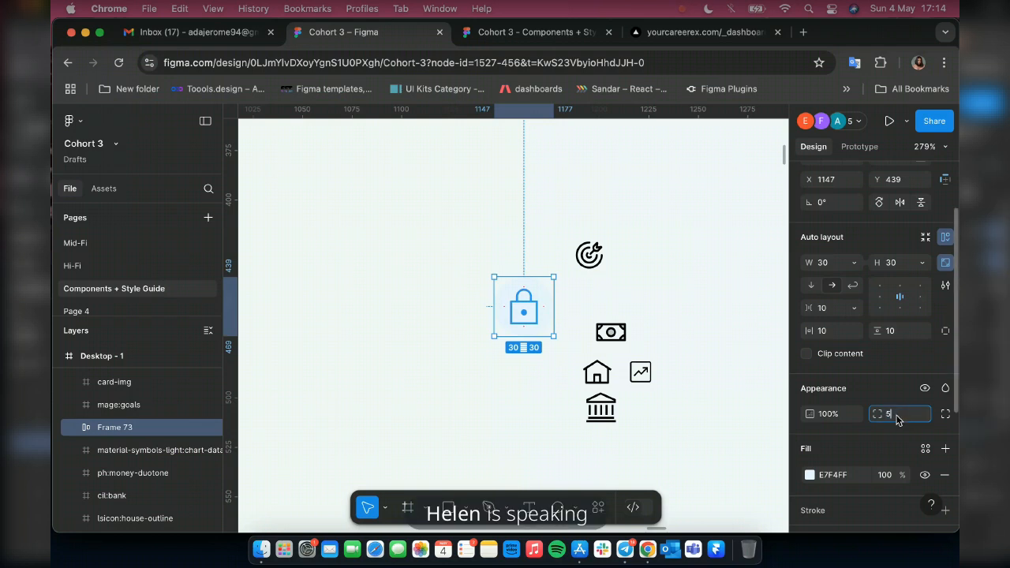
{"action": "key", "text": "Return"}
- Set the padlock vector's width to 12 with its proportions locked, and move the icon frame to just below the reference card's icon
{"action": "scroll", "coordinate": [533, 331], "scroll_direction": "up", "scroll_amount": 3}
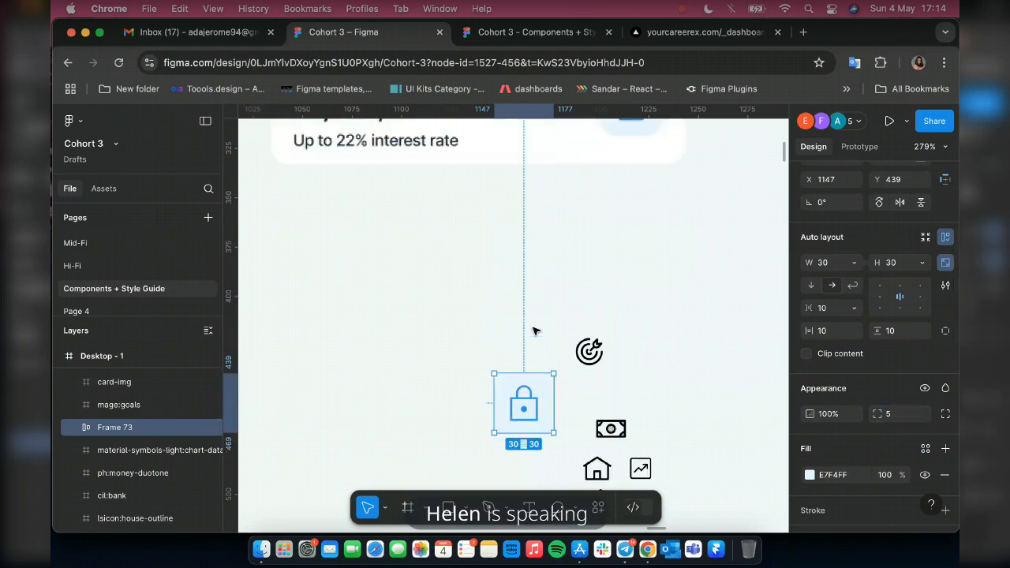
{"action": "double_click", "coordinate": [537, 408]}
{"action": "double_click", "coordinate": [536, 408]}
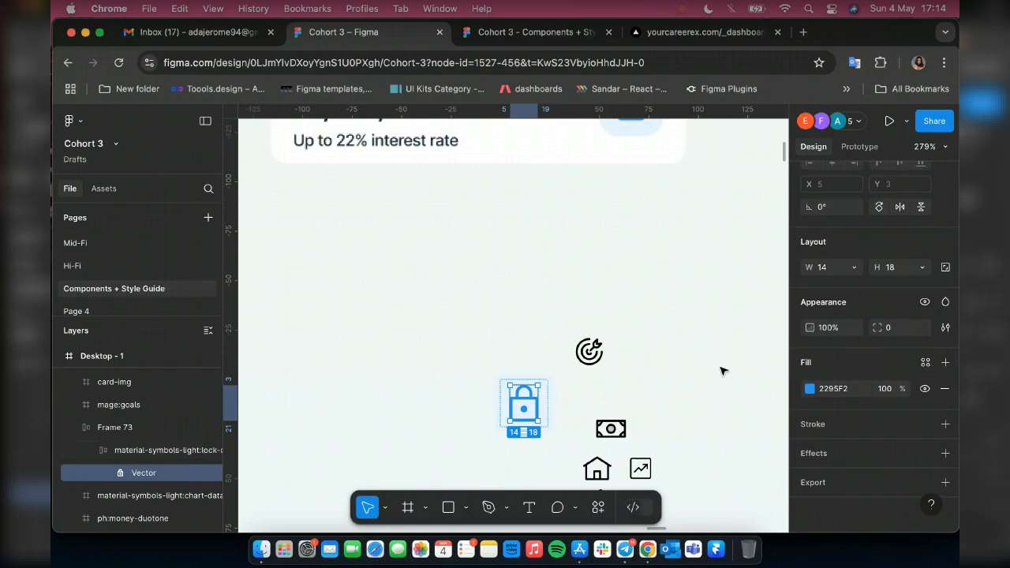
{"action": "left_click", "coordinate": [827, 269]}
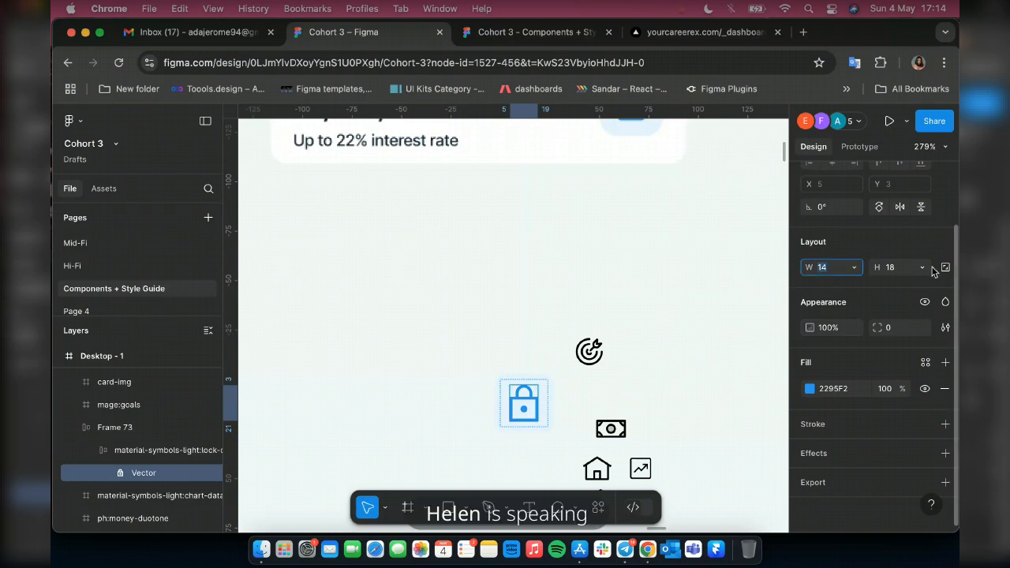
{"action": "left_click", "coordinate": [945, 267]}
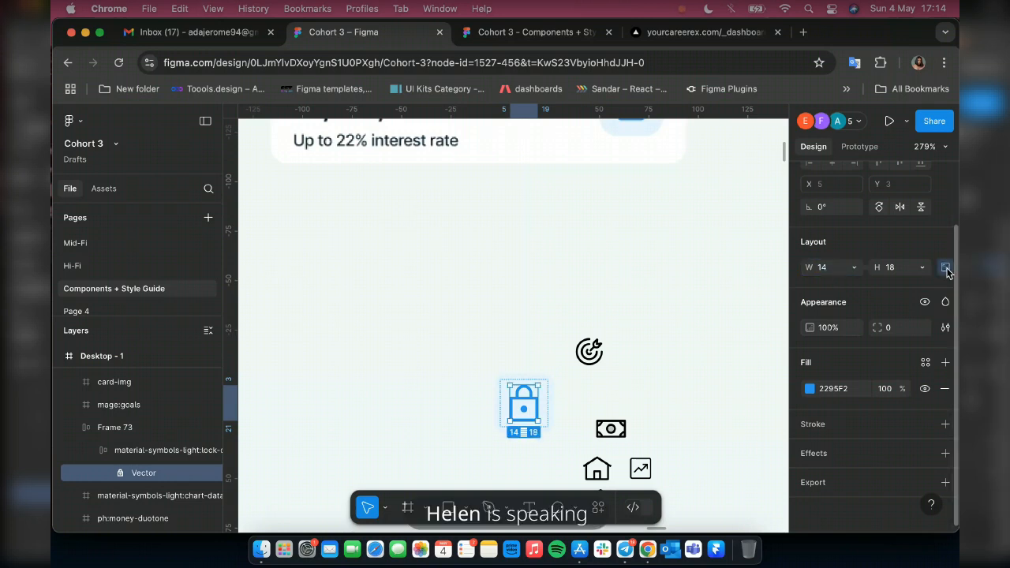
{"action": "left_click", "coordinate": [824, 267]}
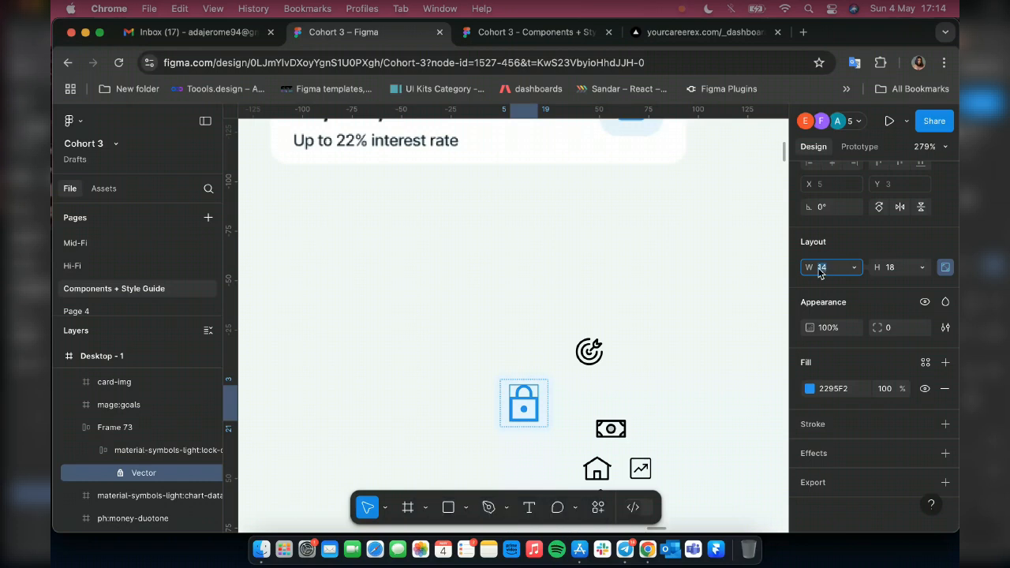
{"action": "type", "text": "12"}
{"action": "key", "text": "Return"}
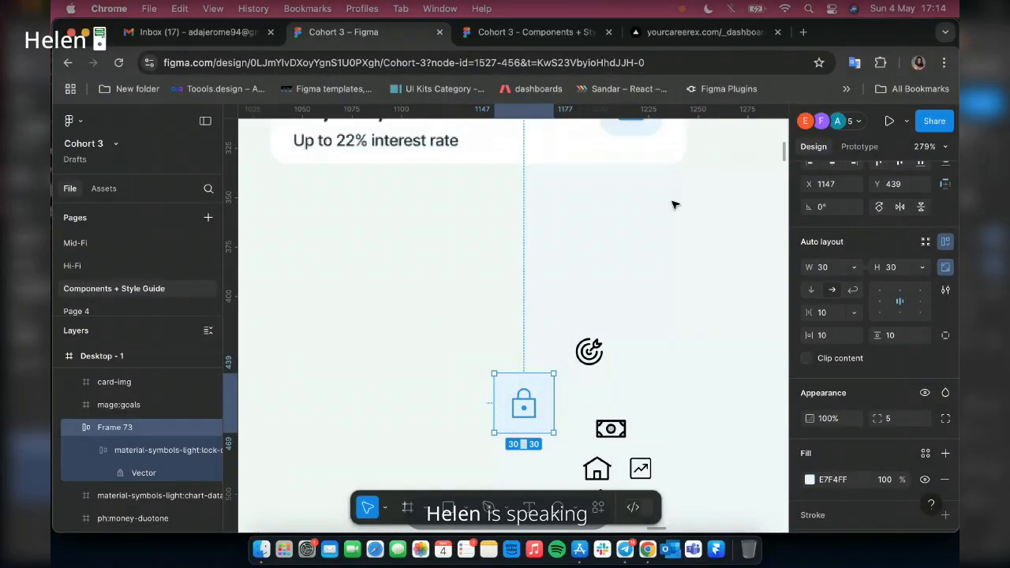
{"action": "left_click_drag", "start_coordinate": [524, 404], "coordinate": [636, 275]}
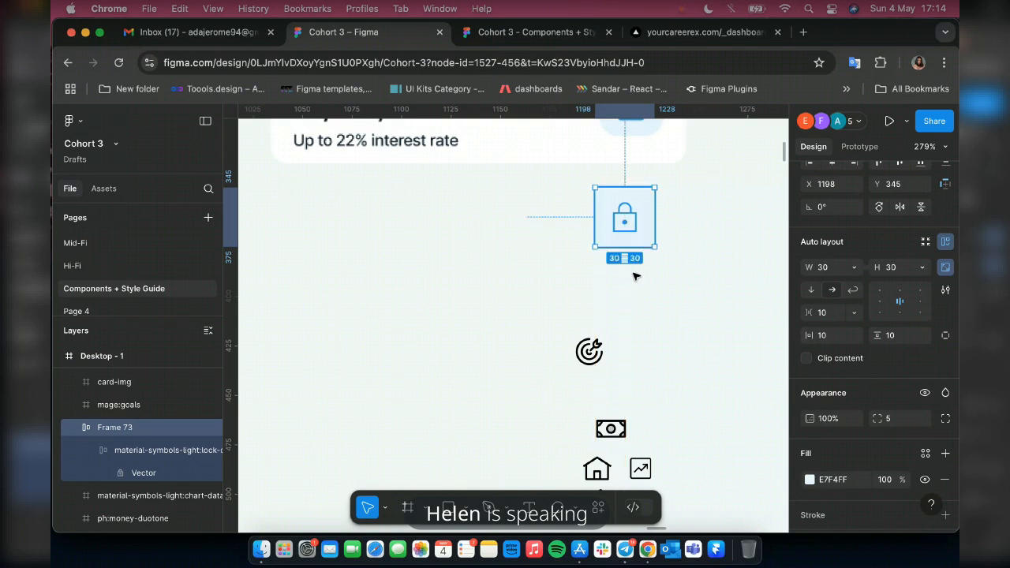
- Add the text "Safelock" below the reference card and apply the Body Text M 14px style
{"action": "scroll", "coordinate": [635, 275], "scroll_direction": "up", "scroll_amount": 2}
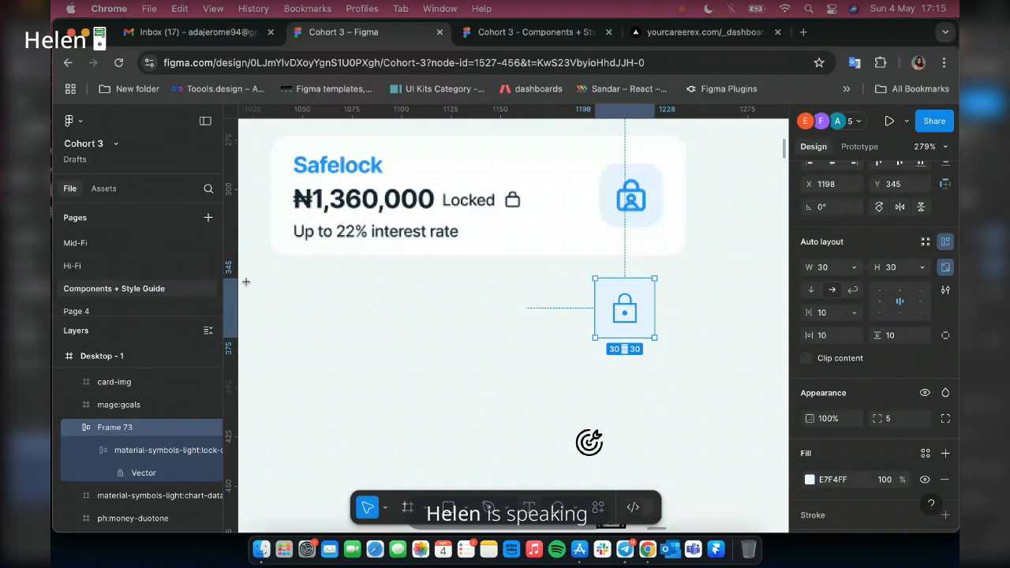
{"action": "key", "text": "t"}
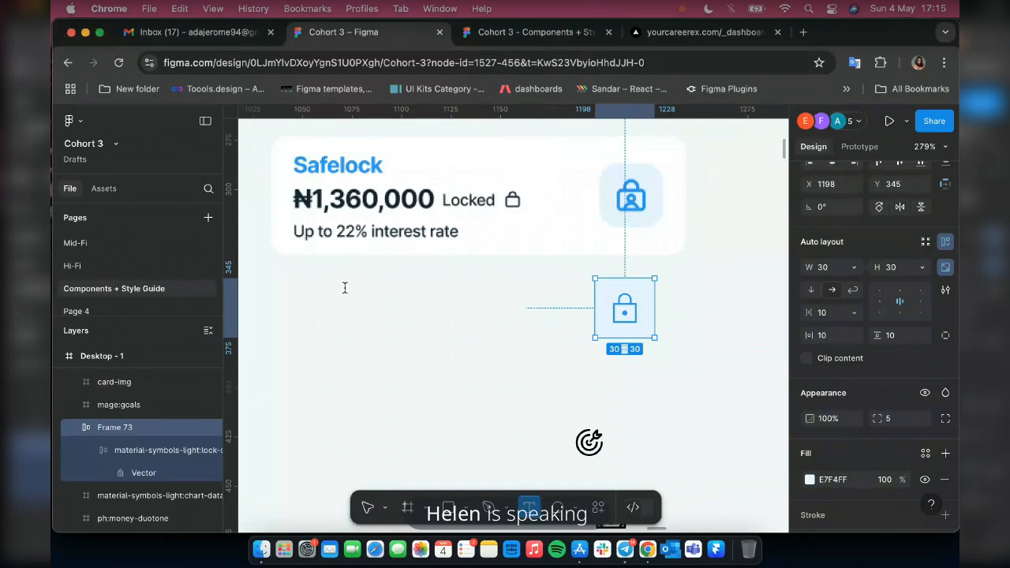
{"action": "left_click", "coordinate": [366, 335]}
{"action": "type", "text": "S"}
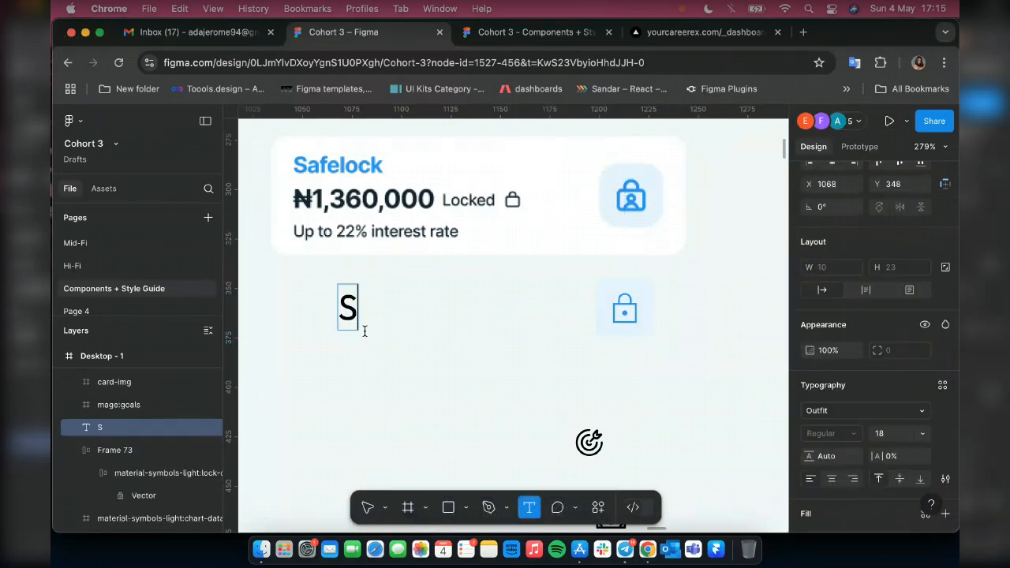
{"action": "type", "text": "afel"}
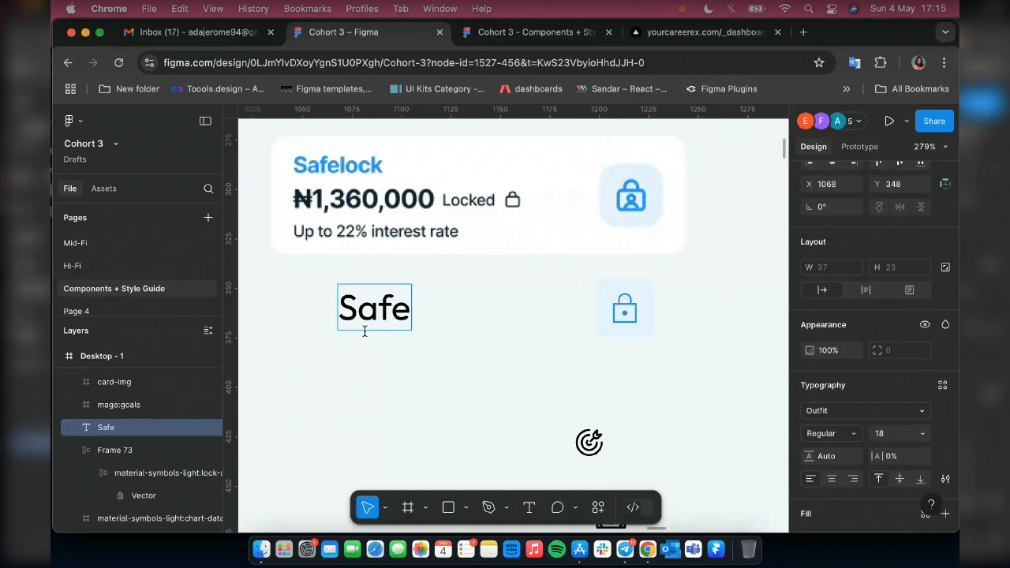
{"action": "type", "text": "ock"}
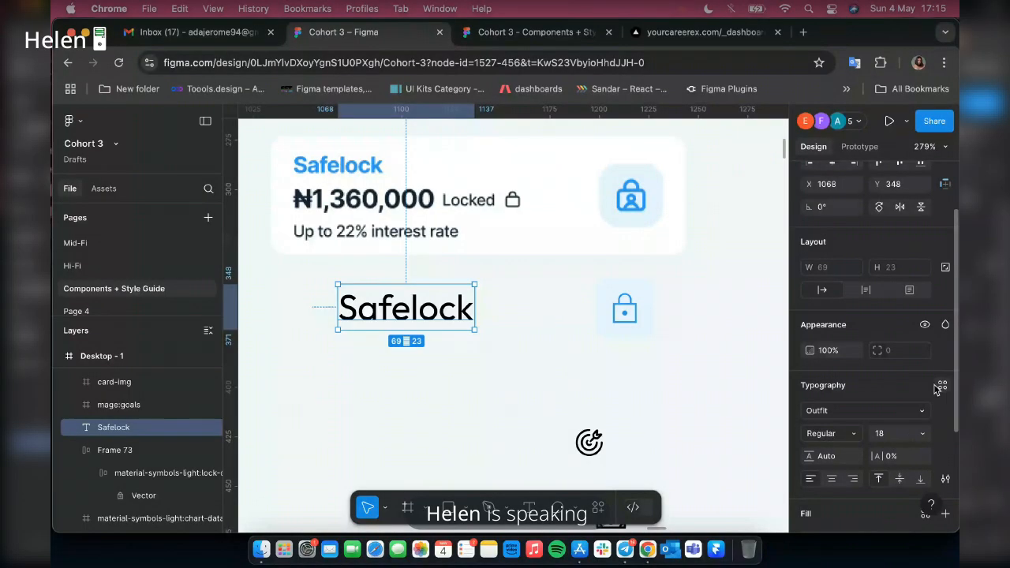
{"action": "left_click", "coordinate": [941, 386]}
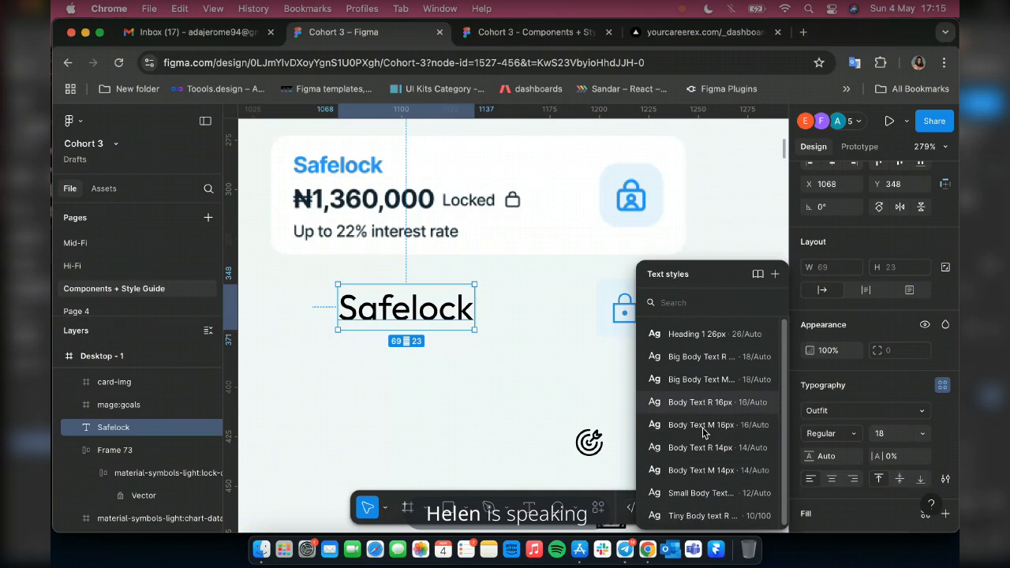
{"action": "left_click", "coordinate": [686, 469]}
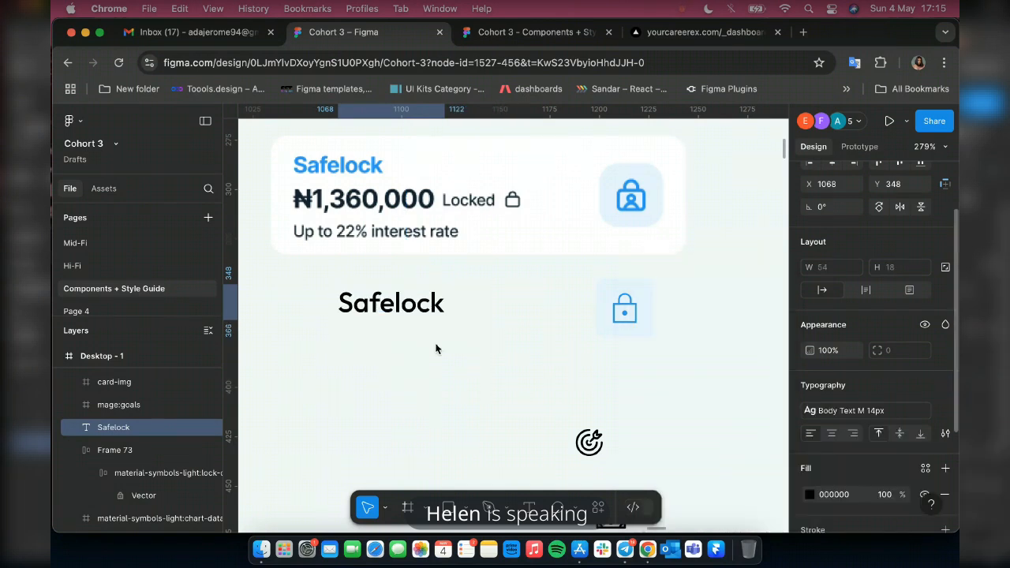
- Try coloring the new Safelock text with the blue sampled from the reference card's heading
{"action": "left_click", "coordinate": [404, 306]}
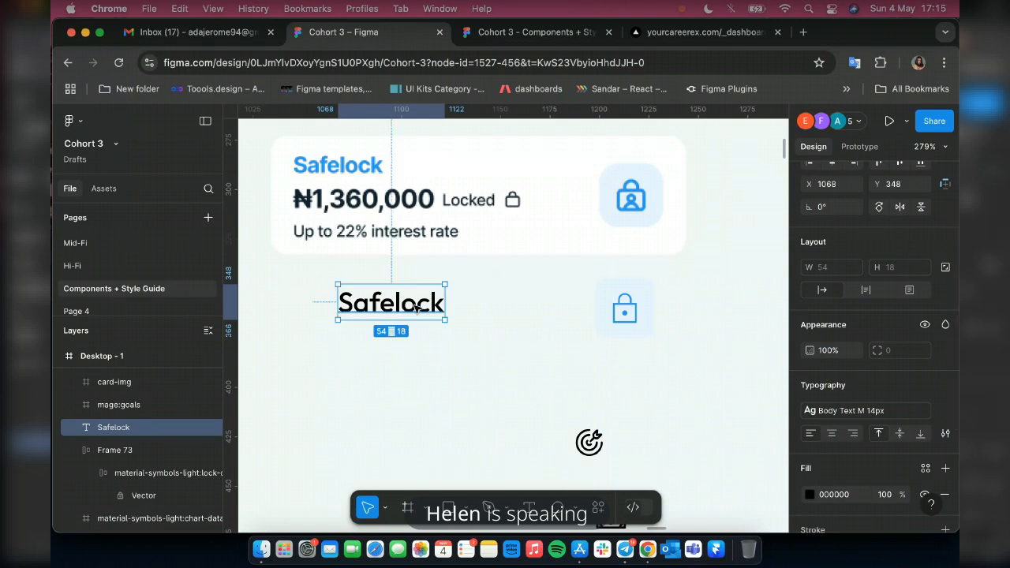
{"action": "key", "text": "i"}
{"action": "left_click", "coordinate": [327, 159]}
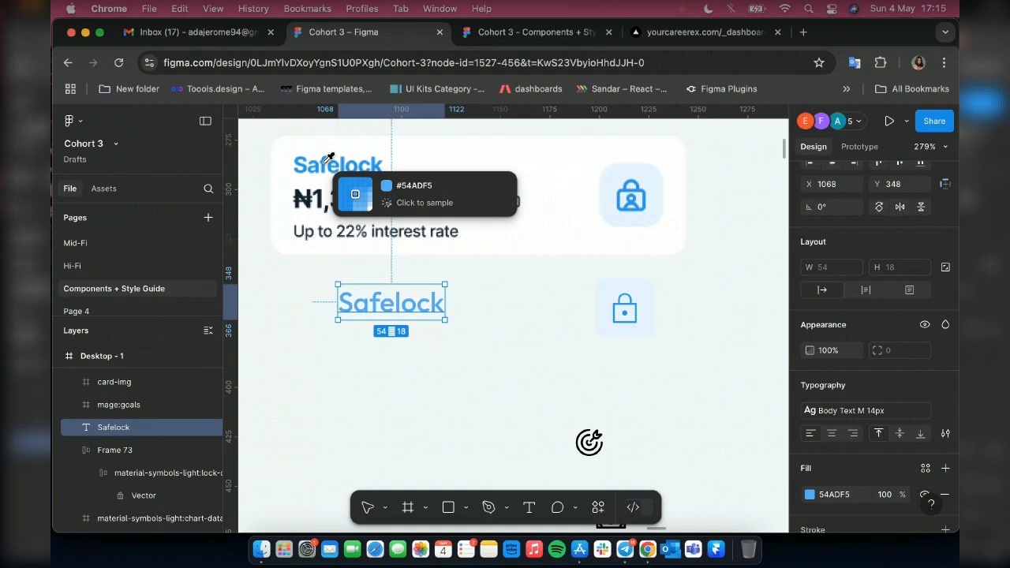
{"action": "key", "text": "Escape"}
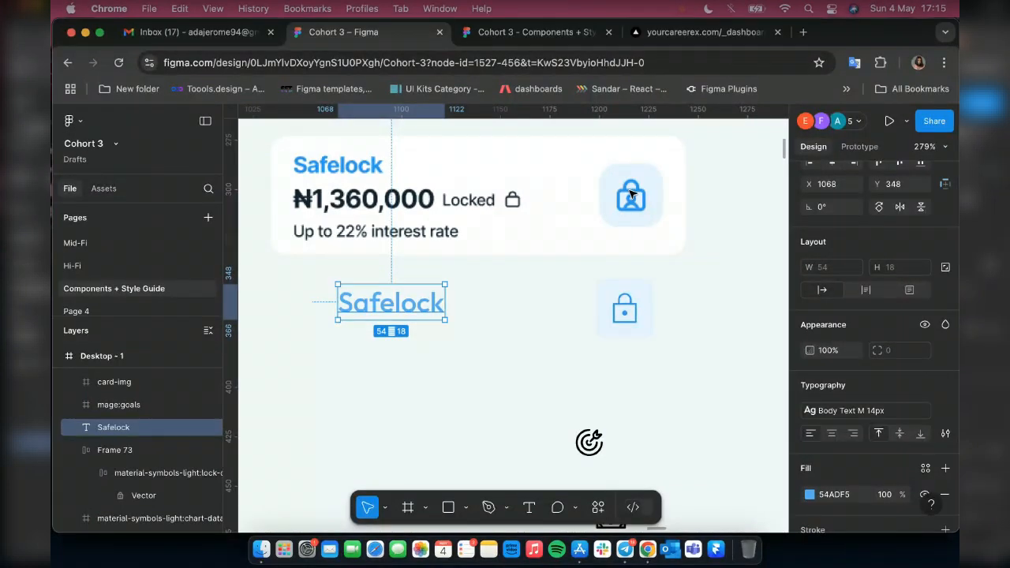
- Color the new Safelock text with the blue 2295F2 sampled from the reference card's lock icon
{"action": "key", "text": "i"}
{"action": "scroll", "coordinate": [625, 186], "scroll_direction": "up", "scroll_amount": 5}
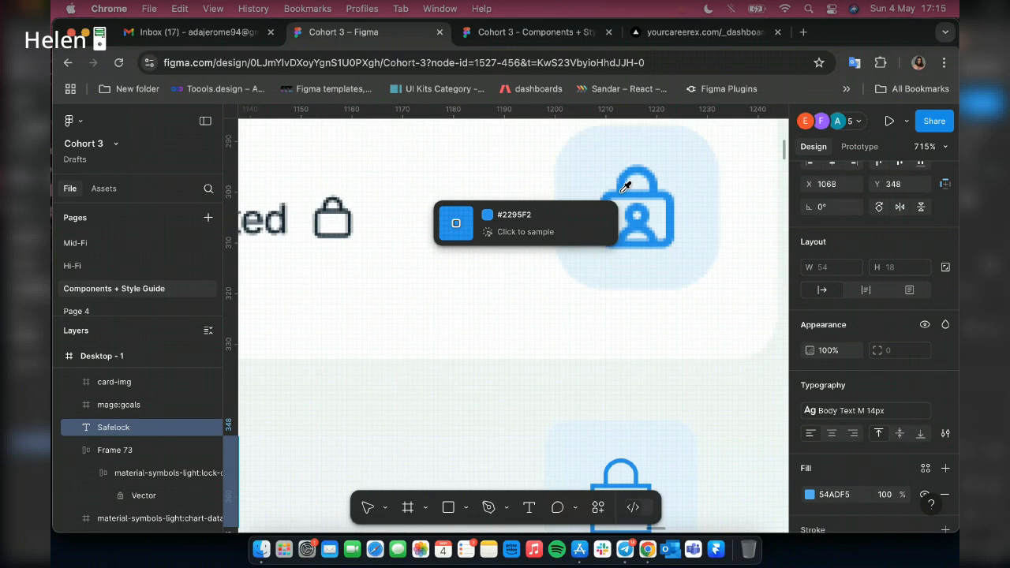
{"action": "left_click", "coordinate": [625, 186]}
- Duplicate the new Safelock text directly below the original with a gap of 7
{"action": "key", "text": "shift+1"}
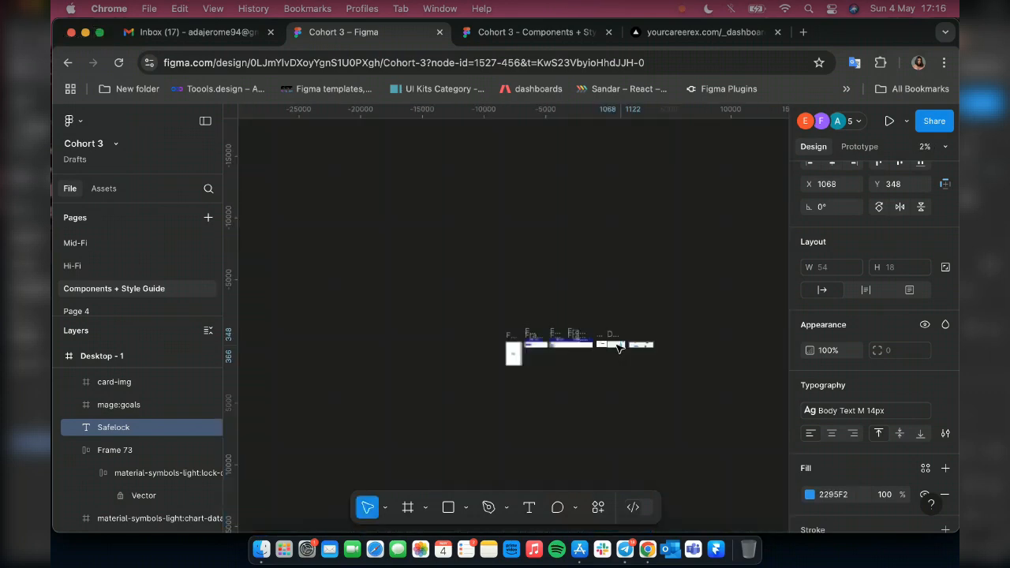
{"action": "scroll", "coordinate": [618, 316], "scroll_direction": "up", "scroll_amount": 2}
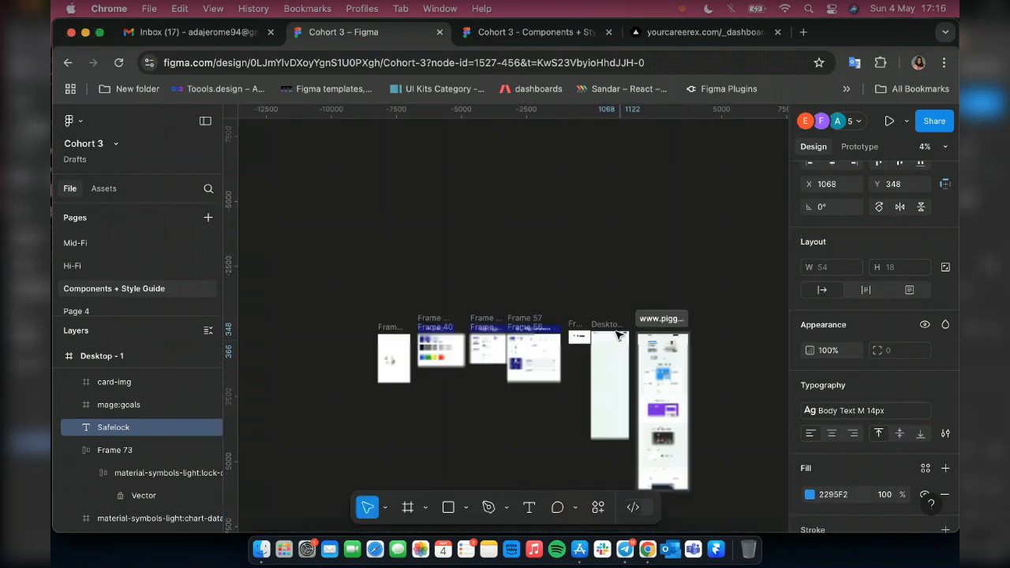
{"action": "scroll", "coordinate": [618, 334], "scroll_direction": "up", "scroll_amount": 4}
{"action": "scroll", "coordinate": [656, 392], "scroll_direction": "up", "scroll_amount": 5}
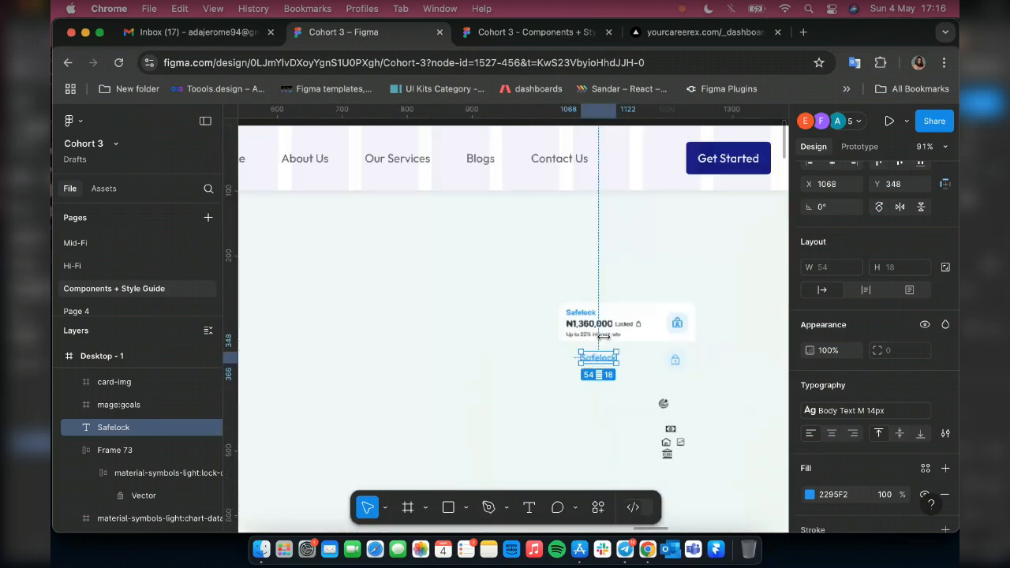
{"action": "scroll", "coordinate": [608, 356], "scroll_direction": "up", "scroll_amount": 2}
{"action": "scroll", "coordinate": [614, 365], "scroll_direction": "up", "scroll_amount": 6}
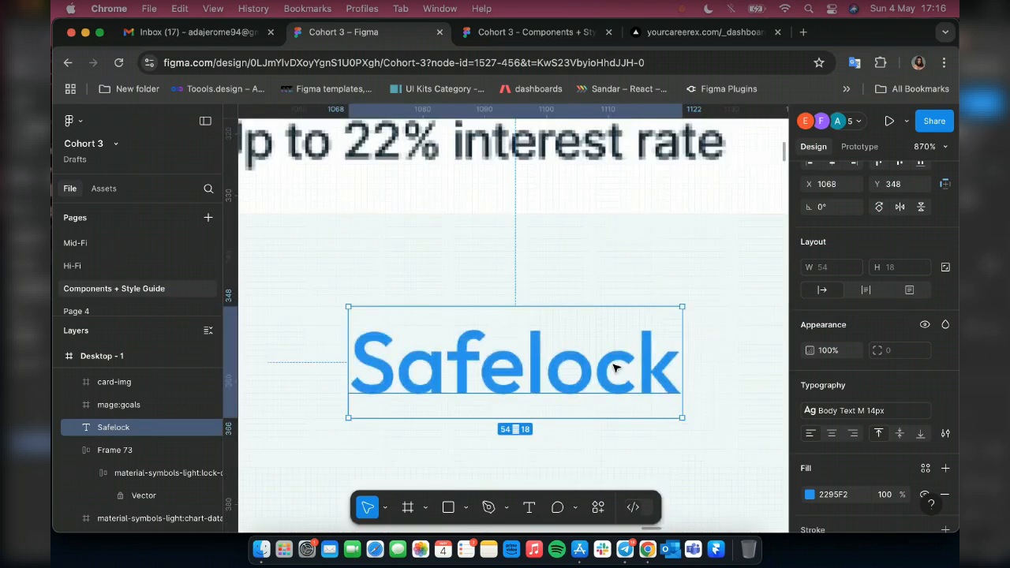
{"action": "scroll", "coordinate": [615, 367], "scroll_direction": "down", "scroll_amount": 3}
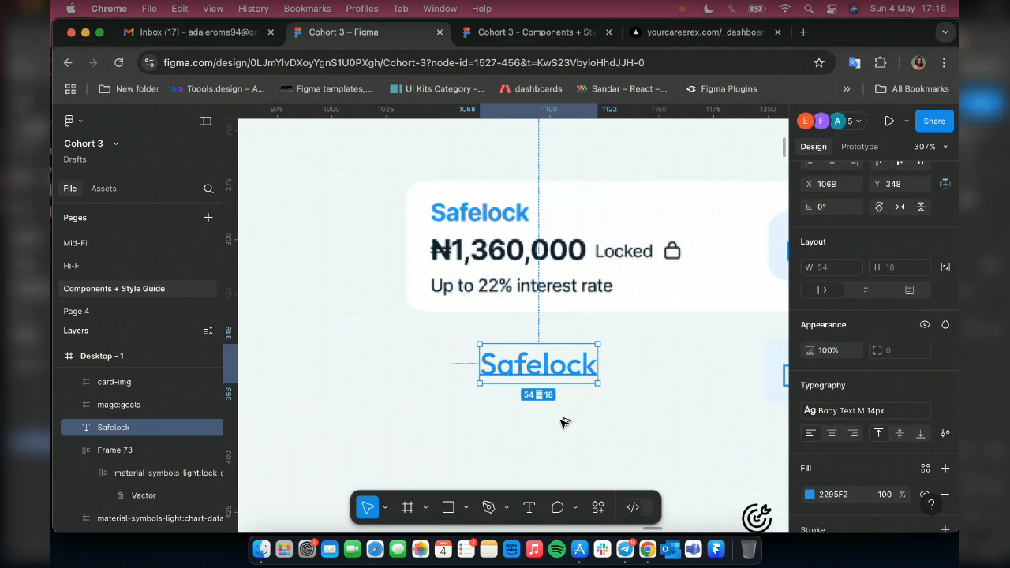
{"action": "key", "text": "super+d"}
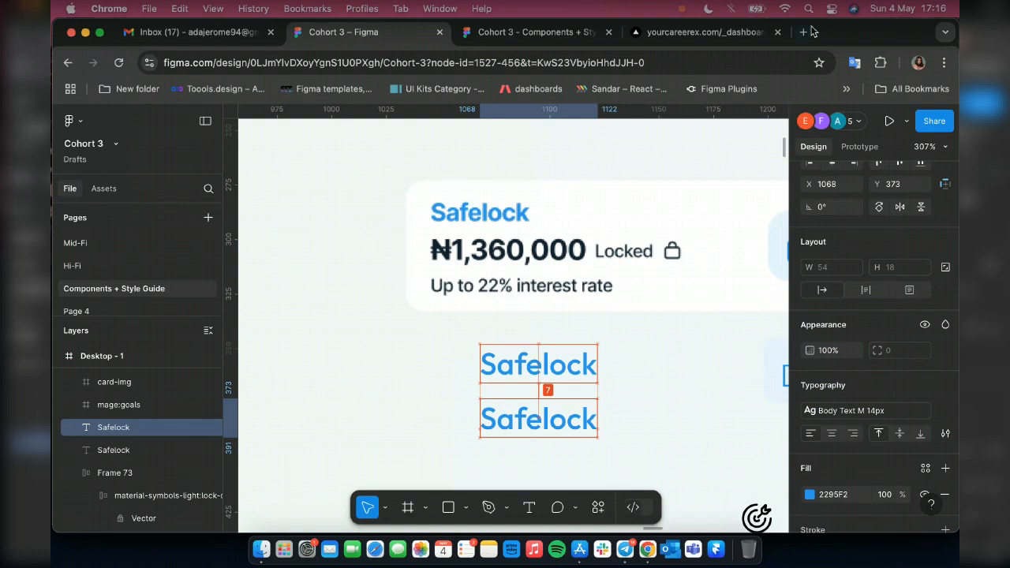
- Search Google in a new browser tab for "naria sign" and copy the ₦ symbol
{"action": "left_click", "coordinate": [803, 32]}
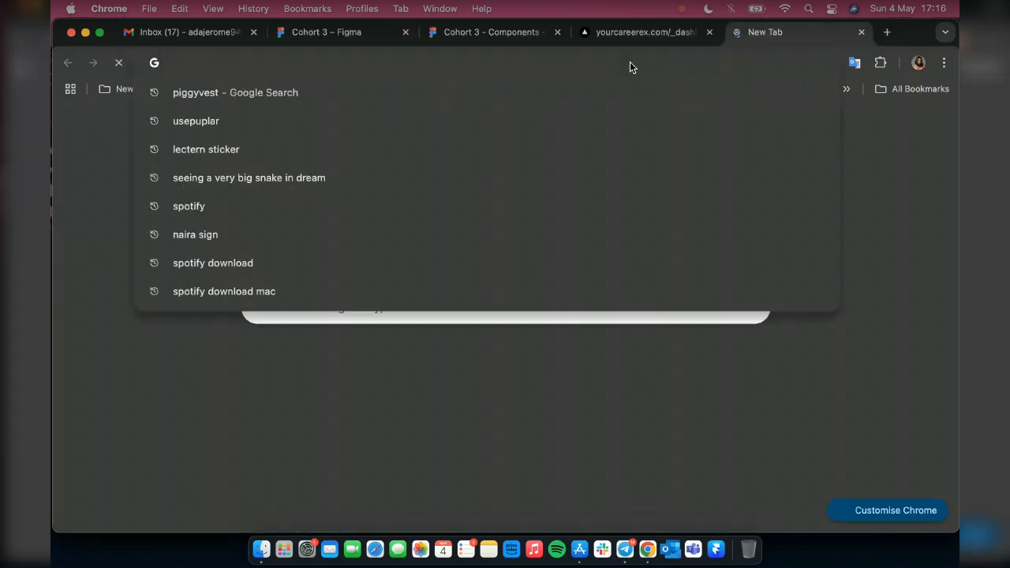
{"action": "type", "text": "nai"}
{"action": "key", "text": "BackSpace"}
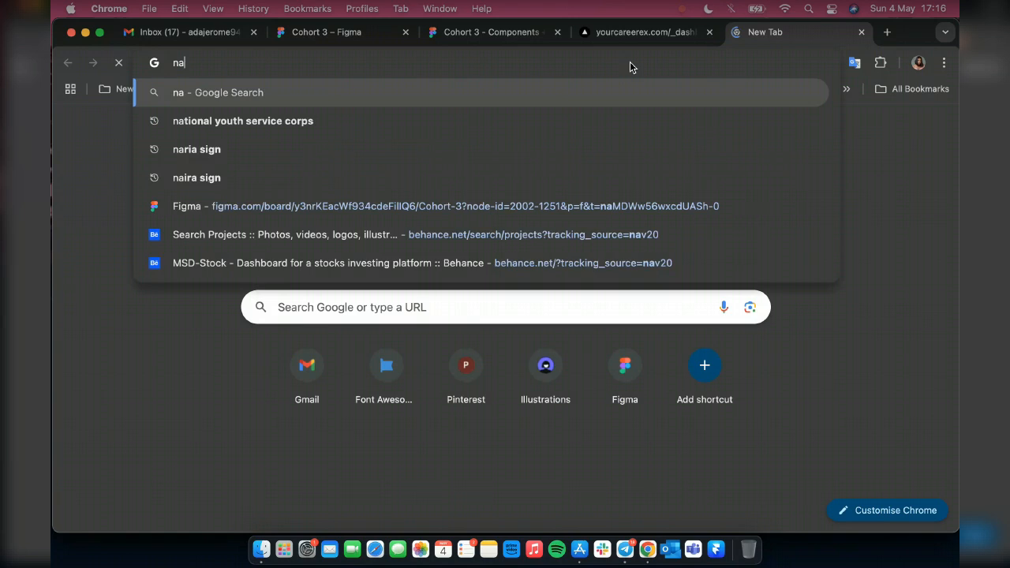
{"action": "type", "text": "r"}
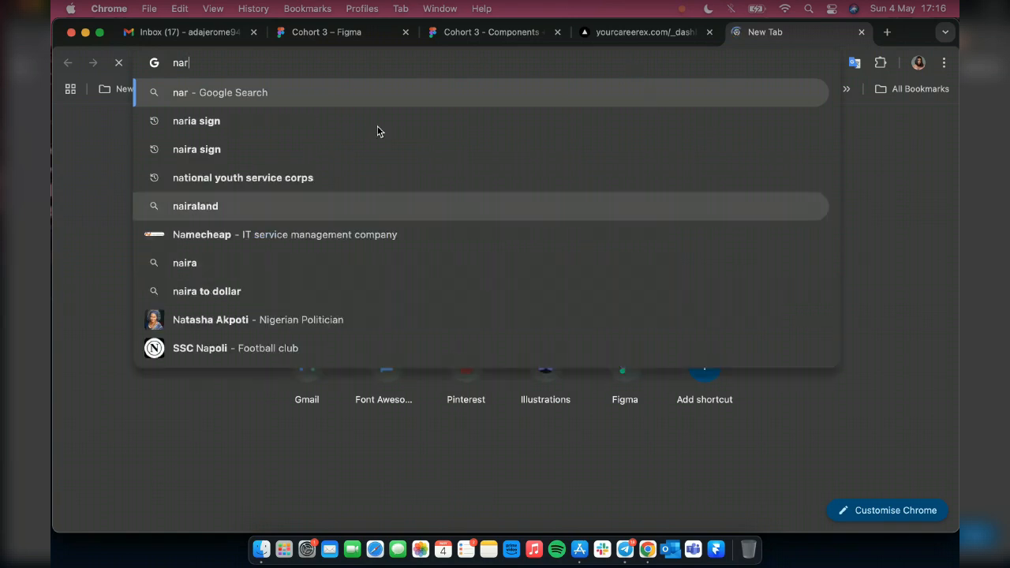
{"action": "left_click", "coordinate": [232, 121]}
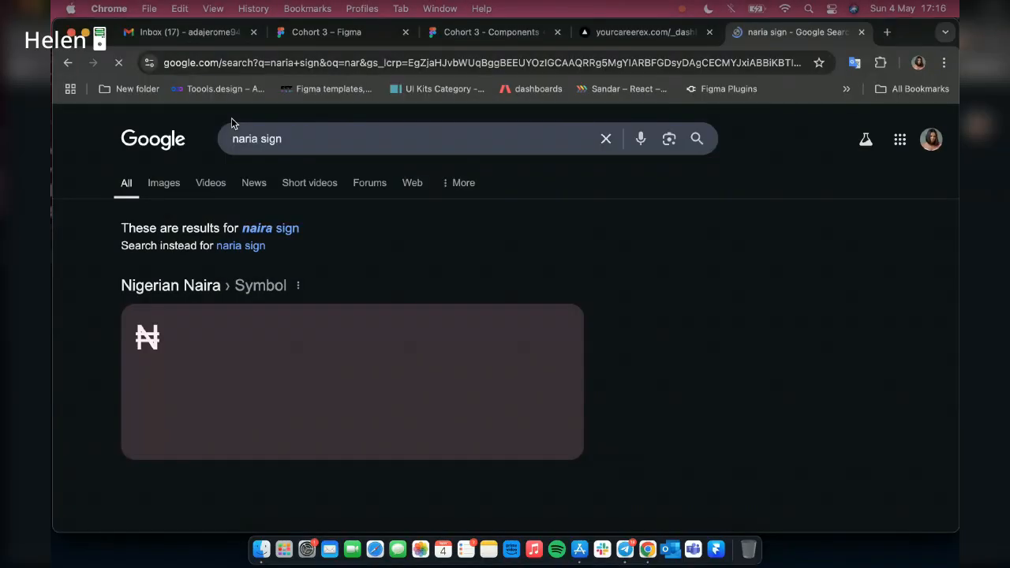
{"action": "left_click_drag", "start_coordinate": [154, 336], "coordinate": [122, 332]}
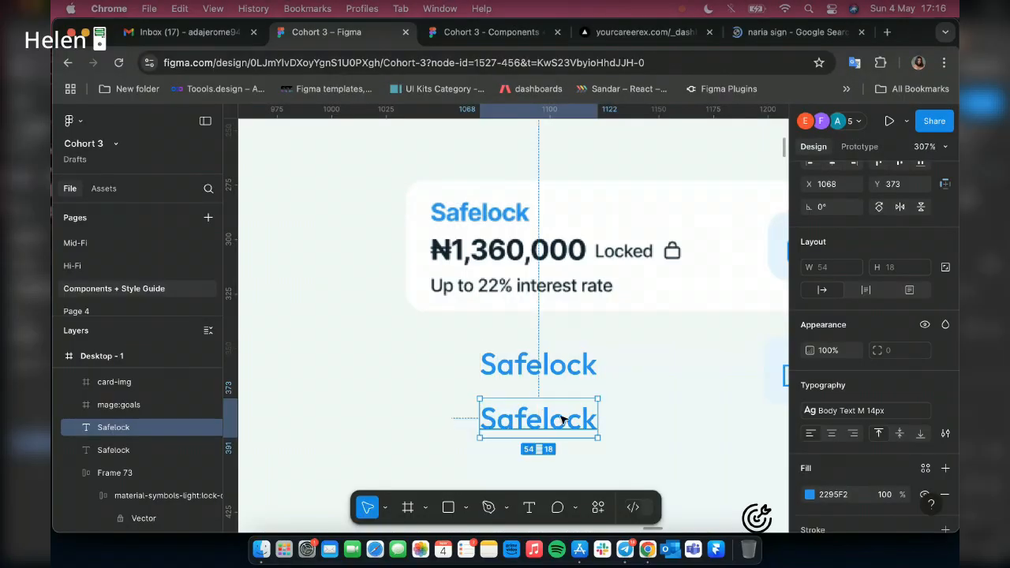
- Replace the duplicated Safelock text below the new heading with ₦1,360,000
{"action": "double_click", "coordinate": [560, 418]}
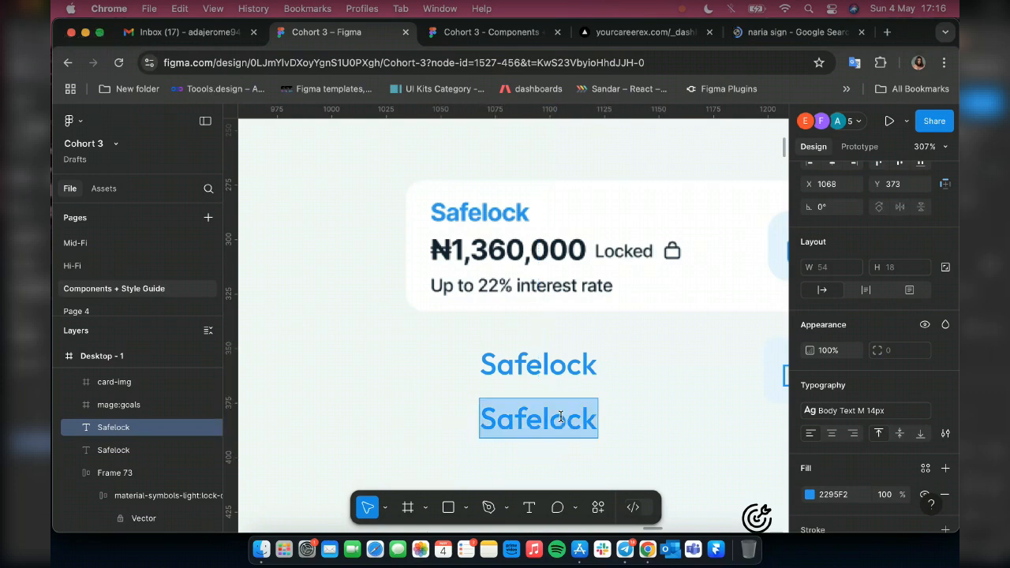
{"action": "type", "text": "₦"}
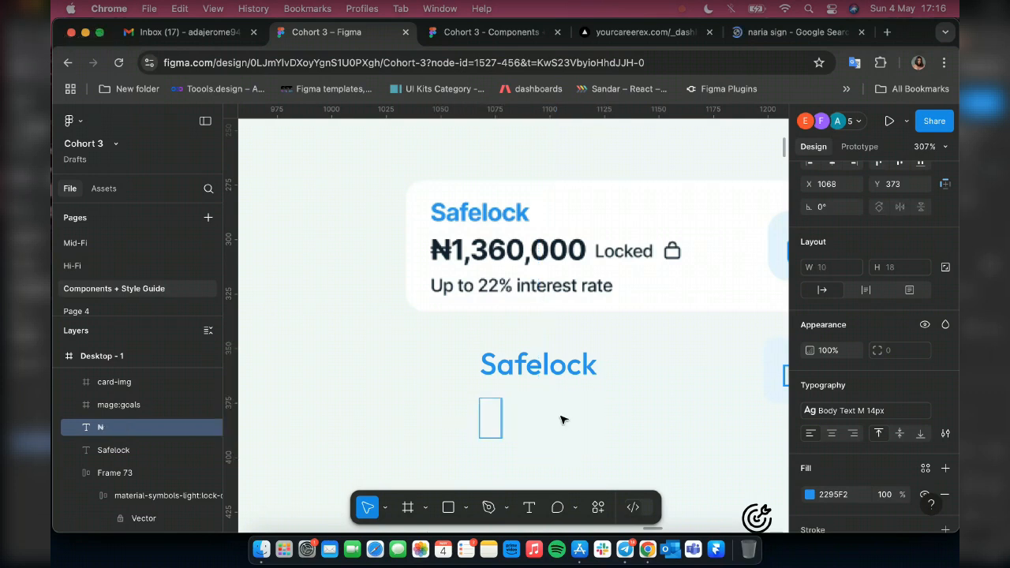
{"action": "type", "text": "1,3"}
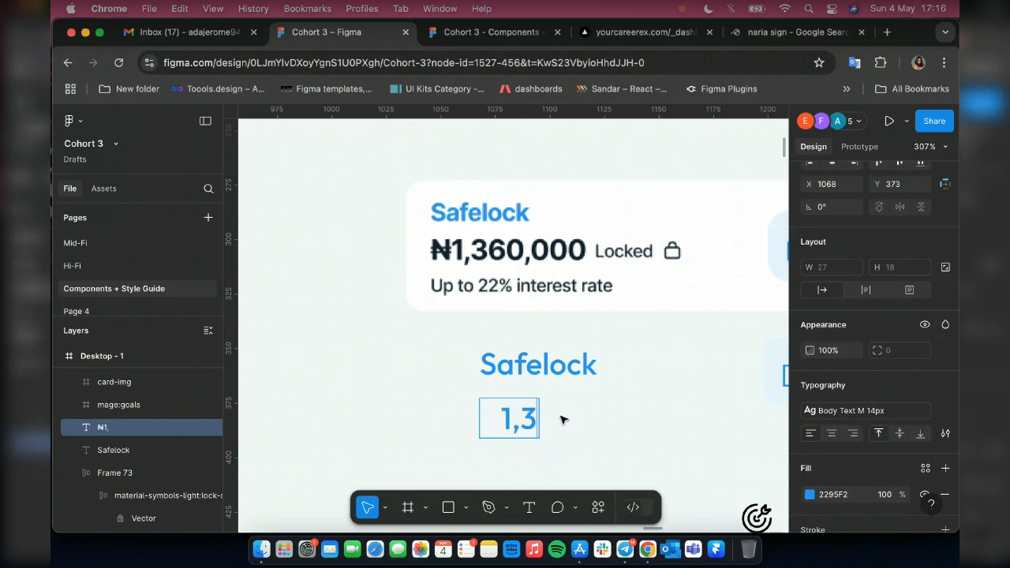
{"action": "type", "text": "60,"}
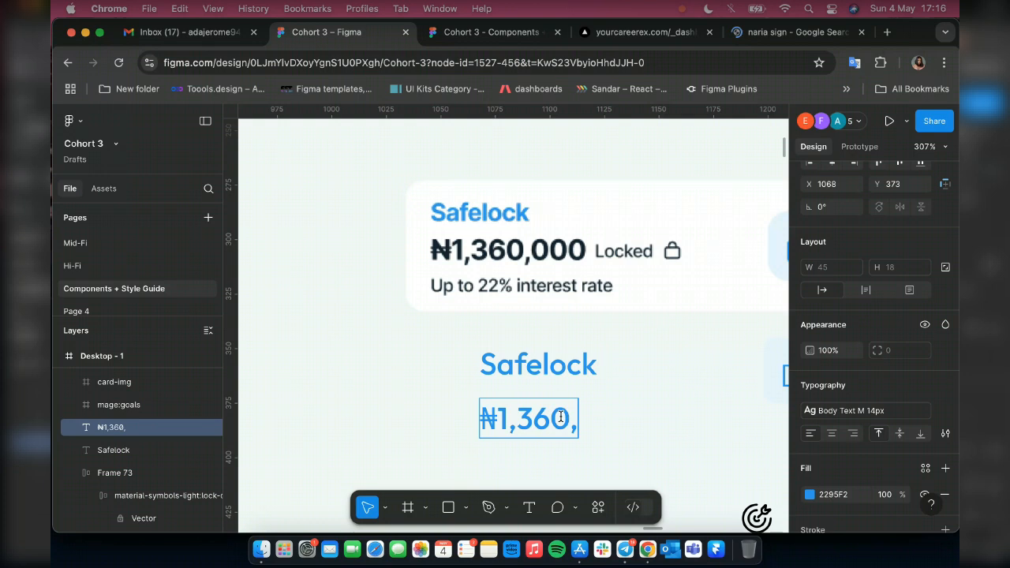
{"action": "type", "text": "000"}
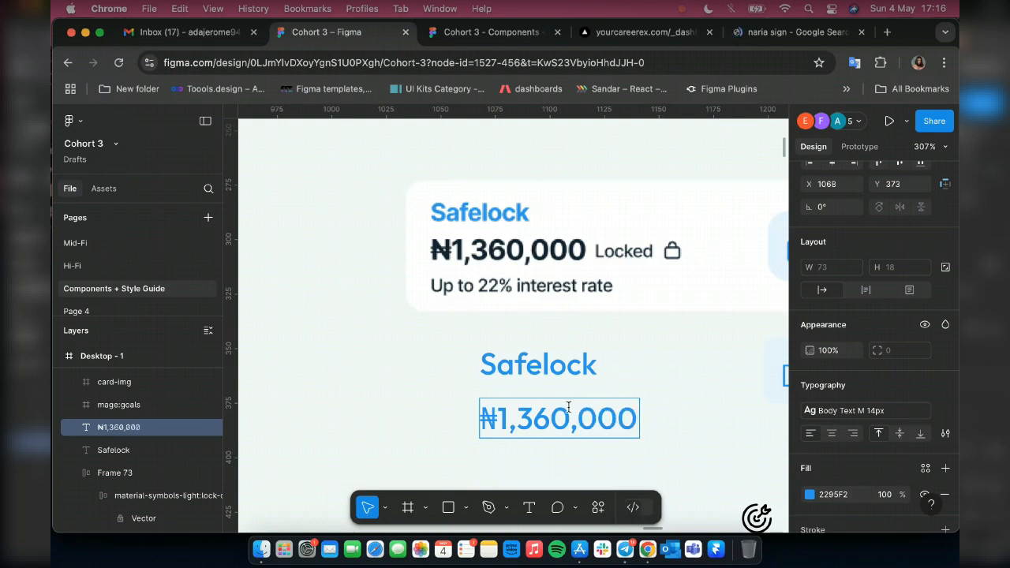
{"action": "key", "text": "Escape"}
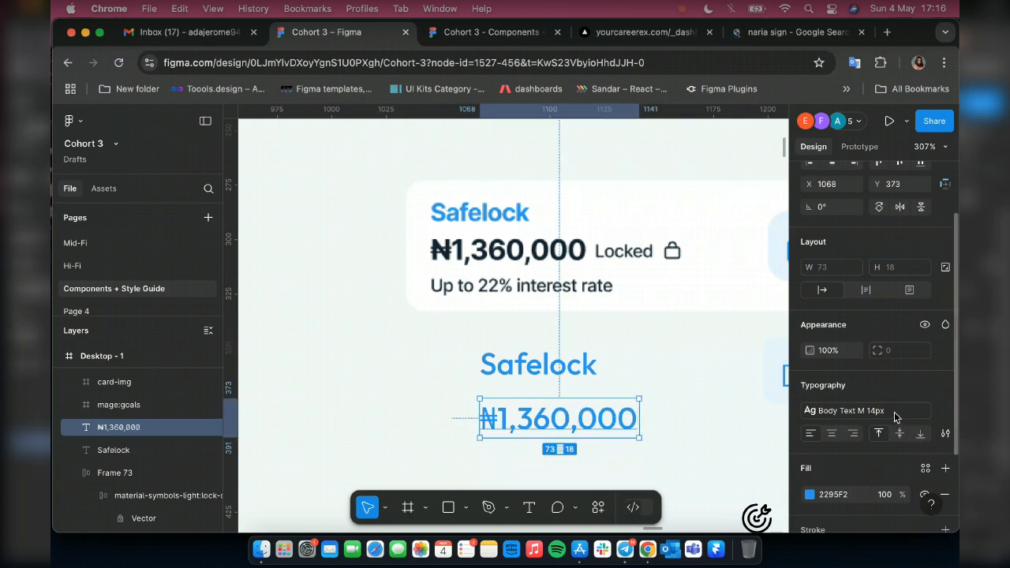
- Style the new amount with Body Text M 16px, the Colors/Dark/Black fill and SemiBold weight
{"action": "left_click", "coordinate": [894, 412]}
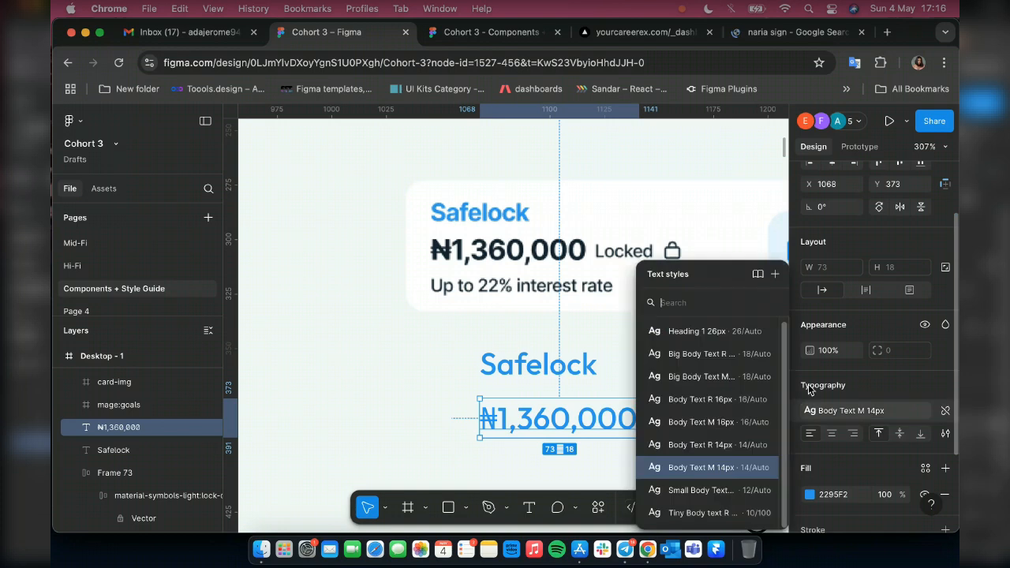
{"action": "left_click", "coordinate": [699, 422]}
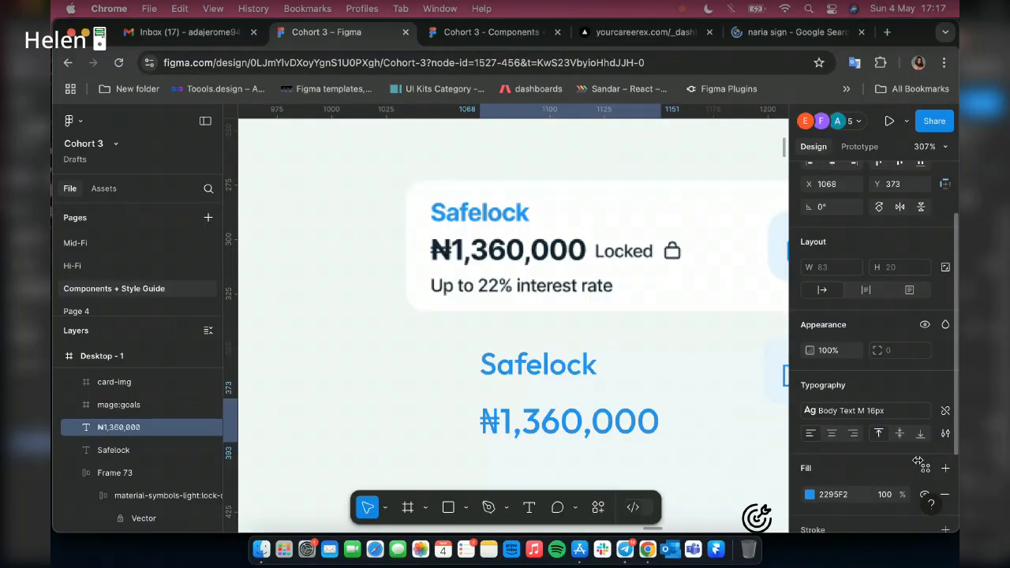
{"action": "scroll", "coordinate": [923, 442], "scroll_direction": "down", "scroll_amount": 2}
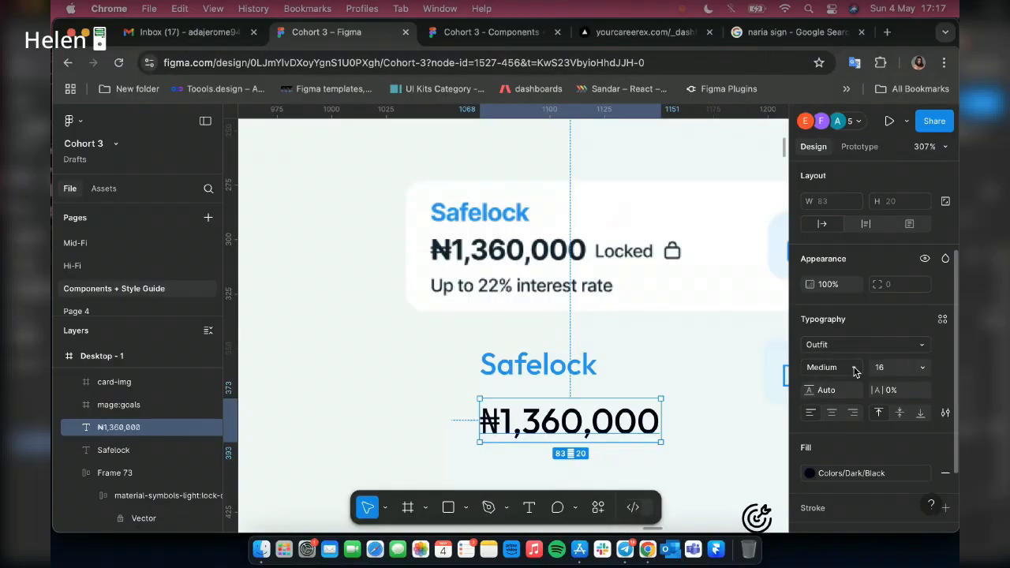
{"action": "left_click", "coordinate": [855, 373]}
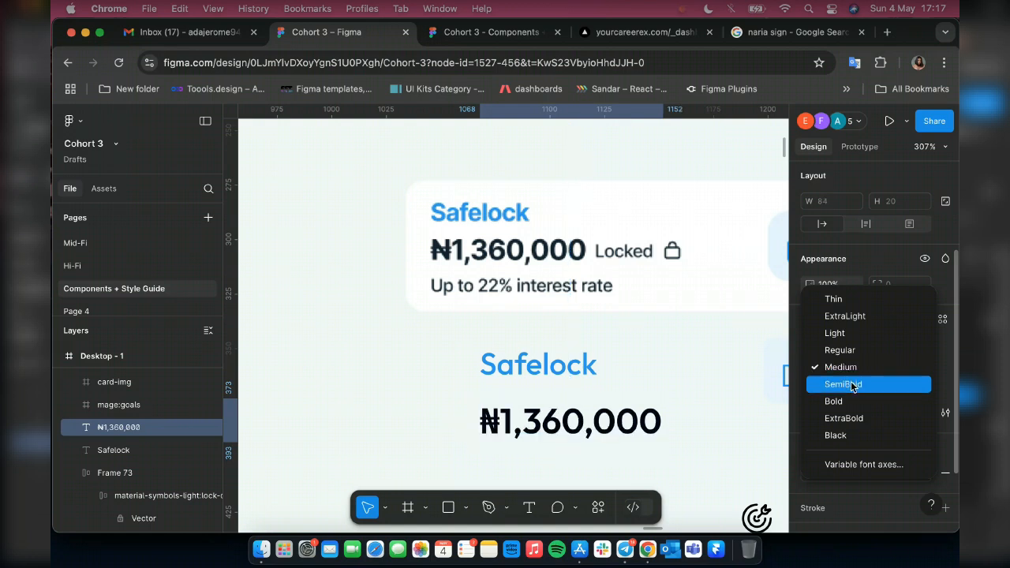
{"action": "left_click", "coordinate": [851, 385]}
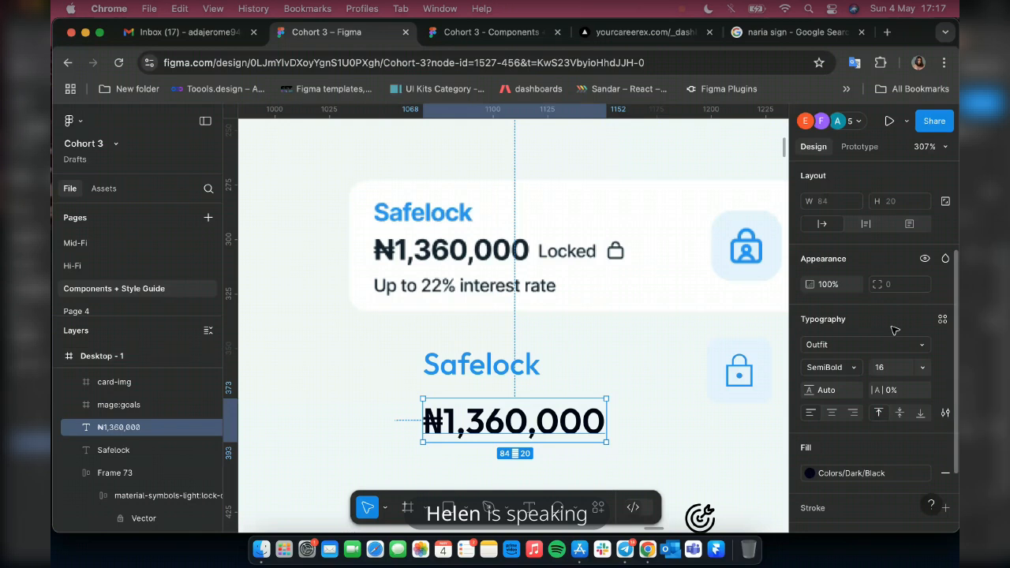
- Duplicate the amount below itself as "Up to 22% interest rate" in Small Body Text R 12px with the Colors/Dark/Grey 1 fill
{"action": "scroll", "coordinate": [514, 325], "scroll_direction": "down", "scroll_amount": 2}
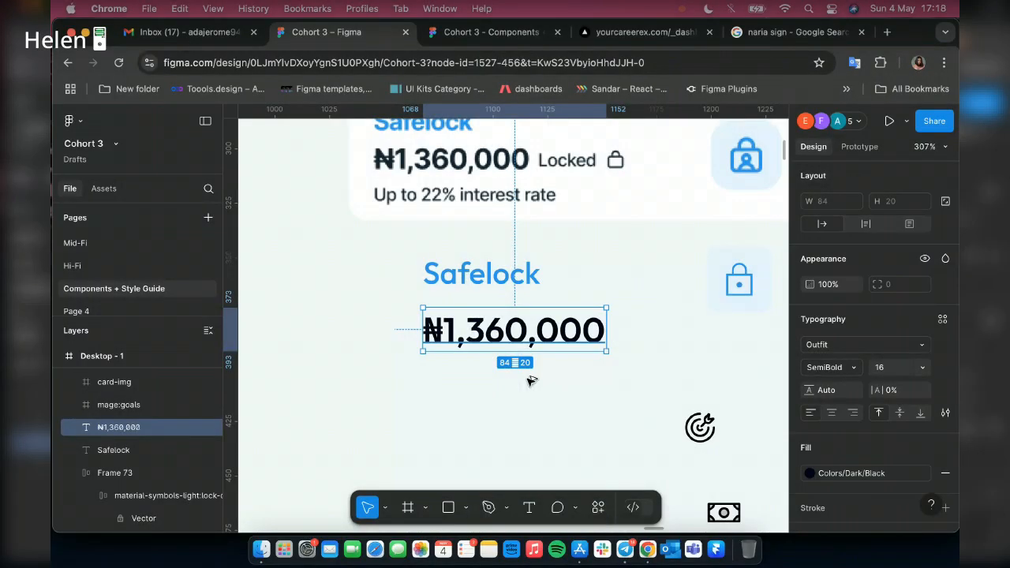
{"action": "left_click_drag", "start_coordinate": [531, 330], "coordinate": [531, 389]}
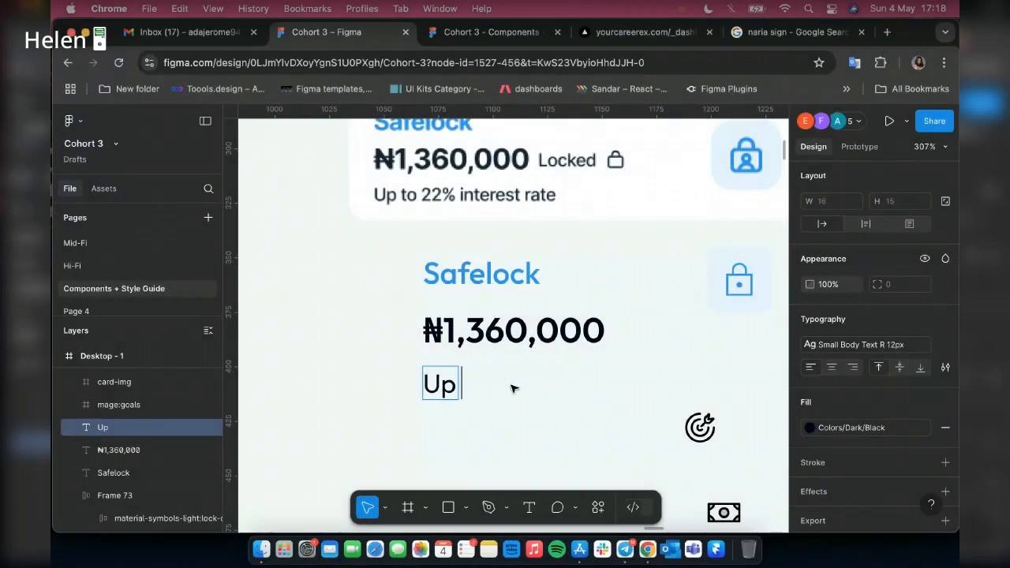
{"action": "type", "text": "to"}
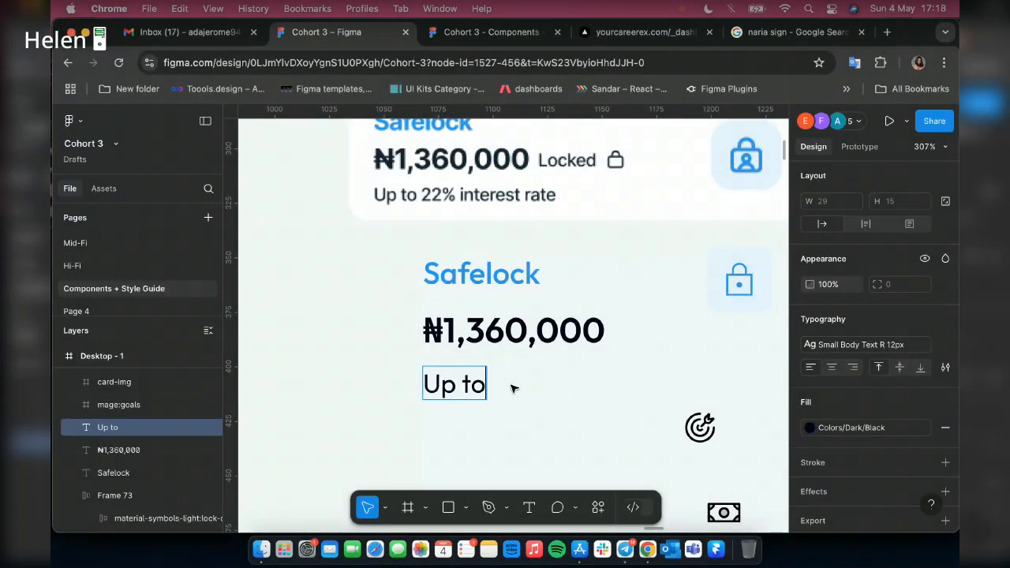
{"action": "type", "text": " 22"}
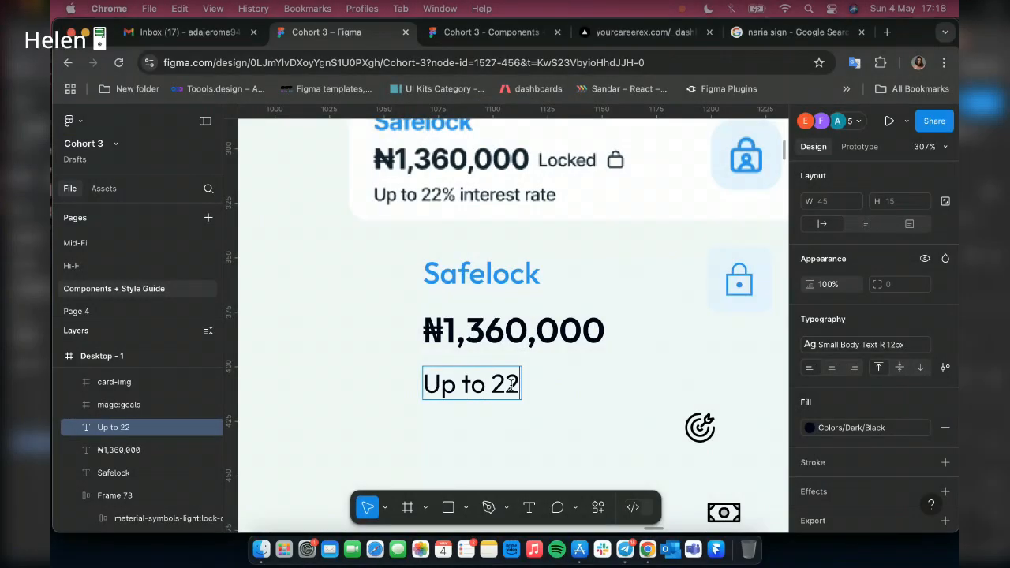
{"action": "type", "text": "% inte"}
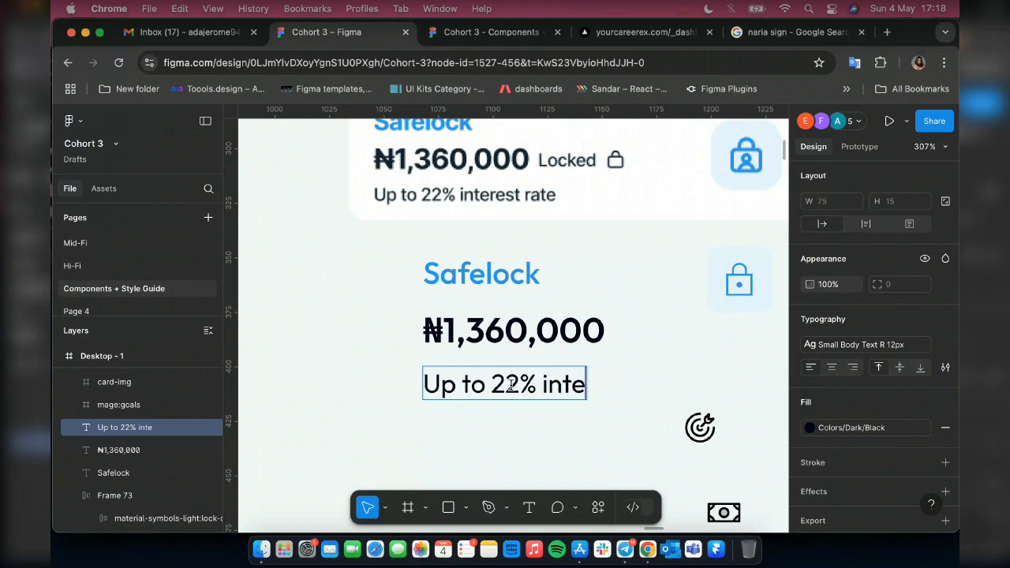
{"action": "type", "text": "rest rate"}
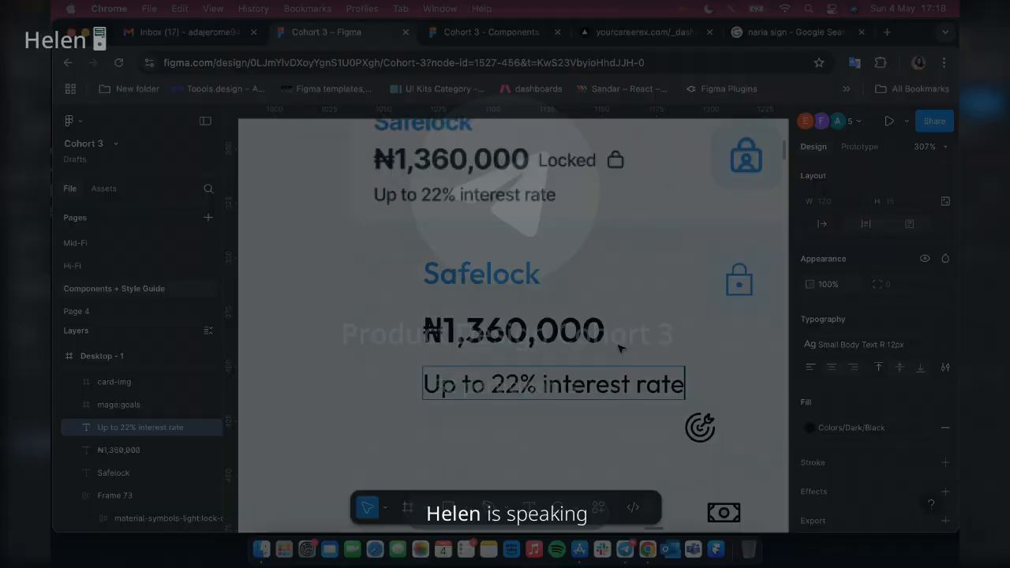
{"action": "key", "text": "Escape"}
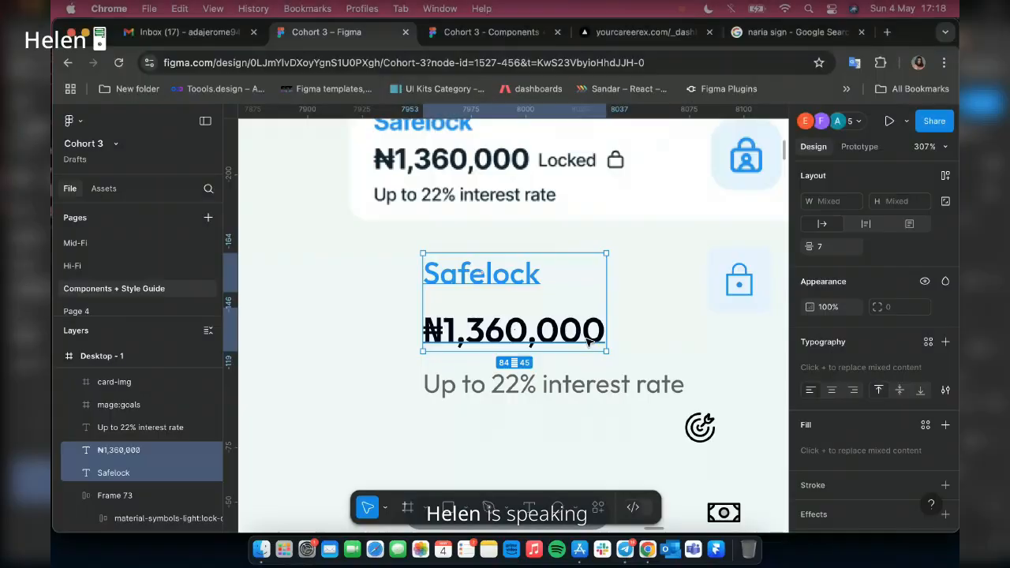
- Wrap the new Safelock heading and amount in a vertical auto layout with a gap of 3
{"action": "key", "text": "shift+a"}
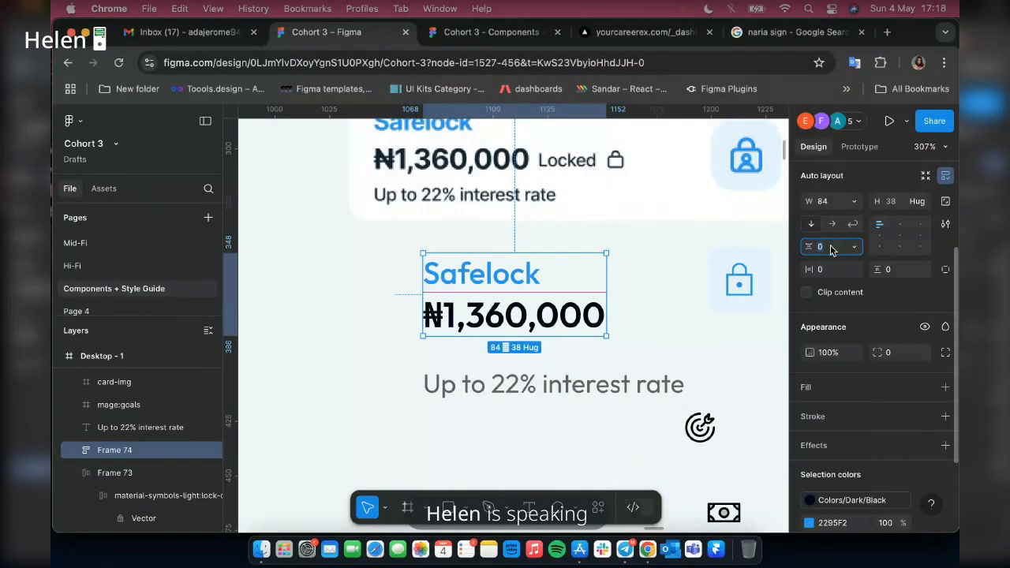
{"action": "type", "text": "3"}
{"action": "key", "text": "Return"}
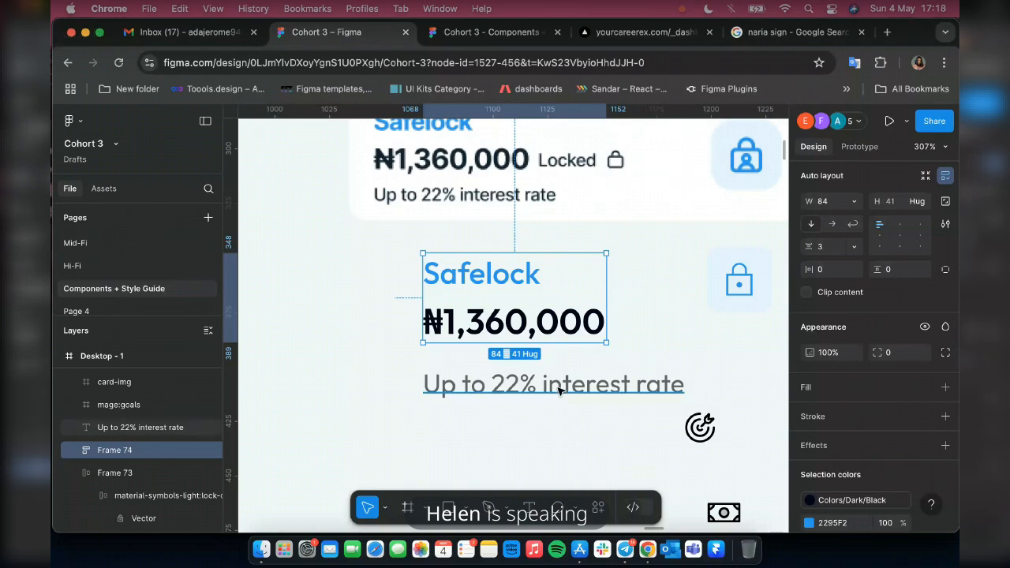
- Combine the heading-and-amount frame and the interest rate text in a vertical auto layout with a gap of 8
{"action": "left_click", "coordinate": [558, 389], "text": "shift"}
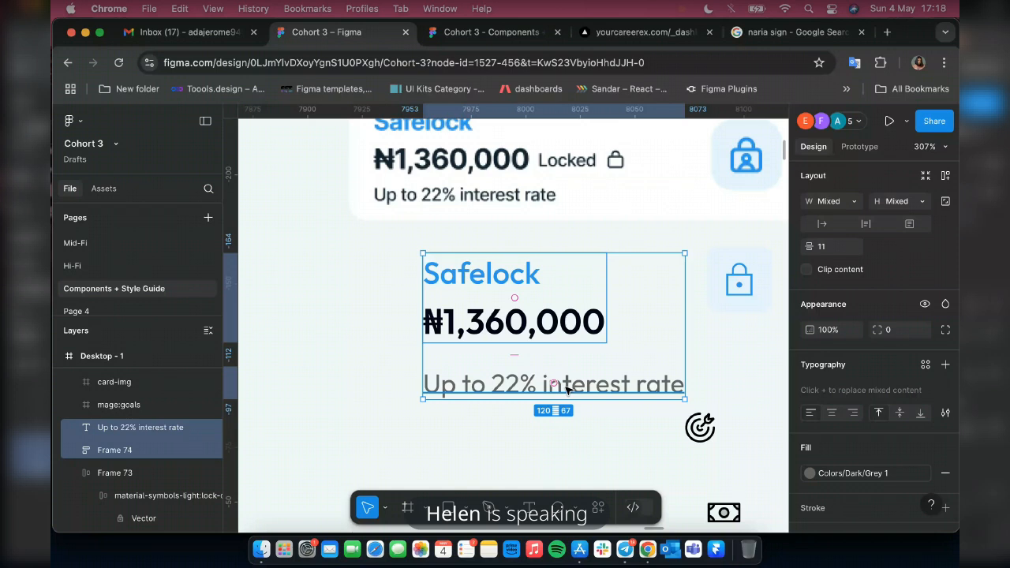
{"action": "key", "text": "shift+a"}
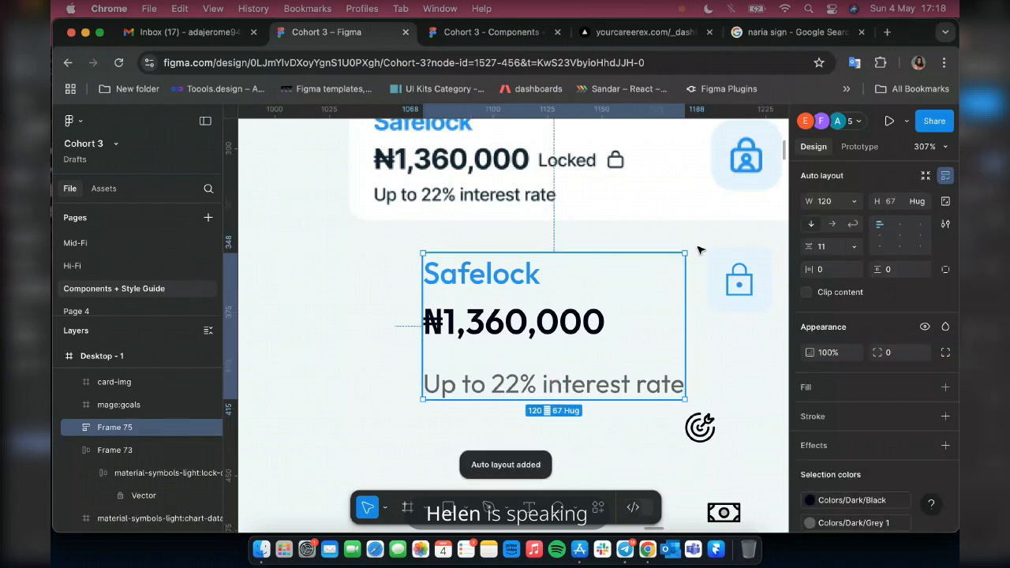
{"action": "left_click", "coordinate": [837, 247]}
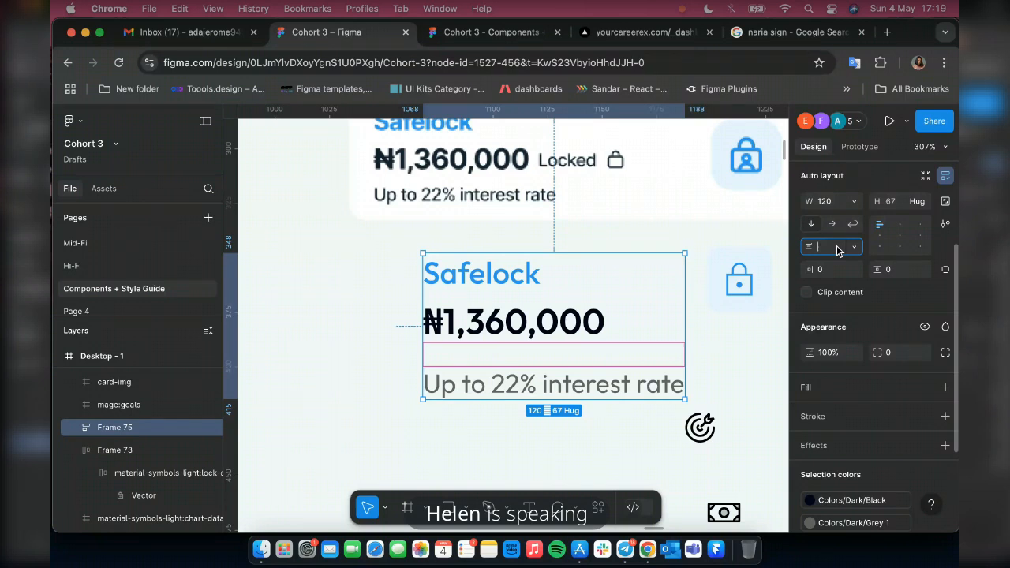
{"action": "type", "text": "8"}
{"action": "left_click", "coordinate": [697, 295]}
{"action": "scroll", "coordinate": [721, 293], "scroll_direction": "right", "scroll_amount": 2}
{"action": "left_click", "coordinate": [626, 287], "text": "shift"}
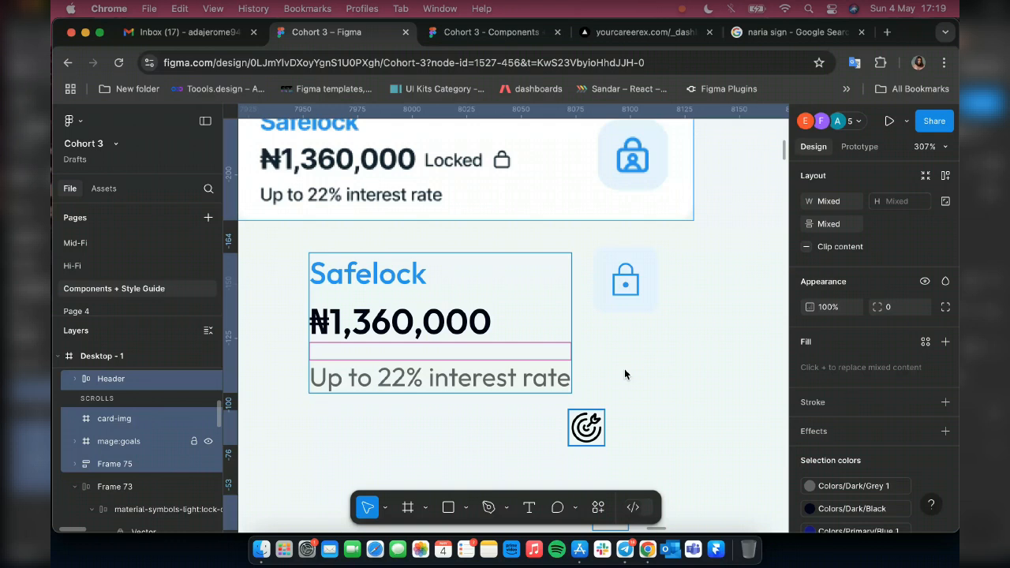
{"action": "scroll", "coordinate": [624, 374], "scroll_direction": "down", "scroll_amount": 10}
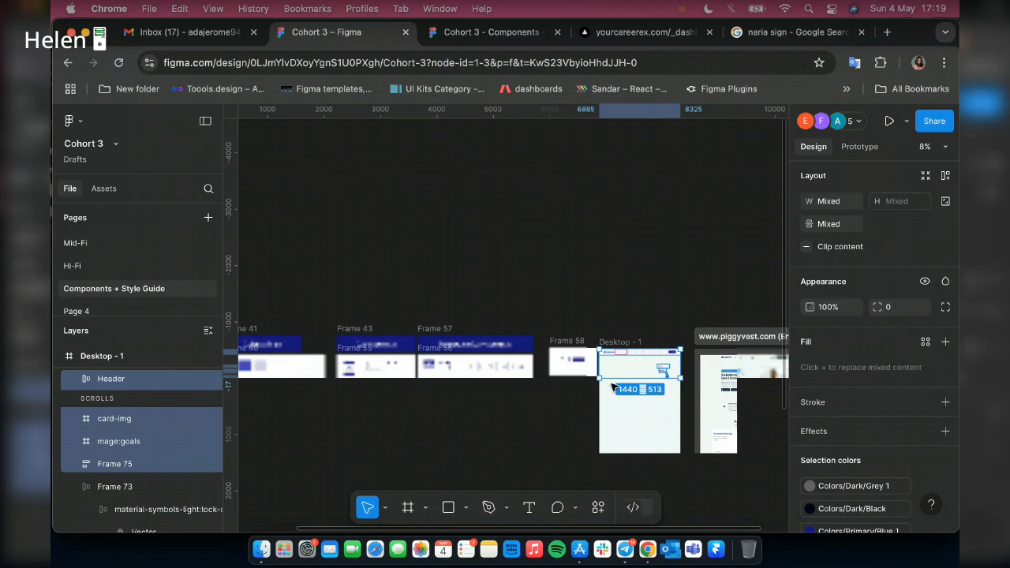
{"action": "scroll", "coordinate": [719, 374], "scroll_direction": "right", "scroll_amount": 3}
{"action": "left_click", "coordinate": [721, 375]}
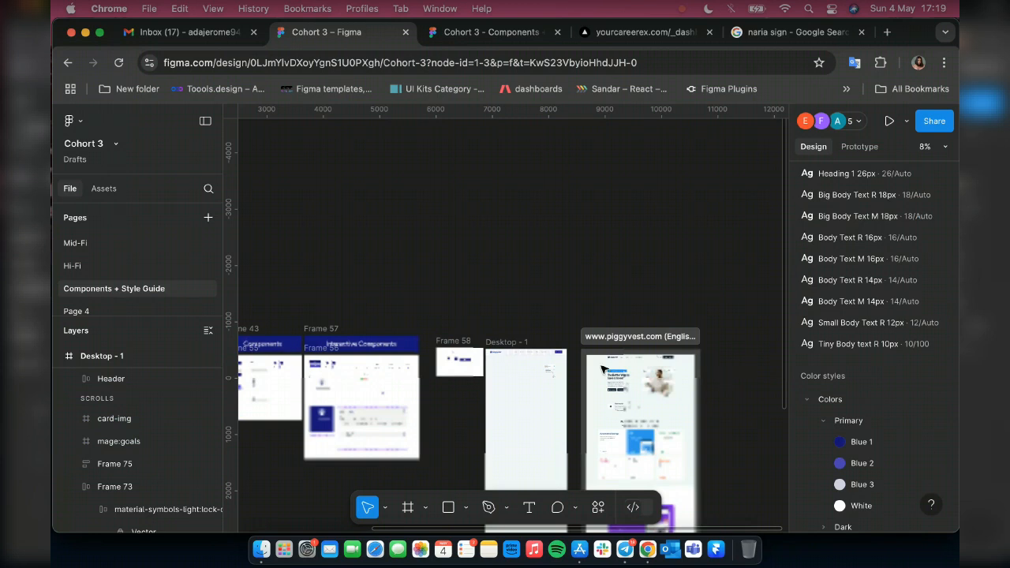
{"action": "scroll", "coordinate": [597, 367], "scroll_direction": "up", "scroll_amount": 5}
{"action": "scroll", "coordinate": [590, 367], "scroll_direction": "down", "scroll_amount": 6}
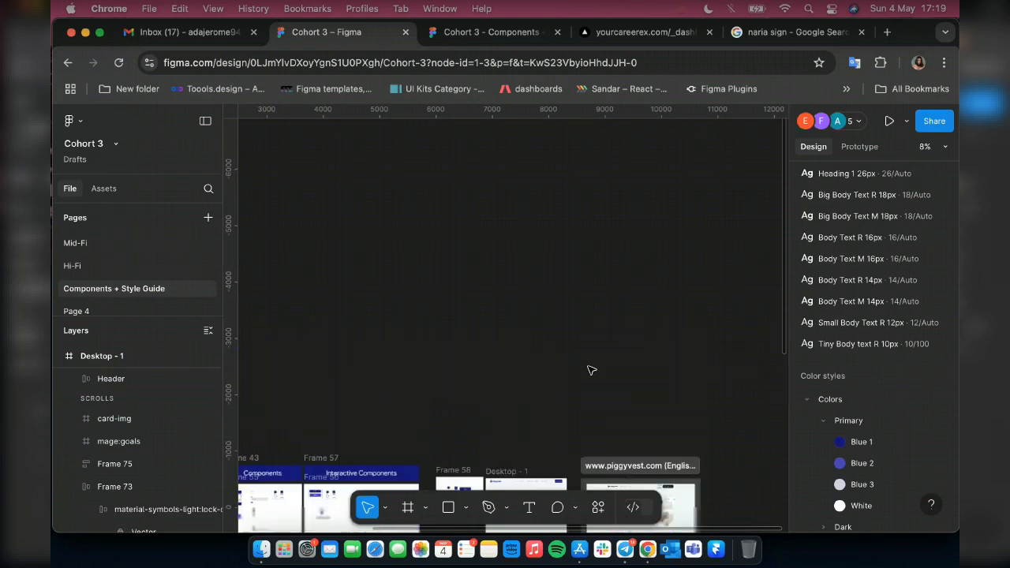
{"action": "scroll", "coordinate": [555, 304], "scroll_direction": "up", "scroll_amount": 5}
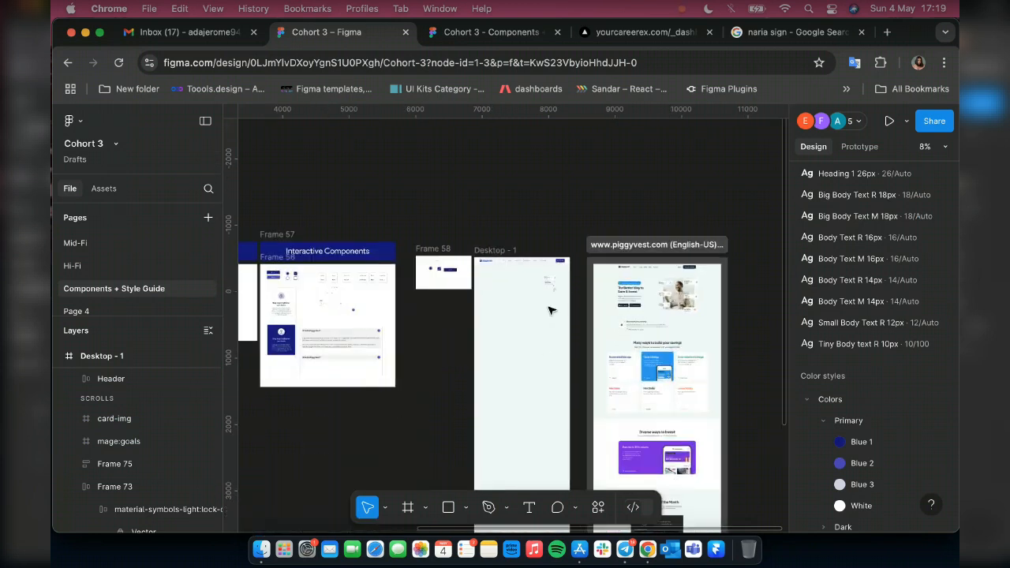
{"action": "scroll", "coordinate": [557, 284], "scroll_direction": "up", "scroll_amount": 5}
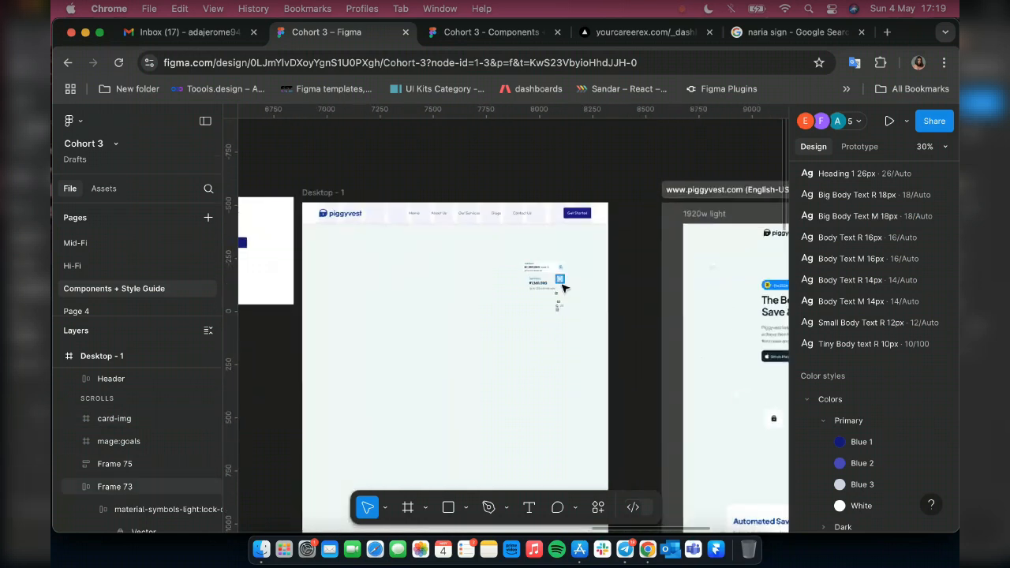
{"action": "scroll", "coordinate": [562, 288], "scroll_direction": "up", "scroll_amount": 3}
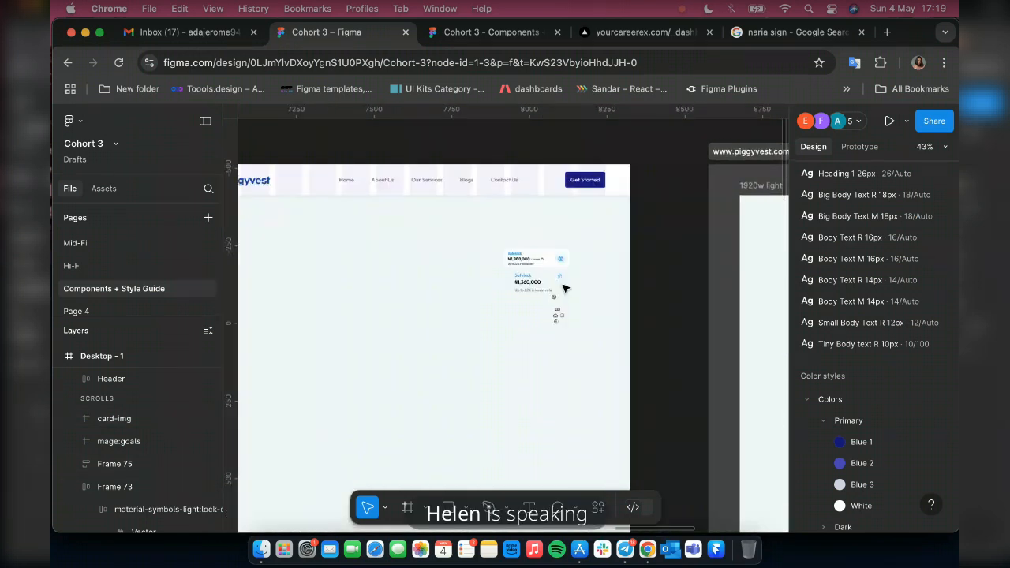
{"action": "scroll", "coordinate": [562, 288], "scroll_direction": "up", "scroll_amount": 5}
{"action": "scroll", "coordinate": [562, 288], "scroll_direction": "up", "scroll_amount": 2}
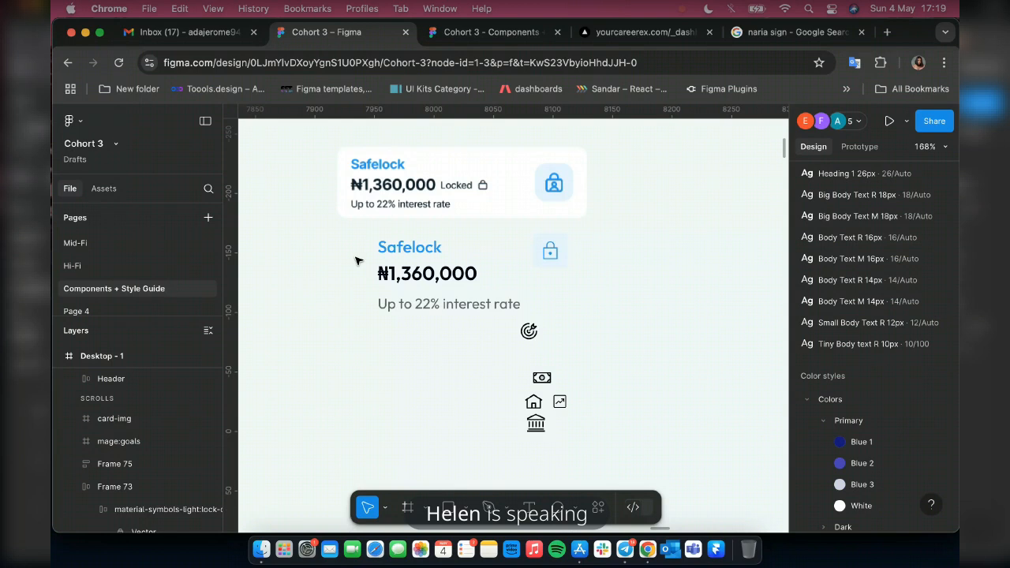
- Wrap the new text stack and the lock icon frame together in a horizontal auto layout
{"action": "left_click", "coordinate": [394, 263]}
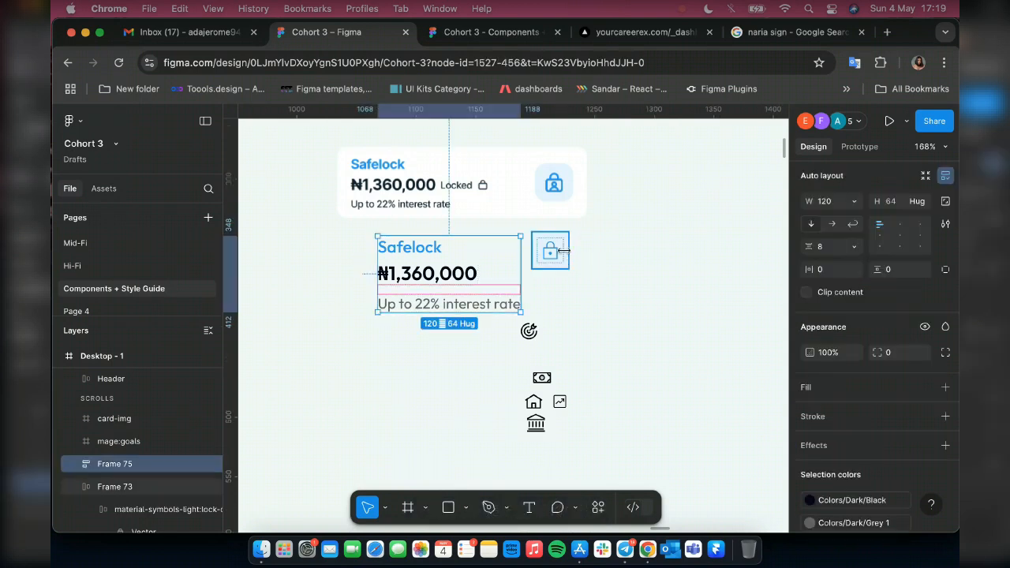
{"action": "left_click", "coordinate": [563, 251], "text": "shift"}
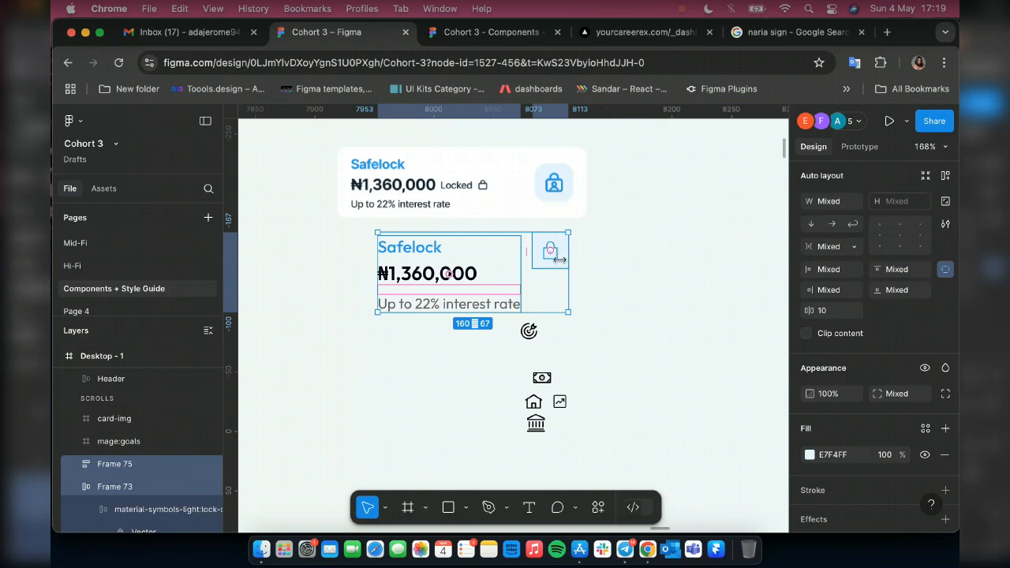
{"action": "key", "text": "shift+a"}
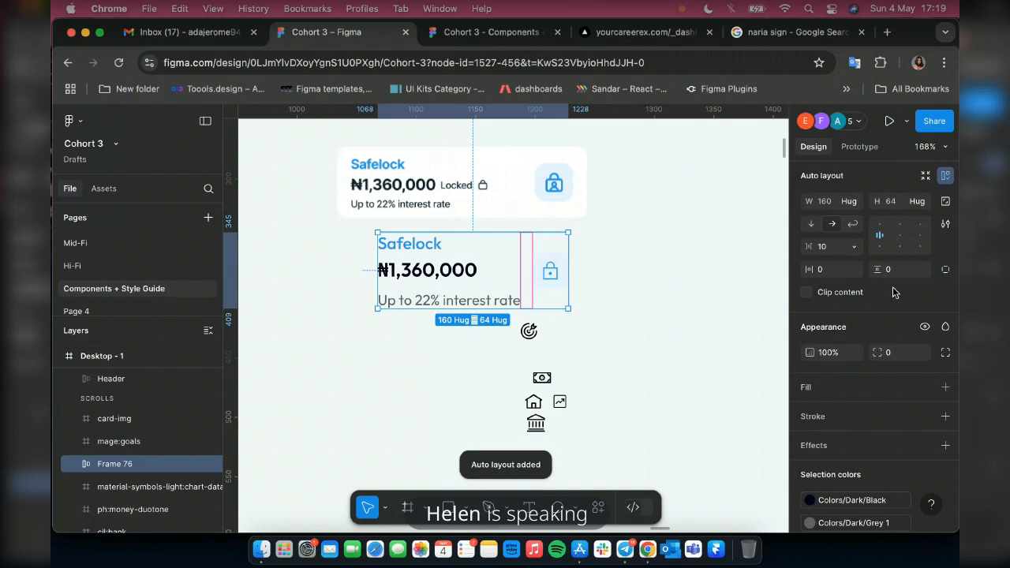
- Select the reference Safelock card image to check its width and height
{"action": "left_click", "coordinate": [504, 170]}
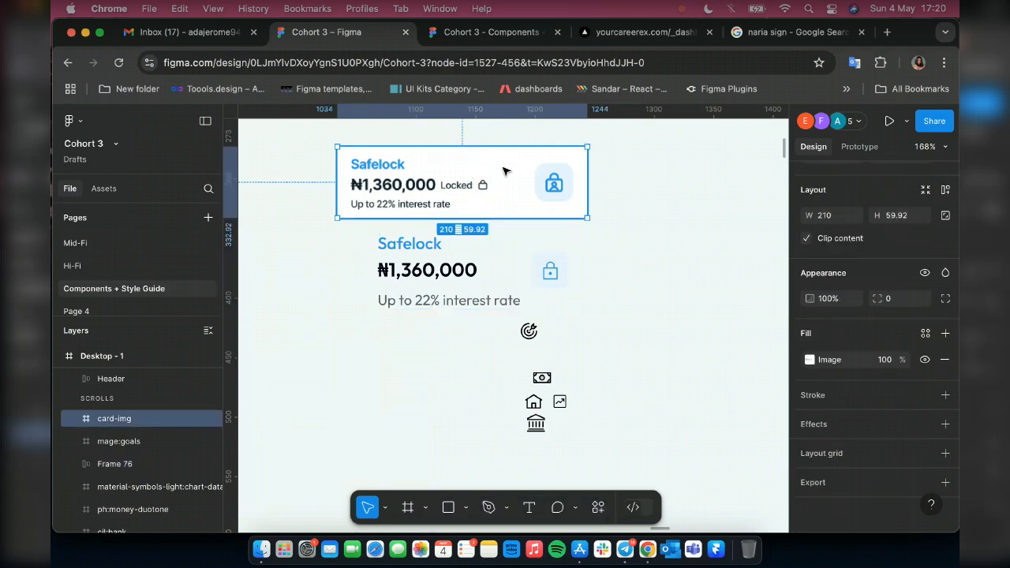
- Set the horizontal gap between the text stack and the lock icon frame to Auto
{"action": "left_click", "coordinate": [484, 263]}
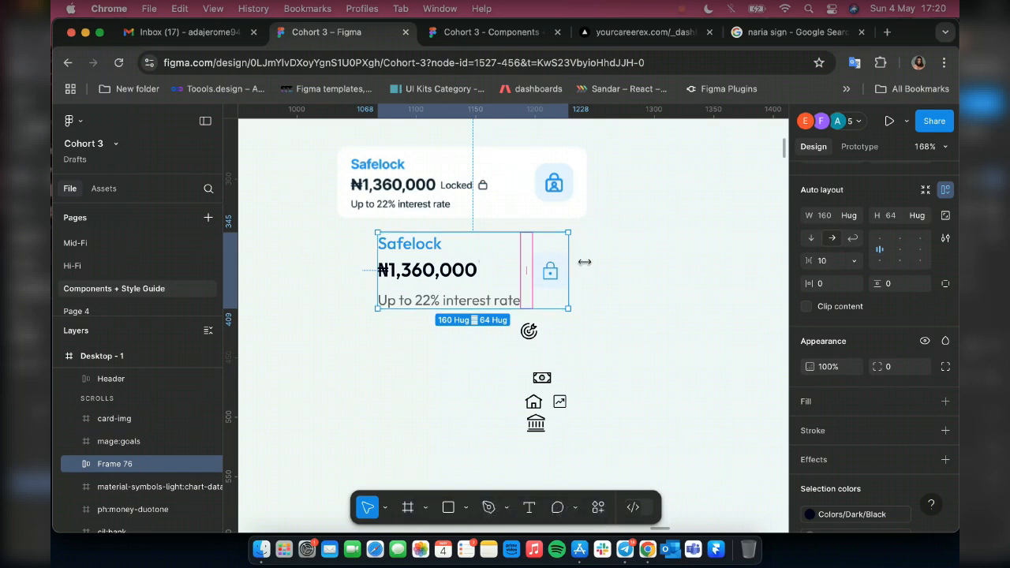
{"action": "left_click_drag", "start_coordinate": [583, 261], "coordinate": [587, 262]}
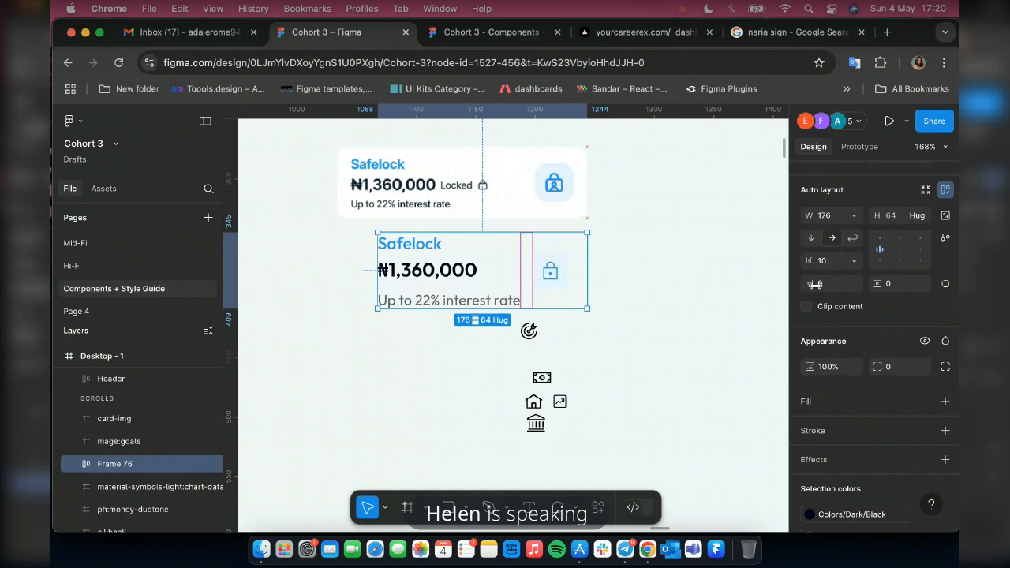
{"action": "key", "text": "super+z"}
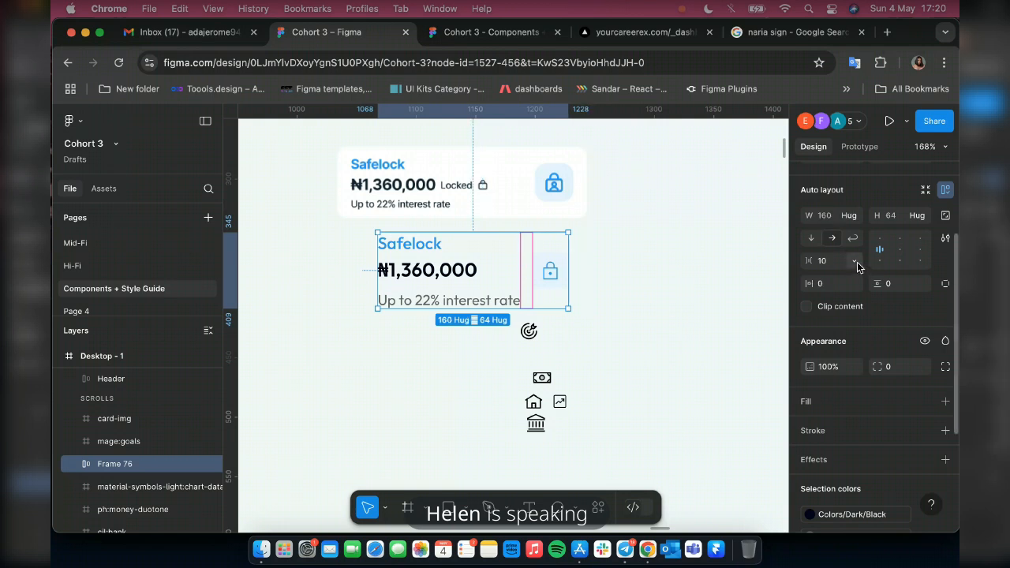
{"action": "left_click", "coordinate": [855, 261]}
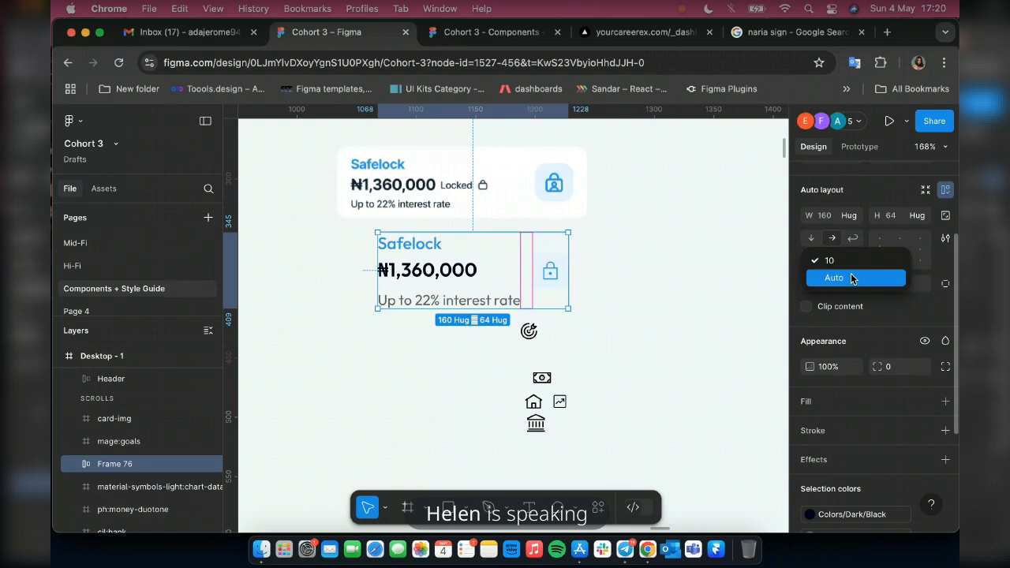
{"action": "left_click", "coordinate": [852, 278]}
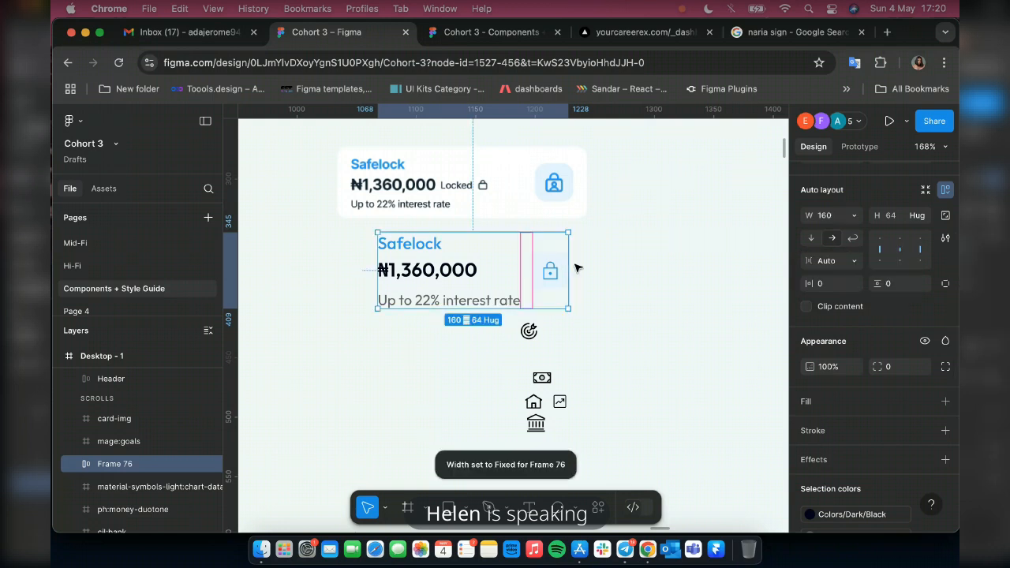
- Align the new card frame with the left edge of the reference card image and widen it to 210
{"action": "left_click", "coordinate": [435, 213], "text": "shift"}
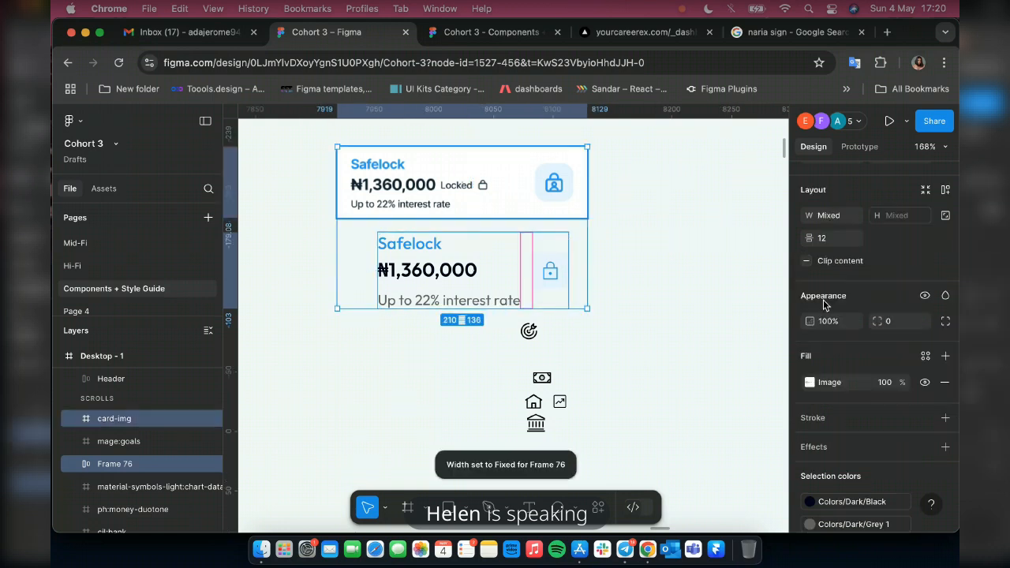
{"action": "key", "text": "alt+a"}
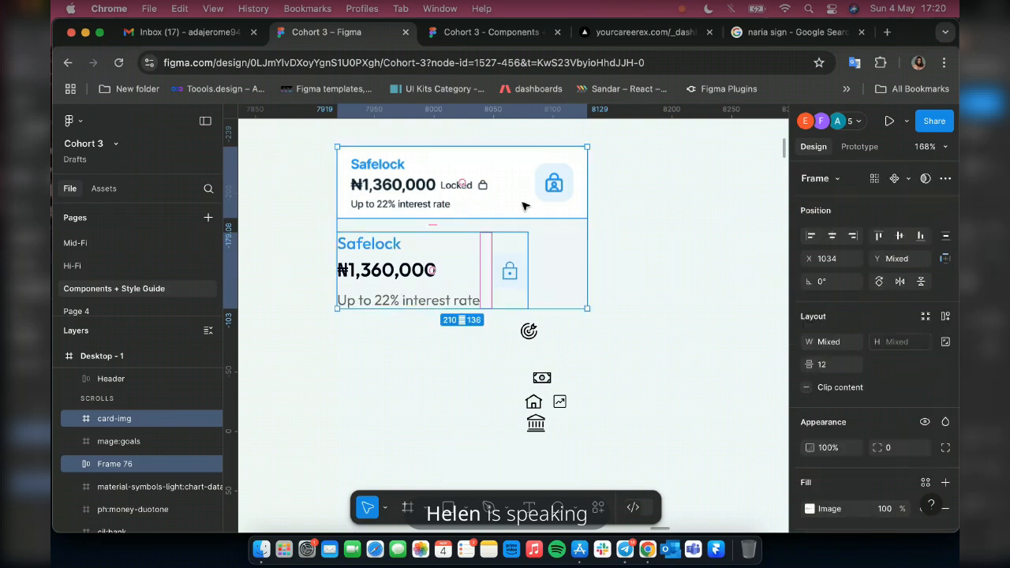
{"action": "left_click", "coordinate": [463, 244], "text": "shift"}
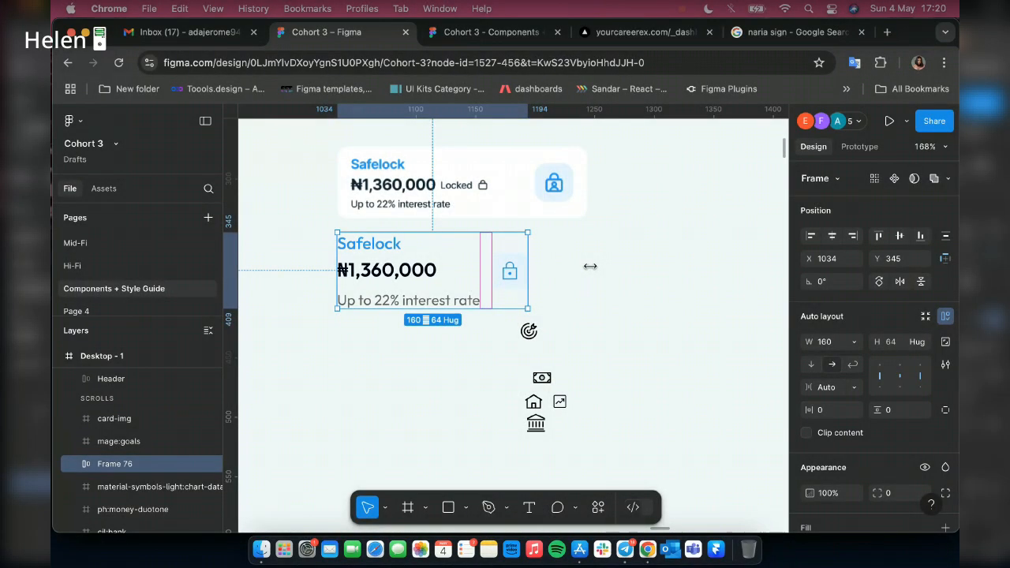
{"action": "left_click_drag", "start_coordinate": [590, 266], "coordinate": [584, 266]}
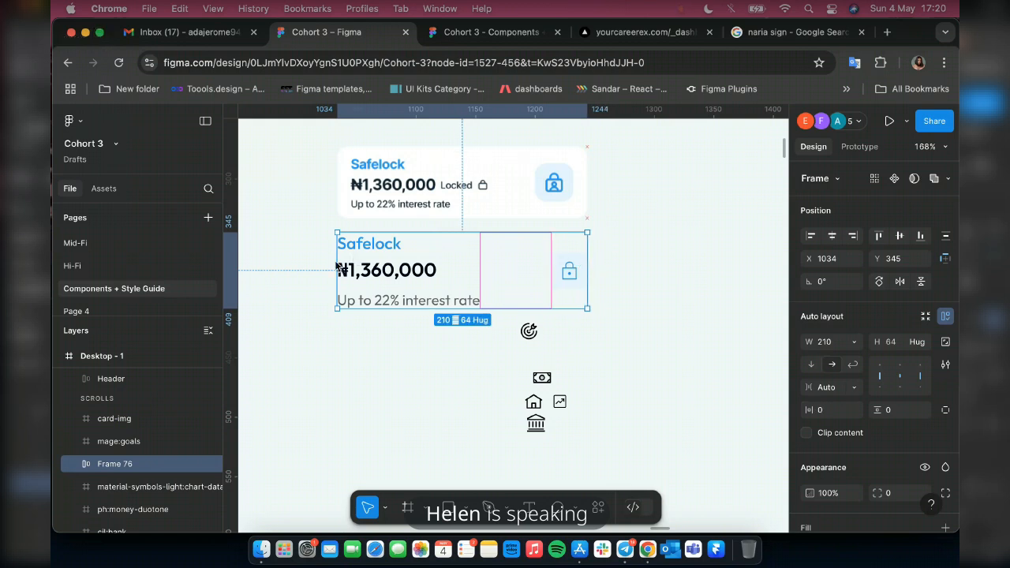
- Set the card frame's horizontal padding to 10 and its vertical padding to 5
{"action": "left_click", "coordinate": [841, 418]}
{"action": "type", "text": "1"}
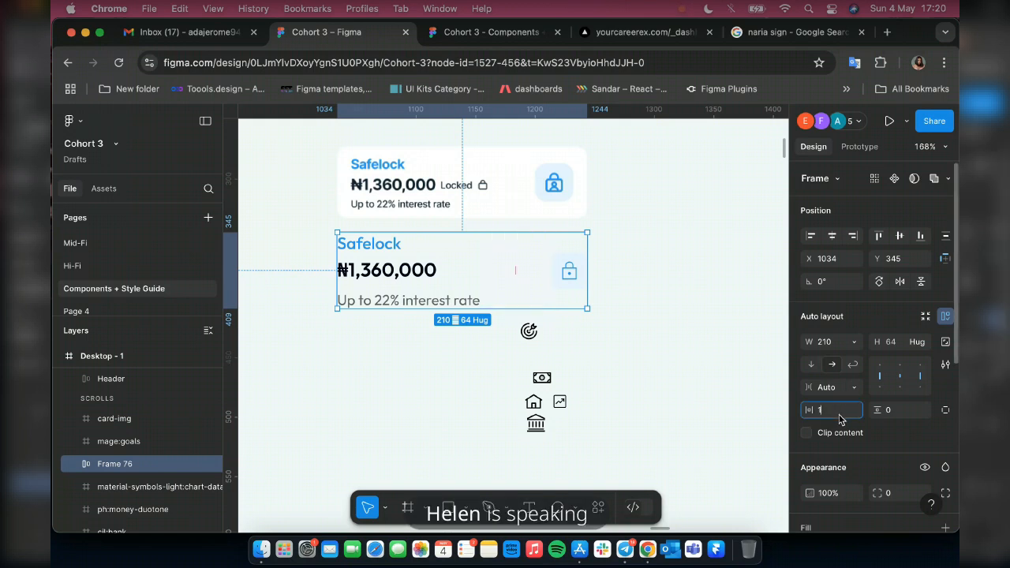
{"action": "type", "text": "0"}
{"action": "key", "text": "Return"}
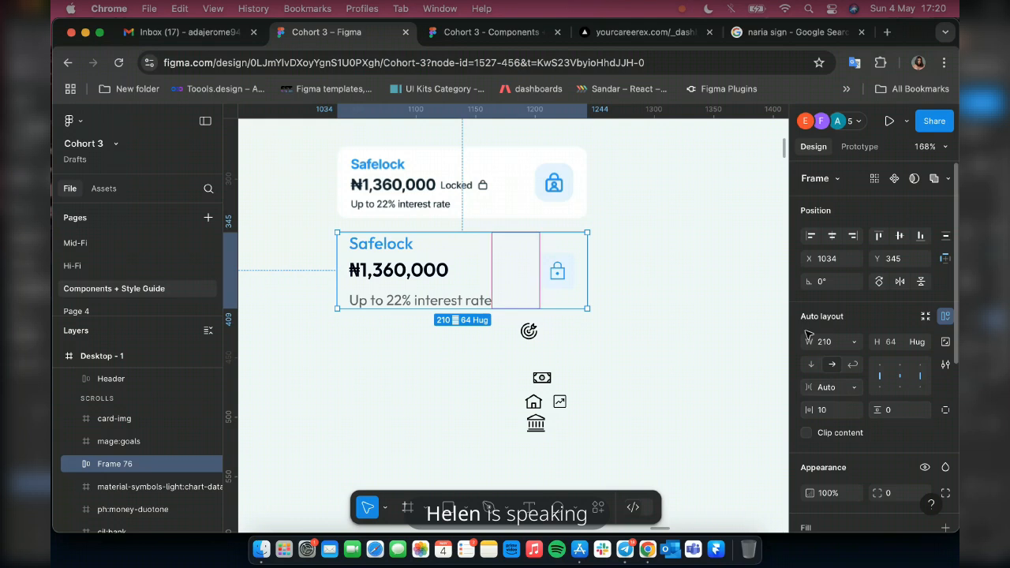
{"action": "left_click", "coordinate": [898, 409]}
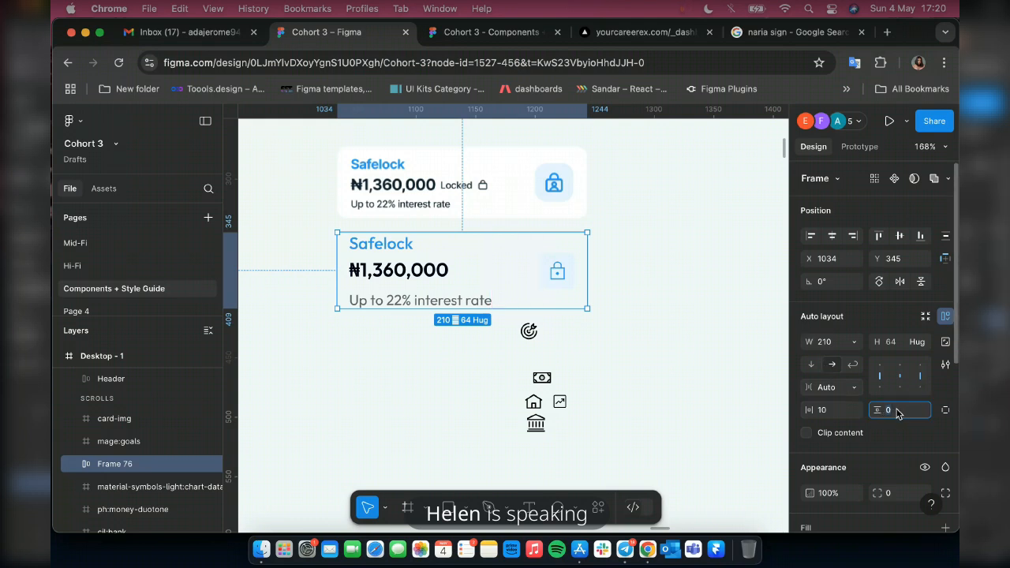
{"action": "type", "text": "5"}
{"action": "key", "text": "Return"}
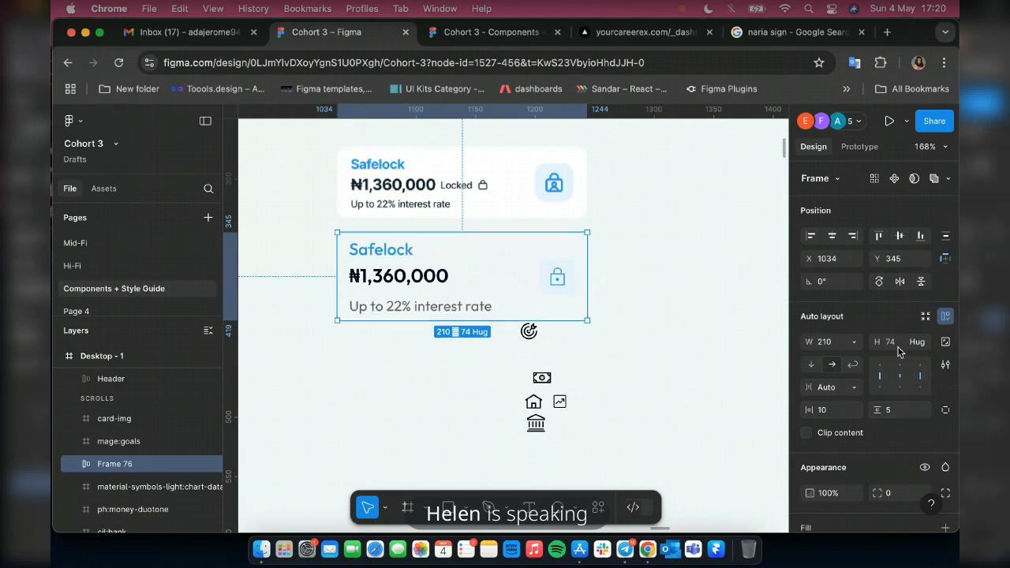
- Restyle the Safelock heading with the 12px Small Body Text style, then detach the style and set the weight to Medium
{"action": "left_click", "coordinate": [391, 254]}
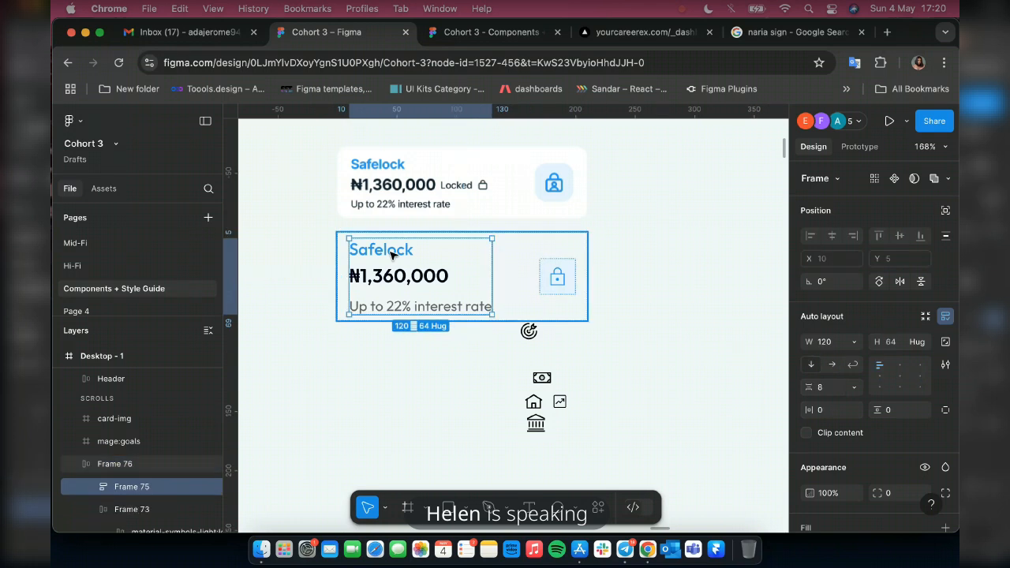
{"action": "left_click", "coordinate": [391, 254]}
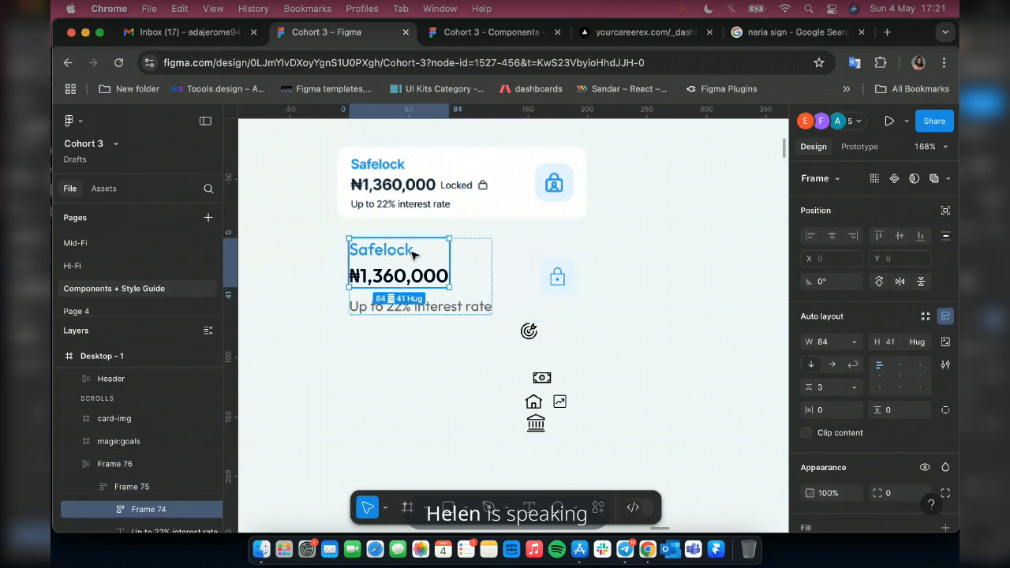
{"action": "key", "text": "Return"}
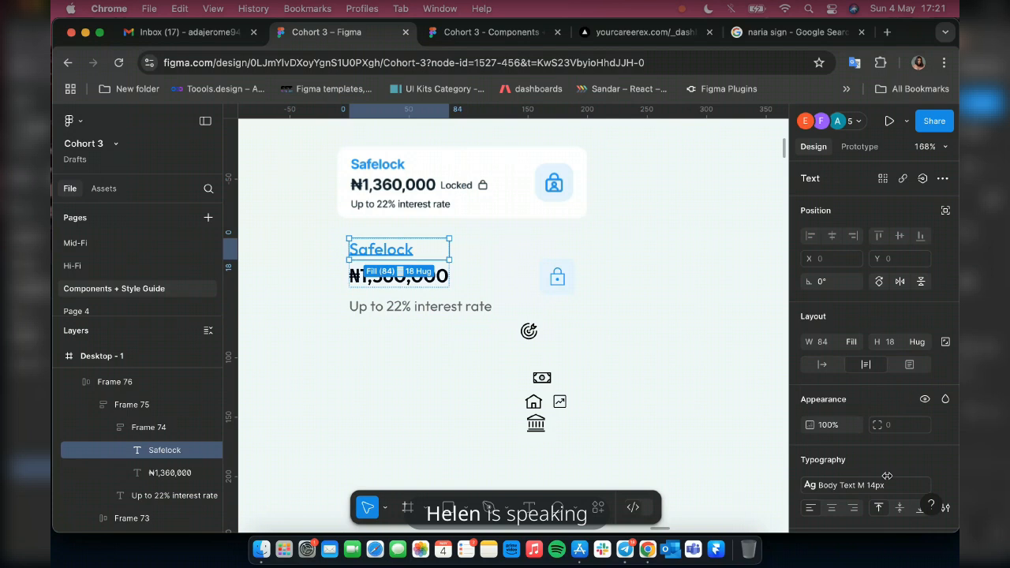
{"action": "key", "text": "Return"}
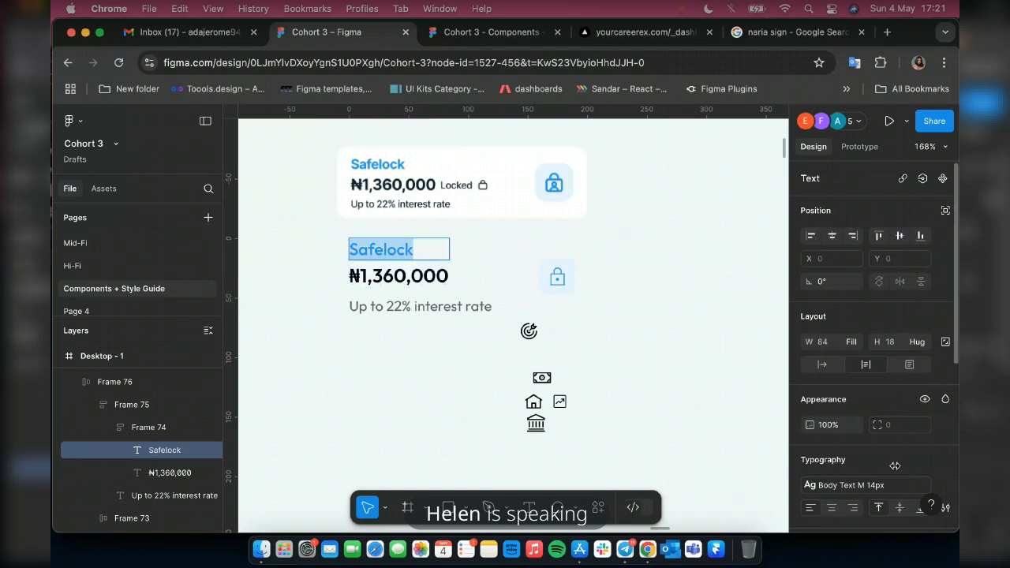
{"action": "left_click", "coordinate": [877, 486]}
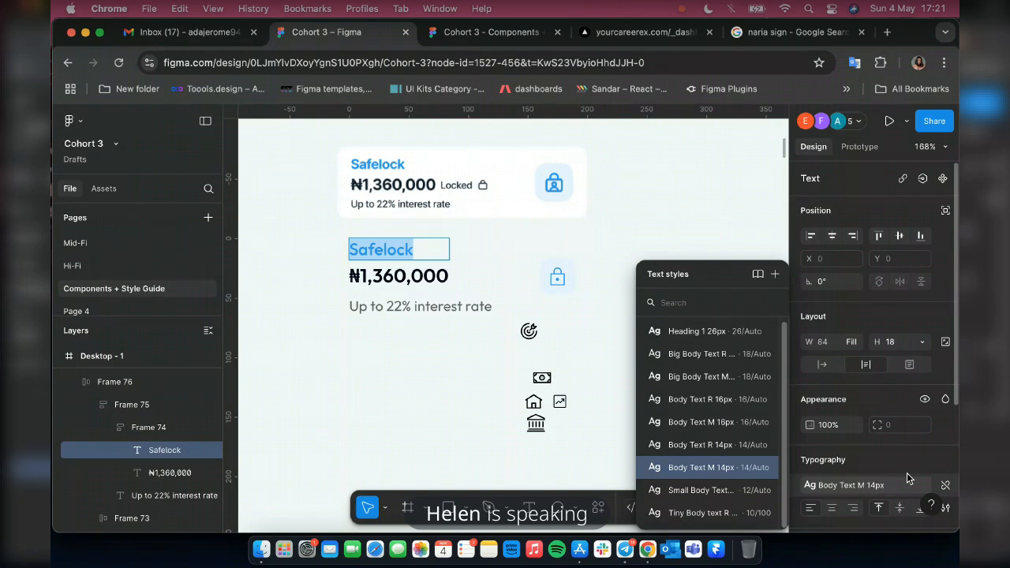
{"action": "left_click", "coordinate": [694, 490]}
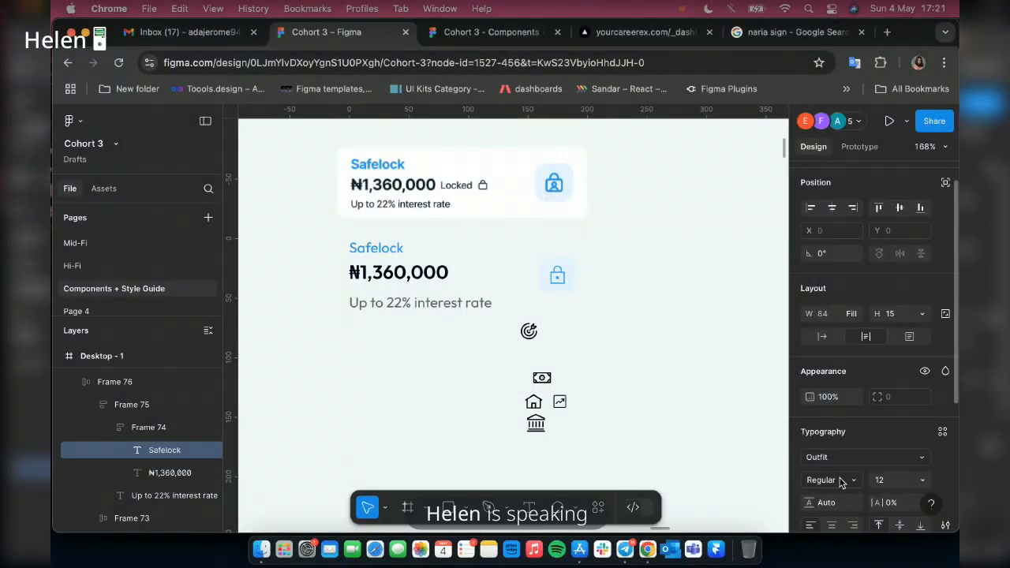
{"action": "left_click", "coordinate": [840, 481]}
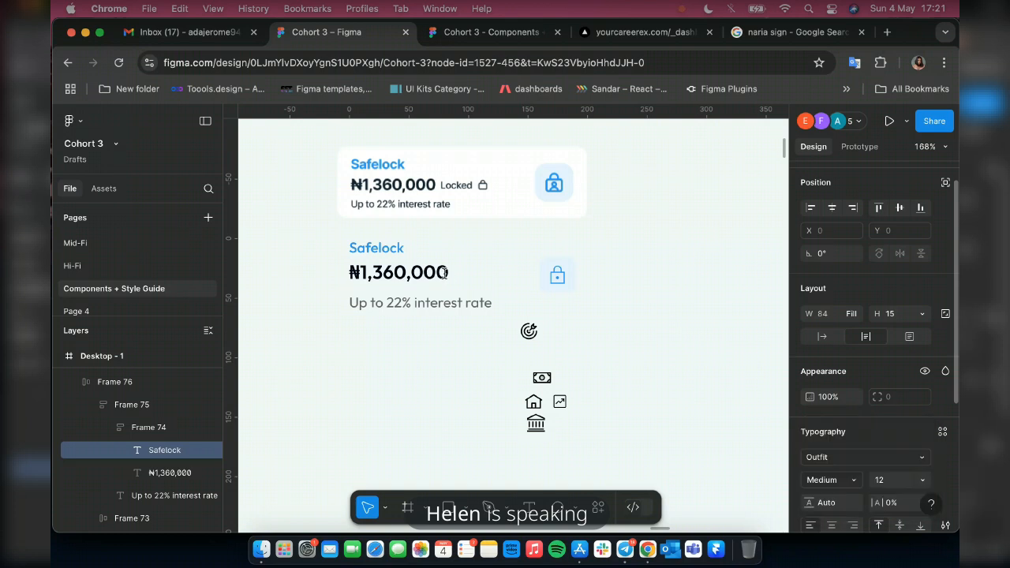
- Apply the Tiny Body text R 10px style to the interest rate text
{"action": "double_click", "coordinate": [446, 273]}
{"action": "key", "text": "Escape"}
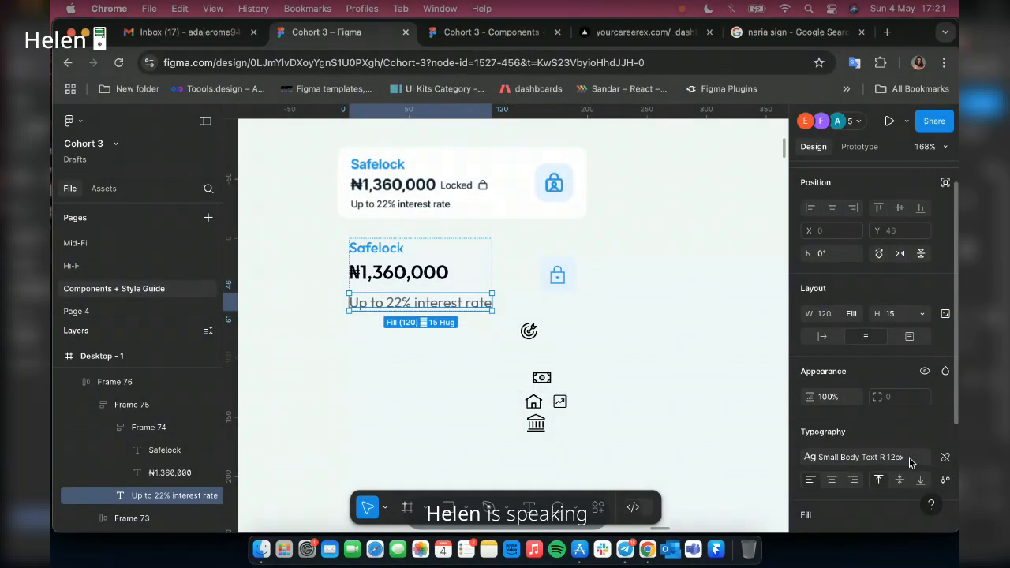
{"action": "left_click", "coordinate": [912, 461]}
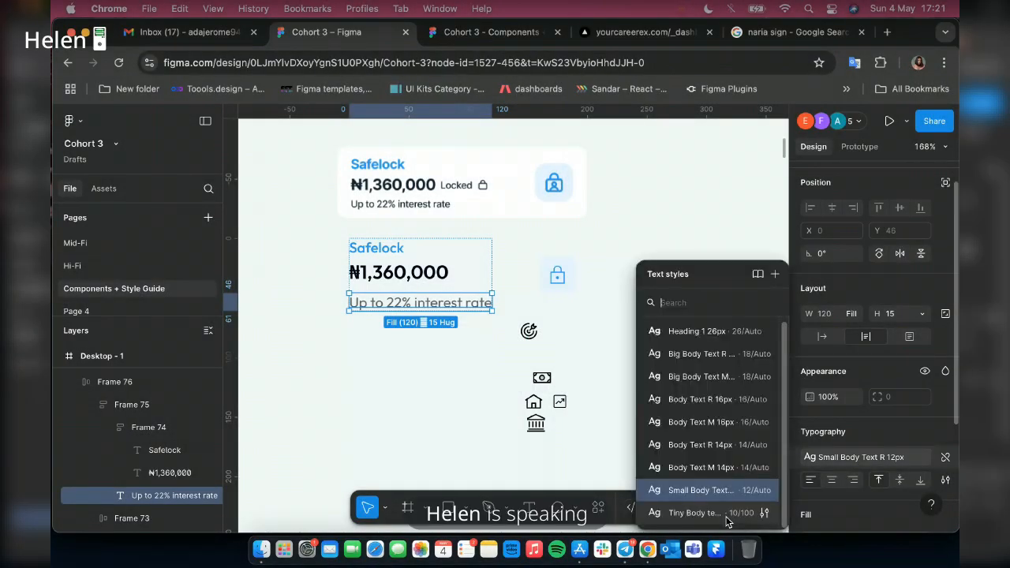
{"action": "left_click", "coordinate": [727, 513]}
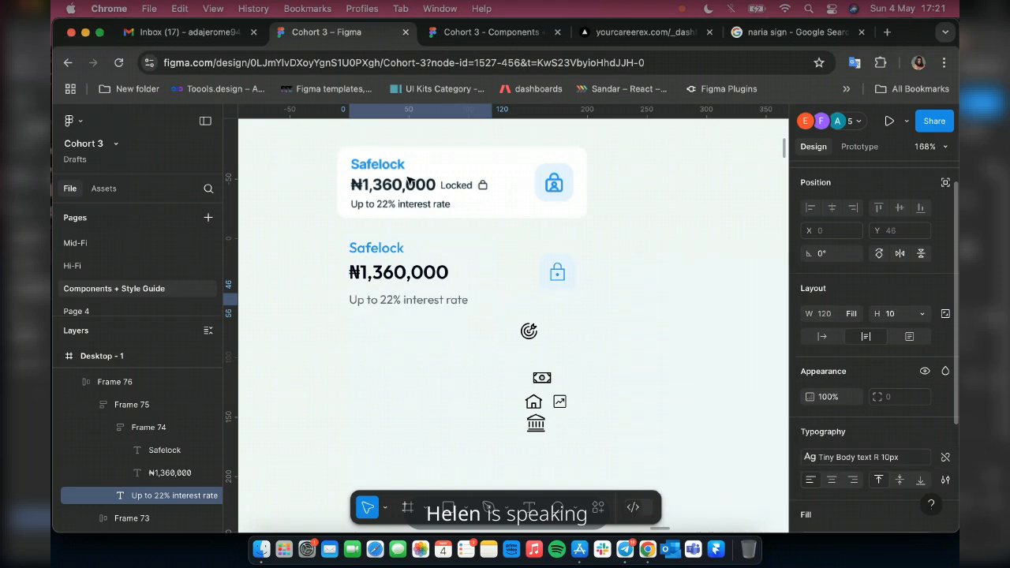
- Set the text stack's vertical gap to 5 and tighten the gap between the heading and the amount
{"action": "left_click", "coordinate": [430, 249]}
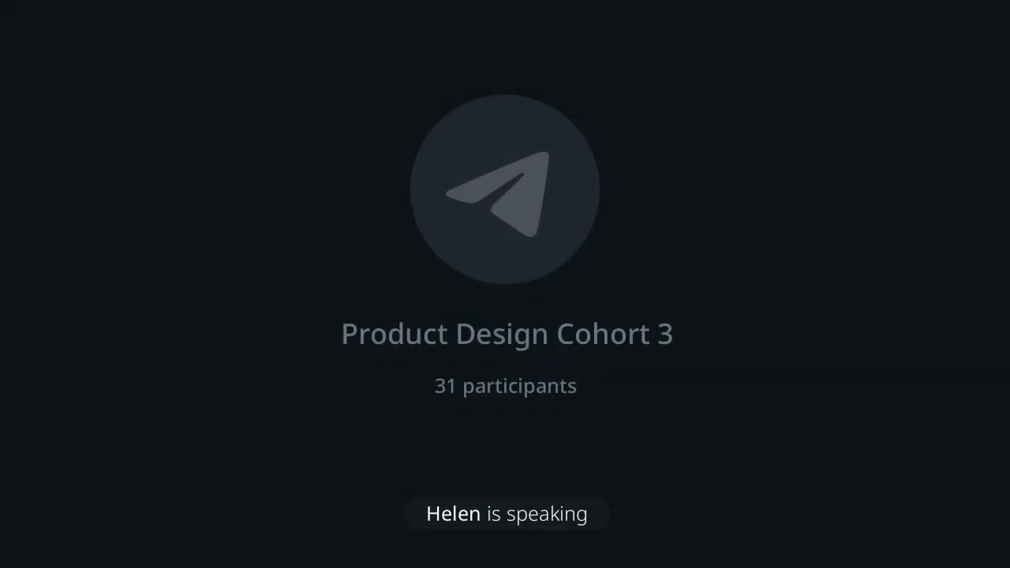
{"action": "left_click", "coordinate": [149, 426]}
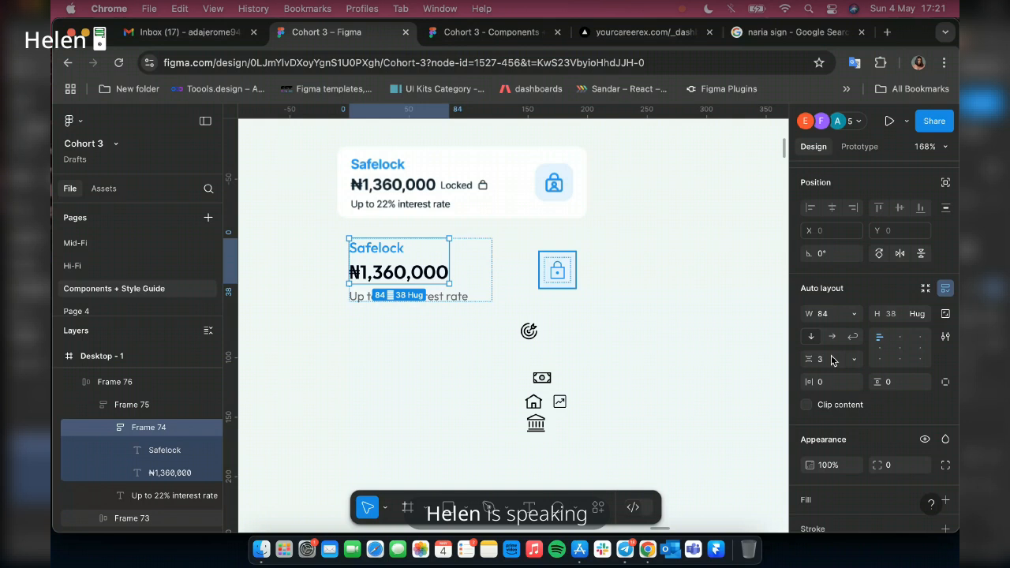
{"action": "left_click", "coordinate": [485, 253]}
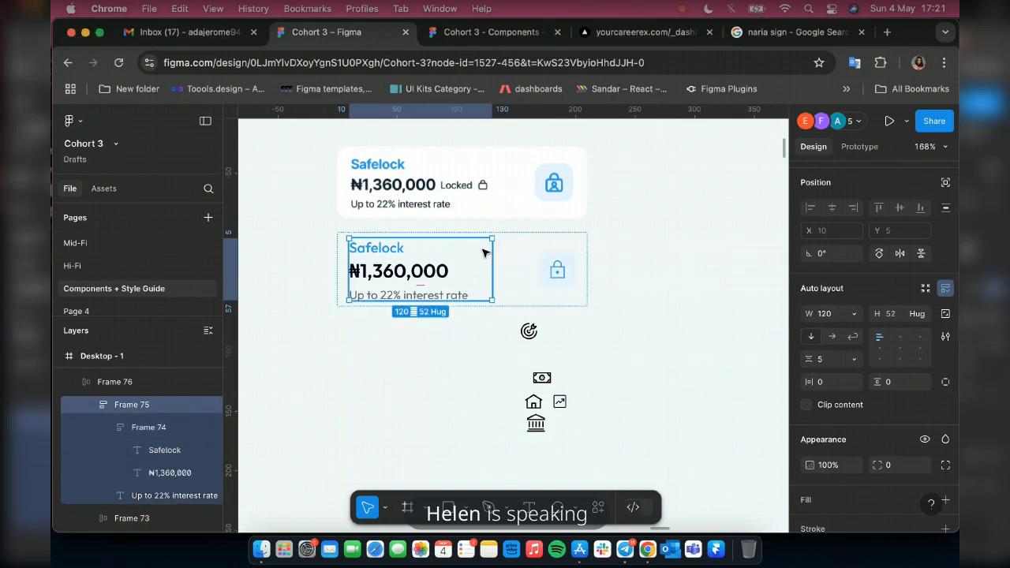
- Give the card frame a corner radius of 10 and a white FFFFFF fill sampled from the reference card
{"action": "left_click", "coordinate": [527, 251]}
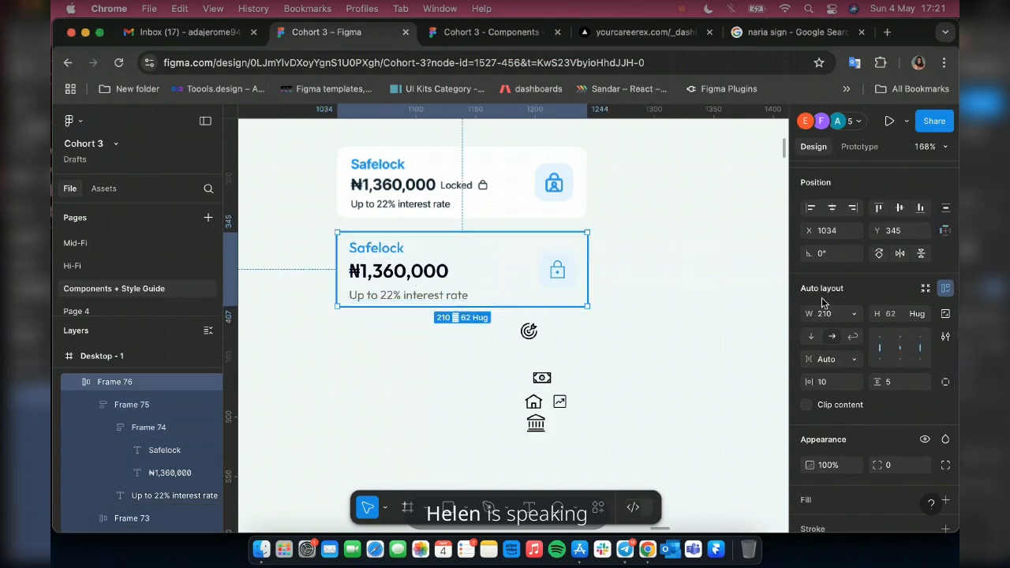
{"action": "left_click", "coordinate": [905, 316]}
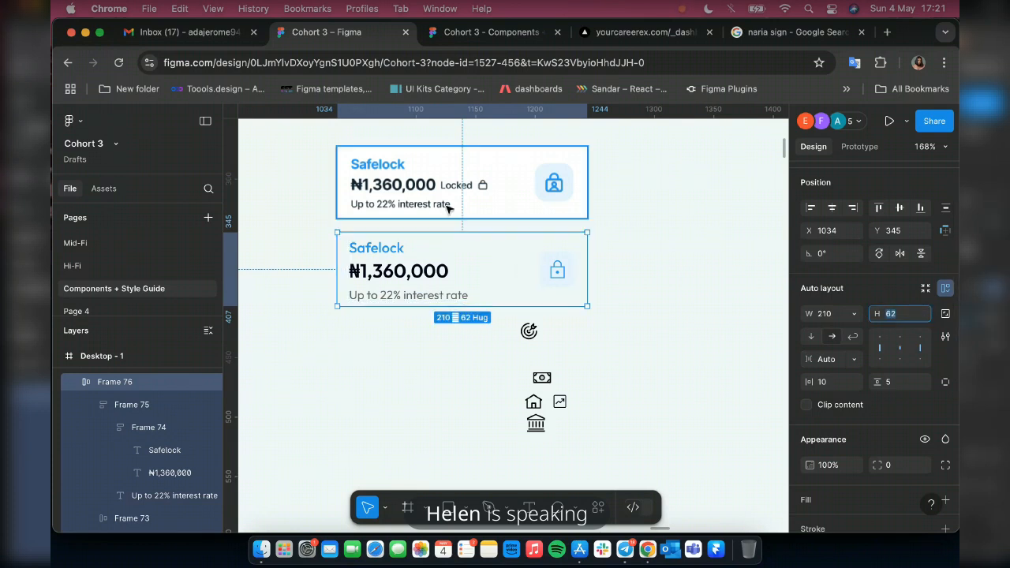
{"action": "left_click", "coordinate": [890, 466]}
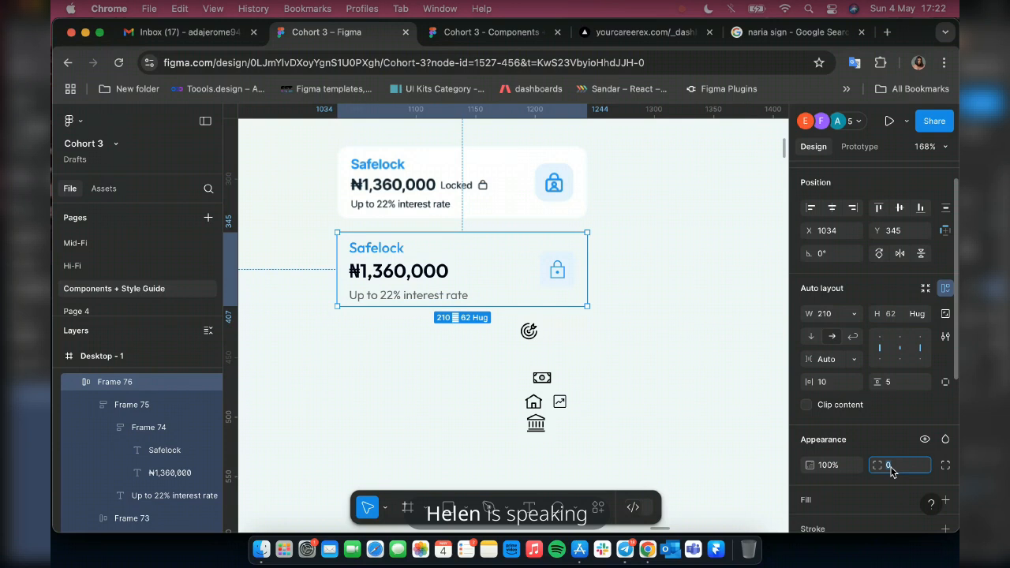
{"action": "type", "text": "10"}
{"action": "key", "text": "Return"}
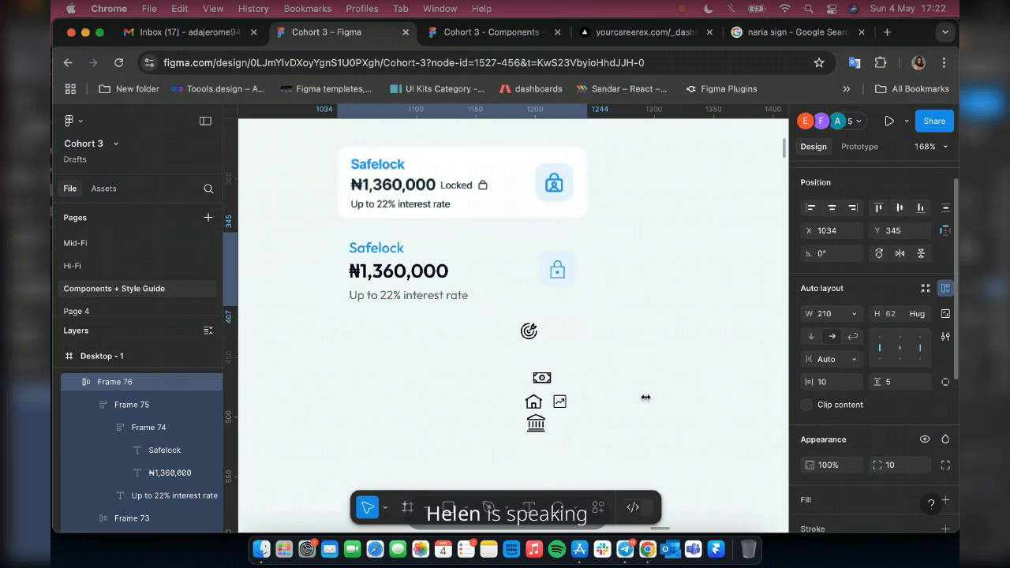
{"action": "key", "text": "i"}
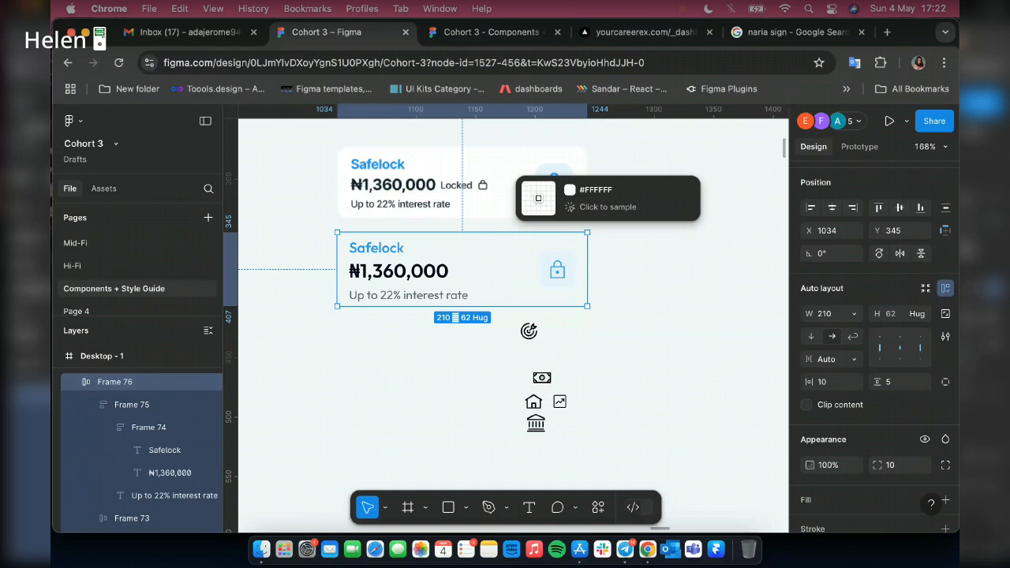
{"action": "left_click", "coordinate": [538, 198]}
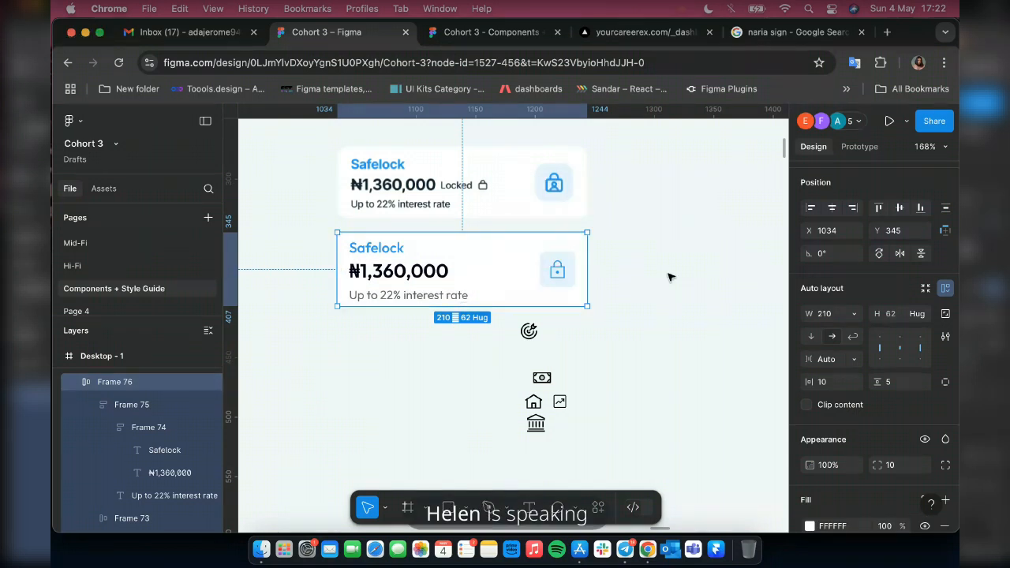
- Set the card frame's height to 65
{"action": "left_click", "coordinate": [904, 316]}
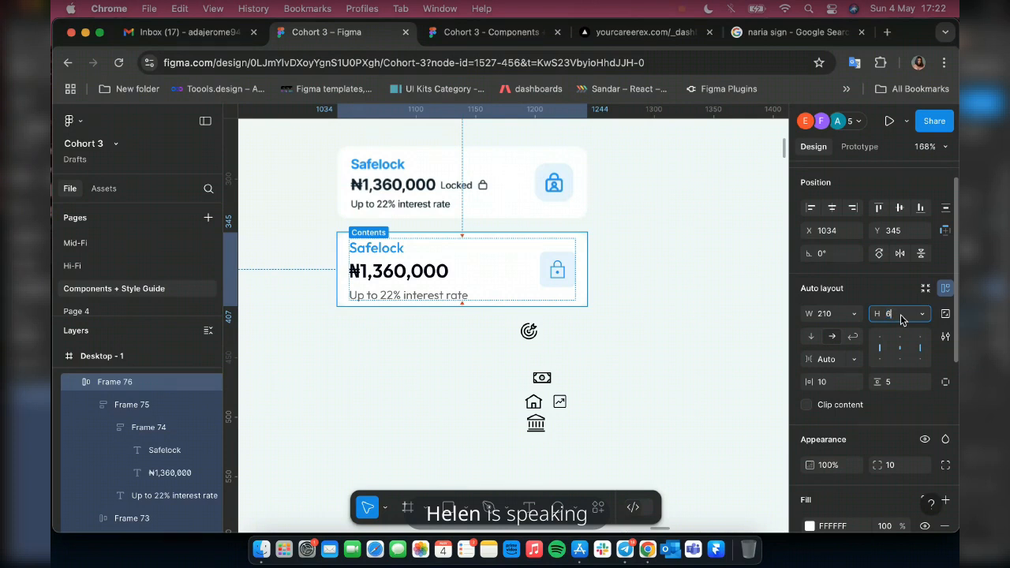
{"action": "type", "text": "65"}
{"action": "key", "text": "Return"}
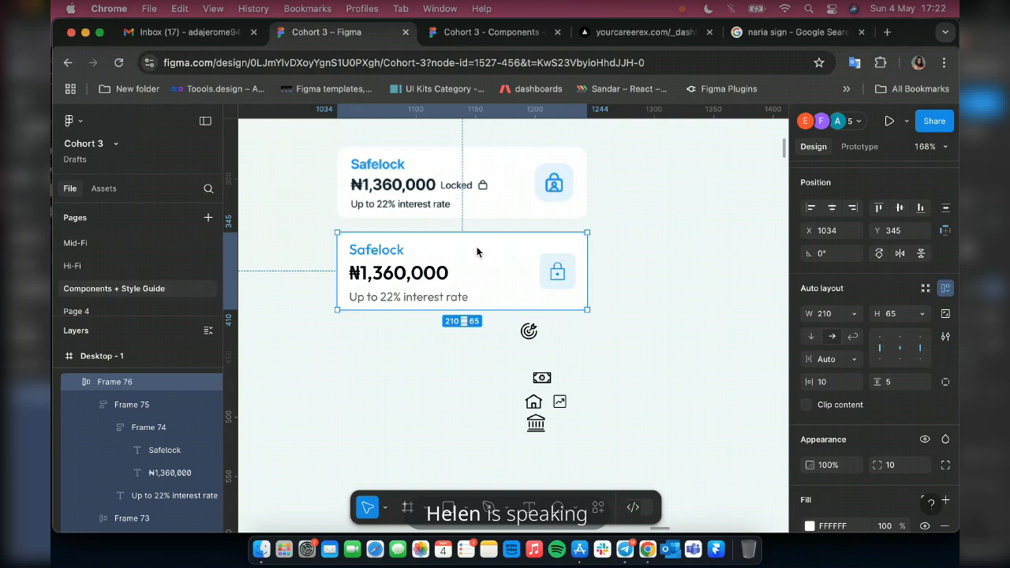
{"action": "scroll", "coordinate": [476, 252], "scroll_direction": "down", "scroll_amount": 10}
{"action": "scroll", "coordinate": [473, 229], "scroll_direction": "up", "scroll_amount": 6}
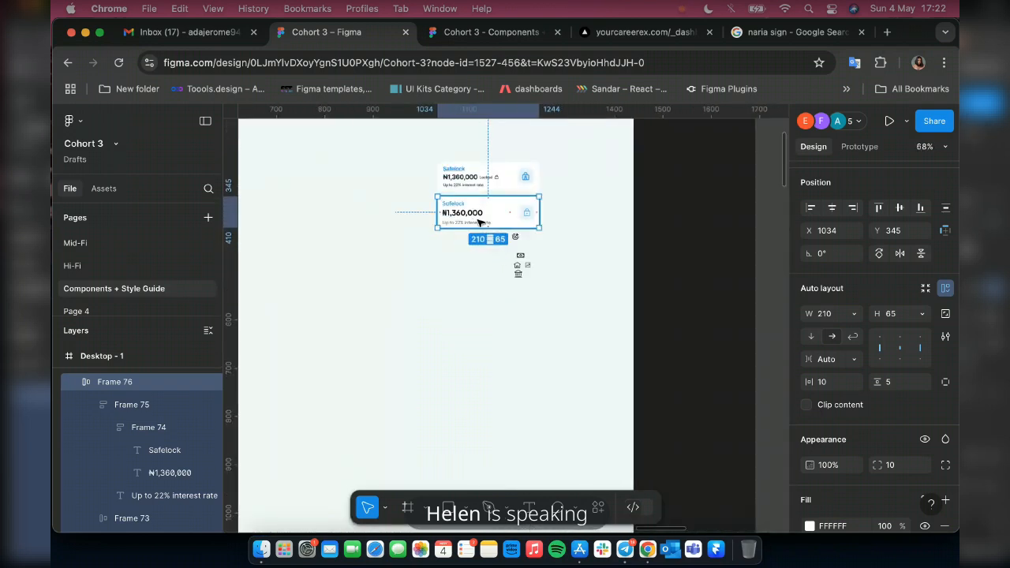
- Duplicate the finished Safelock card and place the copy at about X 563, Y 225 on the Desktop - 1 frame
{"action": "scroll", "coordinate": [479, 223], "scroll_direction": "down", "scroll_amount": 1}
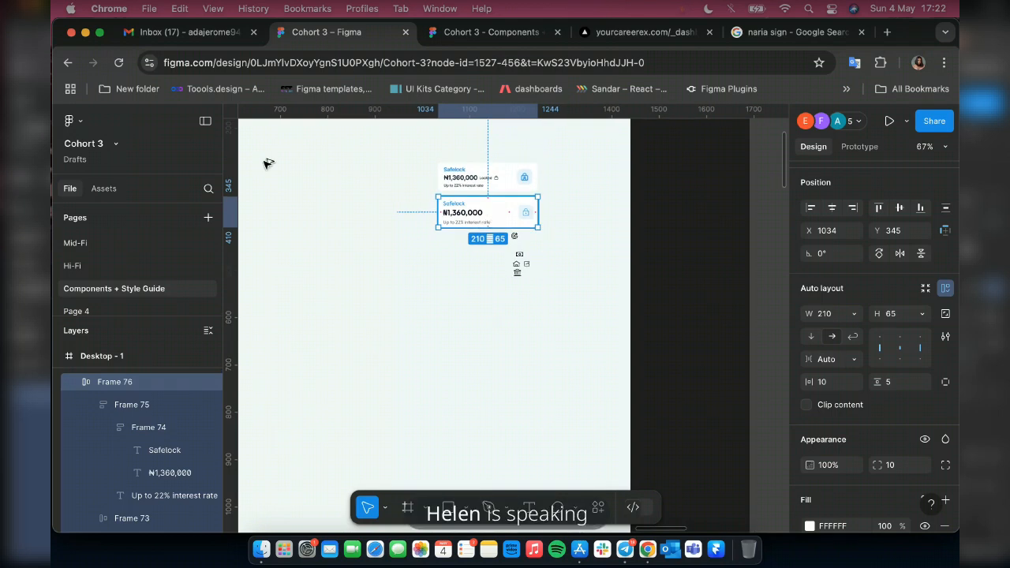
{"action": "left_click_drag", "start_coordinate": [489, 213], "coordinate": [415, 236]}
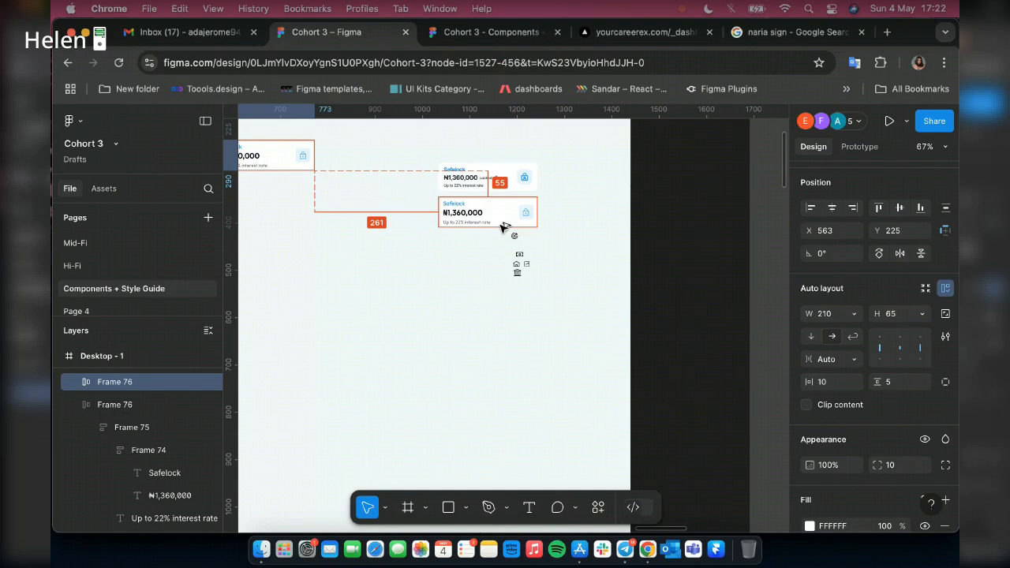
- Replace the lock icon in the original card's icon frame with the mage:goals target icon, deleting the lock
{"action": "scroll", "coordinate": [502, 229], "scroll_direction": "up", "scroll_amount": 10}
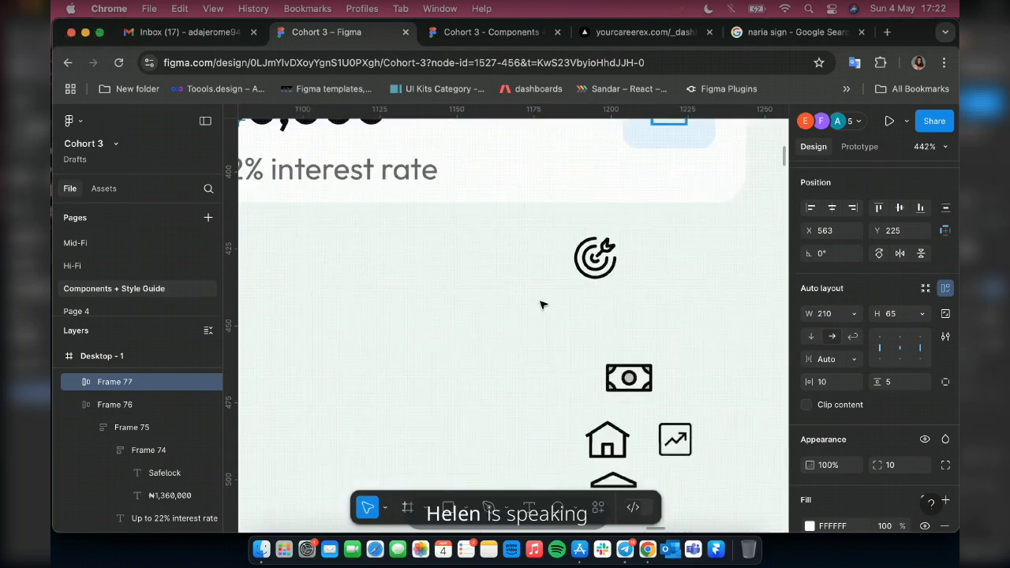
{"action": "scroll", "coordinate": [541, 304], "scroll_direction": "down", "scroll_amount": 10}
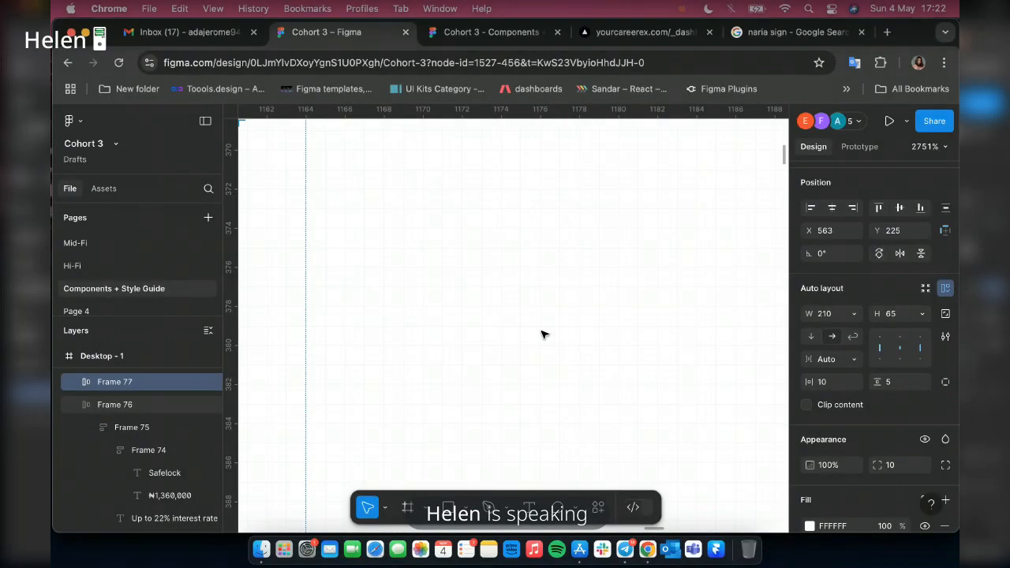
{"action": "scroll", "coordinate": [542, 334], "scroll_direction": "down", "scroll_amount": 10}
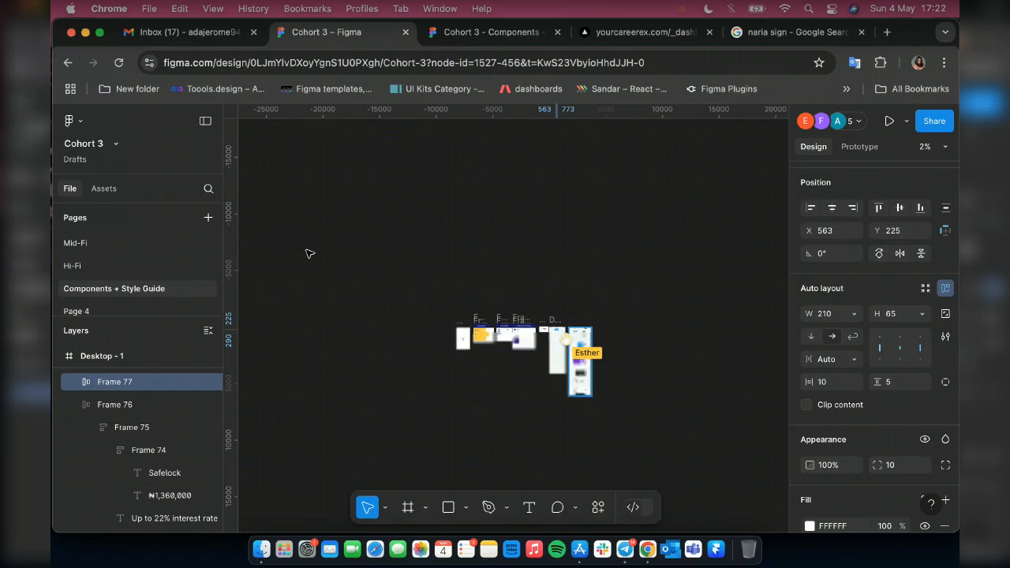
{"action": "scroll", "coordinate": [565, 338], "scroll_direction": "up", "scroll_amount": 5}
{"action": "scroll", "coordinate": [524, 255], "scroll_direction": "up", "scroll_amount": 2}
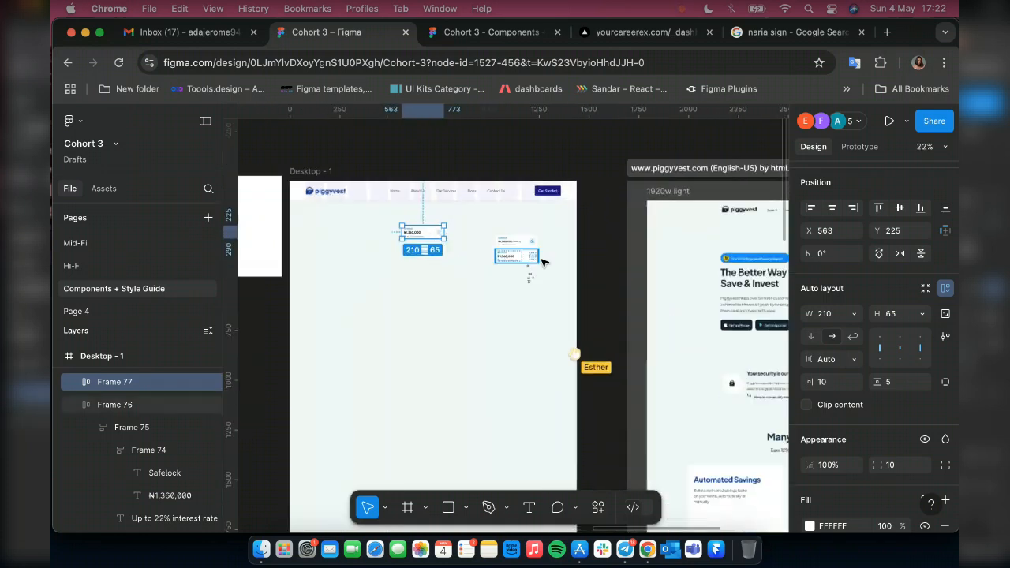
{"action": "scroll", "coordinate": [542, 261], "scroll_direction": "up", "scroll_amount": 5}
{"action": "scroll", "coordinate": [506, 266], "scroll_direction": "up", "scroll_amount": 3}
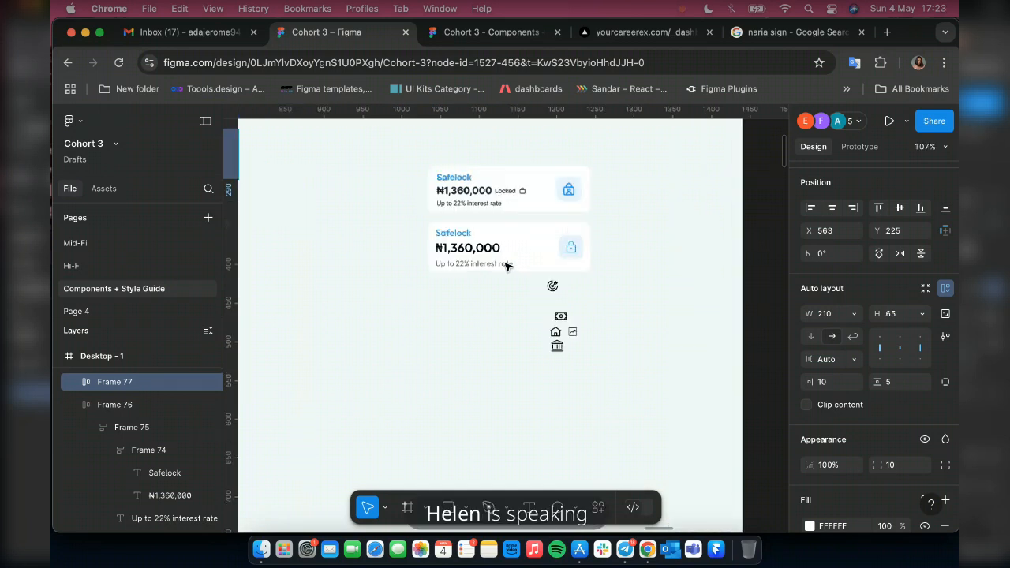
{"action": "scroll", "coordinate": [507, 266], "scroll_direction": "up", "scroll_amount": 3}
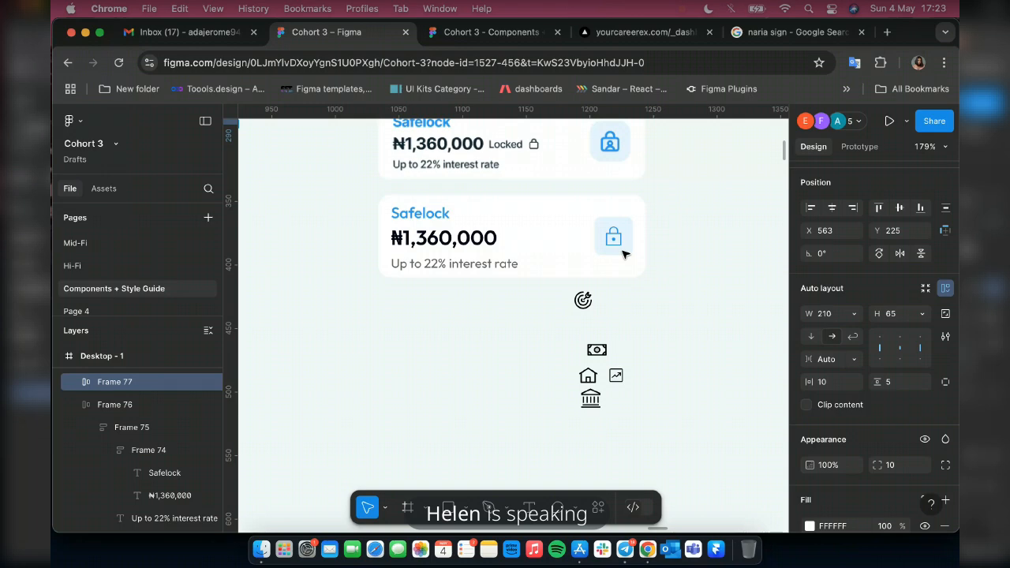
{"action": "scroll", "coordinate": [510, 267], "scroll_direction": "up", "scroll_amount": 3}
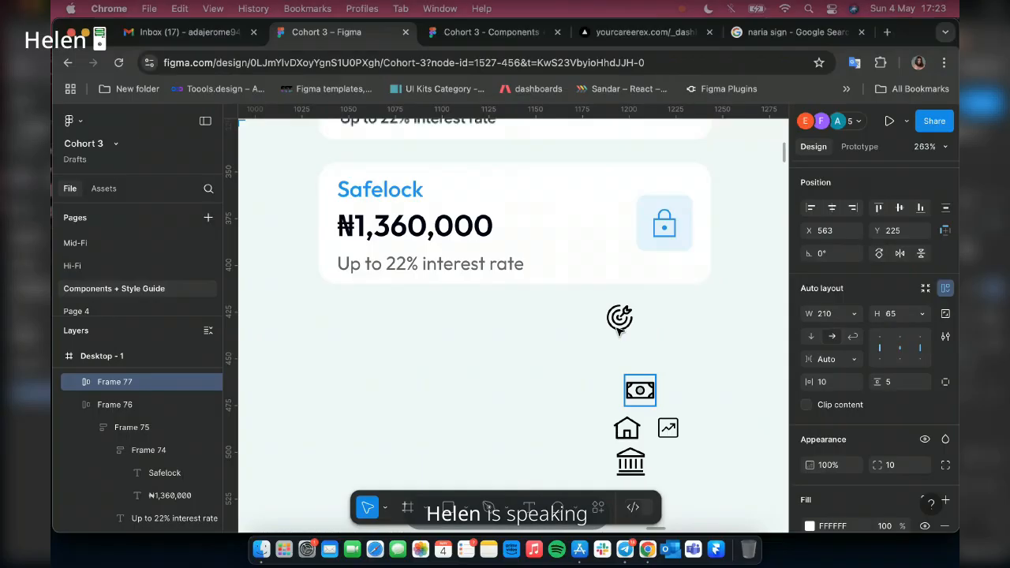
{"action": "scroll", "coordinate": [663, 219], "scroll_direction": "down", "scroll_amount": 1}
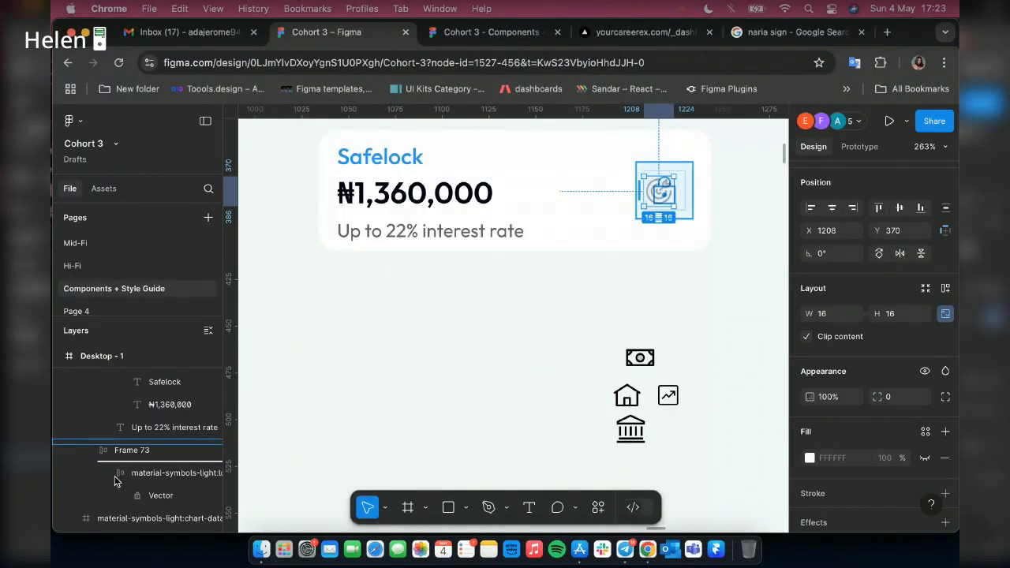
{"action": "left_click_drag", "start_coordinate": [115, 481], "coordinate": [118, 483]}
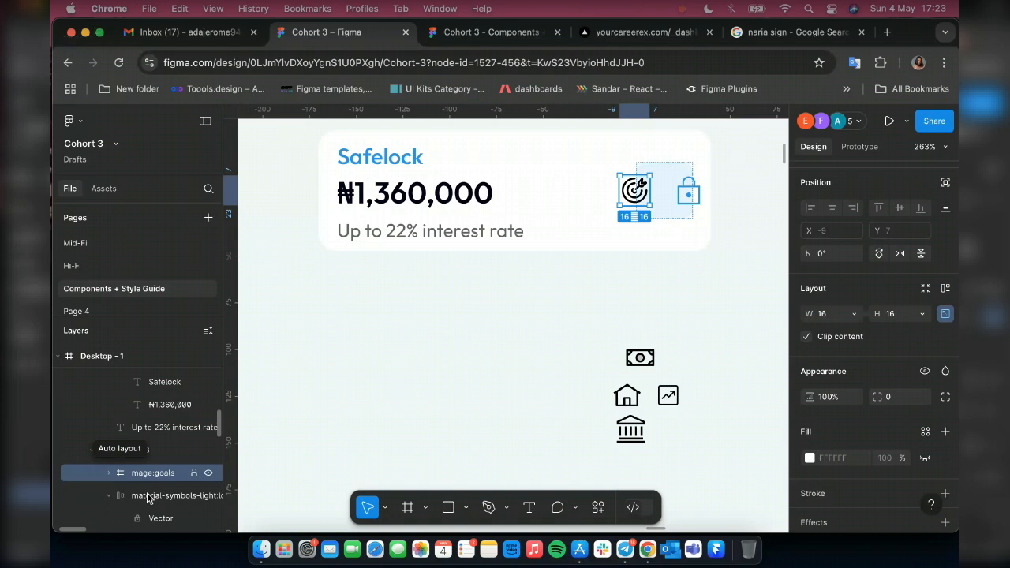
{"action": "left_click", "coordinate": [146, 496]}
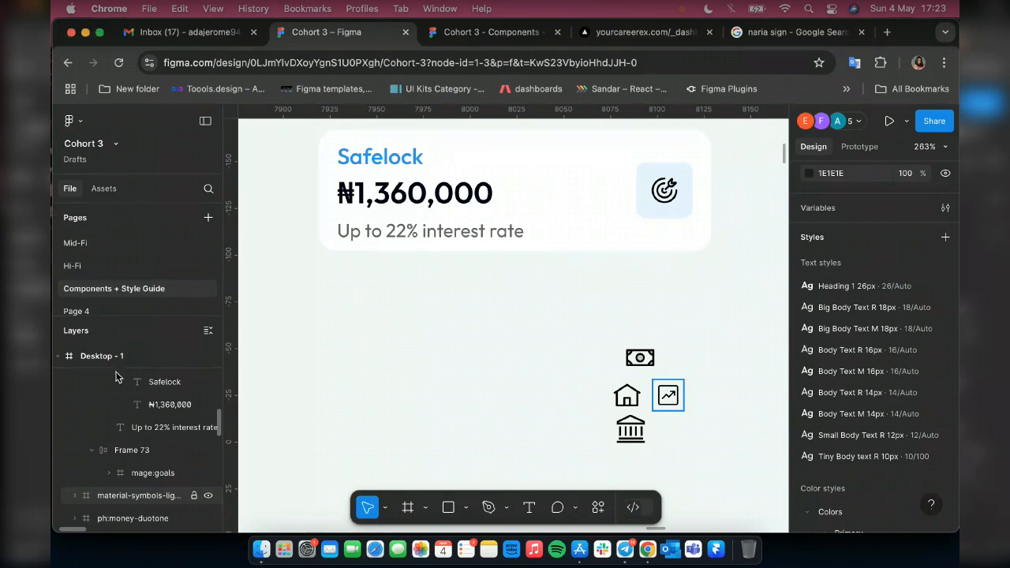
- Change the original card's heading text to Target
{"action": "left_click", "coordinate": [391, 155]}
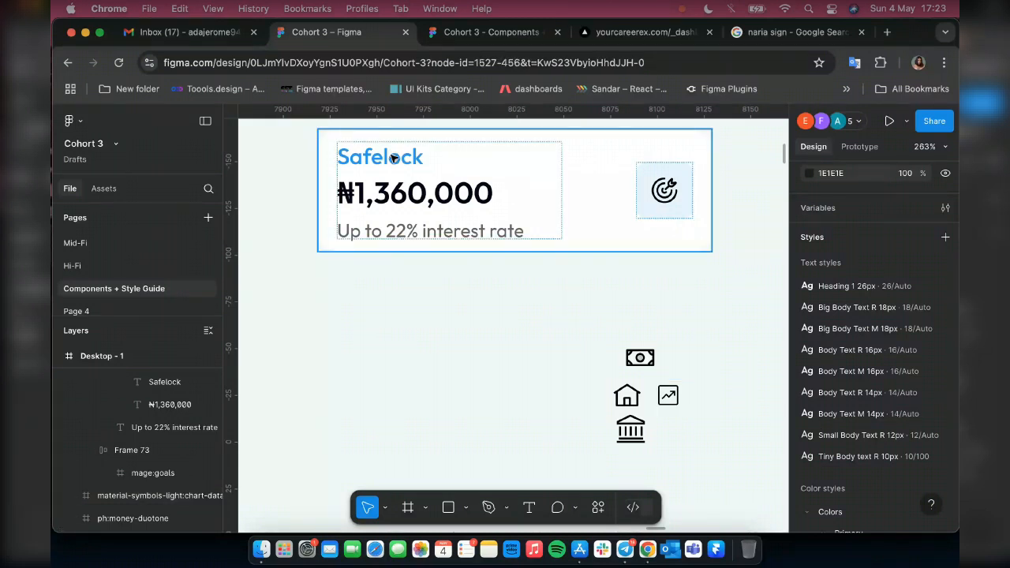
{"action": "left_click", "coordinate": [392, 156]}
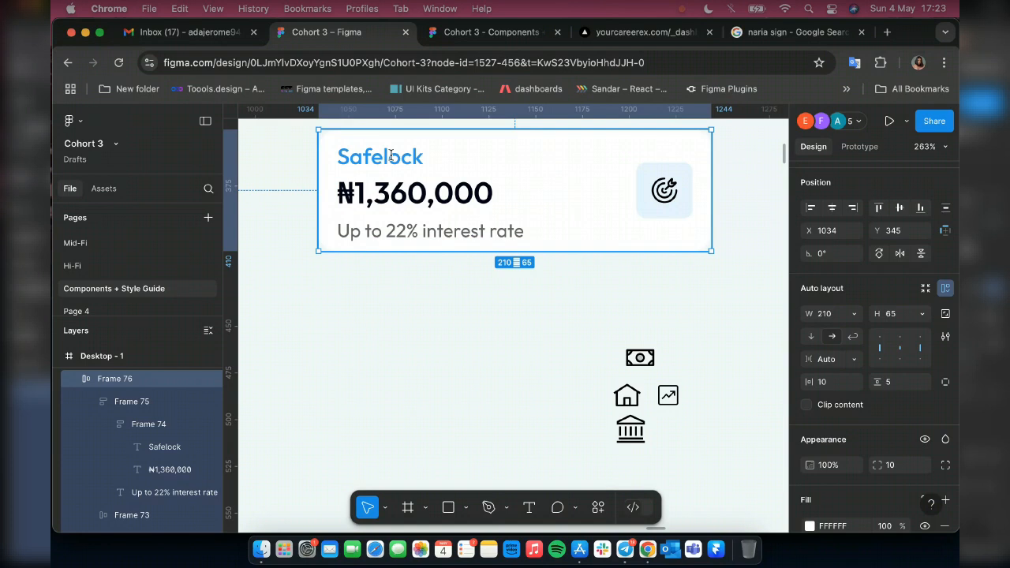
{"action": "double_click", "coordinate": [391, 155]}
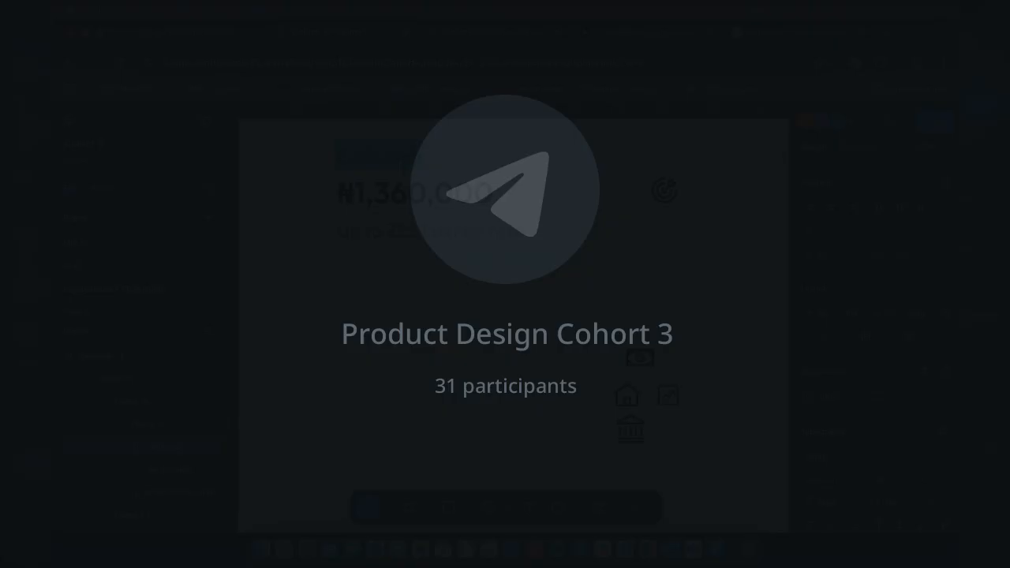
{"action": "type", "text": "Ta"}
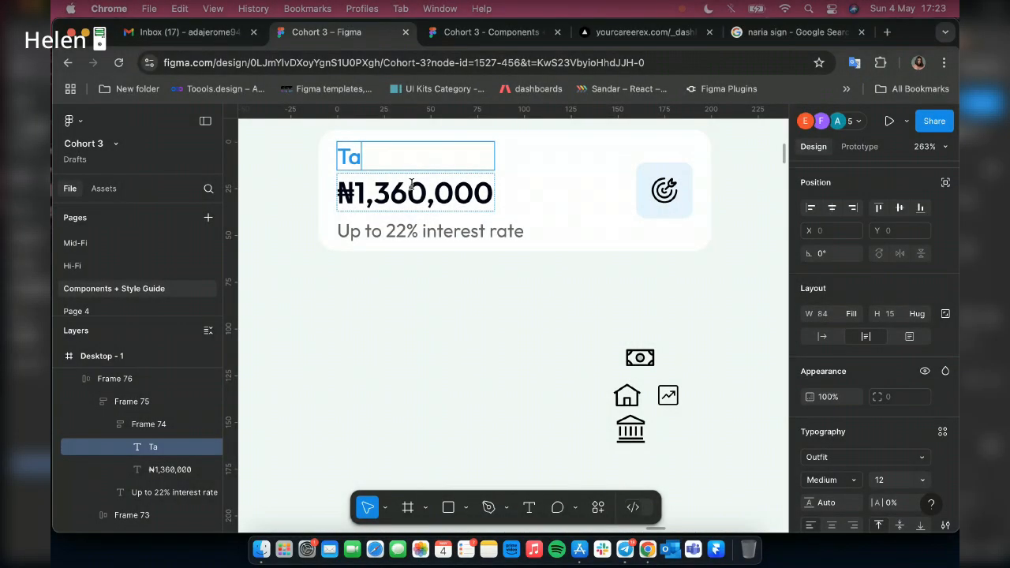
{"action": "type", "text": "rget"}
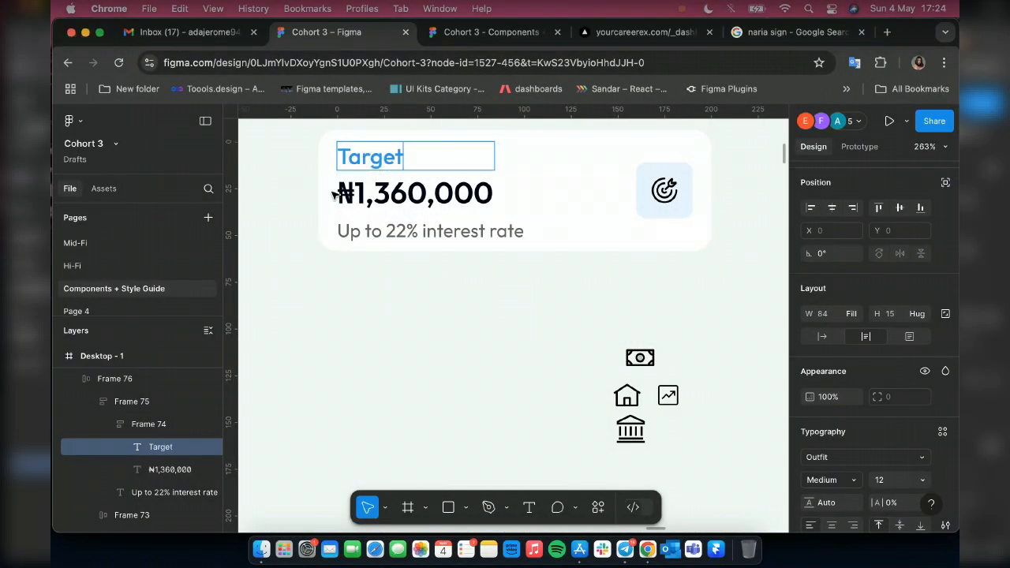
- Examine the savings cards around the Piggyvest reference hero image for their titles and content
{"action": "scroll", "coordinate": [591, 321], "scroll_direction": "down", "scroll_amount": 1}
{"action": "scroll", "coordinate": [591, 321], "scroll_direction": "down", "scroll_amount": 5}
{"action": "scroll", "coordinate": [476, 365], "scroll_direction": "right", "scroll_amount": 8}
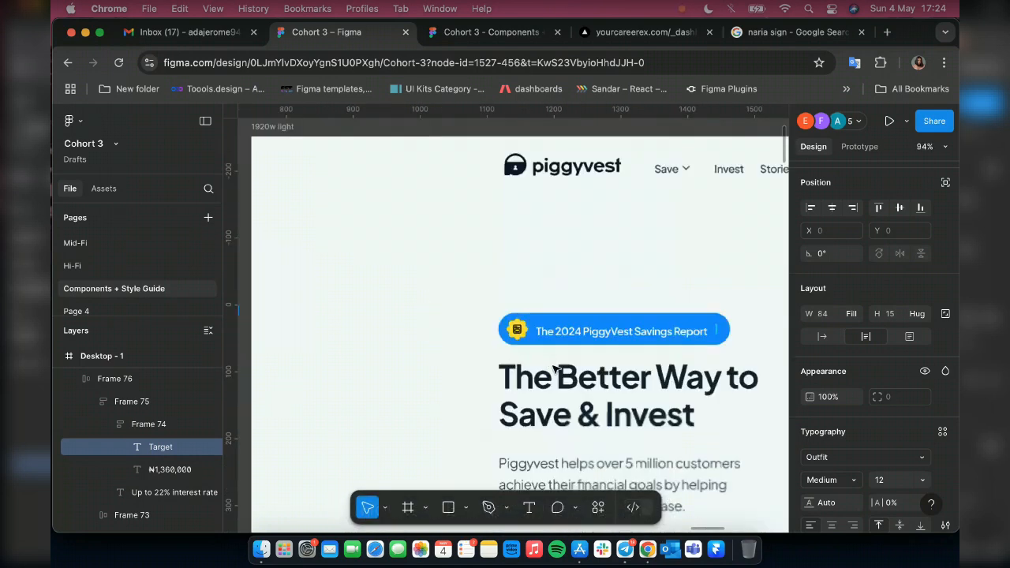
{"action": "scroll", "coordinate": [520, 337], "scroll_direction": "right", "scroll_amount": 3}
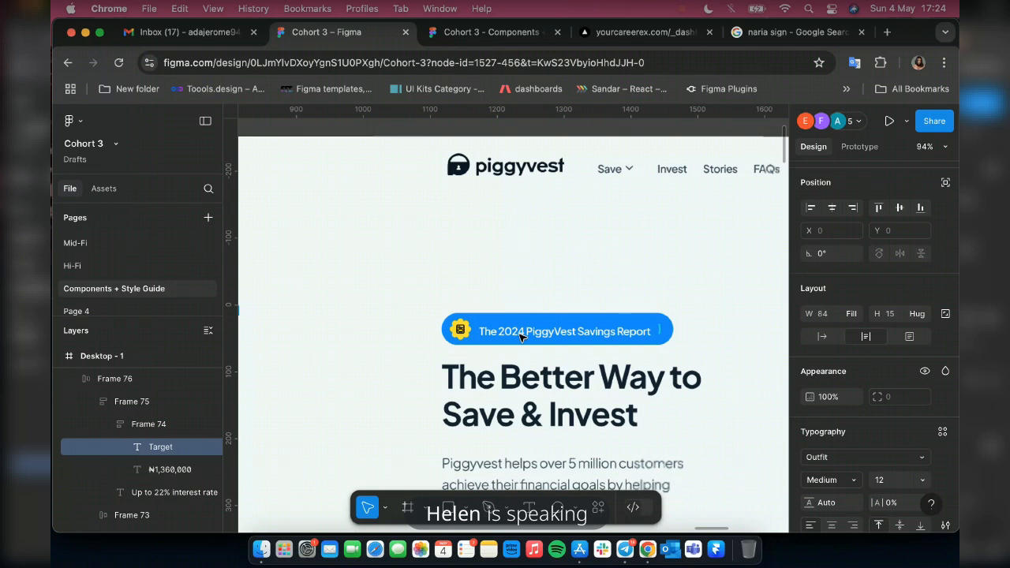
{"action": "scroll", "coordinate": [521, 337], "scroll_direction": "right", "scroll_amount": 10}
{"action": "scroll", "coordinate": [499, 341], "scroll_direction": "right", "scroll_amount": 7}
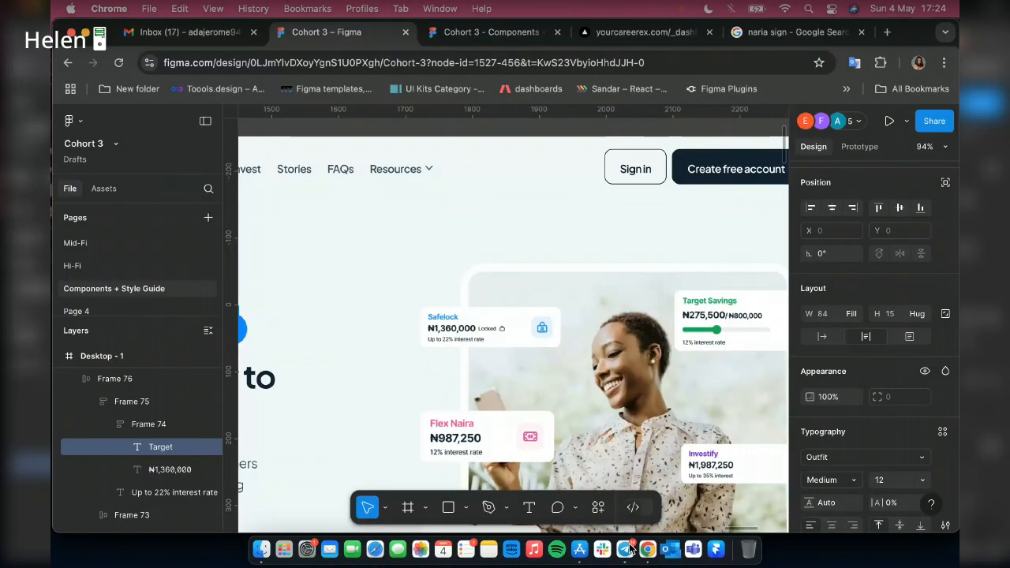
{"action": "left_click", "coordinate": [631, 547]}
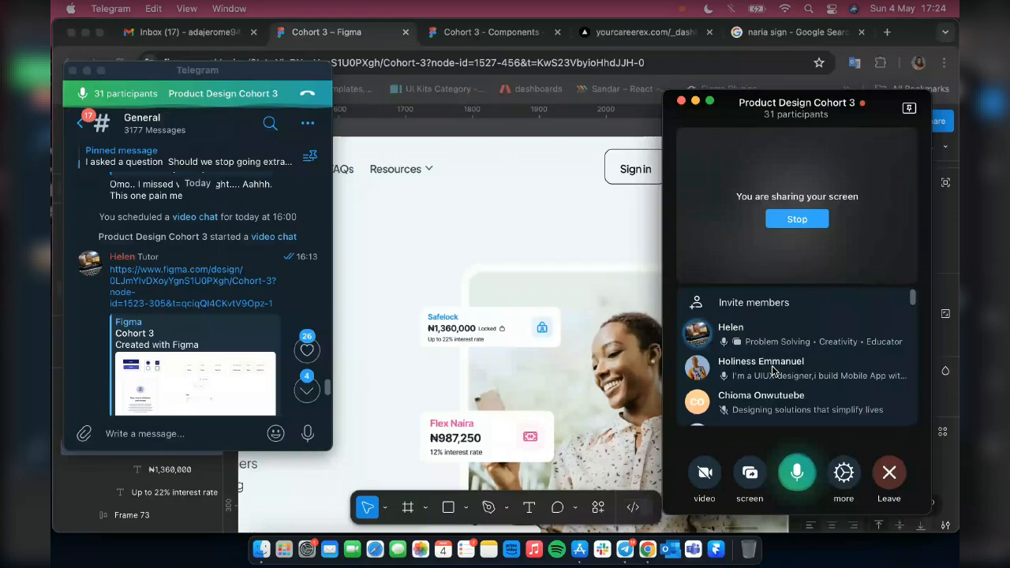
{"action": "left_click", "coordinate": [773, 371]}
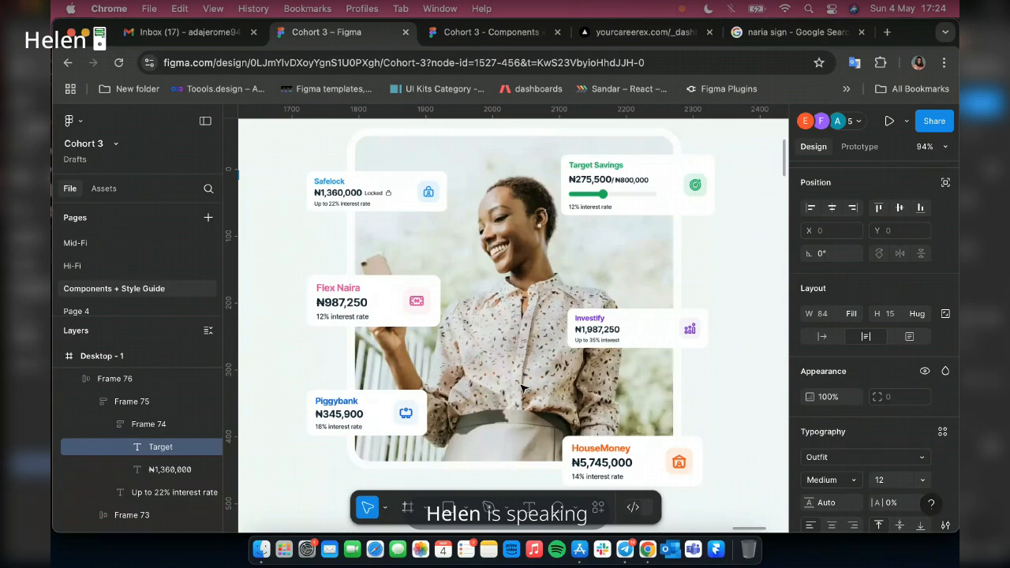
{"action": "scroll", "coordinate": [519, 390], "scroll_direction": "left", "scroll_amount": 15}
{"action": "scroll", "coordinate": [519, 389], "scroll_direction": "right", "scroll_amount": 15}
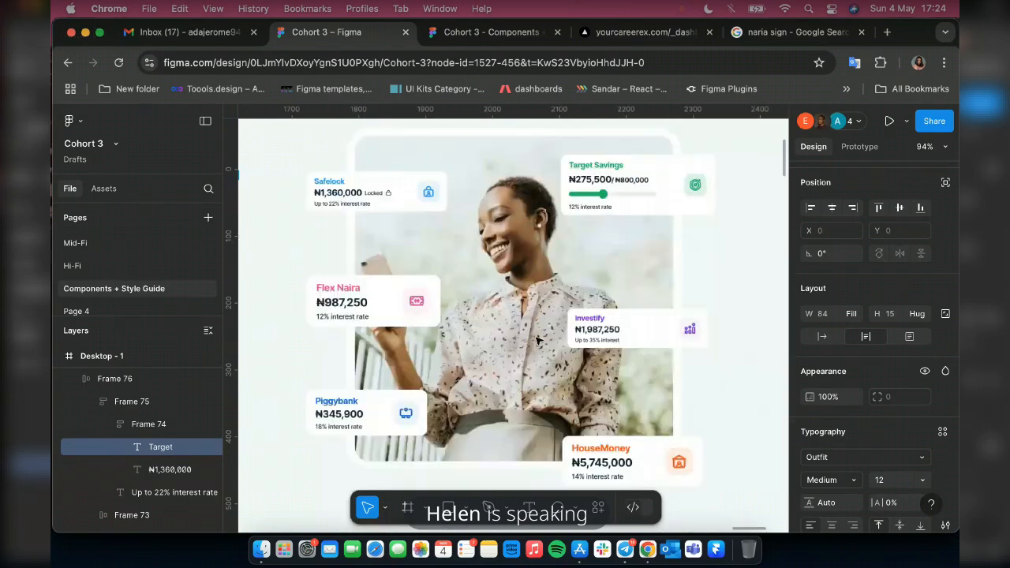
{"action": "scroll", "coordinate": [537, 341], "scroll_direction": "left", "scroll_amount": 5}
{"action": "scroll", "coordinate": [444, 423], "scroll_direction": "left", "scroll_amount": 15}
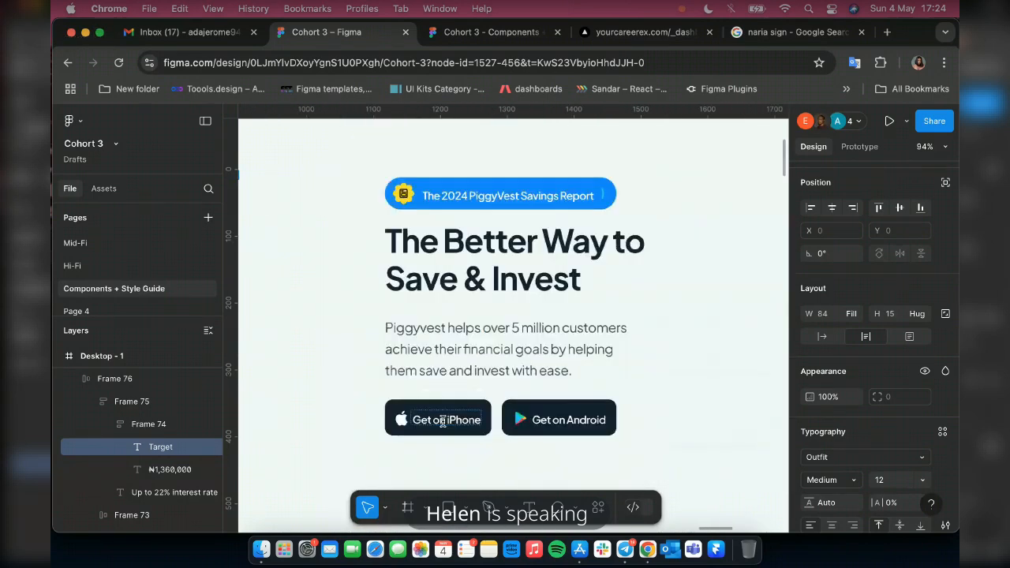
{"action": "scroll", "coordinate": [443, 421], "scroll_direction": "left", "scroll_amount": 10}
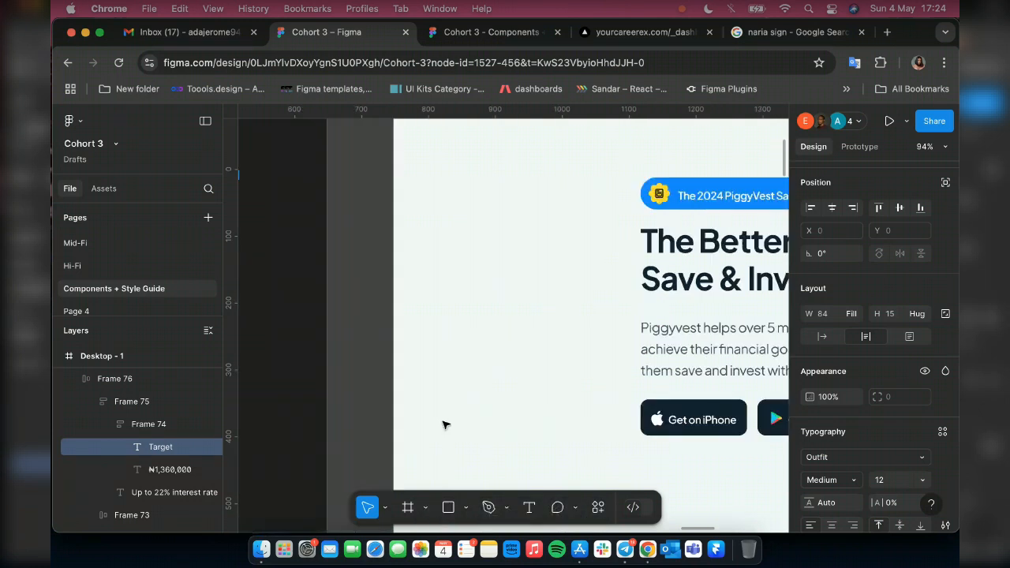
{"action": "scroll", "coordinate": [444, 249], "scroll_direction": "left", "scroll_amount": 20}
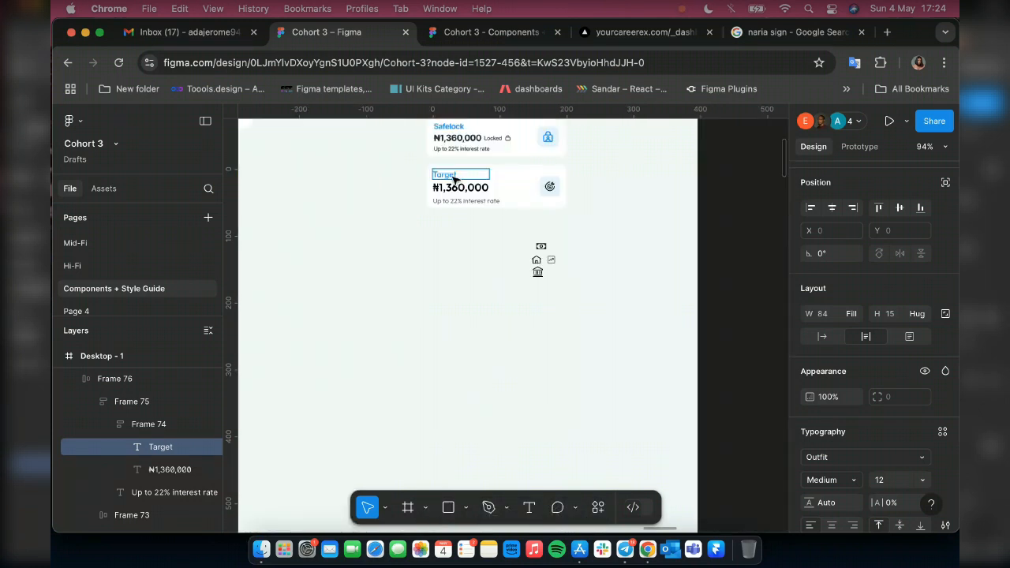
- Complete the card's heading so that it reads Target Savings
{"action": "scroll", "coordinate": [454, 341], "scroll_direction": "up", "scroll_amount": 1}
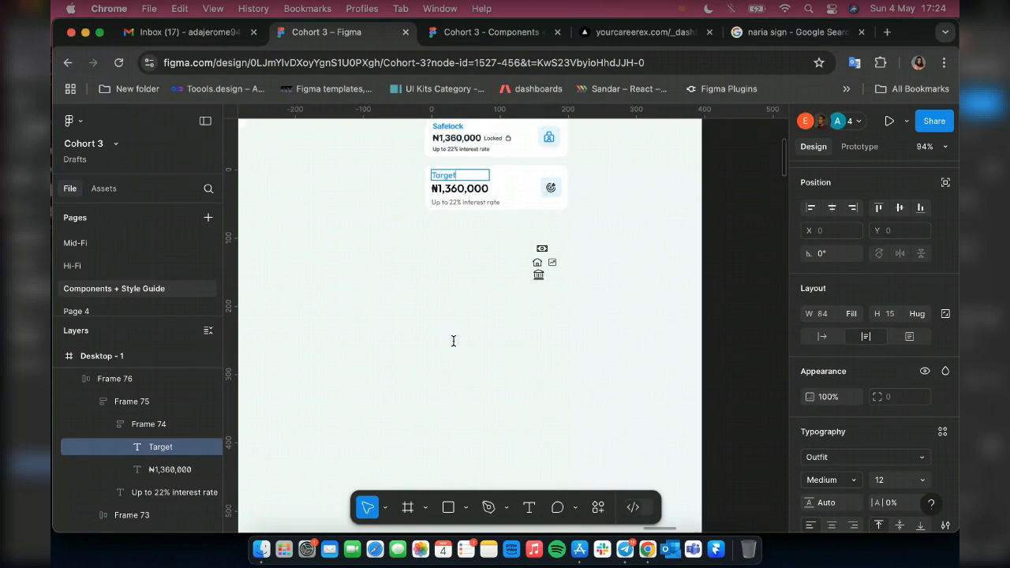
{"action": "scroll", "coordinate": [453, 340], "scroll_direction": "up", "scroll_amount": 15}
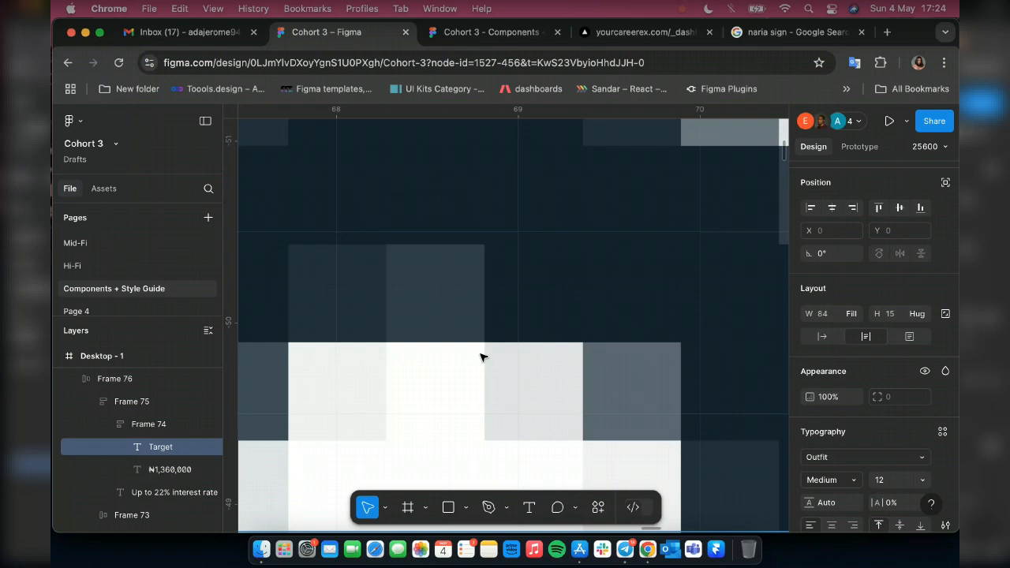
{"action": "scroll", "coordinate": [480, 357], "scroll_direction": "down", "scroll_amount": 5}
{"action": "scroll", "coordinate": [480, 363], "scroll_direction": "down", "scroll_amount": 5}
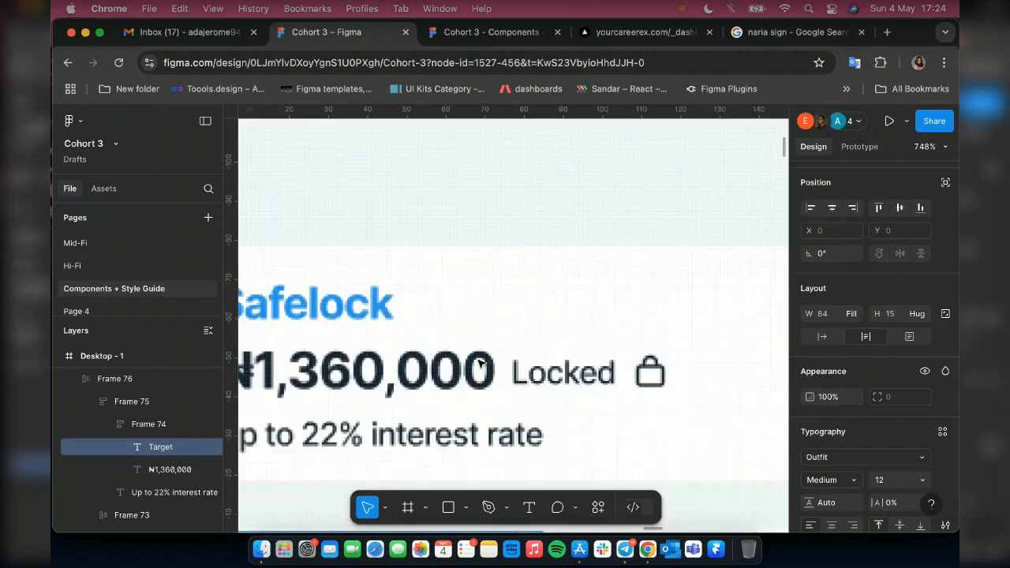
{"action": "scroll", "coordinate": [479, 361], "scroll_direction": "down", "scroll_amount": 5}
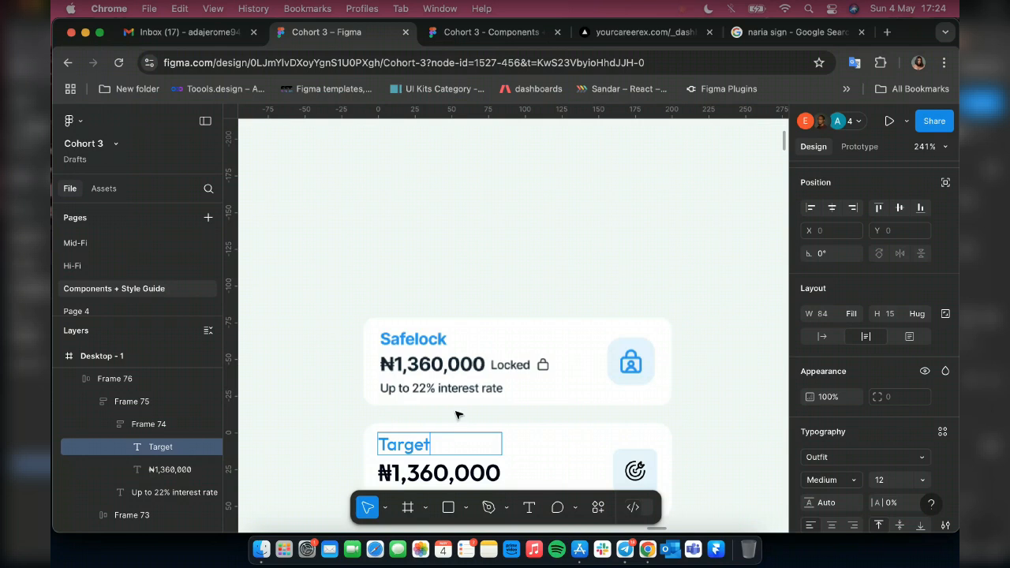
{"action": "type", "text": "Savi"}
{"action": "scroll", "coordinate": [455, 414], "scroll_direction": "down", "scroll_amount": 1}
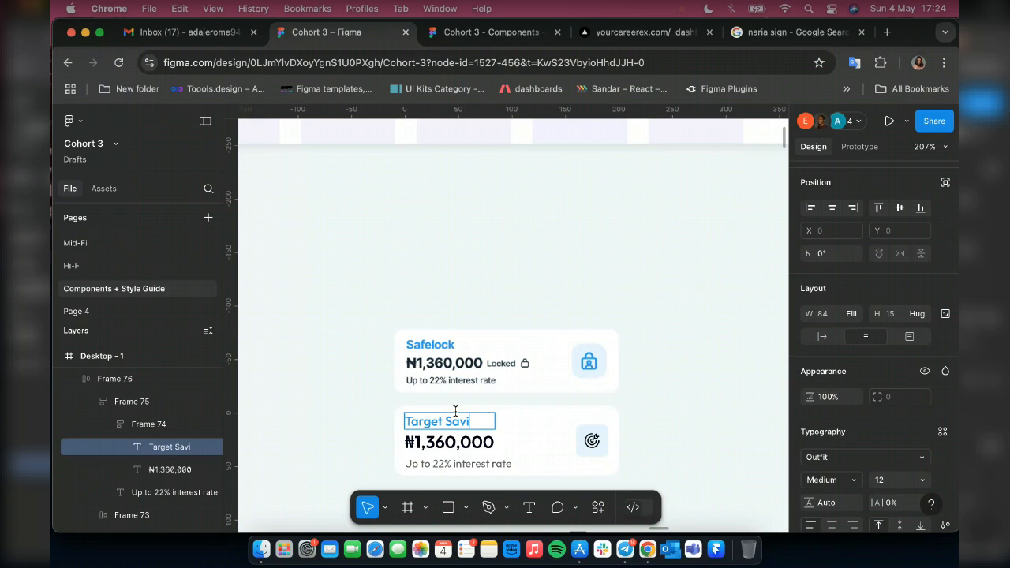
{"action": "type", "text": "ngs"}
{"action": "key", "text": "Escape"}
{"action": "scroll", "coordinate": [545, 331], "scroll_direction": "down", "scroll_amount": 2}
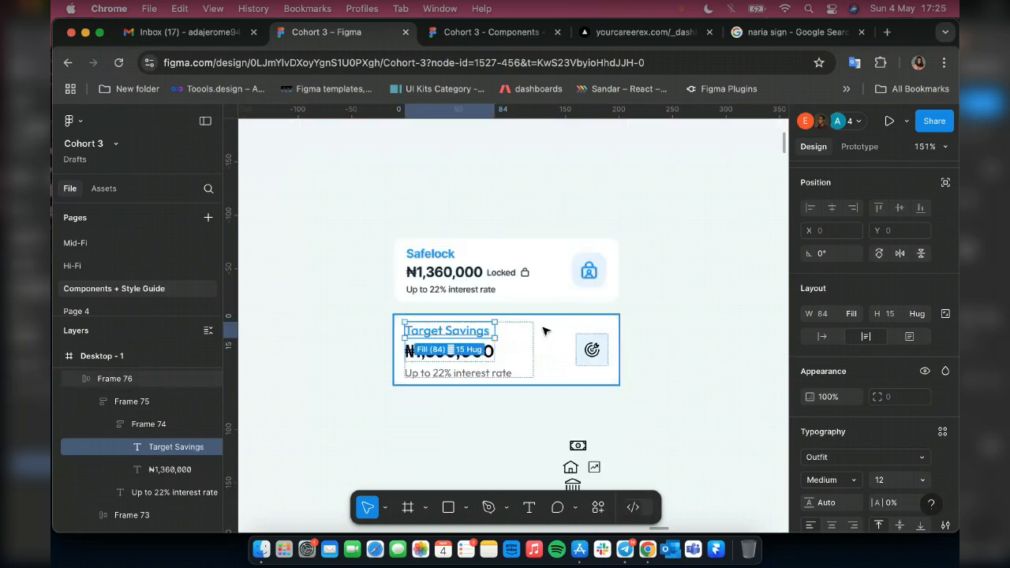
- Duplicate the Target Savings card and place the copy beside the original at about X 788, Y 347
{"action": "left_click", "coordinate": [545, 332]}
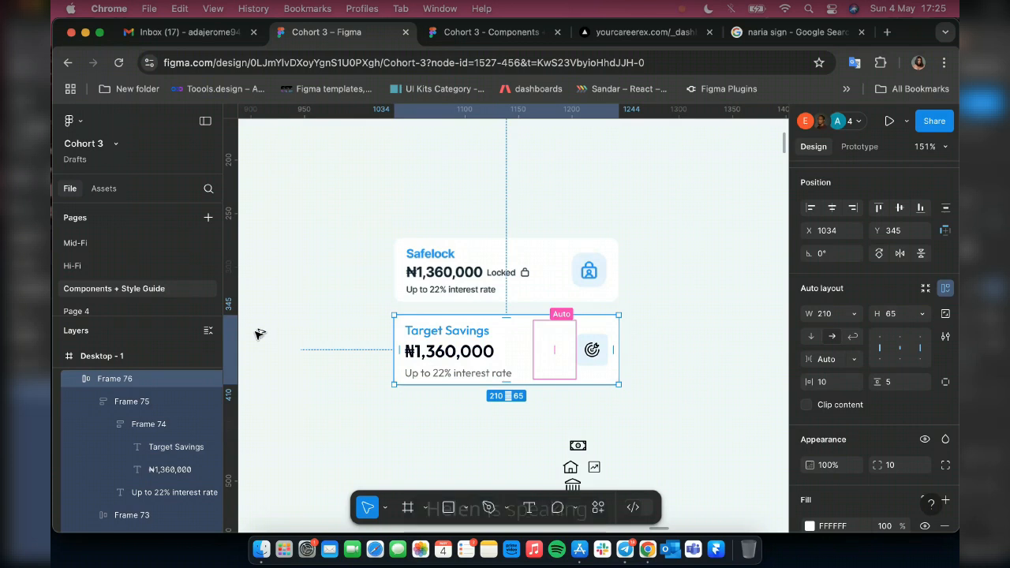
{"action": "left_click_drag", "start_coordinate": [260, 334], "coordinate": [285, 332]}
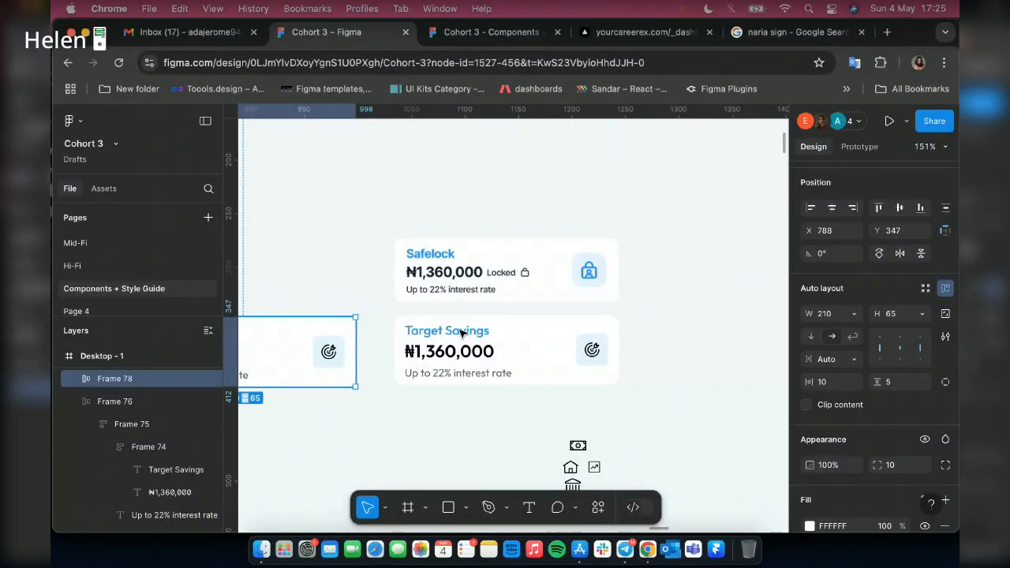
- Change the heading of the original card below Safelock to Flex Naria
{"action": "left_click", "coordinate": [462, 333], "text": "super"}
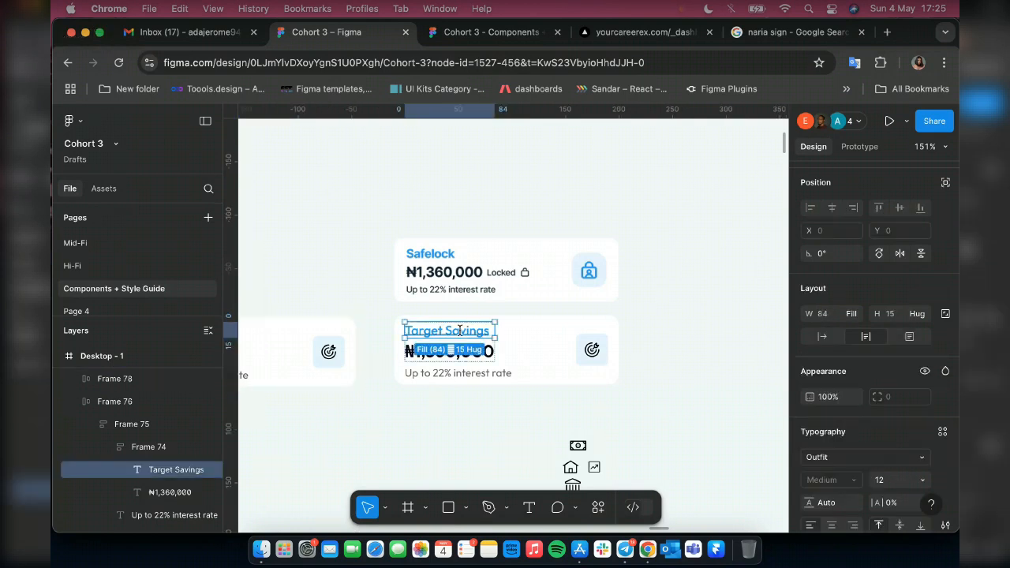
{"action": "double_click", "coordinate": [460, 330]}
{"action": "type", "text": "F"}
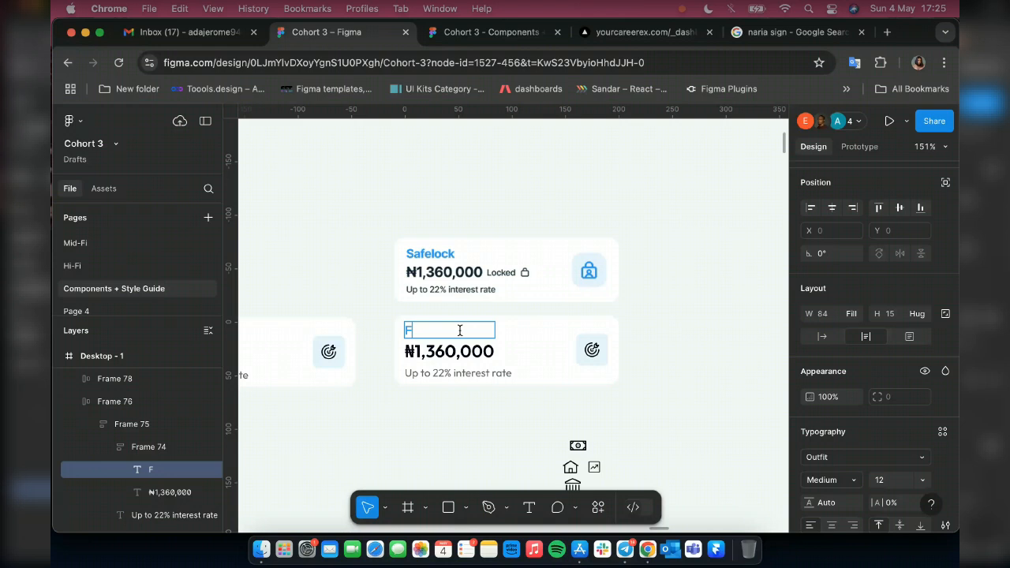
{"action": "type", "text": "lex"}
{"action": "type", "text": " Na"}
{"action": "type", "text": "me"}
{"action": "key", "text": "BackSpace"}
{"action": "key", "text": "BackSpace"}
{"action": "type", "text": "ria"}
{"action": "key", "text": "Escape"}
- Replace the target icon in the Flex Naria card's icon frame with the ph:money-duotone icon
{"action": "left_click", "coordinate": [578, 447]}
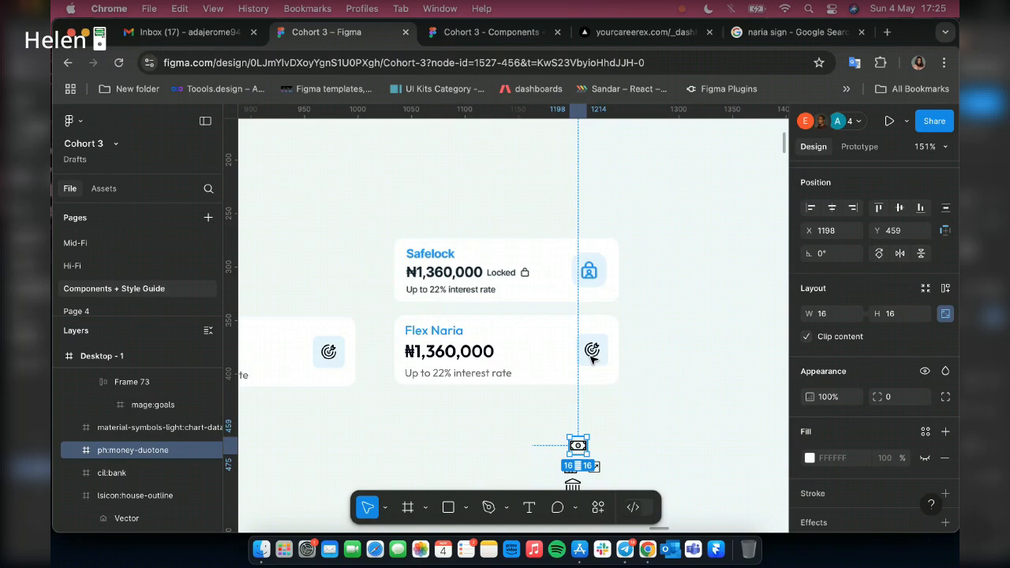
{"action": "left_click_drag", "start_coordinate": [592, 357], "coordinate": [592, 349]}
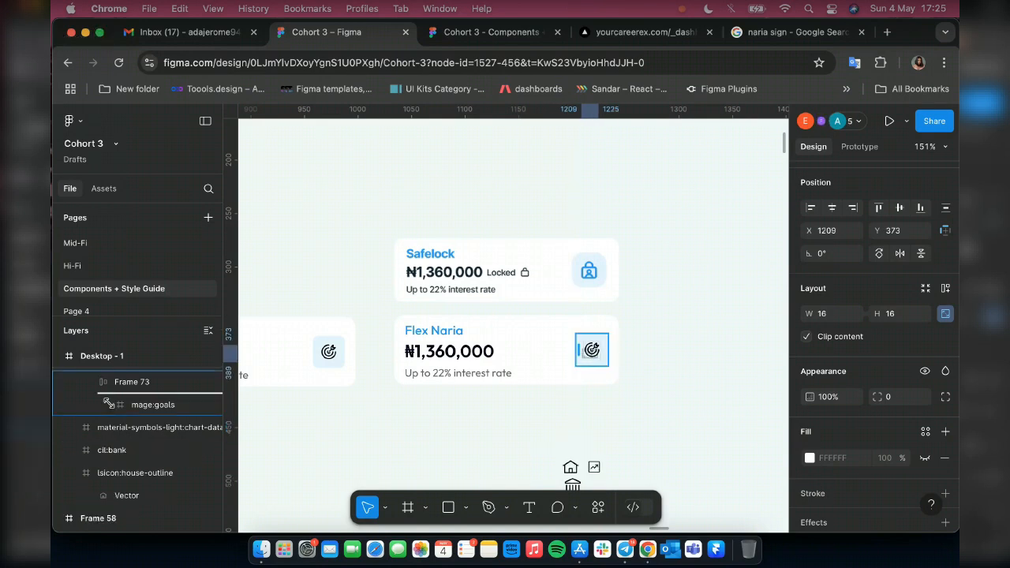
{"action": "left_click_drag", "start_coordinate": [108, 403], "coordinate": [111, 405]}
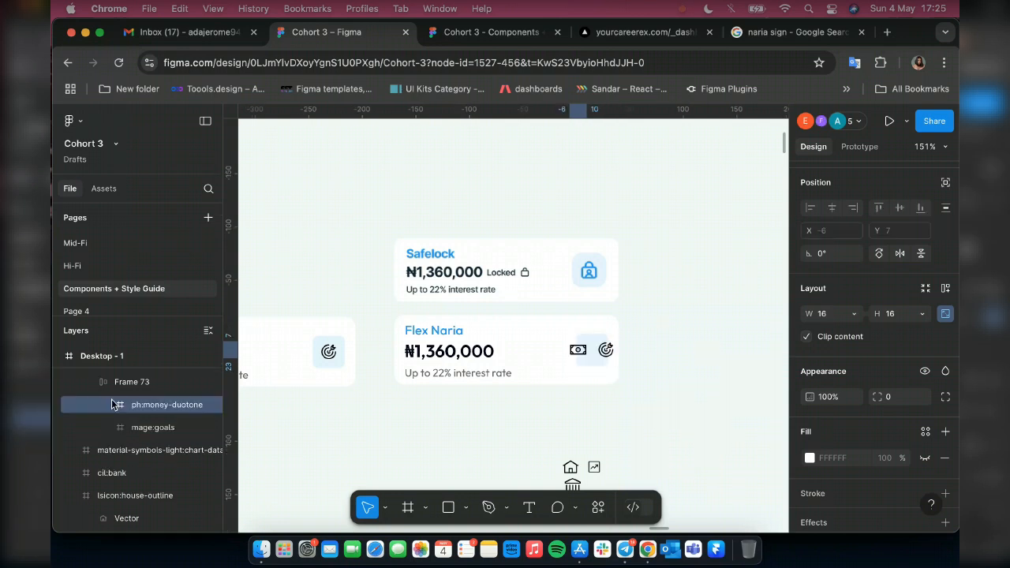
{"action": "left_click", "coordinate": [147, 427]}
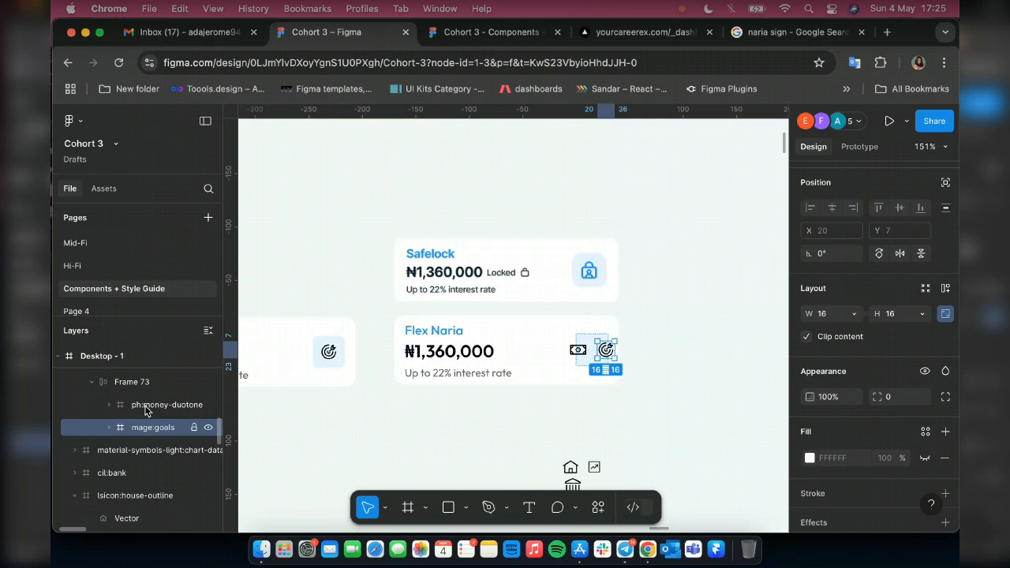
{"action": "key", "text": "Delete"}
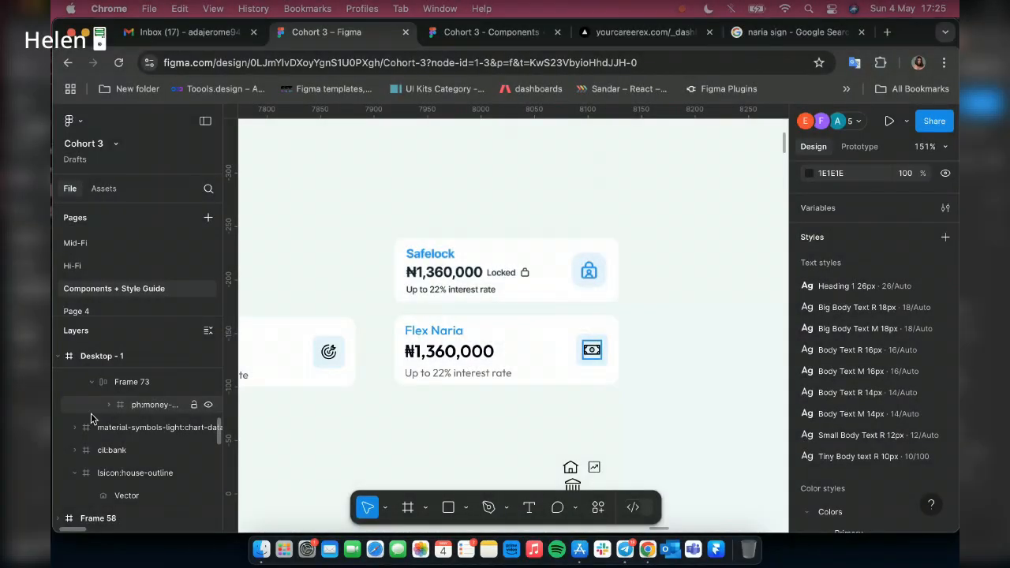
- Set the width of the Group inside the Flex Naria card's money icon to 17, keeping its proportions
{"action": "left_click", "coordinate": [143, 404]}
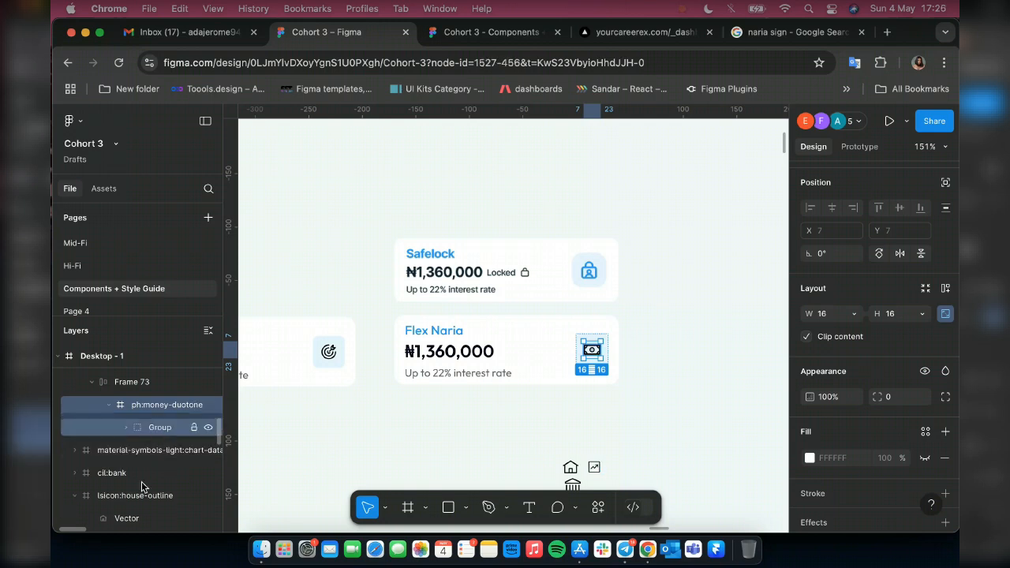
{"action": "key", "text": "Return"}
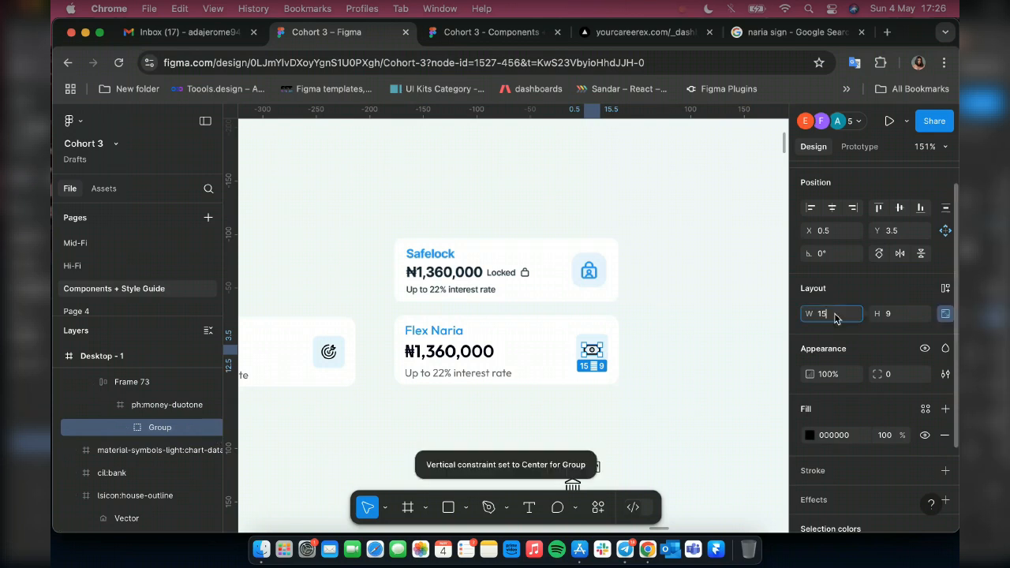
{"action": "left_click", "coordinate": [835, 314]}
{"action": "type", "text": "17"}
{"action": "key", "text": "Return"}
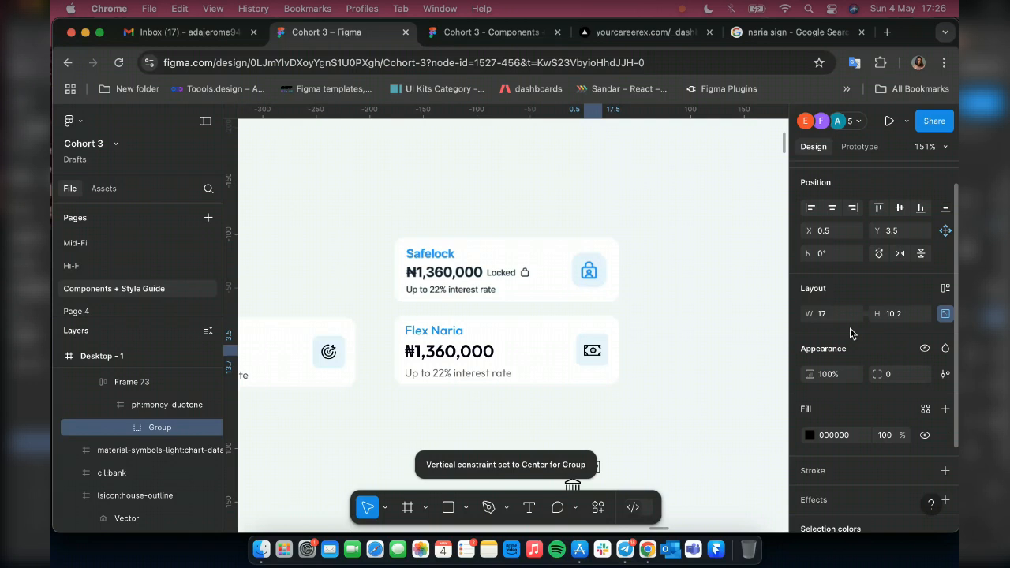
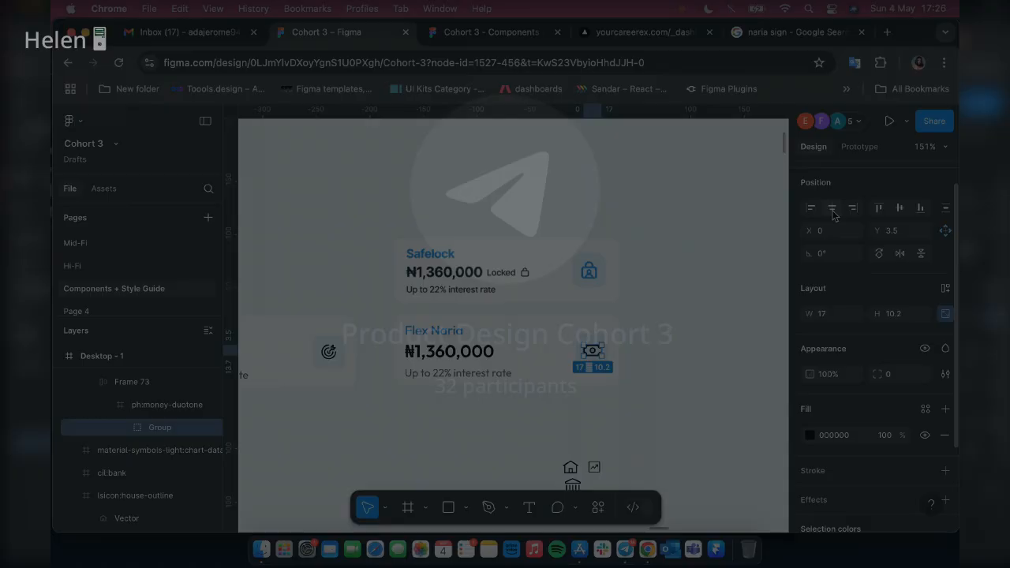
- Undo the auto layout on the money icon's frame and ungroup that frame so the Group sits directly in Frame 73
{"action": "key", "text": "Up"}
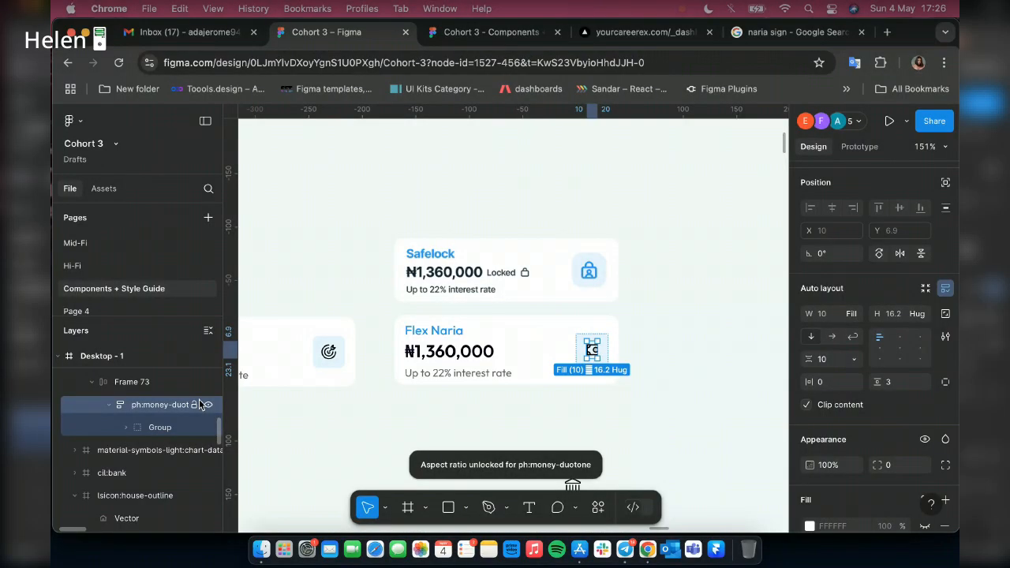
{"action": "key", "text": "super+z"}
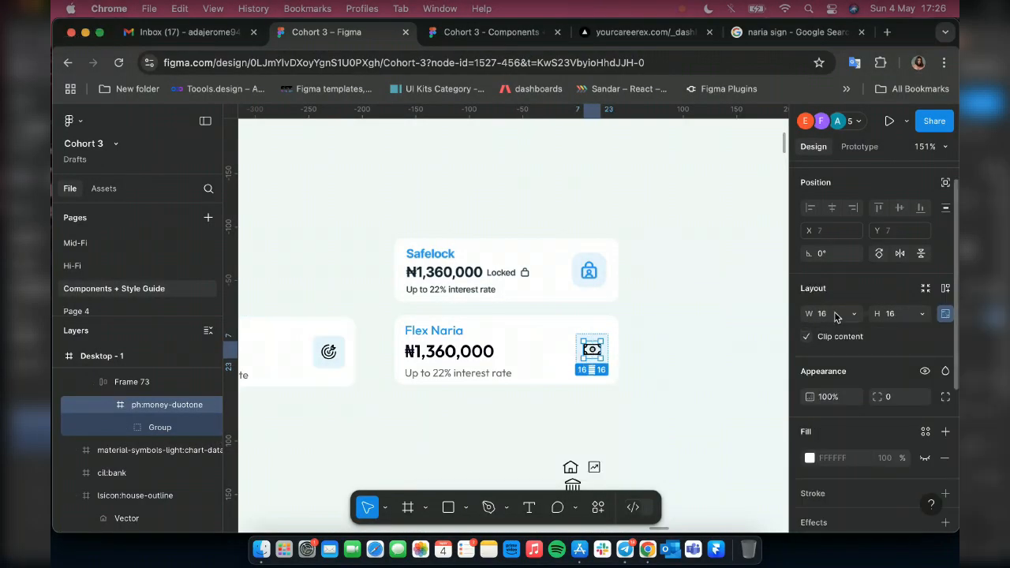
{"action": "left_click", "coordinate": [836, 316]}
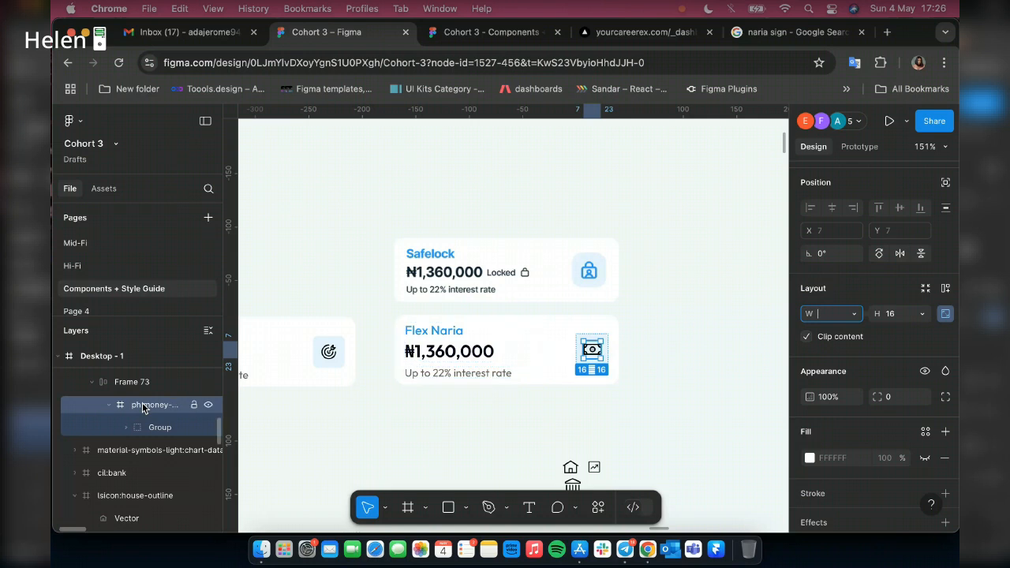
{"action": "left_click", "coordinate": [143, 408]}
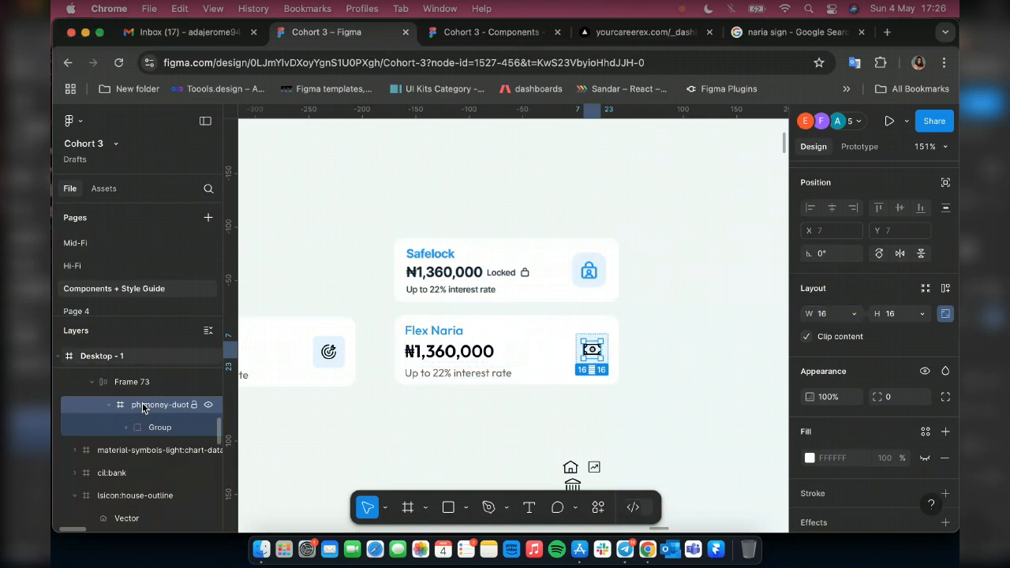
{"action": "key", "text": "super+shift+g"}
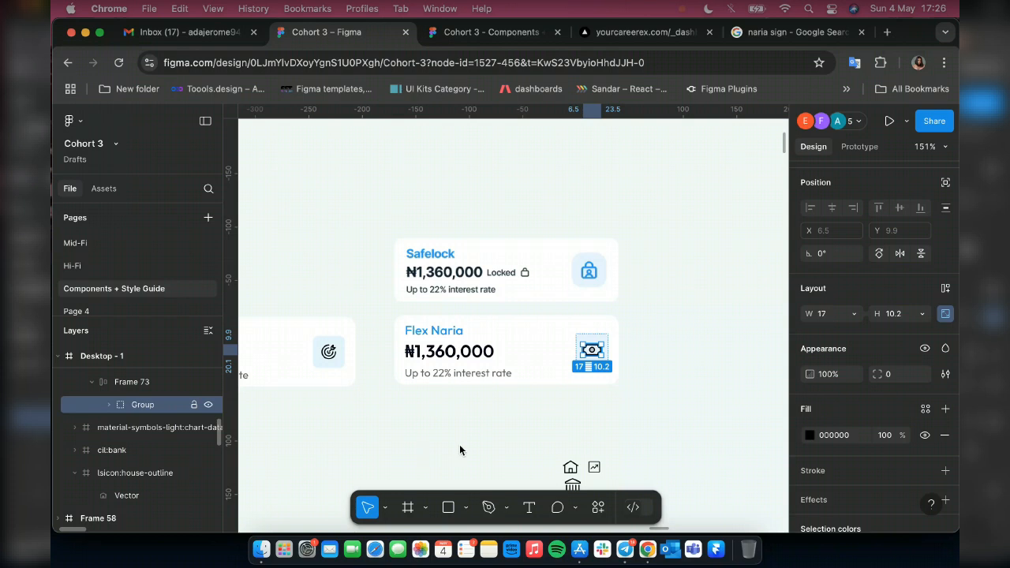
- Duplicate the Flex Naria card and place the copy below the Target Savings card at about X 791, Y 427
{"action": "scroll", "coordinate": [460, 447], "scroll_direction": "down", "scroll_amount": 5}
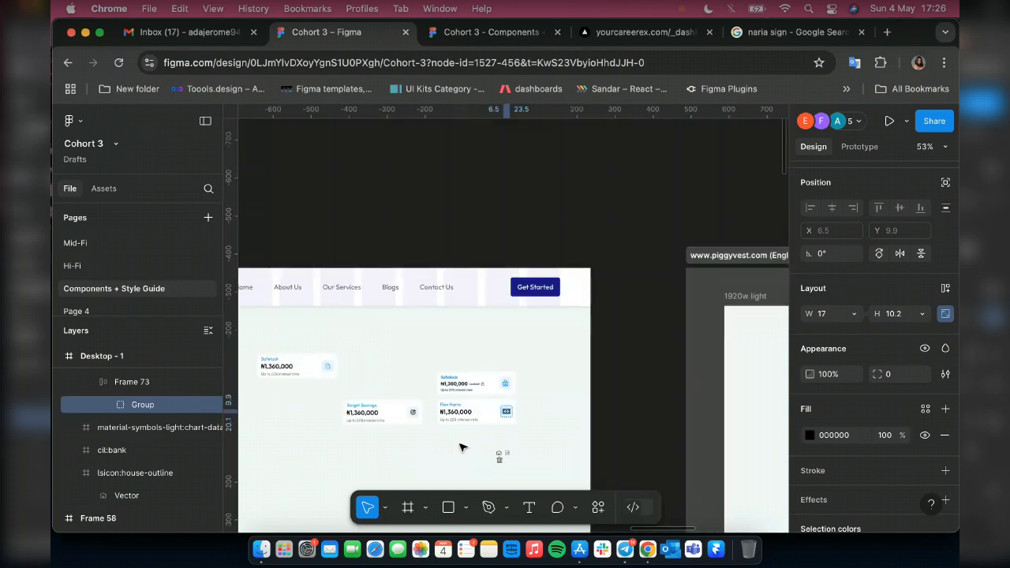
{"action": "scroll", "coordinate": [460, 447], "scroll_direction": "up", "scroll_amount": 5}
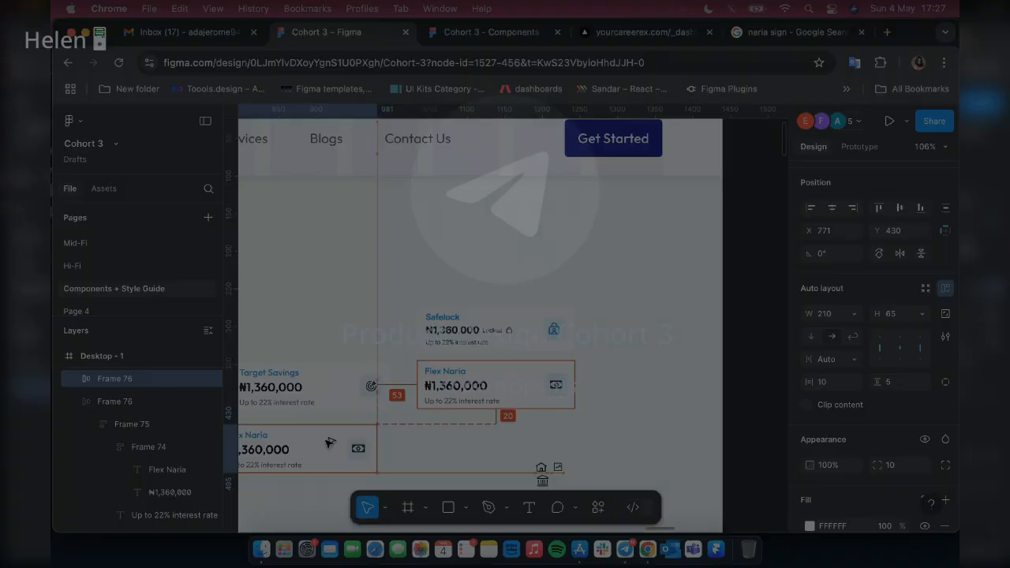
{"action": "left_click_drag", "start_coordinate": [330, 510], "coordinate": [325, 440]}
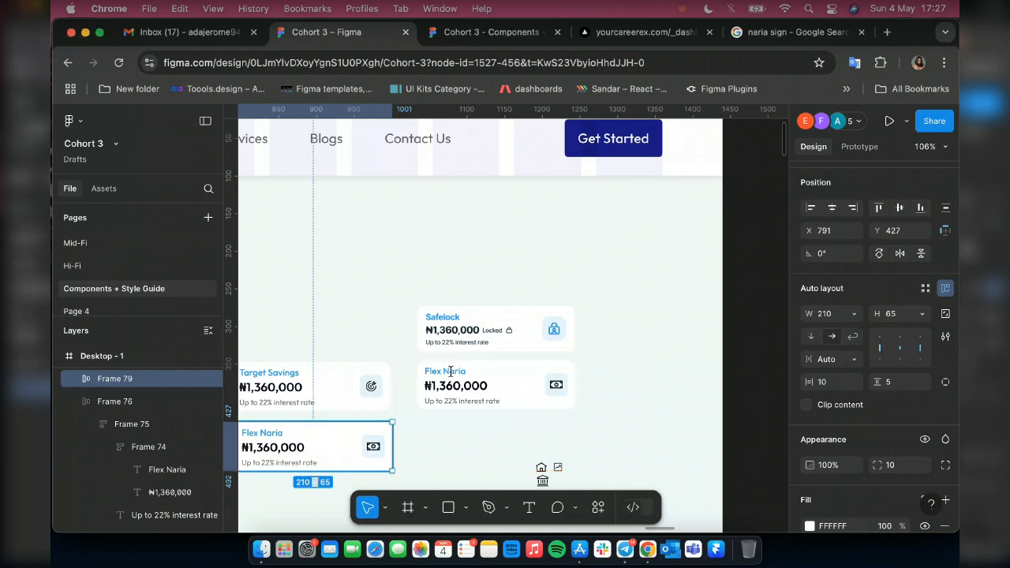
- Change the heading of the original card below Safelock to House Money
{"action": "double_click", "coordinate": [451, 371]}
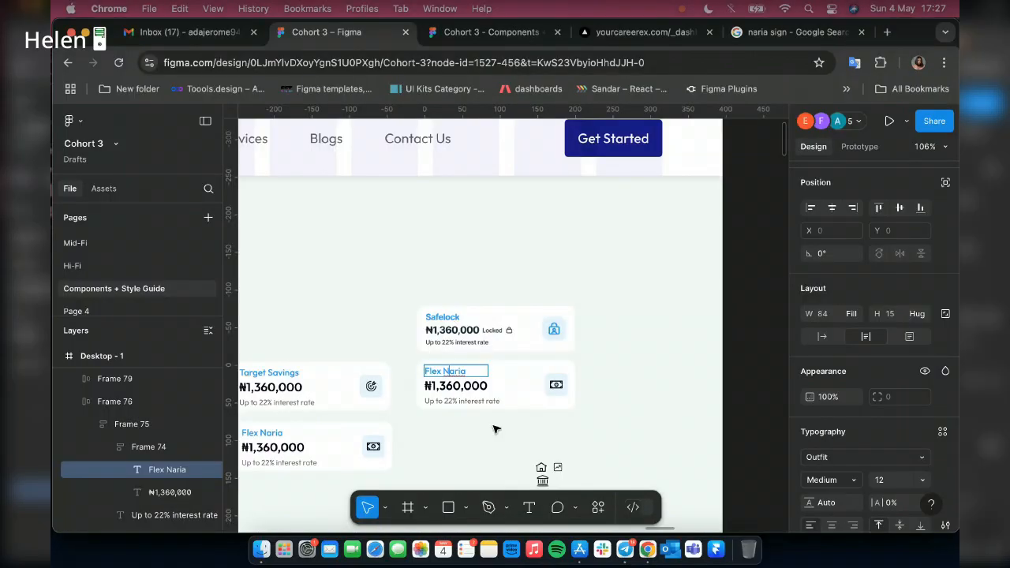
{"action": "key", "text": "super+a"}
{"action": "type", "text": "House Money"}
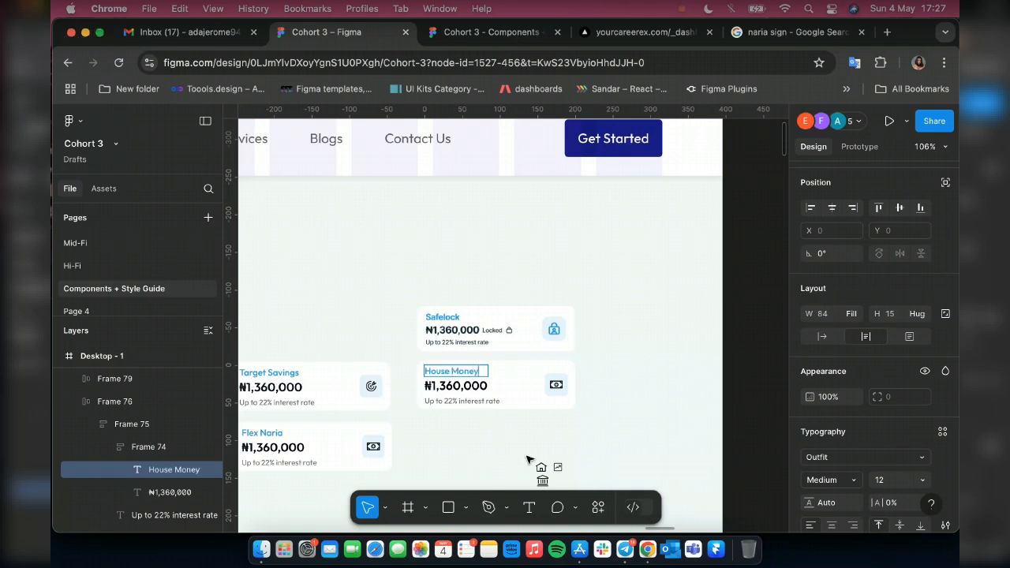
{"action": "key", "text": "Escape"}
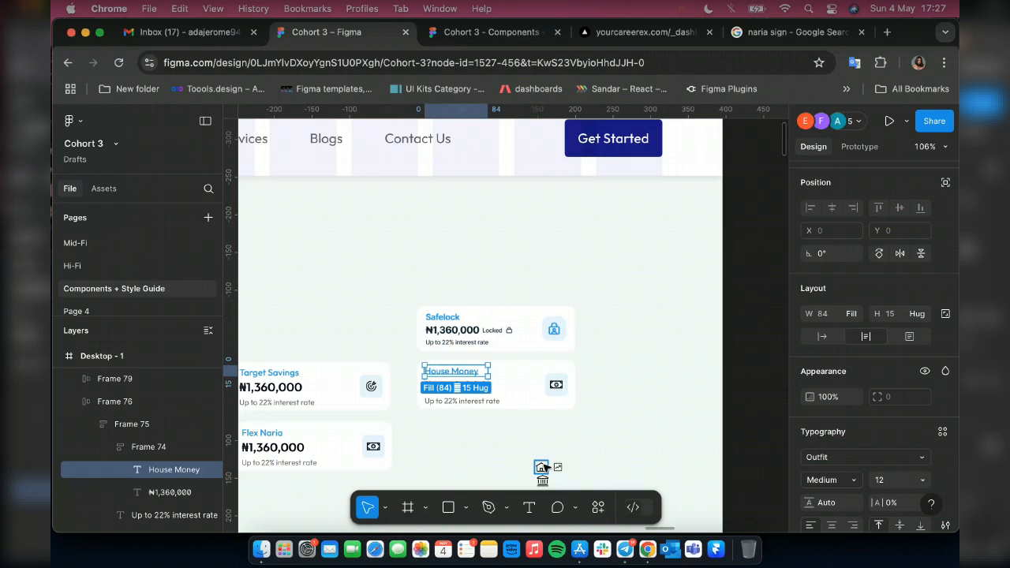
- Move the house outline icon into the House Money card, between its text and the money icon
{"action": "left_click", "coordinate": [543, 467]}
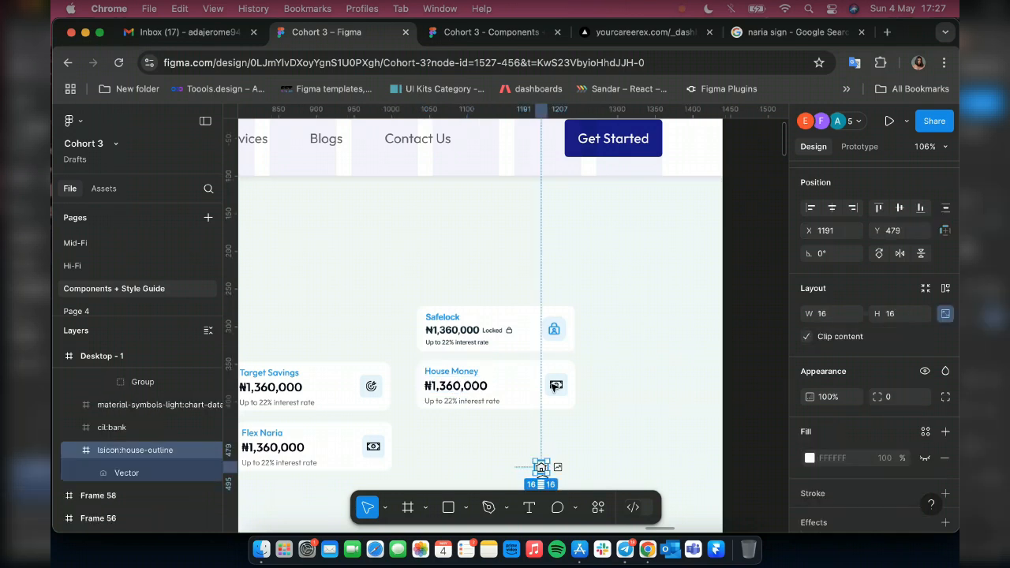
{"action": "left_click_drag", "start_coordinate": [542, 467], "coordinate": [539, 445]}
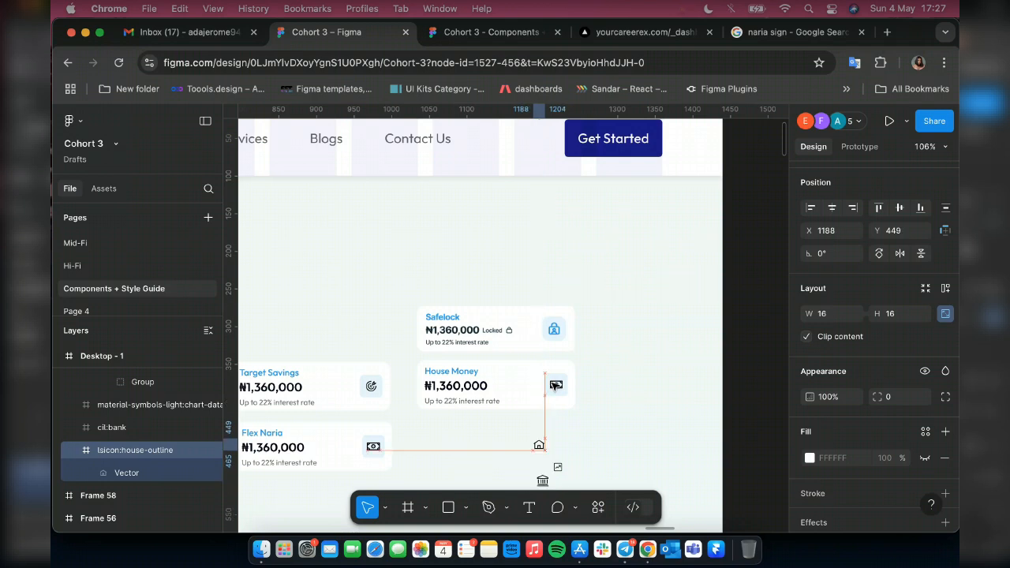
{"action": "left_click_drag", "start_coordinate": [556, 385], "coordinate": [552, 383]}
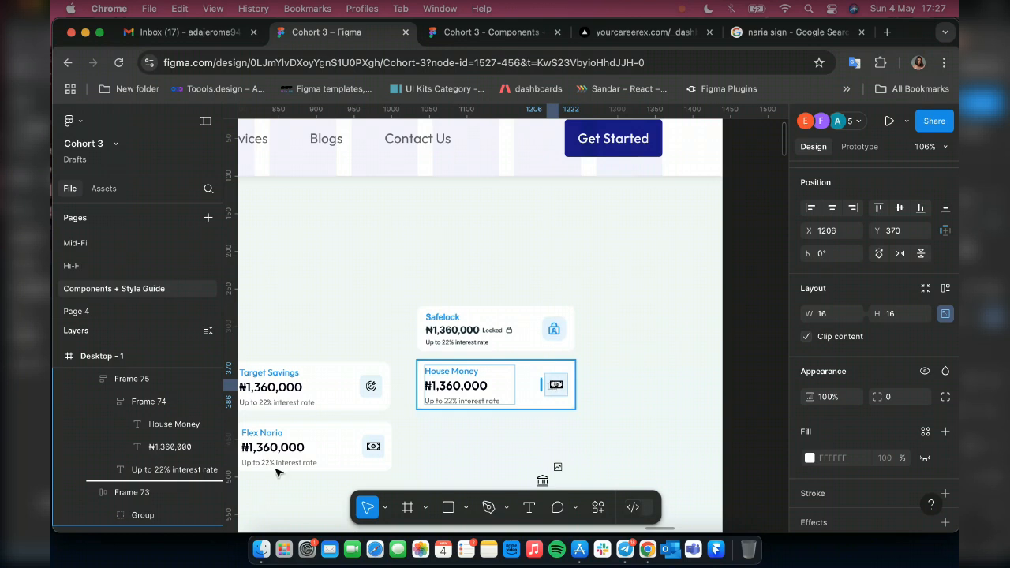
{"action": "left_click_drag", "start_coordinate": [275, 475], "coordinate": [273, 477]}
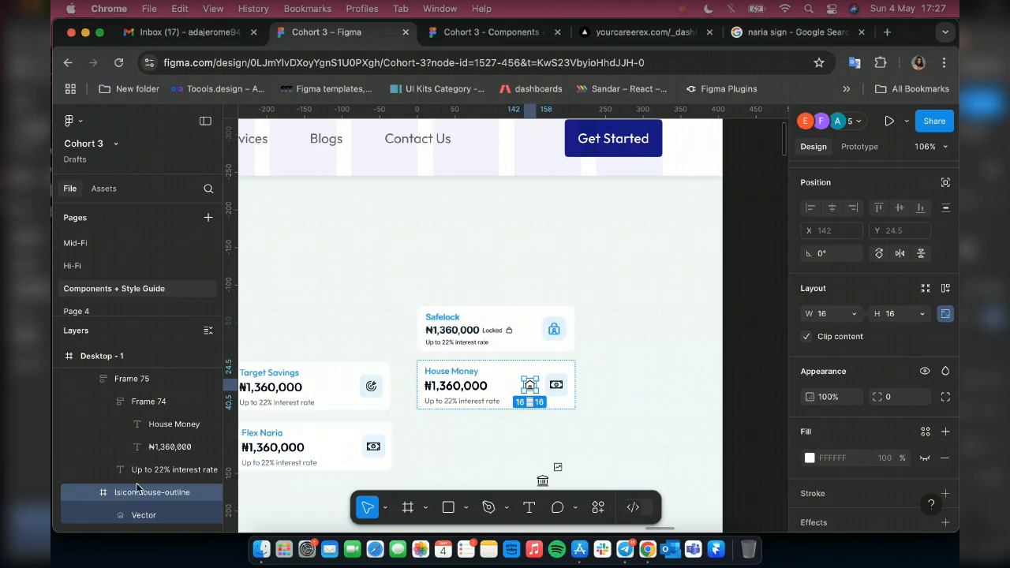
- Nest the house outline icon inside the House Money card's icon frame and delete the money icon Group there
{"action": "scroll", "coordinate": [137, 487], "scroll_direction": "down", "scroll_amount": 1}
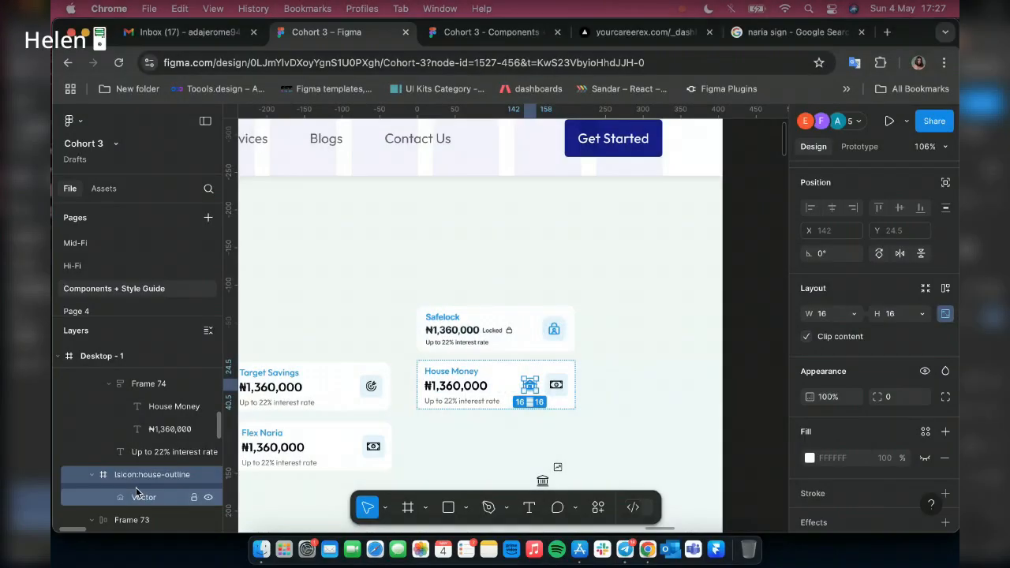
{"action": "scroll", "coordinate": [135, 492], "scroll_direction": "down", "scroll_amount": 1}
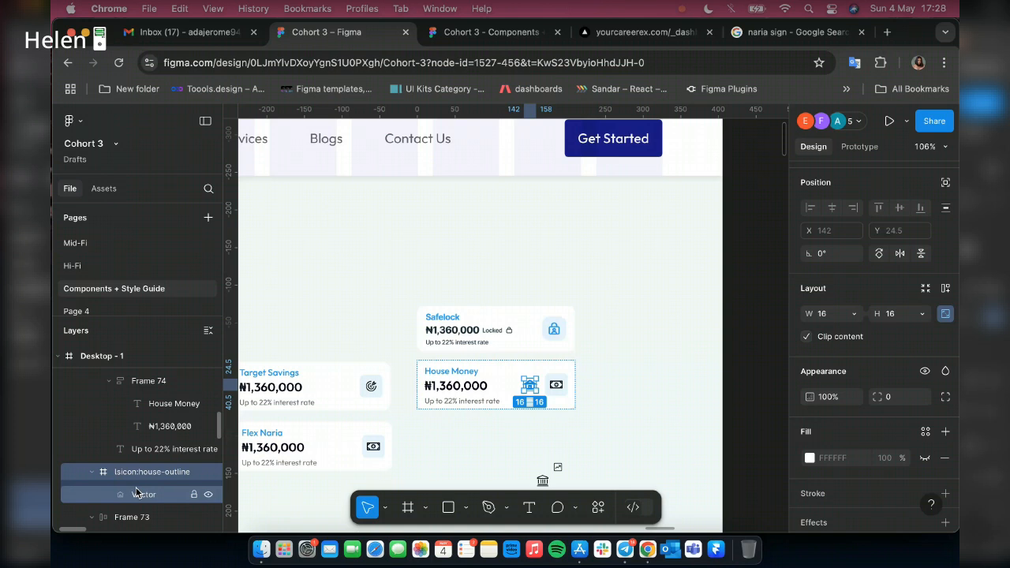
{"action": "scroll", "coordinate": [137, 492], "scroll_direction": "down", "scroll_amount": 1}
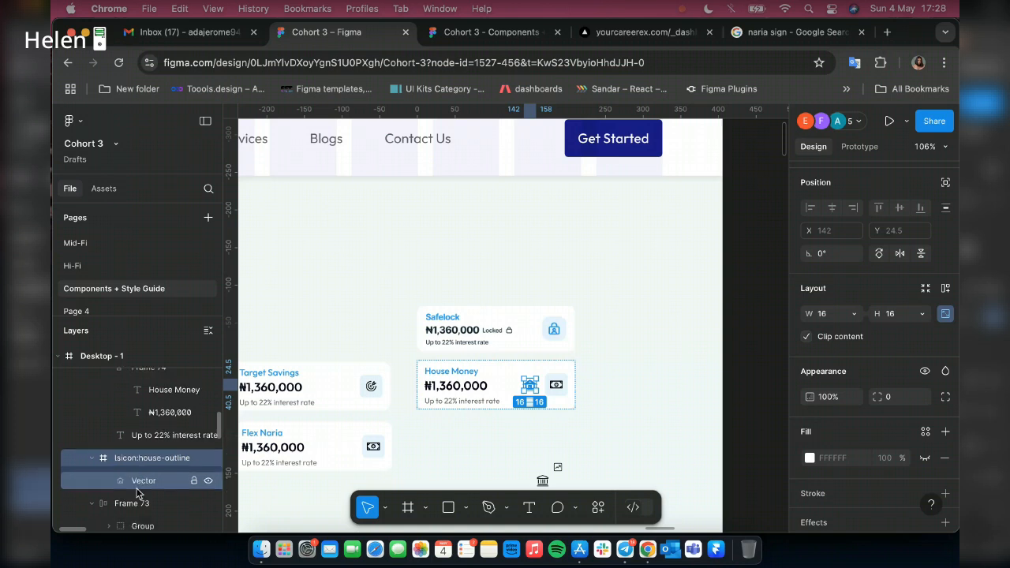
{"action": "left_click", "coordinate": [101, 461]}
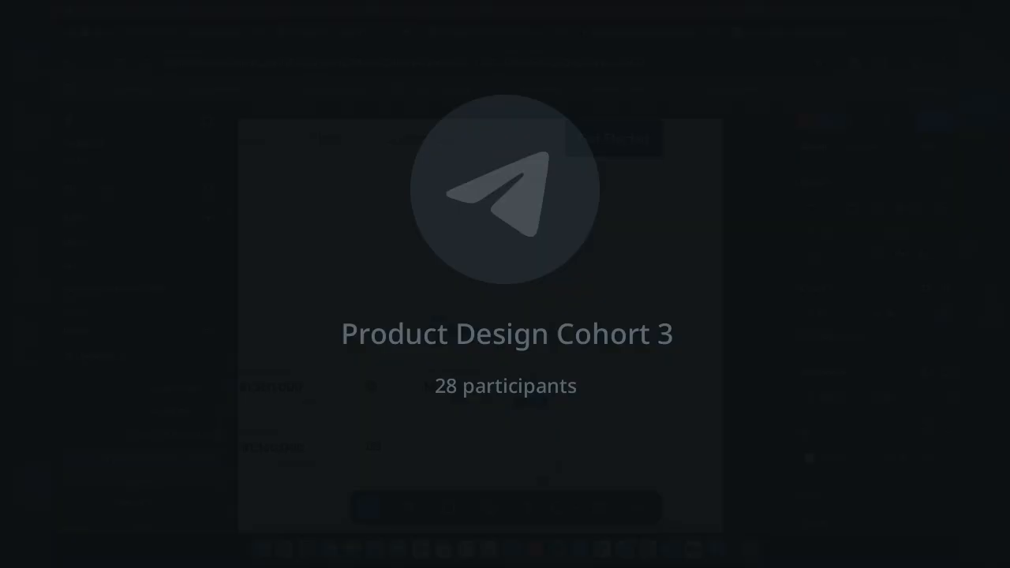
{"action": "key", "text": "Left"}
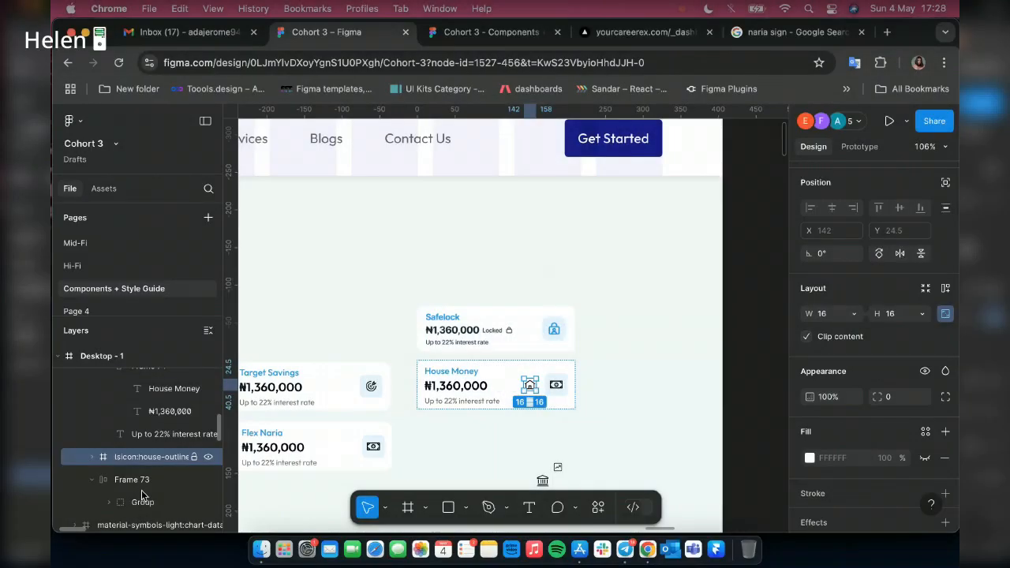
{"action": "left_click_drag", "start_coordinate": [142, 494], "coordinate": [200, 496]}
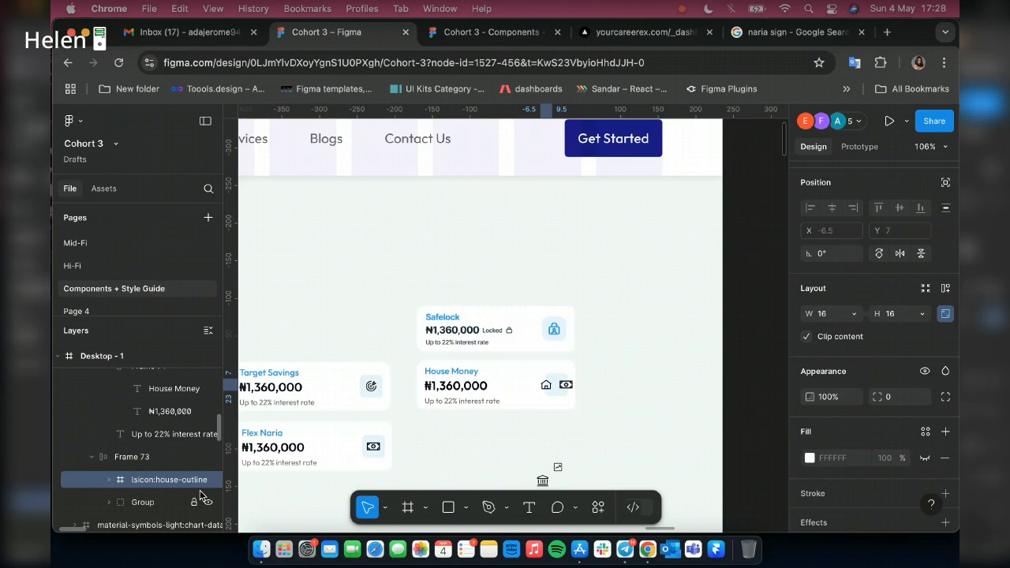
{"action": "left_click", "coordinate": [143, 503]}
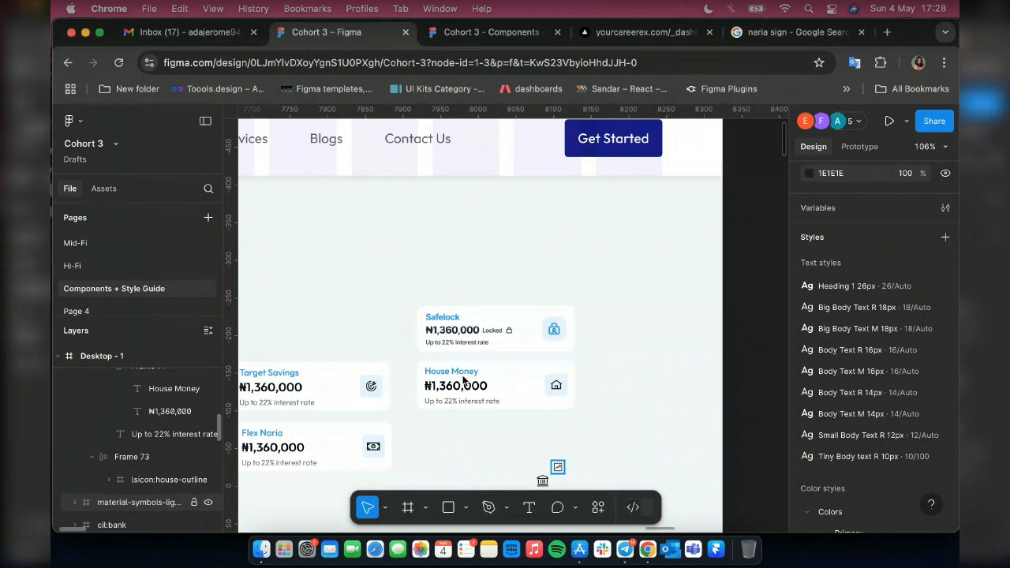
- Duplicate the House Money card and place the copy above the Target Savings card at about X 791, Y 273
{"action": "left_click", "coordinate": [526, 371]}
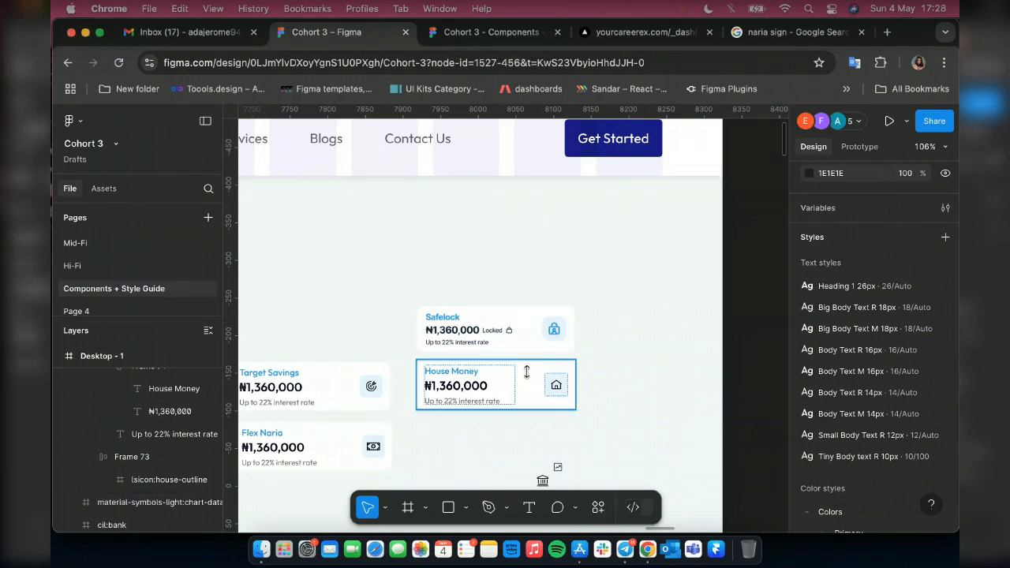
{"action": "left_click", "coordinate": [532, 374]}
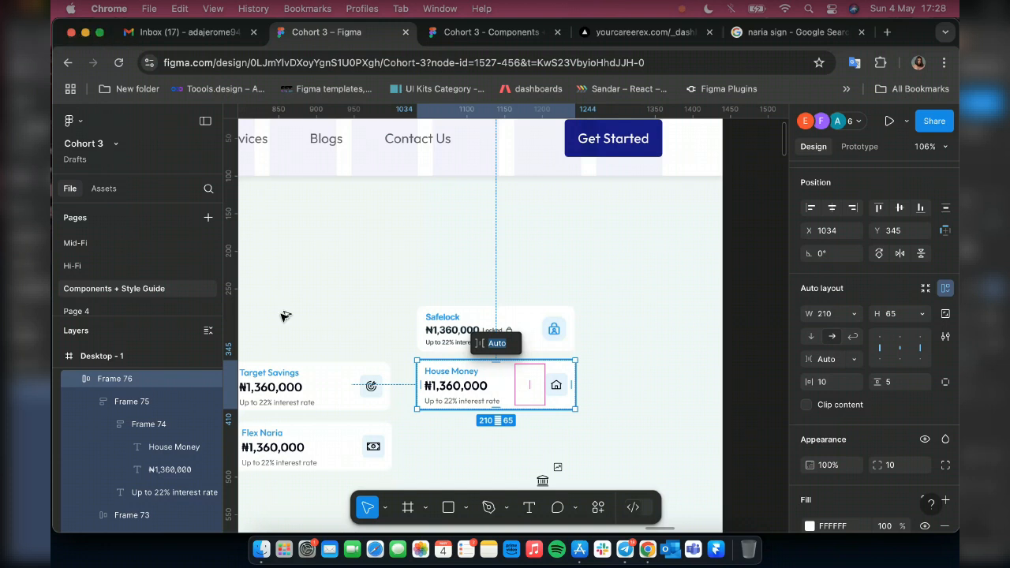
{"action": "key", "text": "super+d"}
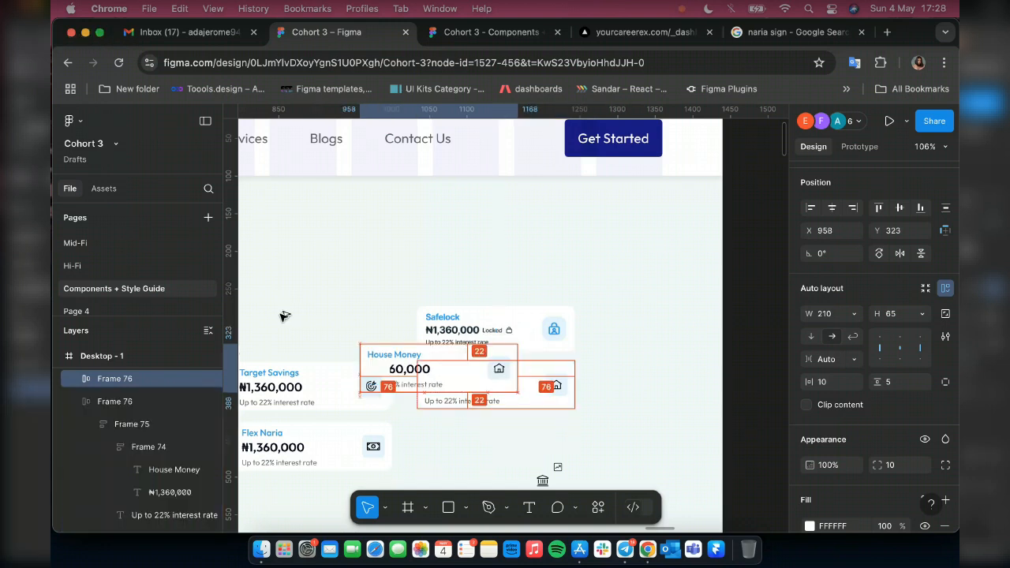
{"action": "left_click_drag", "start_coordinate": [453, 366], "coordinate": [323, 323]}
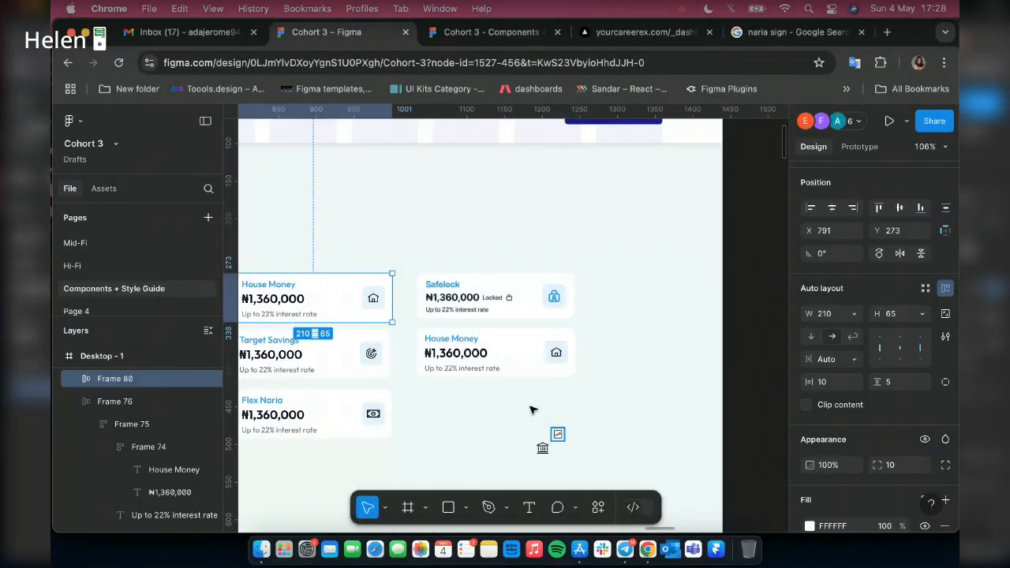
- Replace the heading of the original card below Safelock with Invest
{"action": "scroll", "coordinate": [457, 339], "scroll_direction": "up", "scroll_amount": 5}
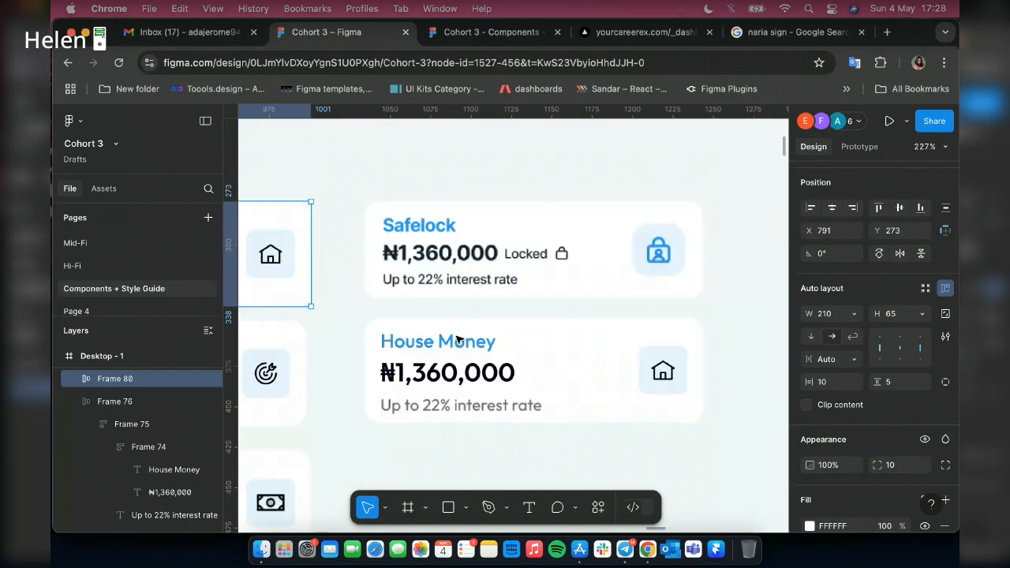
{"action": "left_click", "coordinate": [458, 339]}
{"action": "scroll", "coordinate": [458, 339], "scroll_direction": "up", "scroll_amount": 3}
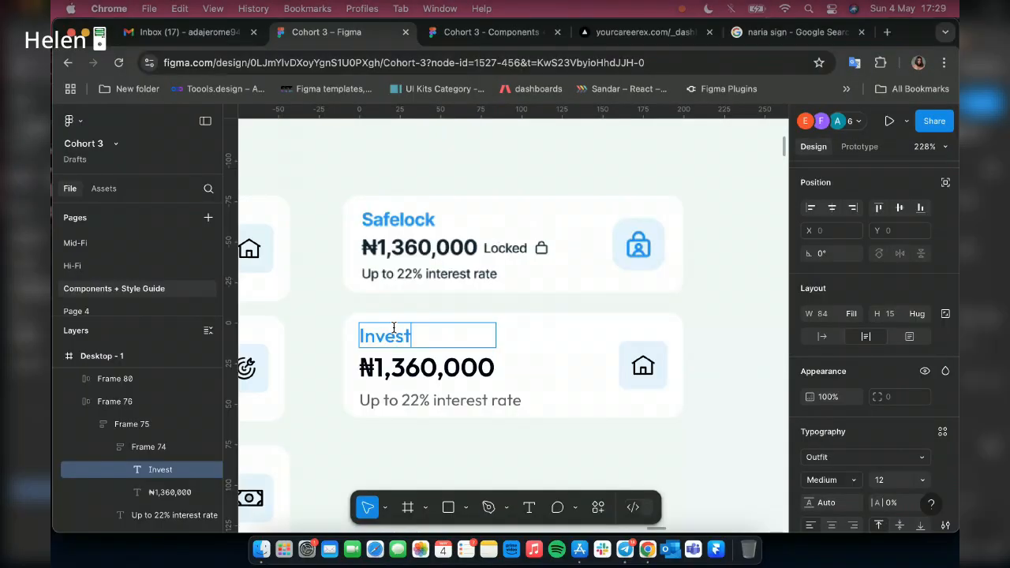
- Compare the card names in the Piggyvest reference design and complete the heading below Safelock as Investify
{"action": "scroll", "coordinate": [394, 328], "scroll_direction": "down", "scroll_amount": 5}
{"action": "scroll", "coordinate": [405, 339], "scroll_direction": "right", "scroll_amount": 5}
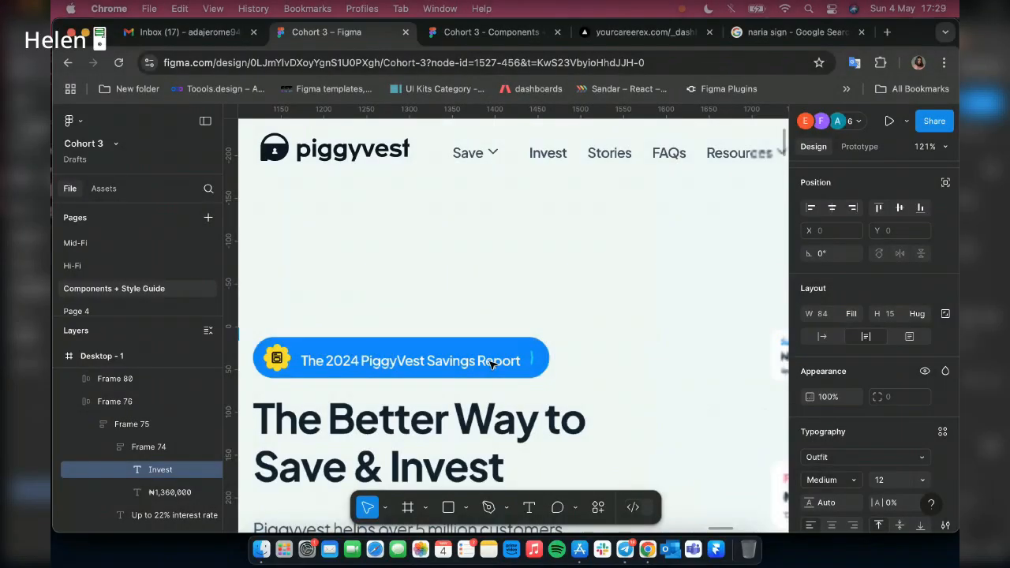
{"action": "scroll", "coordinate": [496, 364], "scroll_direction": "right", "scroll_amount": 4}
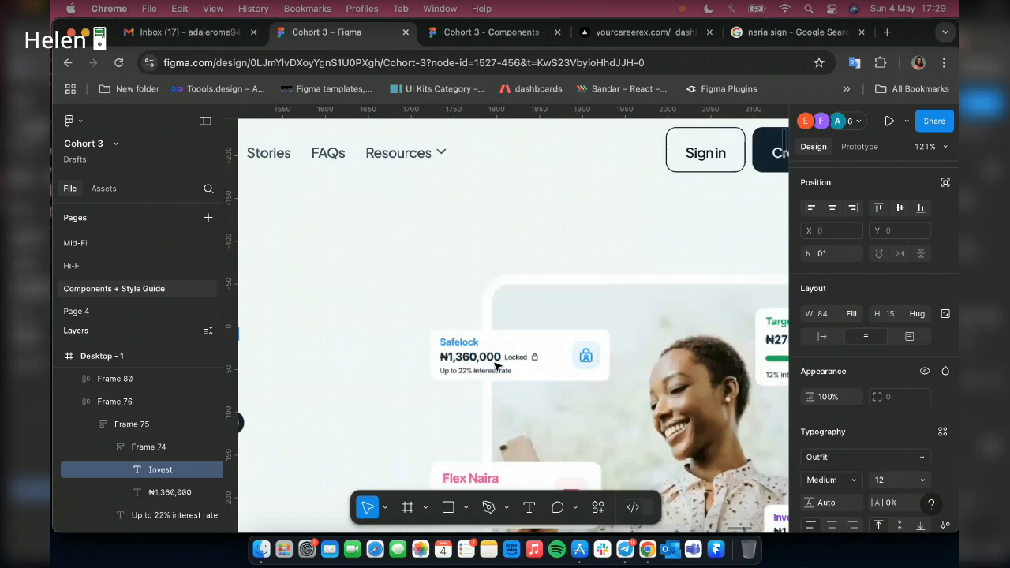
{"action": "scroll", "coordinate": [495, 364], "scroll_direction": "right", "scroll_amount": 4}
{"action": "scroll", "coordinate": [505, 375], "scroll_direction": "down", "scroll_amount": 4}
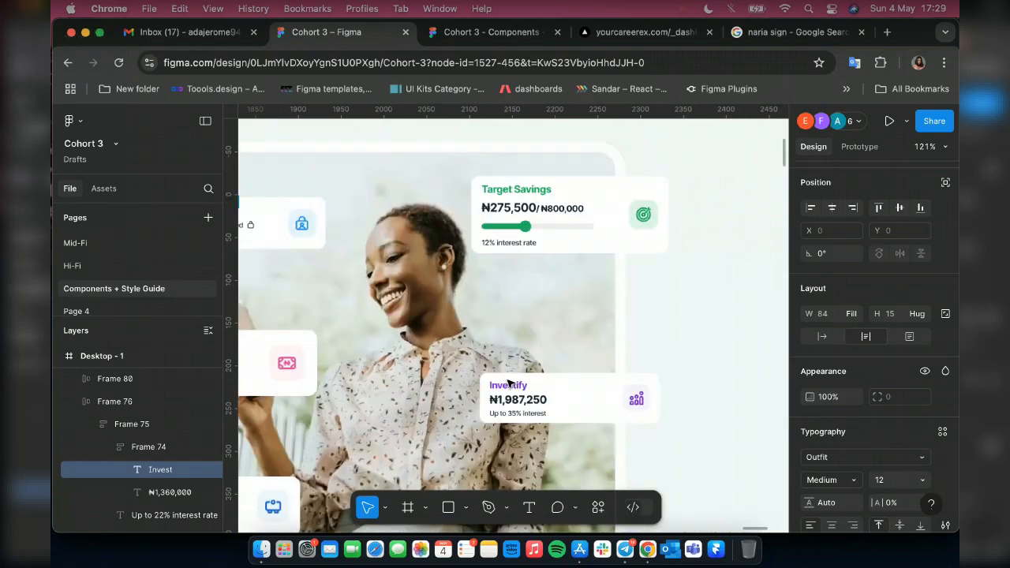
{"action": "scroll", "coordinate": [508, 399], "scroll_direction": "down", "scroll_amount": 1}
{"action": "scroll", "coordinate": [505, 401], "scroll_direction": "down", "scroll_amount": 5}
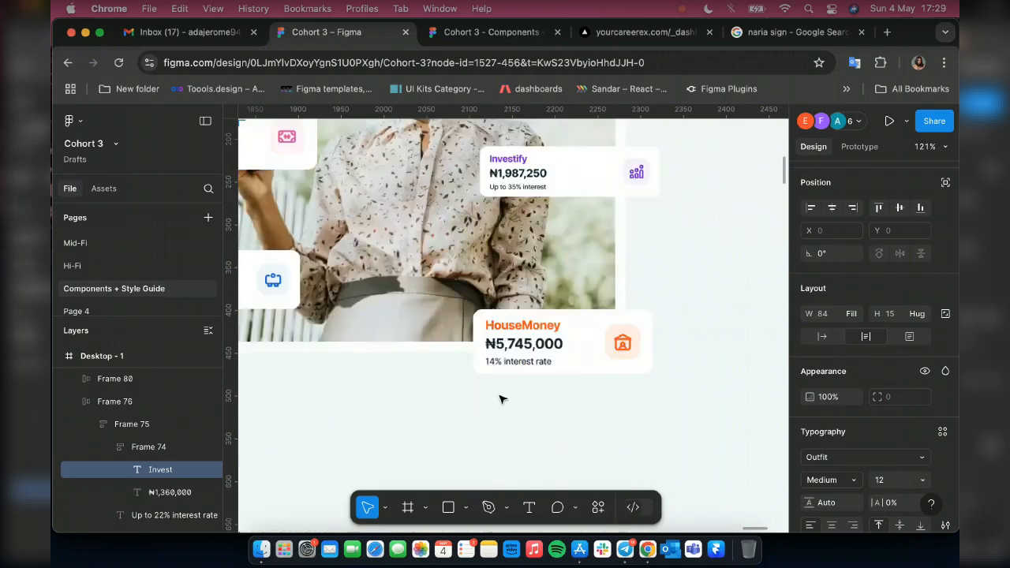
{"action": "scroll", "coordinate": [499, 400], "scroll_direction": "left", "scroll_amount": 7}
{"action": "scroll", "coordinate": [476, 385], "scroll_direction": "up", "scroll_amount": 1}
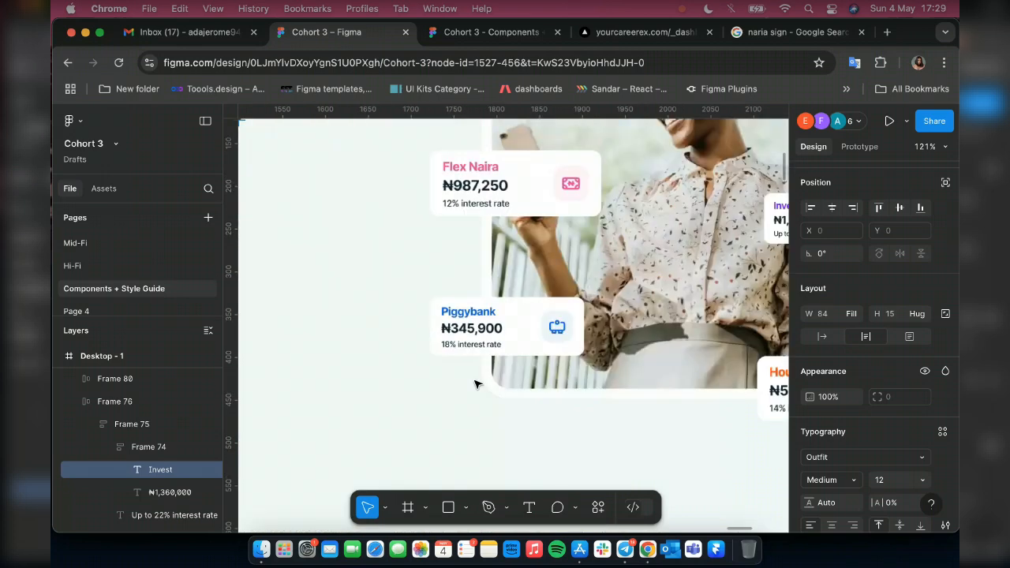
{"action": "scroll", "coordinate": [474, 384], "scroll_direction": "left", "scroll_amount": 8}
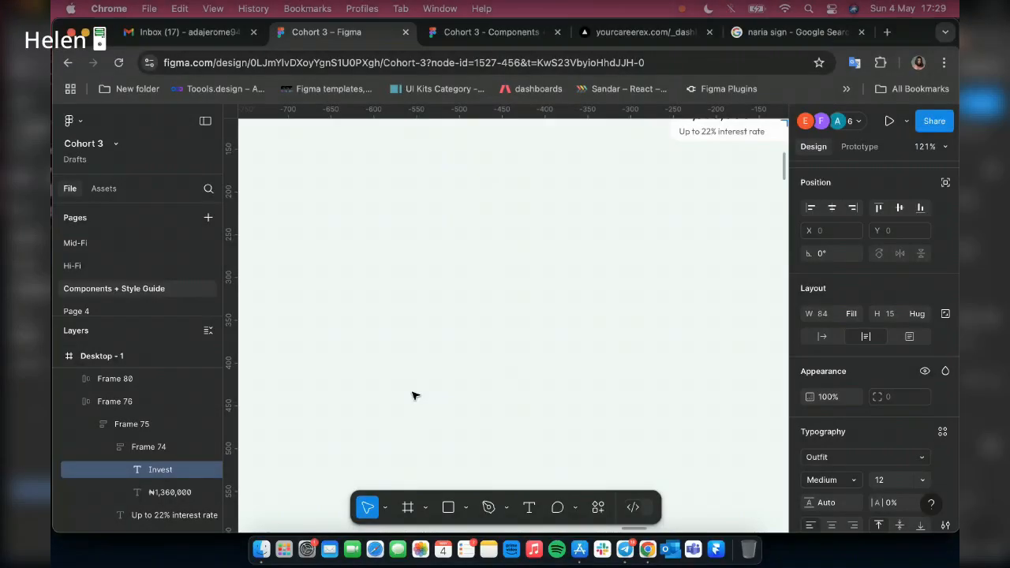
{"action": "scroll", "coordinate": [415, 396], "scroll_direction": "right", "scroll_amount": 8}
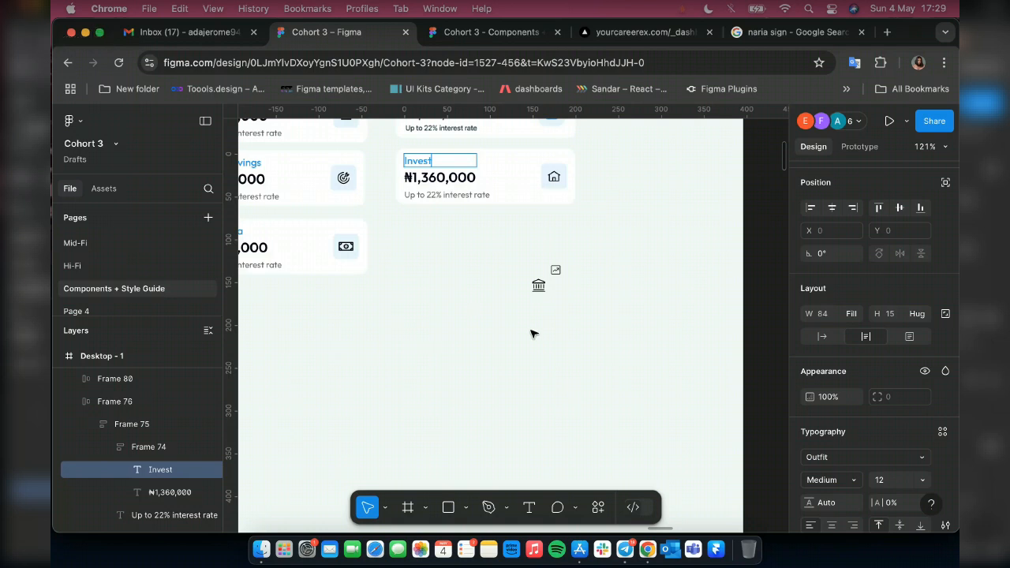
{"action": "type", "text": "ify"}
- Nest the chart icon inside the Investify card's icon frame and delete the house outline icon there
{"action": "scroll", "coordinate": [571, 313], "scroll_direction": "up", "scroll_amount": 5}
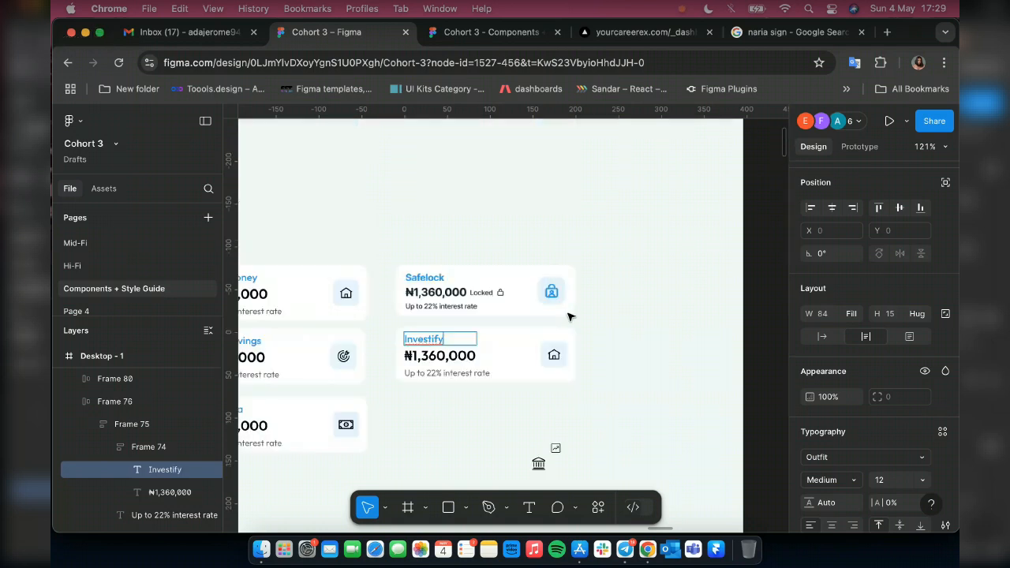
{"action": "scroll", "coordinate": [553, 318], "scroll_direction": "up", "scroll_amount": 5}
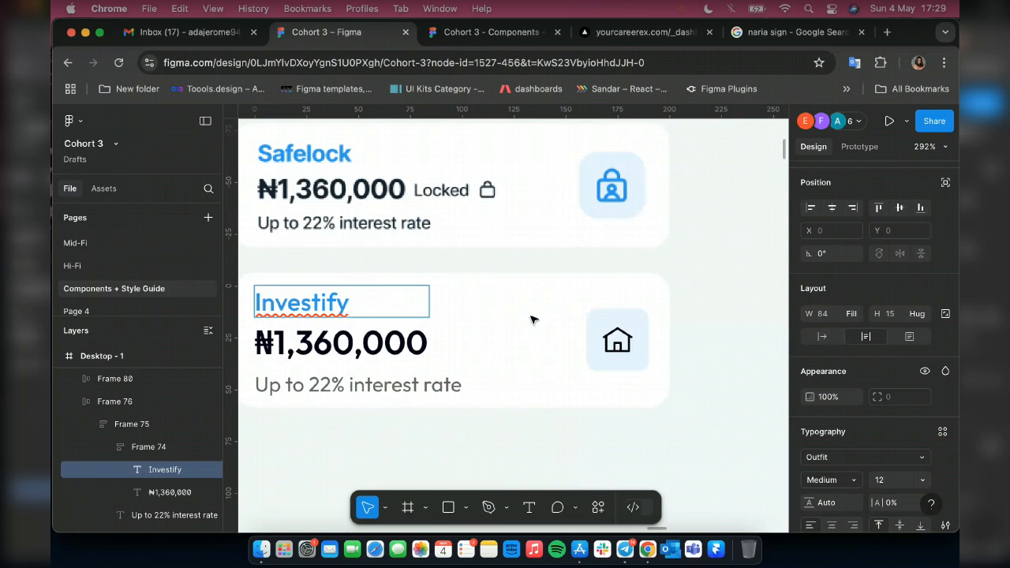
{"action": "scroll", "coordinate": [637, 442], "scroll_direction": "down", "scroll_amount": 3}
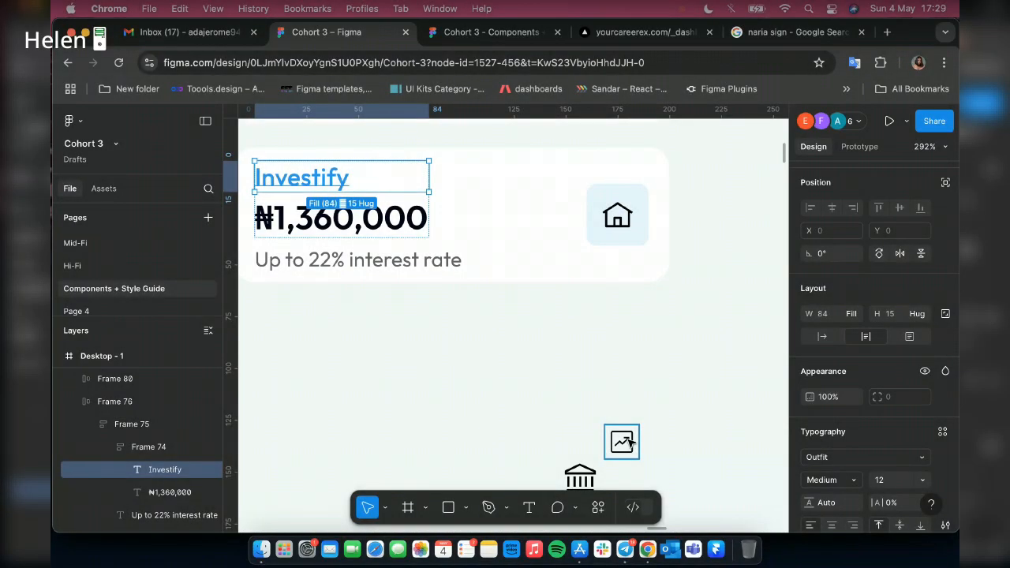
{"action": "left_click", "coordinate": [629, 444]}
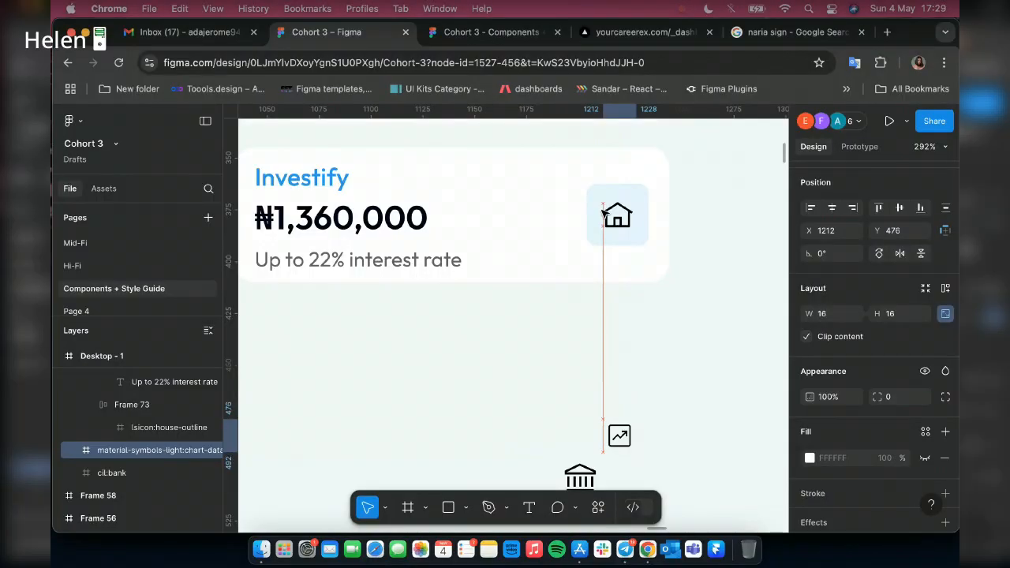
{"action": "left_click_drag", "start_coordinate": [620, 433], "coordinate": [604, 213]}
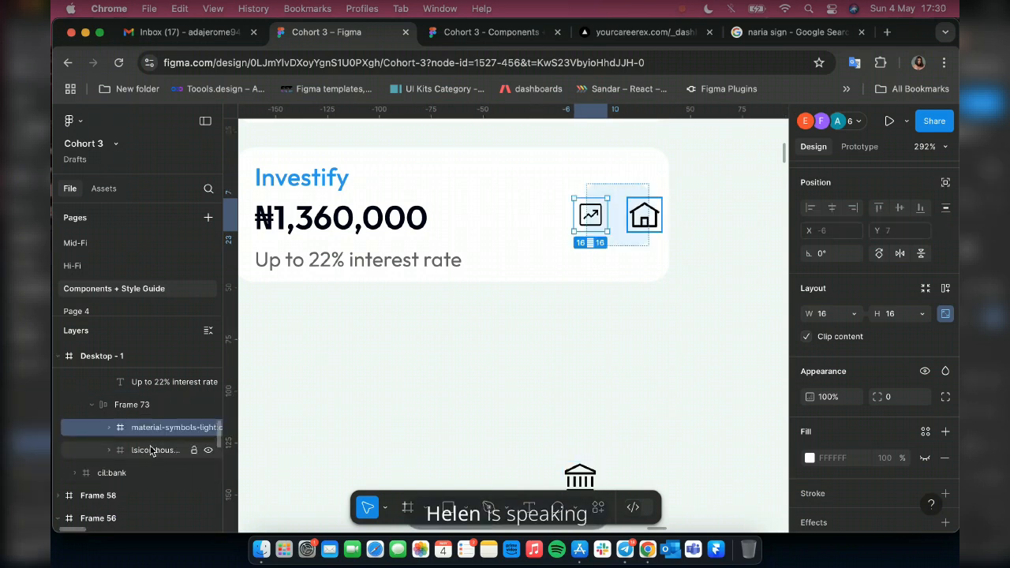
{"action": "left_click", "coordinate": [153, 450]}
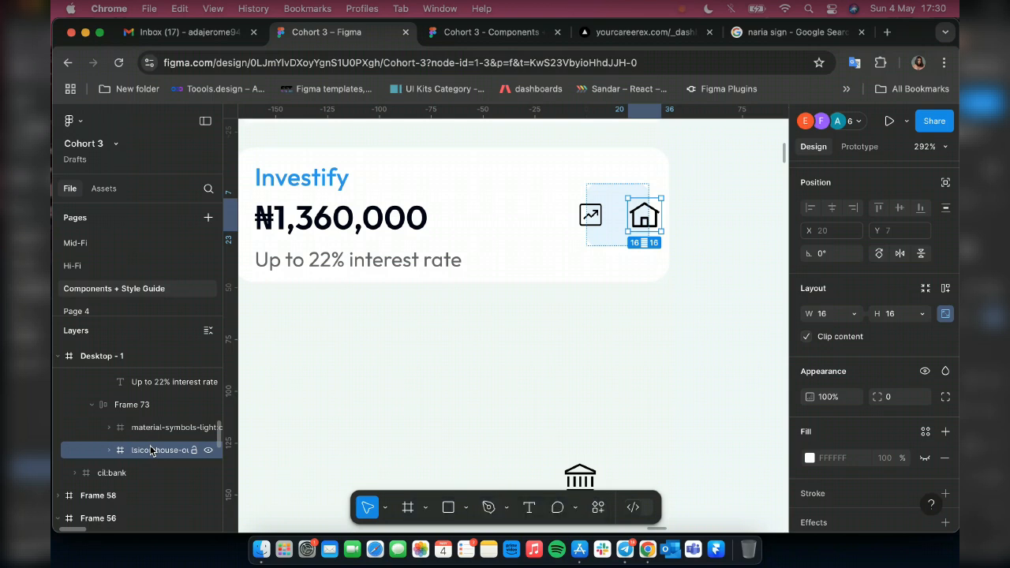
{"action": "key", "text": "Delete"}
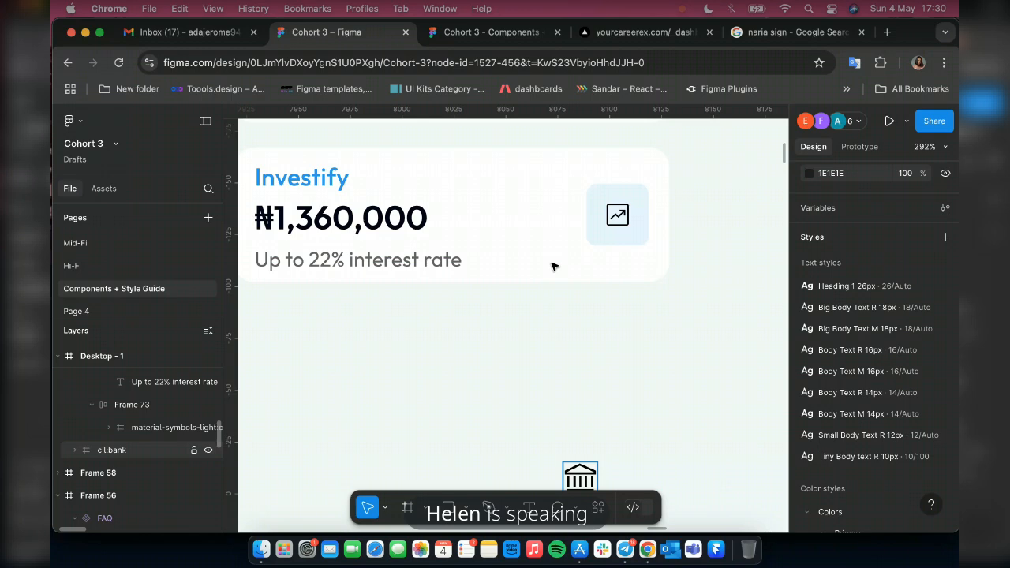
- Duplicate the Investify card and place the copy directly below it at about X 1034, Y 425
{"action": "left_click", "coordinate": [513, 249]}
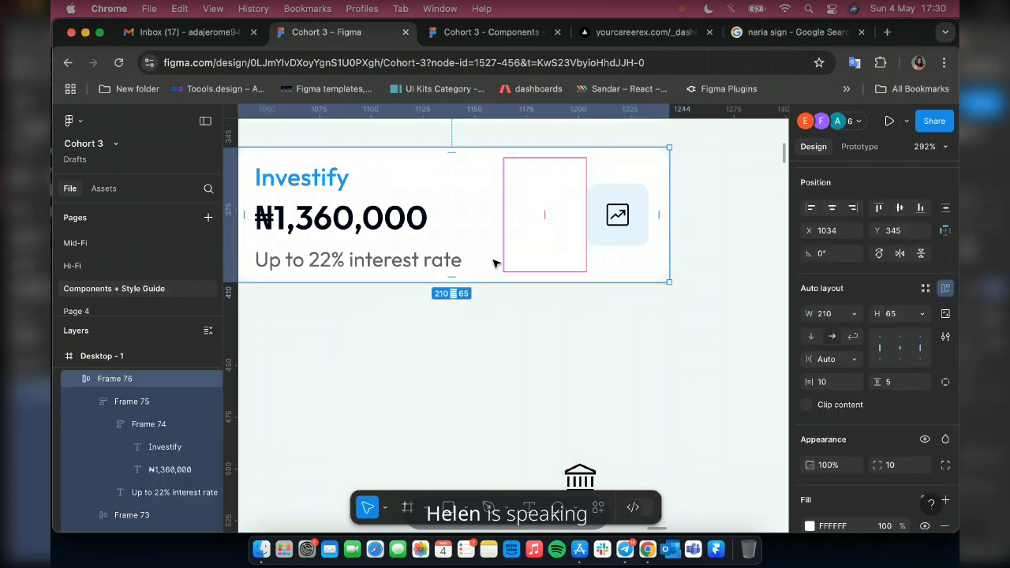
{"action": "scroll", "coordinate": [487, 302], "scroll_direction": "left", "scroll_amount": 2}
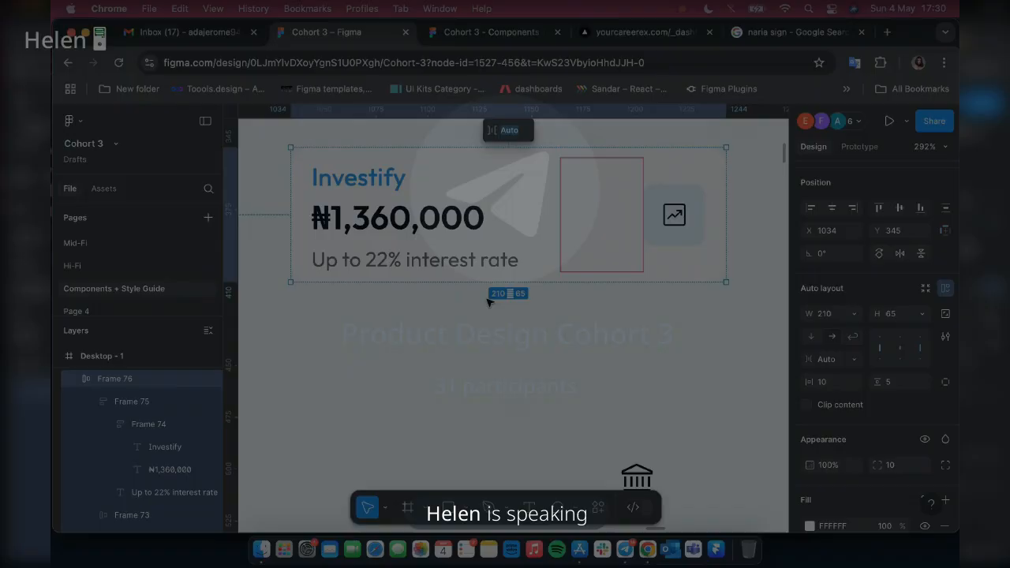
{"action": "scroll", "coordinate": [487, 303], "scroll_direction": "left", "scroll_amount": 2}
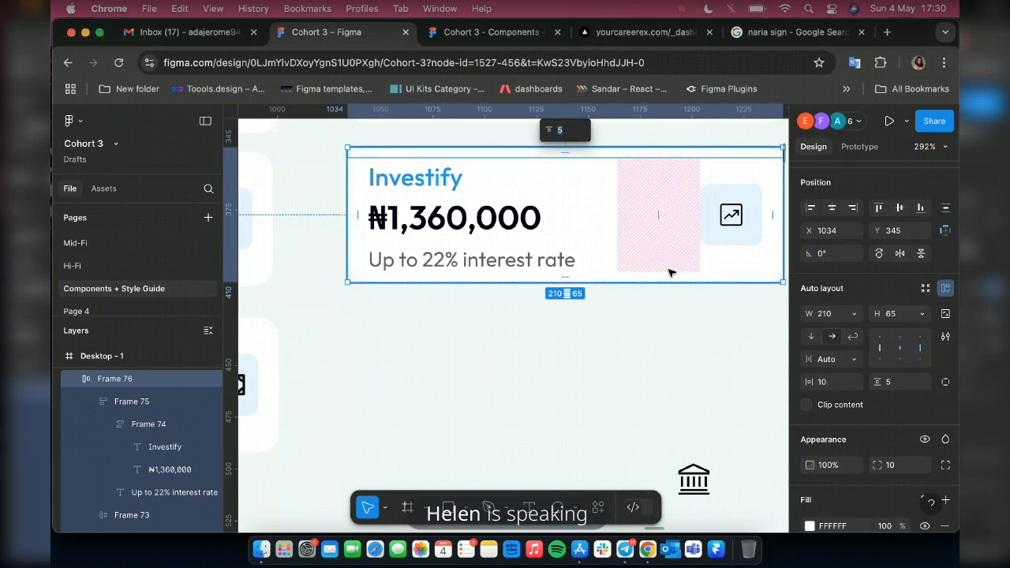
{"action": "key", "text": "F2"}
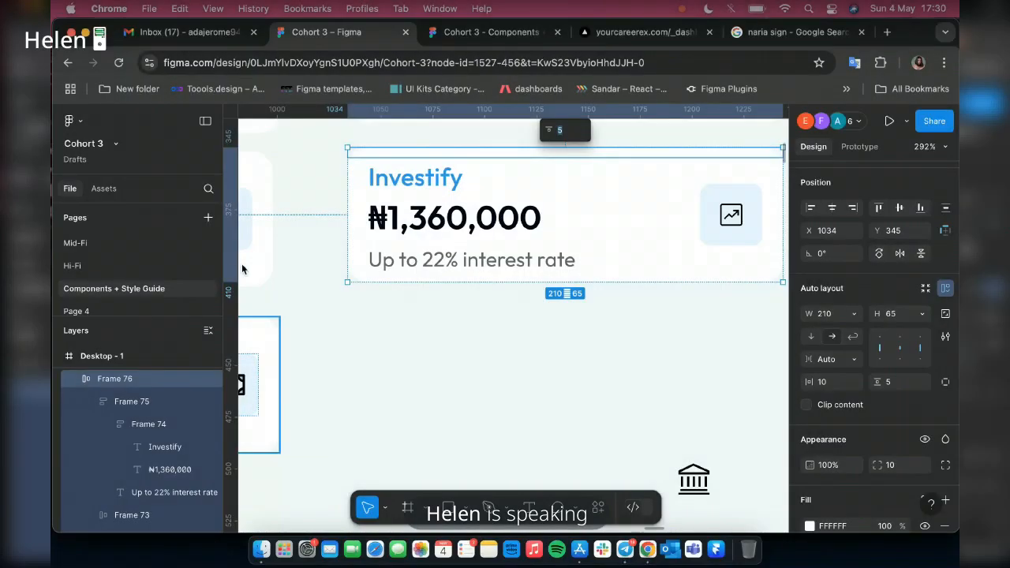
{"action": "scroll", "coordinate": [363, 441], "scroll_direction": "right", "scroll_amount": 3}
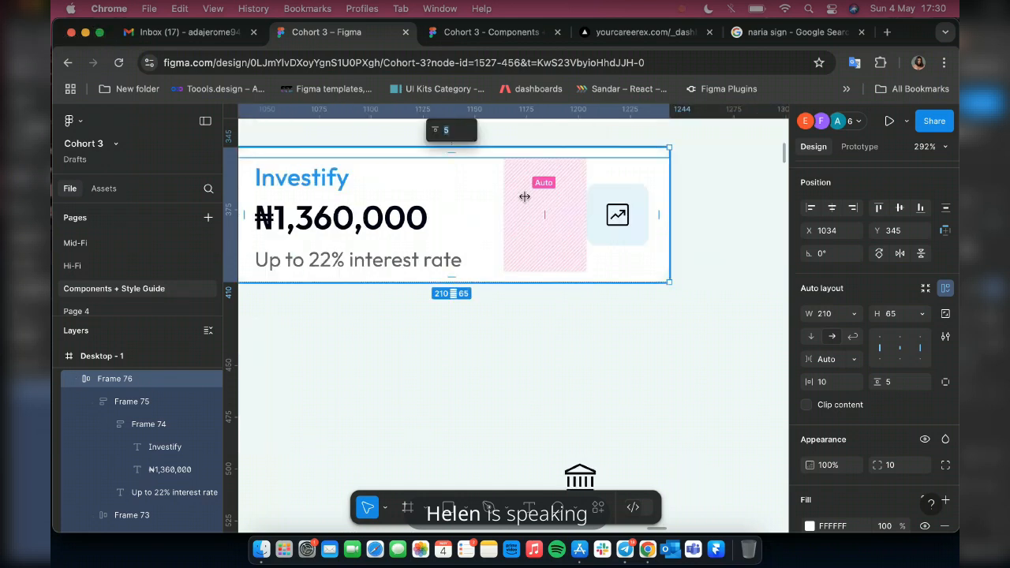
{"action": "left_click", "coordinate": [524, 196]}
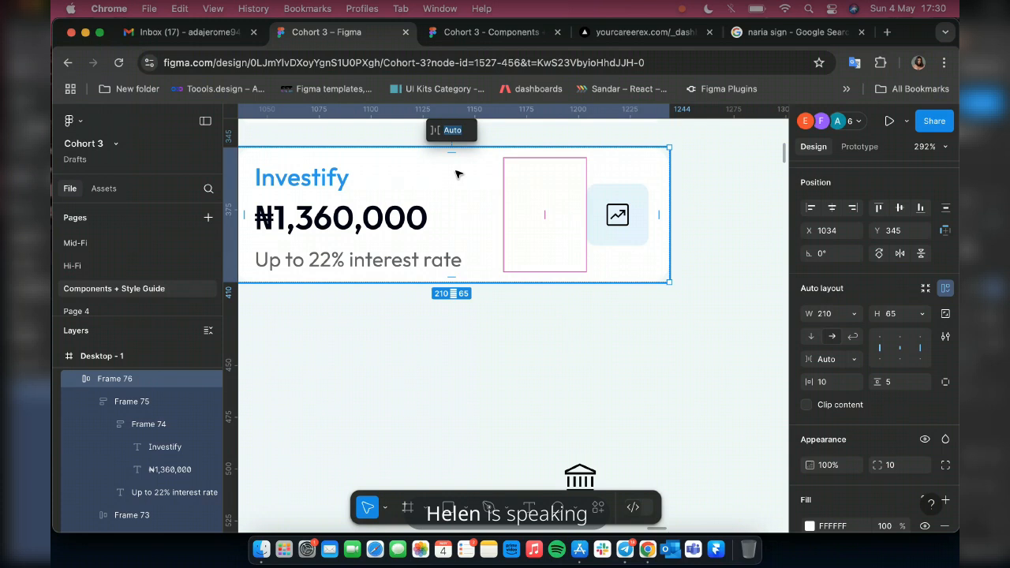
{"action": "scroll", "coordinate": [456, 174], "scroll_direction": "left", "scroll_amount": 2}
{"action": "key", "text": "Escape"}
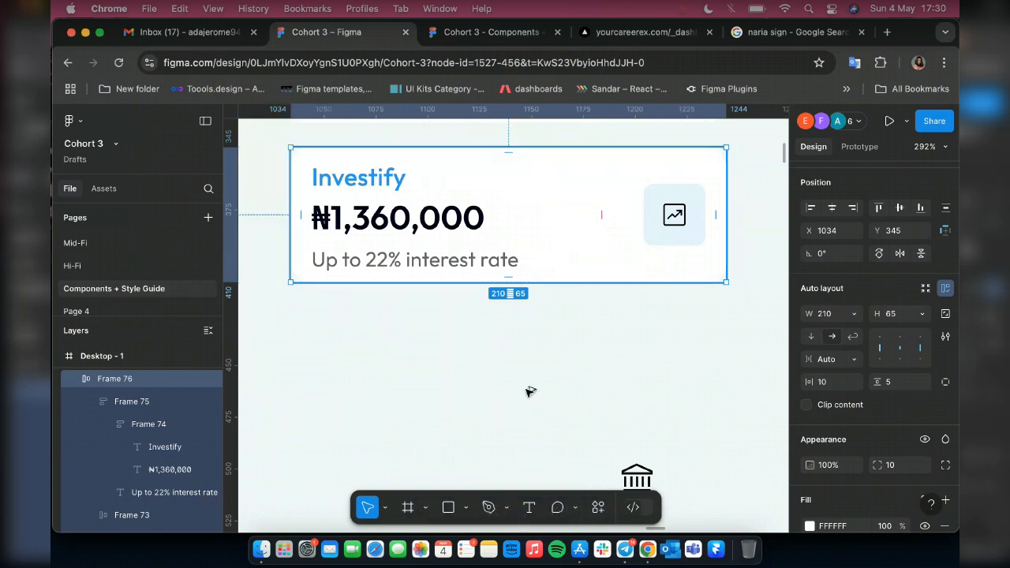
{"action": "key", "text": "super+d"}
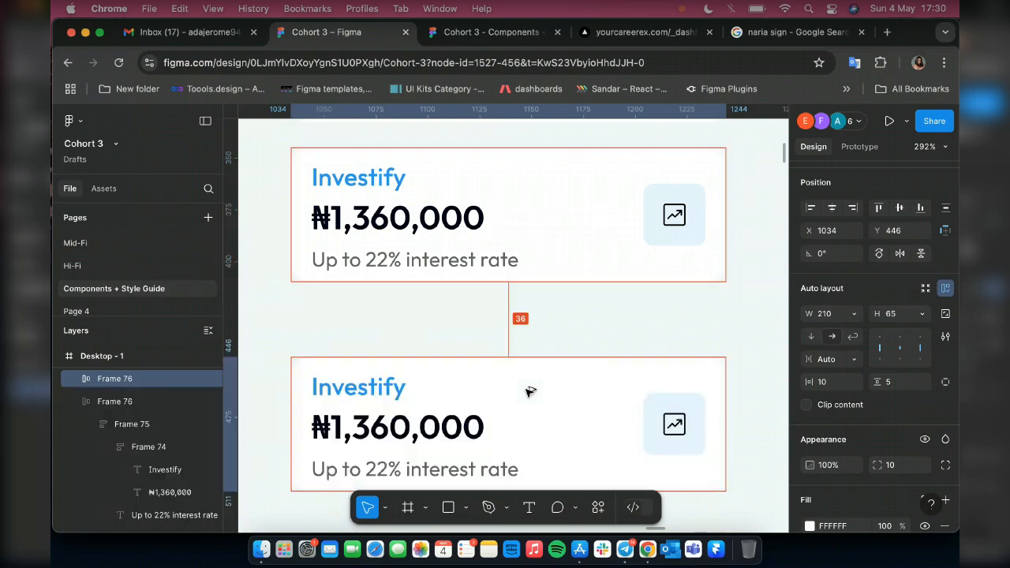
{"action": "left_click_drag", "start_coordinate": [530, 392], "coordinate": [531, 354]}
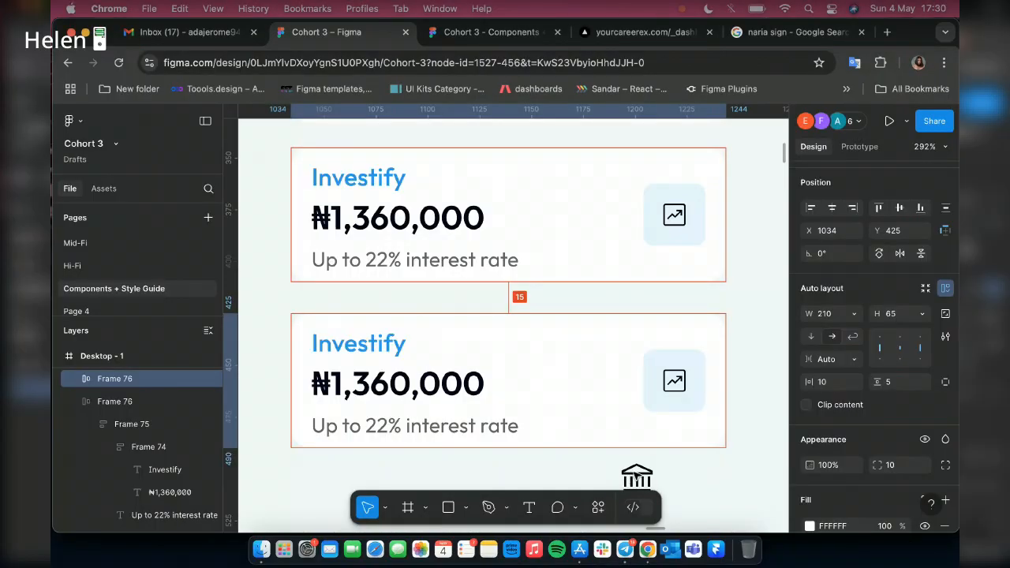
- Nest the bank icon inside the lower Investify card's icon frame and delete the chart icon there
{"action": "scroll", "coordinate": [631, 476], "scroll_direction": "down", "scroll_amount": 3}
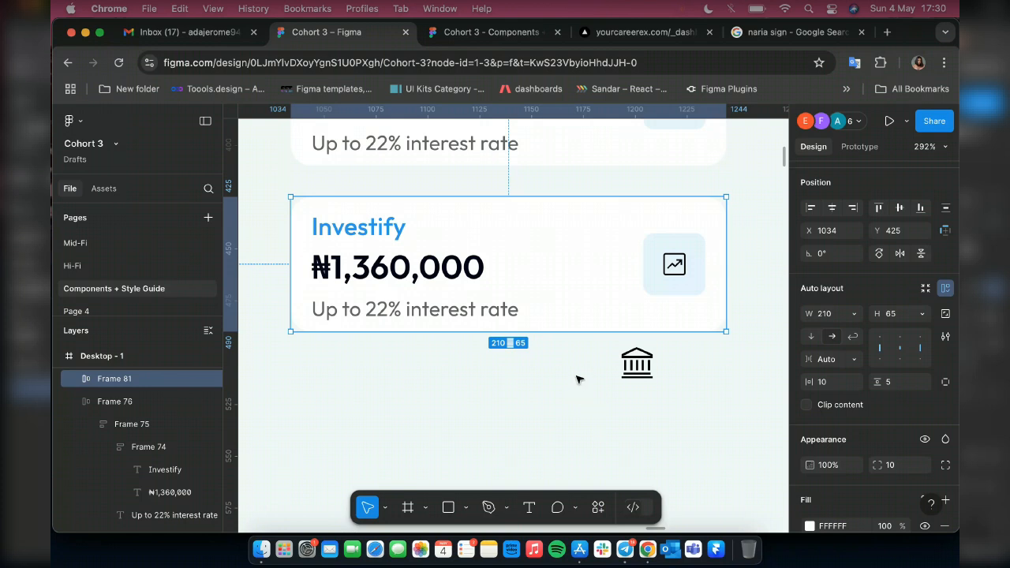
{"action": "left_click", "coordinate": [577, 379]}
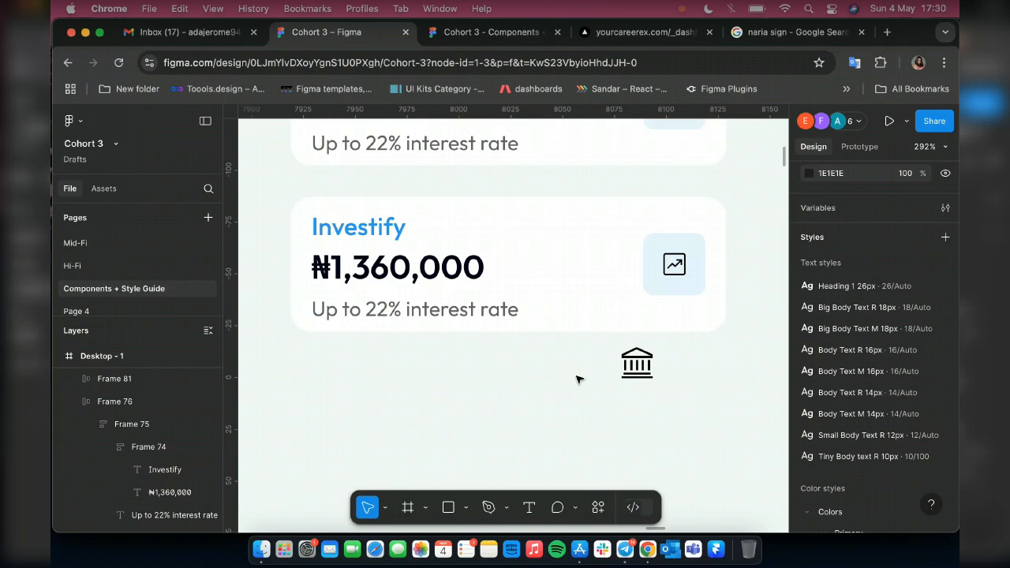
{"action": "left_click", "coordinate": [644, 362]}
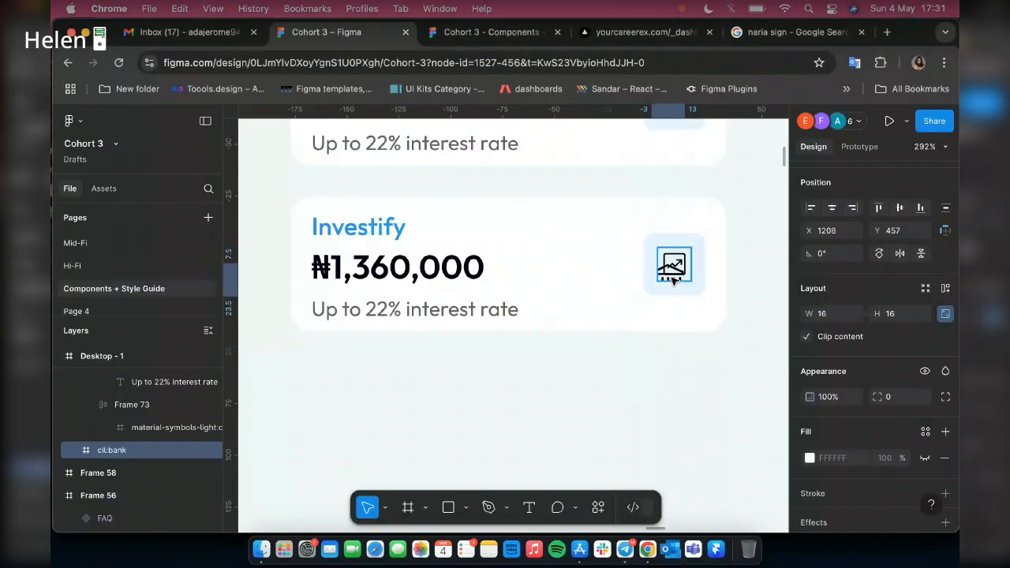
{"action": "left_click_drag", "start_coordinate": [670, 288], "coordinate": [670, 288]}
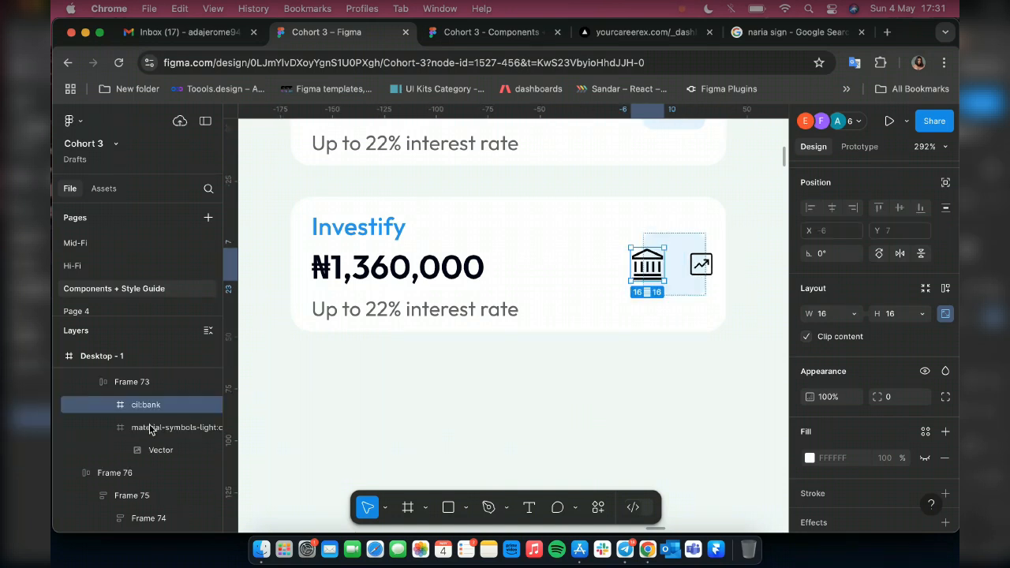
{"action": "left_click", "coordinate": [158, 428]}
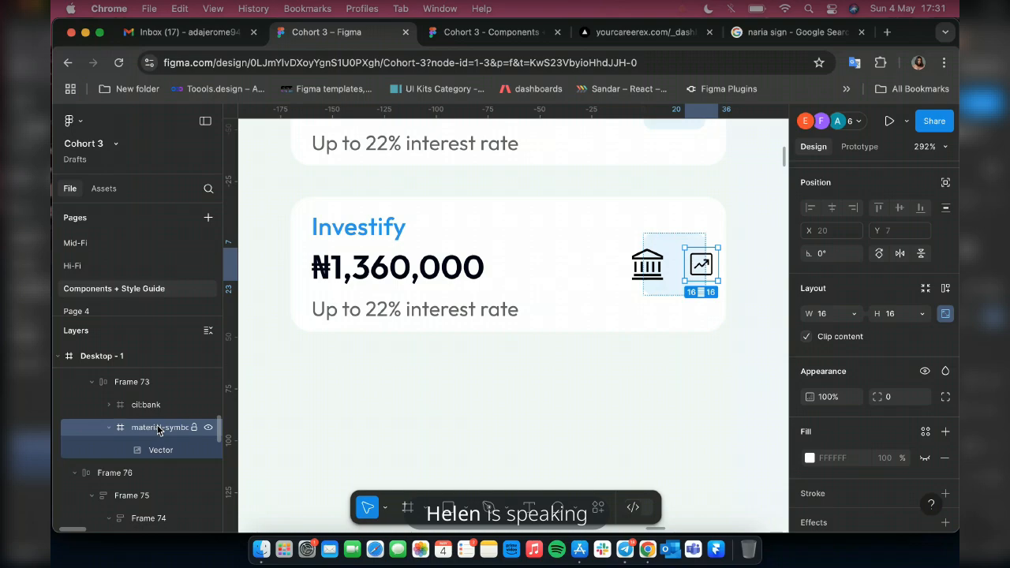
{"action": "key", "text": "Delete"}
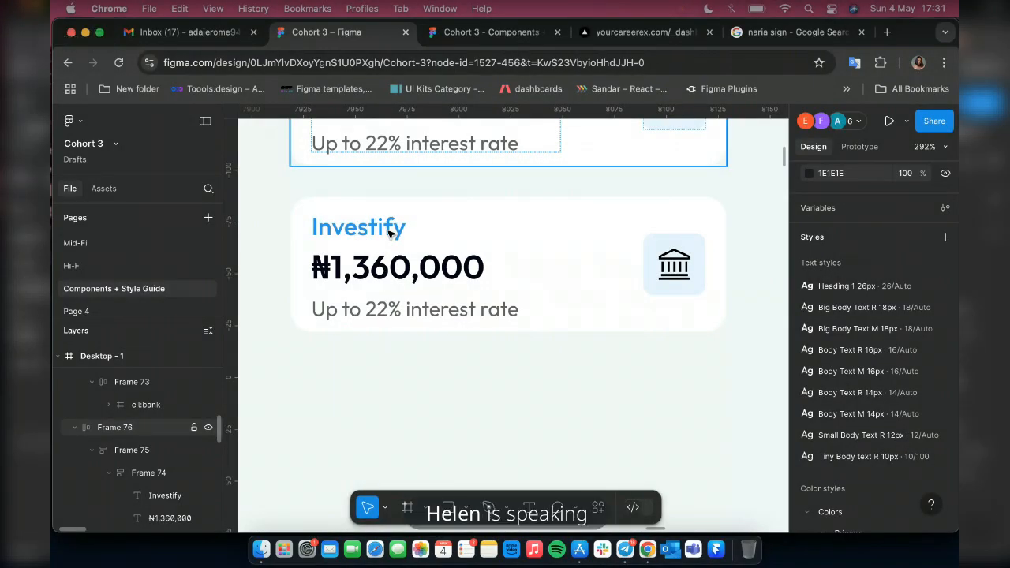
- Change the heading of the lower Investify card with the bank icon to PiggyBank
{"action": "double_click", "coordinate": [389, 229]}
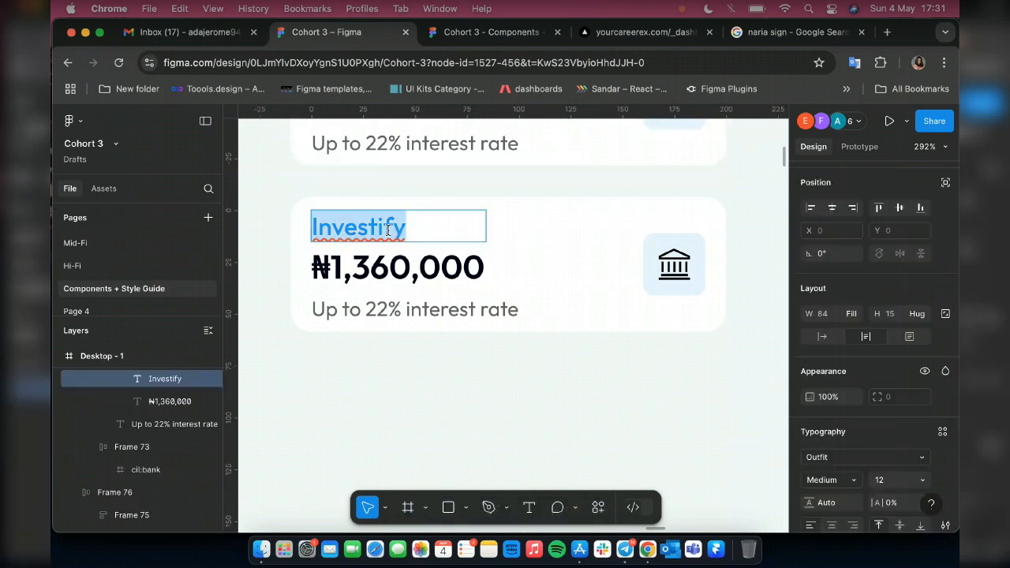
{"action": "type", "text": "Pigg"}
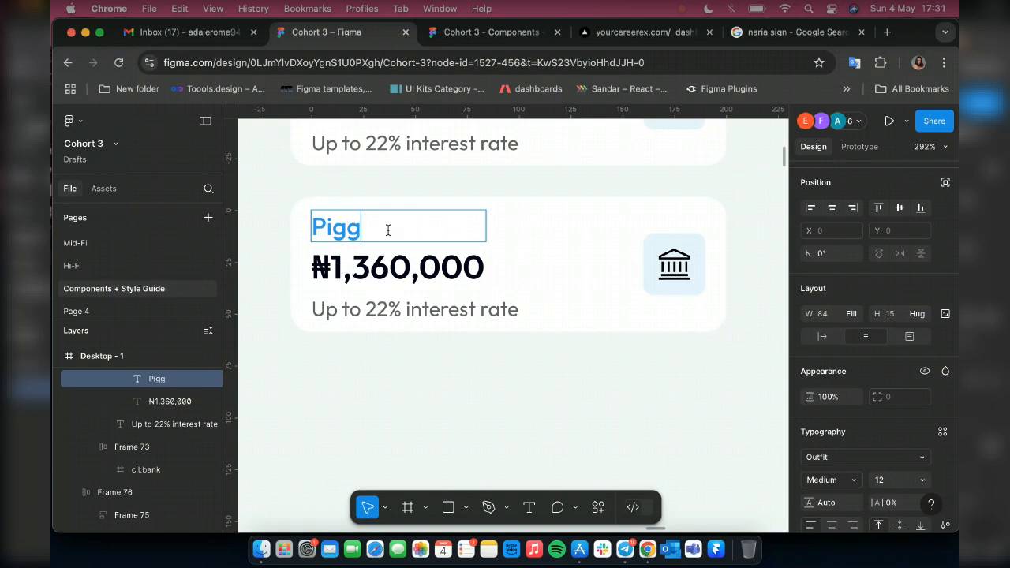
{"action": "type", "text": "yBB"}
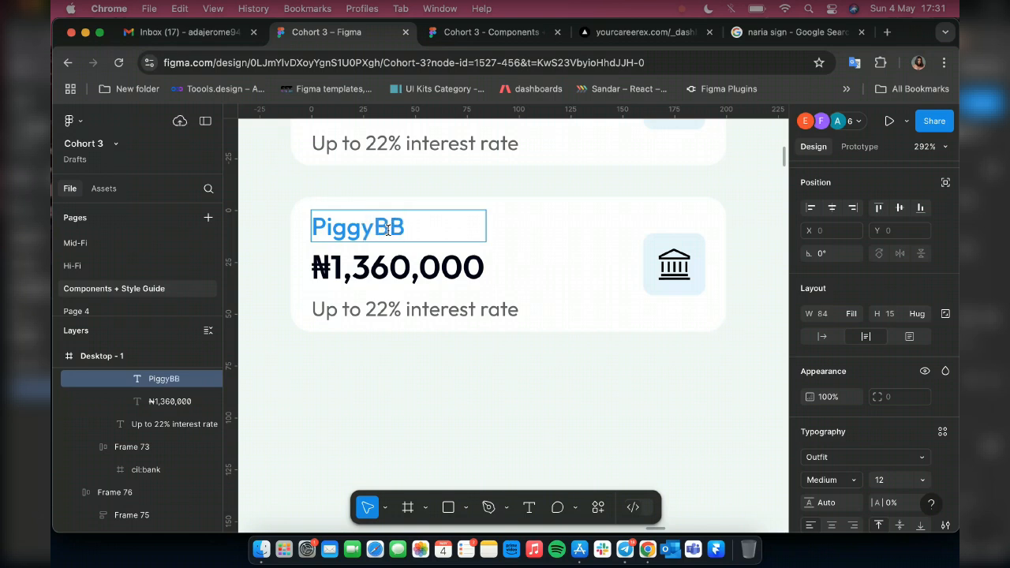
{"action": "key", "text": "BackSpace"}
{"action": "type", "text": "ank"}
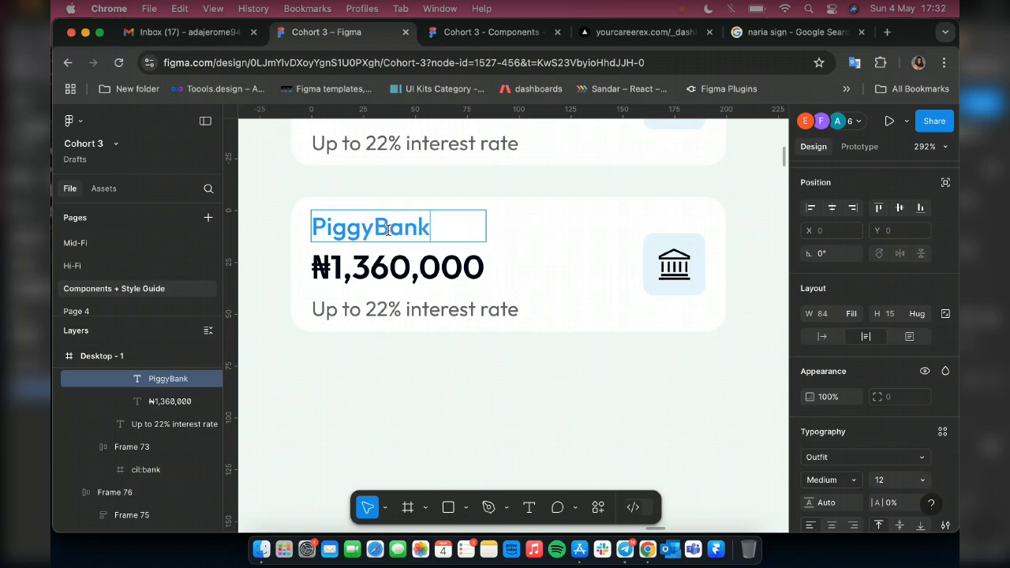
{"action": "key", "text": "Escape"}
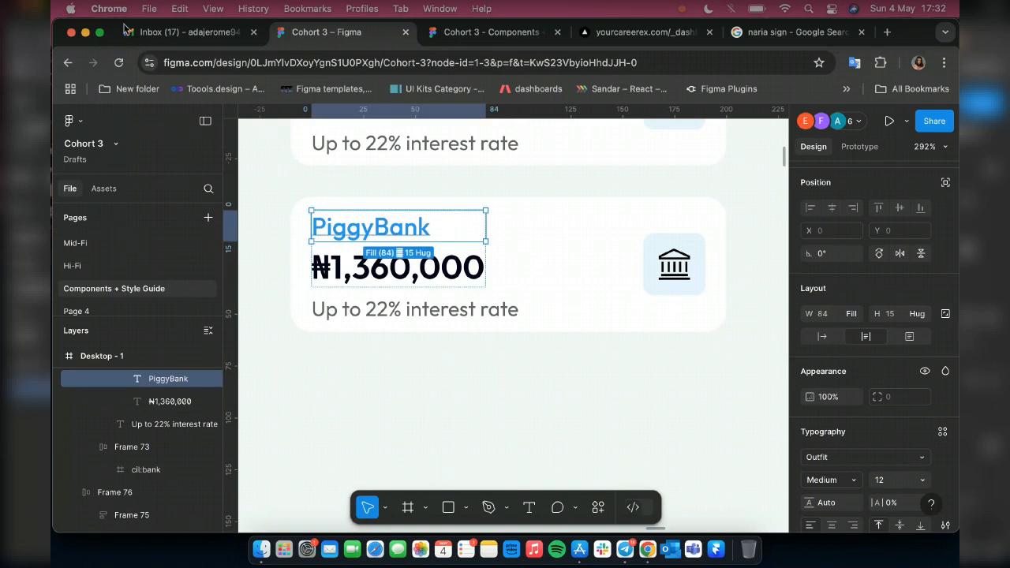
{"action": "left_click", "coordinate": [71, 9]}
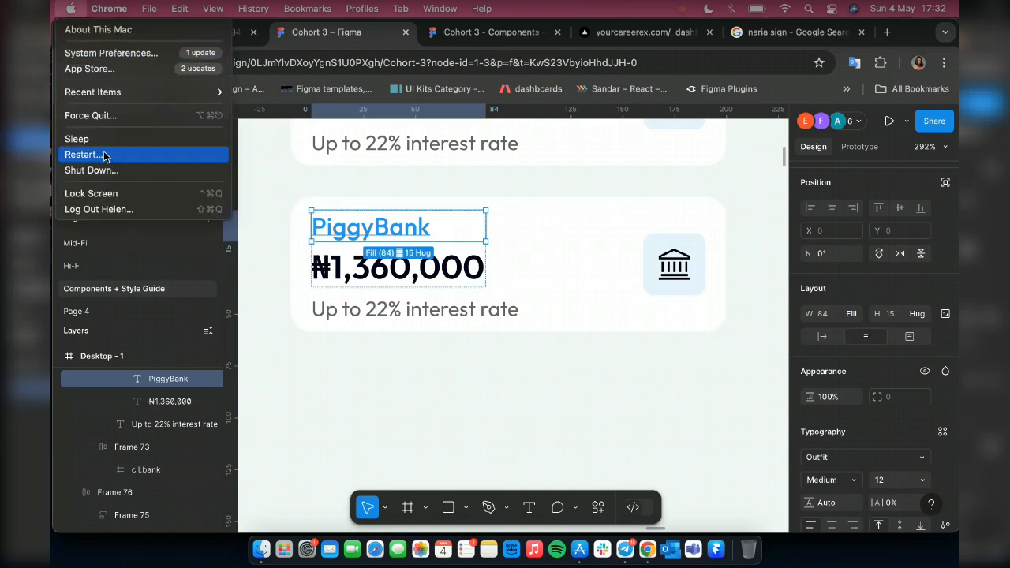
{"action": "left_click", "coordinate": [105, 155]}
{"action": "key", "text": "Escape"}
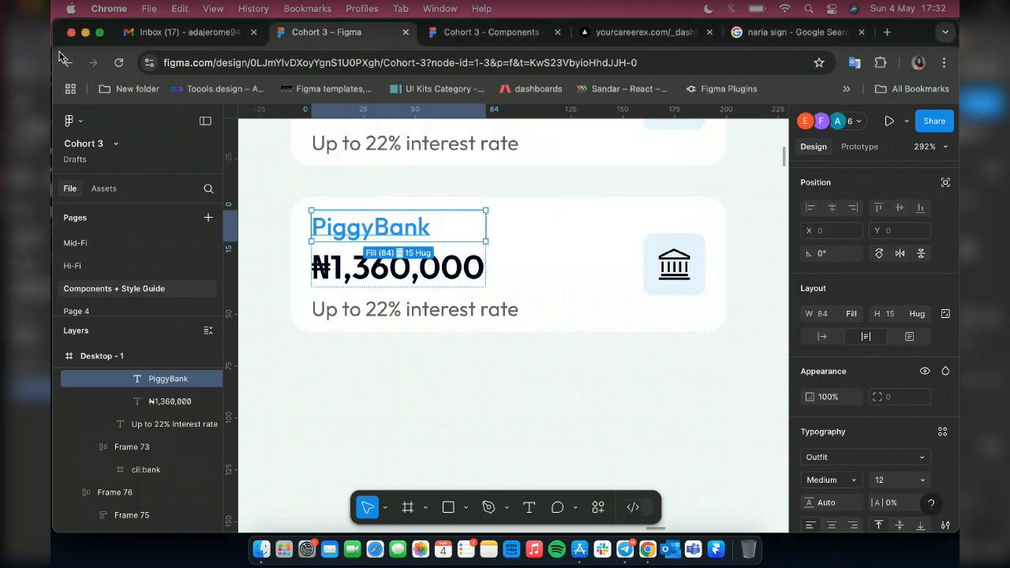
{"action": "key", "text": "Escape"}
{"action": "left_click", "coordinate": [69, 8]}
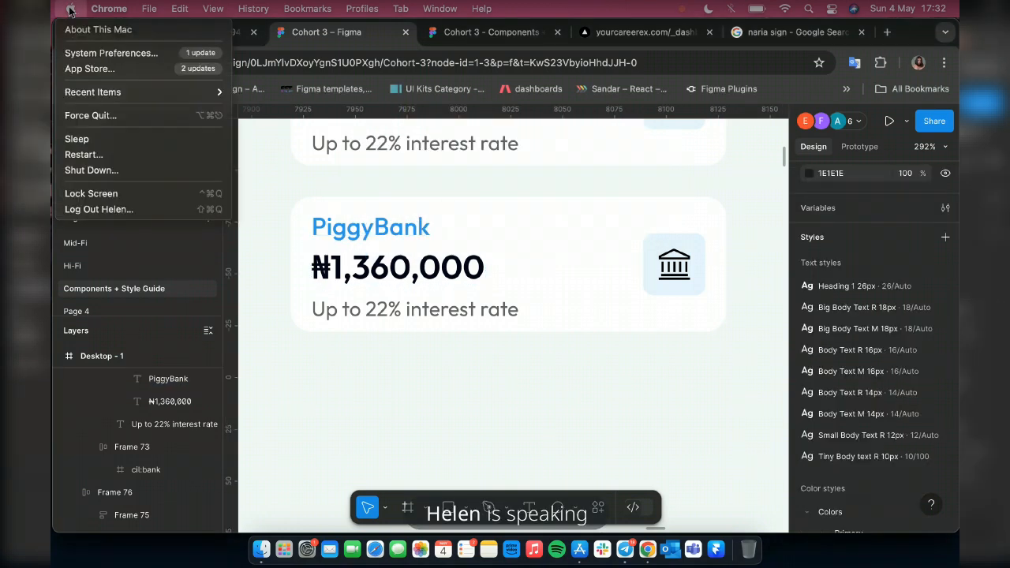
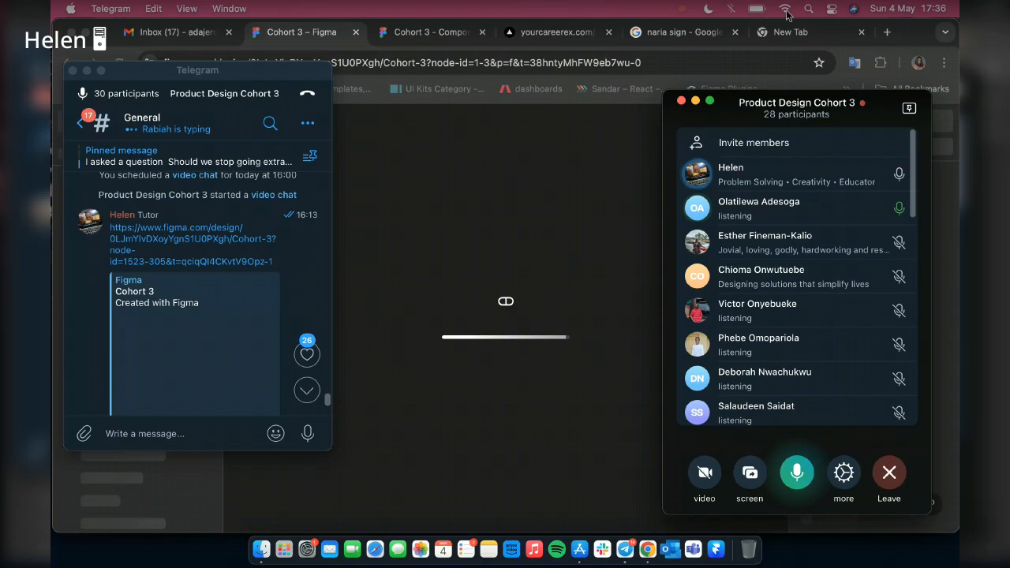
{"action": "left_click", "coordinate": [786, 15]}
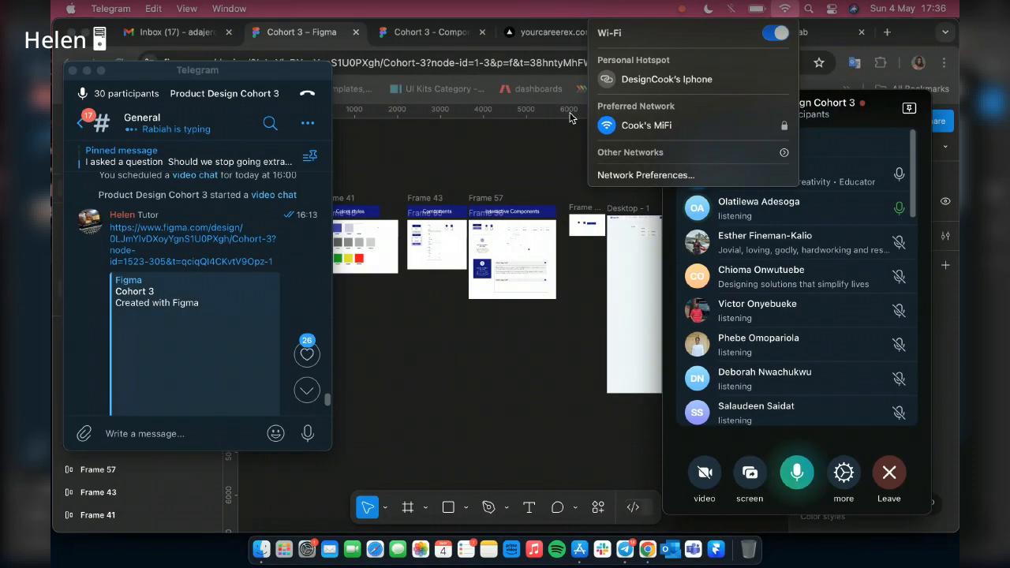
{"action": "left_click", "coordinate": [571, 116]}
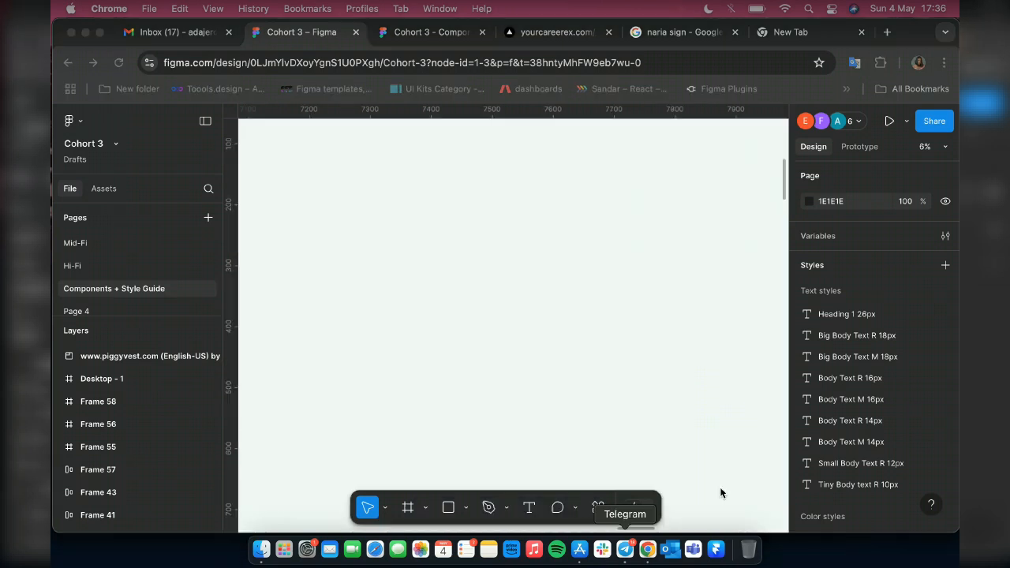
{"action": "left_click", "coordinate": [625, 549]}
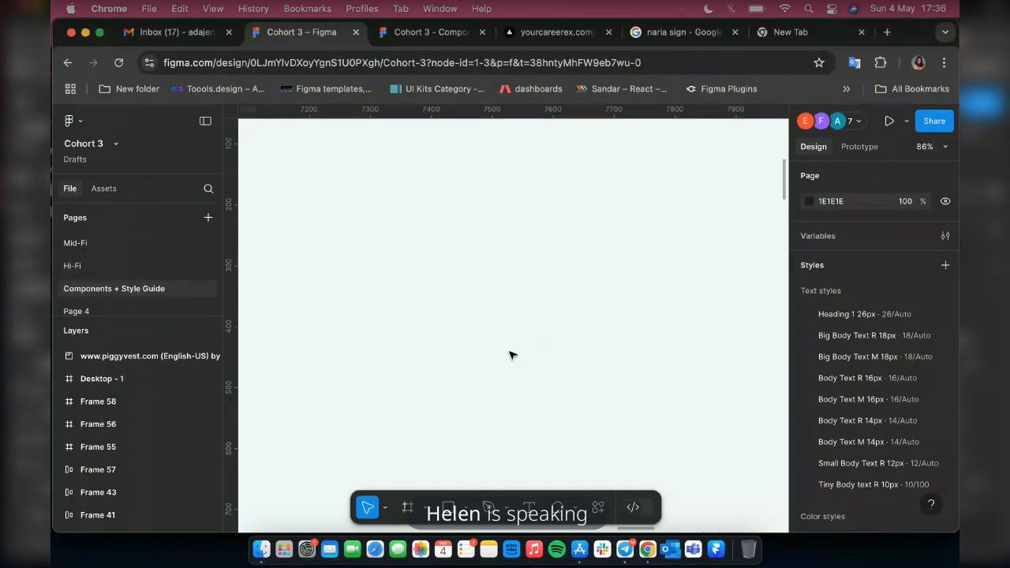
- Review the headings and icons of the recreated savings cards, from House Money through PiggyBank
{"action": "scroll", "coordinate": [511, 355], "scroll_direction": "down", "scroll_amount": 10}
{"action": "scroll", "coordinate": [513, 359], "scroll_direction": "up", "scroll_amount": 3}
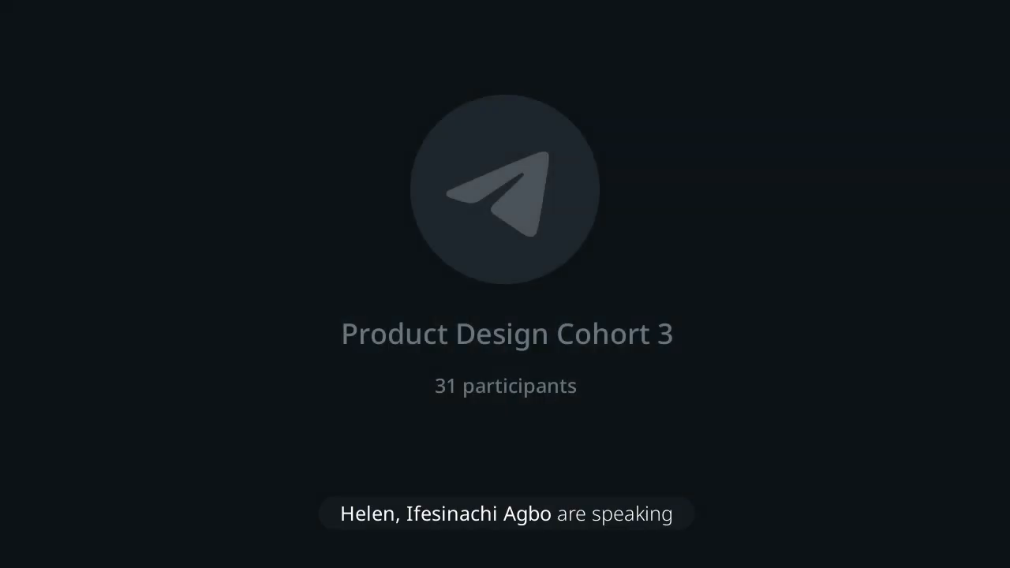
{"action": "scroll", "coordinate": [444, 293], "scroll_direction": "up", "scroll_amount": 5}
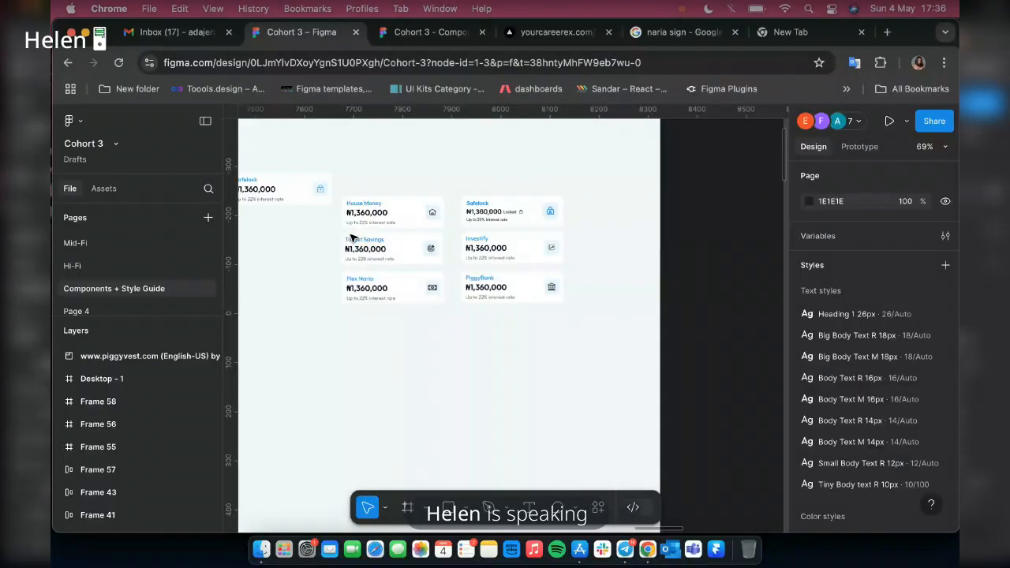
{"action": "scroll", "coordinate": [353, 238], "scroll_direction": "left", "scroll_amount": 3}
{"action": "scroll", "coordinate": [278, 200], "scroll_direction": "right", "scroll_amount": 4}
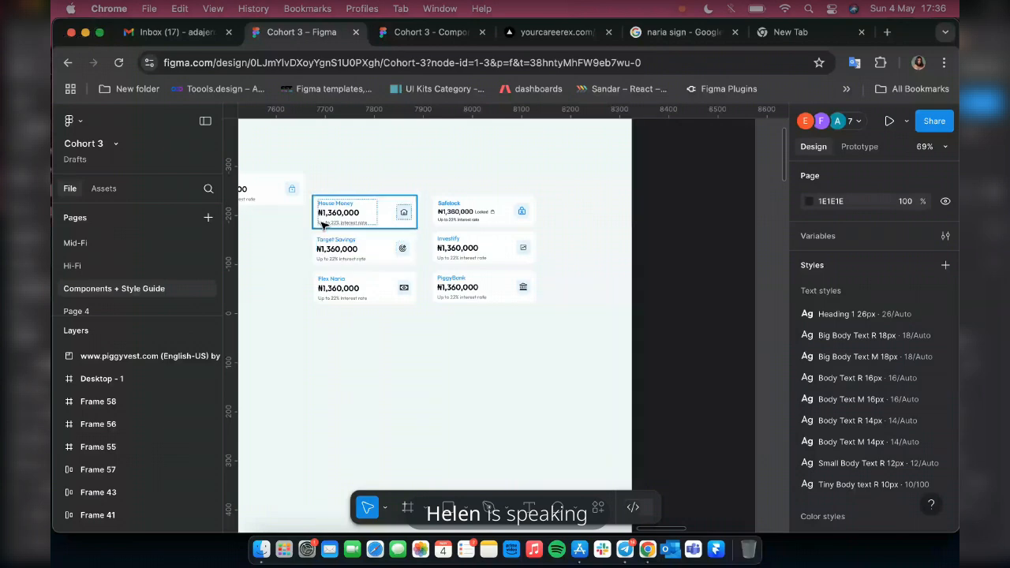
{"action": "scroll", "coordinate": [322, 225], "scroll_direction": "up", "scroll_amount": 3}
{"action": "scroll", "coordinate": [341, 216], "scroll_direction": "up", "scroll_amount": 4}
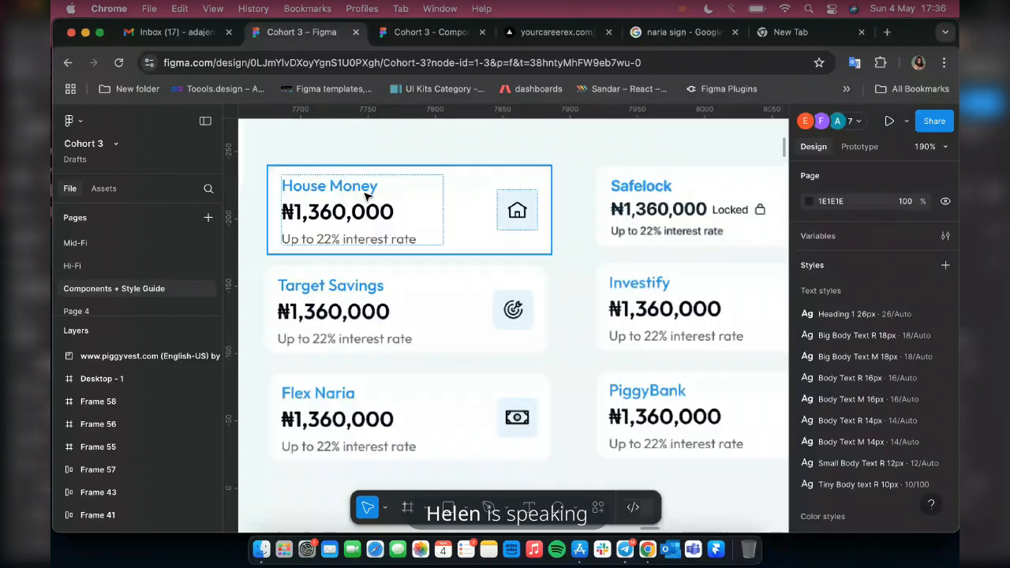
{"action": "scroll", "coordinate": [323, 314], "scroll_direction": "right", "scroll_amount": 10}
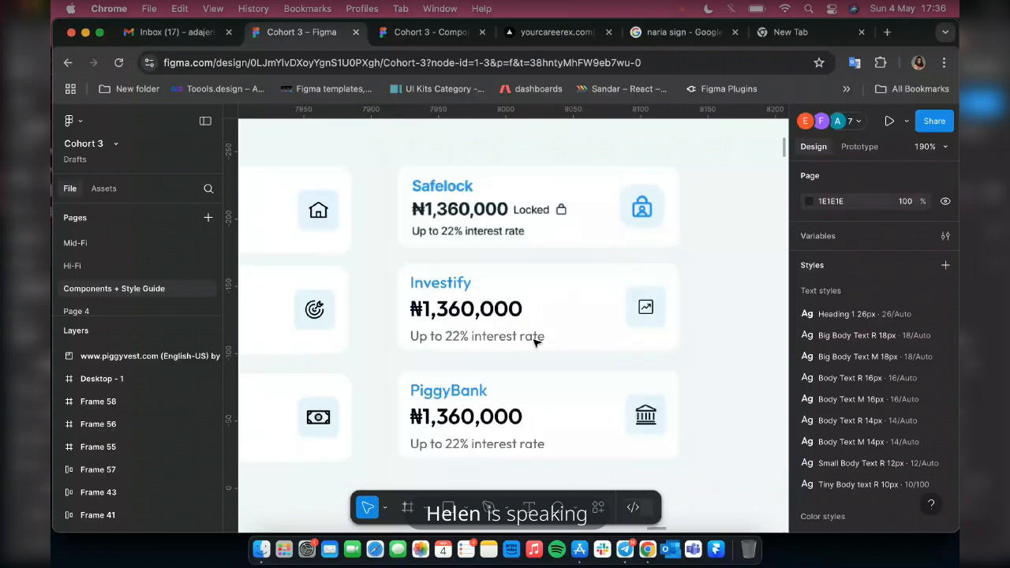
- Examine the heading and icon colours of the savings cards in the Piggyvest reference design
{"action": "scroll", "coordinate": [680, 350], "scroll_direction": "right", "scroll_amount": 10}
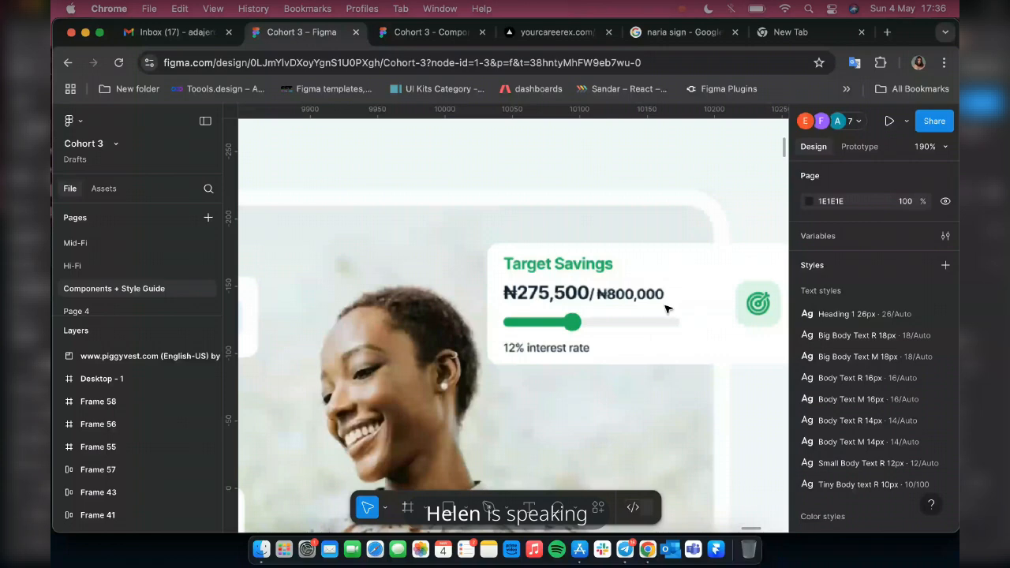
{"action": "scroll", "coordinate": [598, 400], "scroll_direction": "down", "scroll_amount": 6}
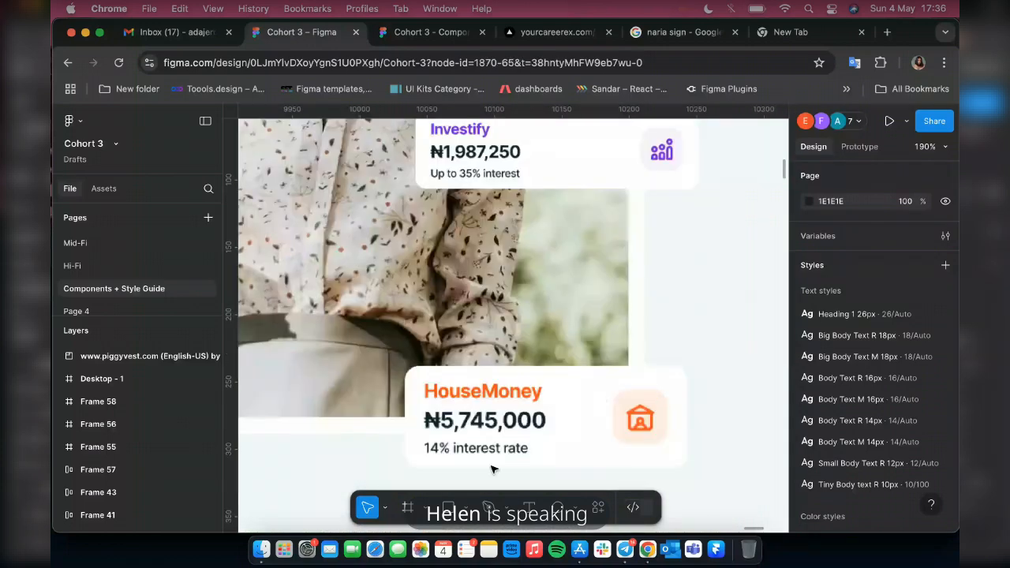
{"action": "left_click", "coordinate": [594, 334]}
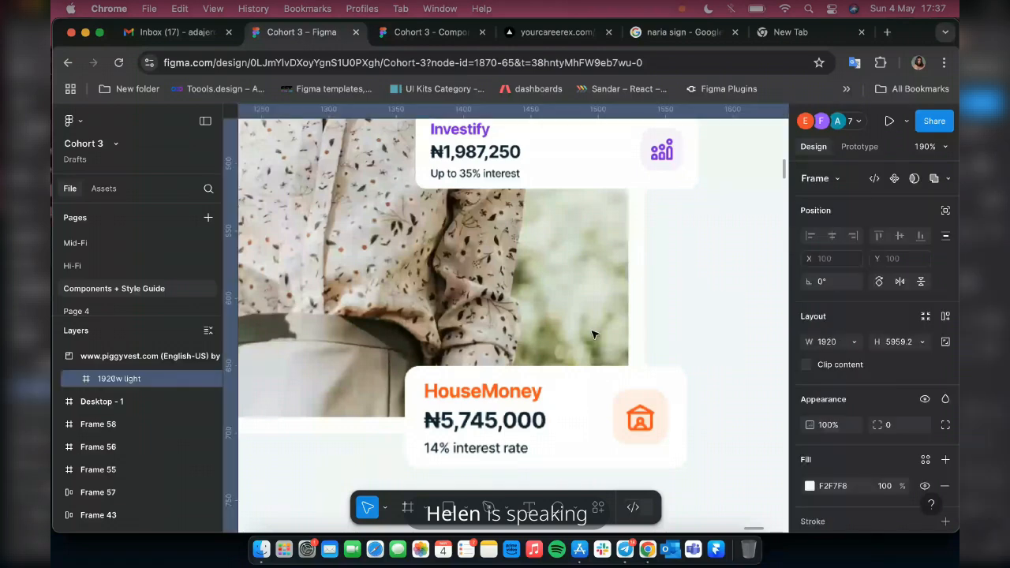
{"action": "scroll", "coordinate": [593, 327], "scroll_direction": "up", "scroll_amount": 1}
{"action": "double_click", "coordinate": [593, 327]}
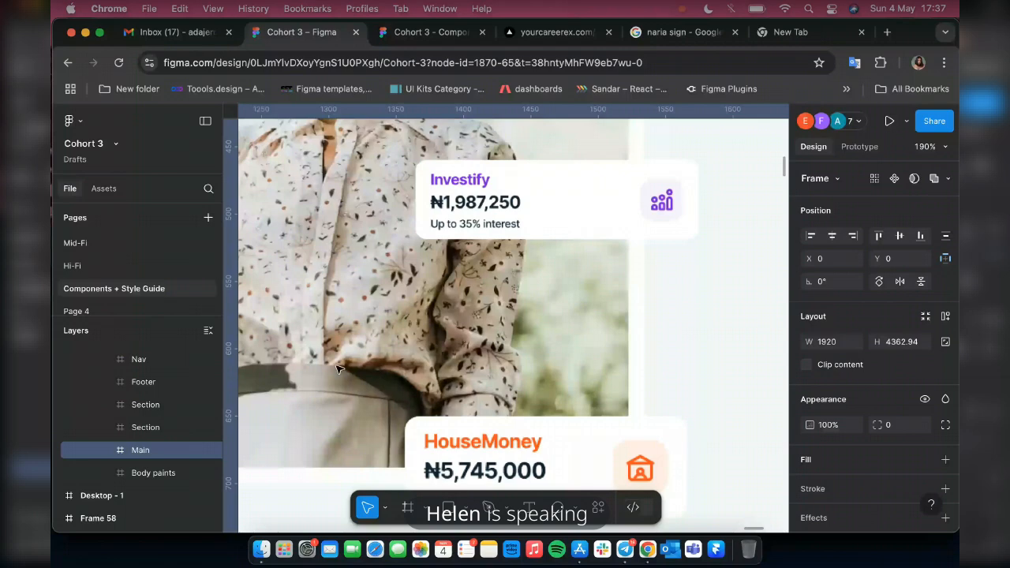
{"action": "scroll", "coordinate": [328, 379], "scroll_direction": "up", "scroll_amount": 5}
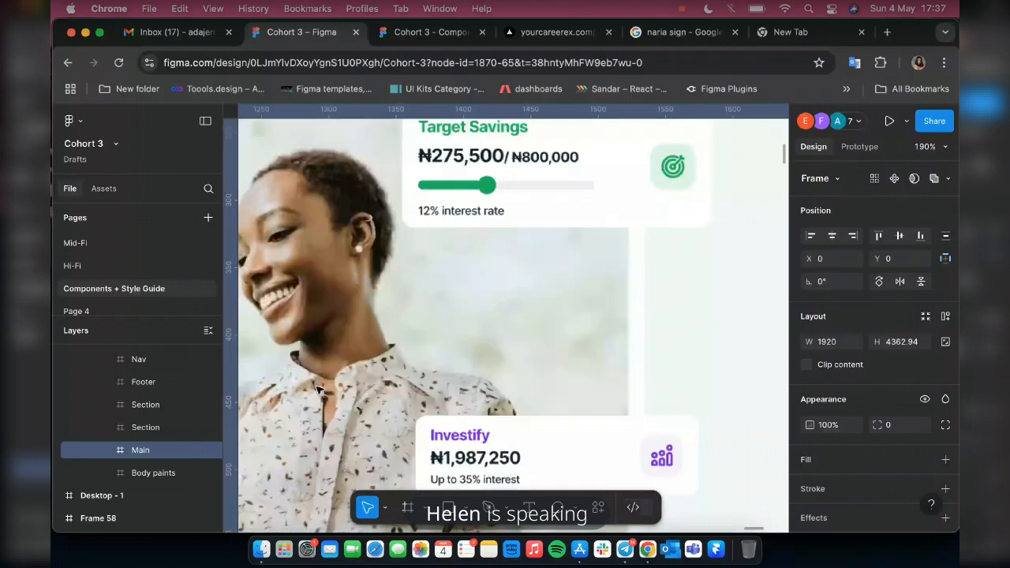
{"action": "scroll", "coordinate": [320, 389], "scroll_direction": "left", "scroll_amount": 6}
{"action": "scroll", "coordinate": [353, 421], "scroll_direction": "left", "scroll_amount": 3}
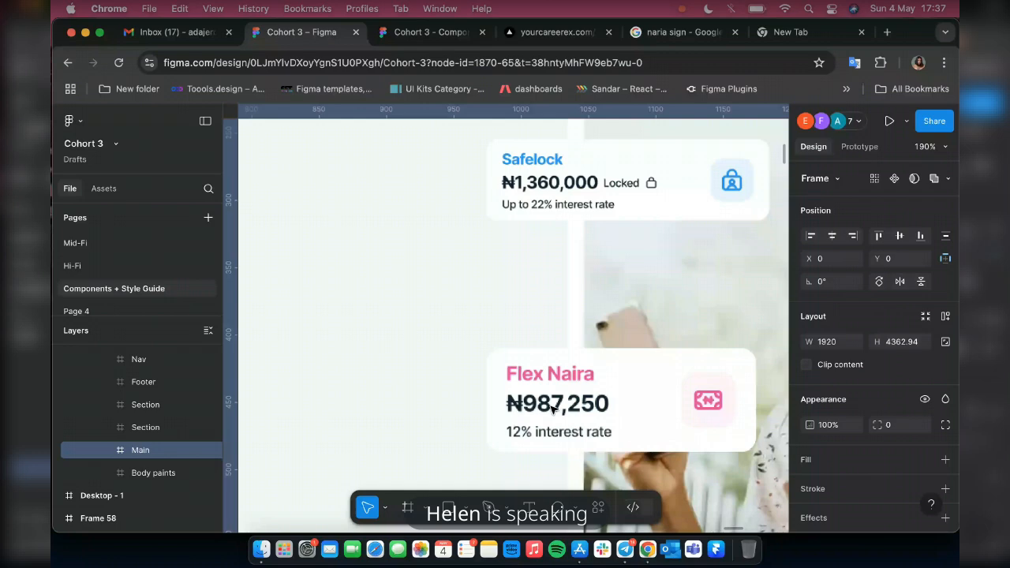
- Recolour the House Money card's heading to orange FF6E14 and copy that hex value
{"action": "scroll", "coordinate": [555, 409], "scroll_direction": "down", "scroll_amount": 10}
{"action": "scroll", "coordinate": [350, 400], "scroll_direction": "up", "scroll_amount": 3}
{"action": "scroll", "coordinate": [474, 410], "scroll_direction": "up", "scroll_amount": 3}
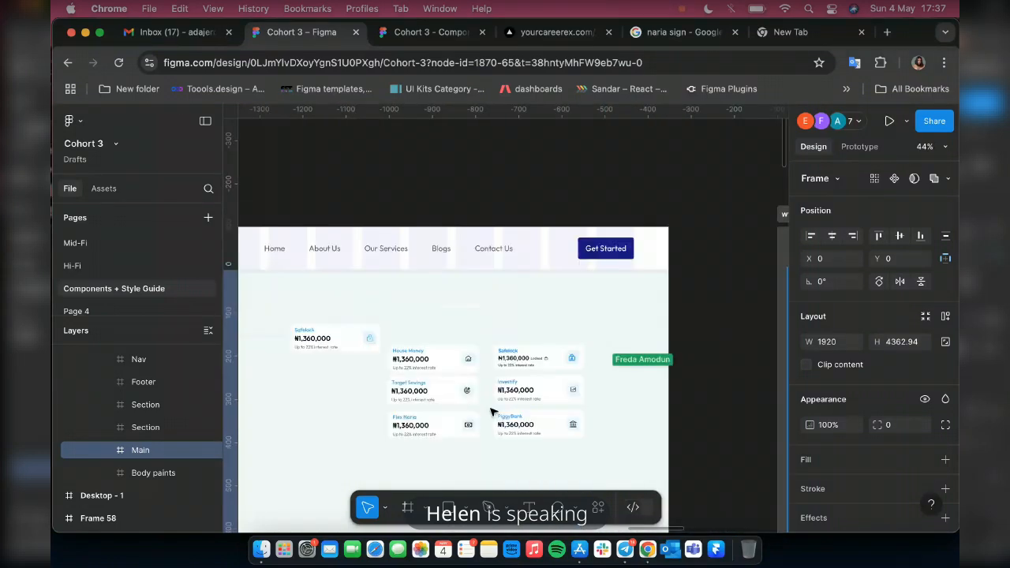
{"action": "scroll", "coordinate": [492, 412], "scroll_direction": "up", "scroll_amount": 3}
{"action": "scroll", "coordinate": [489, 411], "scroll_direction": "up", "scroll_amount": 2}
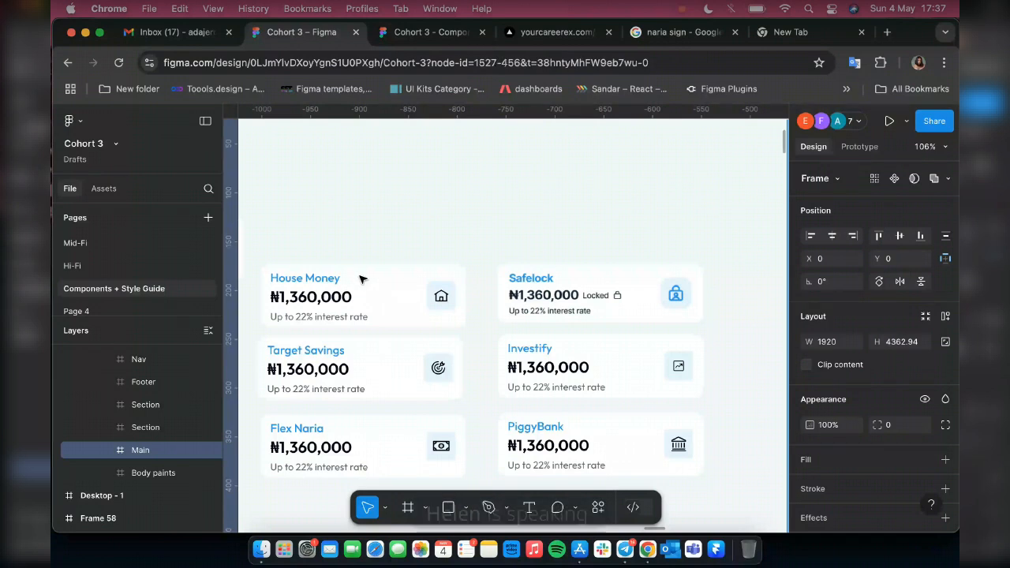
{"action": "left_click", "coordinate": [440, 290]}
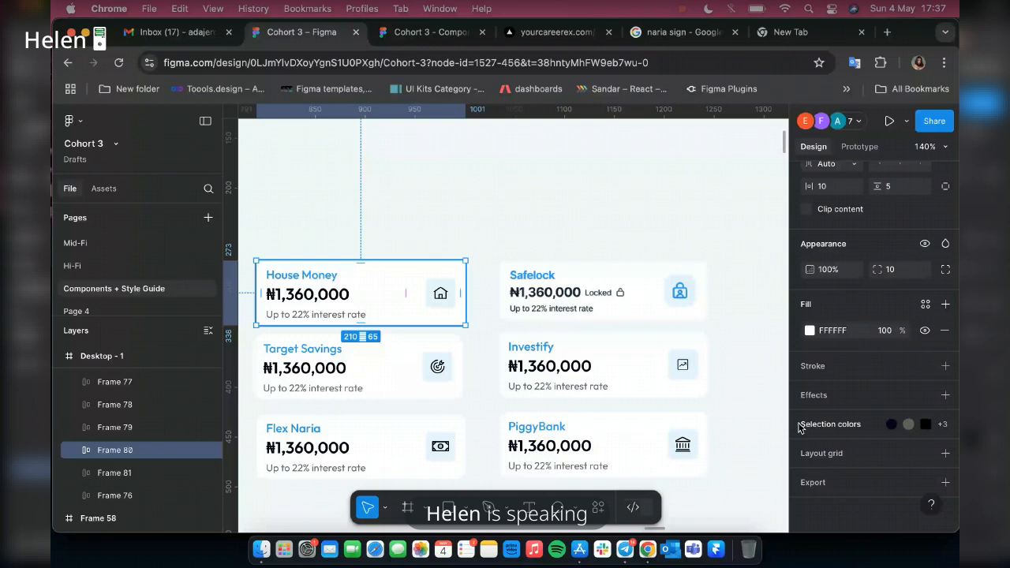
{"action": "double_click", "coordinate": [325, 294]}
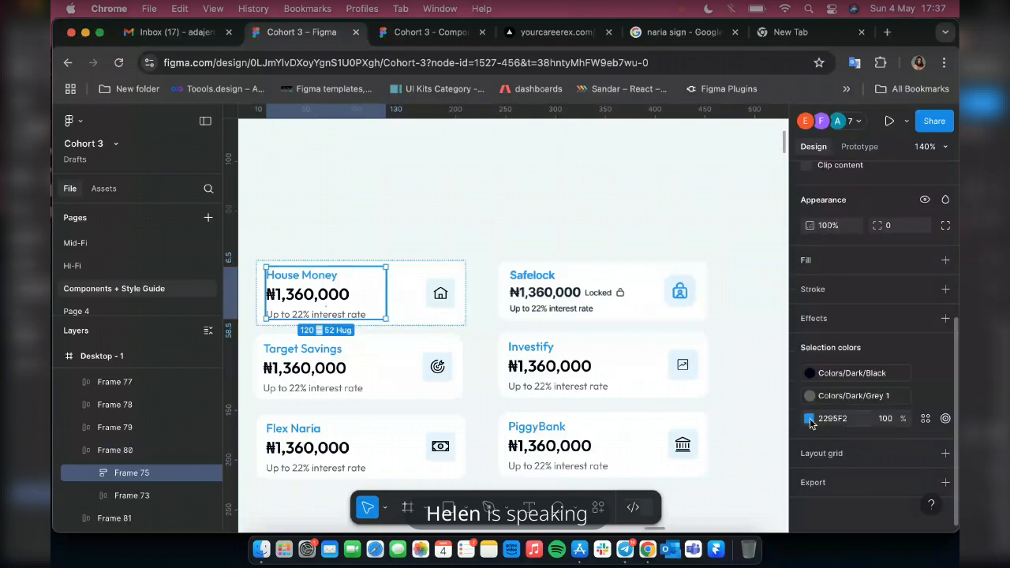
{"action": "left_click", "coordinate": [809, 420]}
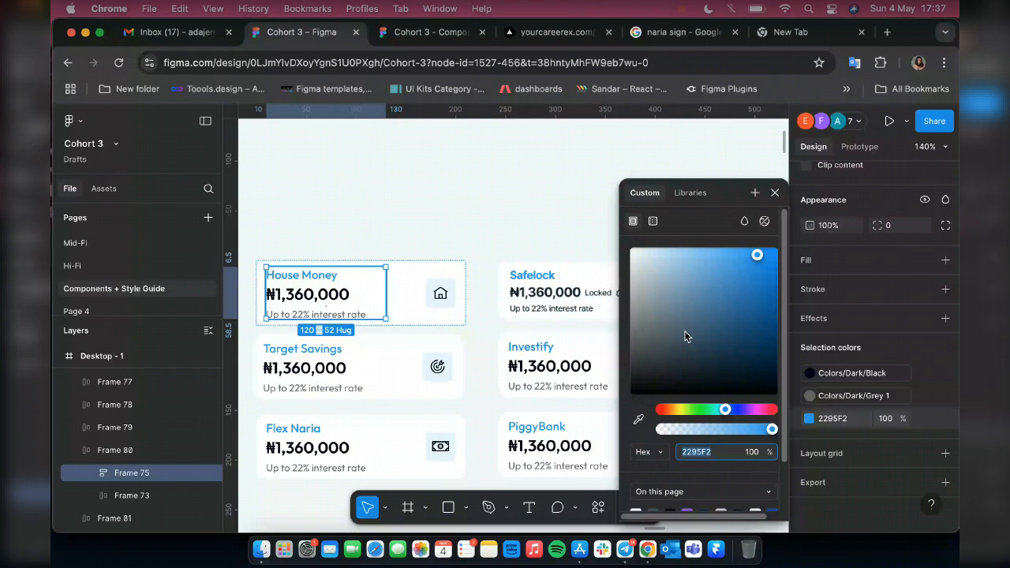
{"action": "type", "text": "F27222"}
{"action": "key", "text": "Return"}
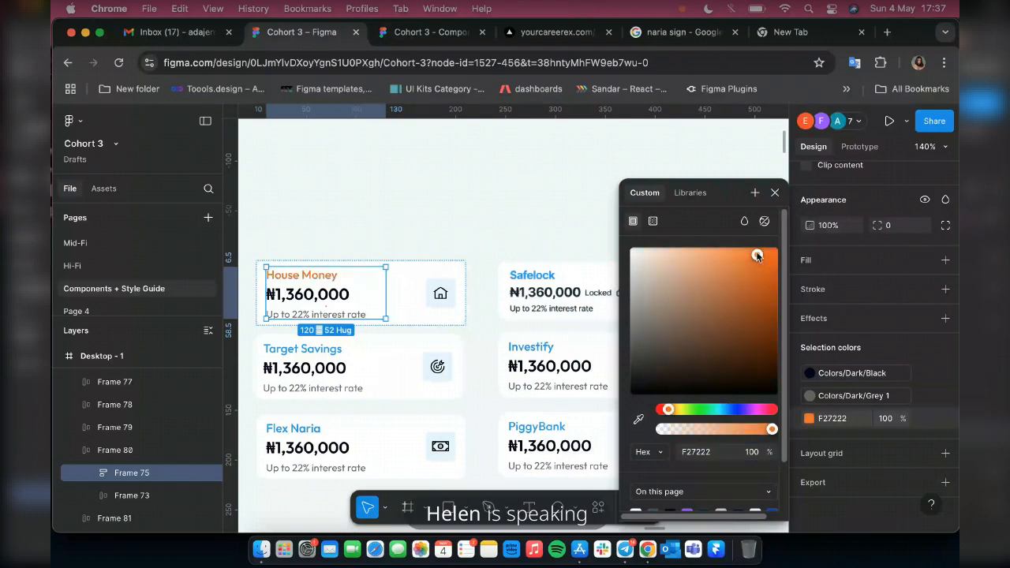
{"action": "left_click_drag", "start_coordinate": [756, 255], "coordinate": [765, 247]}
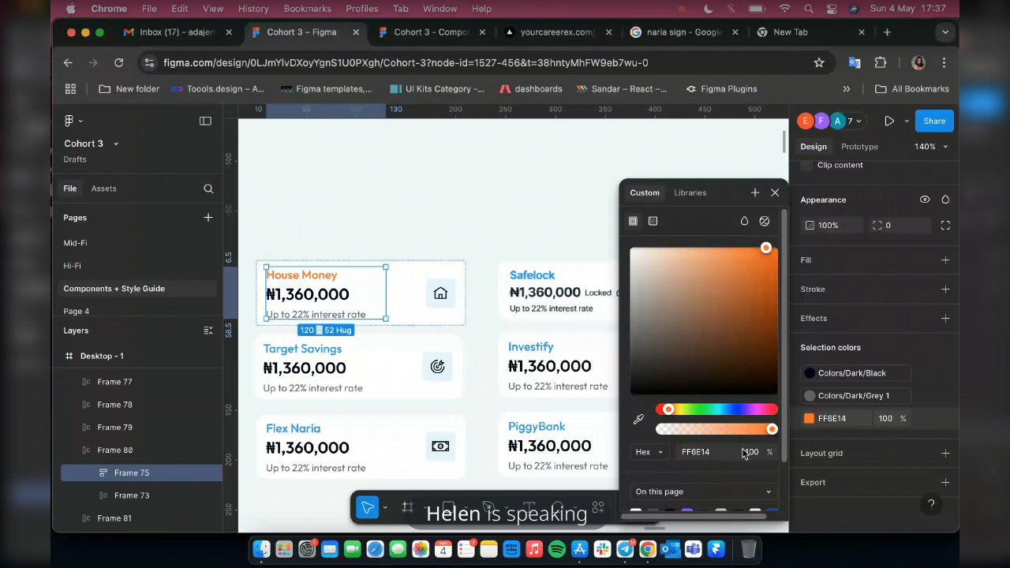
{"action": "left_click", "coordinate": [835, 419]}
{"action": "key", "text": "super+c"}
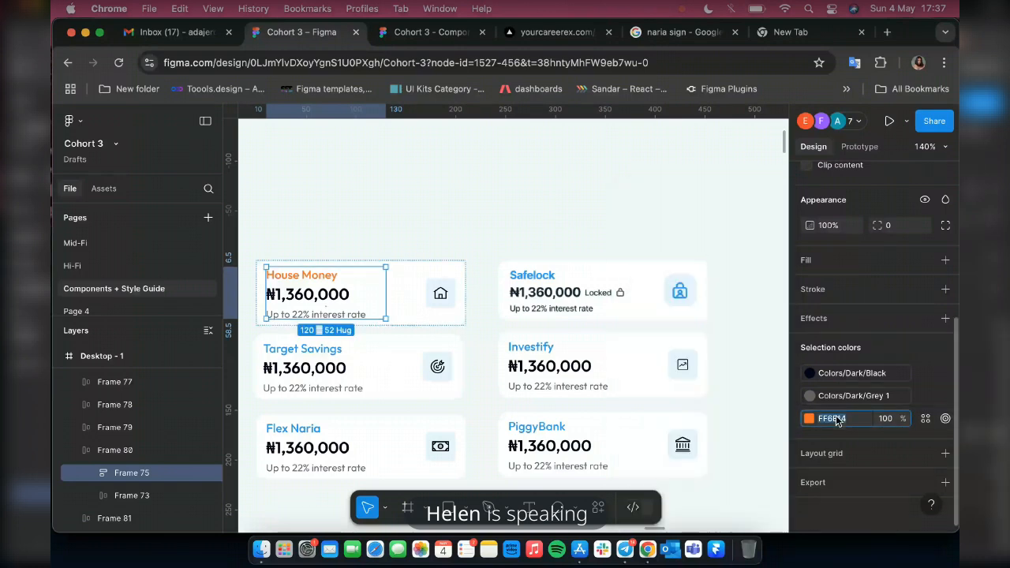
- Set the fill of the House Money card's icon frame to FF6E14 at 30% opacity
{"action": "left_click", "coordinate": [436, 295]}
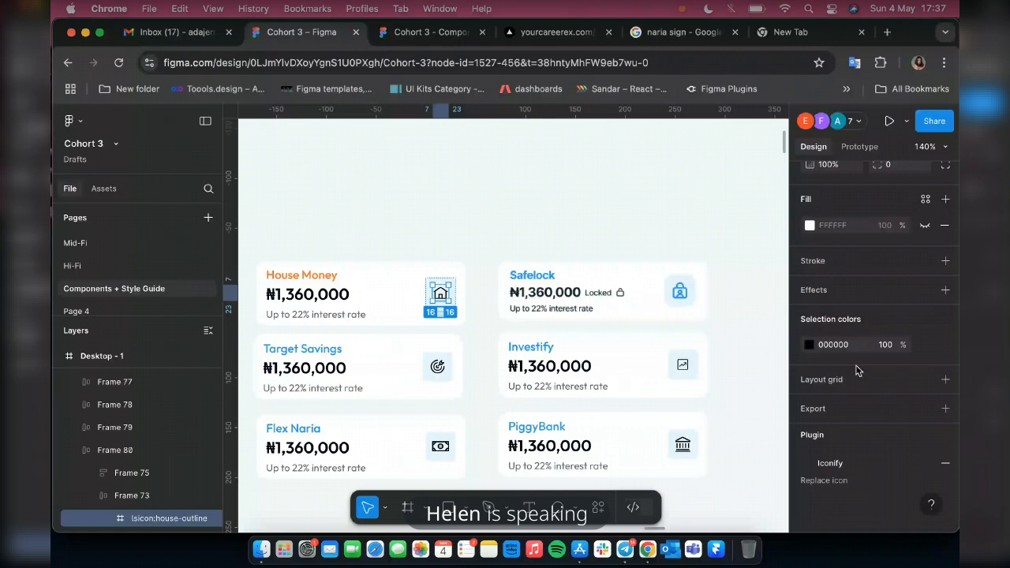
{"action": "key", "text": "shift+Return"}
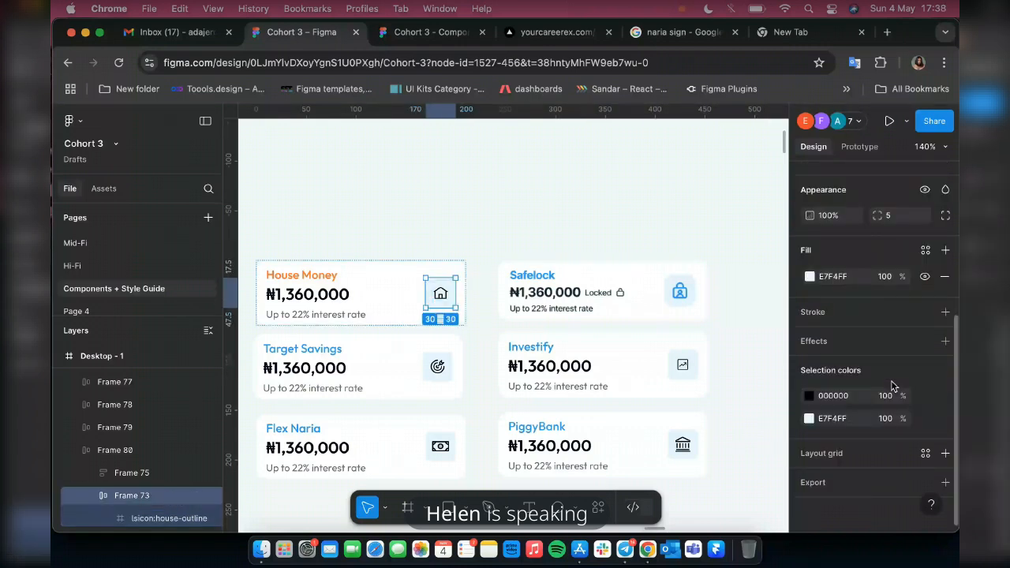
{"action": "left_click", "coordinate": [886, 420]}
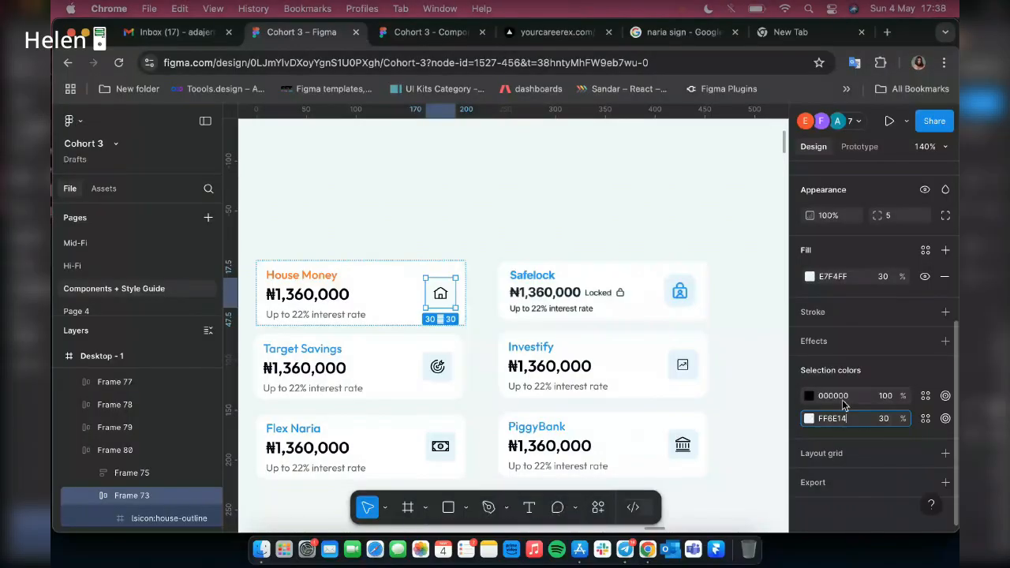
{"action": "left_click", "coordinate": [843, 400]}
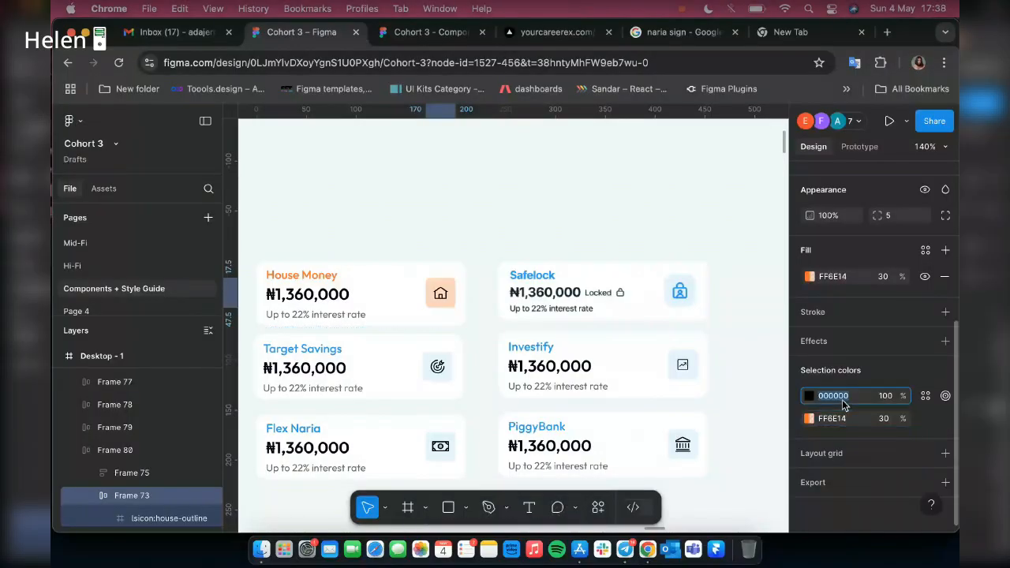
- Colour the House Money card's house icon FF6E14 and set its icon frame's fill to 10% opacity
{"action": "key", "text": "super+v"}
{"action": "key", "text": "Return"}
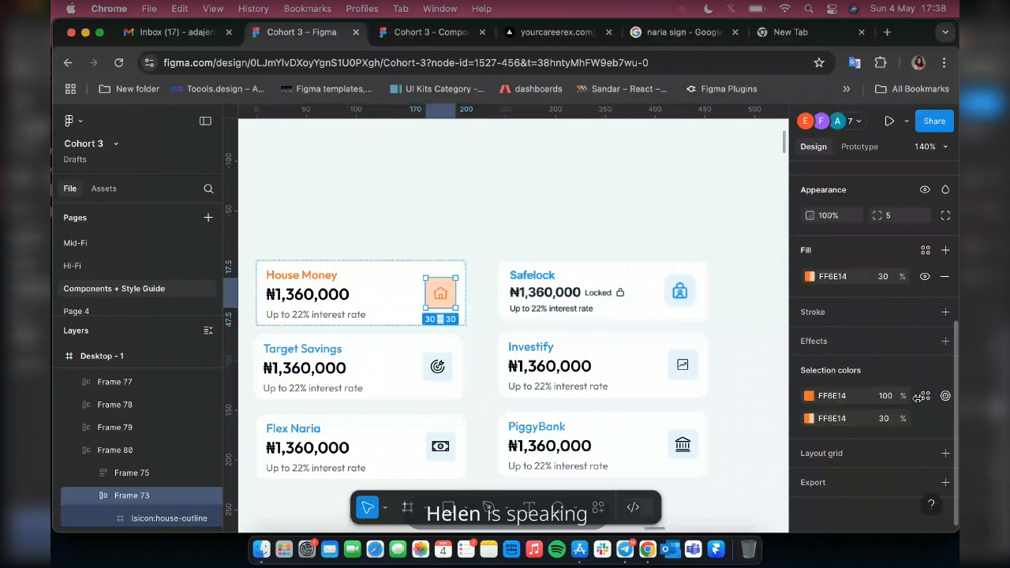
{"action": "left_click", "coordinate": [884, 418]}
{"action": "type", "text": "10"}
{"action": "key", "text": "Return"}
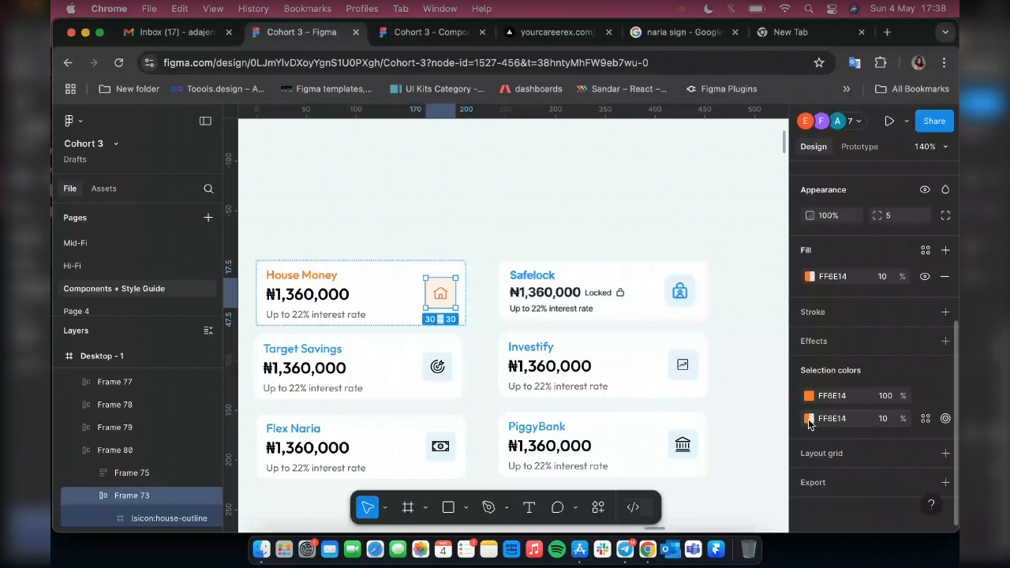
- Replace the House Money icon frame's translucent fill with the solid tint FFF0E7 sampled from the frame itself
{"action": "left_click", "coordinate": [808, 419]}
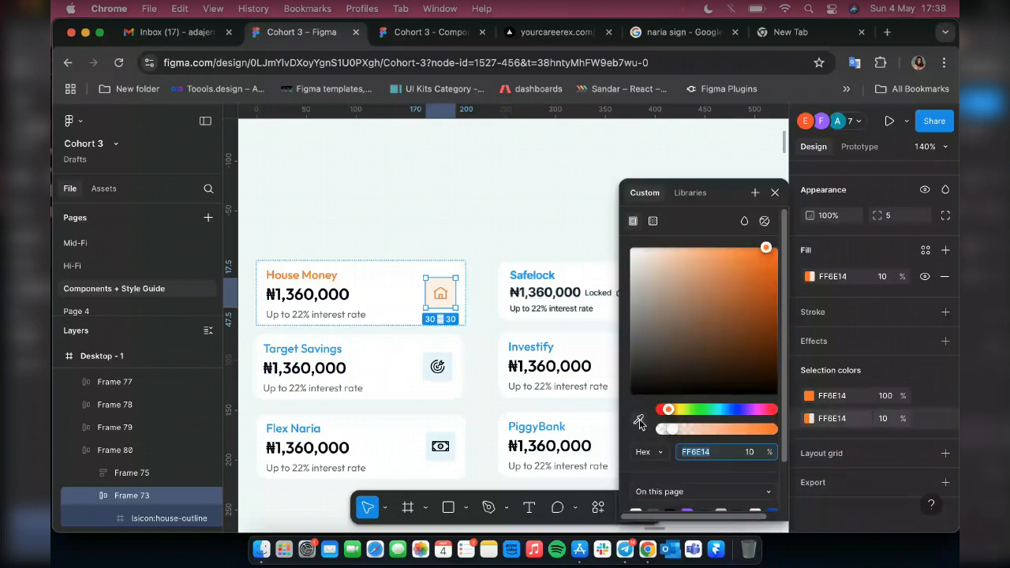
{"action": "left_click", "coordinate": [639, 422]}
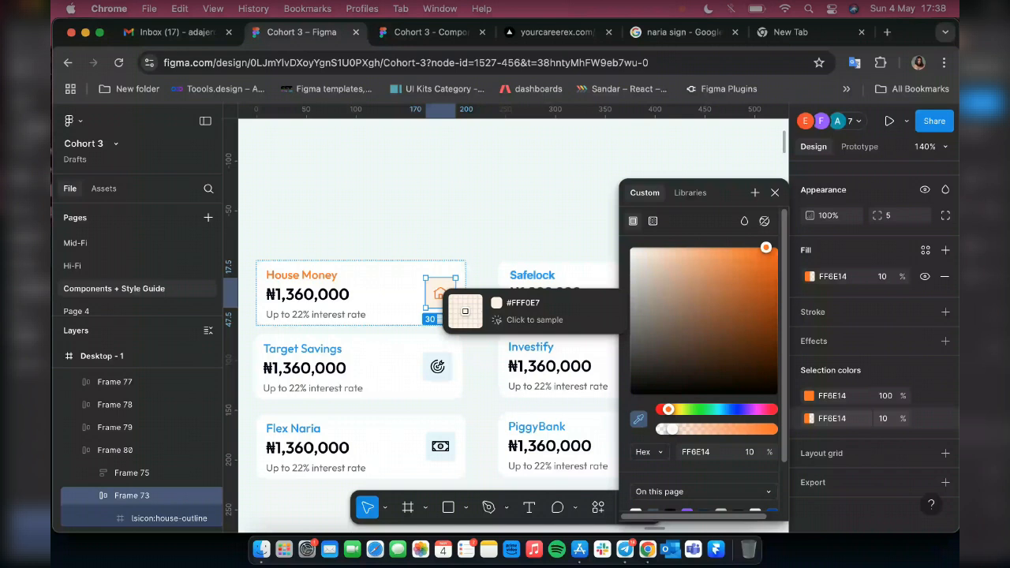
{"action": "left_click", "coordinate": [465, 312]}
- Recolour the Target Savings card's blue heading to green 0CAC4F
{"action": "left_click", "coordinate": [324, 362]}
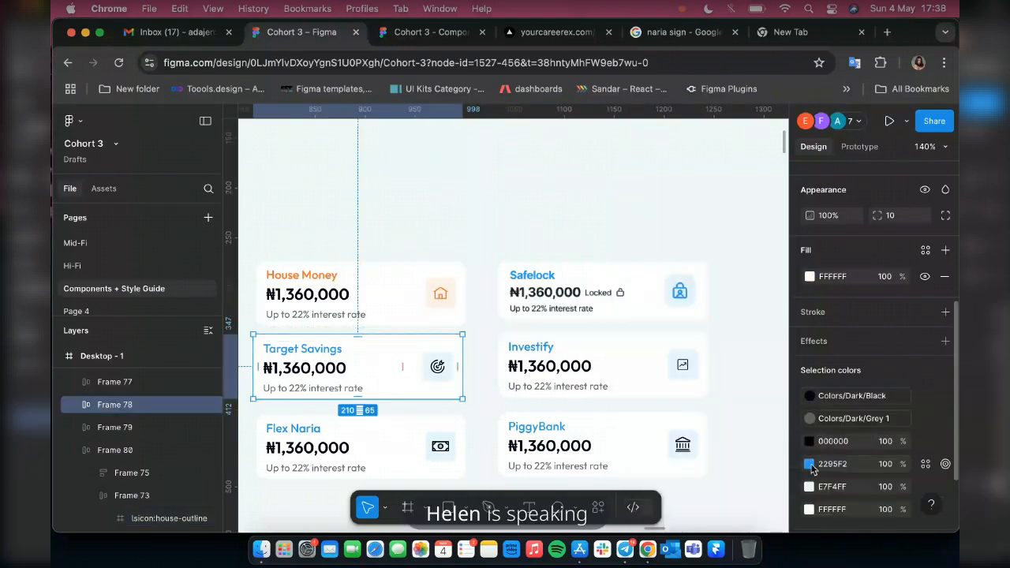
{"action": "left_click", "coordinate": [809, 464]}
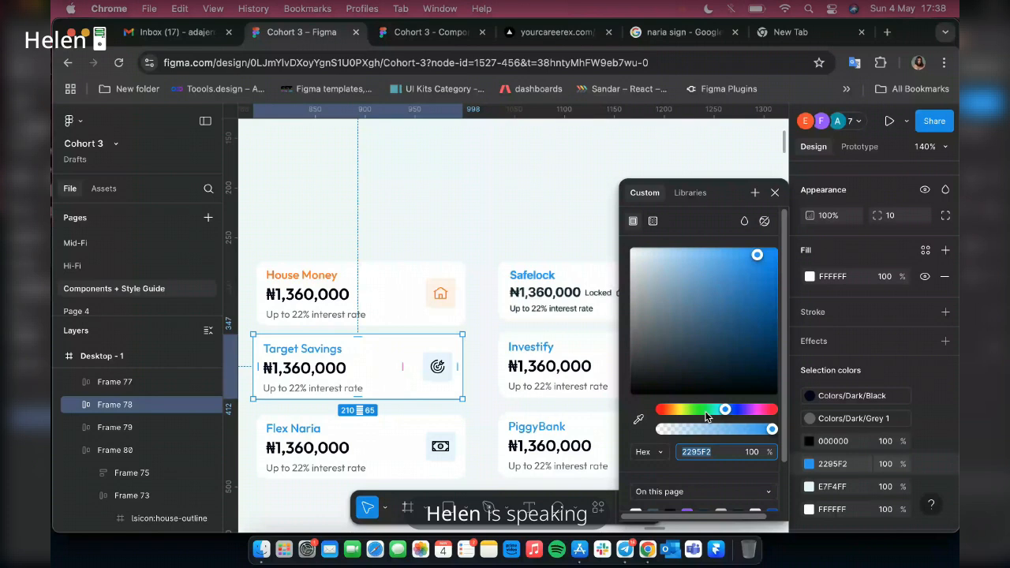
{"action": "left_click", "coordinate": [706, 410]}
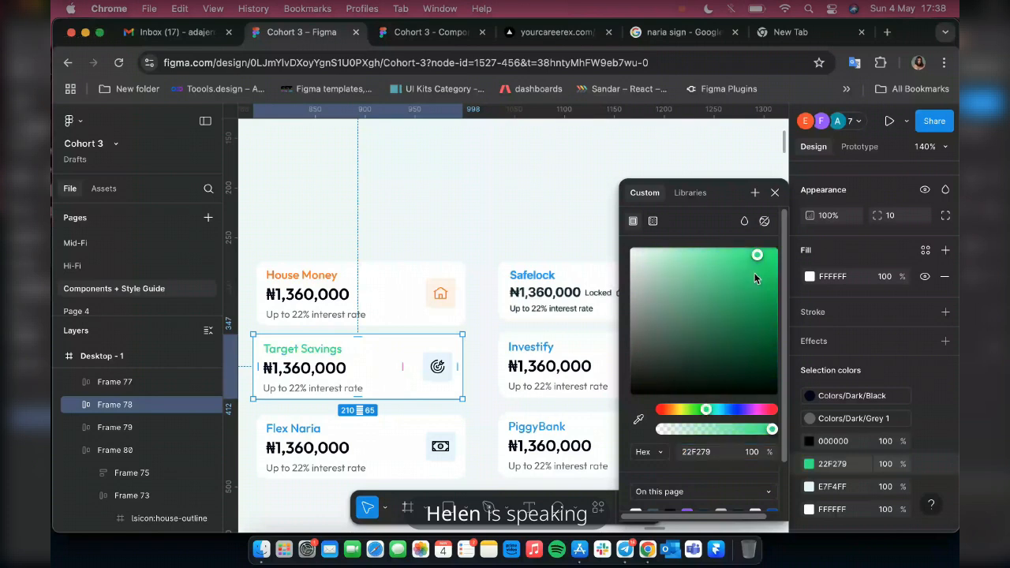
{"action": "left_click_drag", "start_coordinate": [754, 278], "coordinate": [770, 306]}
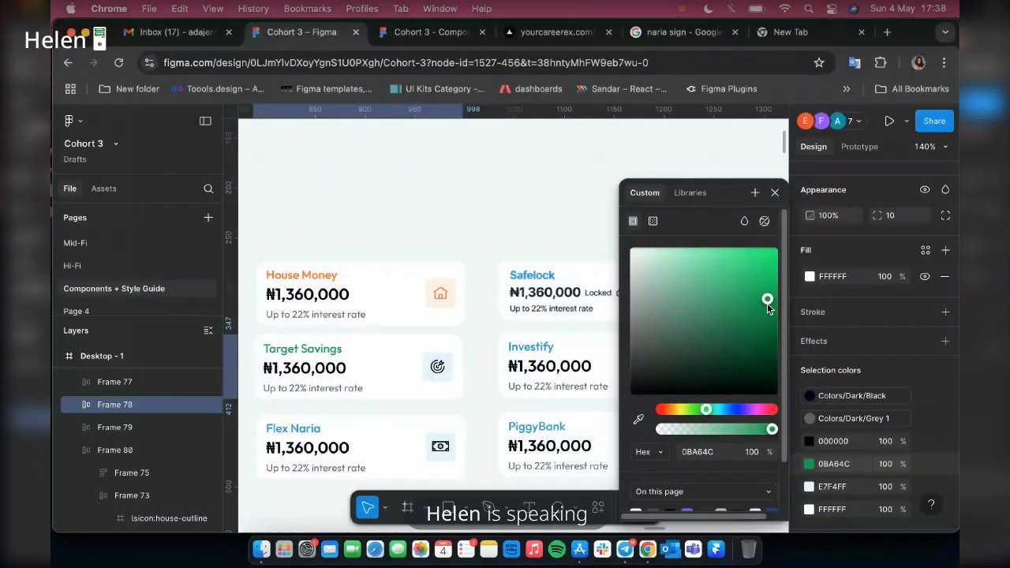
{"action": "left_click_drag", "start_coordinate": [767, 303], "coordinate": [767, 296]}
- Colour the Target Savings card's target icon 0CAC4F and set its icon frame's fill to 10% opacity
{"action": "scroll", "coordinate": [816, 430], "scroll_direction": "down", "scroll_amount": 2}
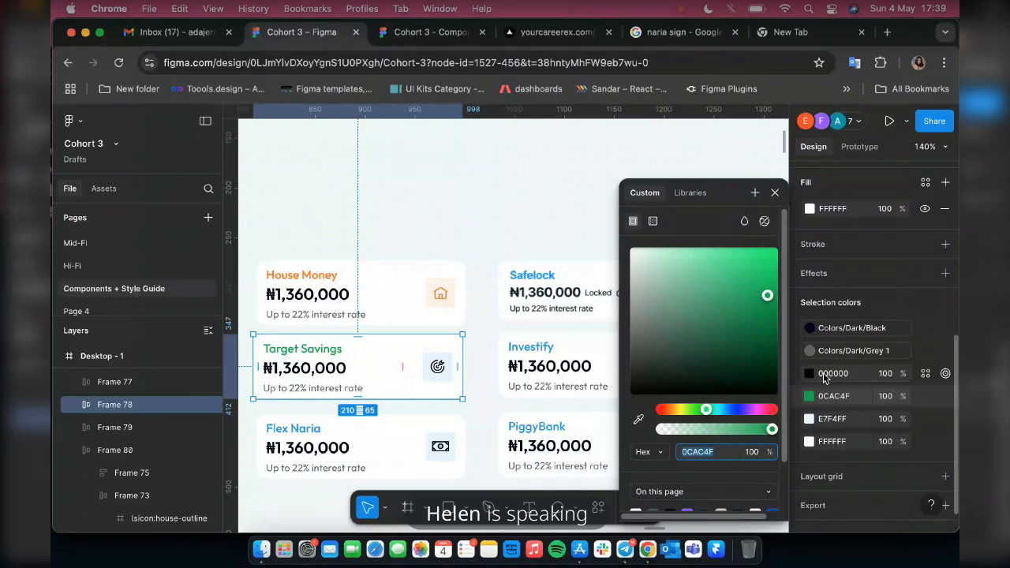
{"action": "left_click", "coordinate": [825, 375]}
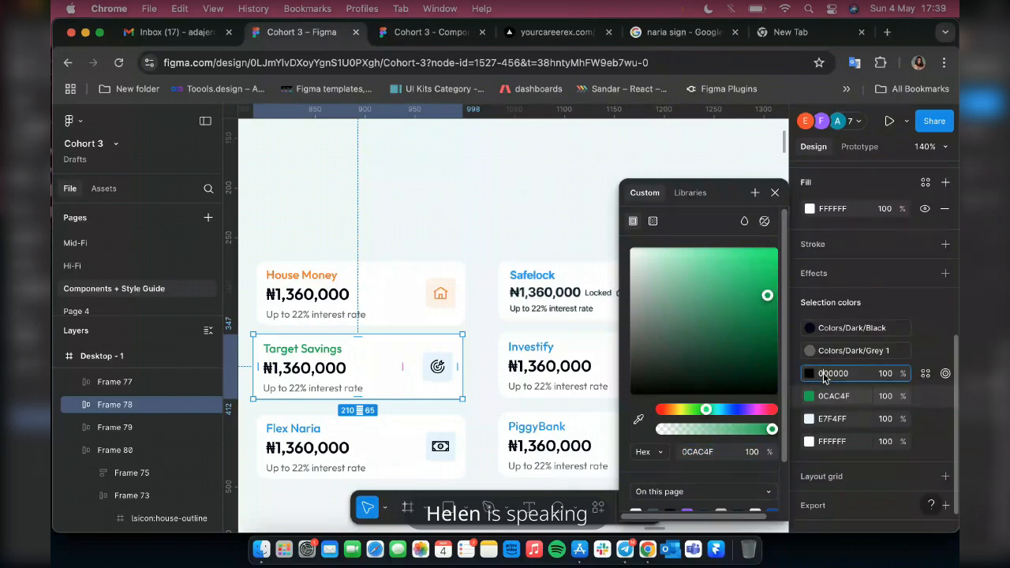
{"action": "type", "text": "0CAC4F"}
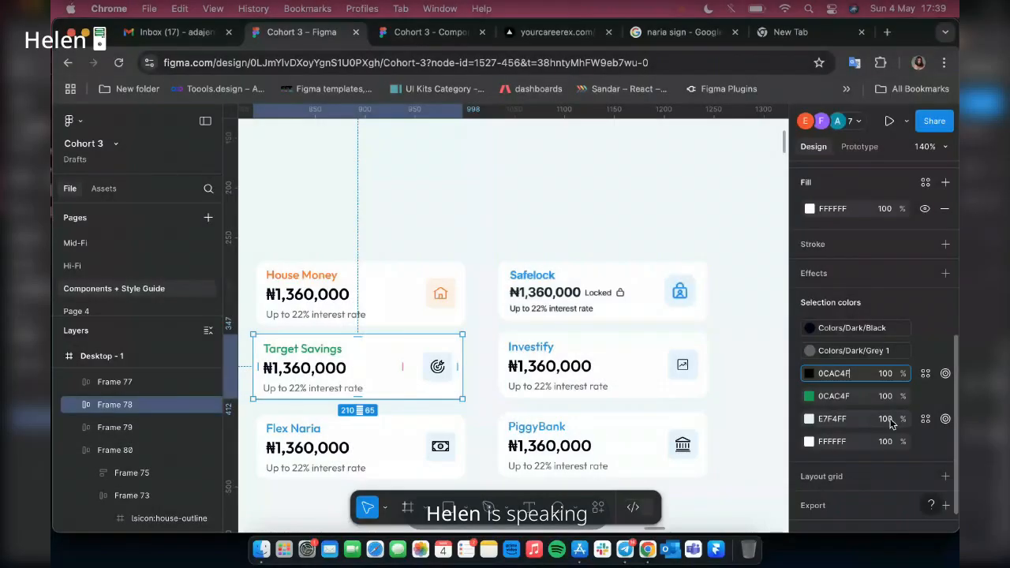
{"action": "left_click", "coordinate": [887, 419]}
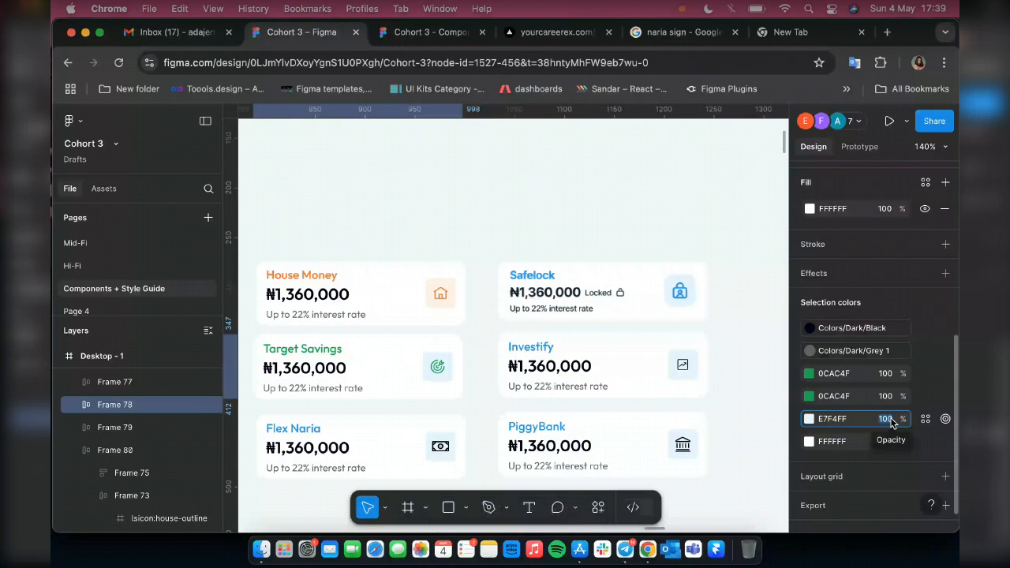
{"action": "type", "text": "1"}
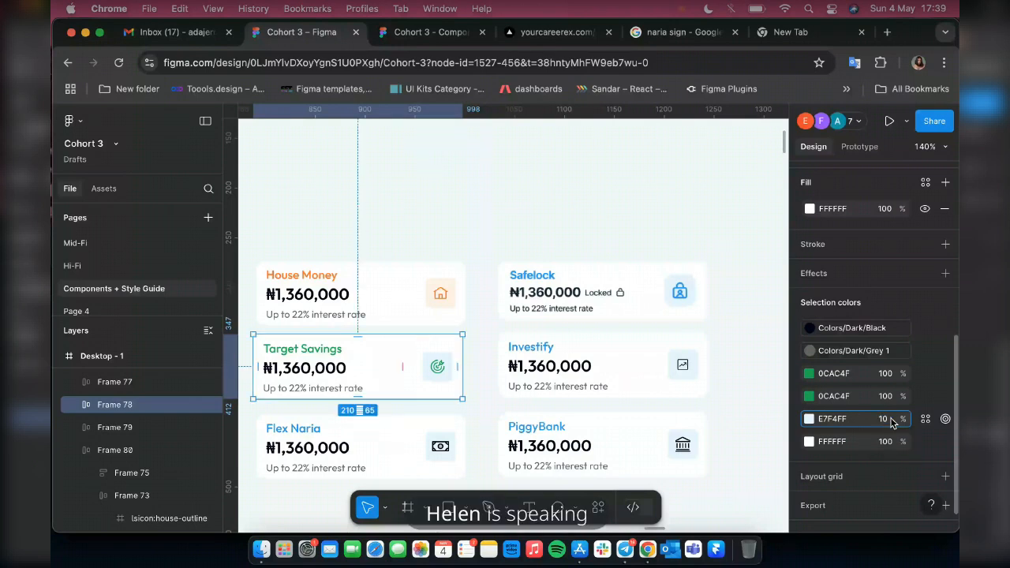
{"action": "key", "text": "Return"}
{"action": "key", "text": "Return"}
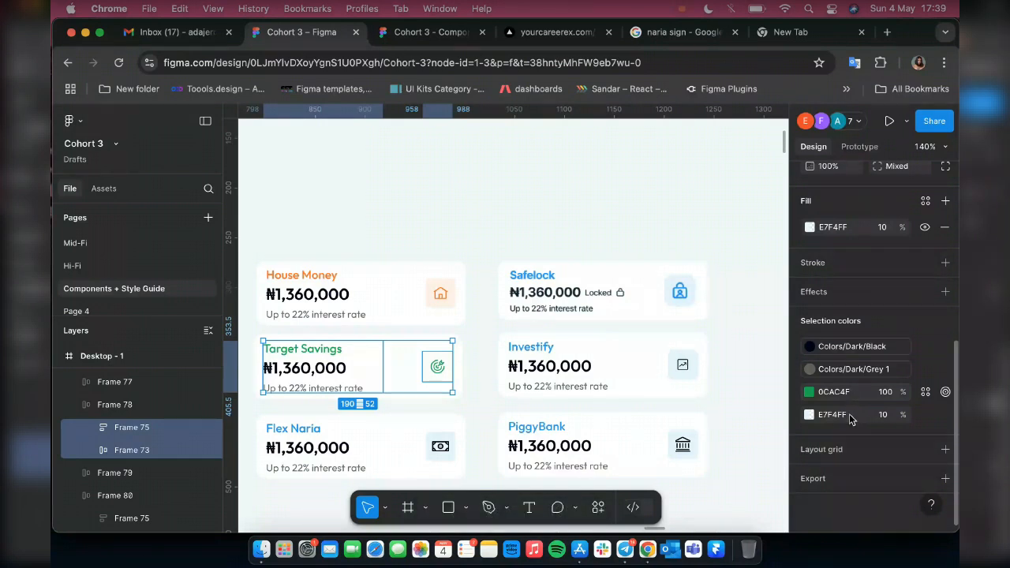
- Set the Target Savings icon frame's fill colour to 0CAC4F and replace it with the sampled solid tint E7F7ED
{"action": "key", "text": "ctrl+v"}
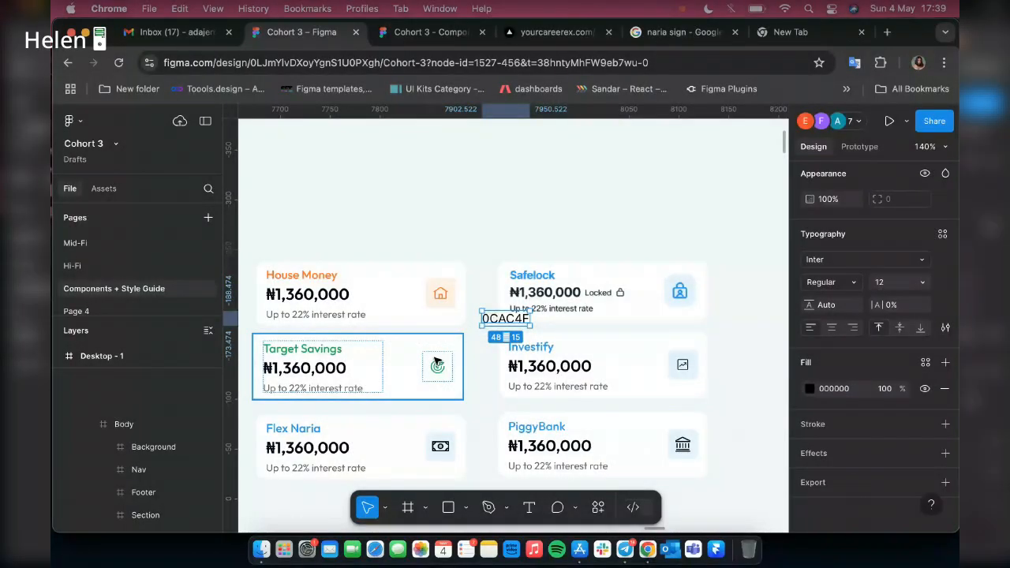
{"action": "double_click", "coordinate": [436, 361]}
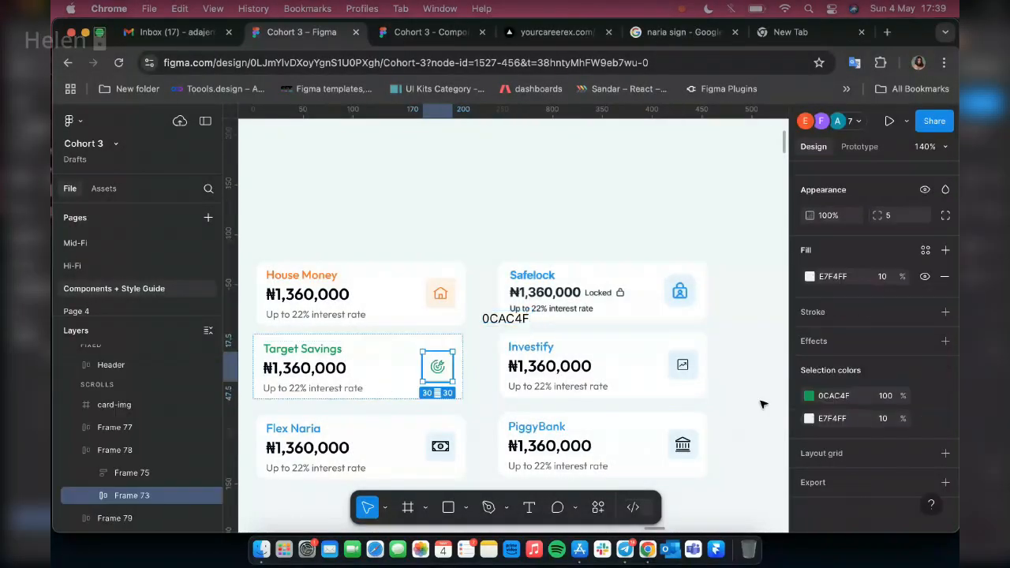
{"action": "left_click", "coordinate": [841, 426]}
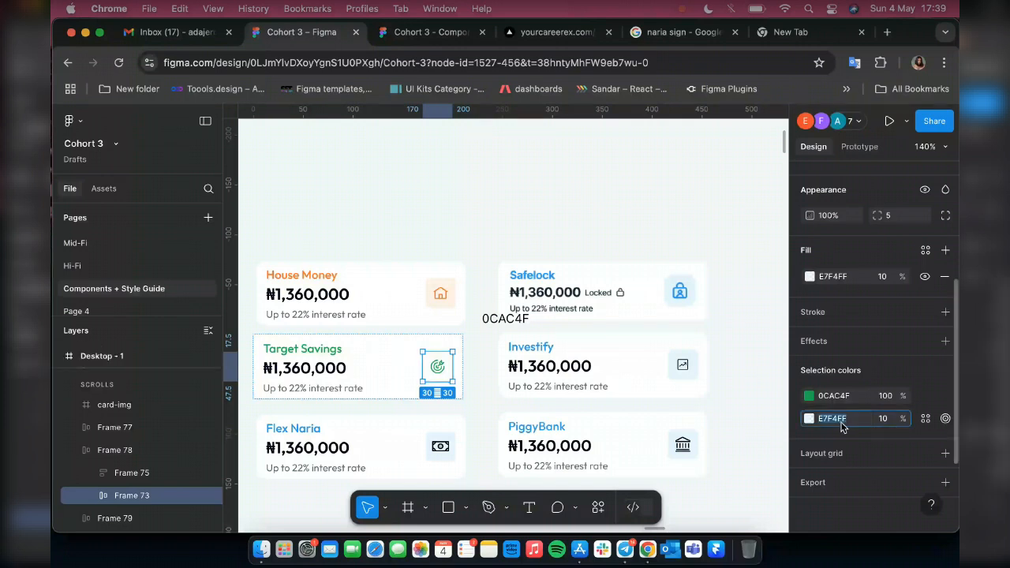
{"action": "type", "text": "0CAC4F"}
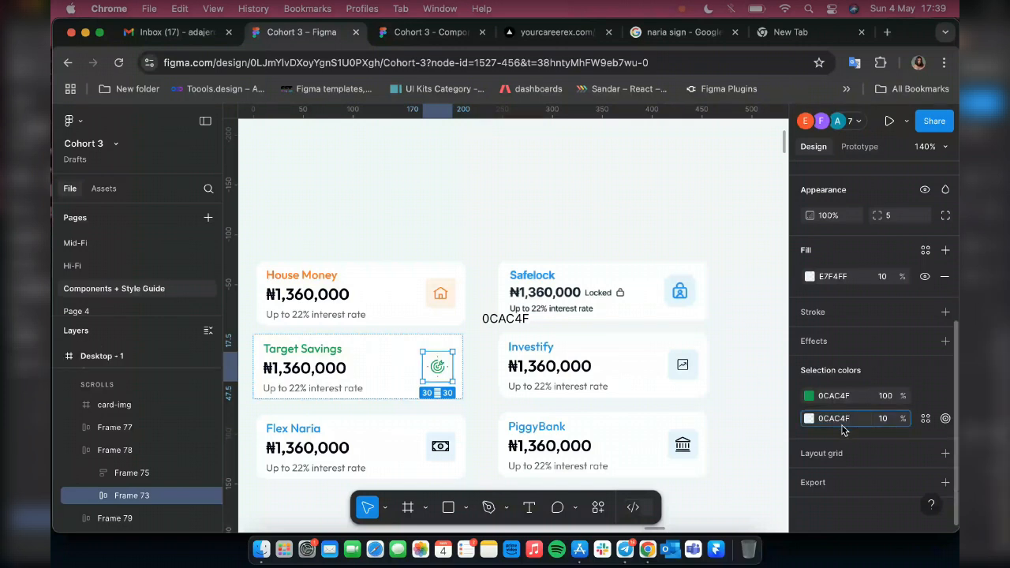
{"action": "key", "text": "Return"}
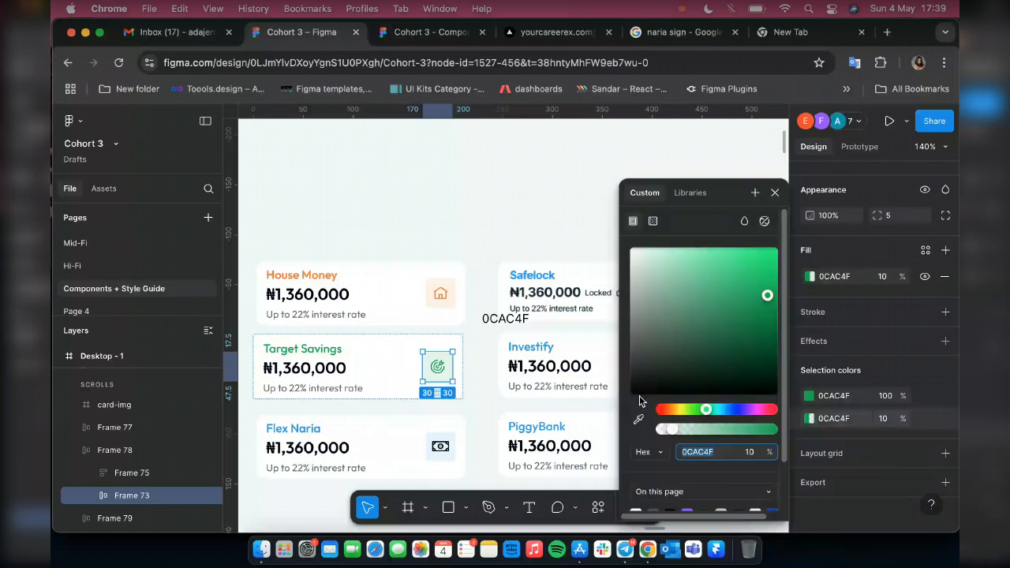
{"action": "left_click", "coordinate": [639, 419]}
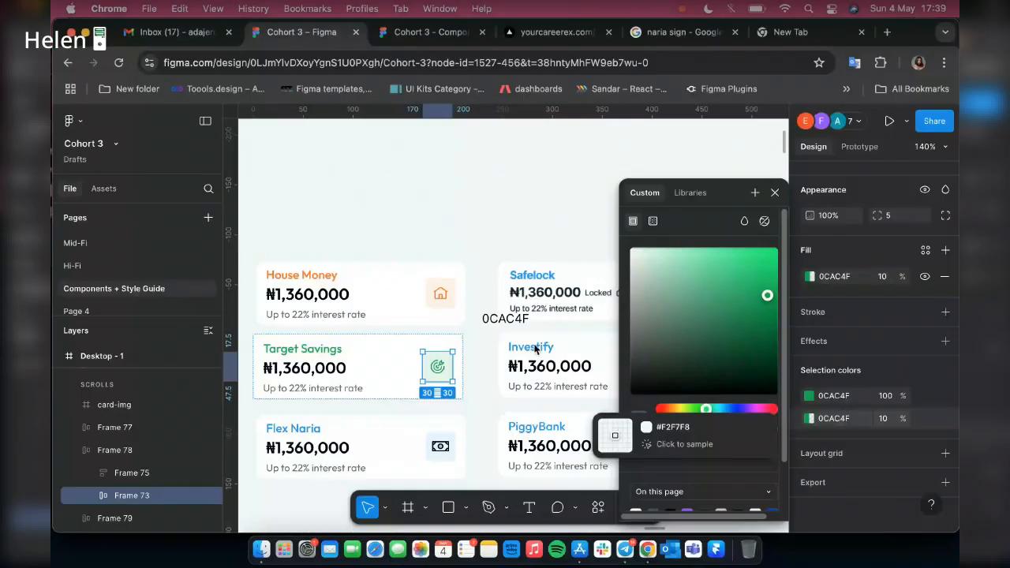
{"action": "left_click", "coordinate": [774, 193]}
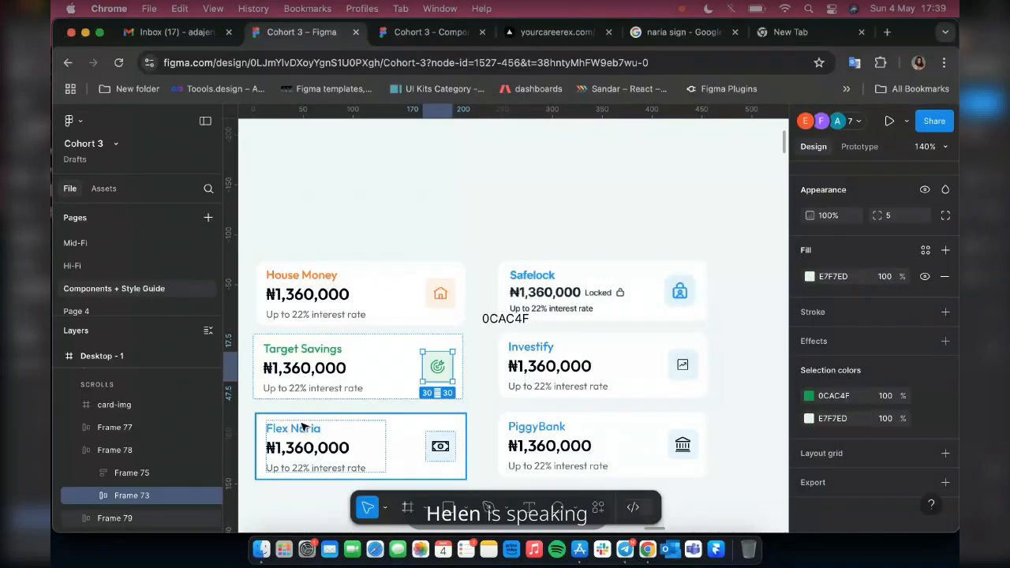
- Recolour the Flex Naria card's blue heading to pink EA1C97
{"action": "left_click", "coordinate": [455, 432]}
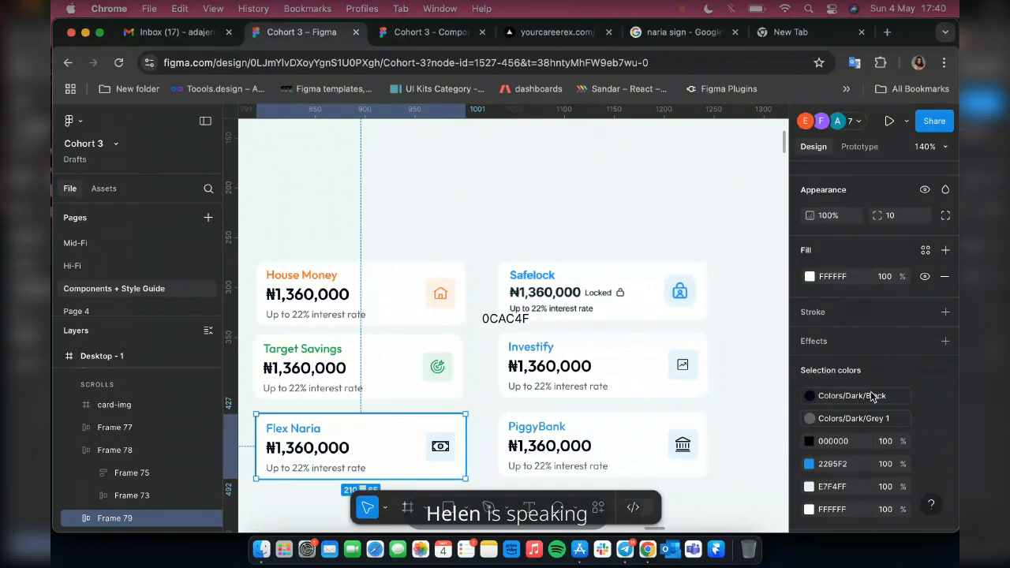
{"action": "scroll", "coordinate": [872, 396], "scroll_direction": "down", "scroll_amount": 2}
{"action": "left_click", "coordinate": [809, 388]}
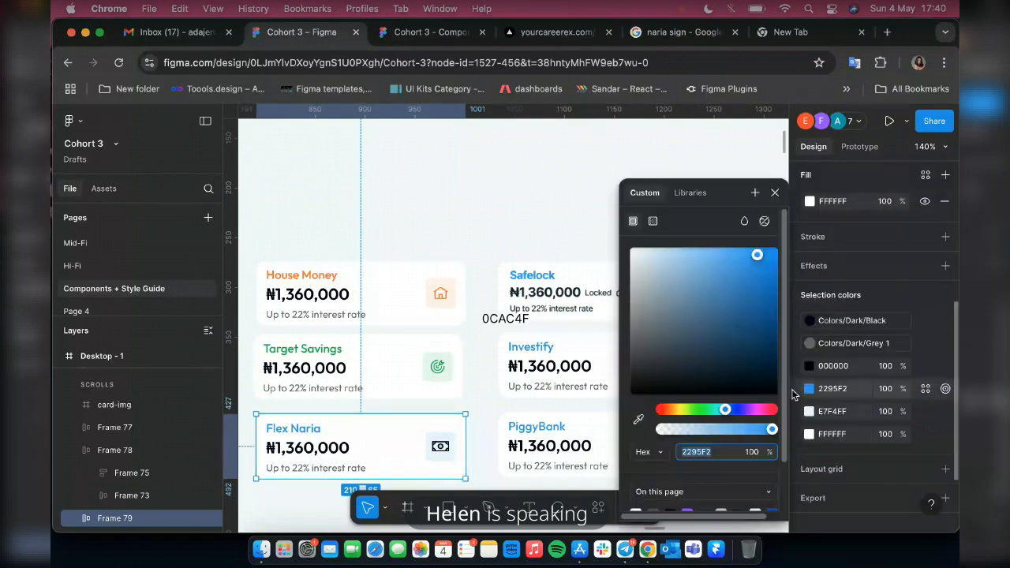
{"action": "left_click", "coordinate": [810, 320]}
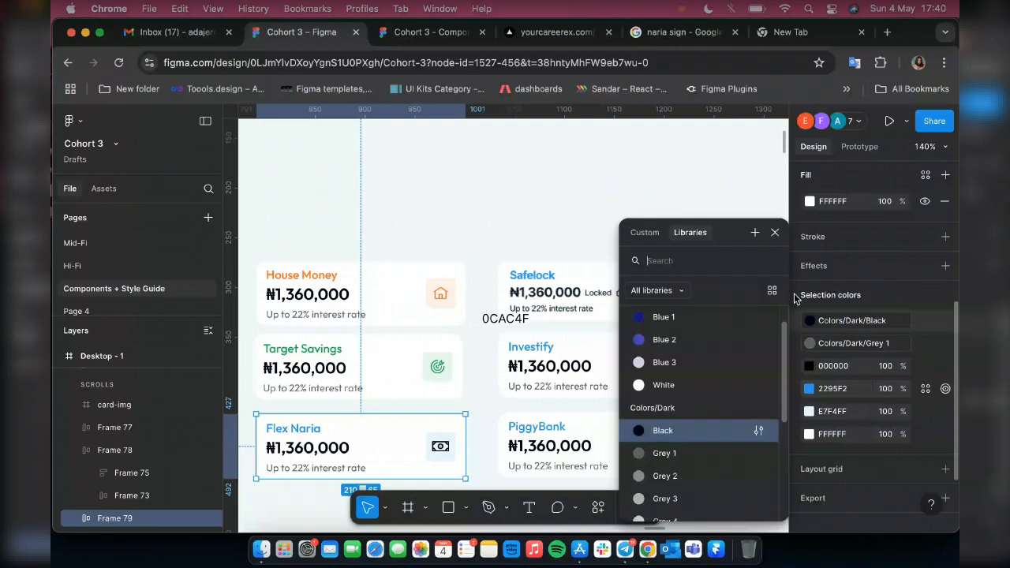
{"action": "left_click", "coordinate": [809, 389]}
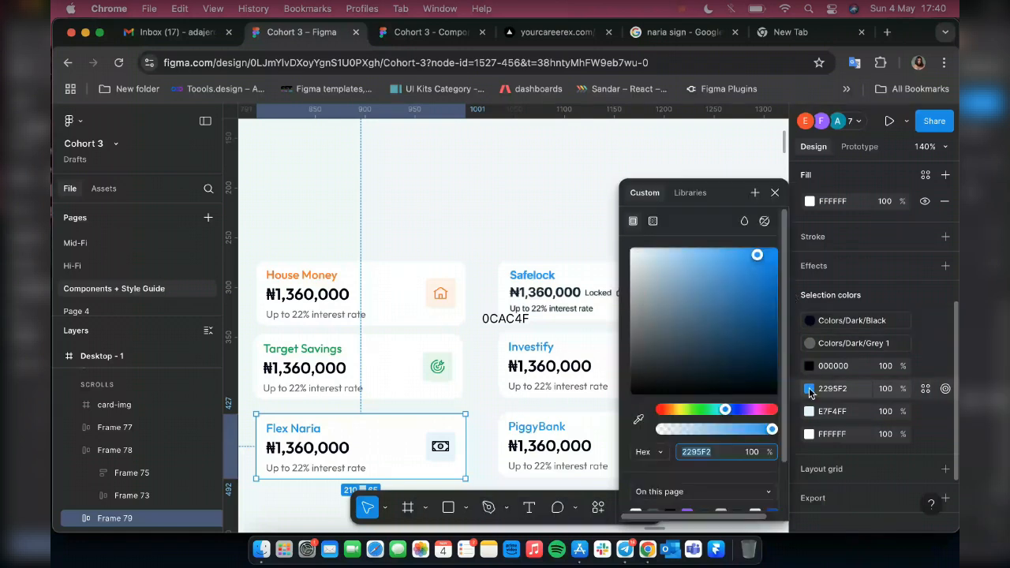
{"action": "left_click", "coordinate": [809, 390]}
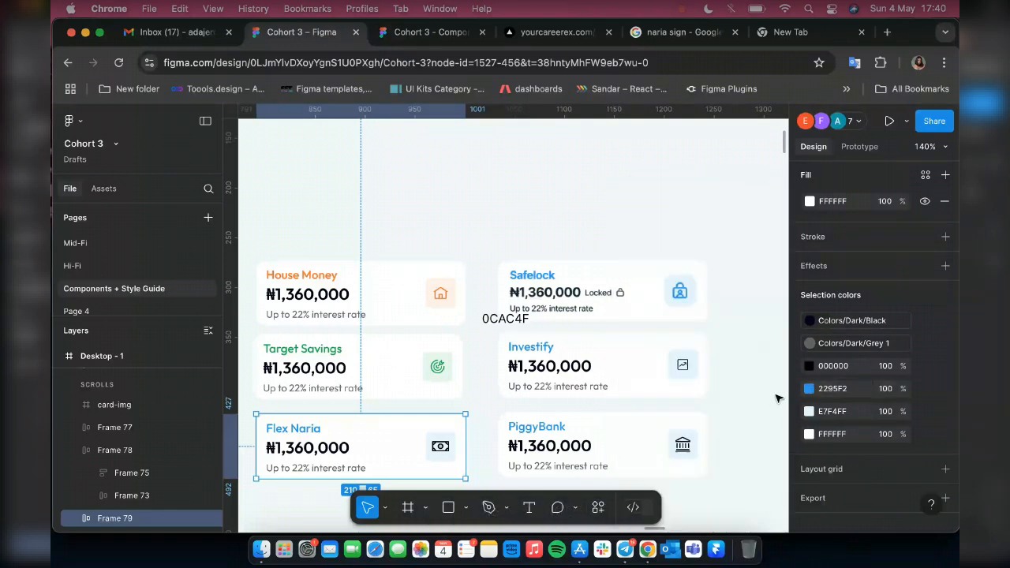
{"action": "left_click", "coordinate": [808, 389]}
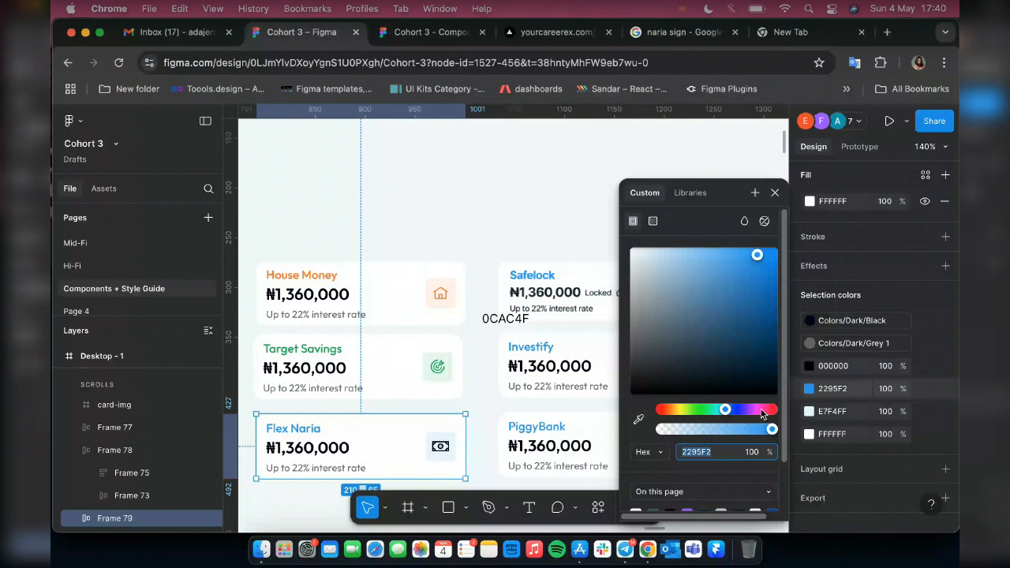
{"action": "left_click", "coordinate": [762, 411]}
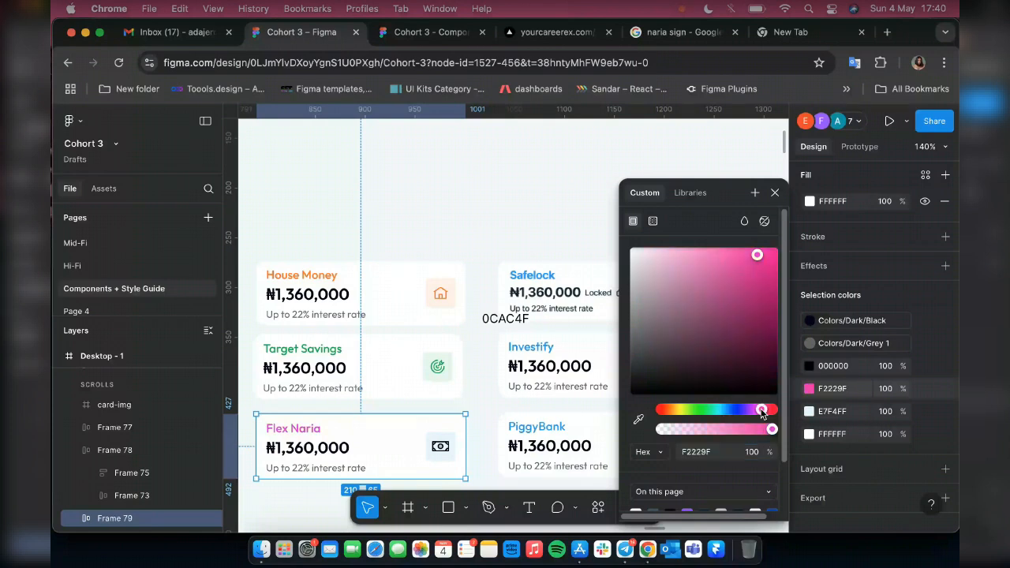
{"action": "left_click", "coordinate": [757, 252]}
{"action": "left_click", "coordinate": [759, 270]}
{"action": "left_click", "coordinate": [760, 266]}
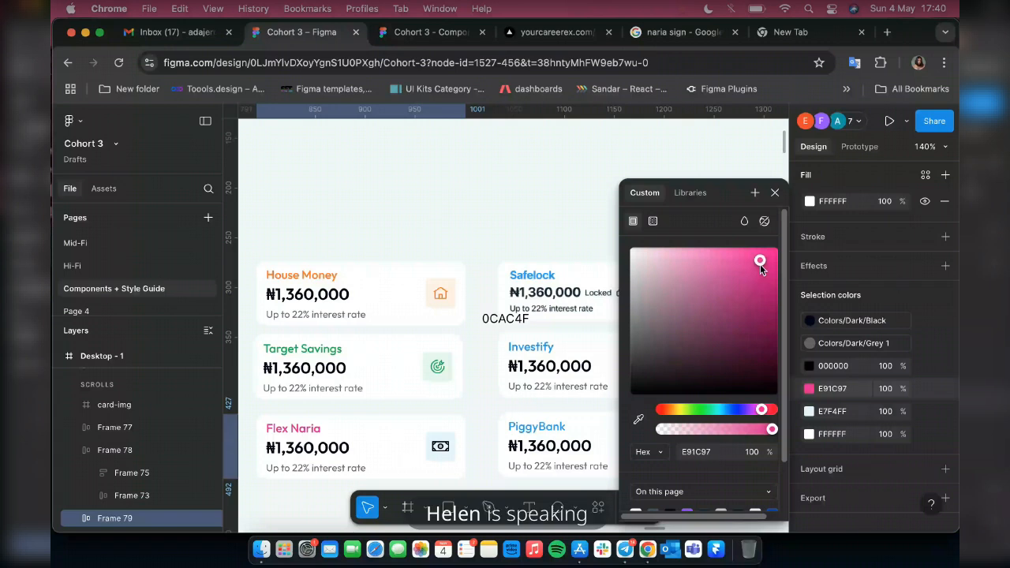
{"action": "left_click", "coordinate": [760, 266]}
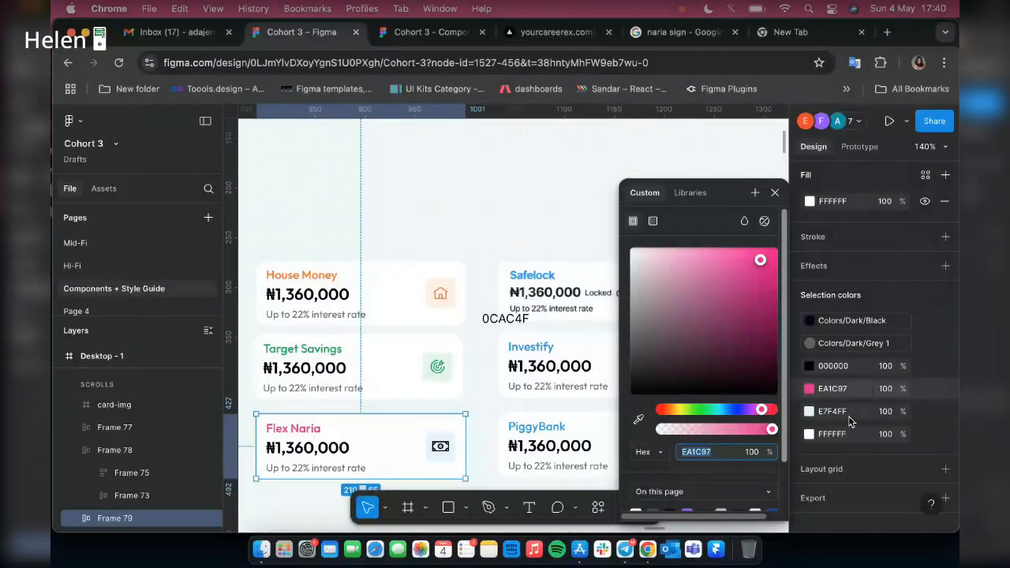
- Set the fill of the Flex Naria card's icon frame to EA1C97 at 10% opacity
{"action": "left_click", "coordinate": [852, 412]}
{"action": "type", "text": "EA1C97"}
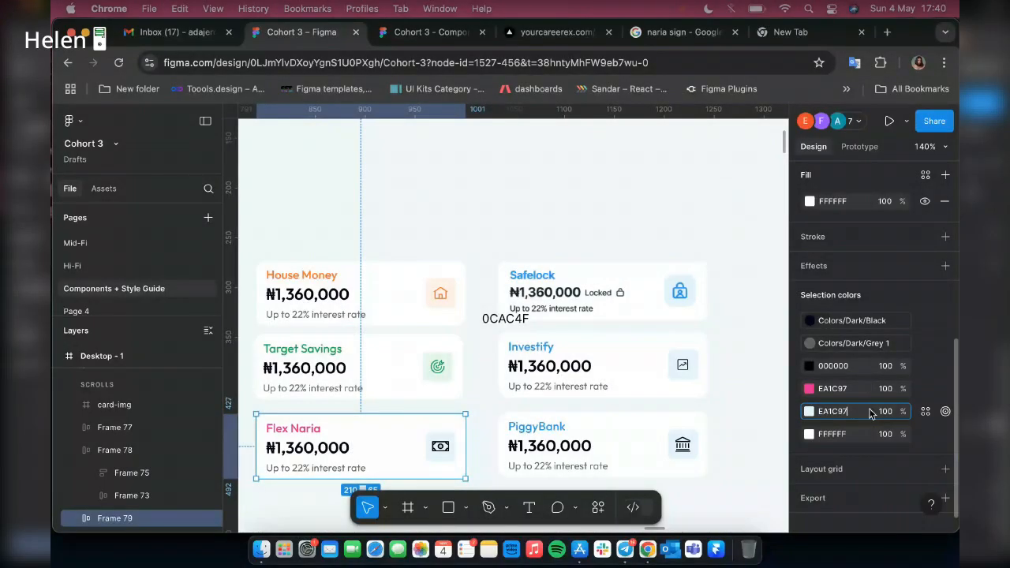
{"action": "left_click", "coordinate": [884, 412]}
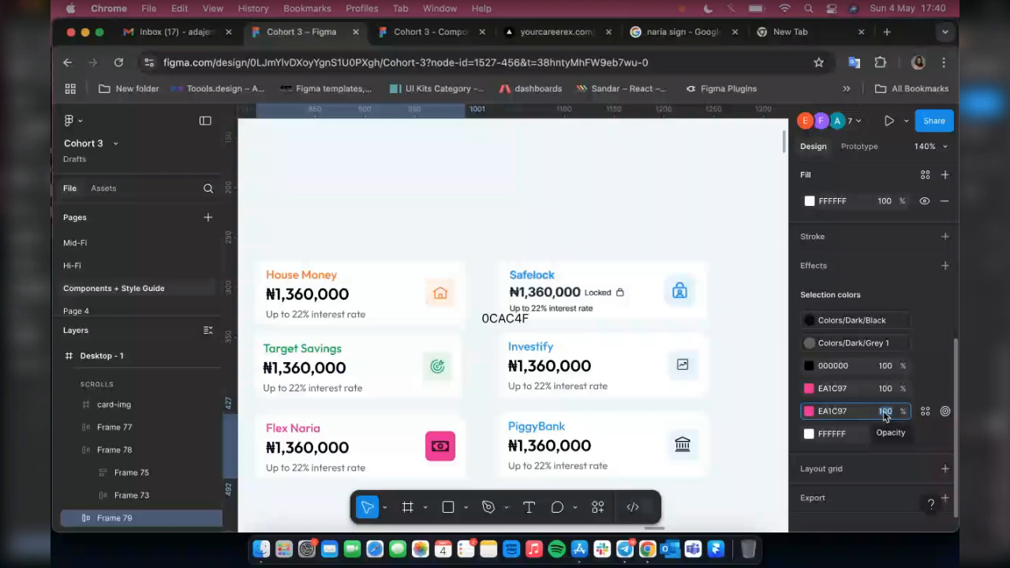
{"action": "type", "text": "10"}
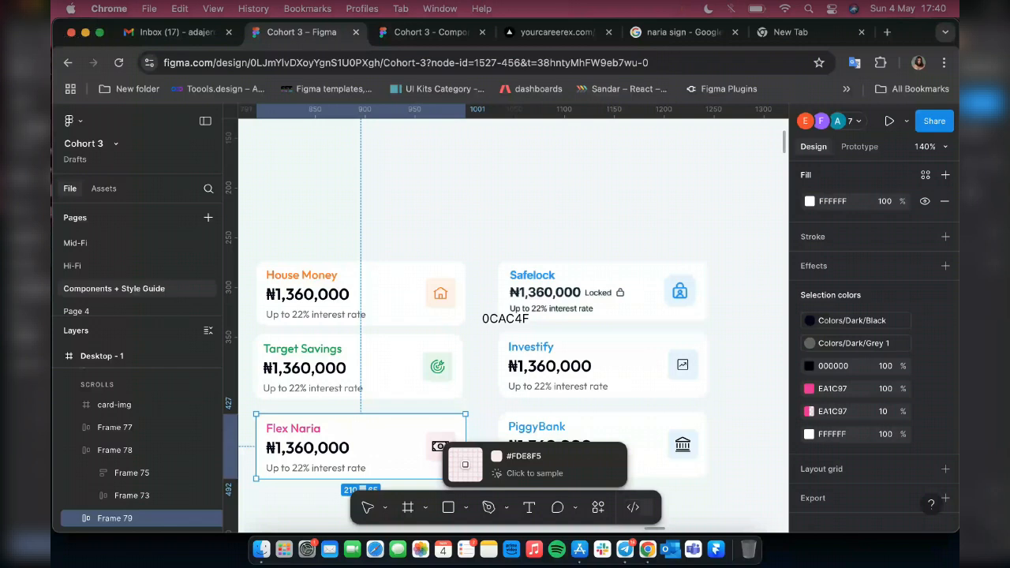
- Try applying the tint FDE8F5 sampled from the Flex Naria icon frame, and undo that colour change
{"action": "left_click", "coordinate": [465, 464]}
{"action": "left_click", "coordinate": [851, 344]}
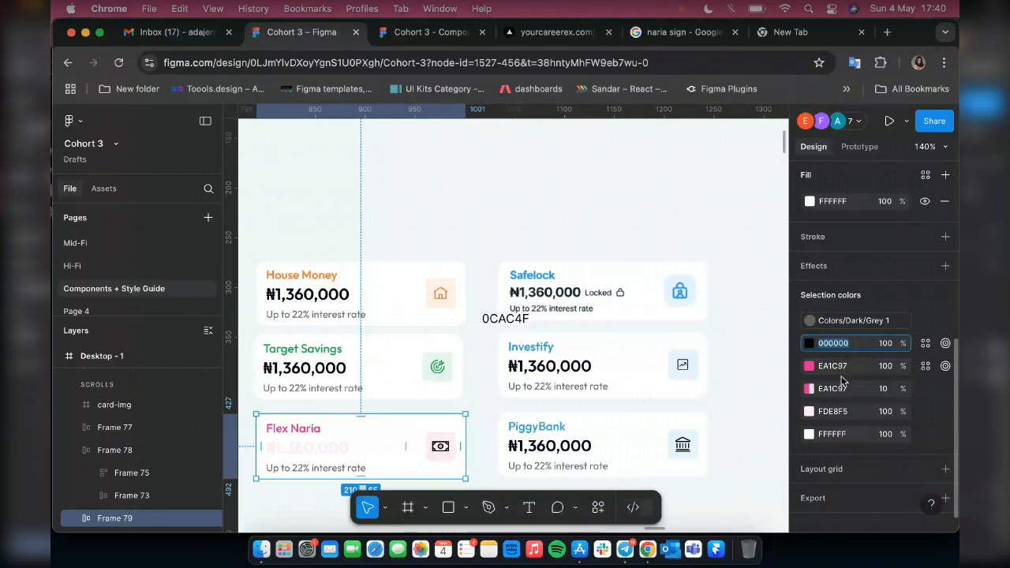
{"action": "key", "text": "super+z"}
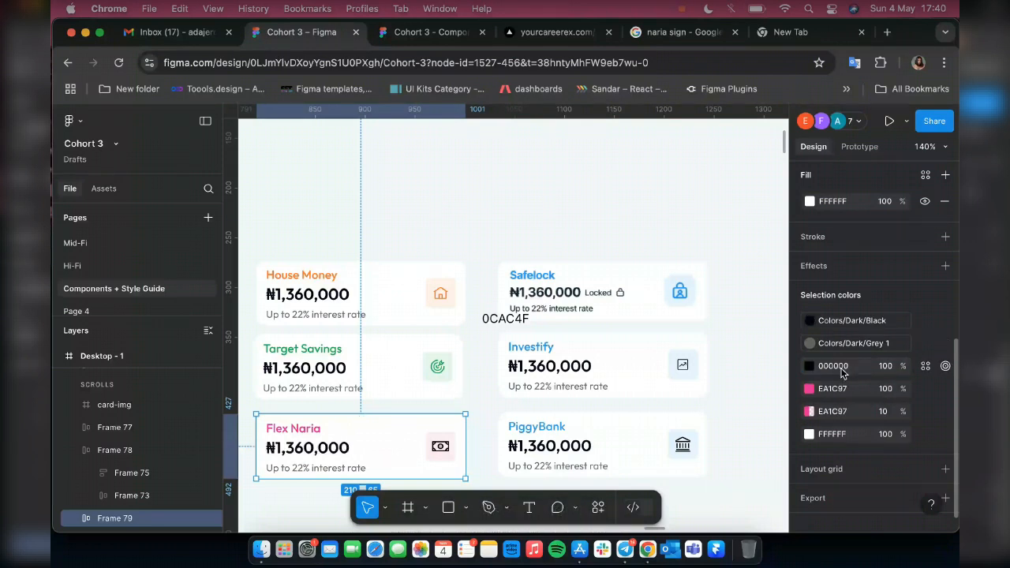
- Recolour the Flex Naria card's black money icon to EA1C97
{"action": "type", "text": "EA1C97"}
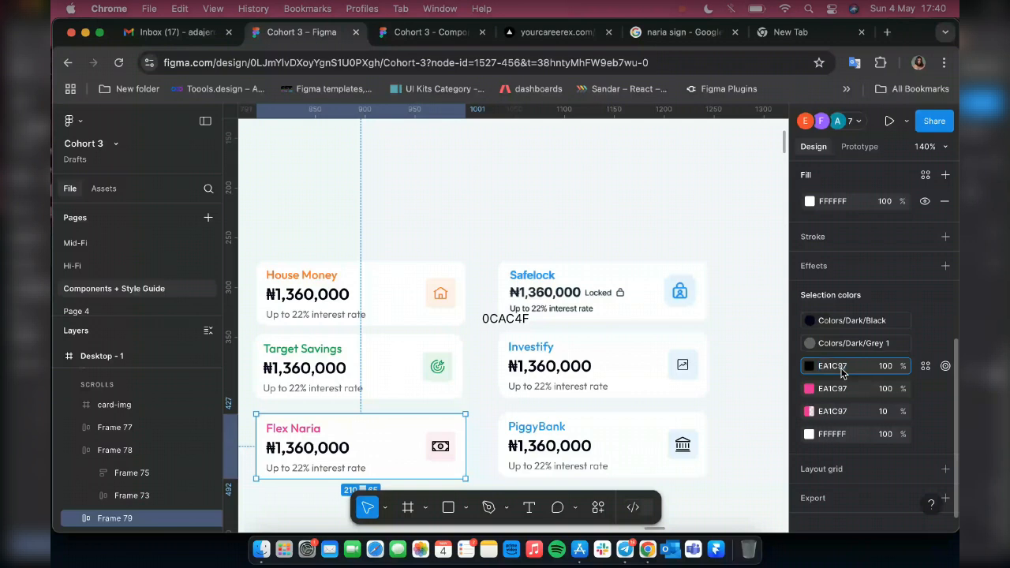
{"action": "key", "text": "Return"}
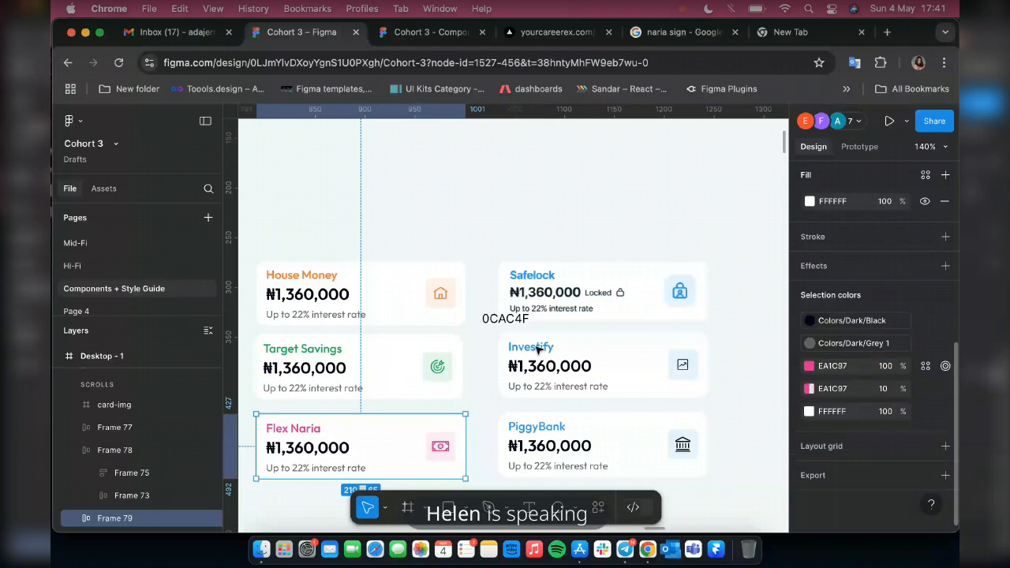
- Recolour the Investify card's blue heading to purple A90ECC
{"action": "left_click", "coordinate": [643, 366]}
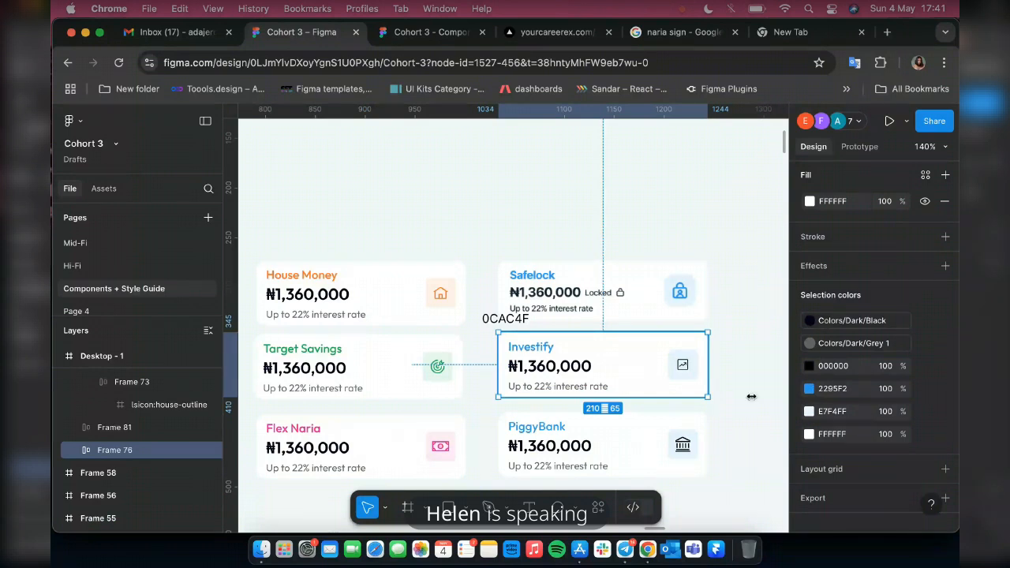
{"action": "left_click", "coordinate": [810, 389]}
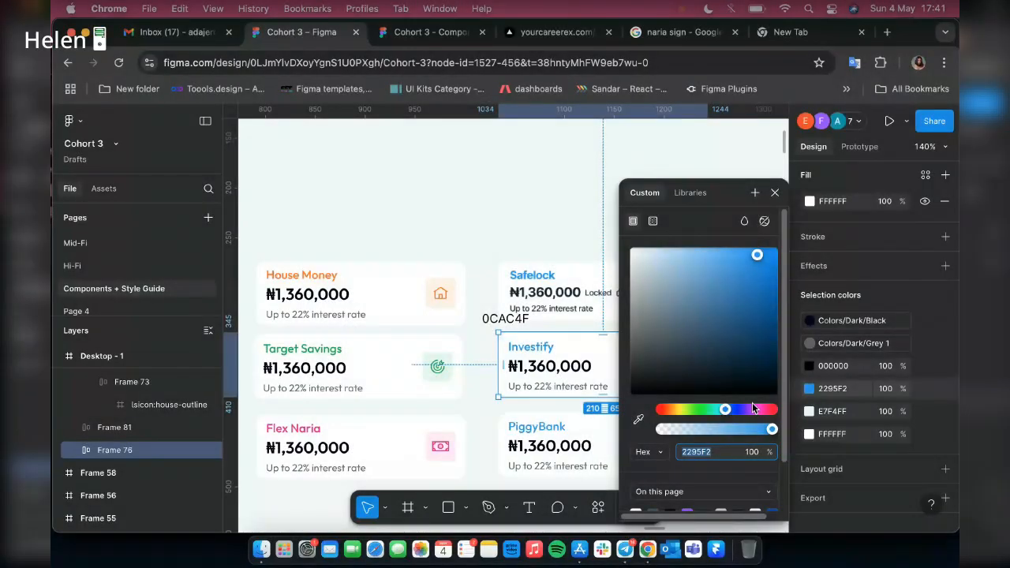
{"action": "left_click", "coordinate": [751, 408]}
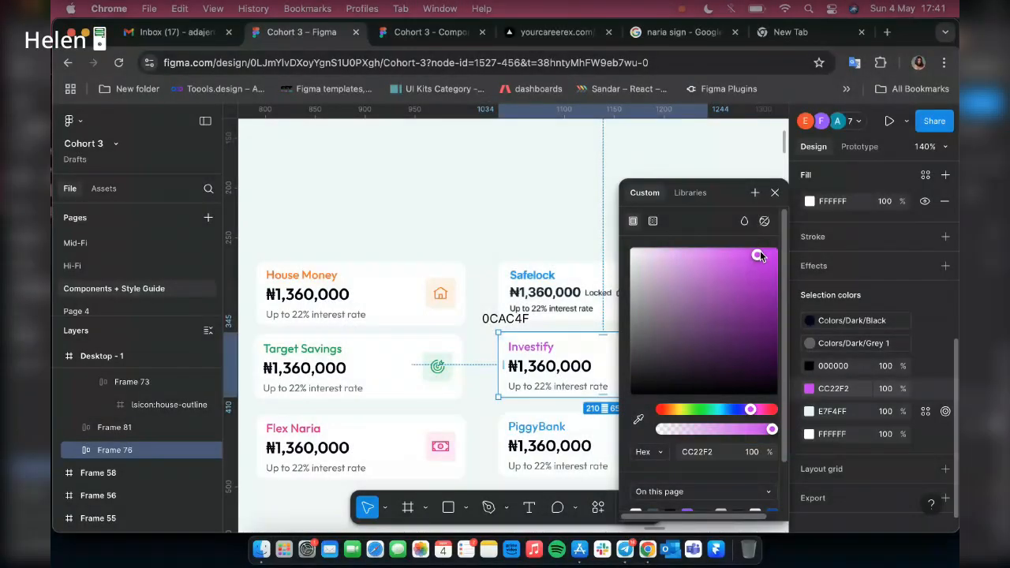
{"action": "left_click_drag", "start_coordinate": [759, 254], "coordinate": [767, 281]}
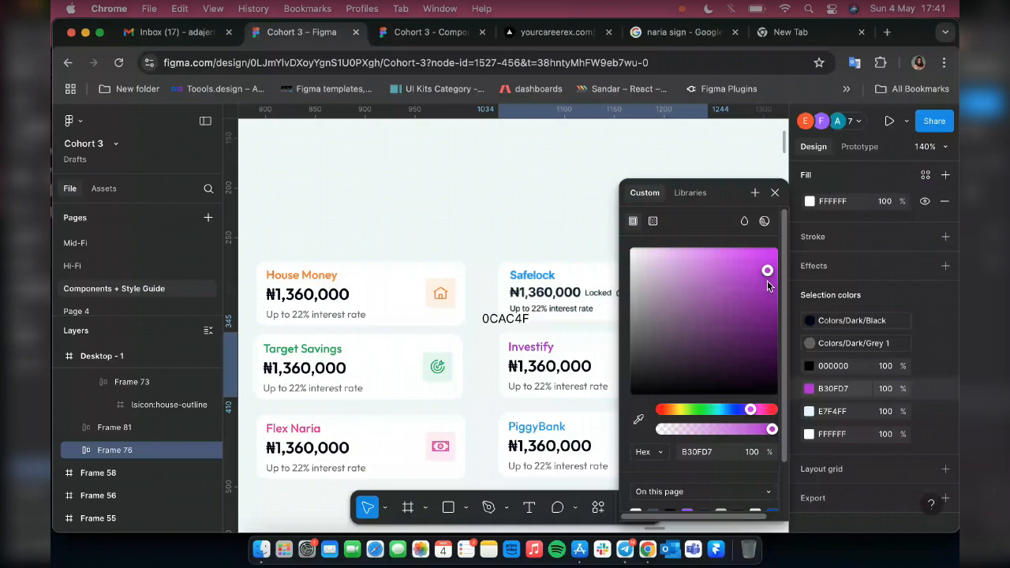
- Set the Investify icon frame's fill to A90ECC at 10% opacity and recolour its black chart icon to A90ECC
{"action": "left_click", "coordinate": [836, 389]}
{"action": "key", "text": "super+c"}
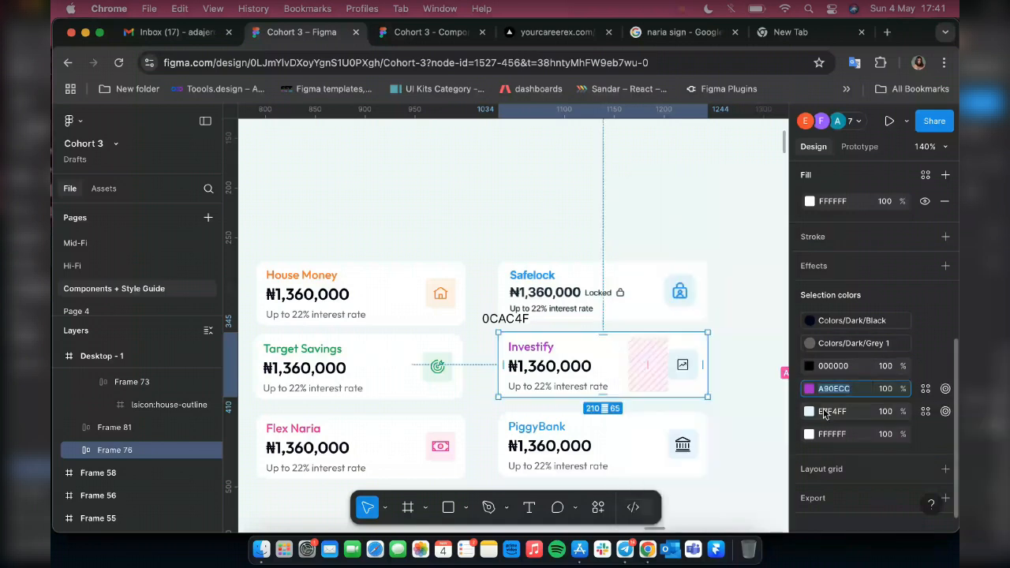
{"action": "left_click", "coordinate": [832, 412]}
{"action": "key", "text": "super+v"}
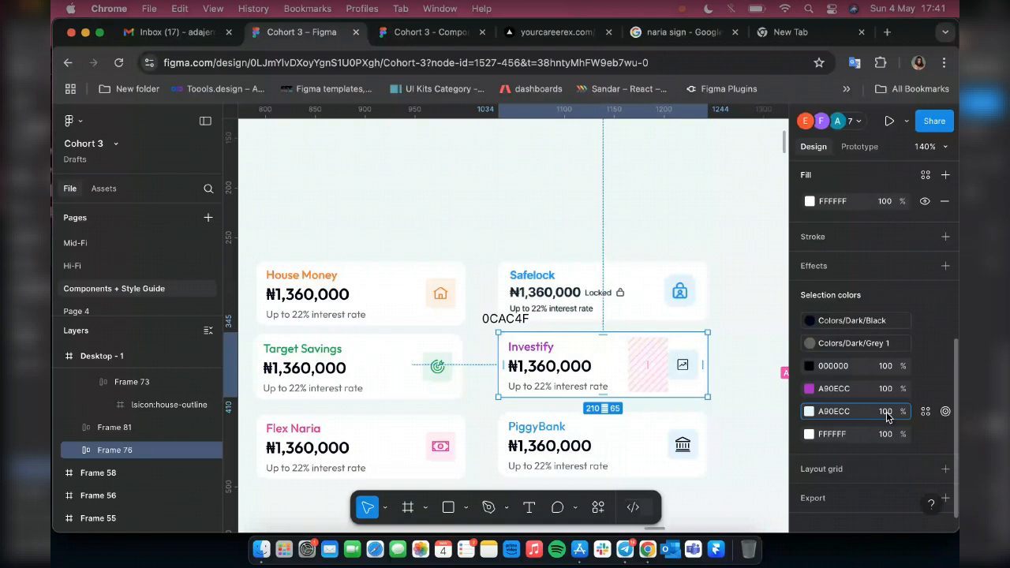
{"action": "key", "text": "Tab"}
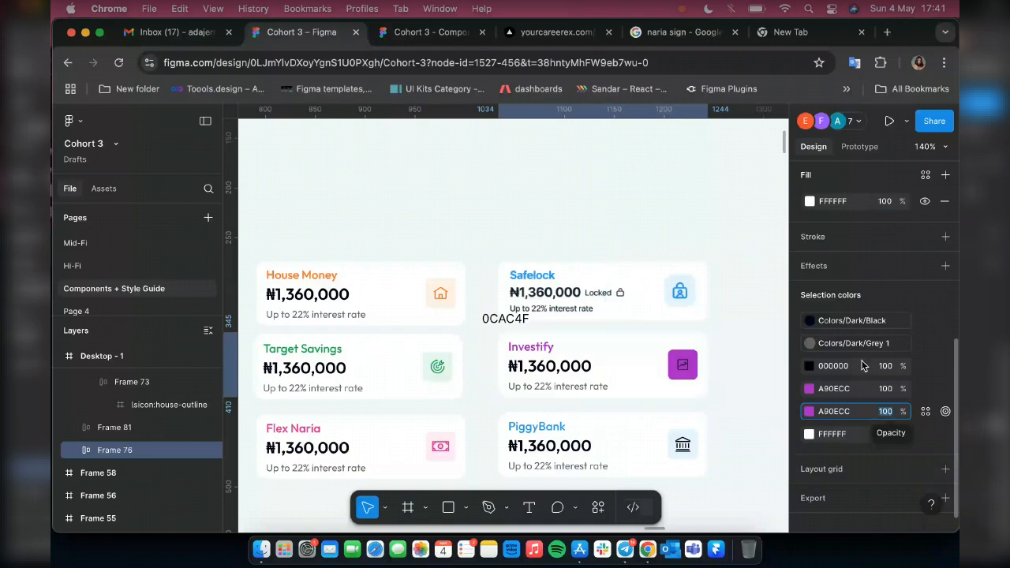
{"action": "type", "text": "10"}
{"action": "left_click", "coordinate": [836, 365]}
{"action": "key", "text": "ctrl+v"}
{"action": "key", "text": "Return"}
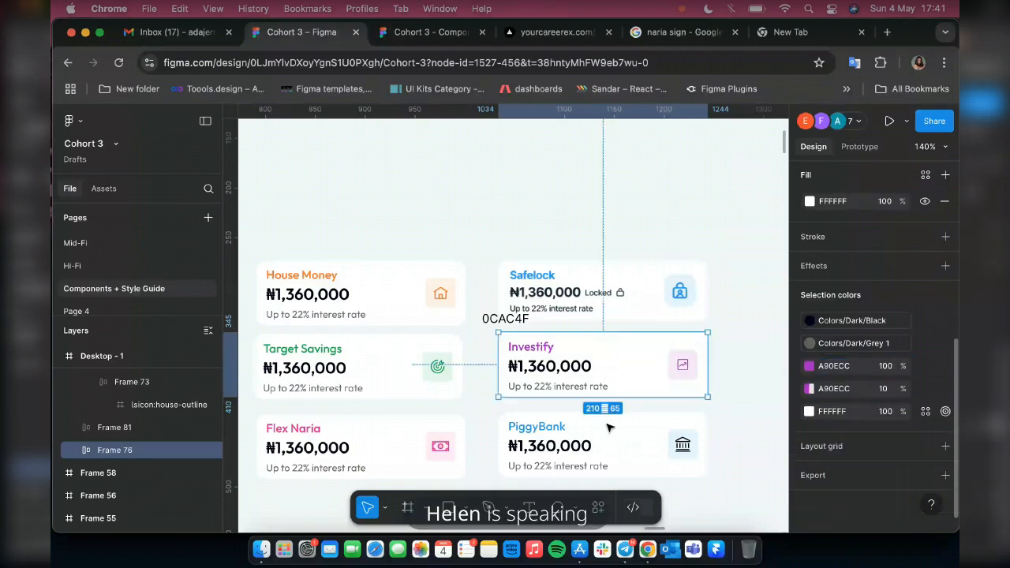
- Recolour the PiggyBank card's light blue heading to deep blue 0F33D1
{"action": "left_click", "coordinate": [565, 428]}
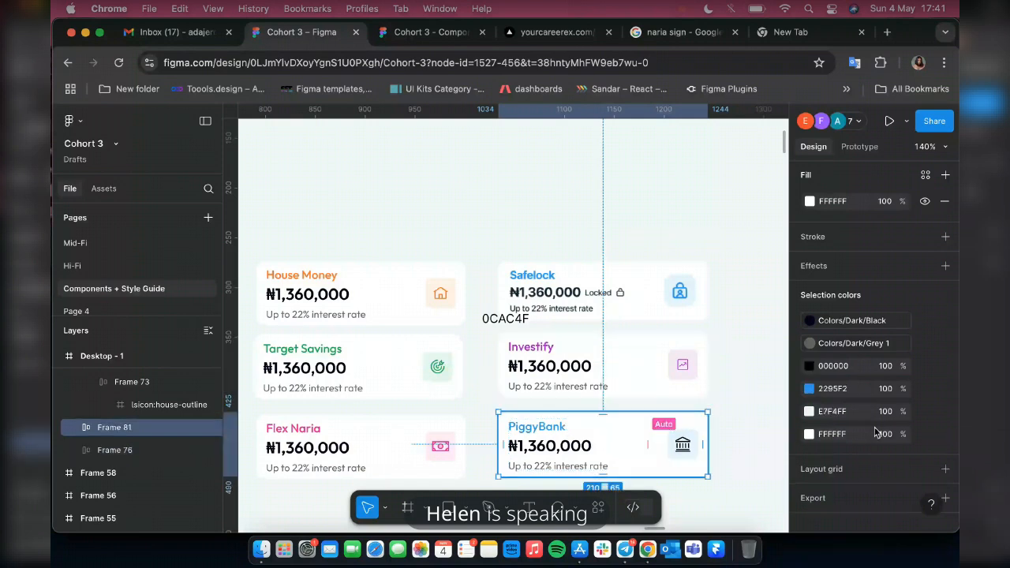
{"action": "left_click", "coordinate": [809, 389]}
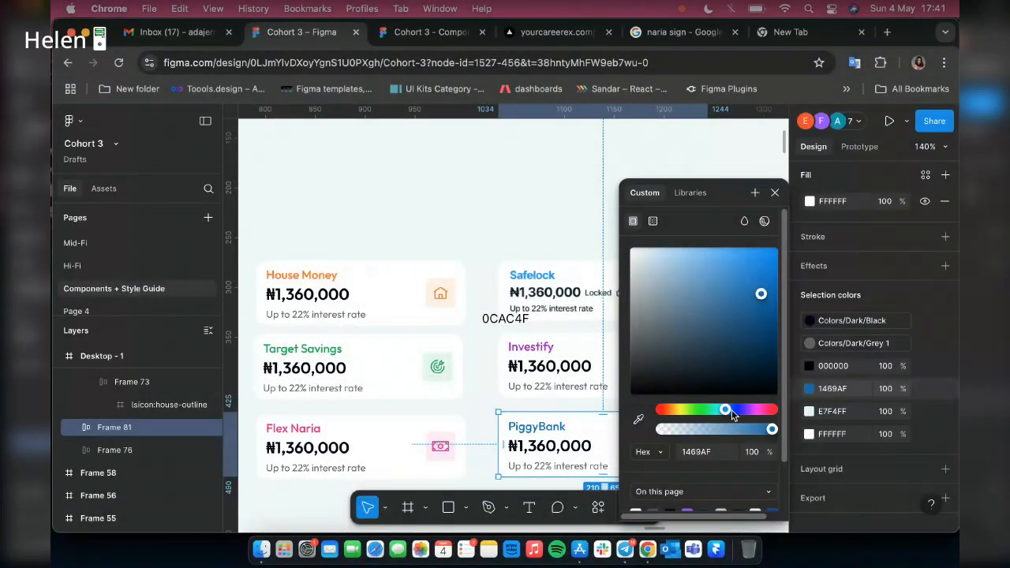
{"action": "left_click", "coordinate": [732, 409]}
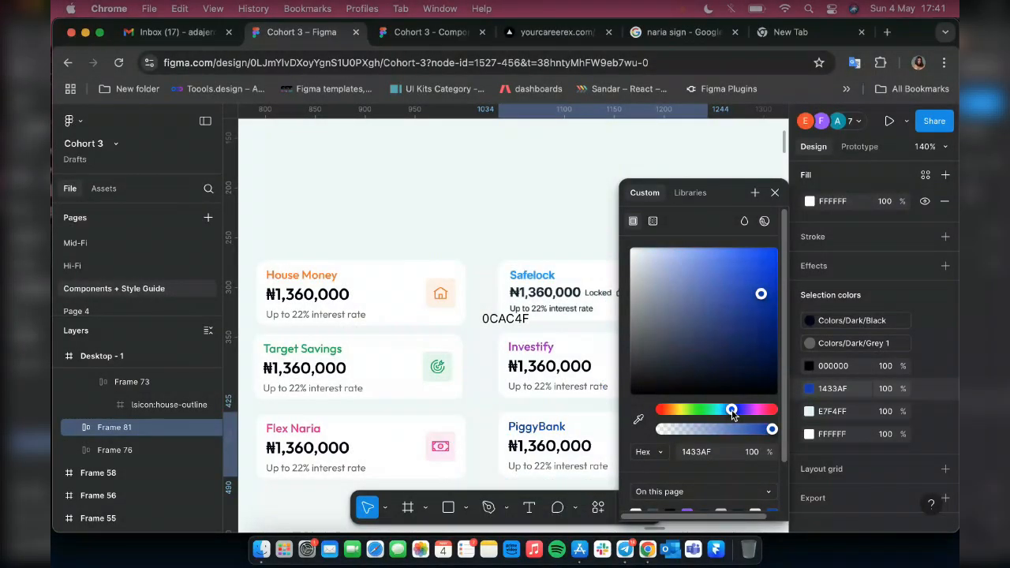
{"action": "left_click_drag", "start_coordinate": [731, 409], "coordinate": [732, 410]}
{"action": "left_click_drag", "start_coordinate": [762, 295], "coordinate": [767, 275]}
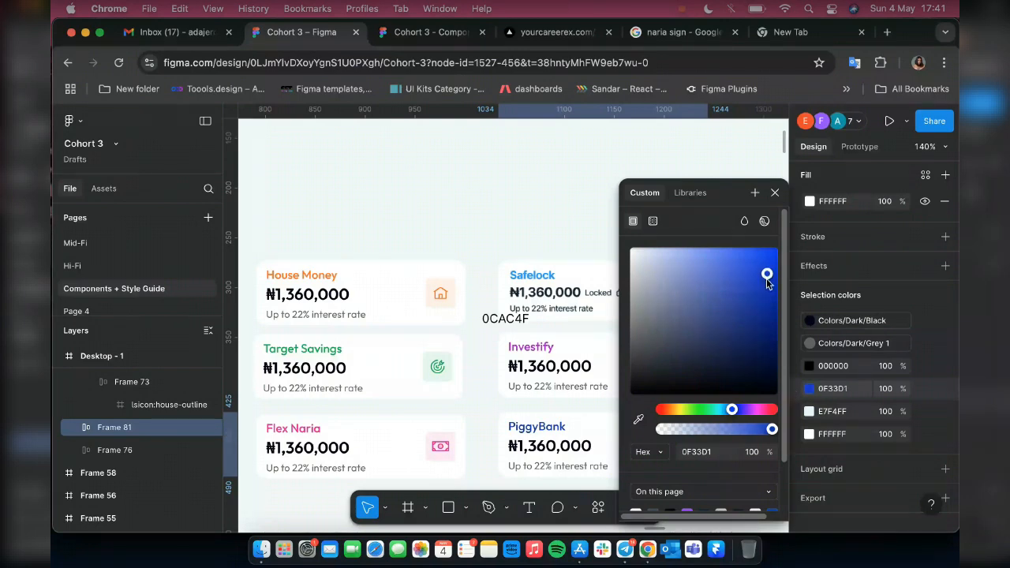
- Apply the PiggyBank heading colour 0F33D1 to the card's black bank icon
{"action": "left_click", "coordinate": [829, 389]}
{"action": "key", "text": "ctrl+c"}
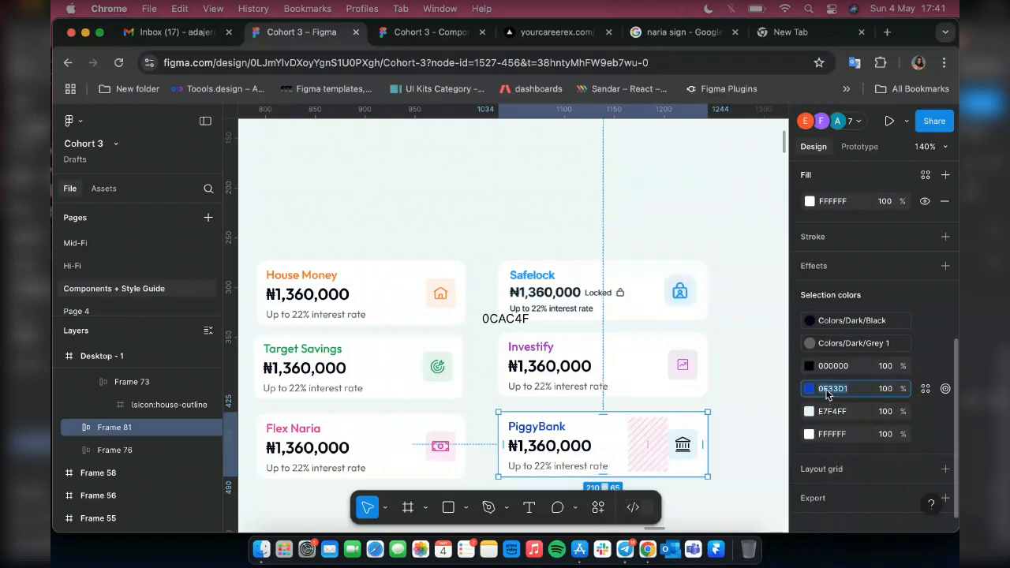
{"action": "left_click", "coordinate": [839, 367]}
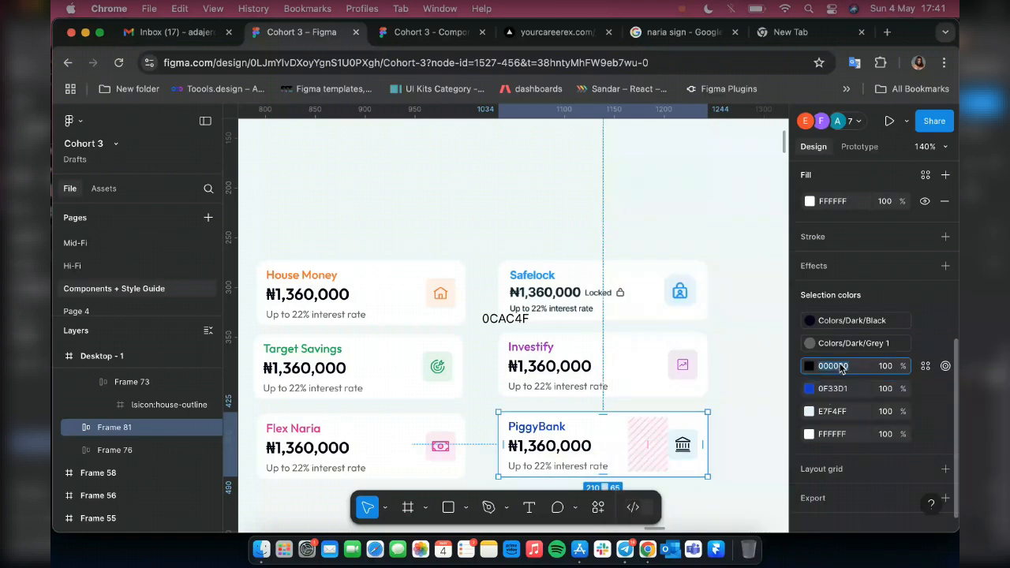
{"action": "key", "text": "ctrl+v"}
- Set the fill of the PiggyBank card's icon frame to 0F33D1 at 10% opacity
{"action": "left_click", "coordinate": [885, 411]}
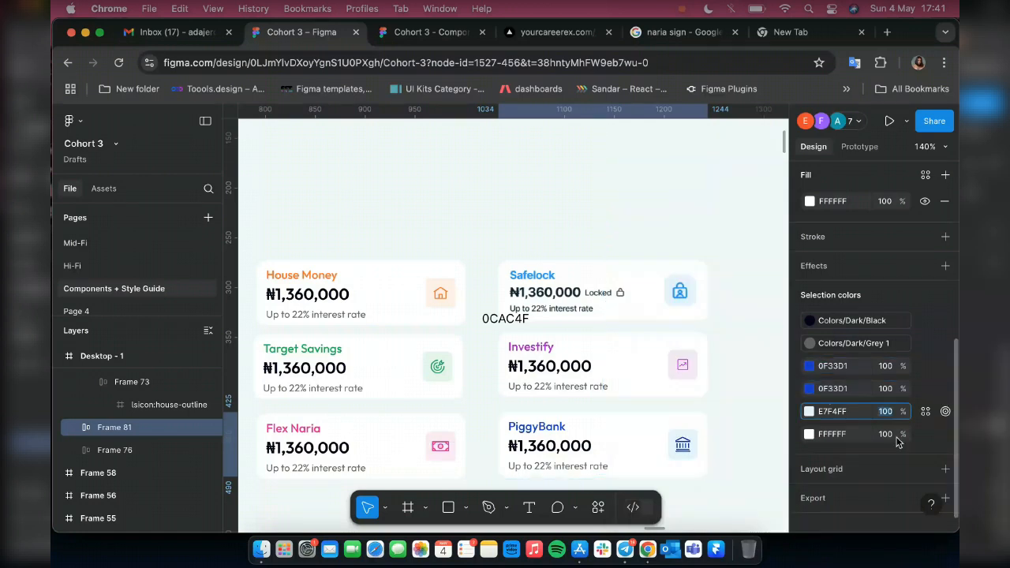
{"action": "type", "text": "10"}
{"action": "key", "text": "Return"}
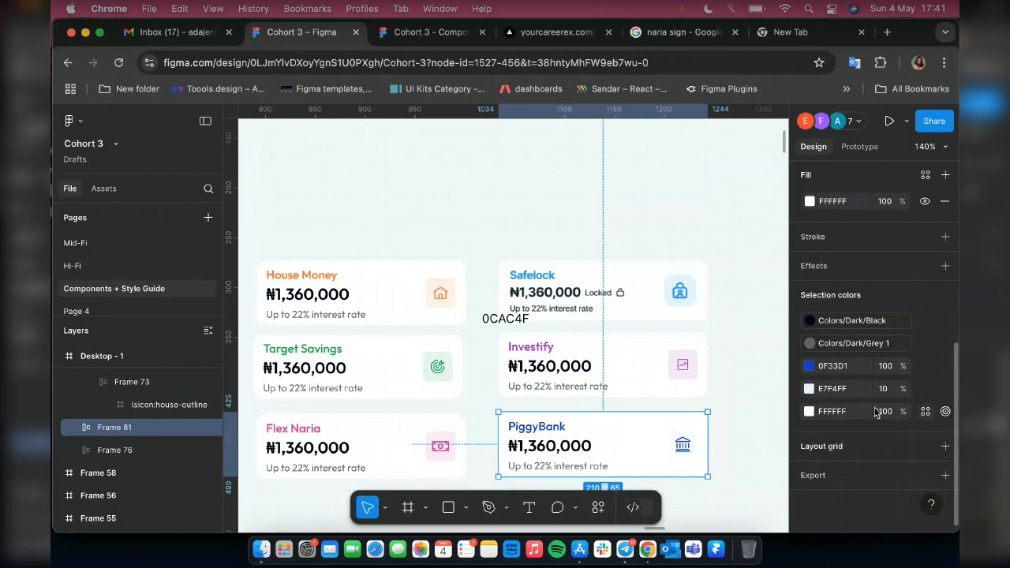
{"action": "left_click", "coordinate": [847, 393]}
{"action": "key", "text": "super+v"}
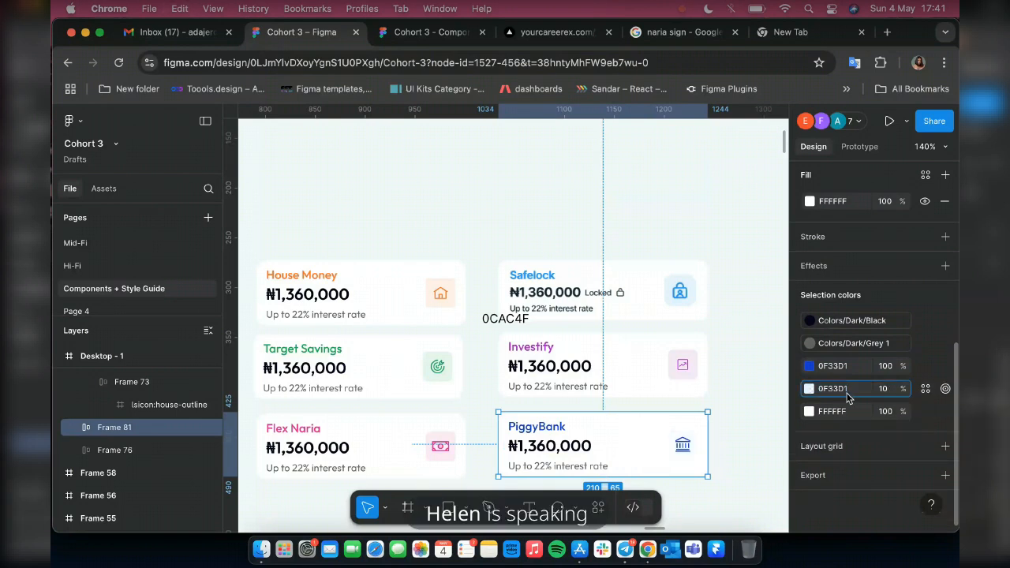
{"action": "key", "text": "Return"}
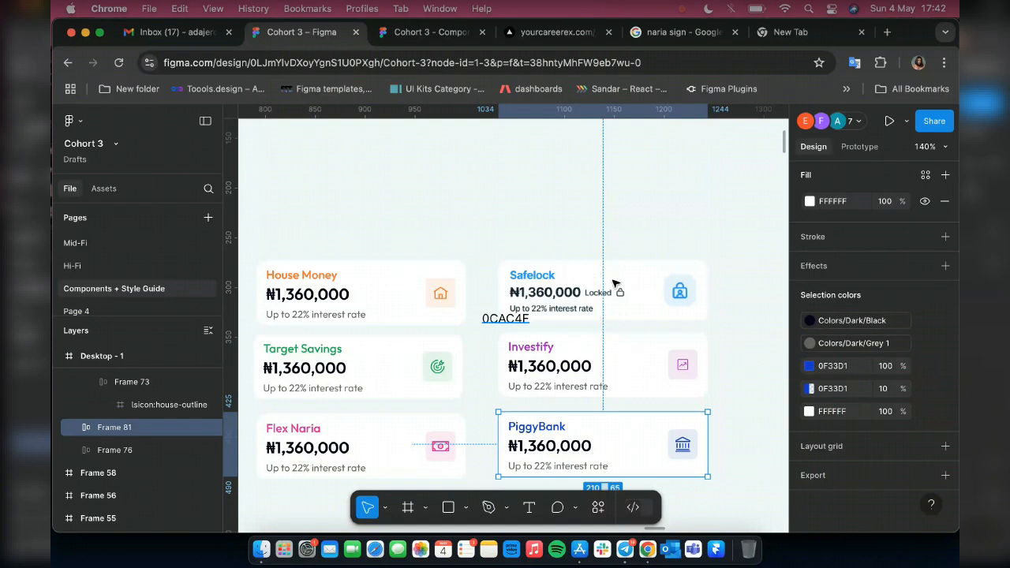
- Remove the stray 0CAC4F text between the cards and examine how the reference hero arranges its savings cards around the photo
{"action": "left_click", "coordinate": [506, 319]}
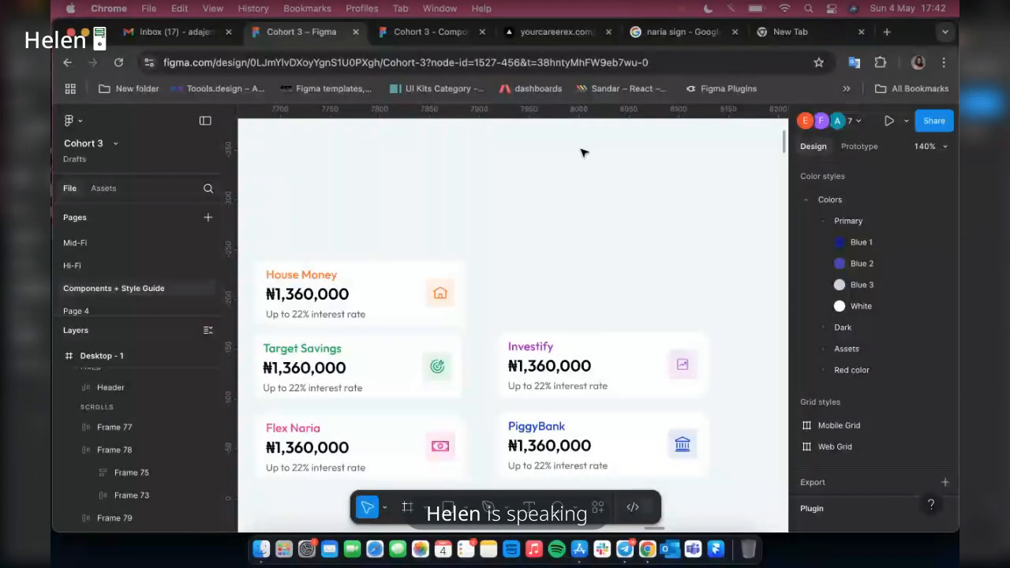
{"action": "scroll", "coordinate": [584, 152], "scroll_direction": "down", "scroll_amount": 1}
{"action": "scroll", "coordinate": [575, 180], "scroll_direction": "down", "scroll_amount": 5}
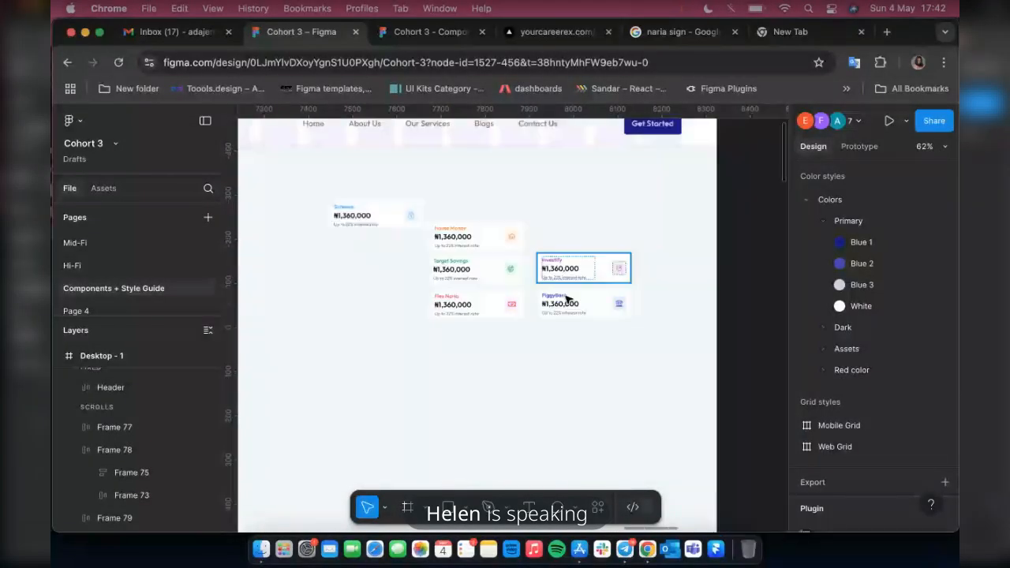
{"action": "scroll", "coordinate": [568, 299], "scroll_direction": "down", "scroll_amount": 3}
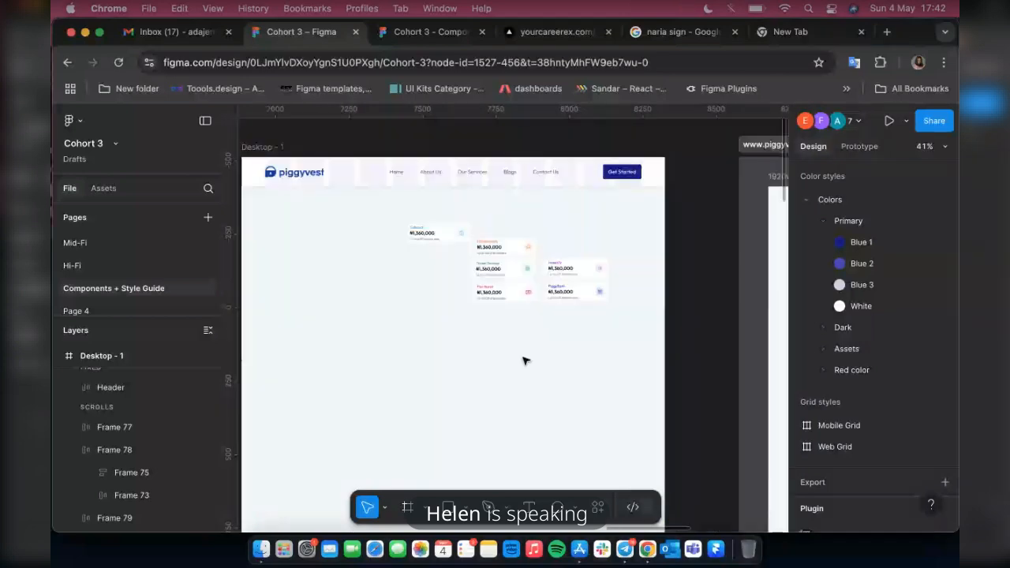
{"action": "scroll", "coordinate": [525, 361], "scroll_direction": "right", "scroll_amount": 8}
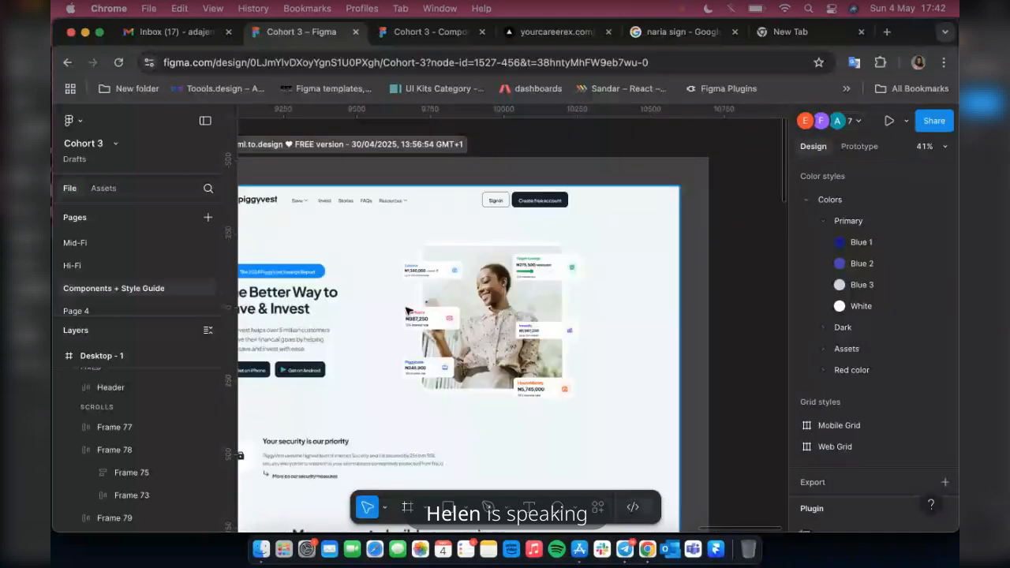
{"action": "scroll", "coordinate": [407, 310], "scroll_direction": "up", "scroll_amount": 4}
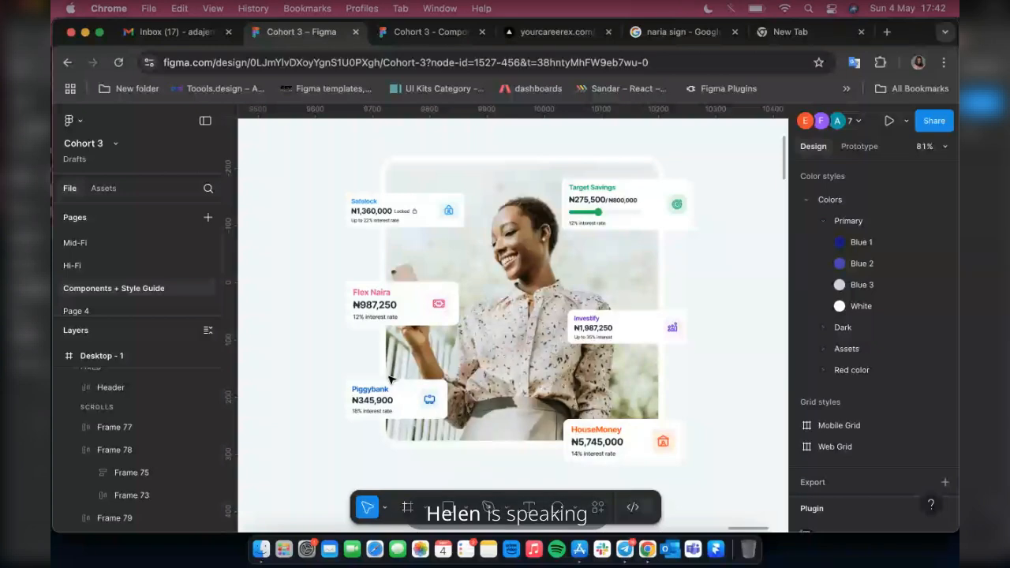
{"action": "scroll", "coordinate": [391, 379], "scroll_direction": "left", "scroll_amount": 15}
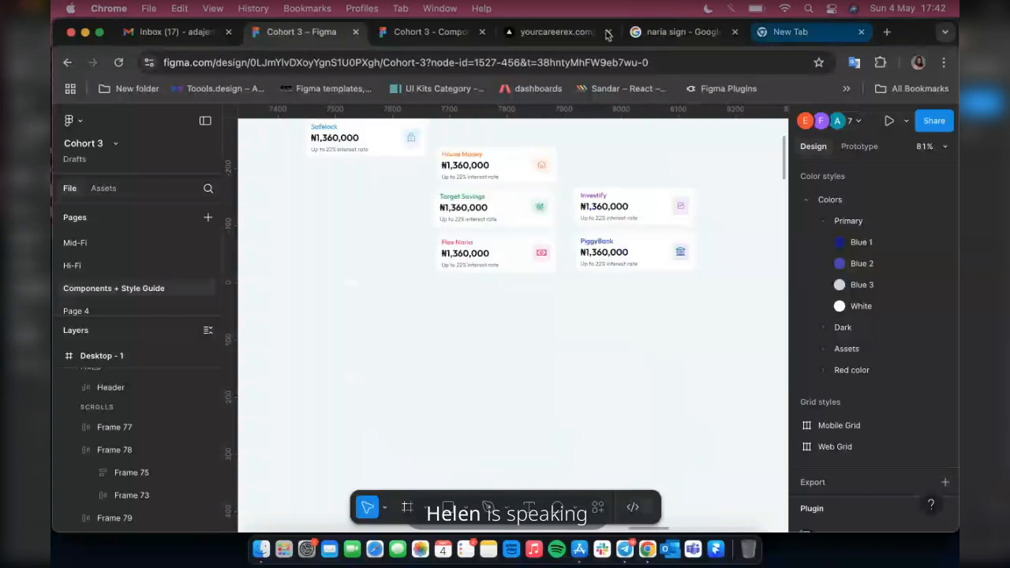
- Switch to the browser tab with the Google search for the naira sign
{"action": "left_click", "coordinate": [638, 32]}
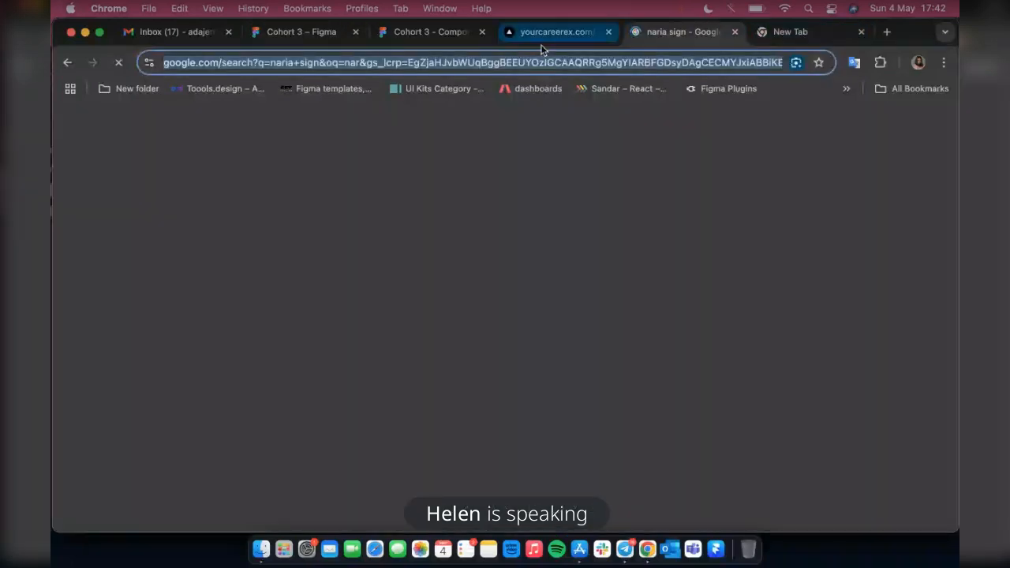
{"action": "type", "text": "un"}
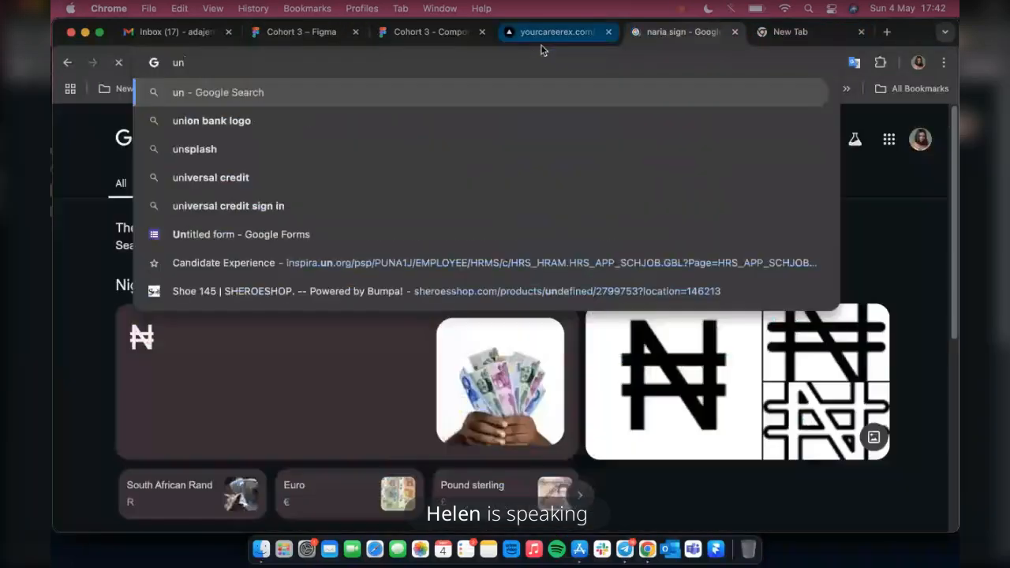
{"action": "type", "text": "spl"}
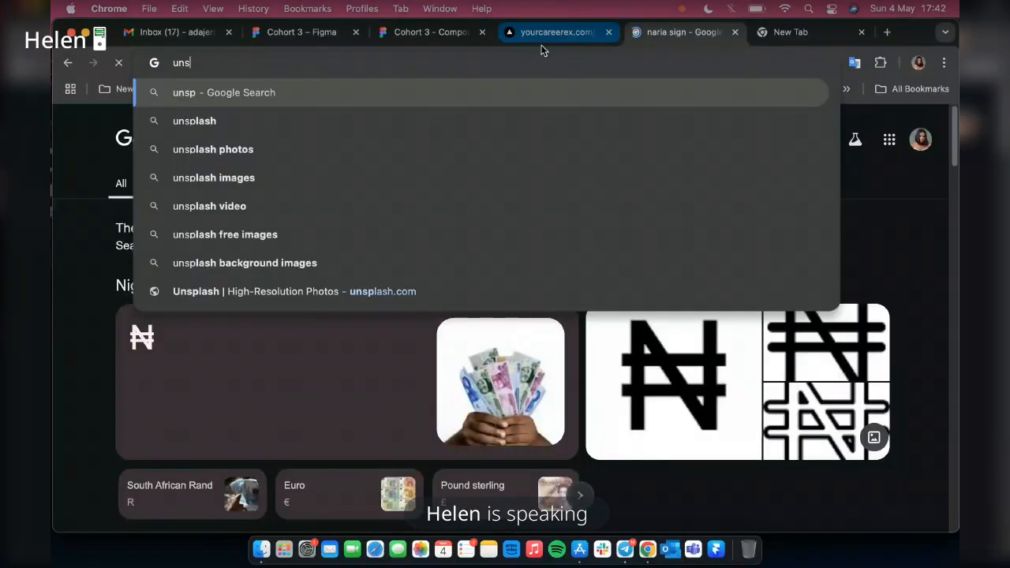
{"action": "key", "text": "BackSpace"}
{"action": "key", "text": "BackSpace"}
{"action": "key", "text": "BackSpace"}
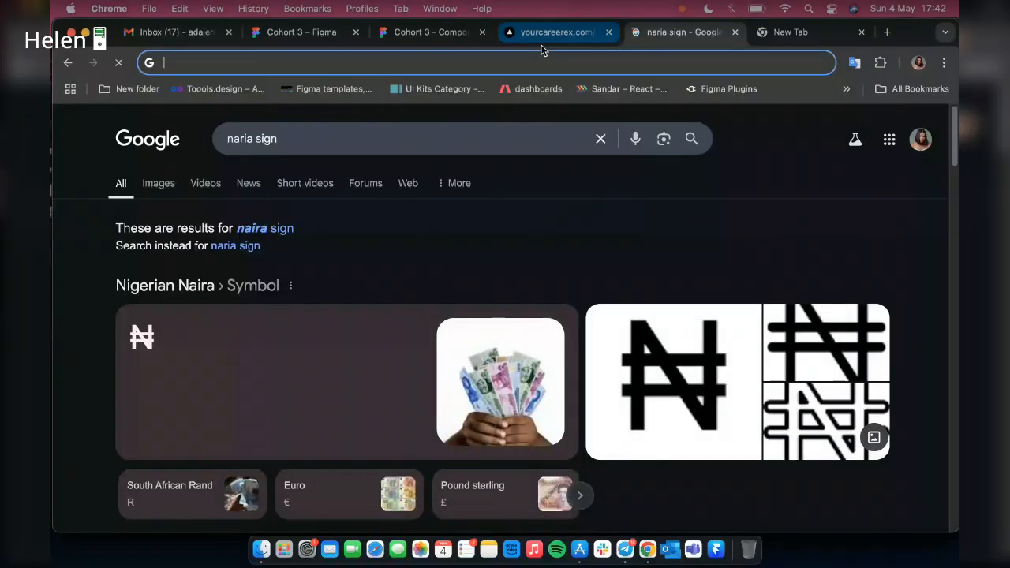
- Load the freepik.com home page in the search tab, without the old handyman query in its address
{"action": "type", "text": "free"}
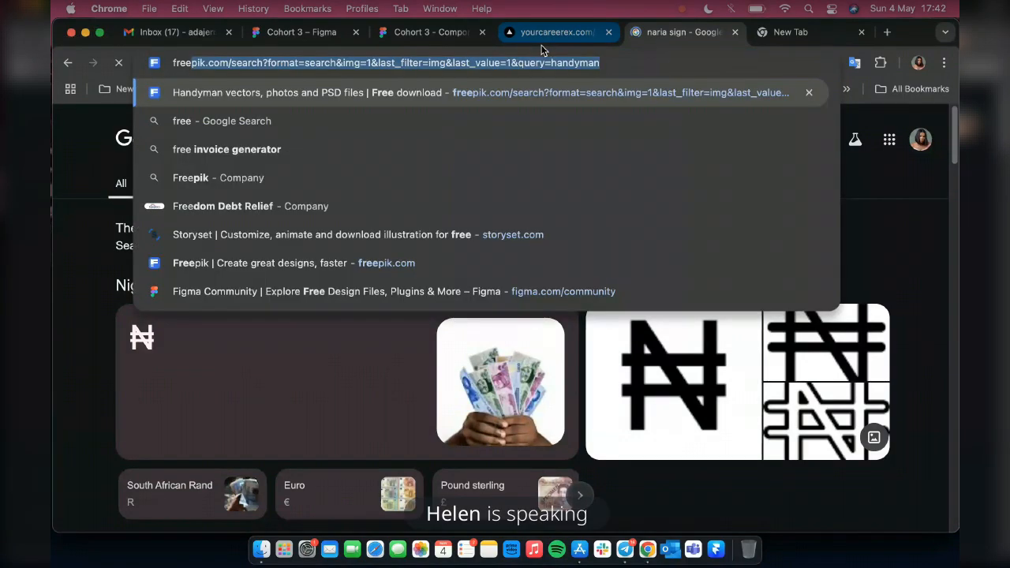
{"action": "type", "text": "pik.co"}
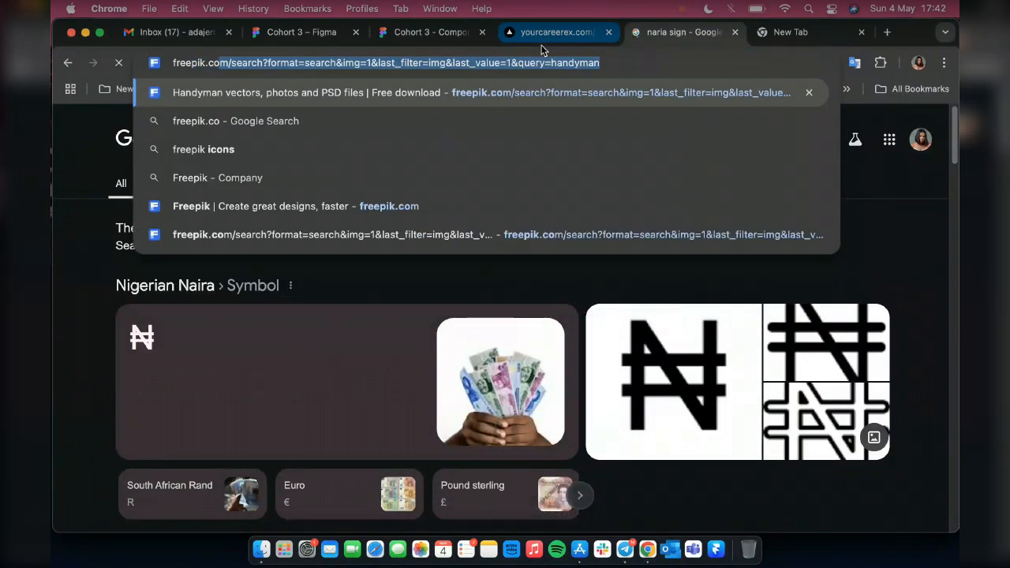
{"action": "type", "text": "m"}
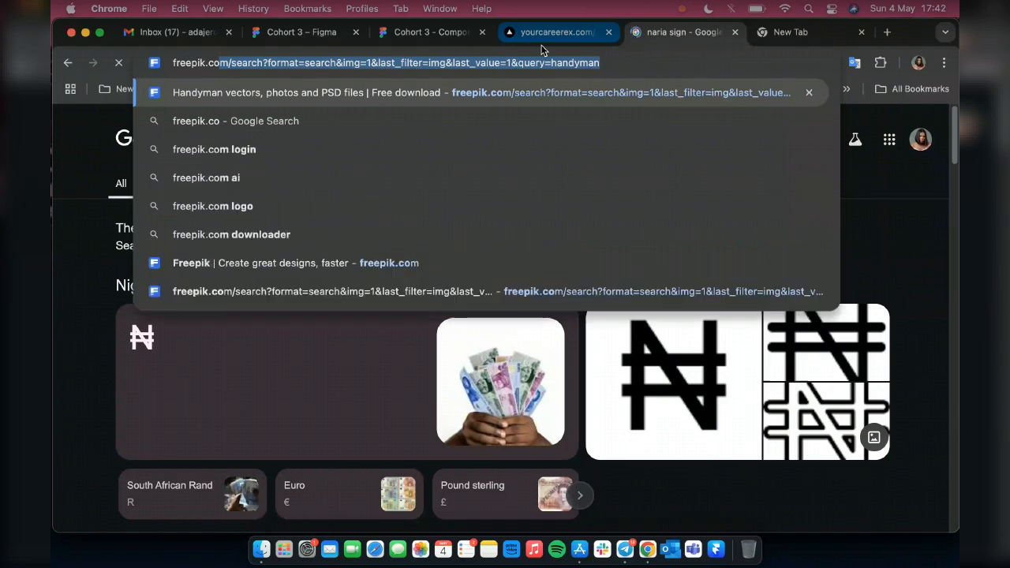
{"action": "key", "text": "Return"}
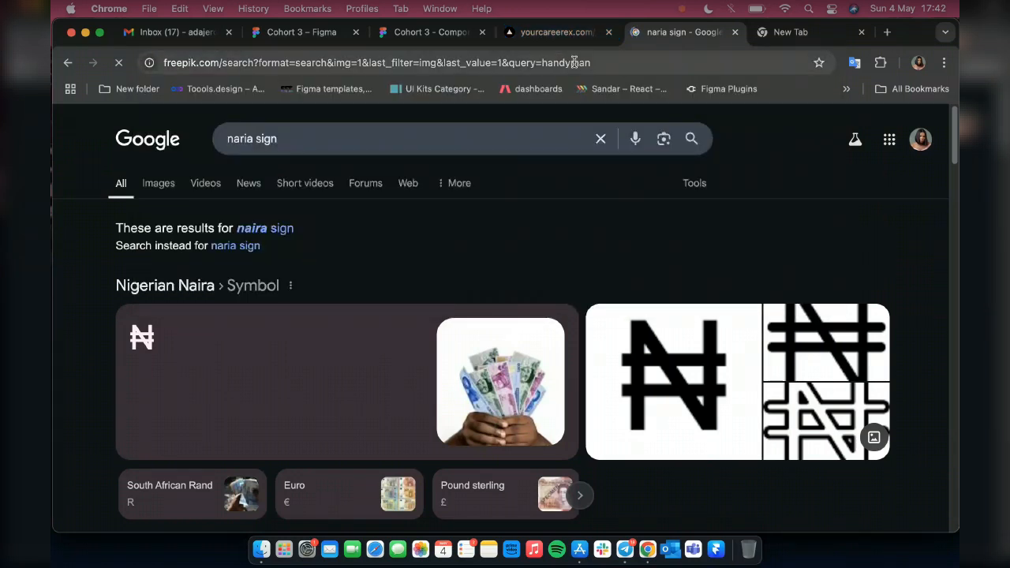
{"action": "left_click_drag", "start_coordinate": [591, 63], "coordinate": [228, 62]}
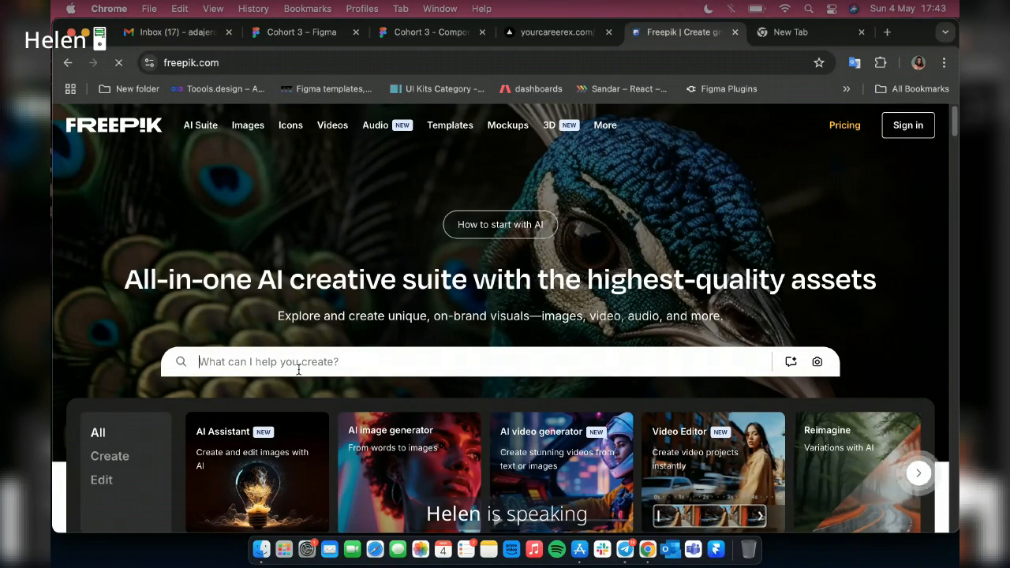
- Search Freepik for "lady with her phone"
{"action": "type", "text": "la"}
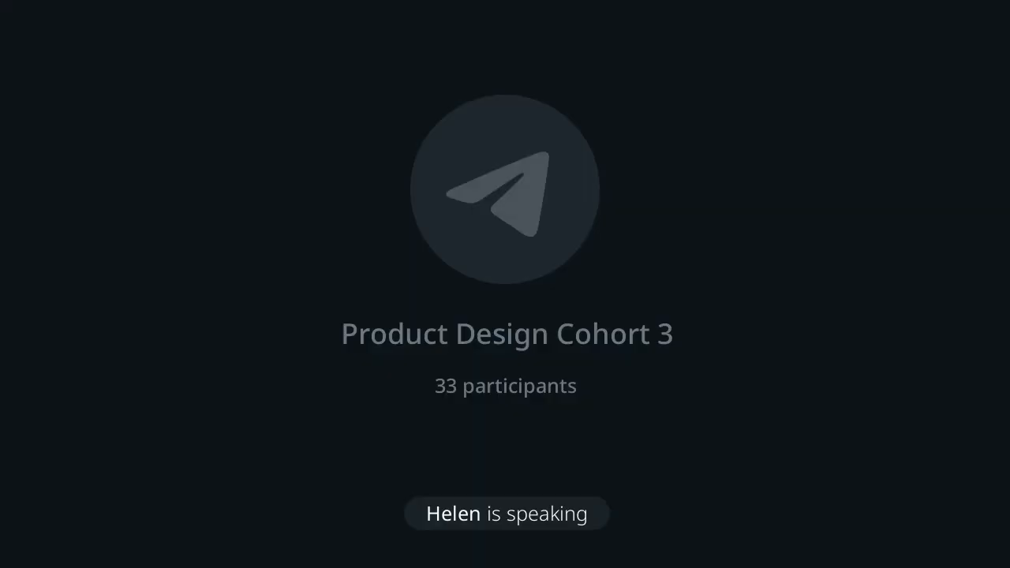
{"action": "type", "text": "dy with her "}
{"action": "type", "text": "phone"}
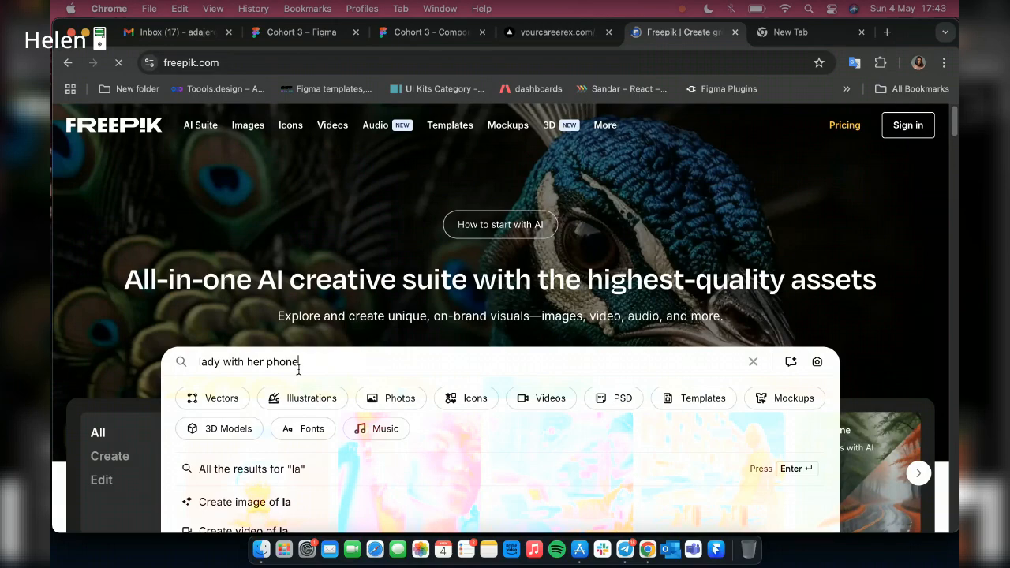
{"action": "key", "text": "Return"}
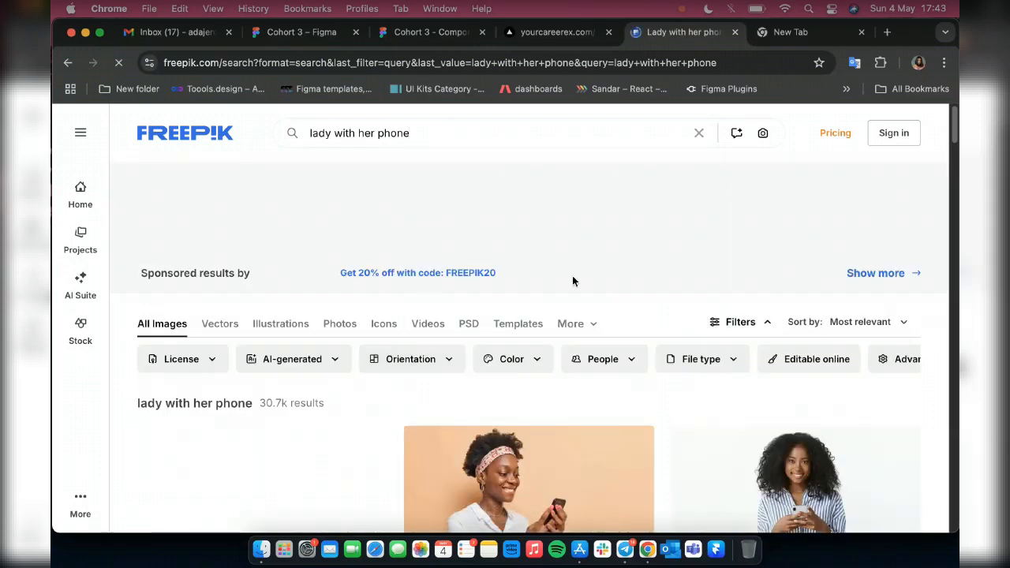
- Examine the image results for a photo of a smiling woman with her phone that suits the hero
{"action": "scroll", "coordinate": [588, 307], "scroll_direction": "down", "scroll_amount": 2}
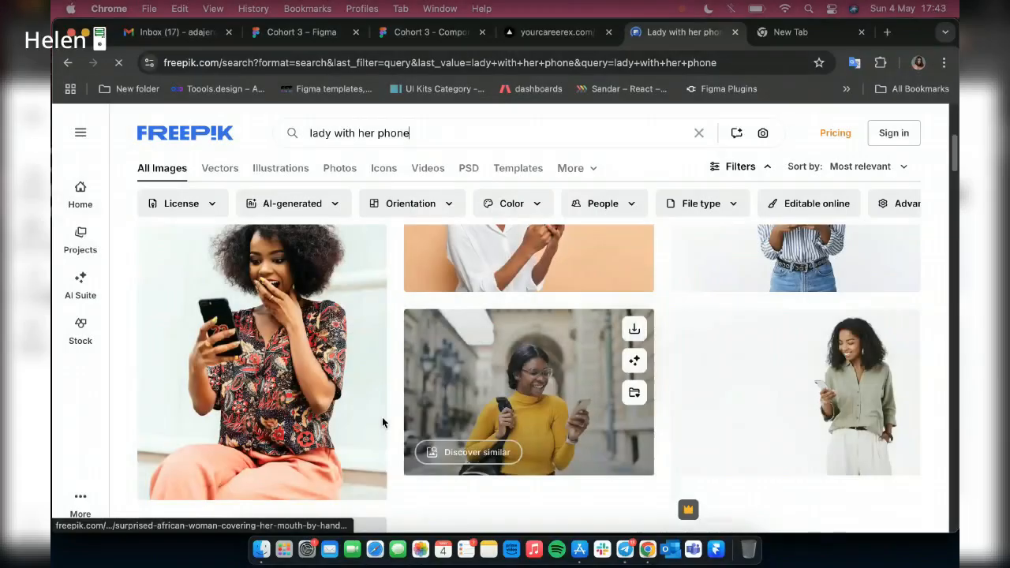
{"action": "scroll", "coordinate": [600, 411], "scroll_direction": "up", "scroll_amount": 2}
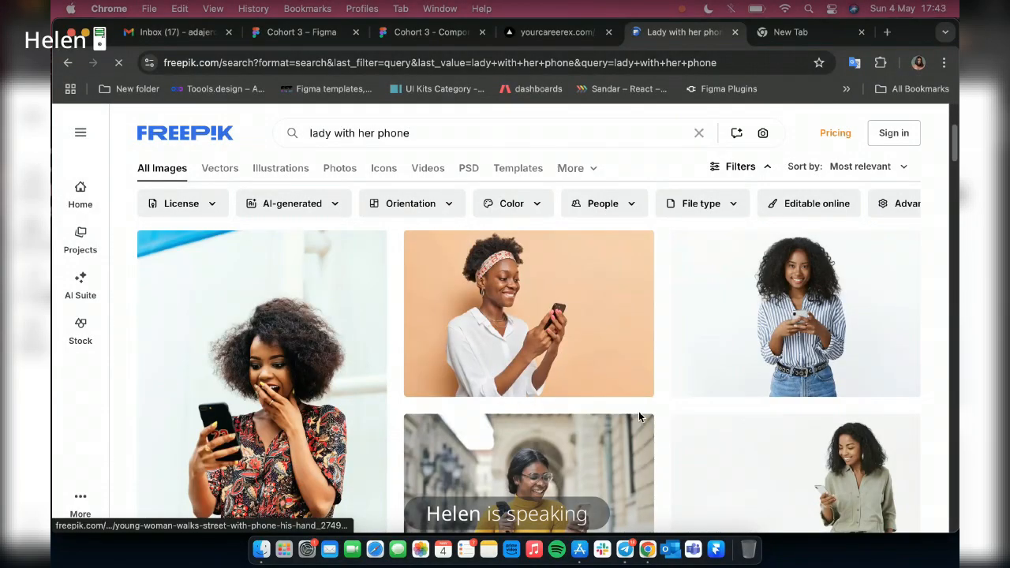
{"action": "scroll", "coordinate": [638, 412], "scroll_direction": "down", "scroll_amount": 5}
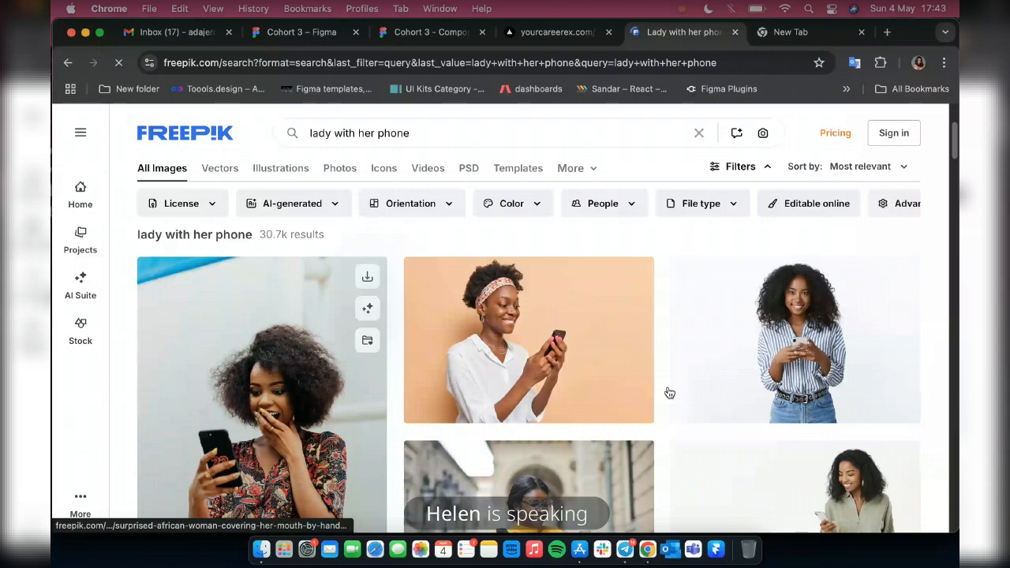
{"action": "scroll", "coordinate": [757, 347], "scroll_direction": "down", "scroll_amount": 3}
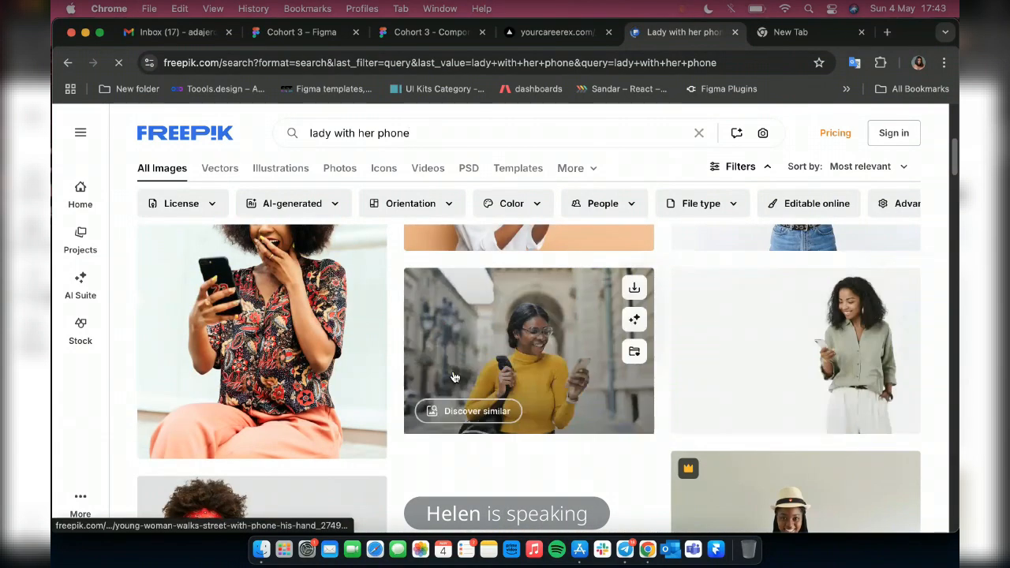
{"action": "scroll", "coordinate": [376, 439], "scroll_direction": "down", "scroll_amount": 5}
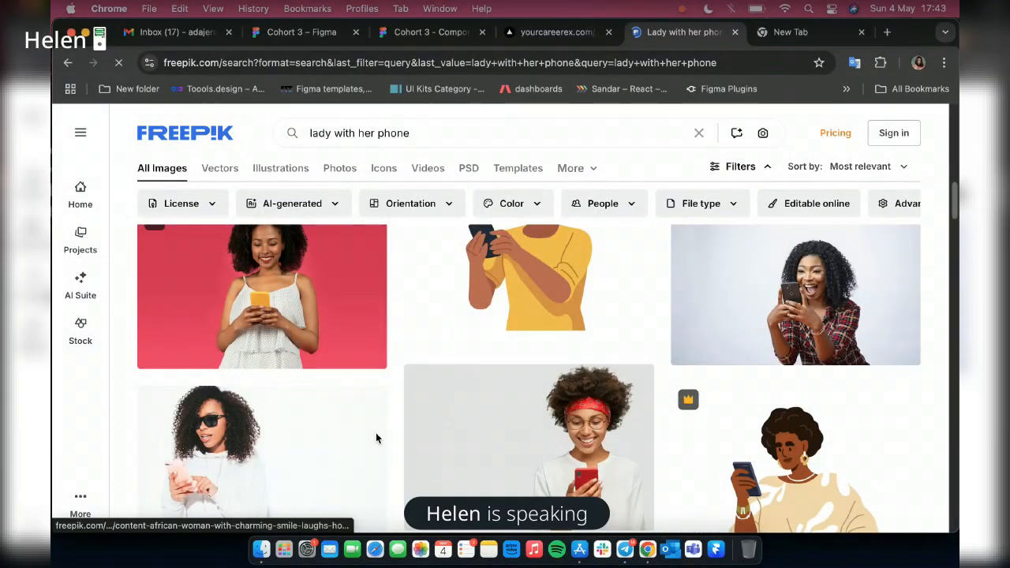
{"action": "scroll", "coordinate": [376, 433], "scroll_direction": "down", "scroll_amount": 5}
{"action": "scroll", "coordinate": [267, 323], "scroll_direction": "up", "scroll_amount": 3}
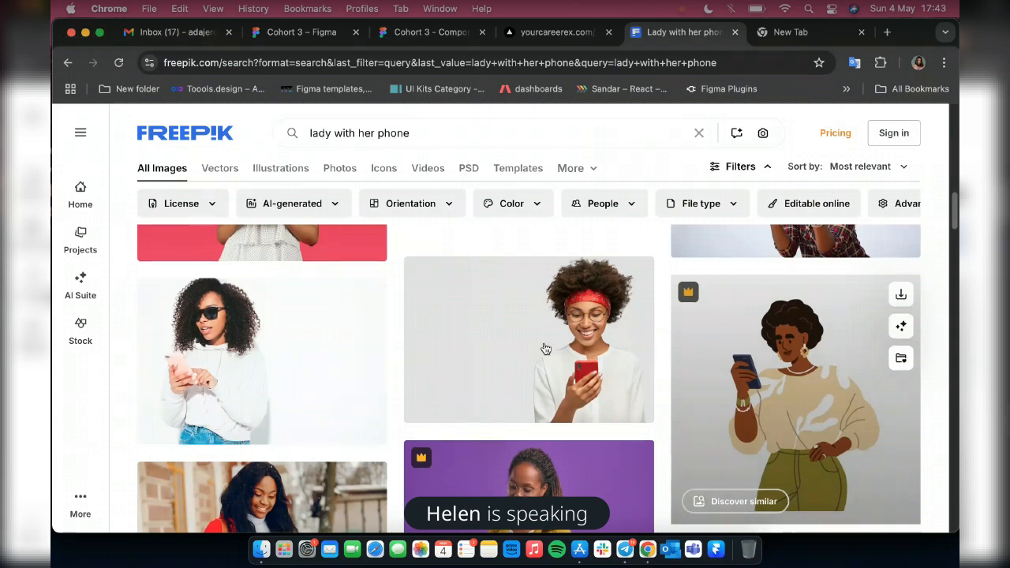
{"action": "scroll", "coordinate": [442, 356], "scroll_direction": "up", "scroll_amount": 1}
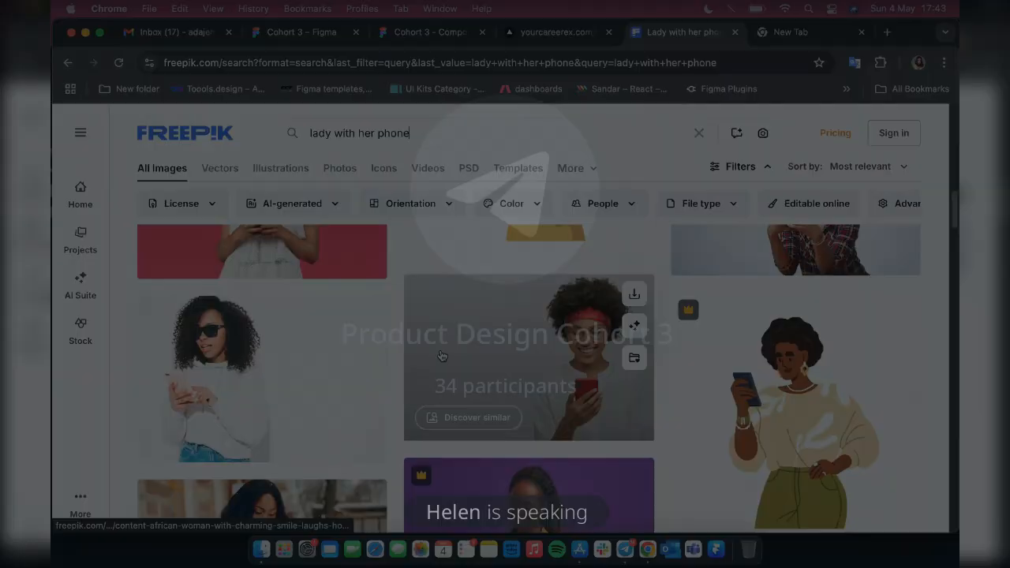
{"action": "scroll", "coordinate": [787, 392], "scroll_direction": "up", "scroll_amount": 3}
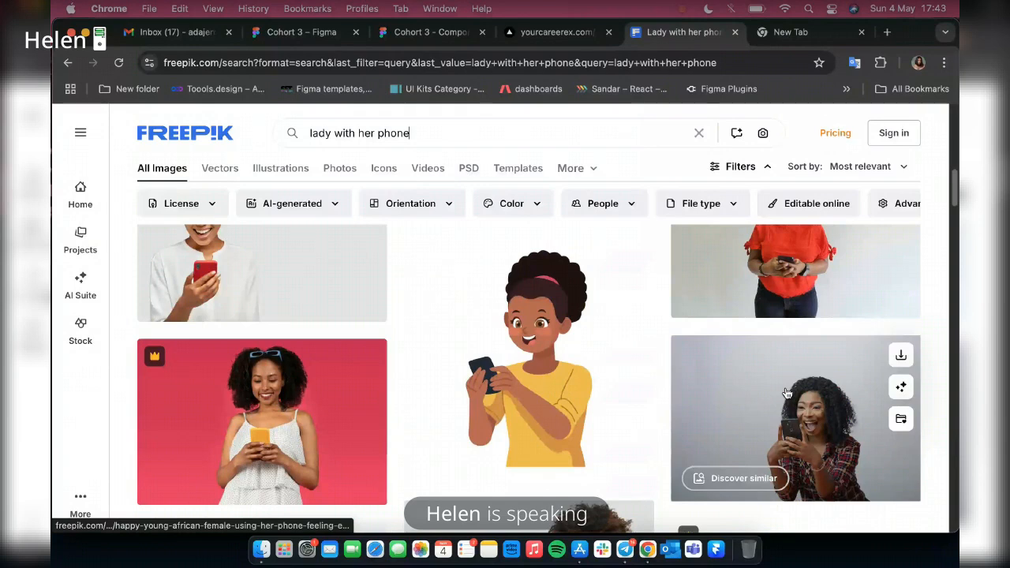
{"action": "scroll", "coordinate": [518, 401], "scroll_direction": "down", "scroll_amount": 2}
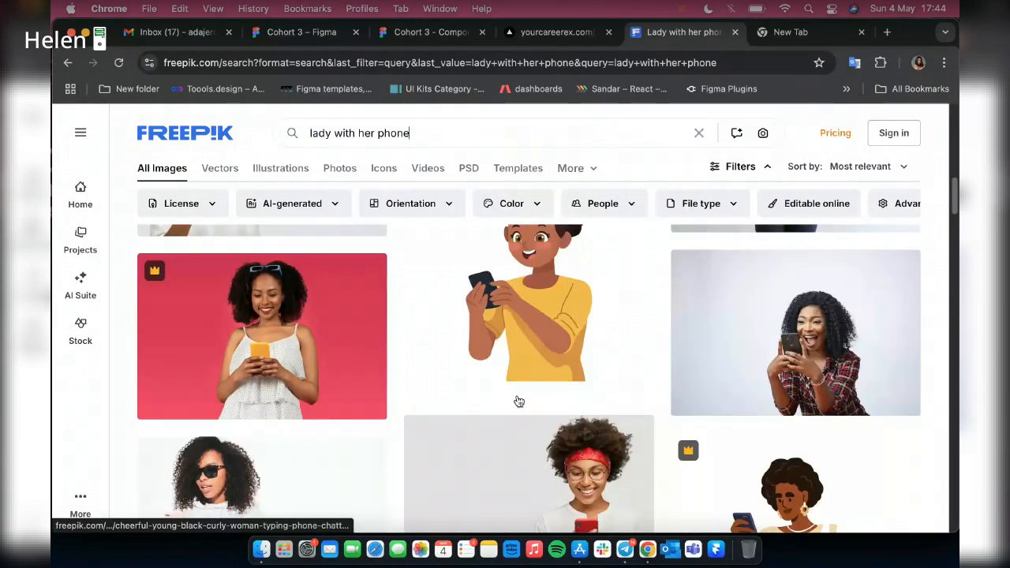
{"action": "scroll", "coordinate": [645, 418], "scroll_direction": "down", "scroll_amount": 5}
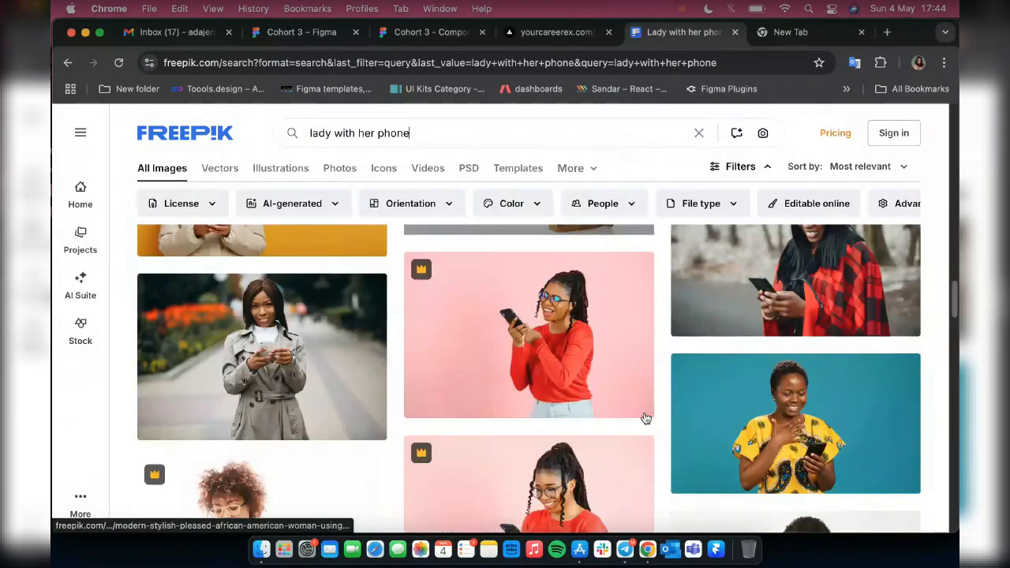
{"action": "scroll", "coordinate": [645, 419], "scroll_direction": "down", "scroll_amount": 3}
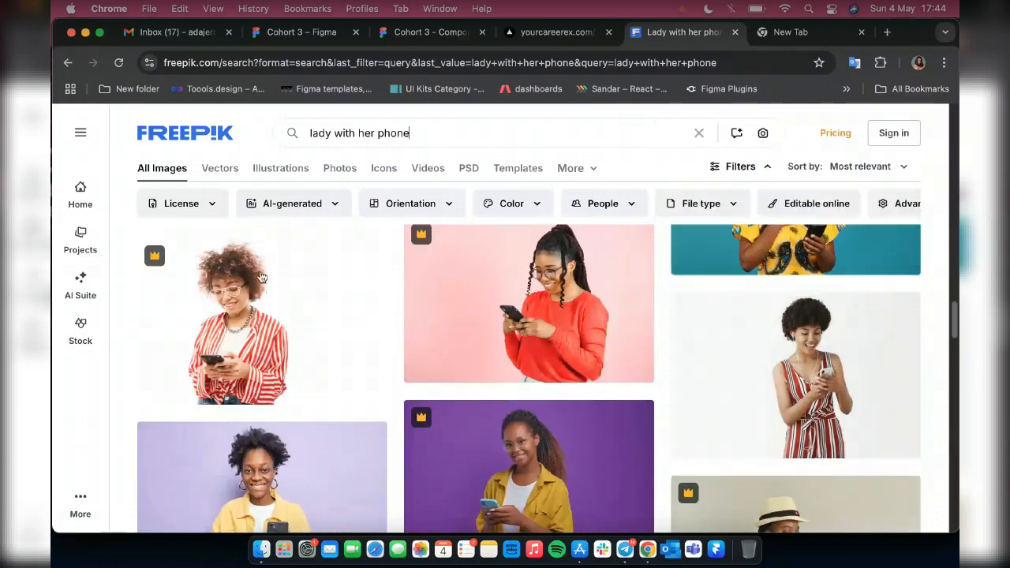
{"action": "scroll", "coordinate": [657, 336], "scroll_direction": "down", "scroll_amount": 5}
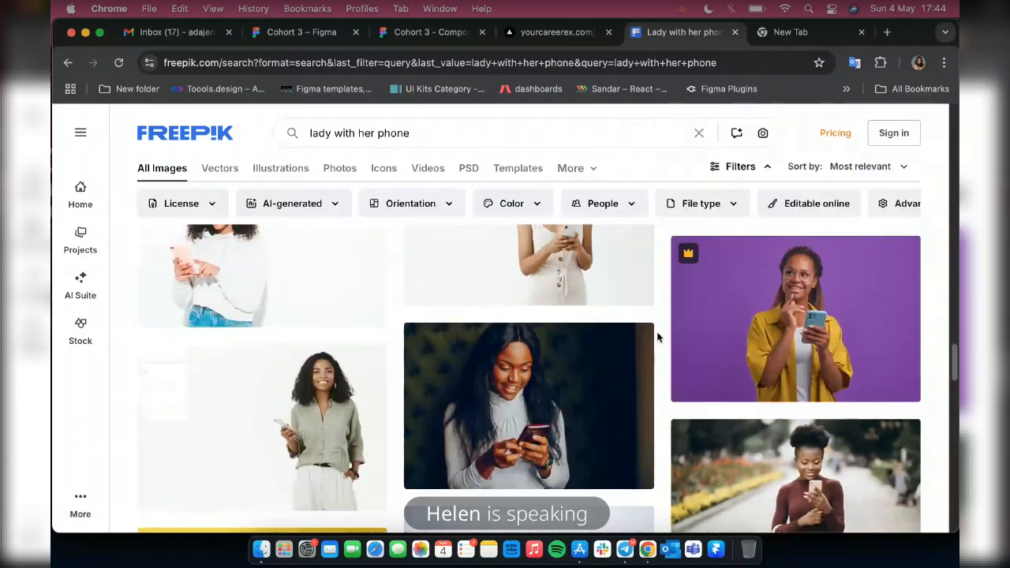
{"action": "scroll", "coordinate": [657, 337], "scroll_direction": "down", "scroll_amount": 3}
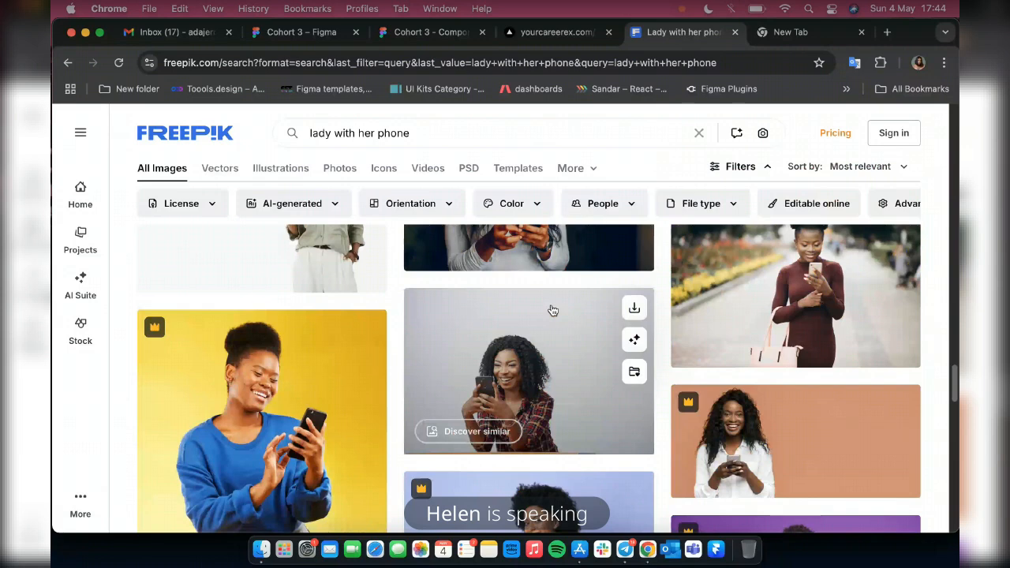
{"action": "scroll", "coordinate": [553, 310], "scroll_direction": "down", "scroll_amount": 3}
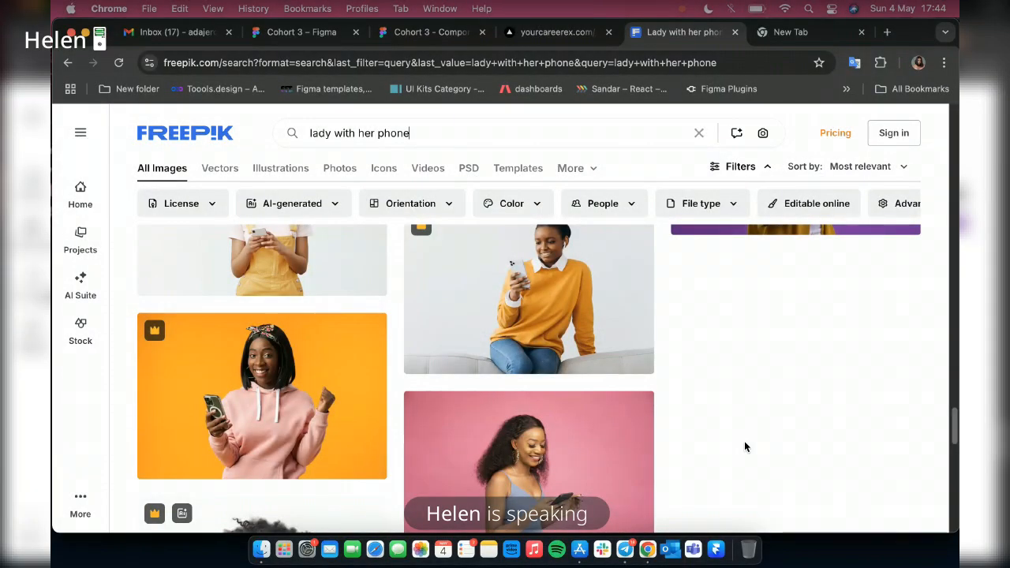
{"action": "scroll", "coordinate": [733, 432], "scroll_direction": "up", "scroll_amount": 15}
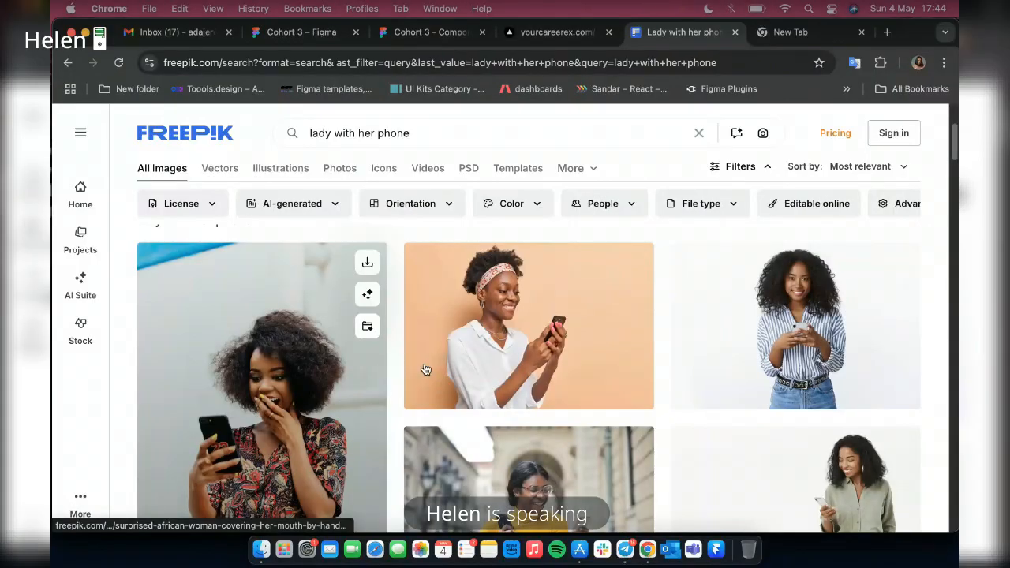
{"action": "scroll", "coordinate": [425, 369], "scroll_direction": "up", "scroll_amount": 1}
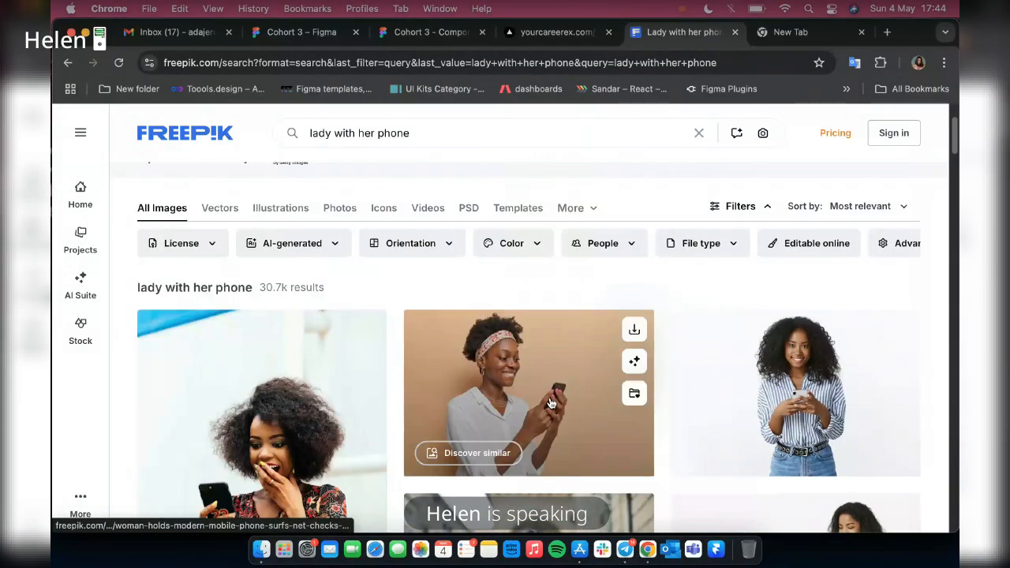
- Copy the photo of the woman in a headband on a peach background and paste it into the Desktop - 1 frame
{"action": "right_click", "coordinate": [531, 345]}
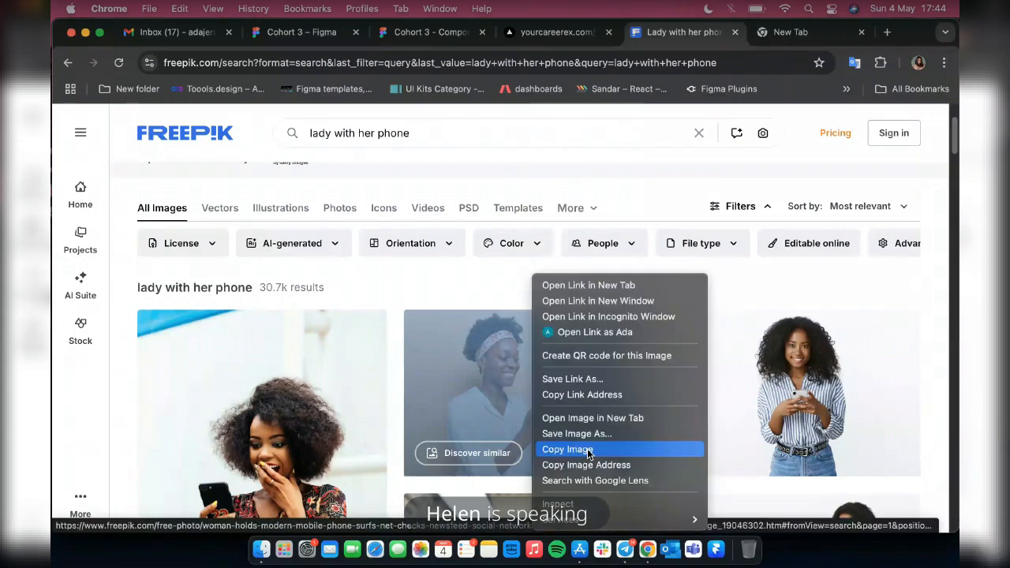
{"action": "left_click", "coordinate": [584, 449]}
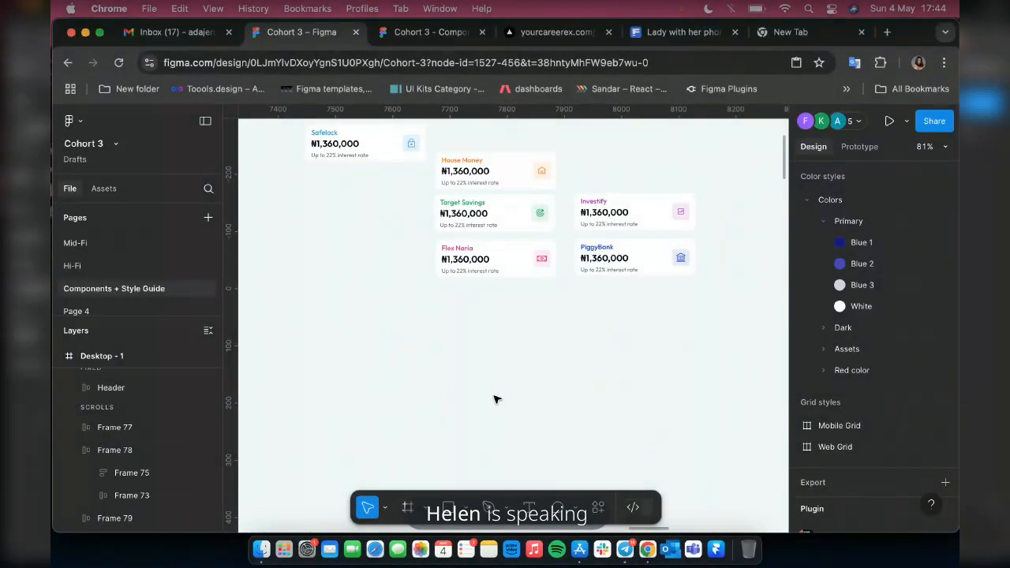
{"action": "key", "text": "super+v"}
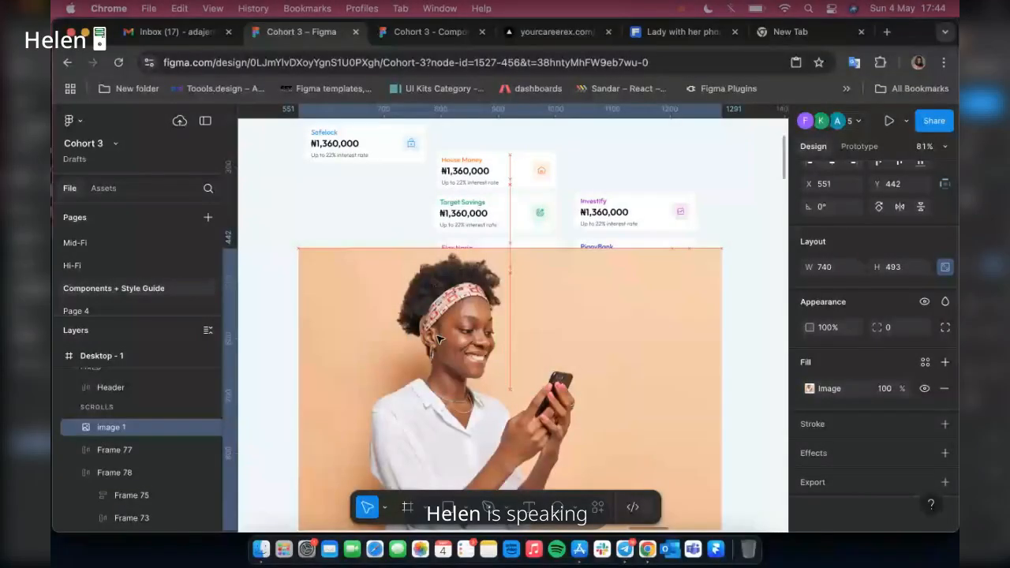
{"action": "left_click_drag", "start_coordinate": [439, 340], "coordinate": [440, 339]}
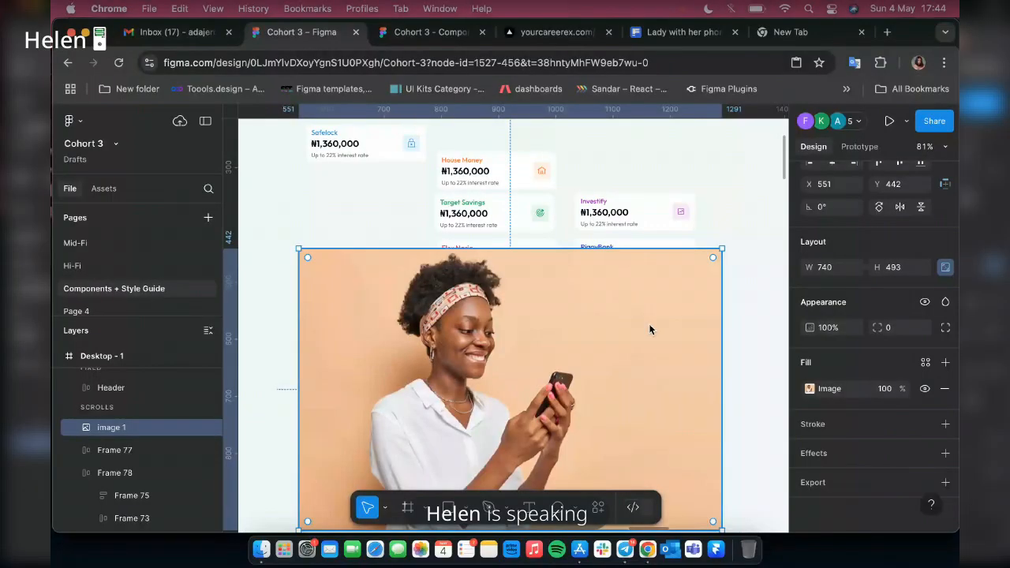
- Mirror the pasted photo horizontally so the woman faces the other way, and set its width to 740 with proportions locked
{"action": "scroll", "coordinate": [649, 329], "scroll_direction": "down", "scroll_amount": 3}
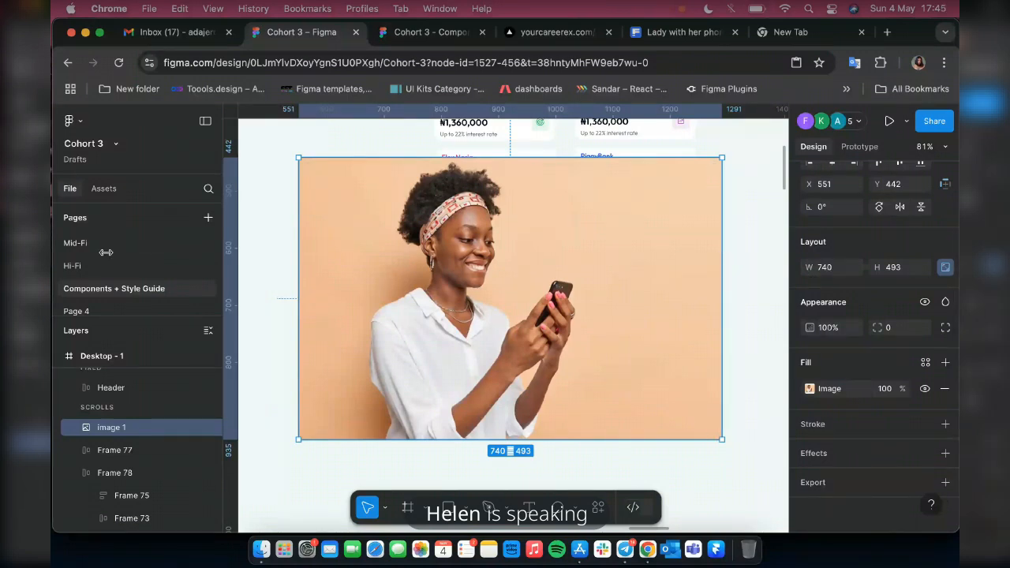
{"action": "left_click_drag", "start_coordinate": [99, 253], "coordinate": [90, 258]}
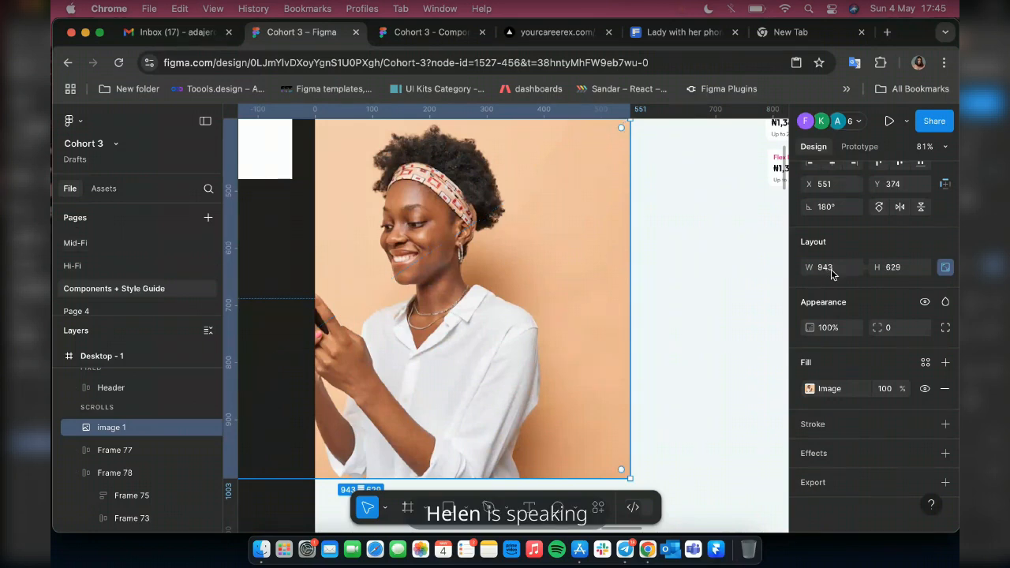
{"action": "key", "text": "BackSpace"}
{"action": "key", "text": "BackSpace"}
{"action": "key", "text": "BackSpace"}
{"action": "type", "text": "740"}
{"action": "key", "text": "Return"}
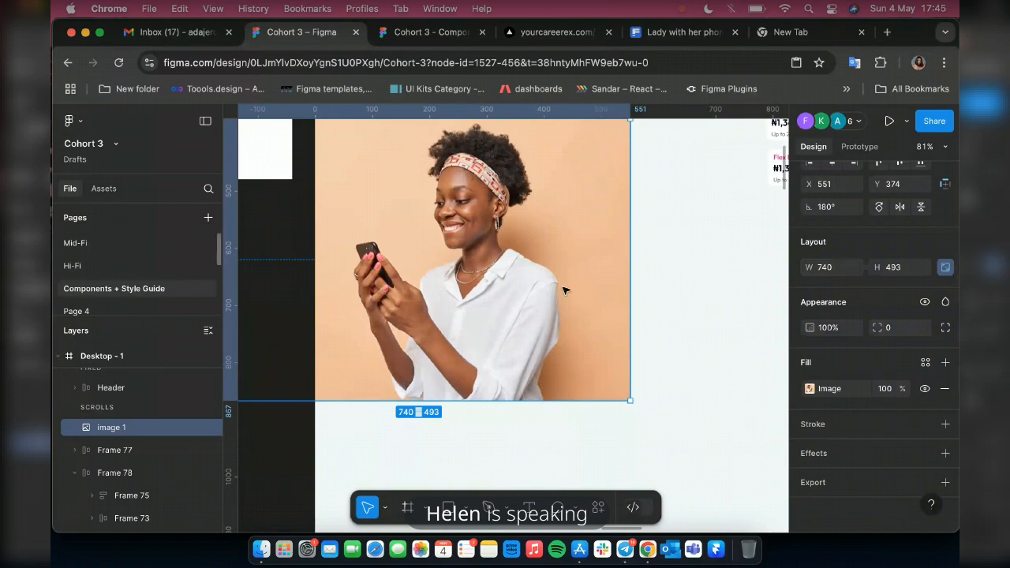
- Move the mirrored photo inside the Desktop - 1 frame, just below the savings cards, to about X 1306 and Y 572
{"action": "scroll", "coordinate": [570, 289], "scroll_direction": "down", "scroll_amount": 10}
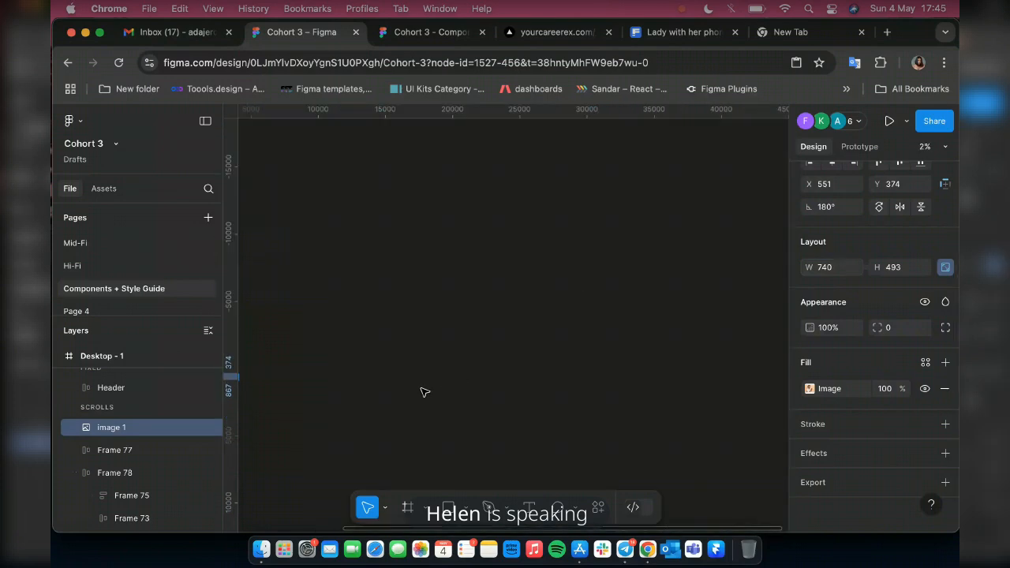
{"action": "scroll", "coordinate": [474, 413], "scroll_direction": "left", "scroll_amount": 10}
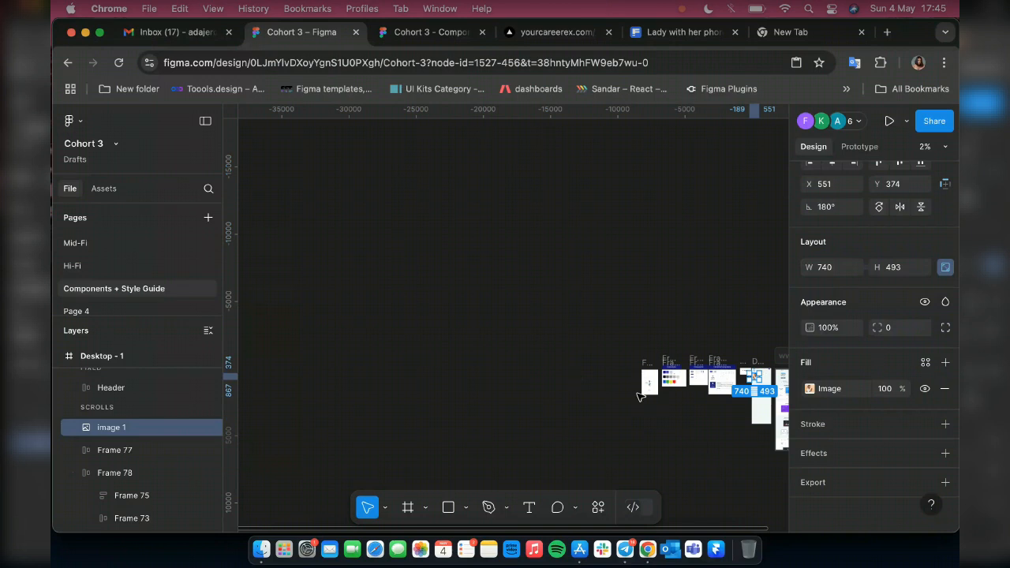
{"action": "scroll", "coordinate": [764, 388], "scroll_direction": "up", "scroll_amount": 15}
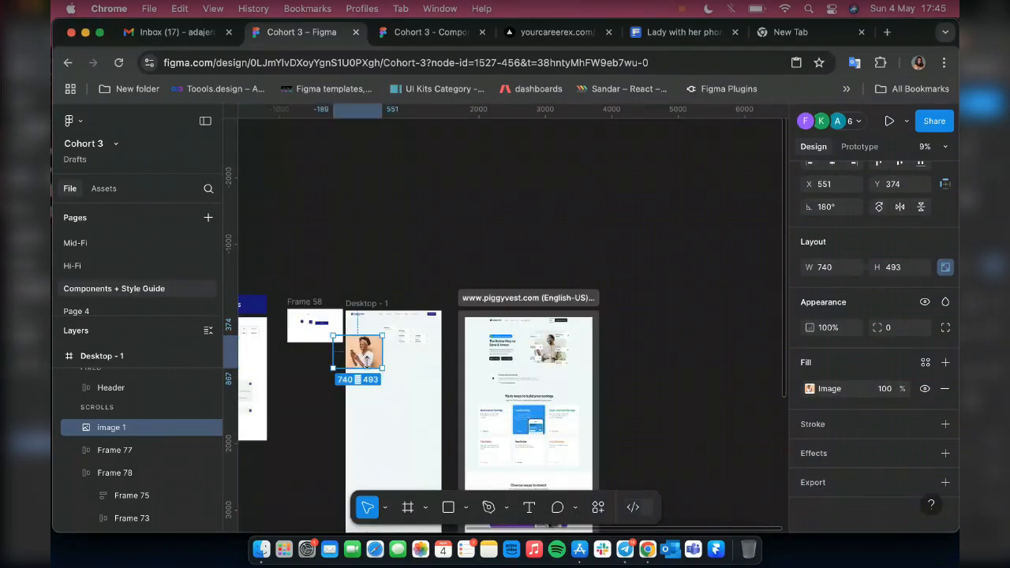
{"action": "scroll", "coordinate": [372, 363], "scroll_direction": "up", "scroll_amount": 5}
{"action": "scroll", "coordinate": [397, 382], "scroll_direction": "down", "scroll_amount": 4}
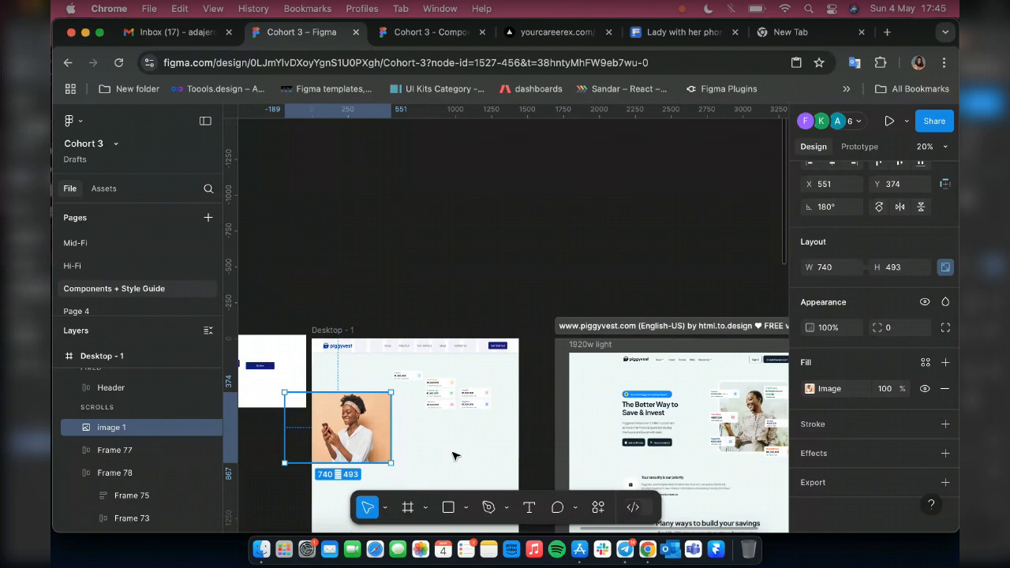
{"action": "left_click_drag", "start_coordinate": [347, 430], "coordinate": [455, 458]}
{"action": "left_click_drag", "start_coordinate": [455, 421], "coordinate": [456, 421]}
{"action": "scroll", "coordinate": [410, 381], "scroll_direction": "down", "scroll_amount": 1}
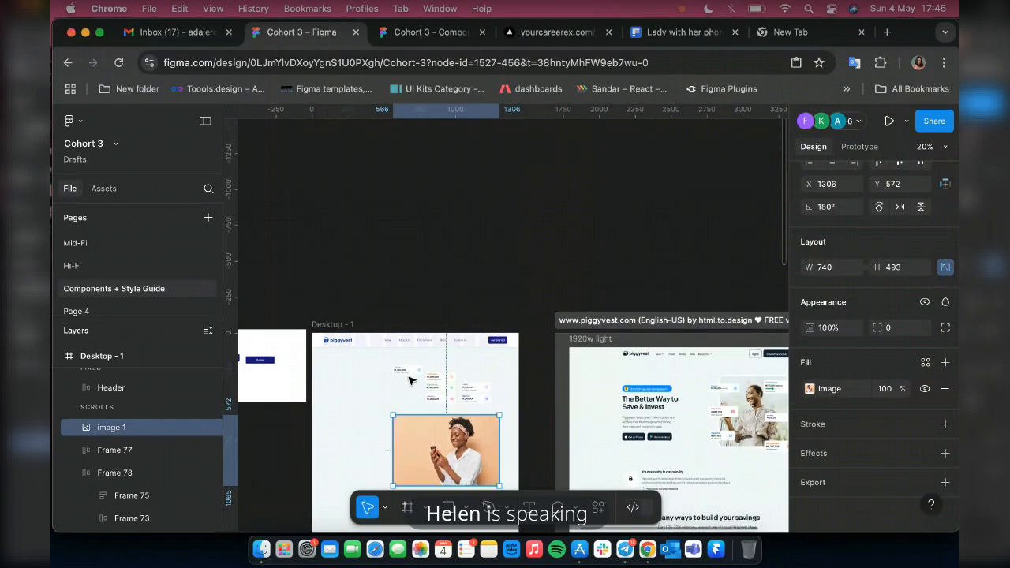
- Crop the photo of the woman from both sides to a near-square of 494 by 493
{"action": "scroll", "coordinate": [409, 381], "scroll_direction": "down", "scroll_amount": 5}
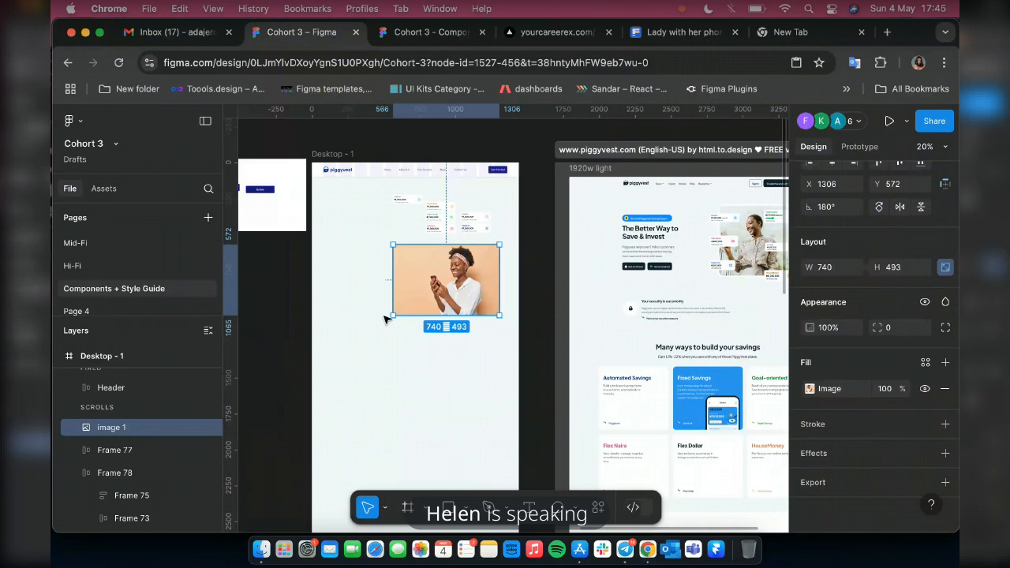
{"action": "scroll", "coordinate": [386, 319], "scroll_direction": "right", "scroll_amount": 3}
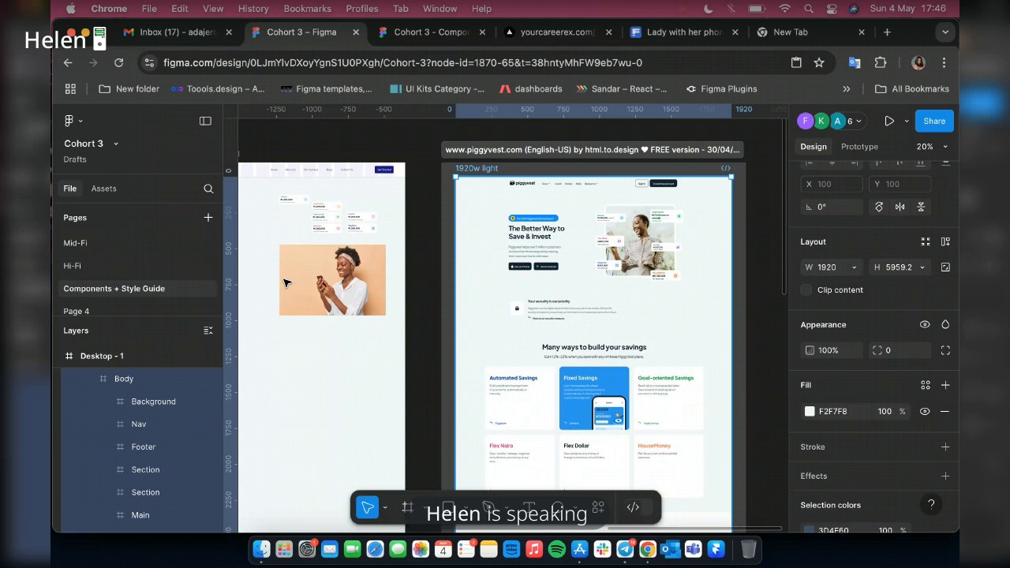
{"action": "left_click", "coordinate": [286, 283]}
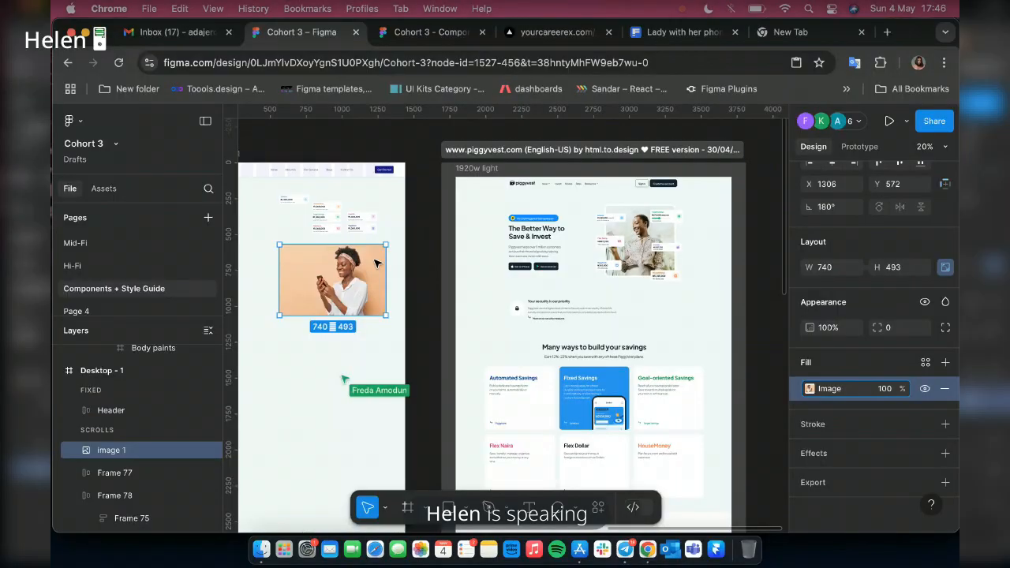
{"action": "left_click", "coordinate": [809, 389]}
{"action": "left_click", "coordinate": [659, 253]}
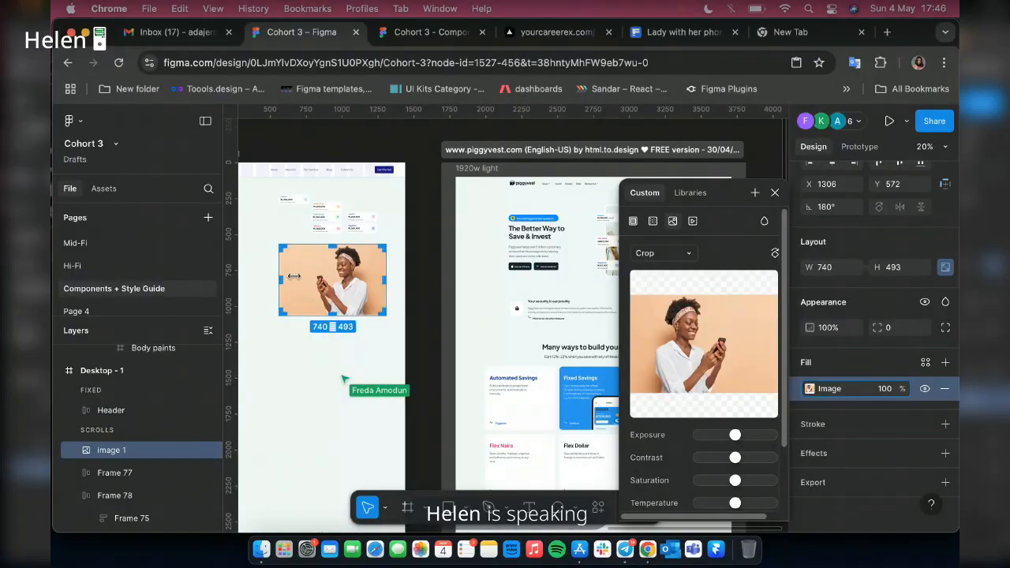
{"action": "left_click_drag", "start_coordinate": [294, 277], "coordinate": [308, 277]}
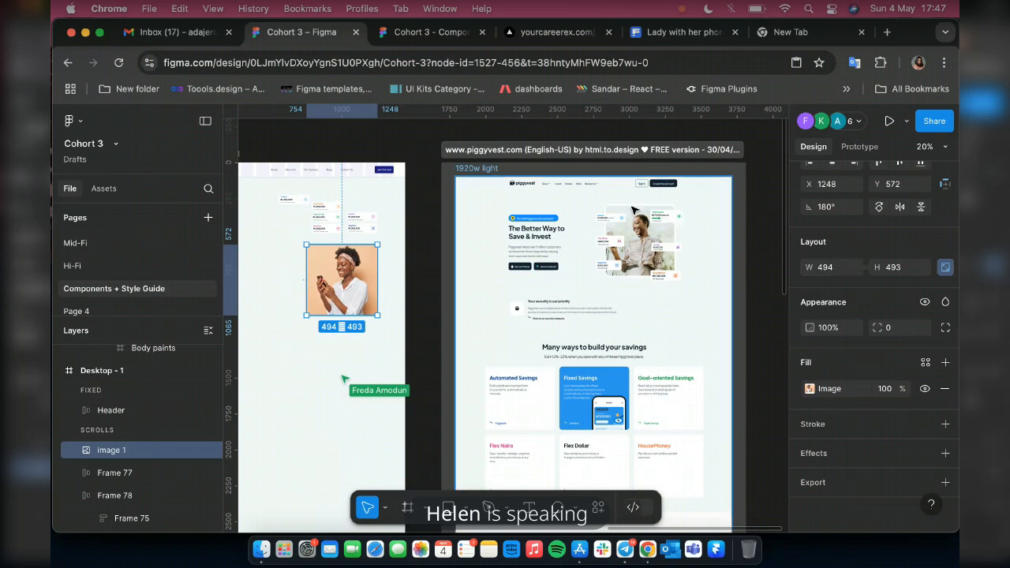
- Give the cropped photo a 20-wide inside stroke in Colors/Primary/White and a corner radius of 20
{"action": "left_click", "coordinate": [903, 437]}
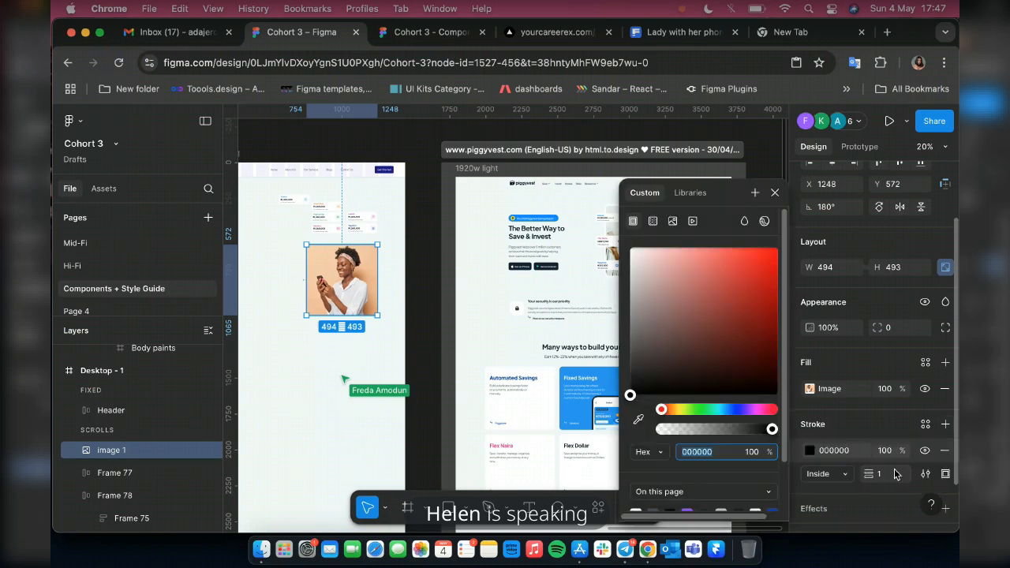
{"action": "left_click", "coordinate": [896, 473]}
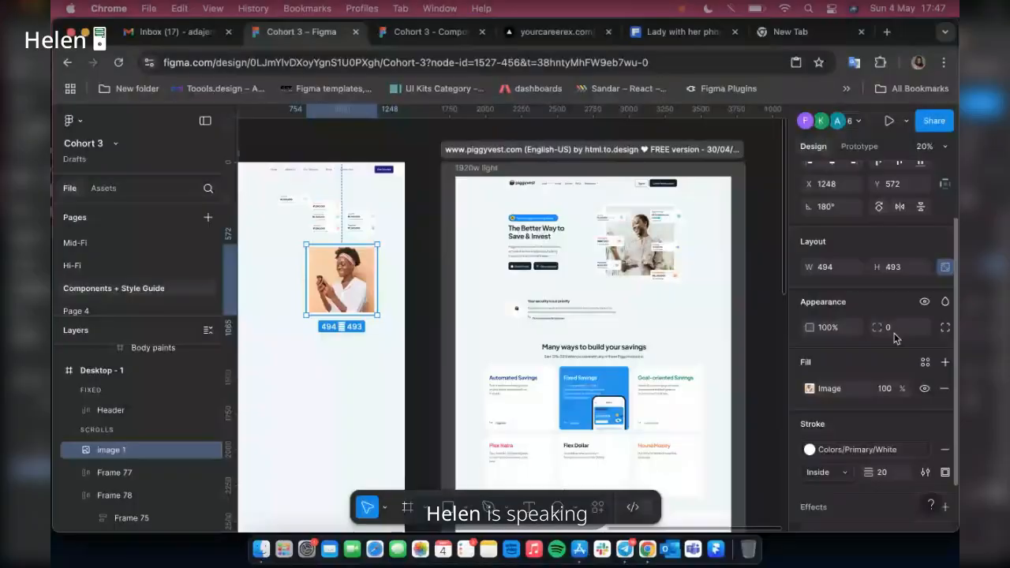
{"action": "left_click", "coordinate": [895, 330]}
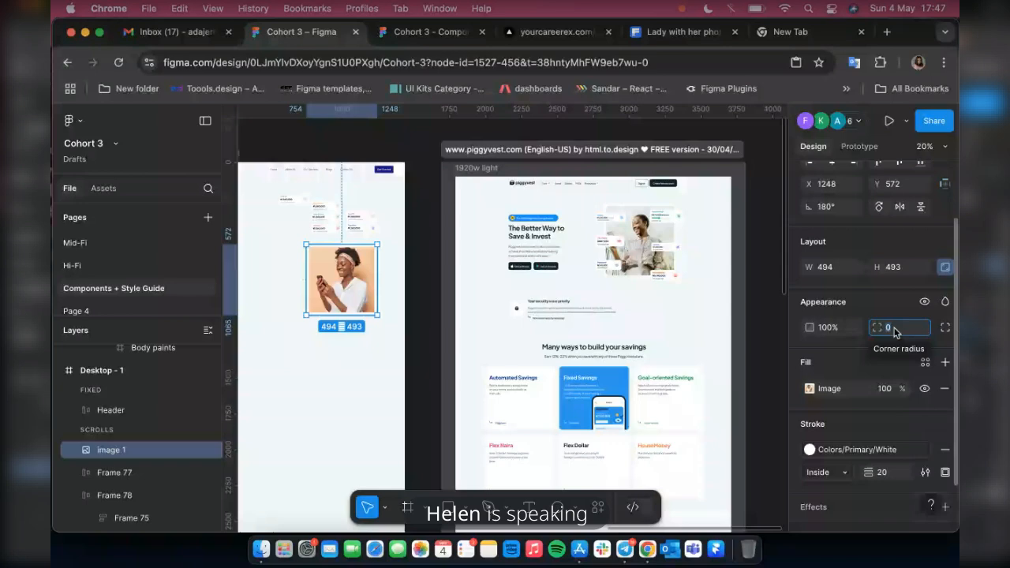
{"action": "type", "text": "20"}
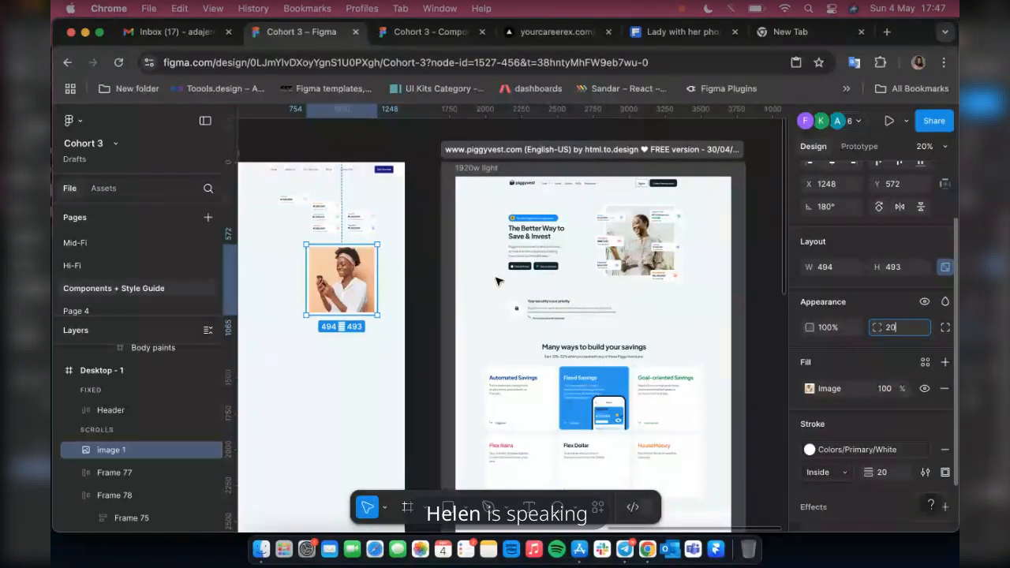
{"action": "key", "text": "Return"}
- Scale the framed photo up proportionally to a width of about 630
{"action": "scroll", "coordinate": [303, 257], "scroll_direction": "up", "scroll_amount": 10}
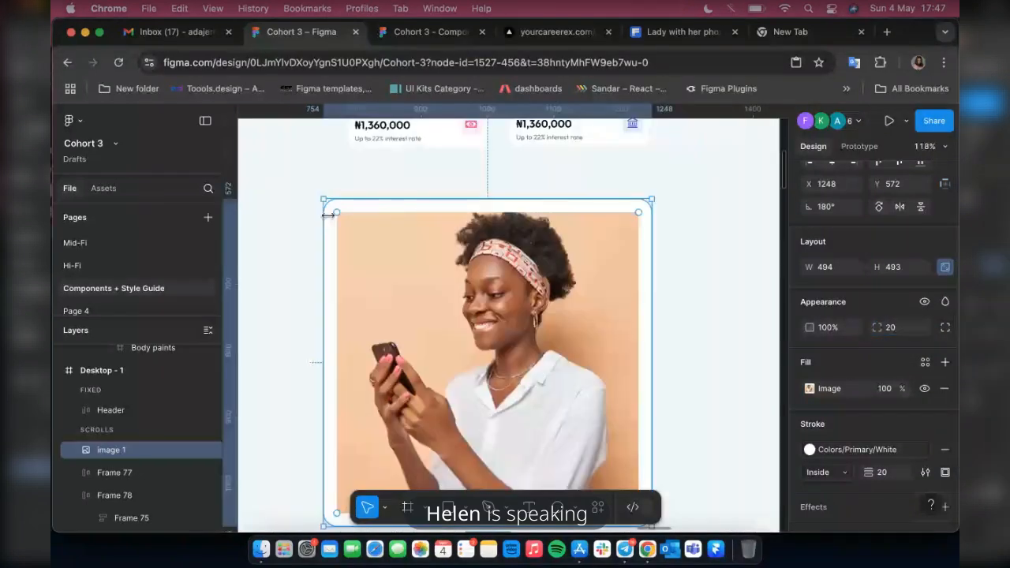
{"action": "scroll", "coordinate": [328, 214], "scroll_direction": "down", "scroll_amount": 10}
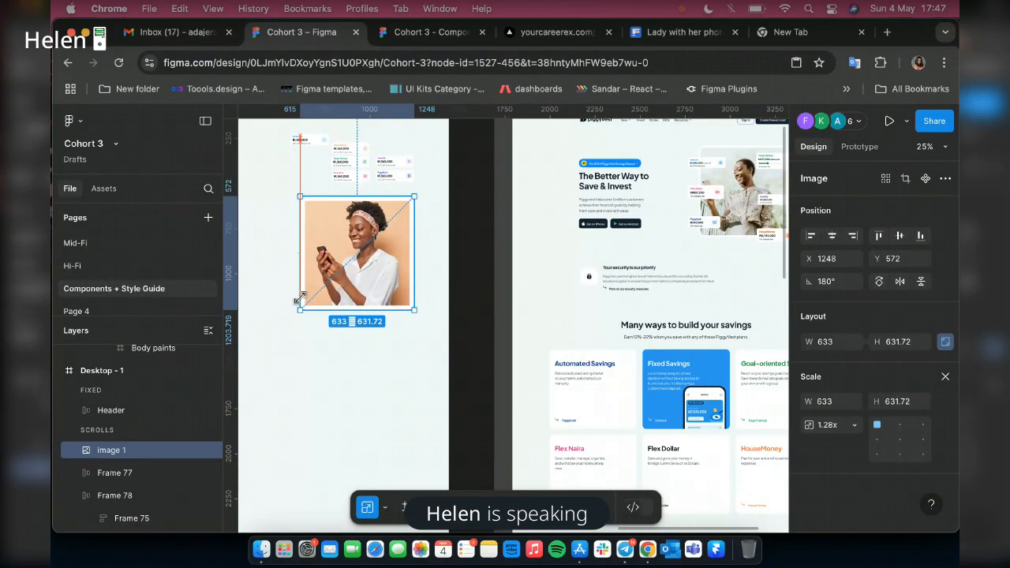
{"action": "left_click_drag", "start_coordinate": [300, 299], "coordinate": [293, 304]}
- Check the enlarged photo and the savings cards in the prototype preview, reload it, and return to the design file
{"action": "left_click", "coordinate": [461, 35]}
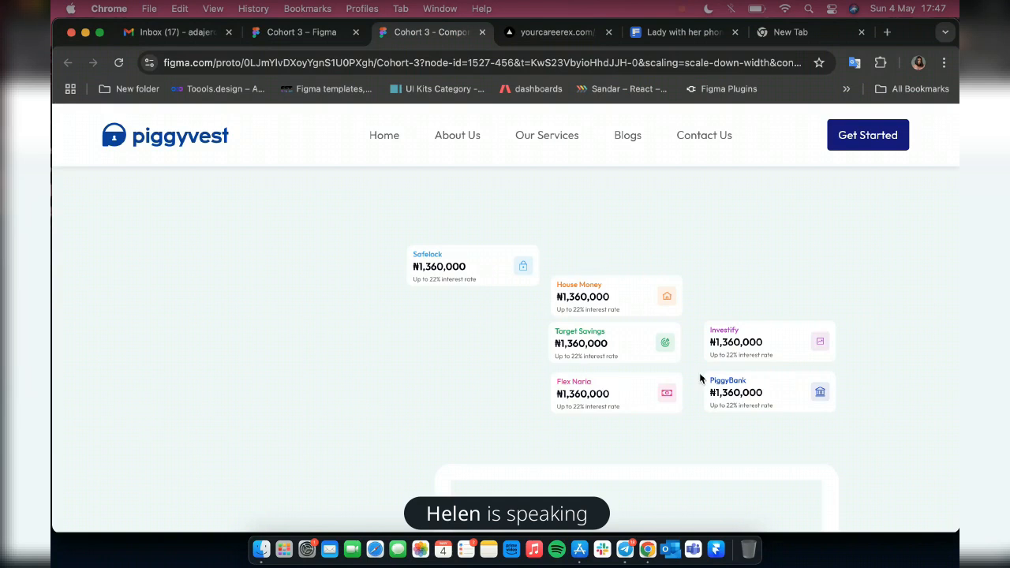
{"action": "scroll", "coordinate": [699, 372], "scroll_direction": "down", "scroll_amount": 5}
{"action": "scroll", "coordinate": [818, 388], "scroll_direction": "down", "scroll_amount": 2}
{"action": "scroll", "coordinate": [818, 389], "scroll_direction": "up", "scroll_amount": 2}
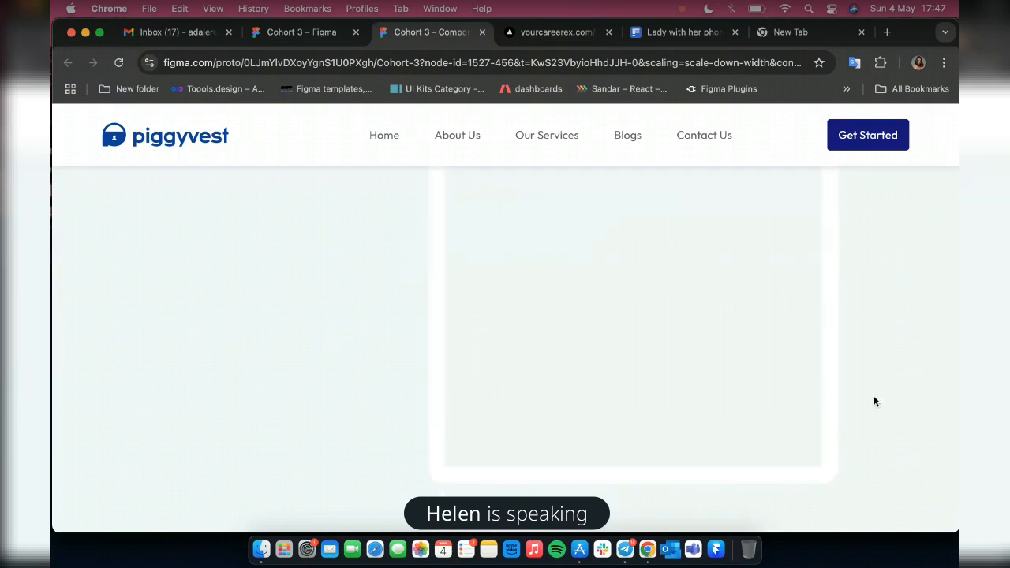
{"action": "scroll", "coordinate": [740, 352], "scroll_direction": "up", "scroll_amount": 1}
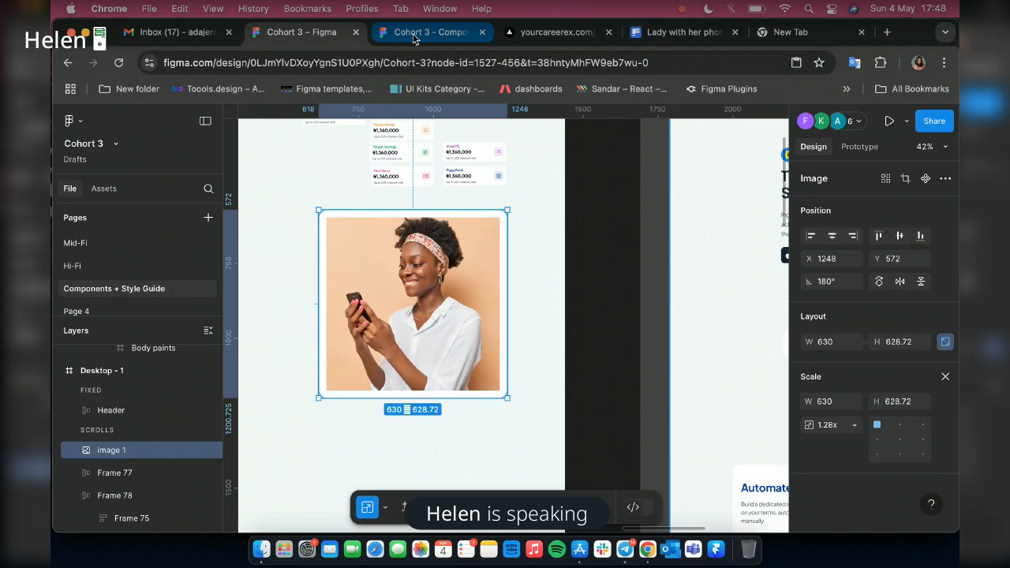
{"action": "left_click", "coordinate": [413, 34]}
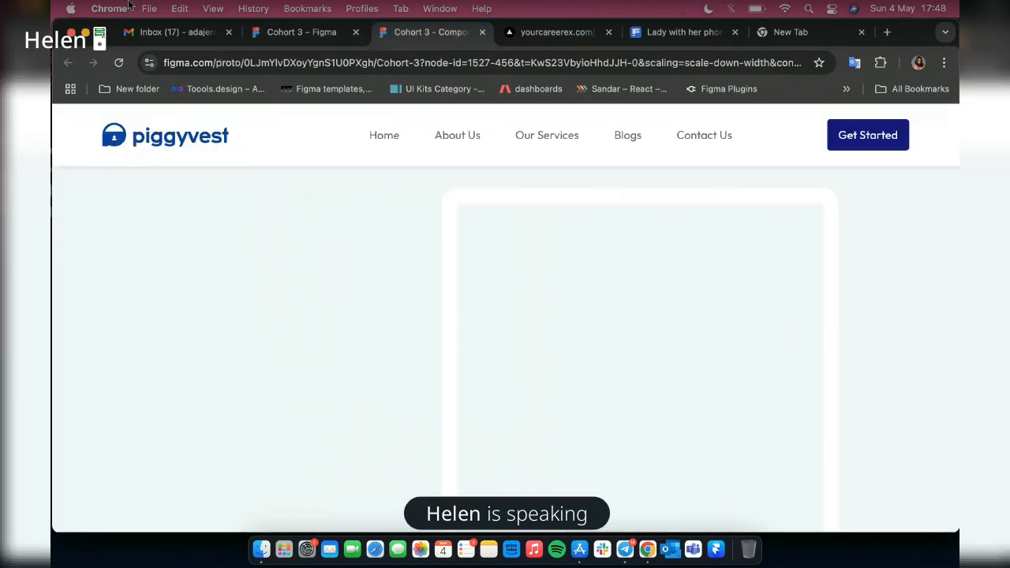
{"action": "left_click", "coordinate": [281, 35]}
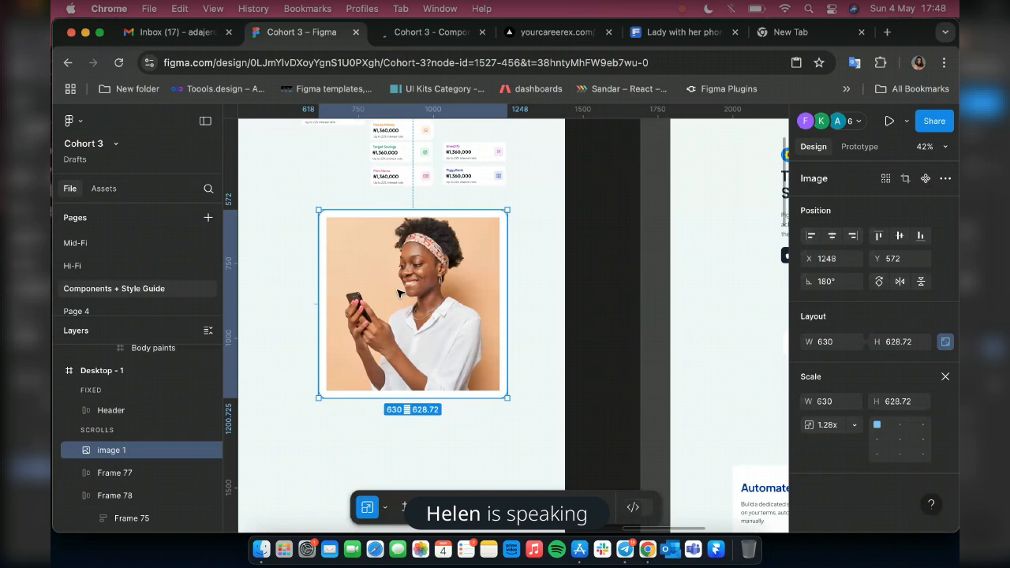
- Move the Safelock card over the upper left edge of the photo and bring it in front of the photo, following the reference hero
{"action": "scroll", "coordinate": [398, 292], "scroll_direction": "up", "scroll_amount": 3}
{"action": "scroll", "coordinate": [377, 198], "scroll_direction": "right", "scroll_amount": 3}
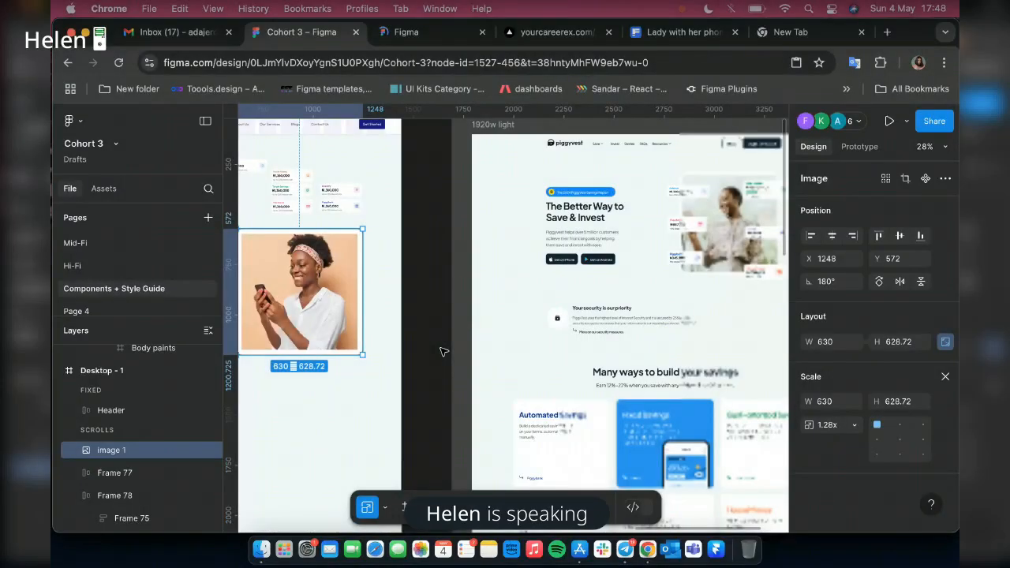
{"action": "scroll", "coordinate": [444, 352], "scroll_direction": "right", "scroll_amount": 3}
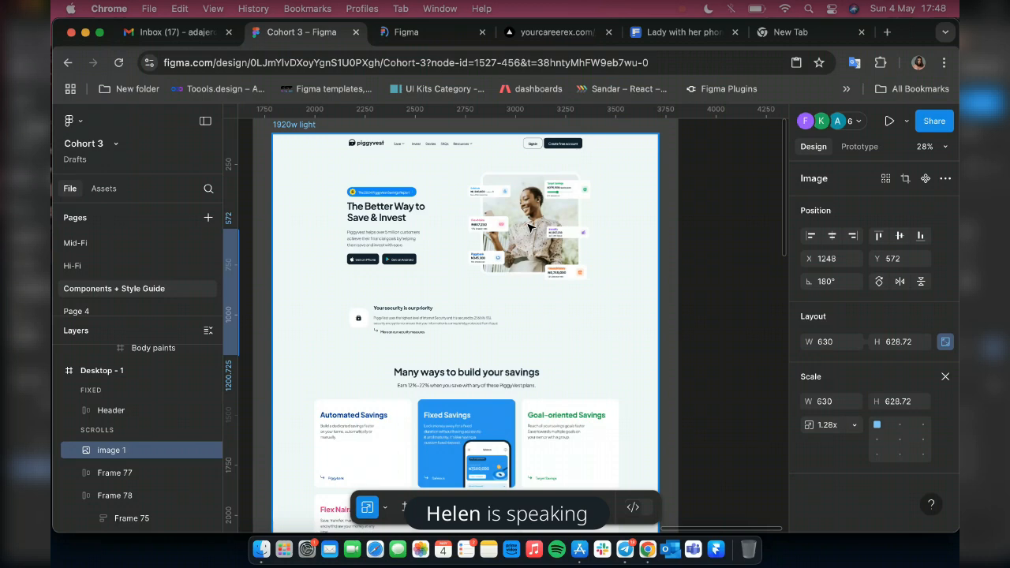
{"action": "scroll", "coordinate": [358, 380], "scroll_direction": "left", "scroll_amount": 4}
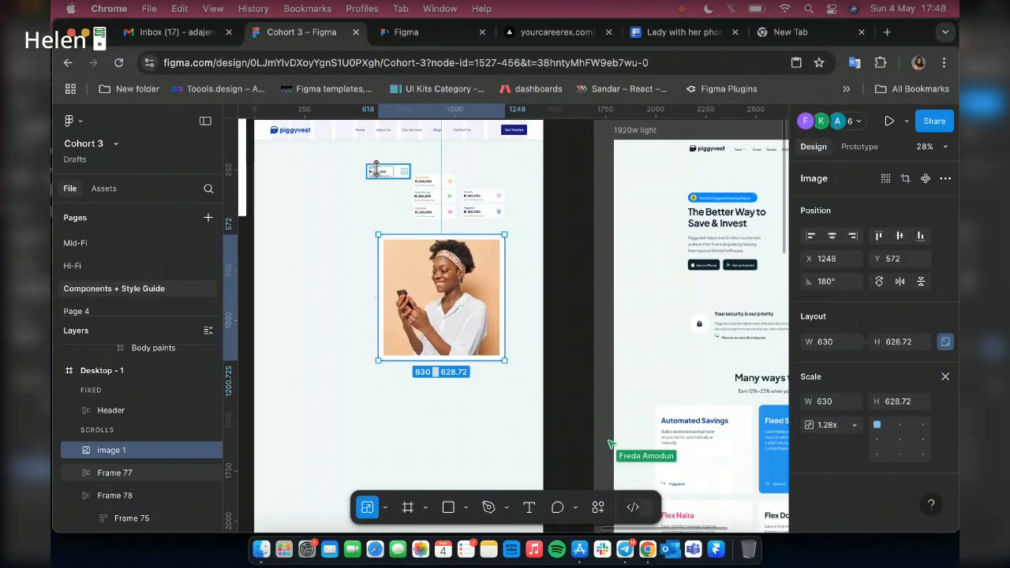
{"action": "left_click", "coordinate": [377, 168]}
{"action": "scroll", "coordinate": [377, 167], "scroll_direction": "up", "scroll_amount": 8}
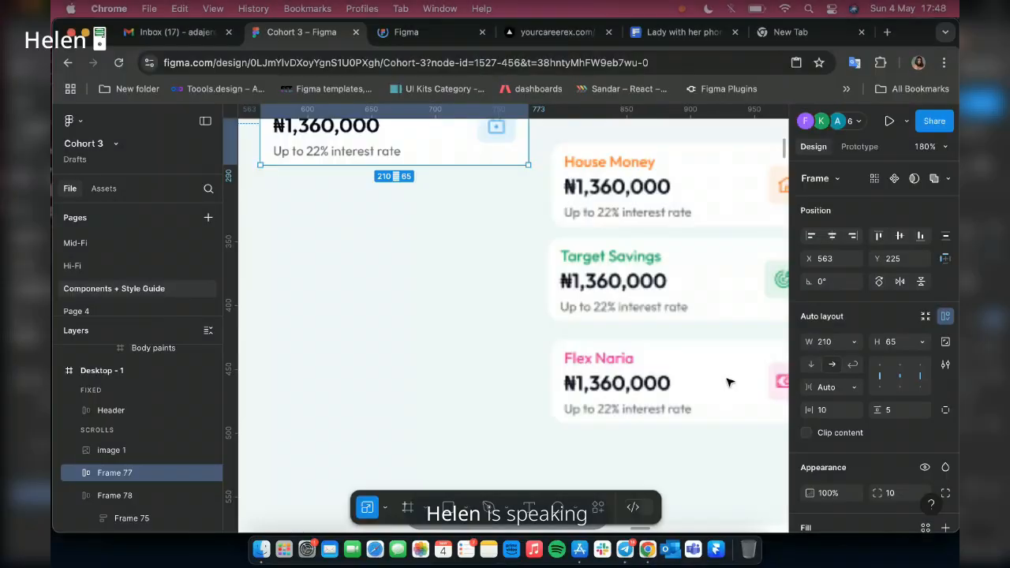
{"action": "scroll", "coordinate": [440, 263], "scroll_direction": "down", "scroll_amount": 5}
{"action": "scroll", "coordinate": [444, 324], "scroll_direction": "up", "scroll_amount": 2}
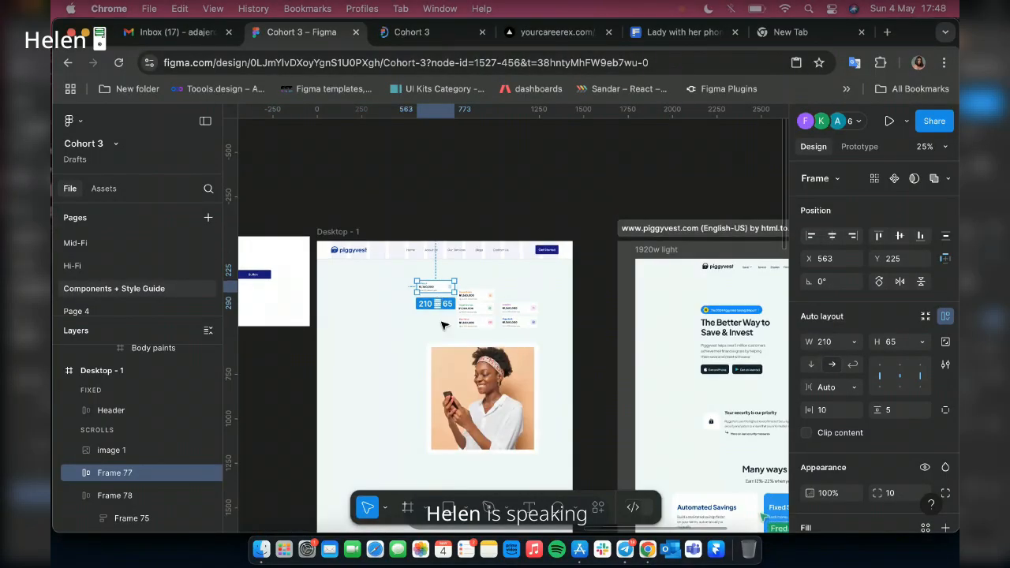
{"action": "scroll", "coordinate": [418, 280], "scroll_direction": "down", "scroll_amount": 1}
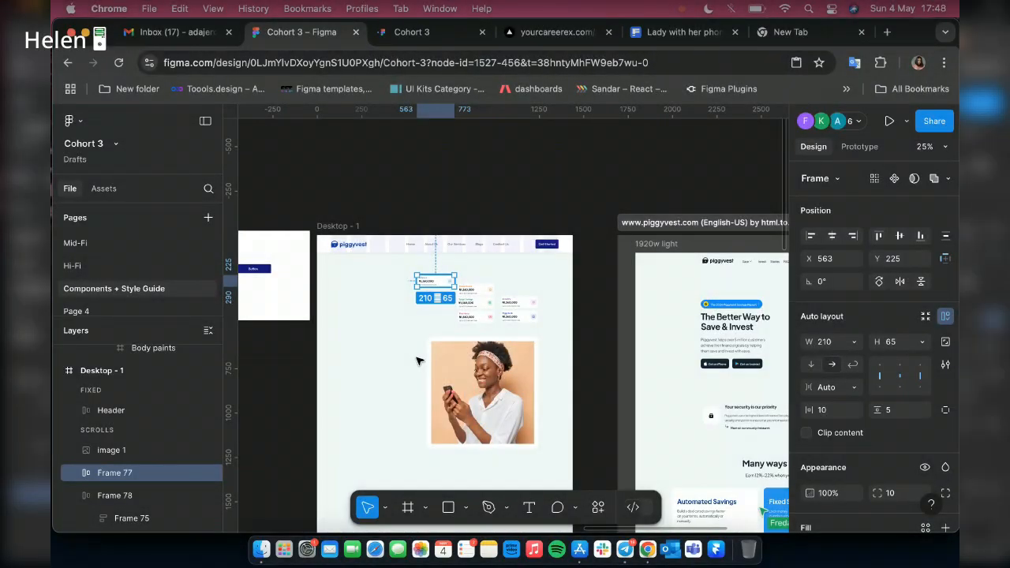
{"action": "left_click_drag", "start_coordinate": [428, 282], "coordinate": [427, 356]}
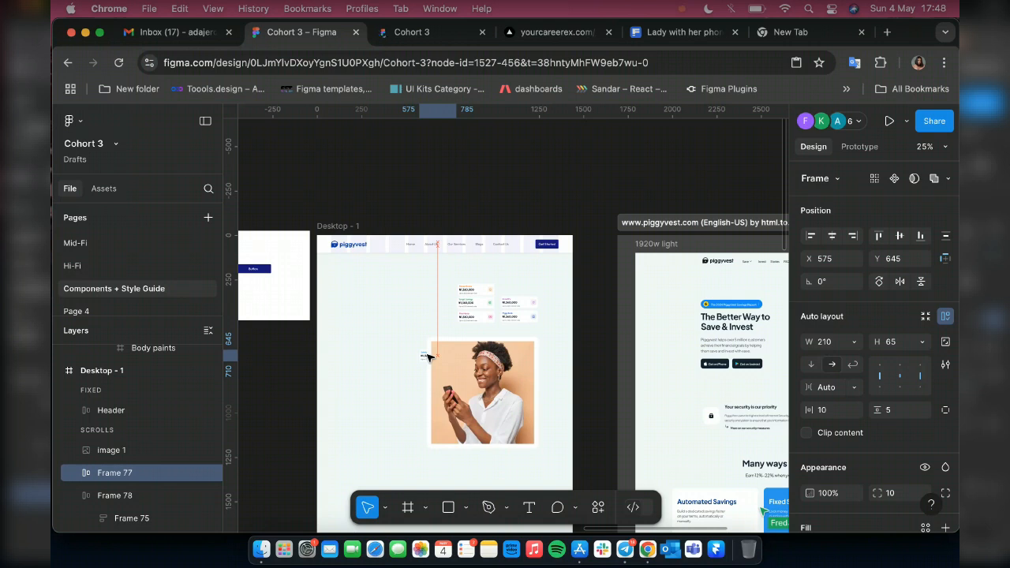
{"action": "left_click_drag", "start_coordinate": [428, 356], "coordinate": [428, 357]}
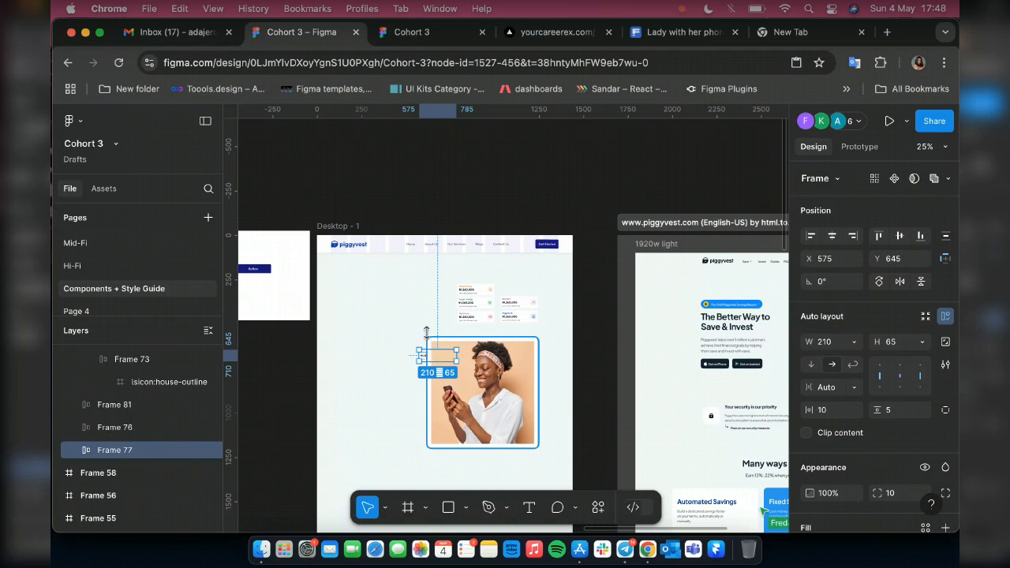
{"action": "scroll", "coordinate": [421, 350], "scroll_direction": "up", "scroll_amount": 3}
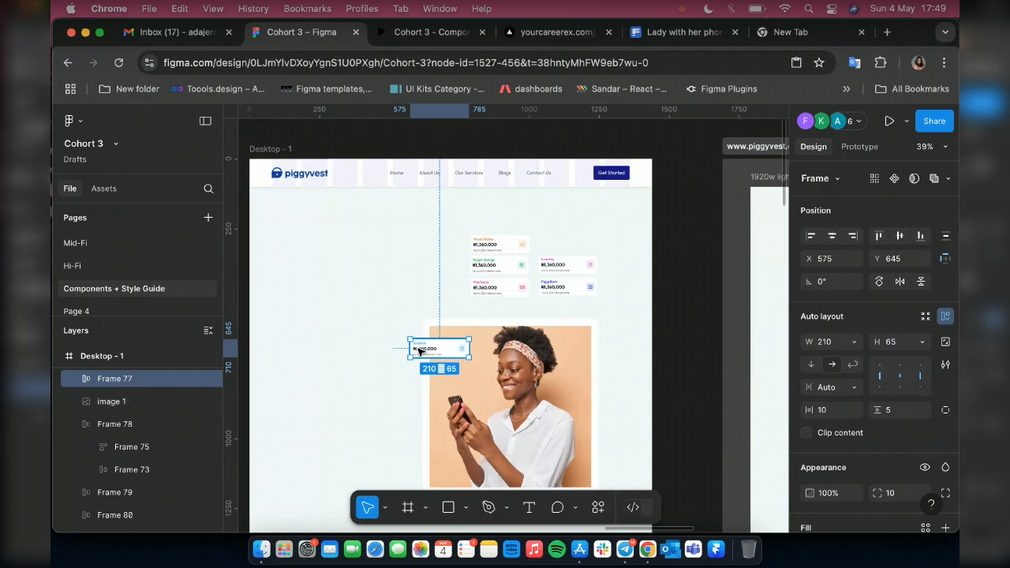
{"action": "left_click_drag", "start_coordinate": [419, 352], "coordinate": [507, 289]}
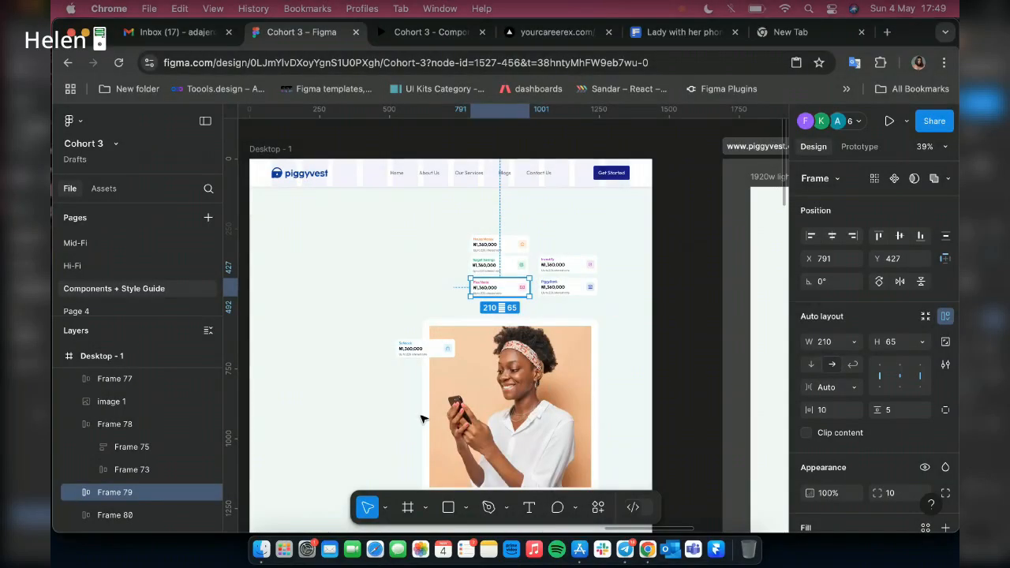
- Move the Flex Naria card over the photo's left edge below the Safelock card, about X 502 and Y 853, and bring it to the front
{"action": "left_click_drag", "start_coordinate": [500, 287], "coordinate": [488, 319]}
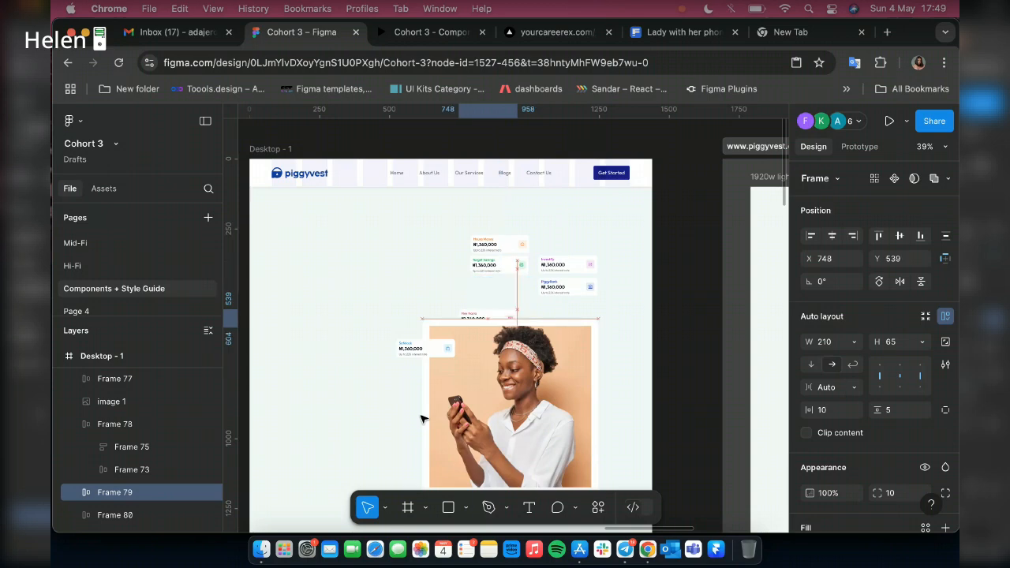
{"action": "left_click_drag", "start_coordinate": [422, 419], "coordinate": [424, 419]}
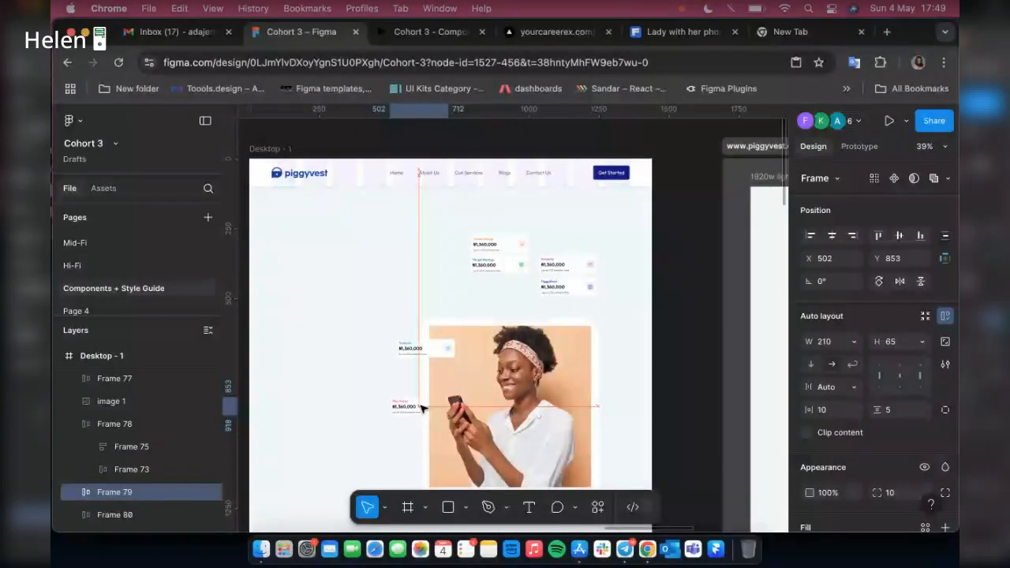
{"action": "left_click_drag", "start_coordinate": [421, 408], "coordinate": [420, 407]}
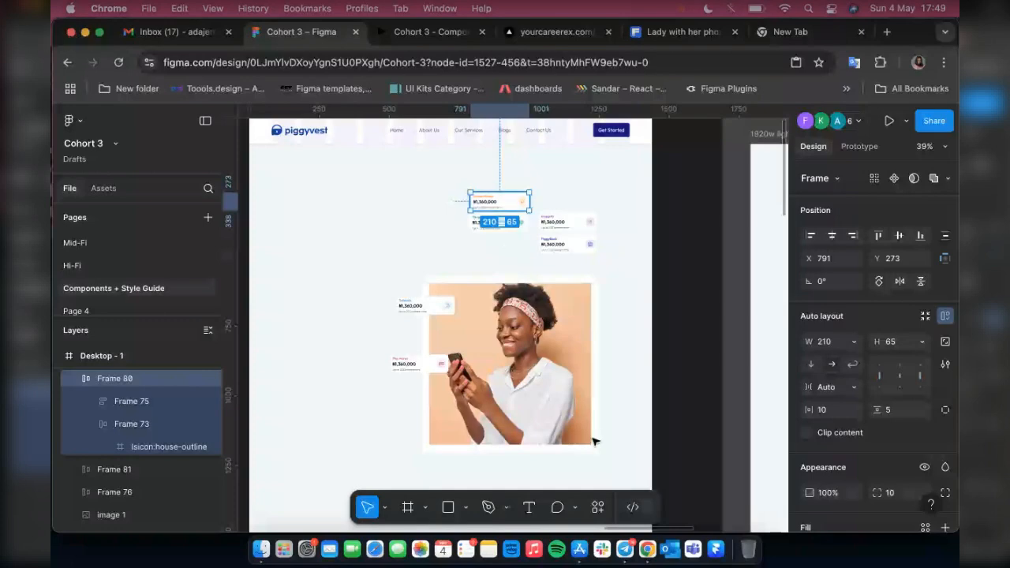
- Position the House Money, Investify and Target Savings cards along the photo's right edge and the PiggyBank card at its lower-left edge
{"action": "left_click_drag", "start_coordinate": [500, 201], "coordinate": [593, 447]}
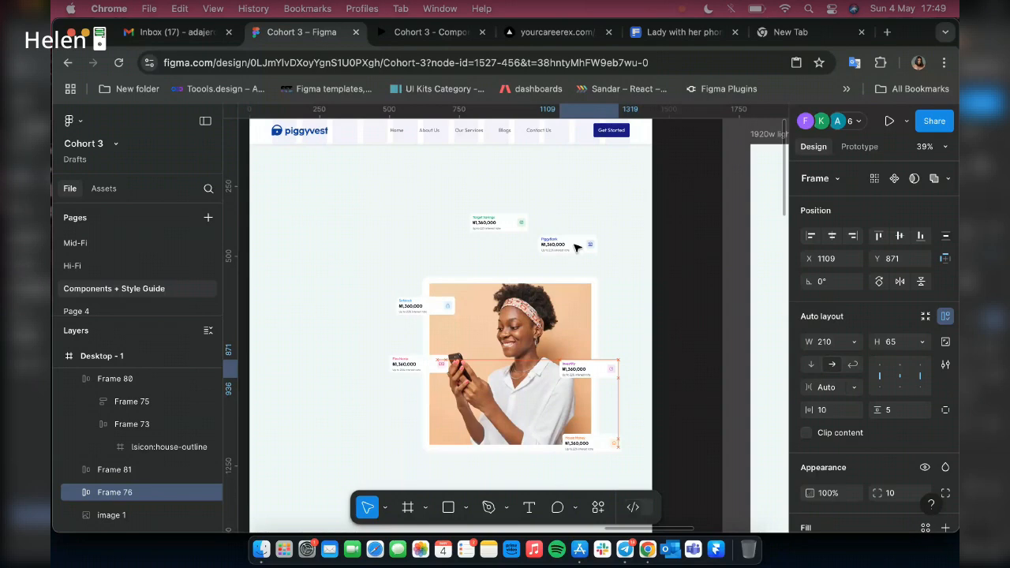
{"action": "key", "text": "shift+Right"}
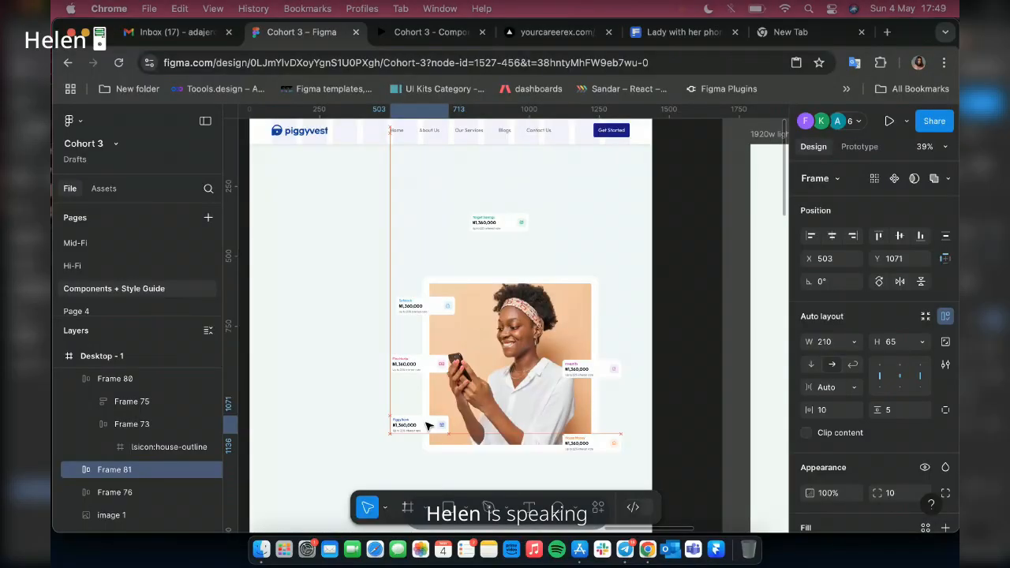
{"action": "key", "text": "shift+Up"}
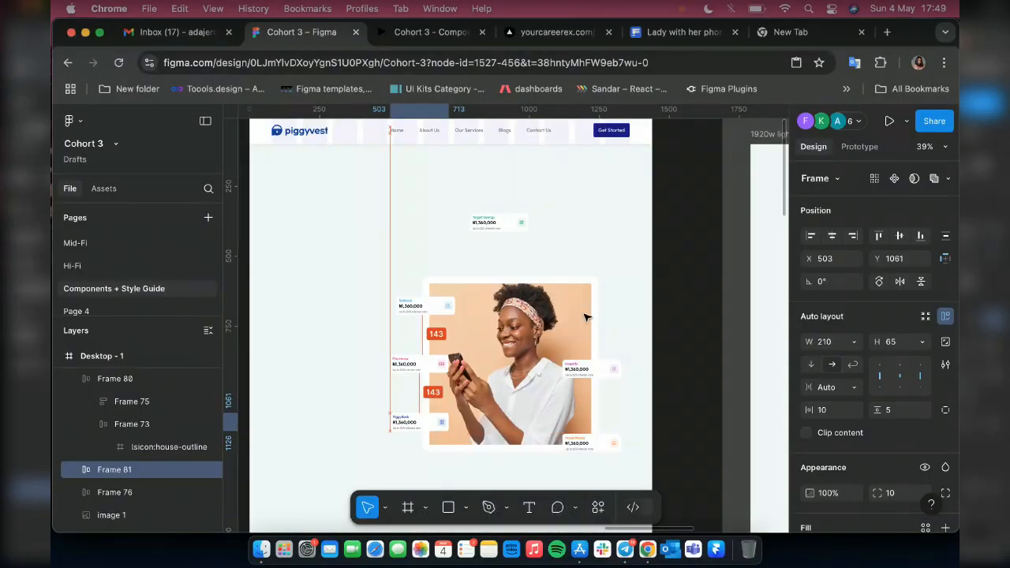
{"action": "left_click", "coordinate": [511, 222]}
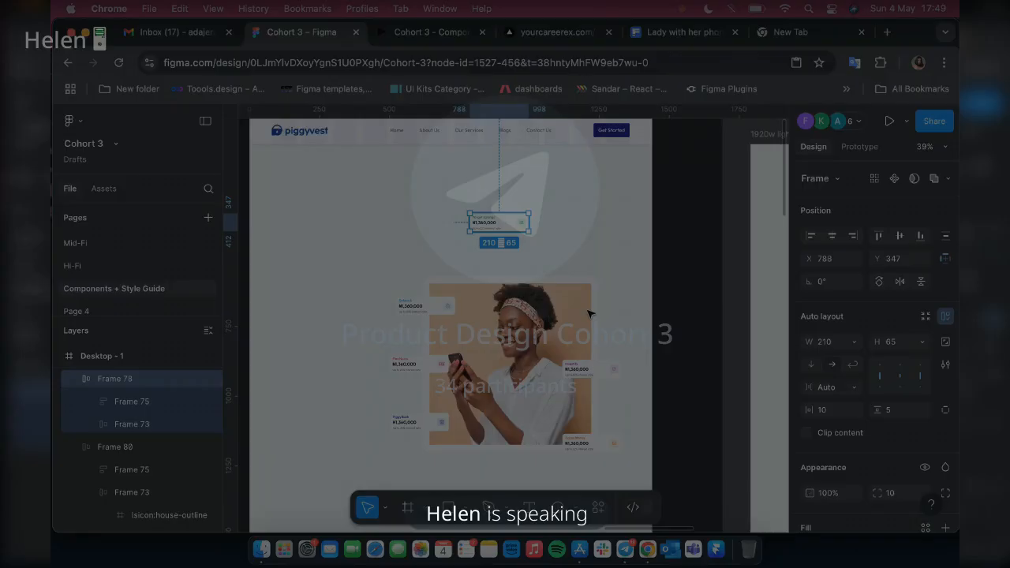
{"action": "left_click_drag", "start_coordinate": [514, 223], "coordinate": [608, 309]}
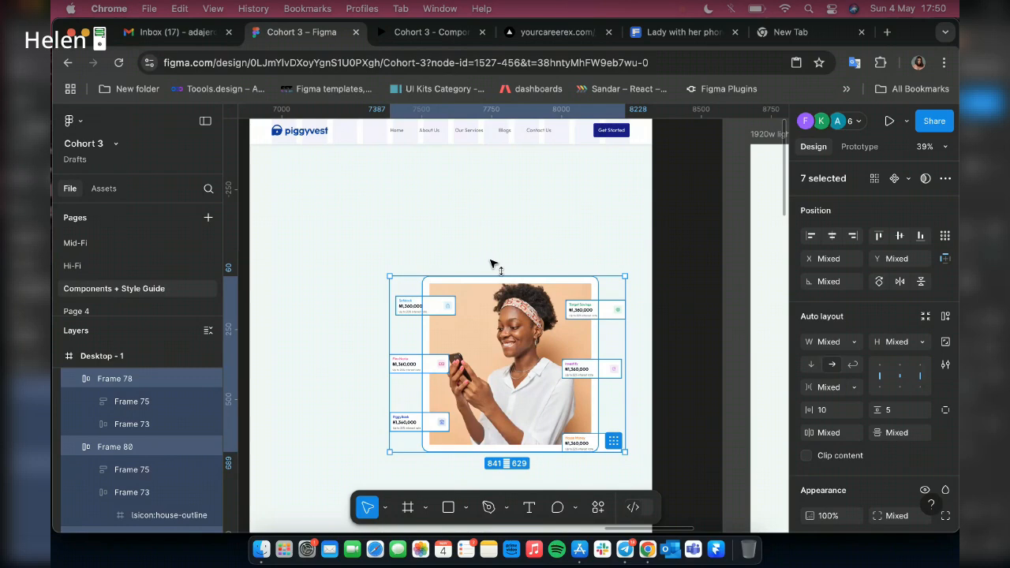
- Move the photo and its six cards up towards the header, and review the layout in the prototype preview
{"action": "key", "text": "super+z"}
{"action": "left_click_drag", "start_coordinate": [471, 269], "coordinate": [543, 253]}
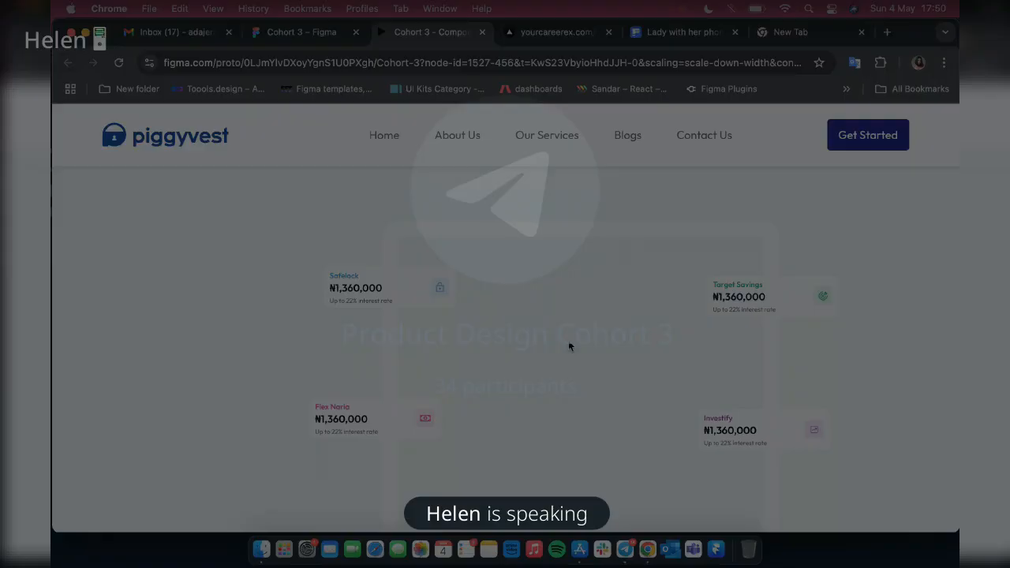
{"action": "scroll", "coordinate": [576, 342], "scroll_direction": "down", "scroll_amount": 3}
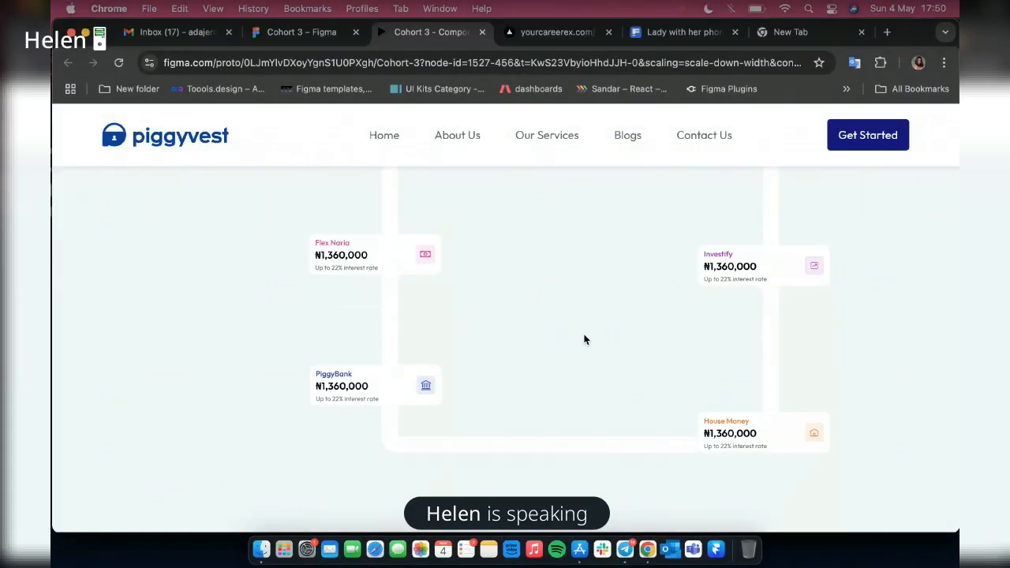
{"action": "scroll", "coordinate": [634, 343], "scroll_direction": "up", "scroll_amount": 3}
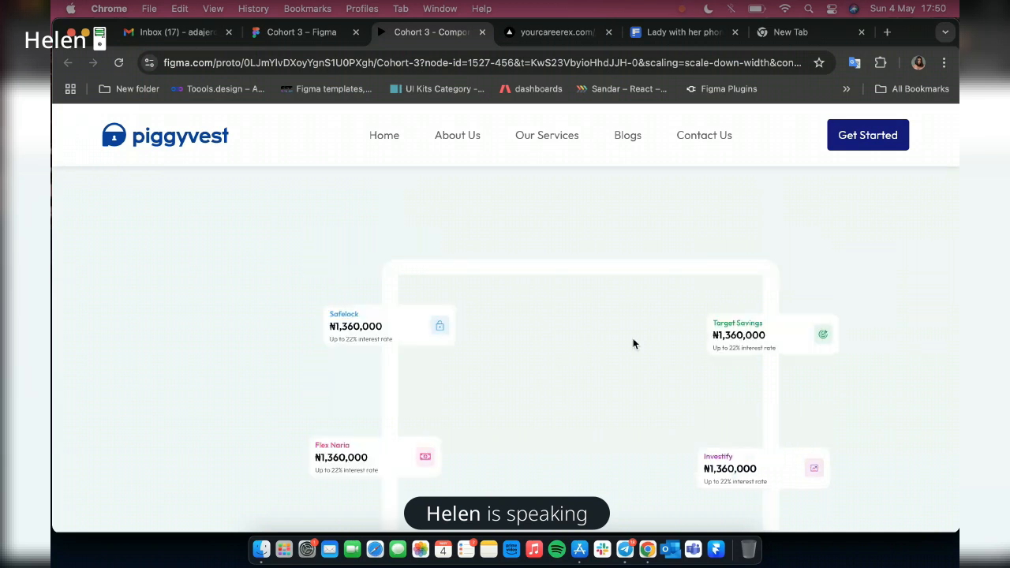
- Return to the design file and scale the photo down proportionally to a width of 500
{"action": "left_click", "coordinate": [299, 33]}
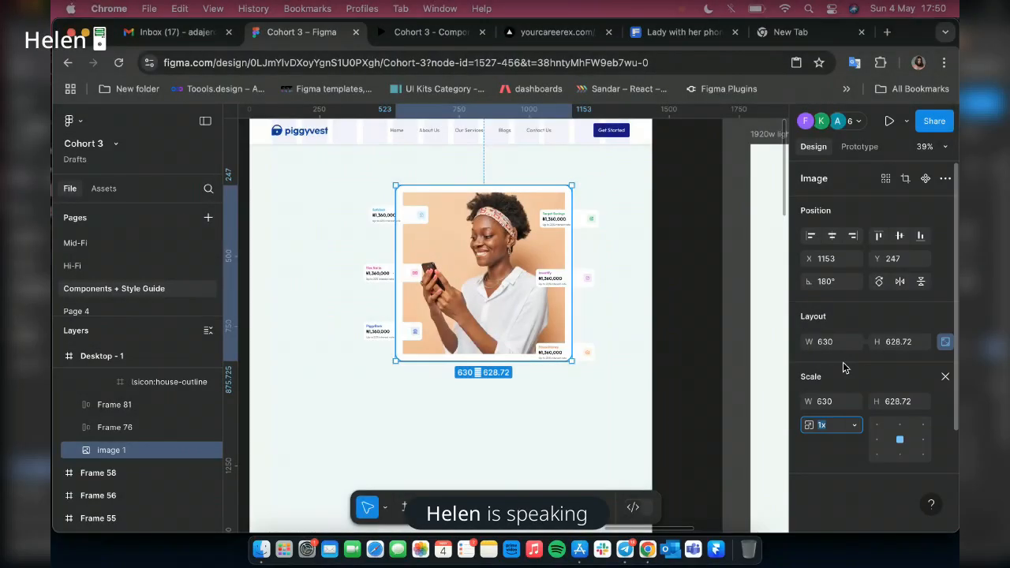
{"action": "left_click", "coordinate": [828, 401]}
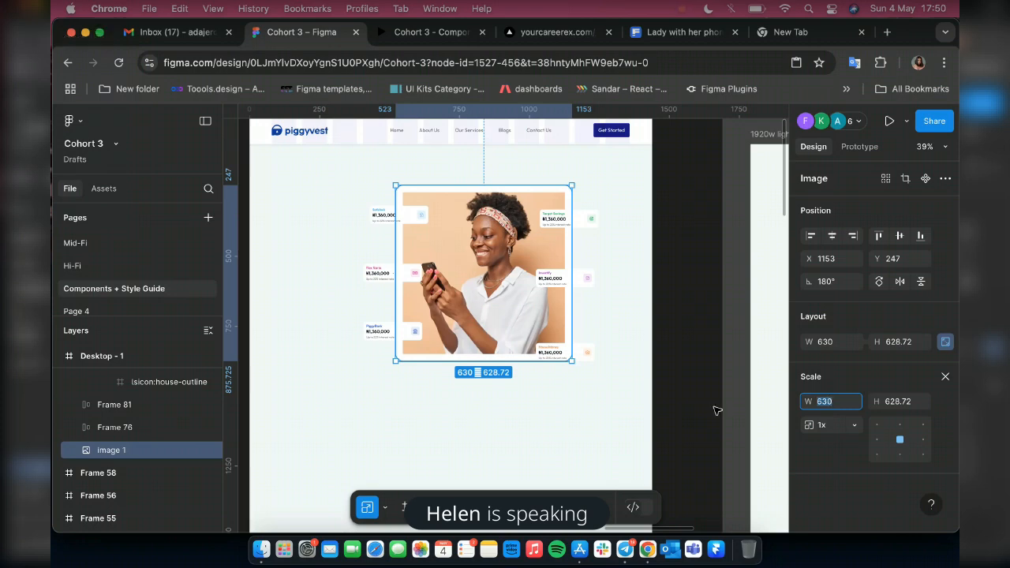
- Check the cohort's Telegram chat, and examine the resized photo frame and its surrounding cards in the prototype preview
{"action": "left_click", "coordinate": [625, 549]}
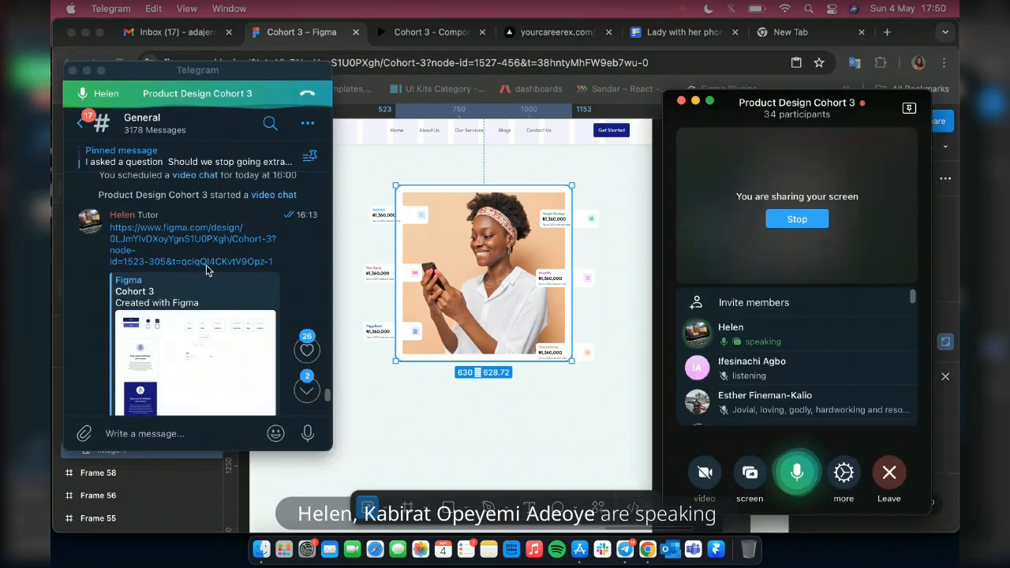
{"action": "scroll", "coordinate": [209, 279], "scroll_direction": "down", "scroll_amount": 1}
{"action": "scroll", "coordinate": [235, 349], "scroll_direction": "down", "scroll_amount": 5}
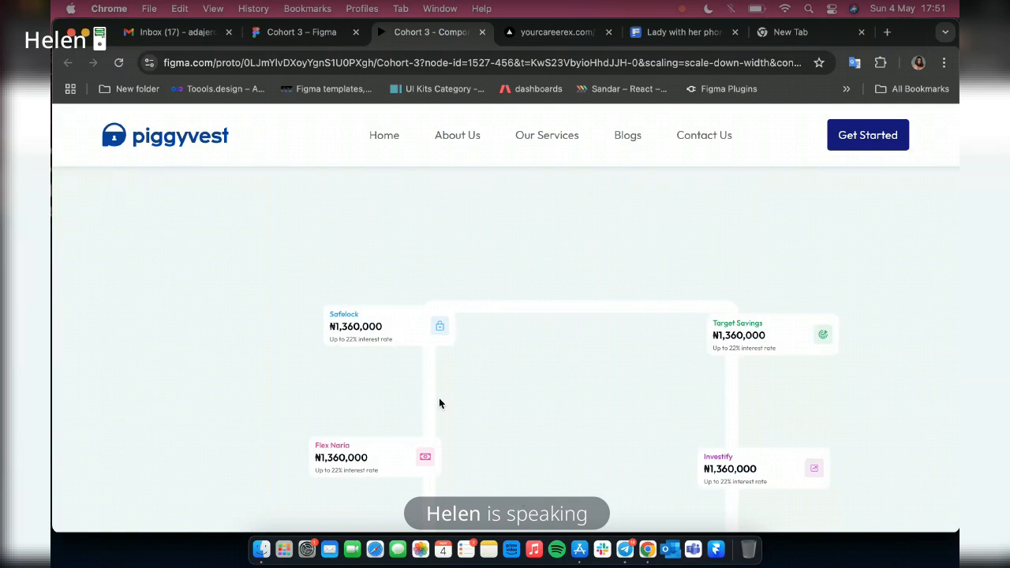
{"action": "scroll", "coordinate": [440, 403], "scroll_direction": "down", "scroll_amount": 2}
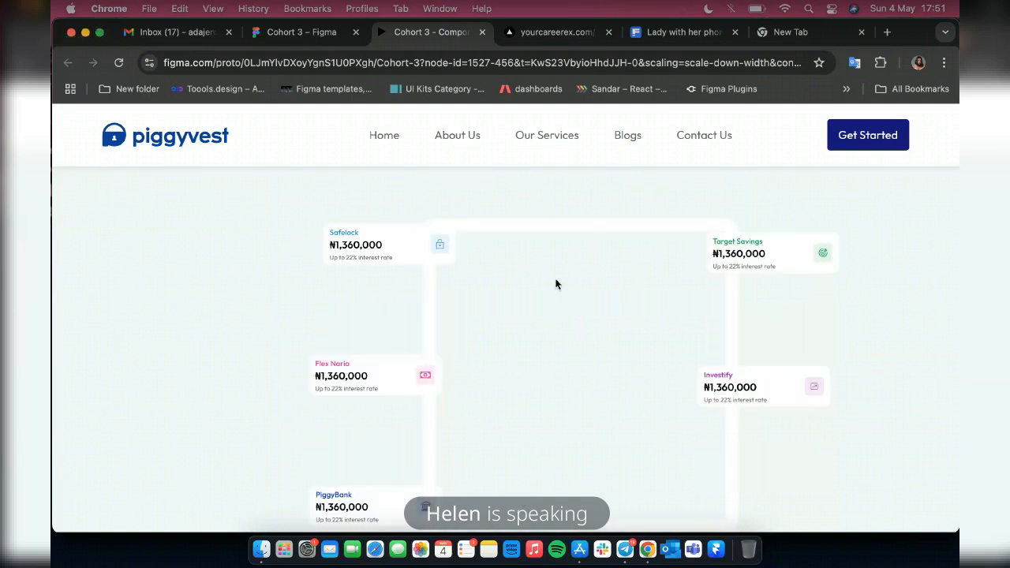
{"action": "scroll", "coordinate": [556, 284], "scroll_direction": "down", "scroll_amount": 2}
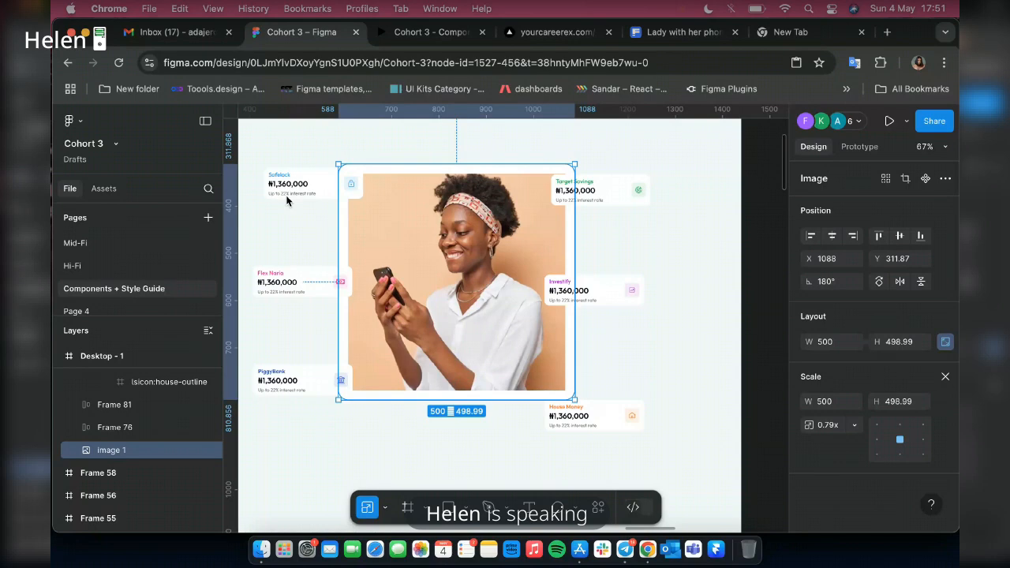
- Move the three cards on the photo's right side to X 983 over its edge, and raise the House Money card to Y 722
{"action": "key", "text": "v"}
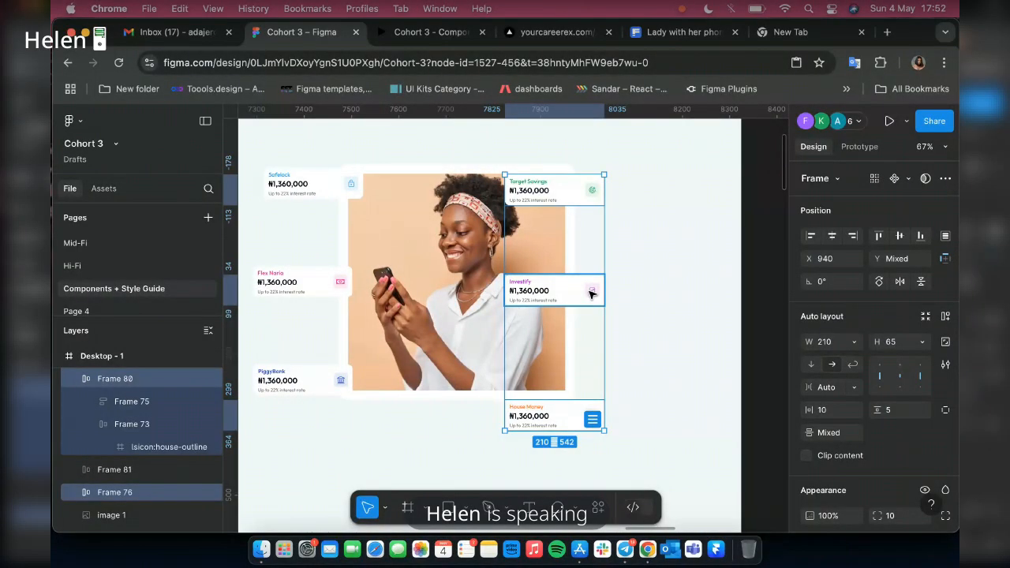
{"action": "left_click_drag", "start_coordinate": [566, 293], "coordinate": [585, 424]}
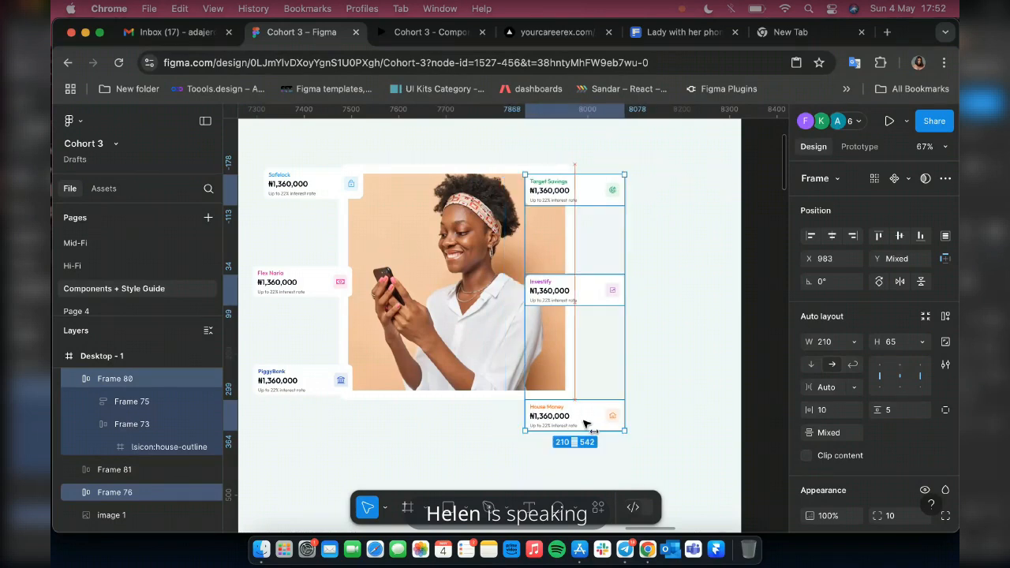
{"action": "left_click", "coordinate": [586, 423]}
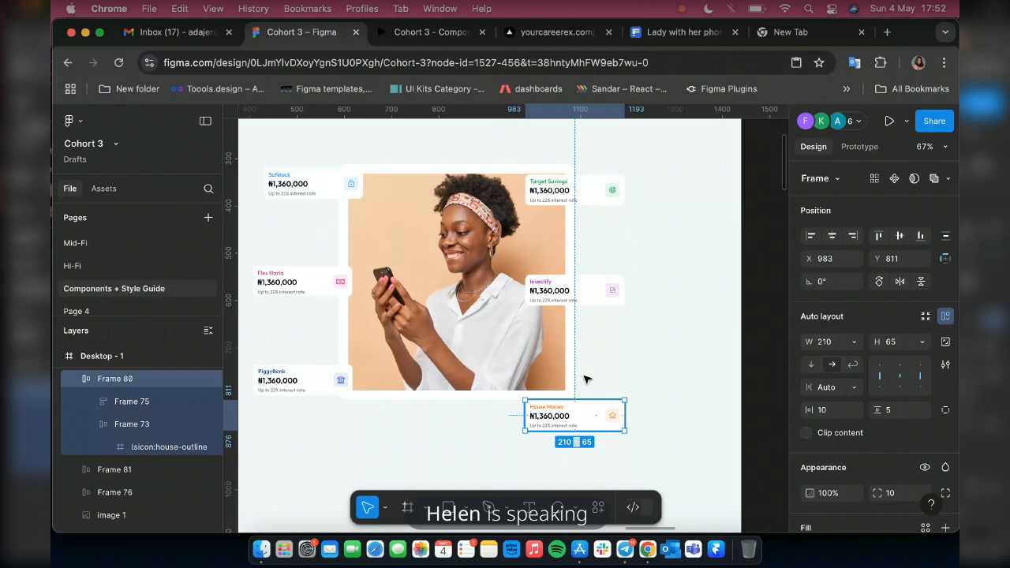
{"action": "left_click_drag", "start_coordinate": [585, 424], "coordinate": [587, 382]}
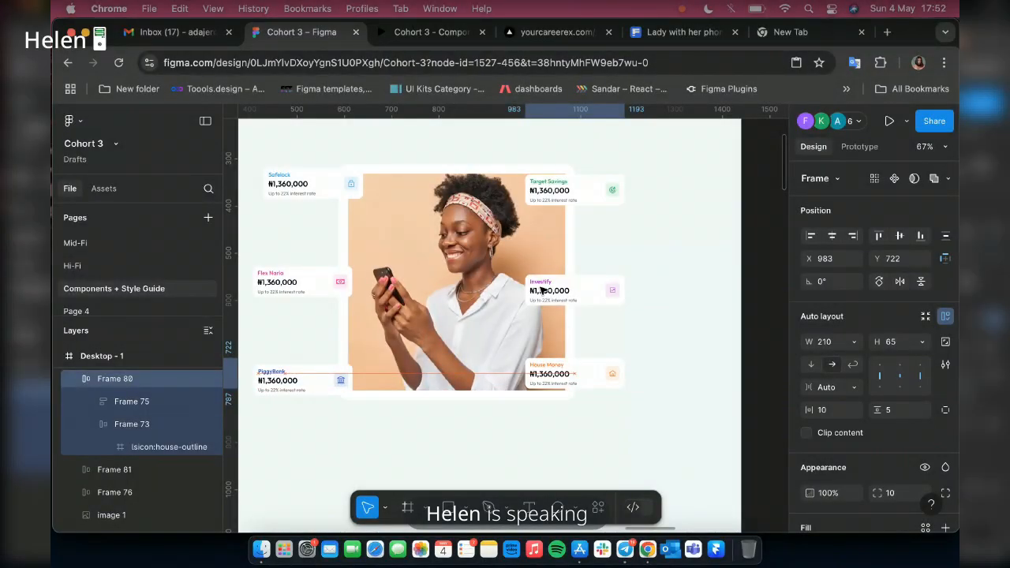
- Shift the photo's left-side cards inward: Flex Naria to X 455, Y 488, Safelock to X 507, Y 364, and PiggyBank over the lower-left edge
{"action": "left_click", "coordinate": [311, 288]}
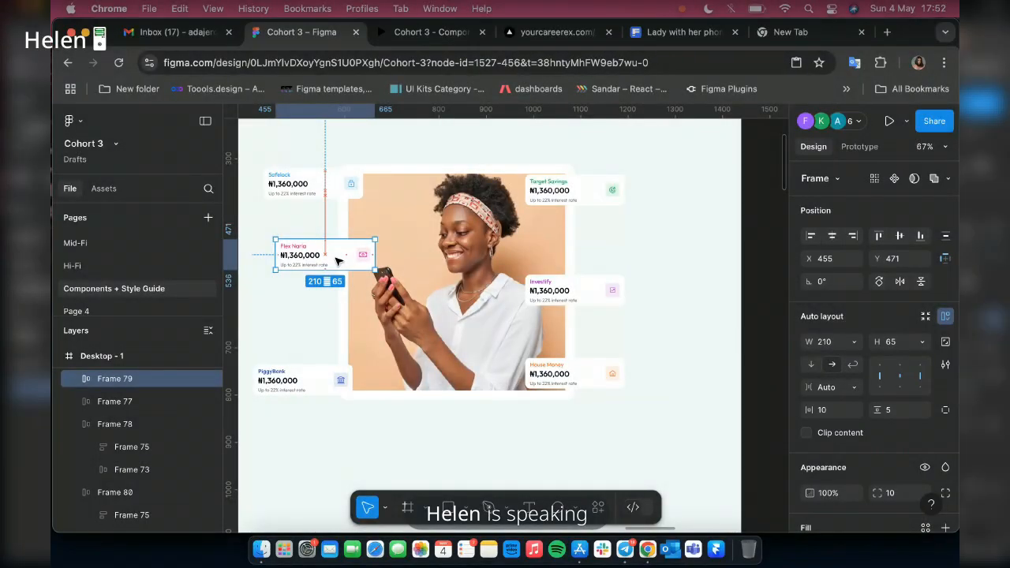
{"action": "left_click_drag", "start_coordinate": [336, 261], "coordinate": [338, 271]}
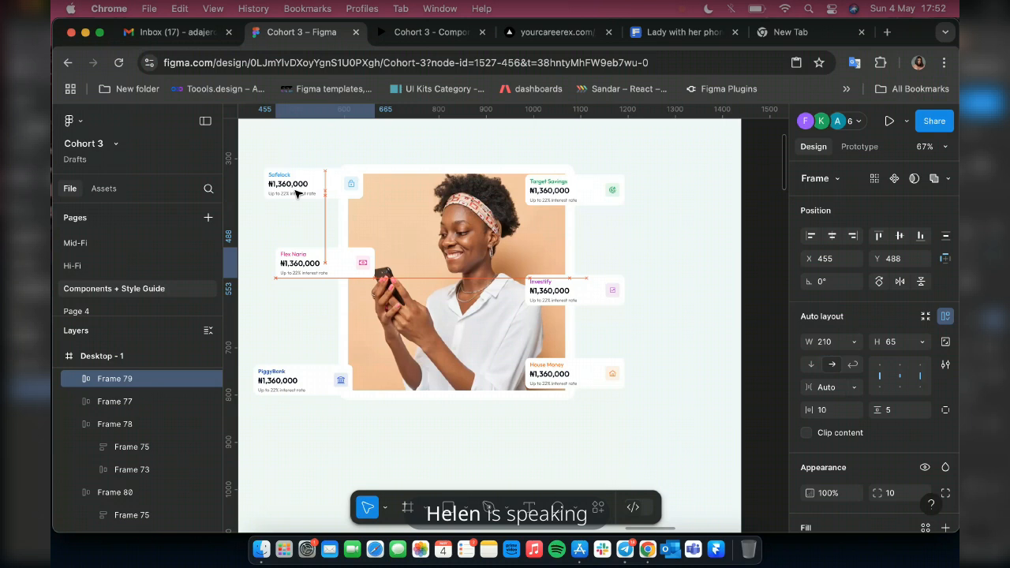
{"action": "left_click", "coordinate": [297, 194]}
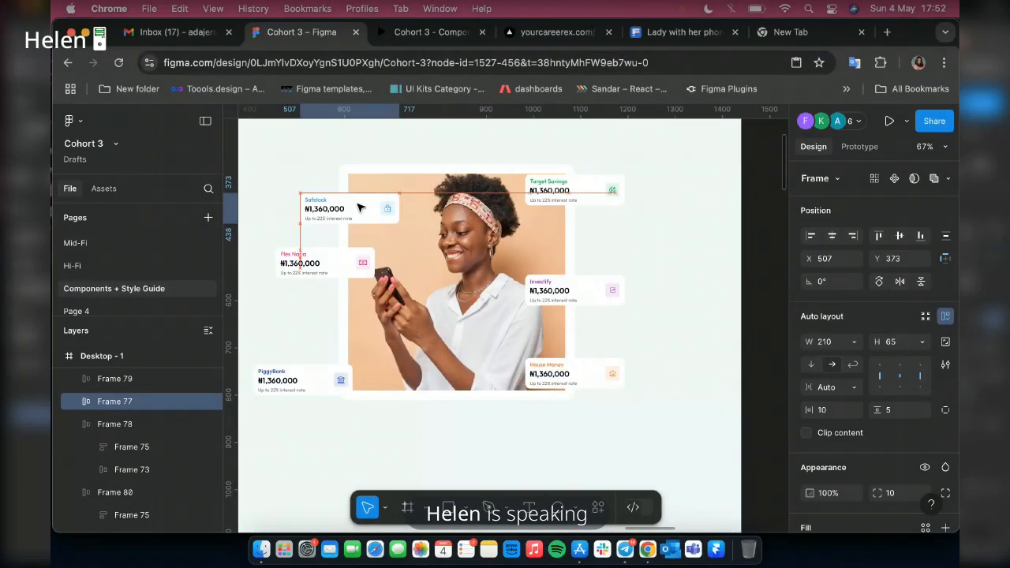
{"action": "left_click_drag", "start_coordinate": [358, 204], "coordinate": [358, 201]}
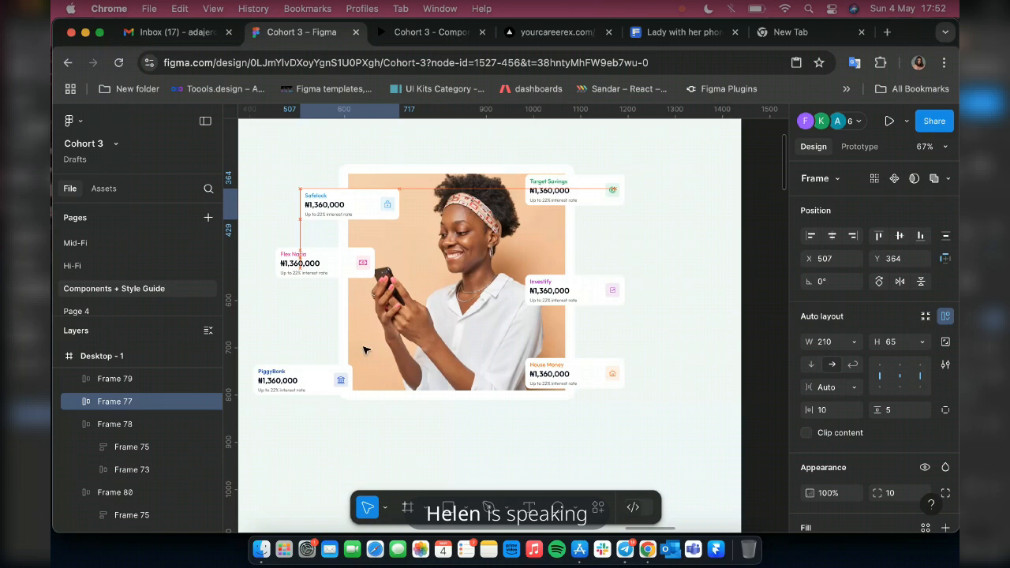
{"action": "left_click", "coordinate": [278, 381]}
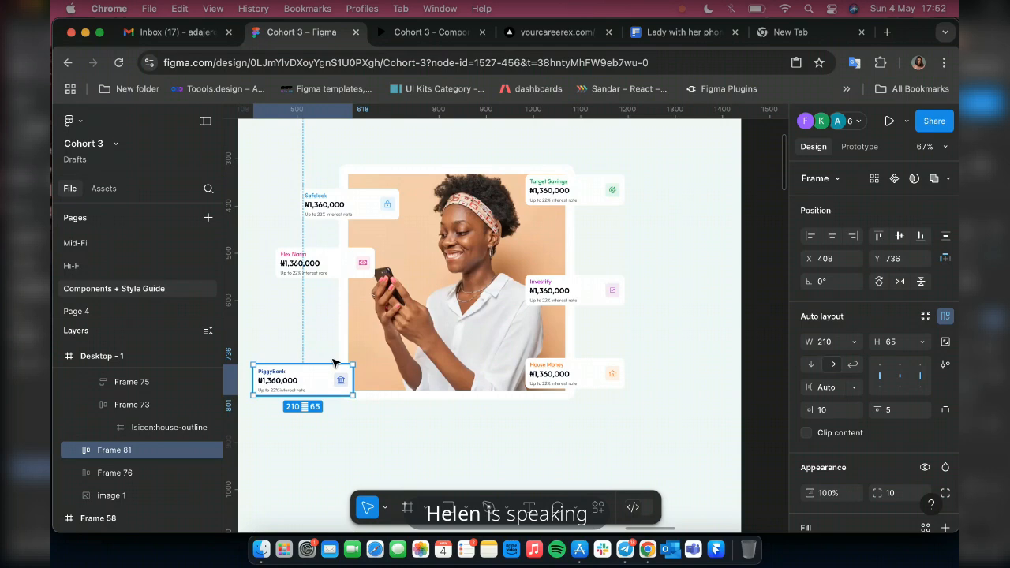
{"action": "left_click_drag", "start_coordinate": [333, 362], "coordinate": [369, 344]}
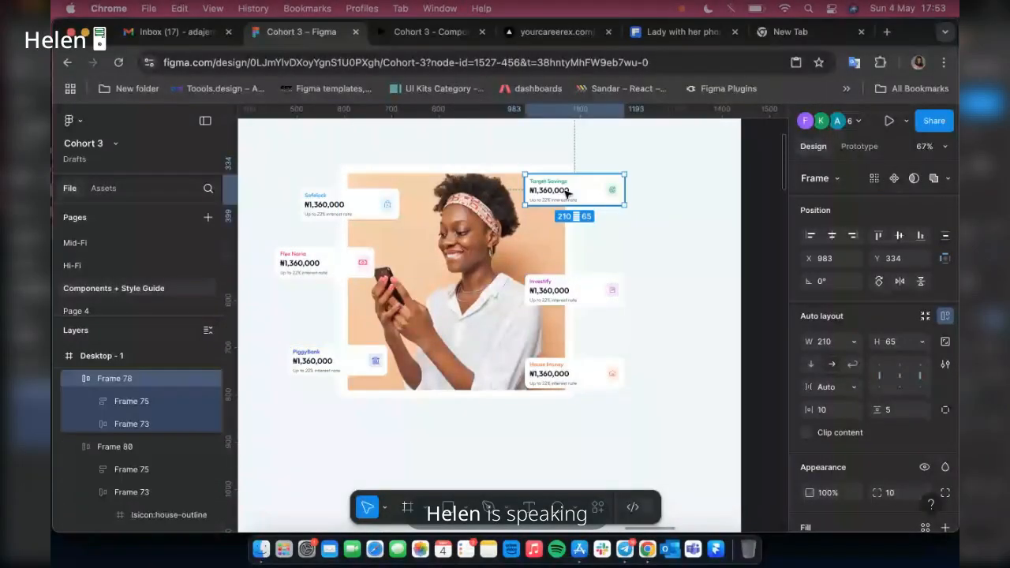
- Stagger the right-side cards by shifting Target Savings up and inward over the photo and moving Investify outward to X 1005, Y 516
{"action": "scroll", "coordinate": [567, 193], "scroll_direction": "up", "scroll_amount": 3}
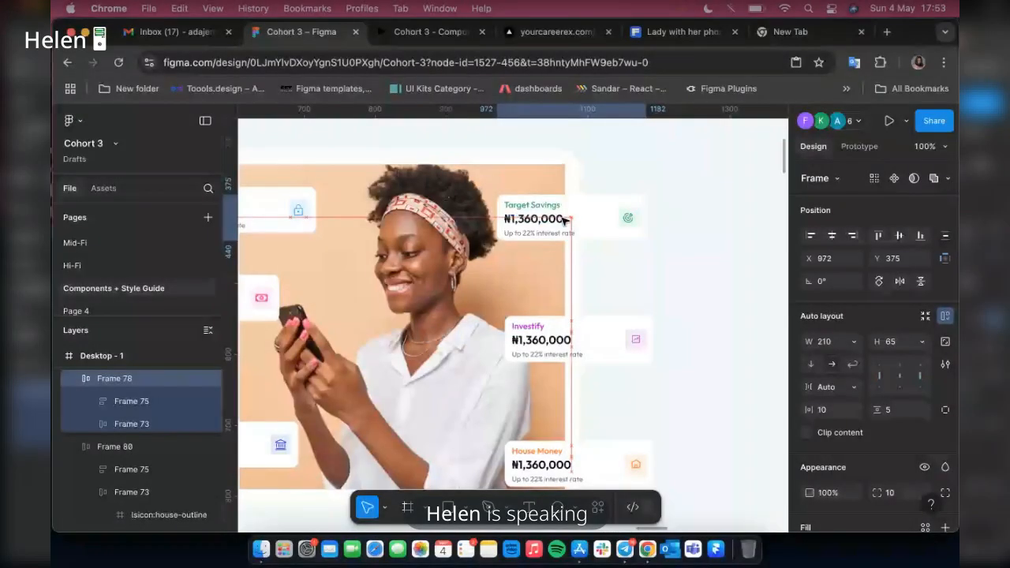
{"action": "left_click_drag", "start_coordinate": [563, 221], "coordinate": [551, 199]}
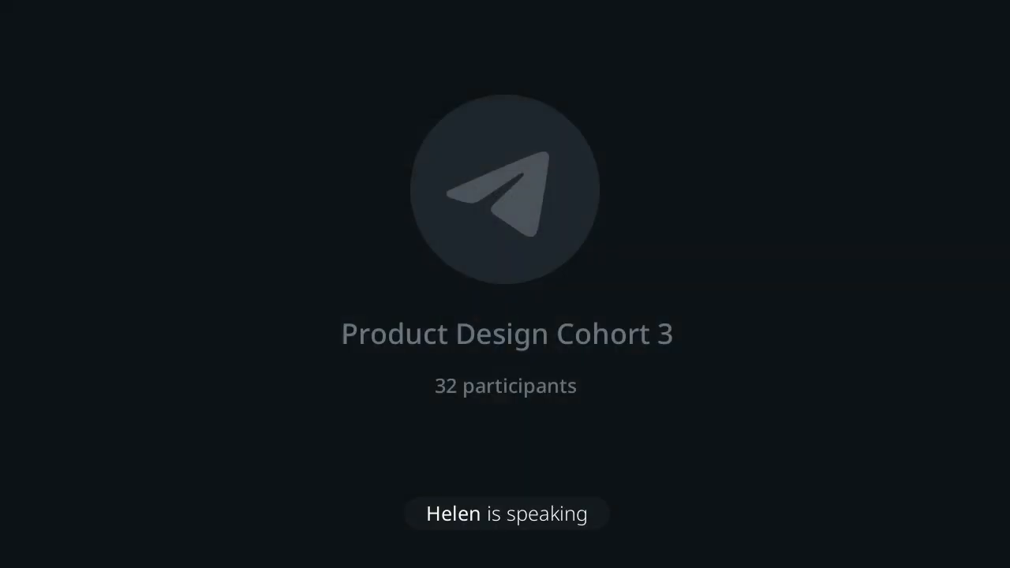
{"action": "left_click_drag", "start_coordinate": [563, 344], "coordinate": [575, 320]}
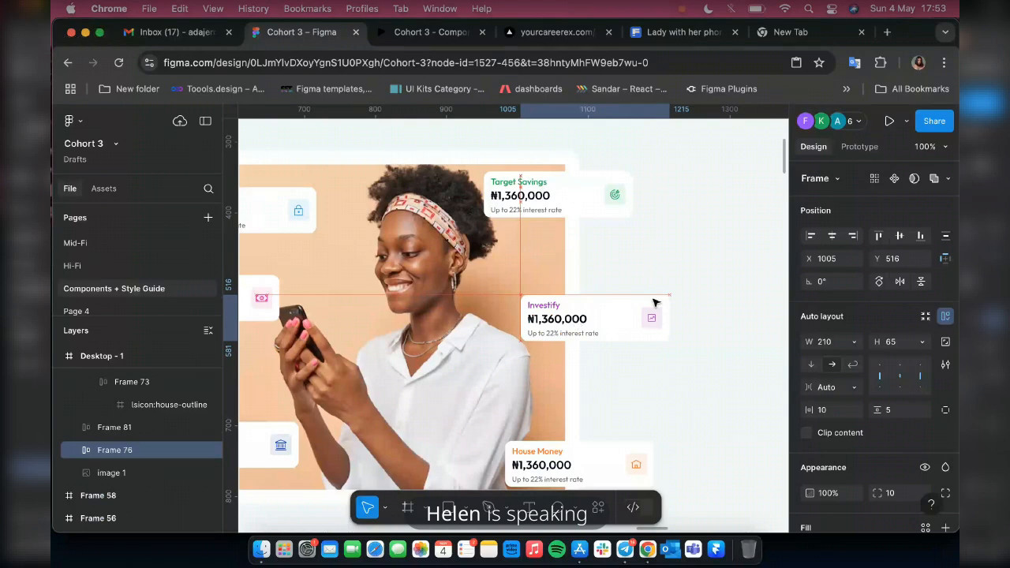
- Wrap the photo and its six cards in one frame and move it to about X 607, Y 182 on the right side of the page
{"action": "scroll", "coordinate": [655, 302], "scroll_direction": "down", "scroll_amount": 10}
{"action": "scroll", "coordinate": [659, 323], "scroll_direction": "up", "scroll_amount": 2}
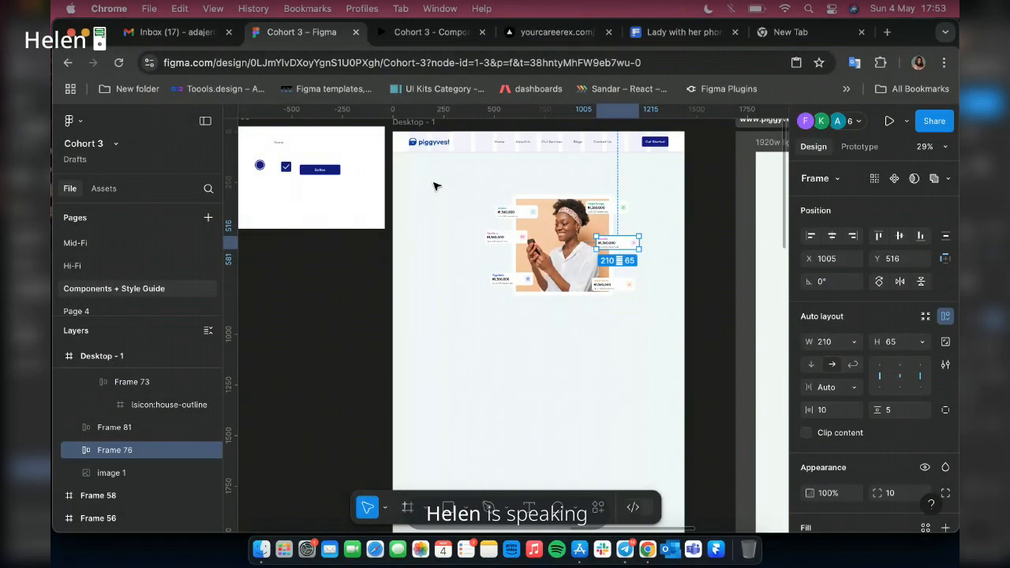
{"action": "left_click", "coordinate": [447, 185]}
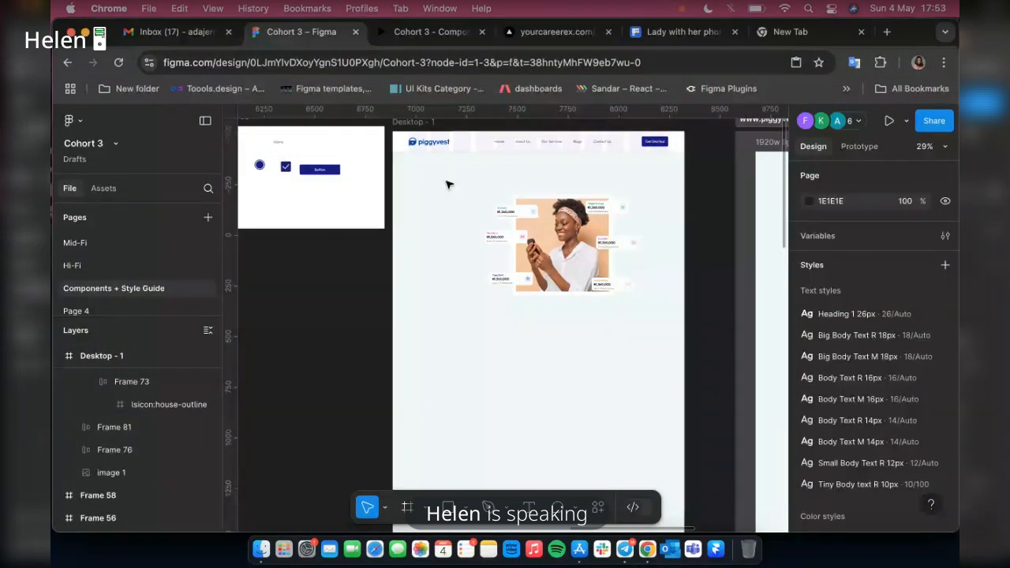
{"action": "left_click_drag", "start_coordinate": [446, 185], "coordinate": [533, 294]}
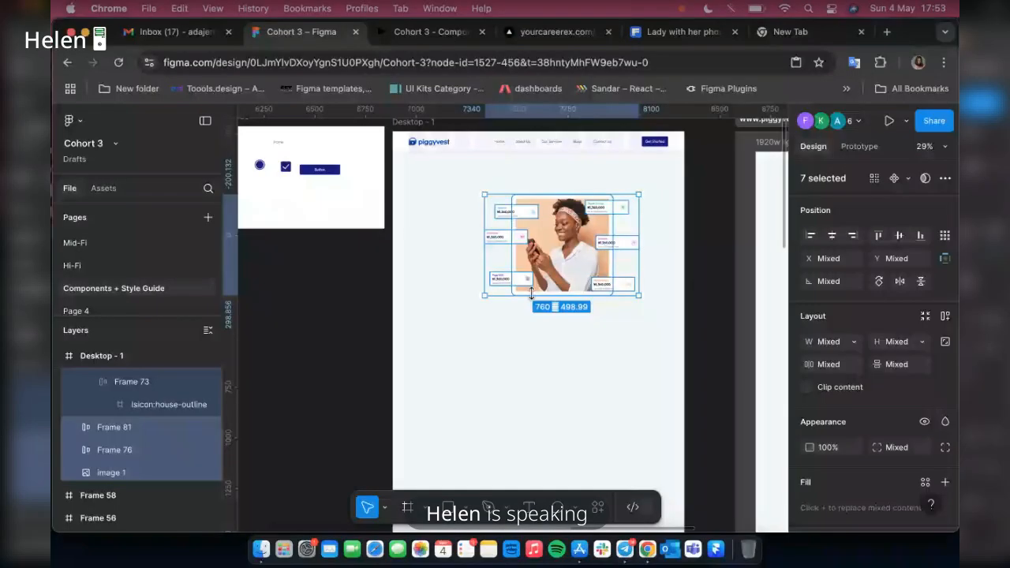
{"action": "key", "text": "shift+a"}
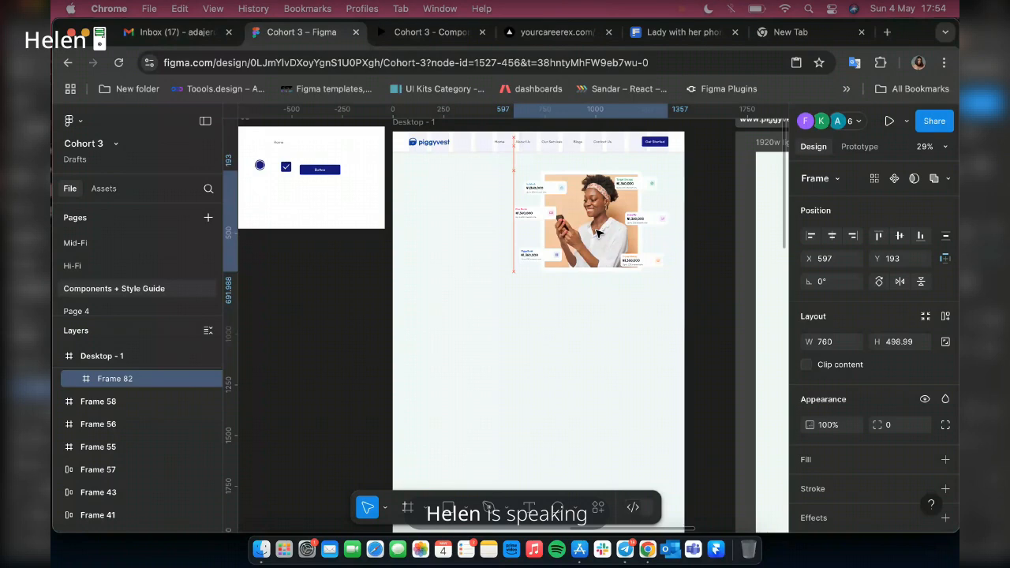
{"action": "left_click_drag", "start_coordinate": [597, 230], "coordinate": [600, 228]}
- Review the repositioned photo and cards against the header in the prototype preview
{"action": "left_click", "coordinate": [426, 43]}
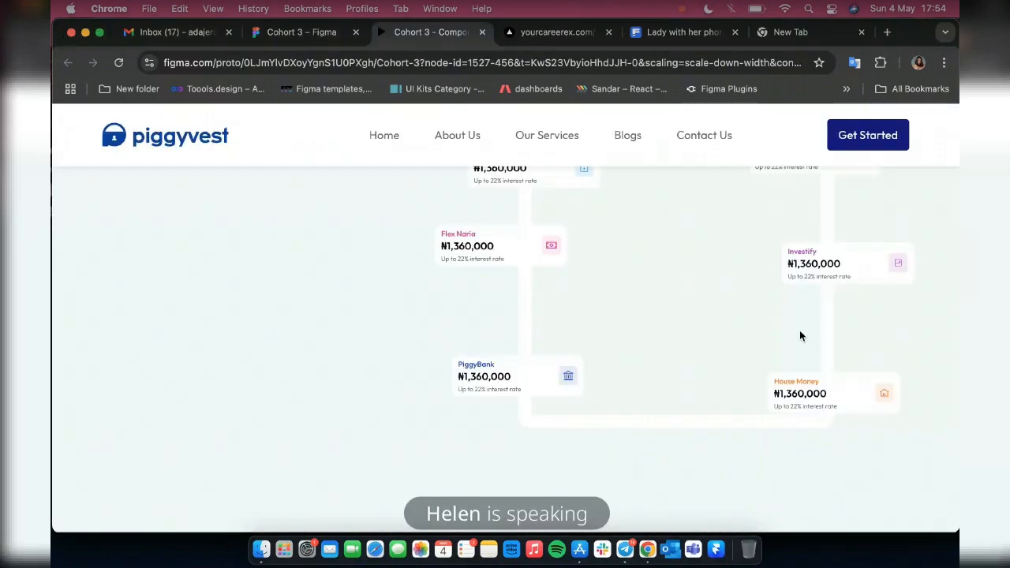
{"action": "scroll", "coordinate": [800, 336], "scroll_direction": "up", "scroll_amount": 3}
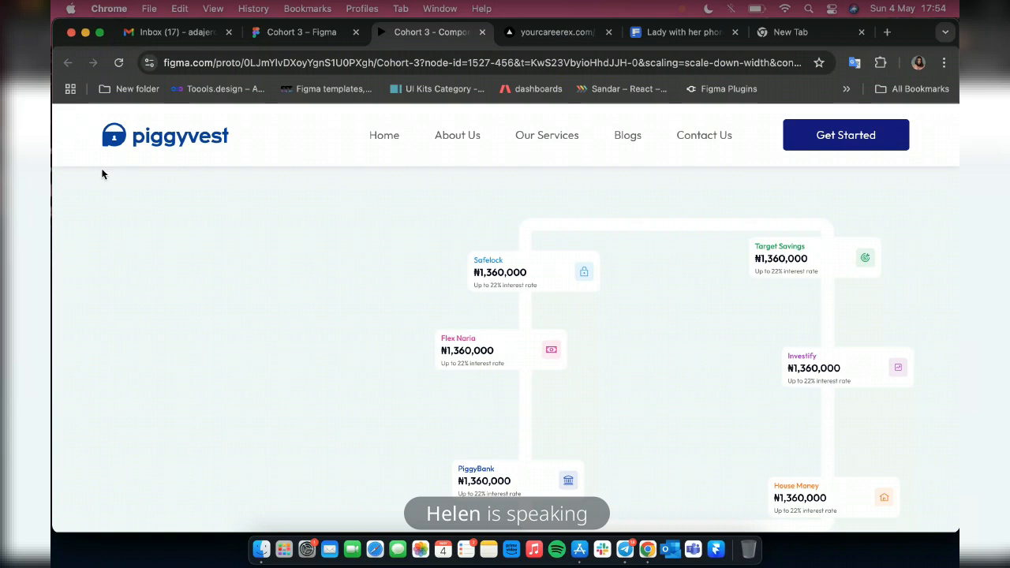
- Return to the design file and show the 12-column layout grid on the Desktop - 1 frame
{"action": "left_click", "coordinate": [275, 32]}
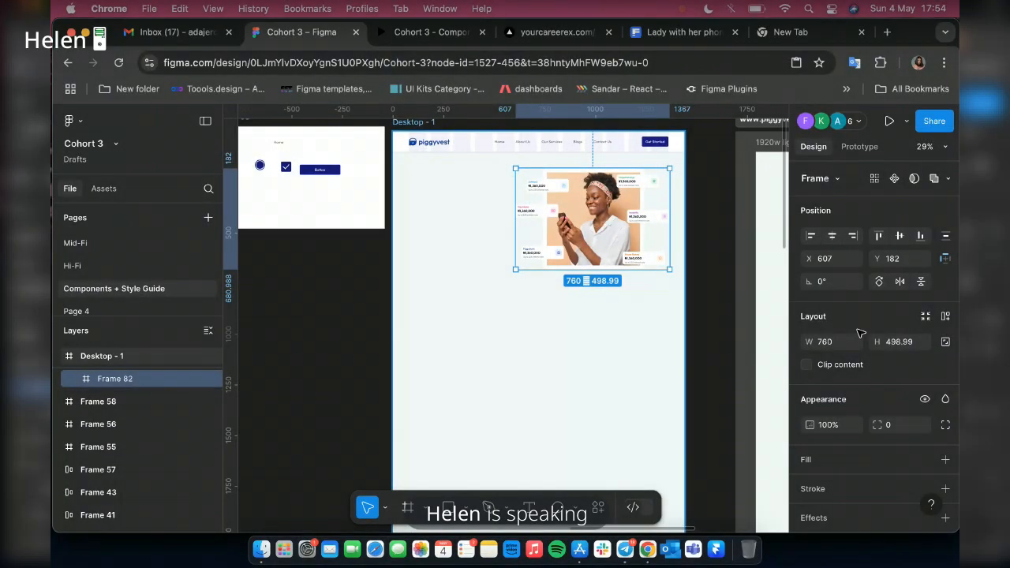
{"action": "key", "text": "Escape"}
{"action": "scroll", "coordinate": [895, 469], "scroll_direction": "down", "scroll_amount": 5}
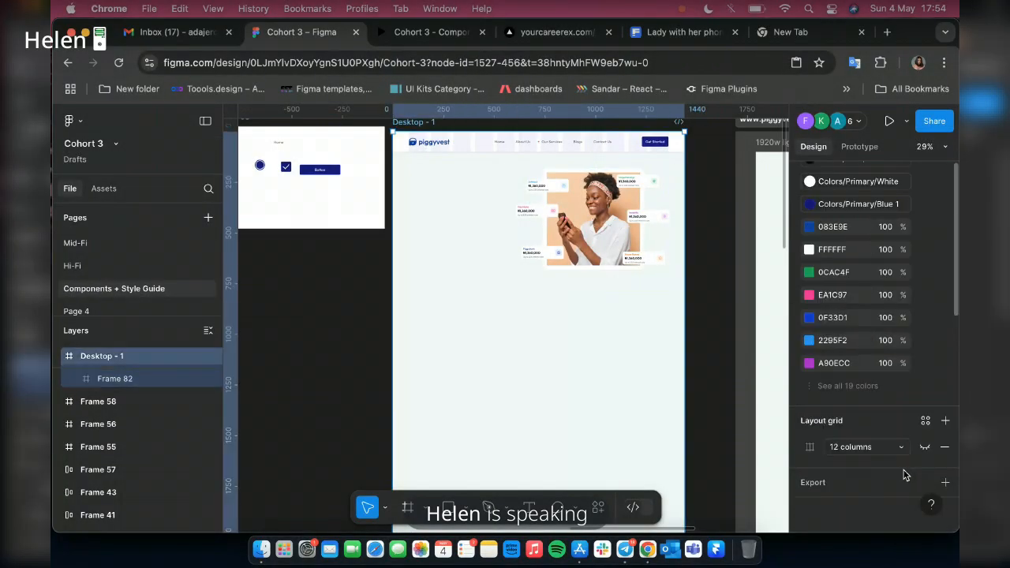
{"action": "left_click", "coordinate": [924, 447]}
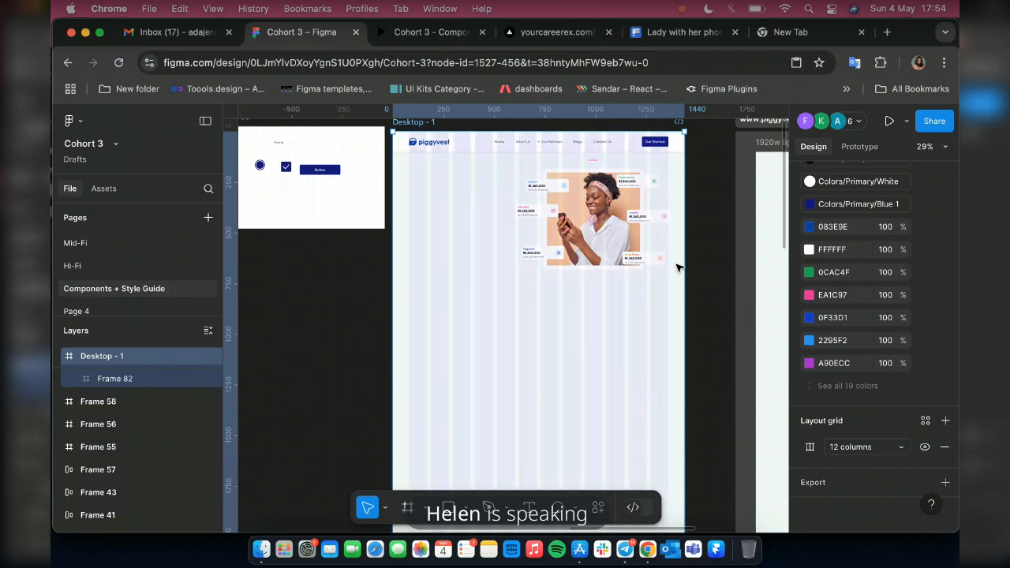
- Move the frame holding the photo and savings cards outward along the column grid to X 655, keeping Y 182
{"action": "scroll", "coordinate": [617, 202], "scroll_direction": "up", "scroll_amount": 5}
{"action": "scroll", "coordinate": [615, 205], "scroll_direction": "up", "scroll_amount": 2}
{"action": "scroll", "coordinate": [556, 270], "scroll_direction": "right", "scroll_amount": 2}
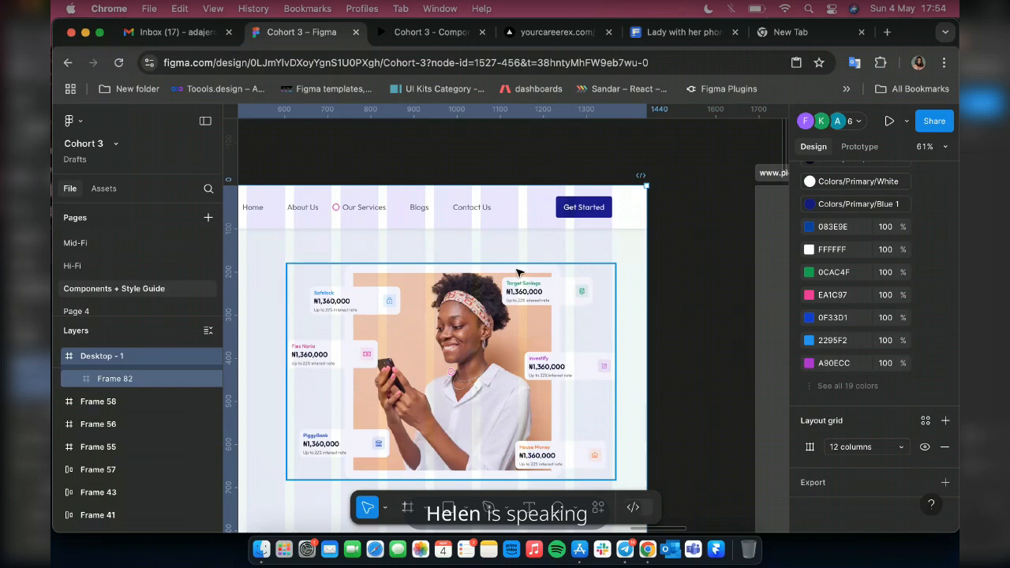
{"action": "scroll", "coordinate": [517, 272], "scroll_direction": "left", "scroll_amount": 2}
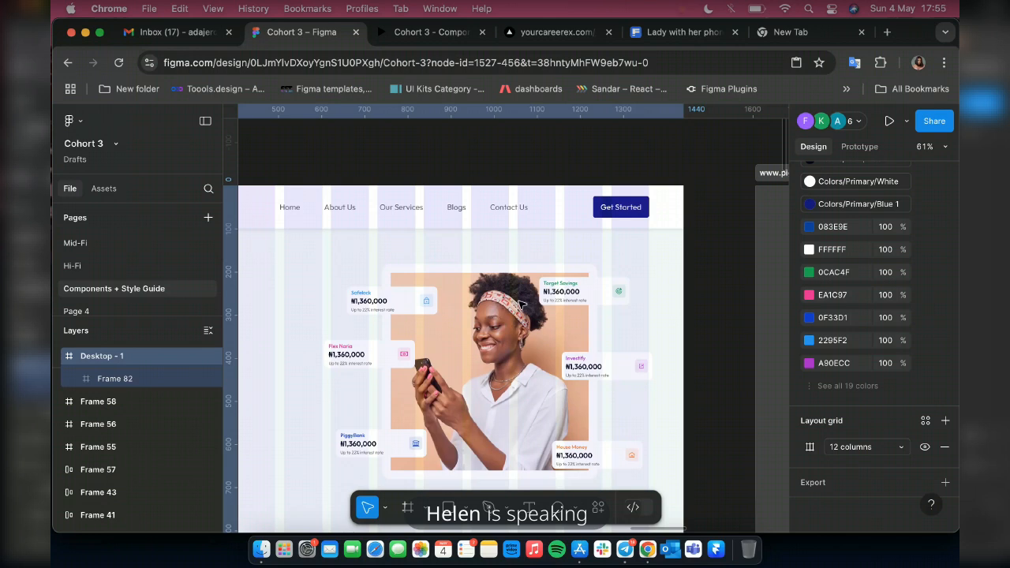
{"action": "scroll", "coordinate": [635, 342], "scroll_direction": "right", "scroll_amount": 2}
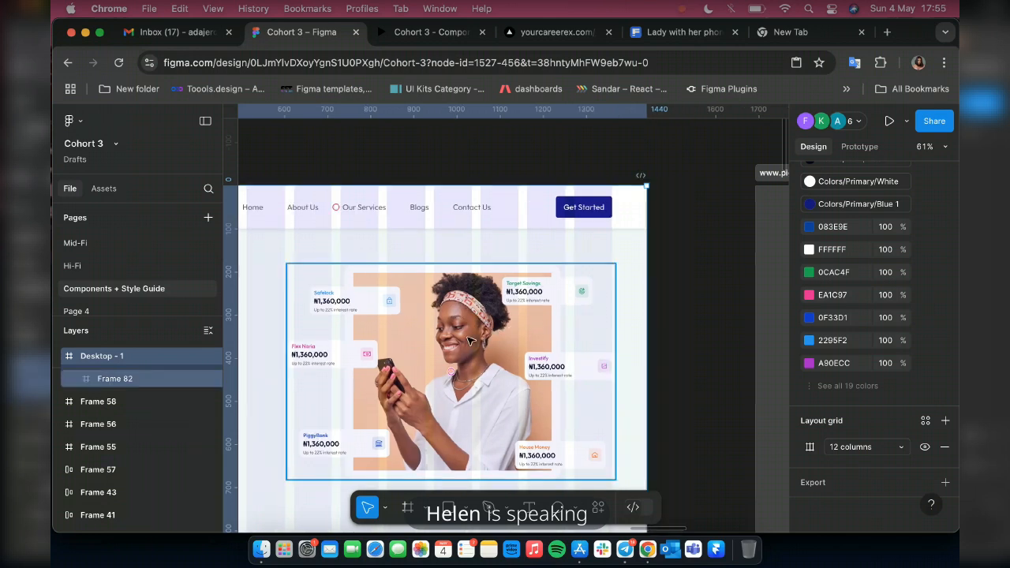
{"action": "left_click", "coordinate": [468, 339]}
{"action": "left_click_drag", "start_coordinate": [468, 339], "coordinate": [486, 340]}
{"action": "left_click_drag", "start_coordinate": [486, 339], "coordinate": [491, 340]}
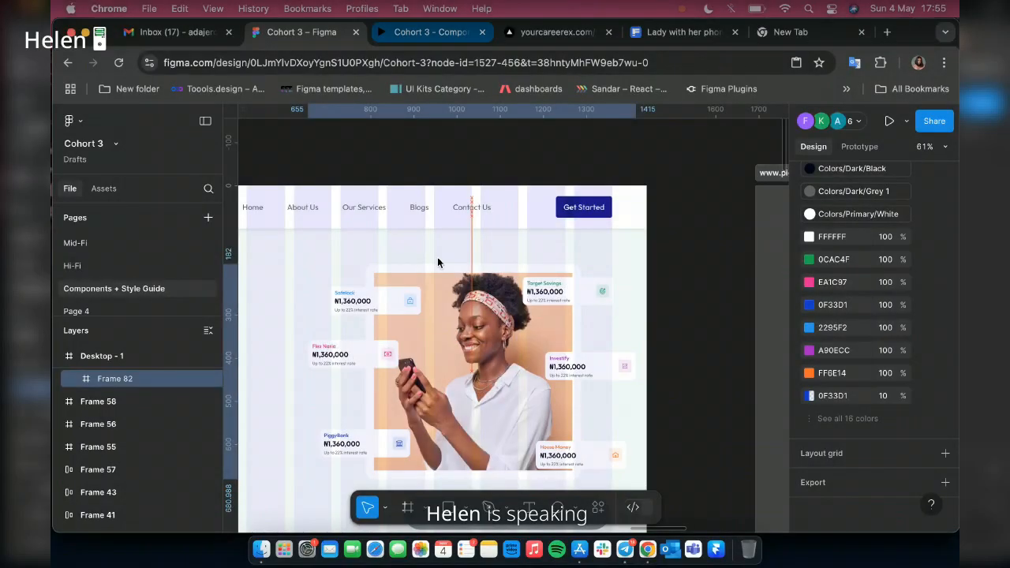
- Check the shifted photo and cards against the header's button edge in the prototype preview
{"action": "left_click", "coordinate": [432, 32]}
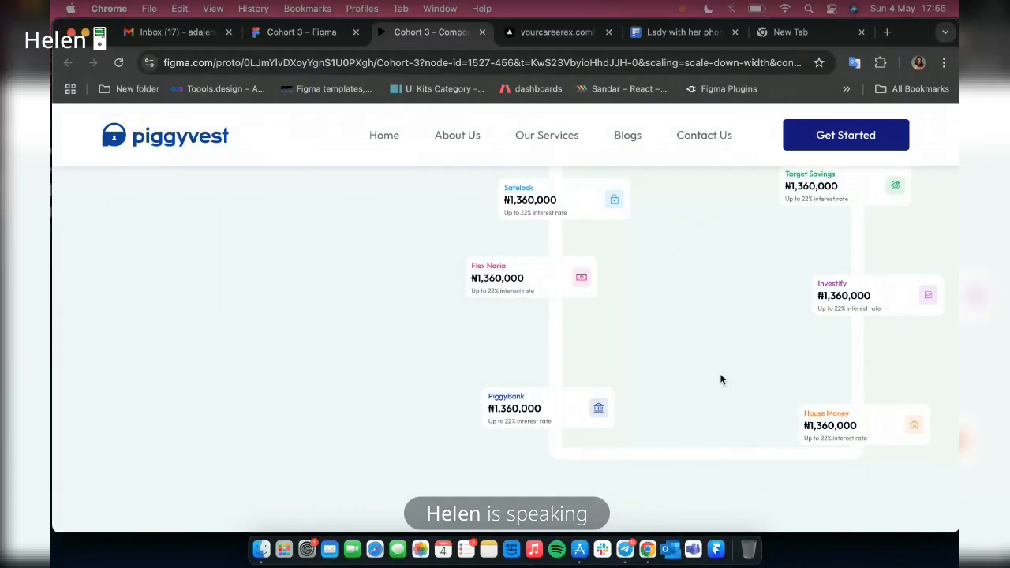
{"action": "scroll", "coordinate": [720, 380], "scroll_direction": "up", "scroll_amount": 1}
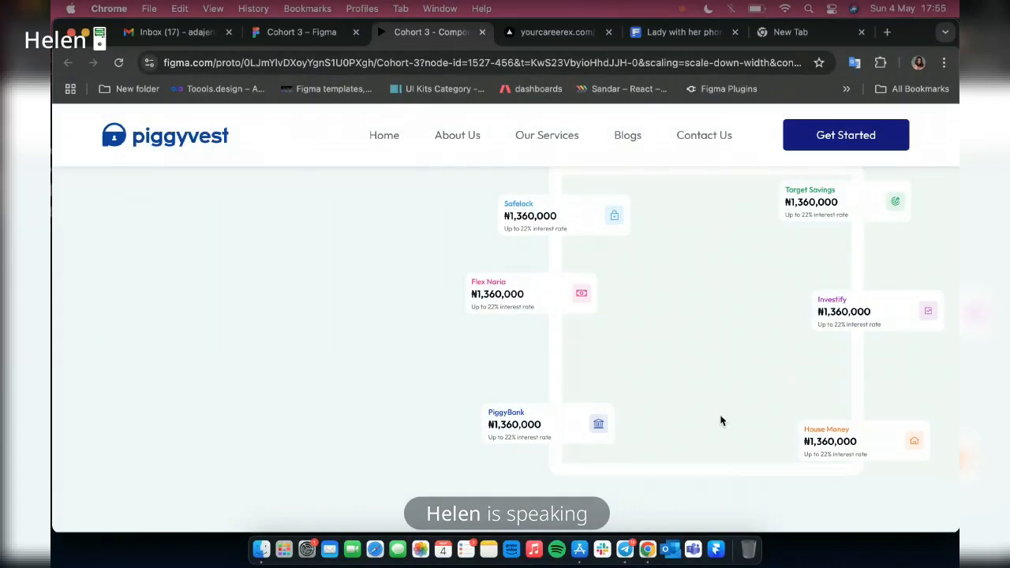
{"action": "left_click", "coordinate": [308, 32]}
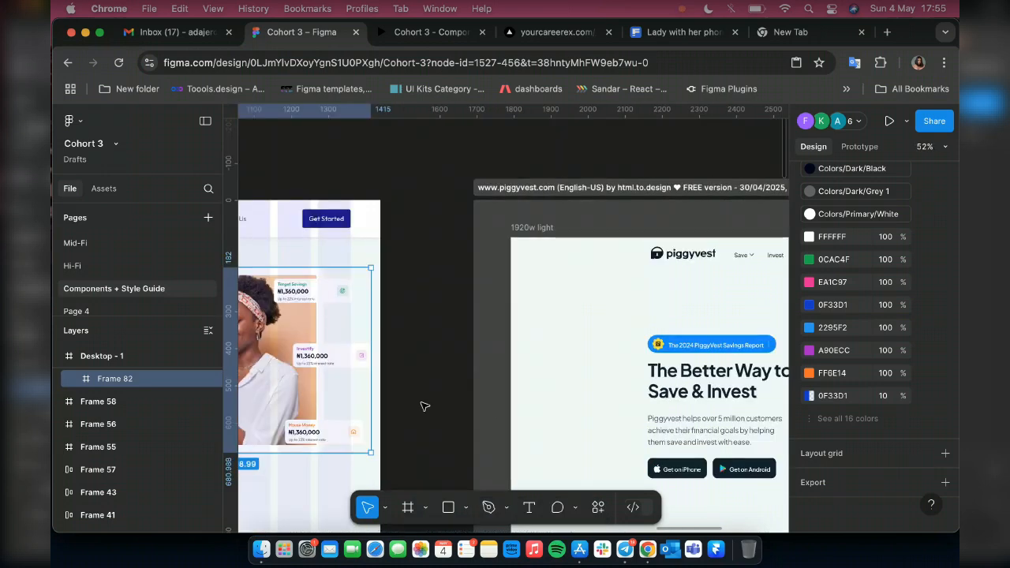
- Add the text "The 2024 PiggyVest Report" in the empty hero area beside the photo, at about X 120, Y 288
{"action": "left_click", "coordinate": [530, 508]}
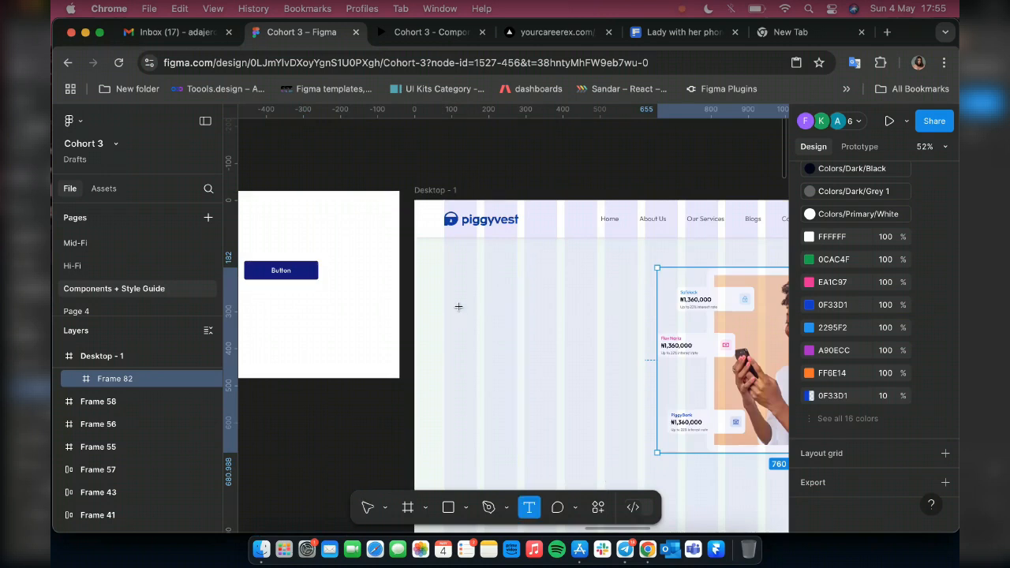
{"action": "left_click", "coordinate": [407, 321]}
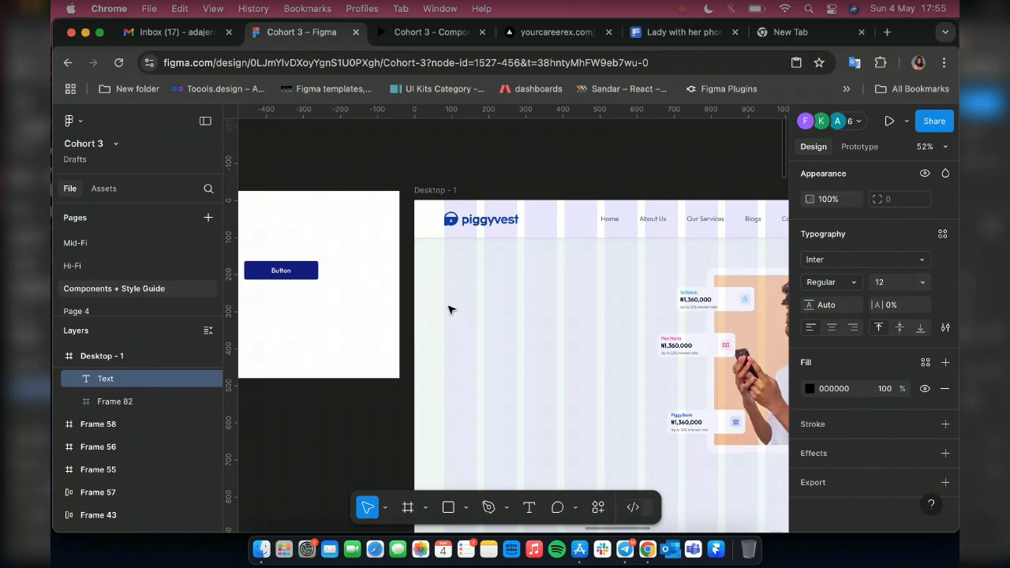
{"action": "type", "text": "e"}
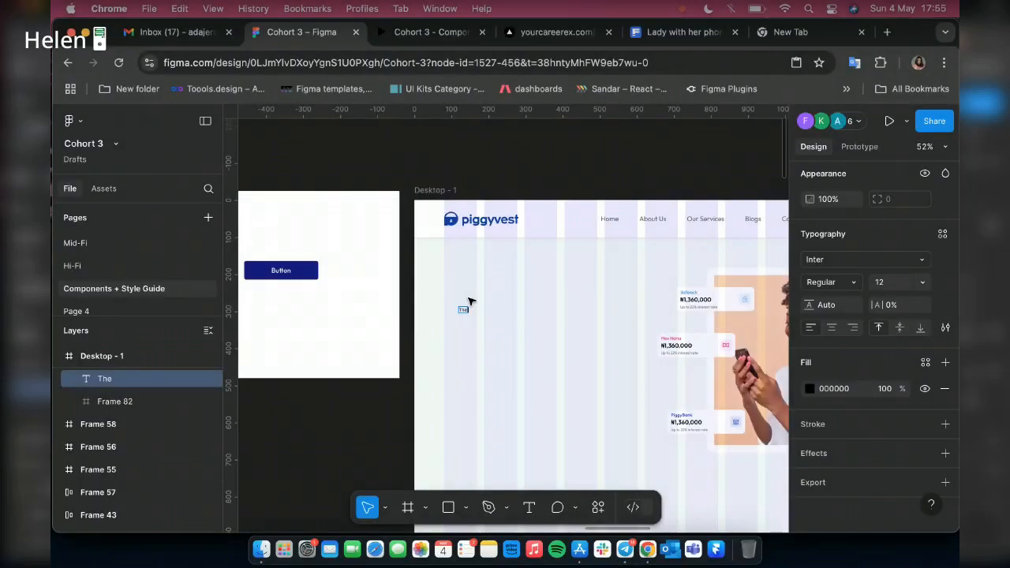
{"action": "type", "text": " 2024 P"}
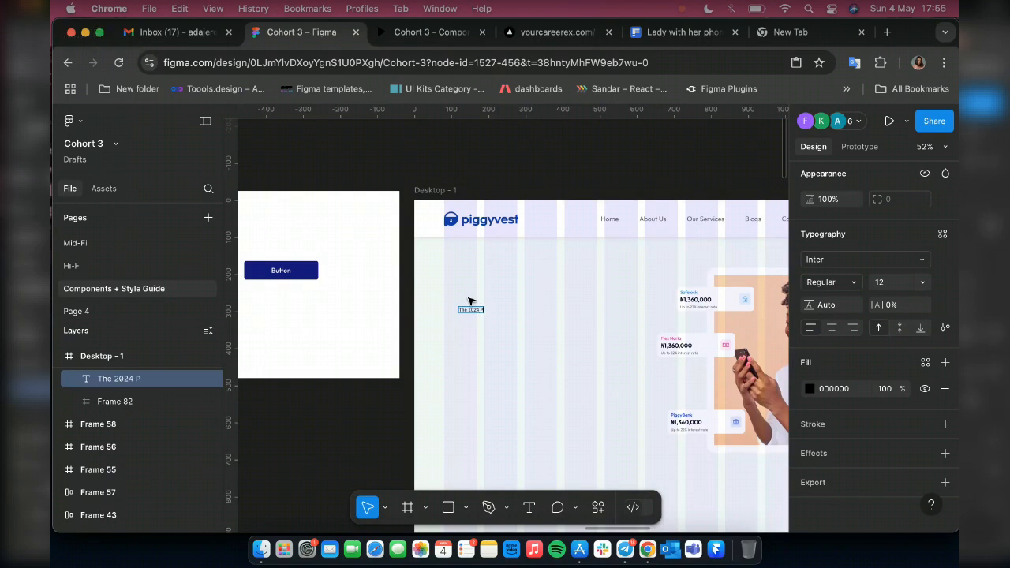
{"action": "type", "text": "iggyVest Re"}
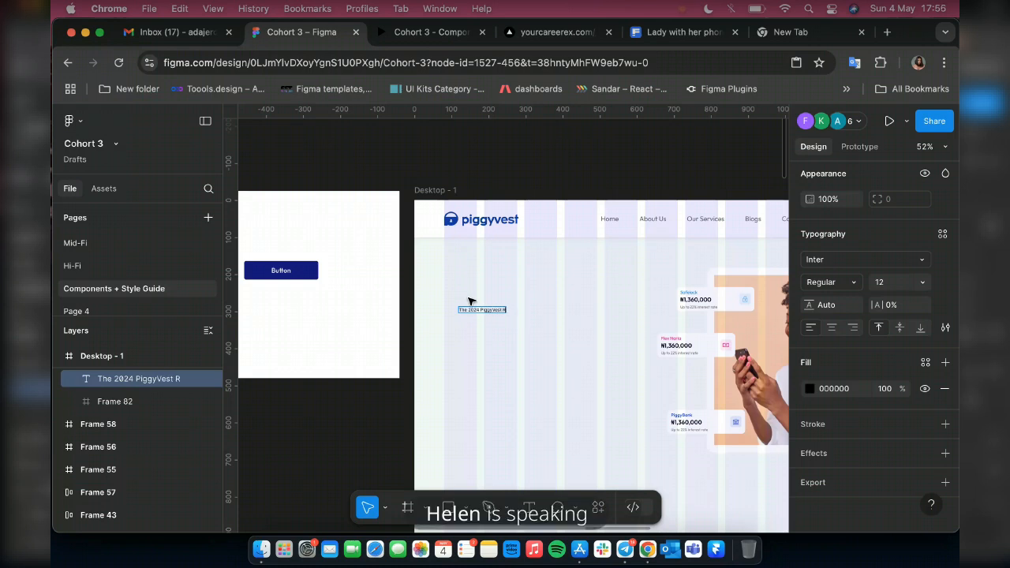
{"action": "type", "text": "port"}
{"action": "key", "text": "Escape"}
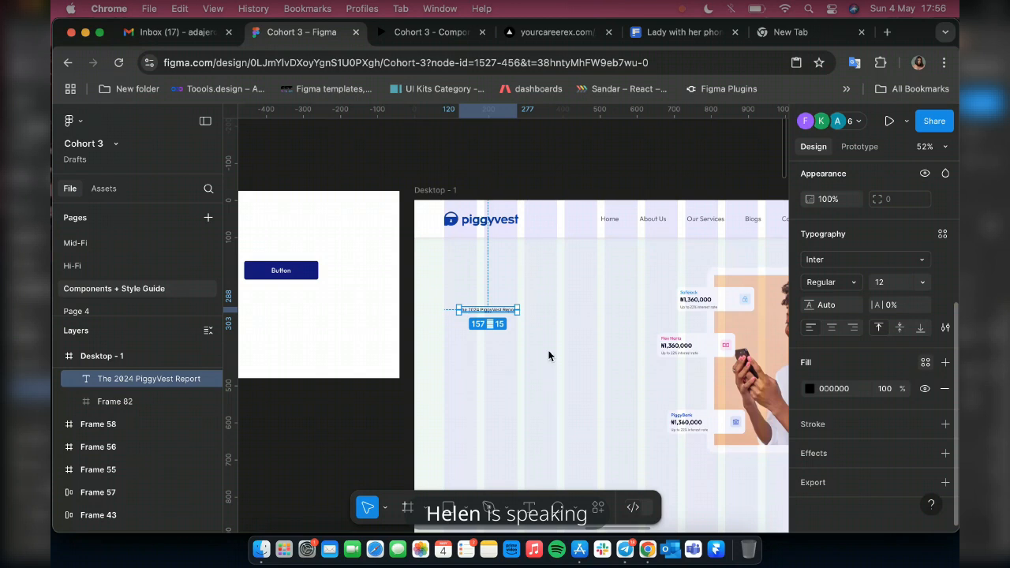
- Apply the Body Text R 14px text style to the report label and compare it with the reference page's hero
{"action": "left_click", "coordinate": [926, 362]}
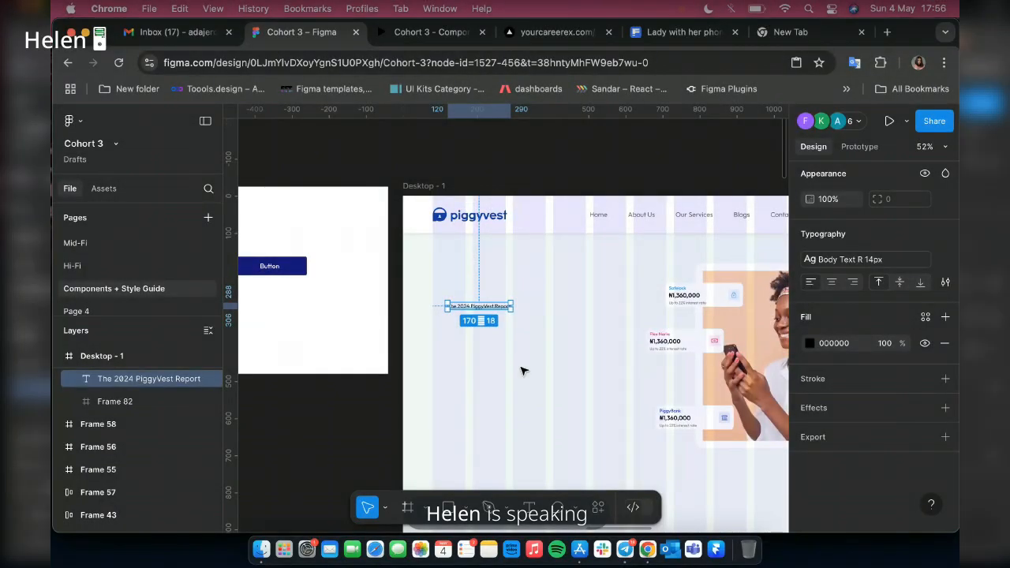
{"action": "scroll", "coordinate": [521, 371], "scroll_direction": "right", "scroll_amount": 10}
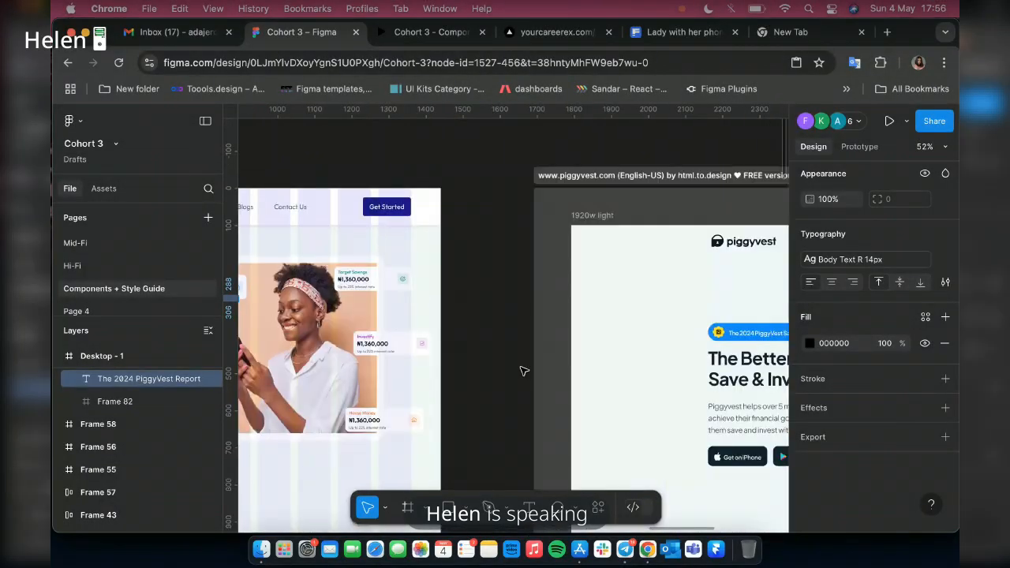
{"action": "scroll", "coordinate": [520, 371], "scroll_direction": "right", "scroll_amount": 2}
{"action": "scroll", "coordinate": [521, 371], "scroll_direction": "left", "scroll_amount": 10}
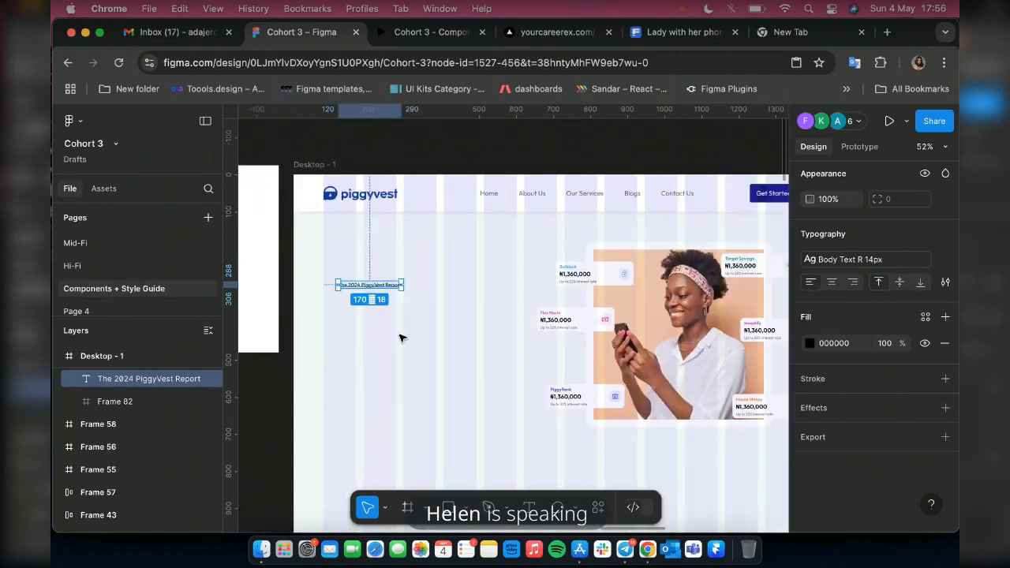
{"action": "left_click", "coordinate": [842, 260]}
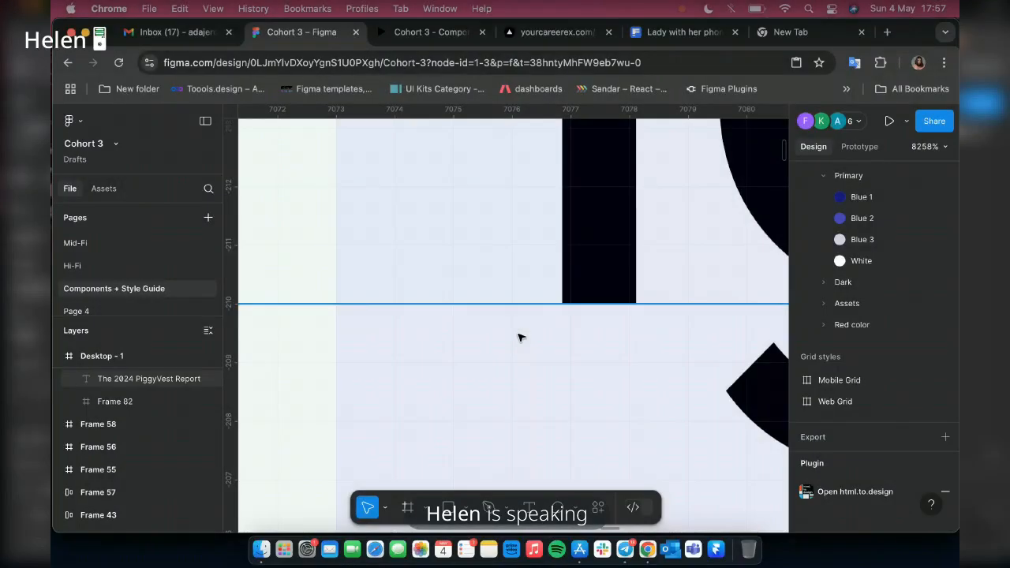
- Reword the report label to "The 2024 PiggyVest Savings Report"
{"action": "scroll", "coordinate": [513, 334], "scroll_direction": "down", "scroll_amount": 5}
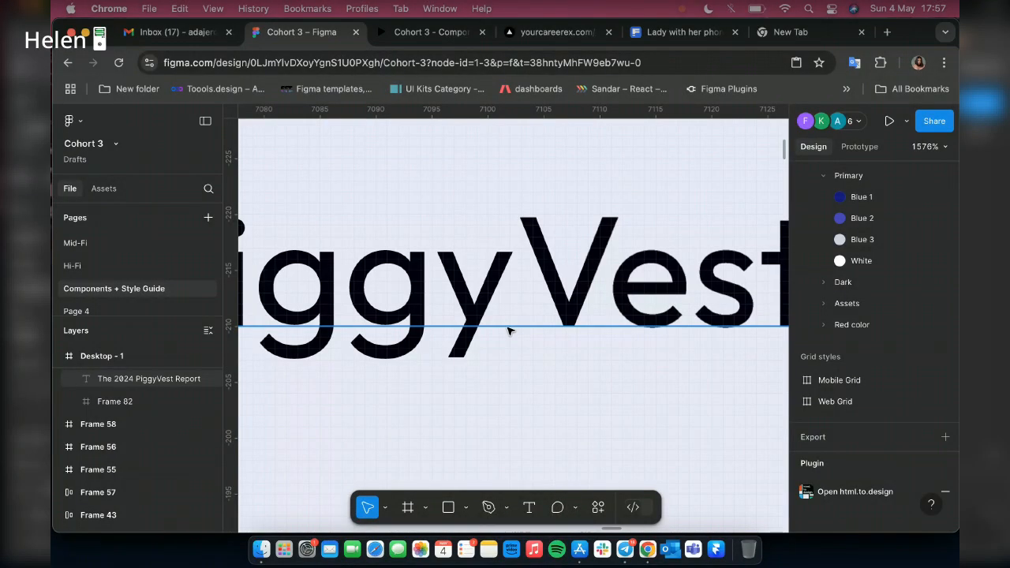
{"action": "scroll", "coordinate": [539, 247], "scroll_direction": "right", "scroll_amount": 5}
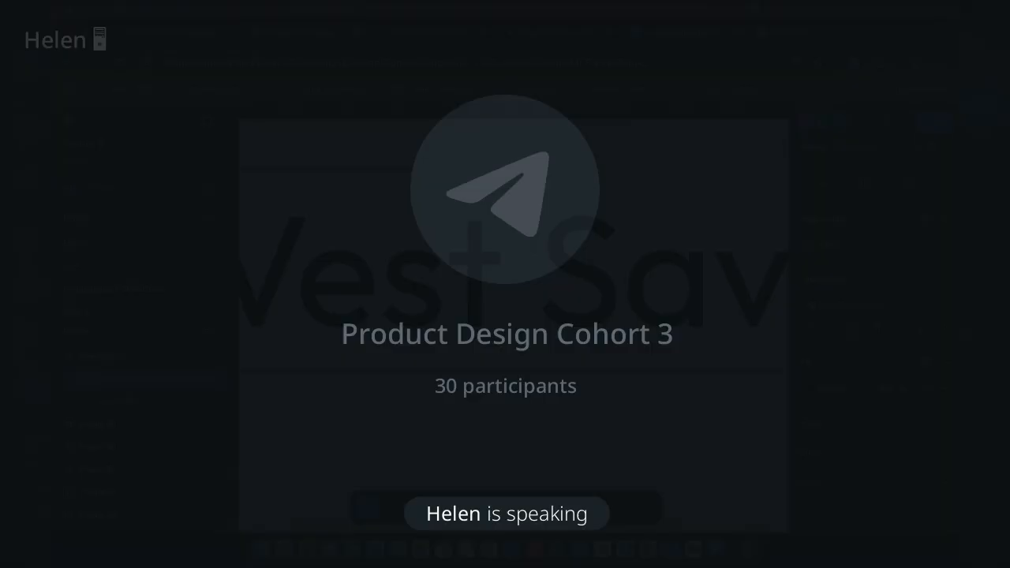
{"action": "scroll", "coordinate": [529, 248], "scroll_direction": "down", "scroll_amount": 5}
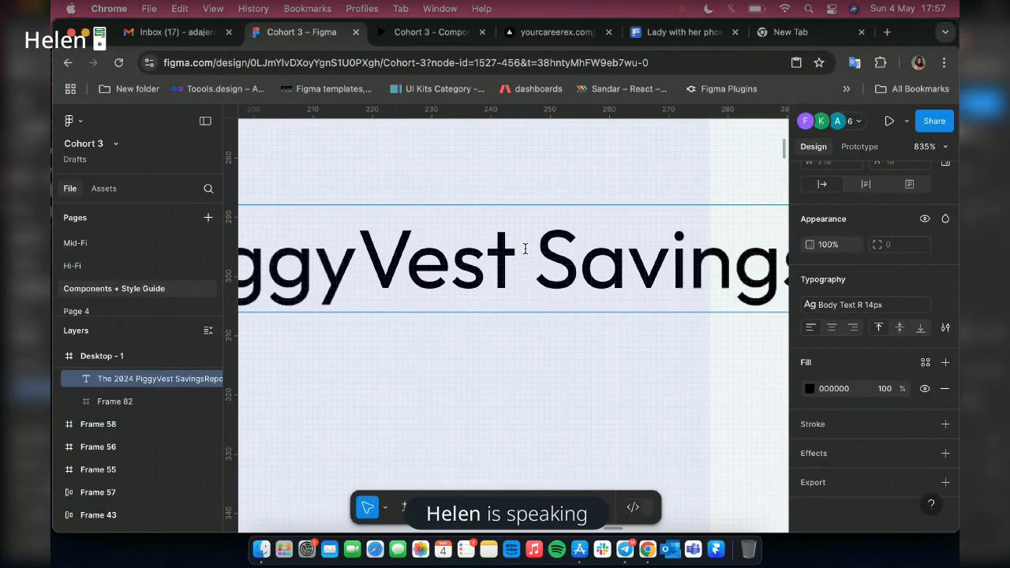
{"action": "scroll", "coordinate": [524, 250], "scroll_direction": "down", "scroll_amount": 5}
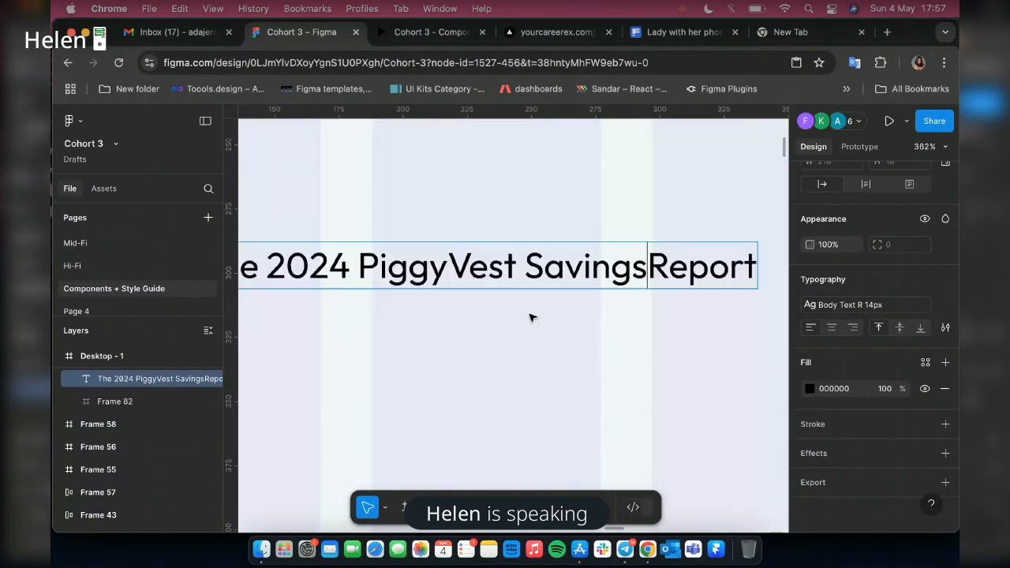
{"action": "scroll", "coordinate": [629, 359], "scroll_direction": "down", "scroll_amount": 4}
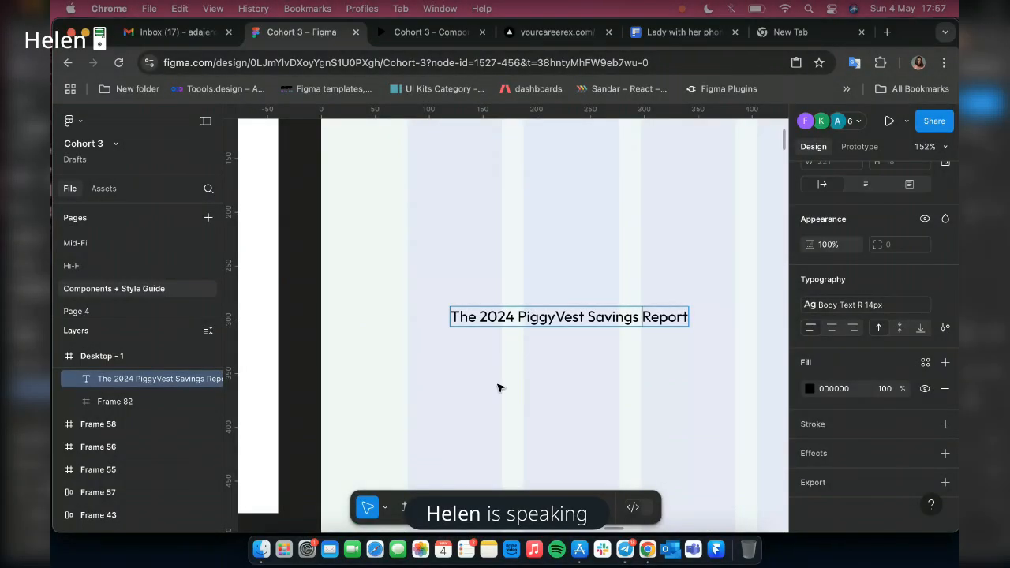
{"action": "key", "text": "Escape"}
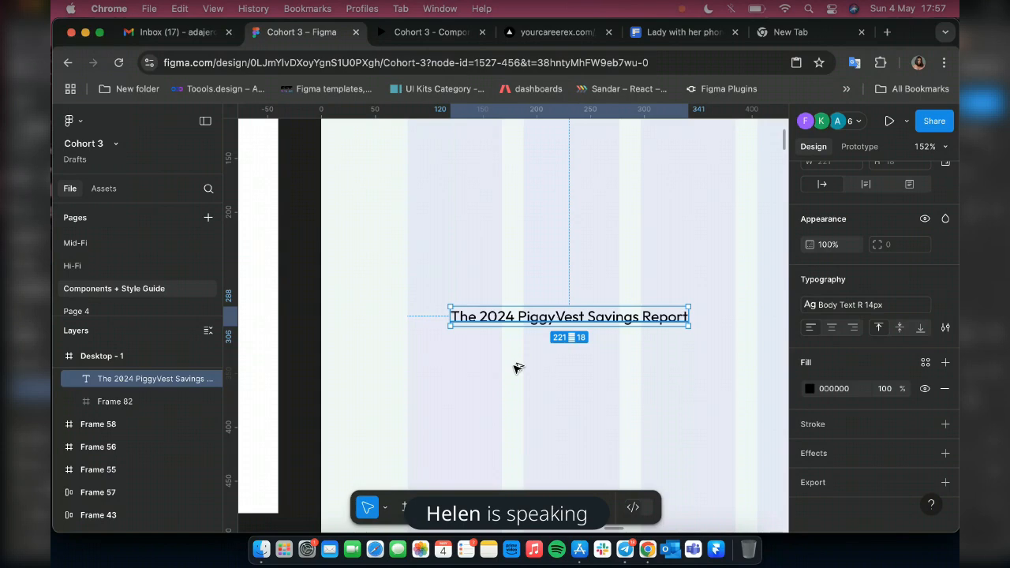
- Duplicate the report label about 44 px below as "PV" in Body Text M 14px and wrap it in an auto layout frame
{"action": "left_click_drag", "start_coordinate": [517, 319], "coordinate": [521, 366]}
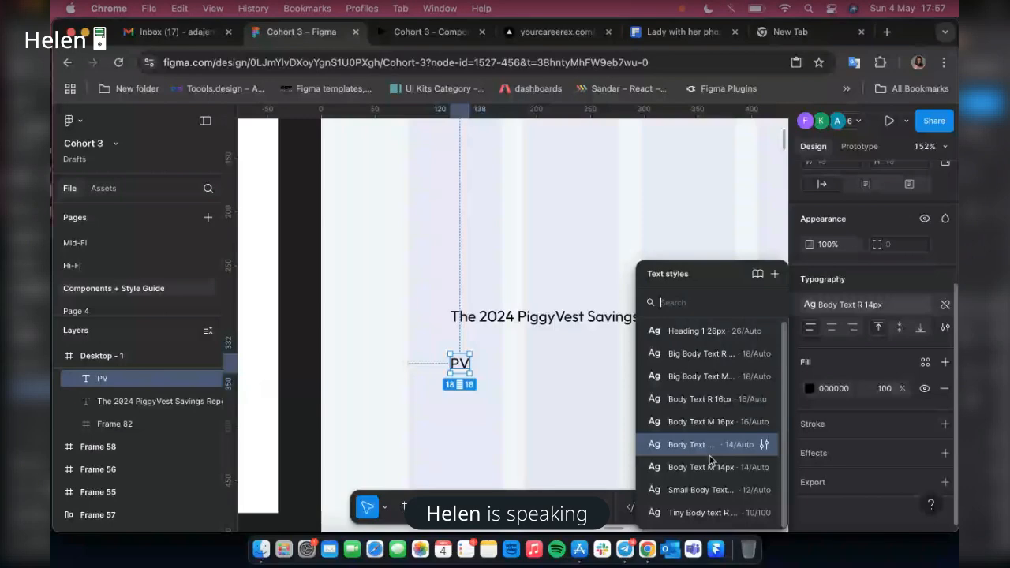
{"action": "left_click", "coordinate": [704, 467]}
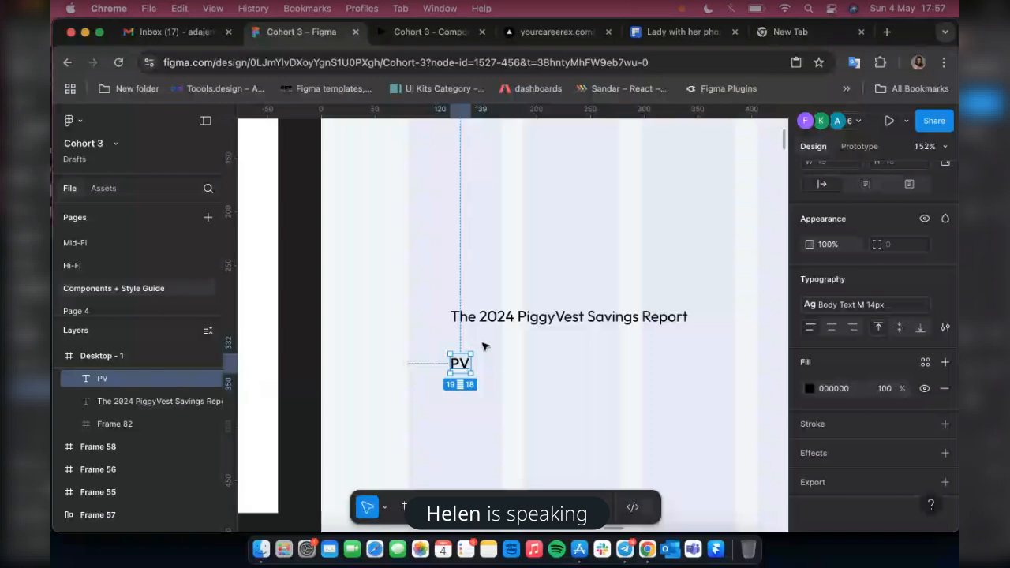
{"action": "key", "text": "shift+a"}
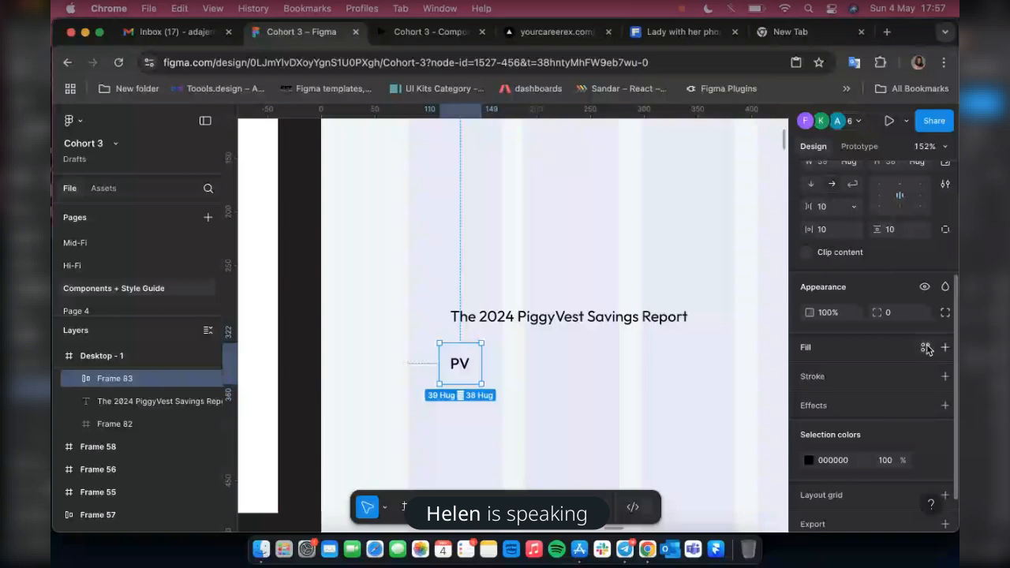
- Fill the PV badge frame with yellow FFE201 to match the report badge on the reference page
{"action": "left_click", "coordinate": [926, 348]}
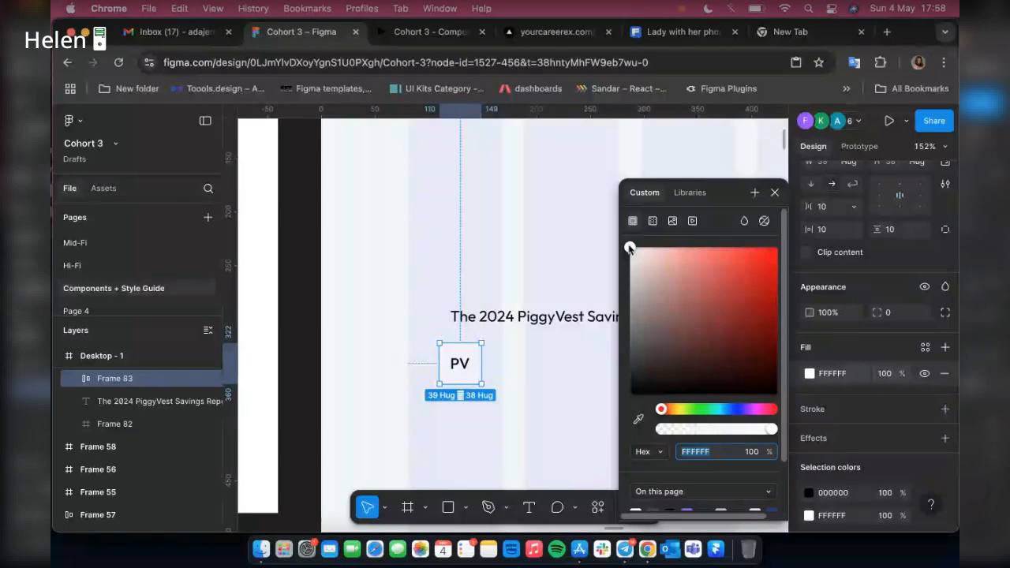
{"action": "left_click_drag", "start_coordinate": [629, 247], "coordinate": [630, 255]}
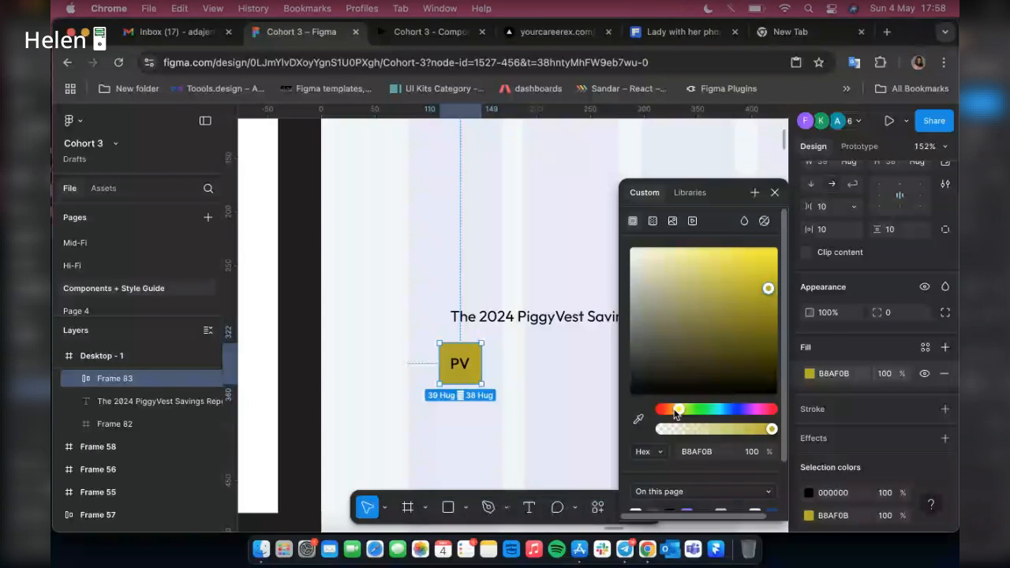
{"action": "left_click_drag", "start_coordinate": [673, 415], "coordinate": [683, 415]}
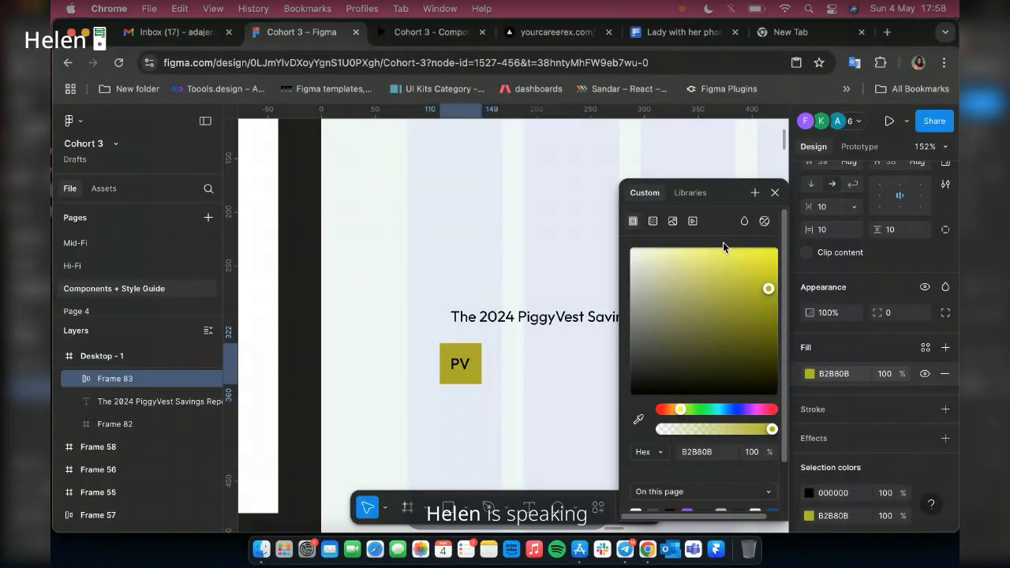
{"action": "left_click", "coordinate": [774, 194]}
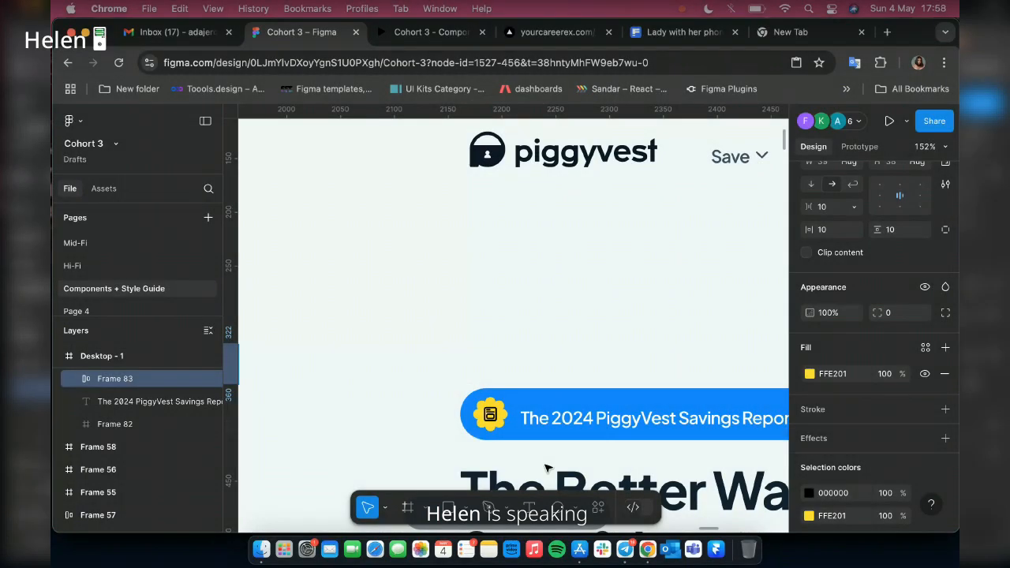
{"action": "scroll", "coordinate": [548, 468], "scroll_direction": "left", "scroll_amount": 9}
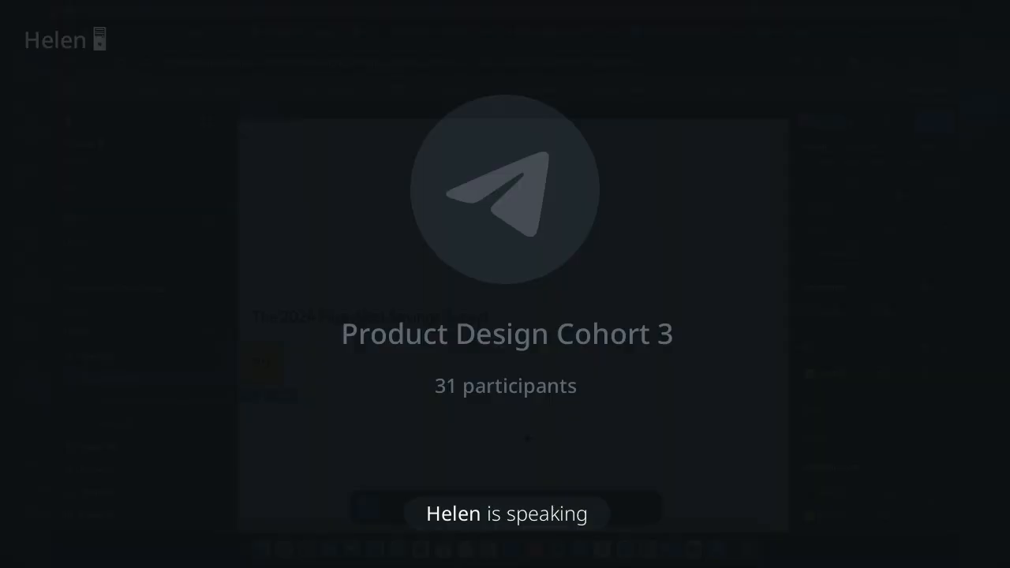
{"action": "scroll", "coordinate": [528, 438], "scroll_direction": "left", "scroll_amount": 5}
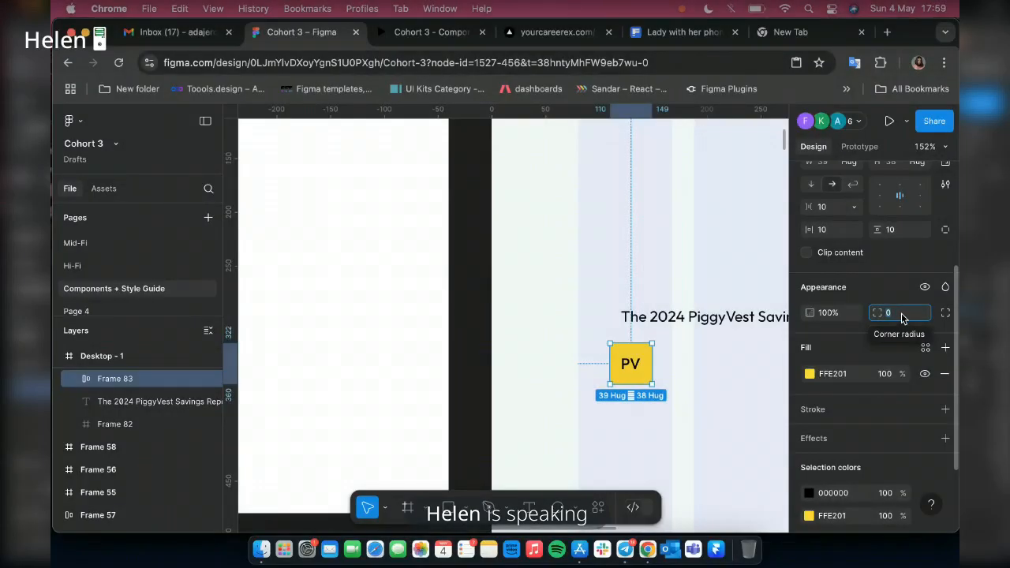
- Set the PV badge's corner radius to 20 and scale it down to about 29 px square
{"action": "type", "text": "20"}
{"action": "key", "text": "Return"}
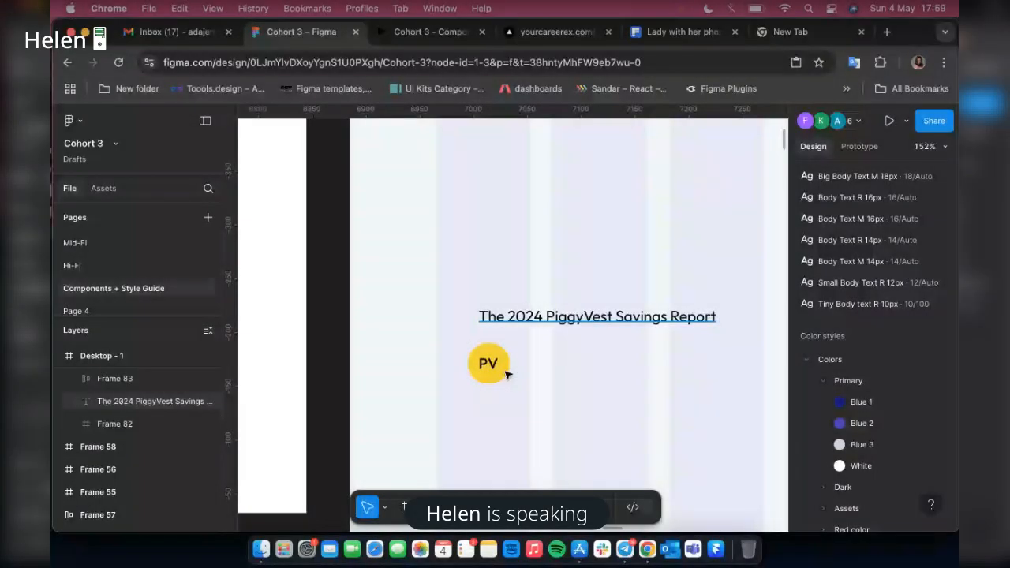
{"action": "left_click", "coordinate": [527, 317]}
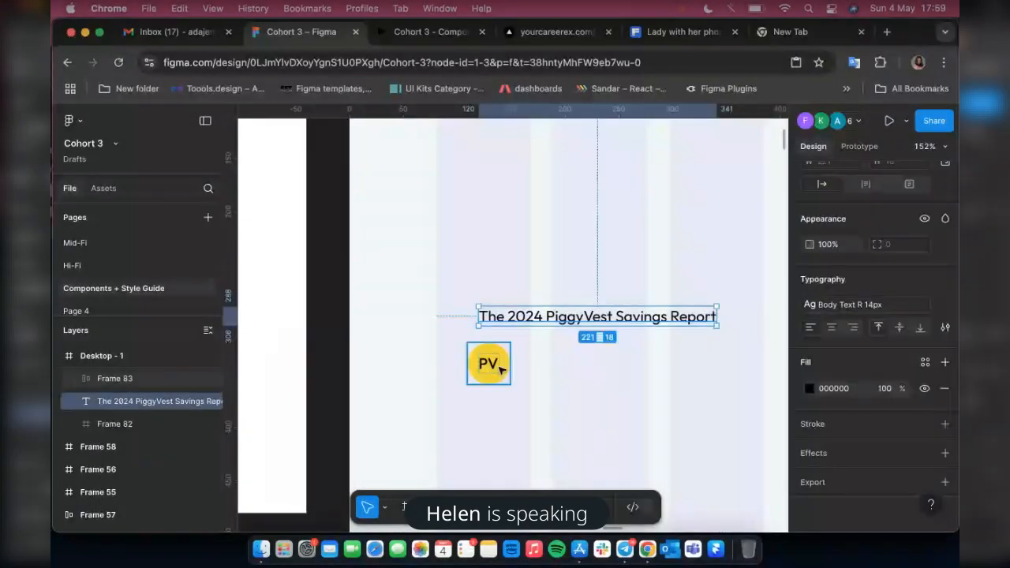
{"action": "left_click", "coordinate": [493, 366]}
{"action": "key", "text": "k"}
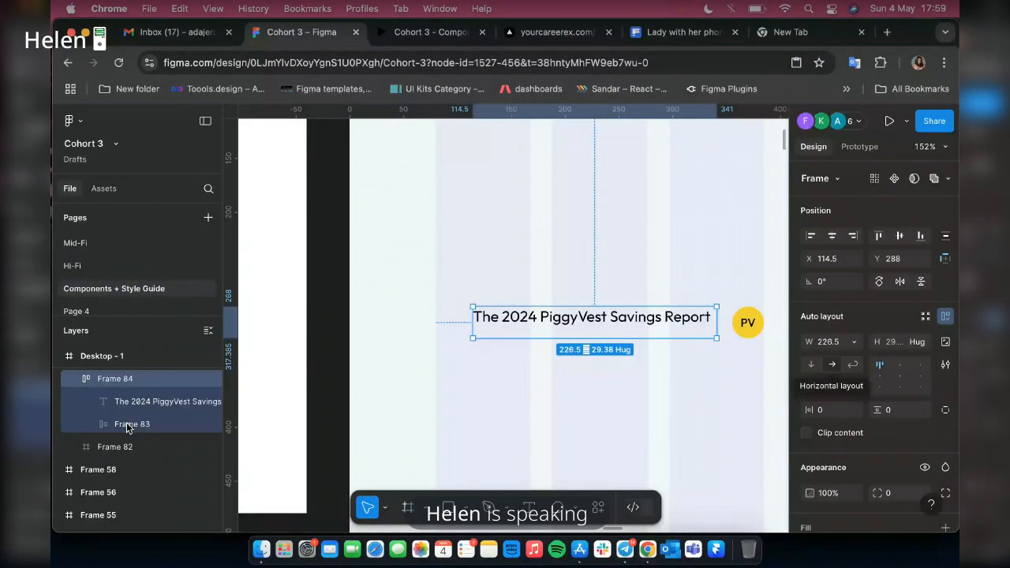
- Move the PV badge ahead of the report label in their auto layout frame and align both left and vertically centred
{"action": "left_click", "coordinate": [129, 425]}
{"action": "left_click_drag", "start_coordinate": [126, 427], "coordinate": [132, 395]}
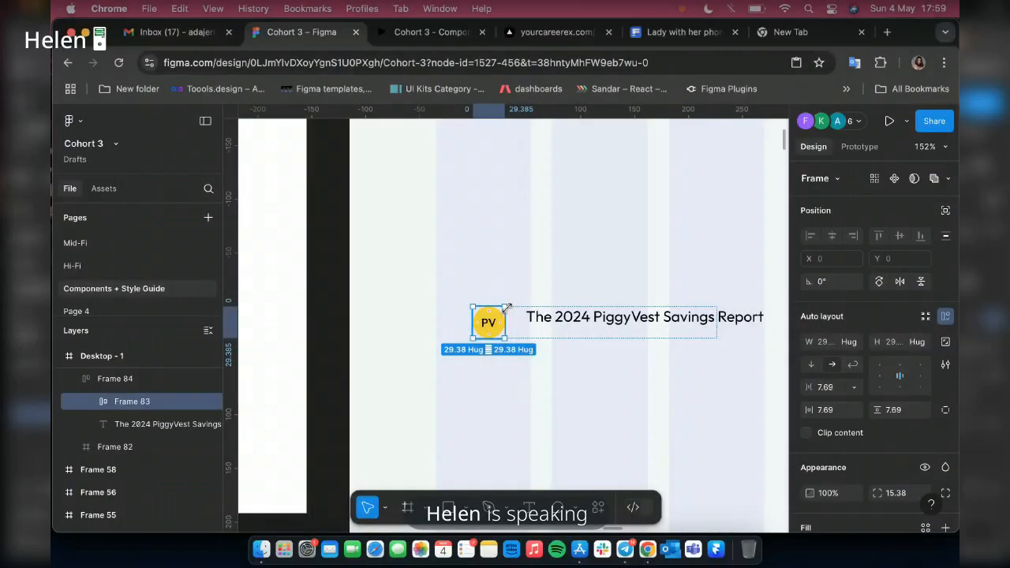
{"action": "left_click", "coordinate": [647, 332]}
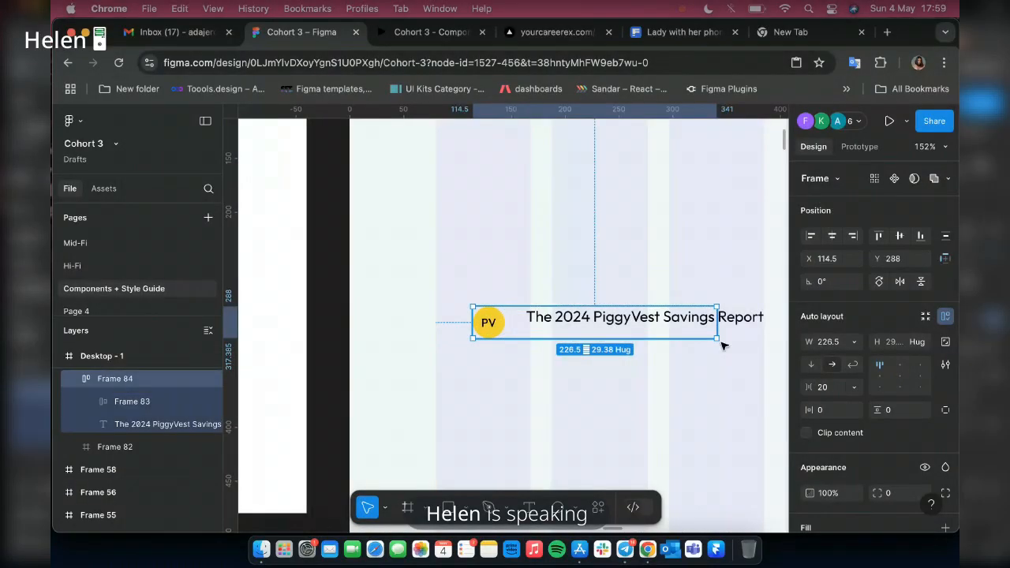
{"action": "left_click", "coordinate": [880, 376]}
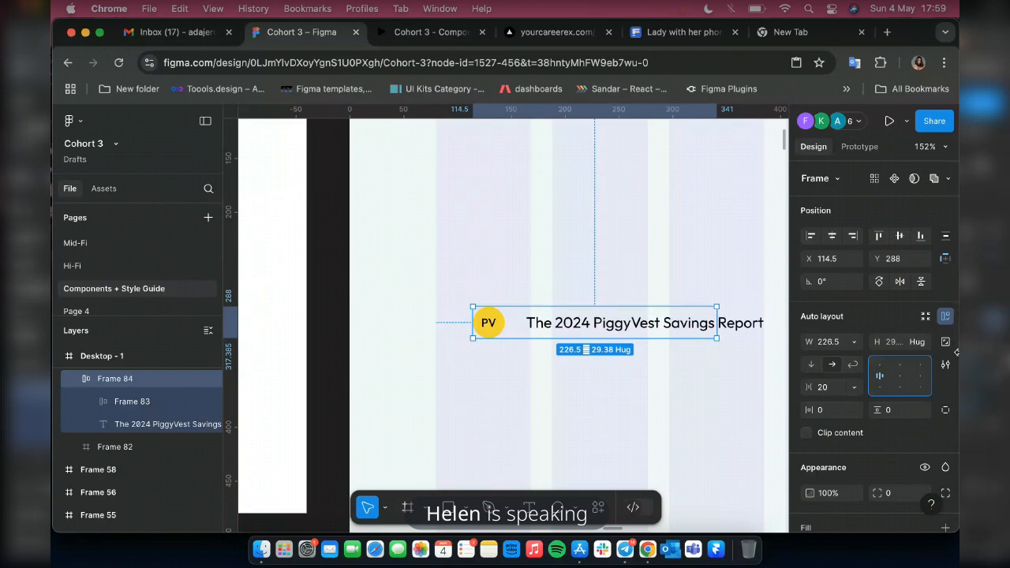
- Set the report frame's horizontal gap to Auto and widen the frame to about 262 px
{"action": "left_click", "coordinate": [854, 387]}
{"action": "left_click", "coordinate": [839, 406]}
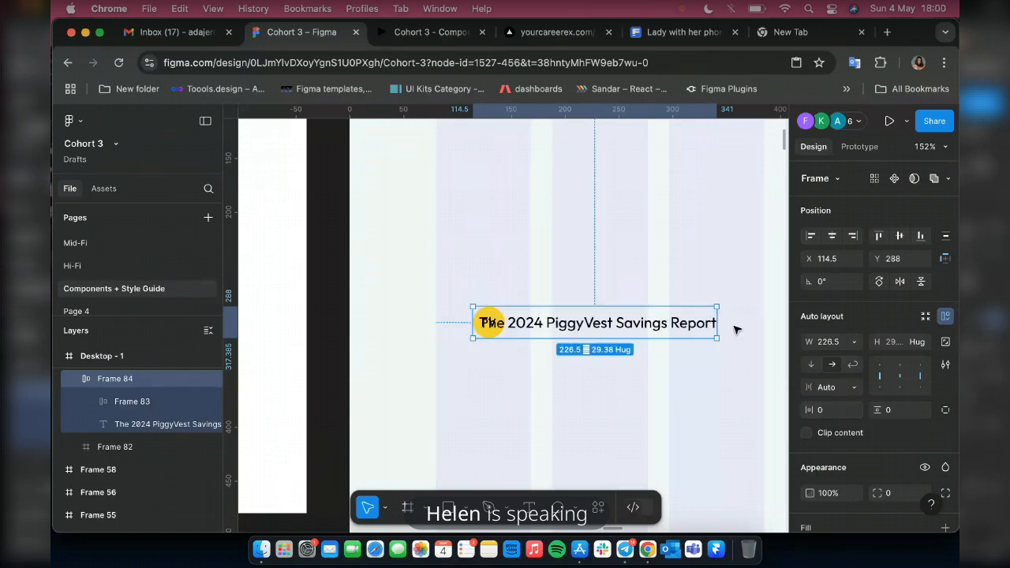
{"action": "scroll", "coordinate": [735, 330], "scroll_direction": "right", "scroll_amount": 5}
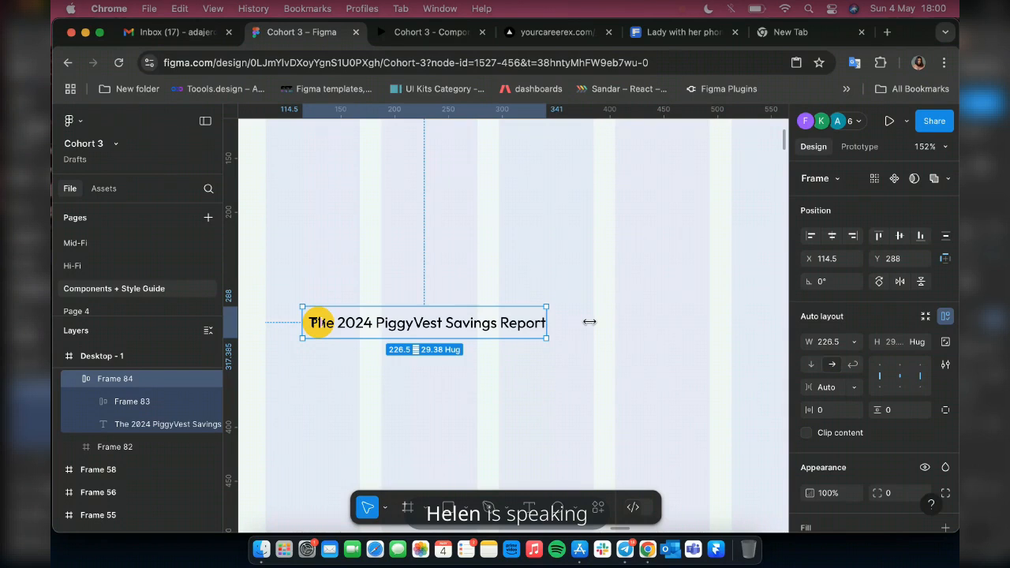
{"action": "mouse_move", "coordinate": [589, 321]}
{"action": "left_mouse_down"}
{"action": "mouse_move", "coordinate": [598, 320]}
{"action": "mouse_move", "coordinate": [584, 321]}
{"action": "left_mouse_up"}
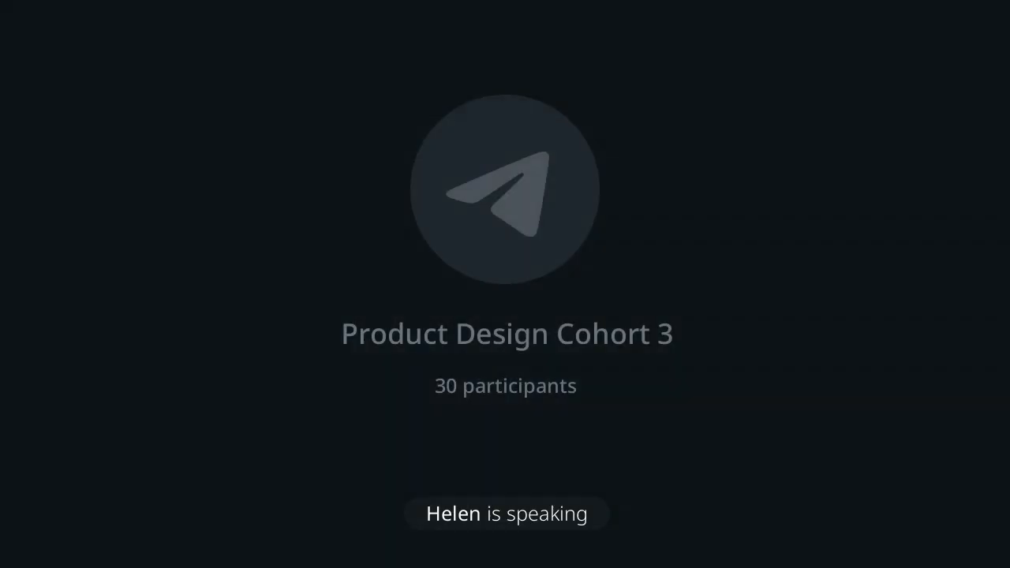
- Set the report frame's horizontal padding to 15 and widen the frame to about 291 px
{"action": "type", "text": "20"}
{"action": "key", "text": "Return"}
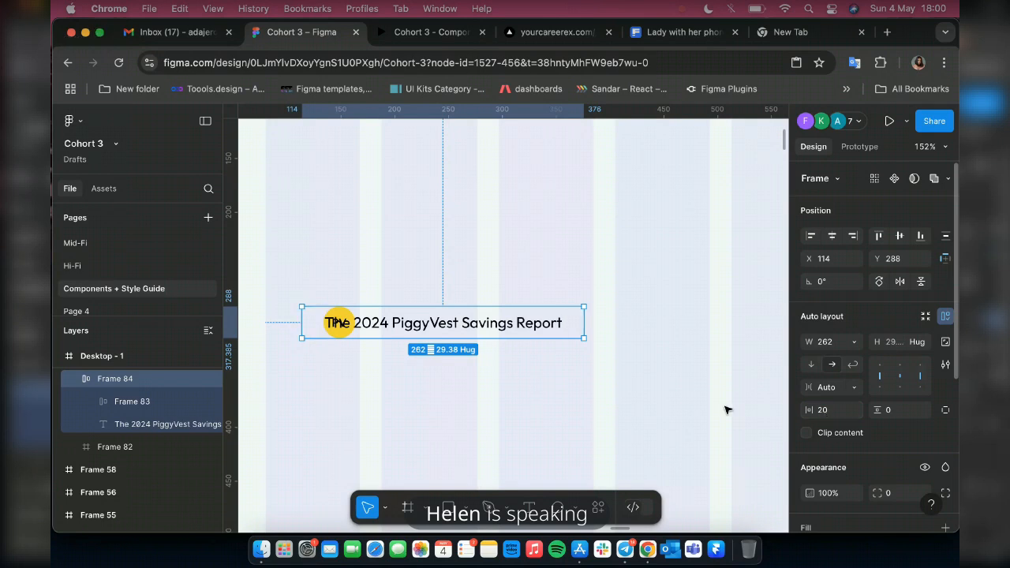
{"action": "left_click", "coordinate": [833, 408]}
{"action": "type", "text": "15"}
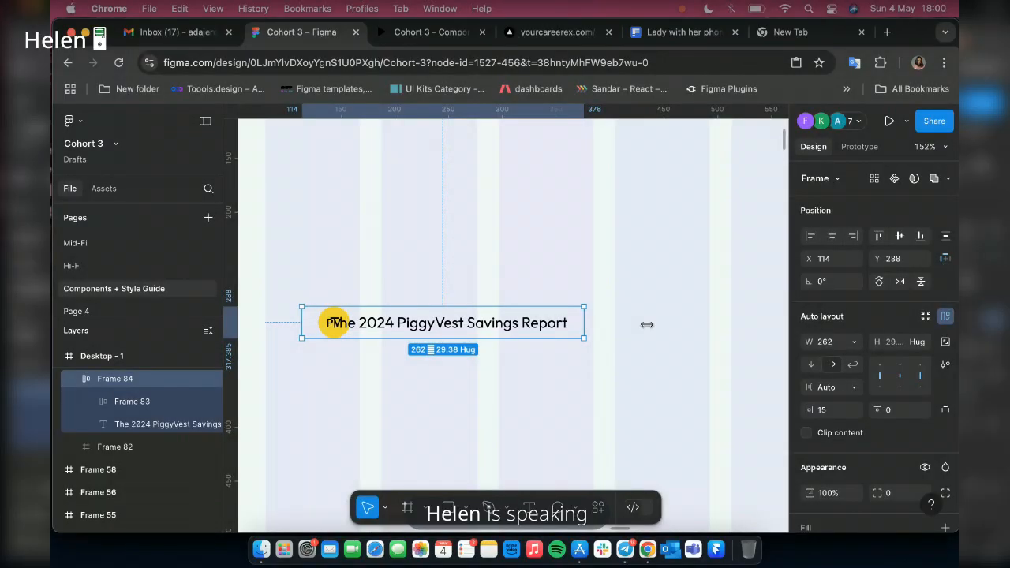
{"action": "left_click_drag", "start_coordinate": [647, 325], "coordinate": [616, 325]}
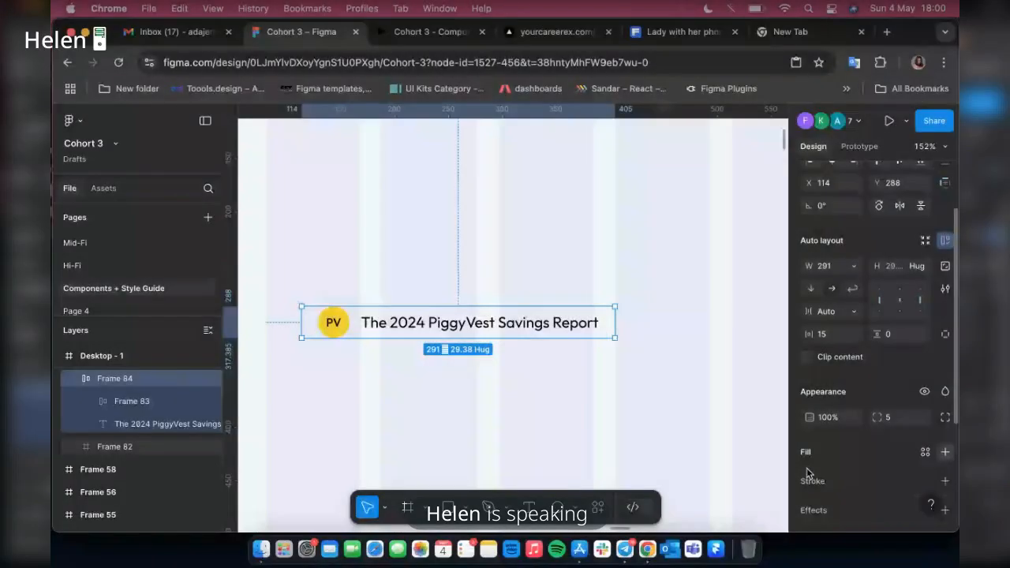
- Fill the report frame with blue 2295F2 and set its vertical padding to 3
{"action": "left_click", "coordinate": [810, 478]}
{"action": "left_click", "coordinate": [730, 454]}
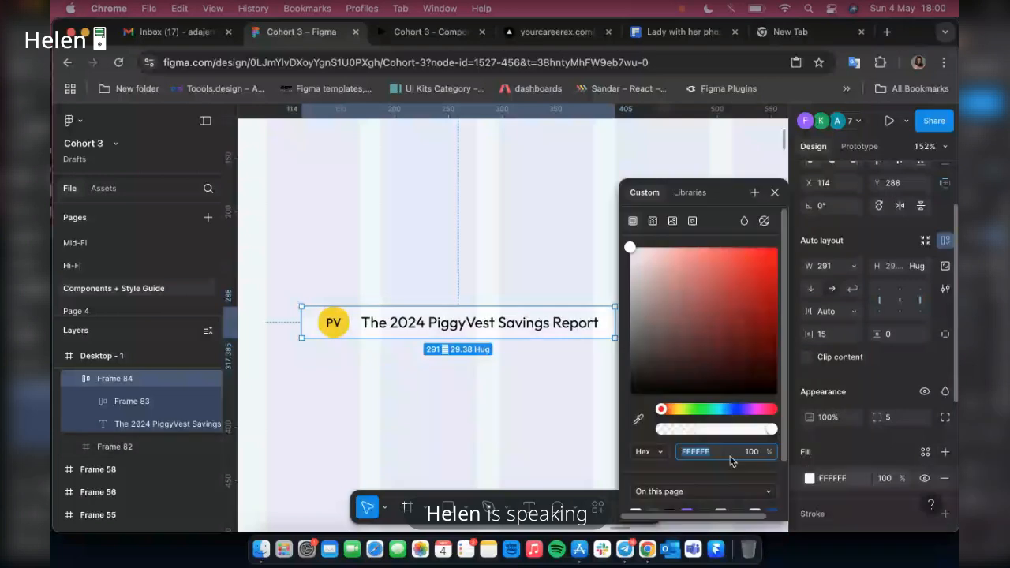
{"action": "scroll", "coordinate": [729, 461], "scroll_direction": "down", "scroll_amount": 2}
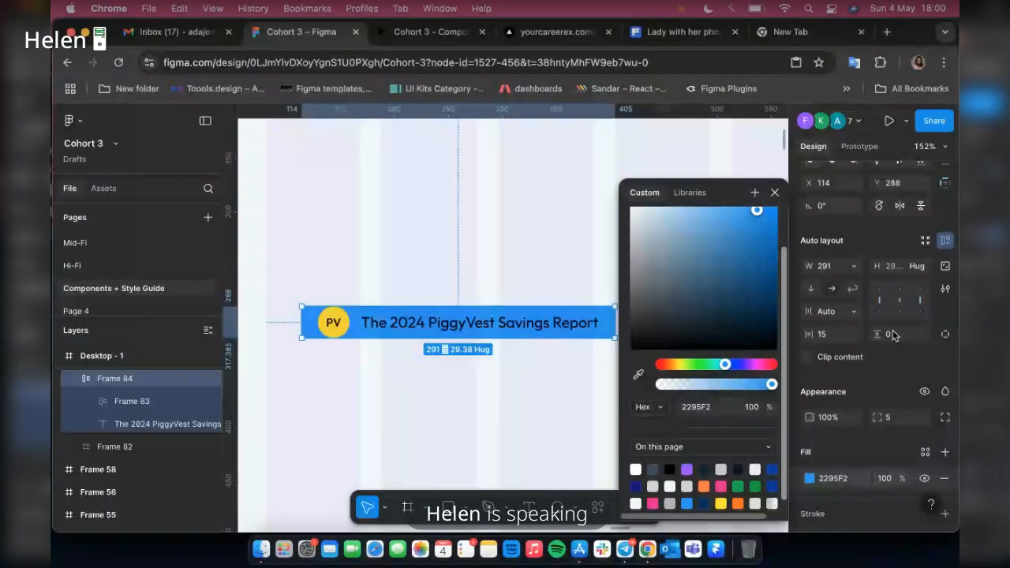
{"action": "left_click", "coordinate": [900, 335]}
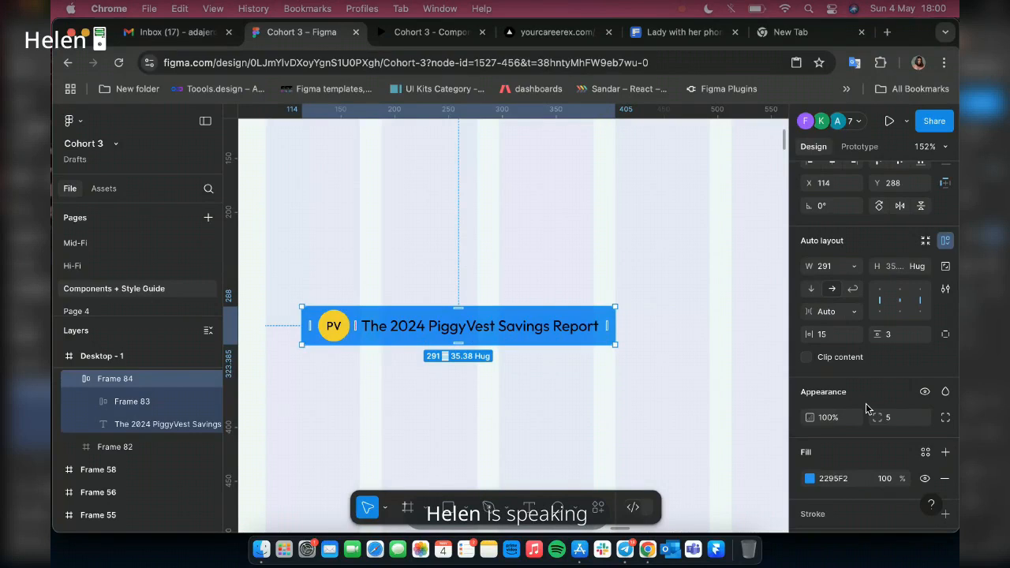
- Apply the Primary White colour style to the report label and Dark Black to the PV text
{"action": "scroll", "coordinate": [866, 403], "scroll_direction": "down", "scroll_amount": 5}
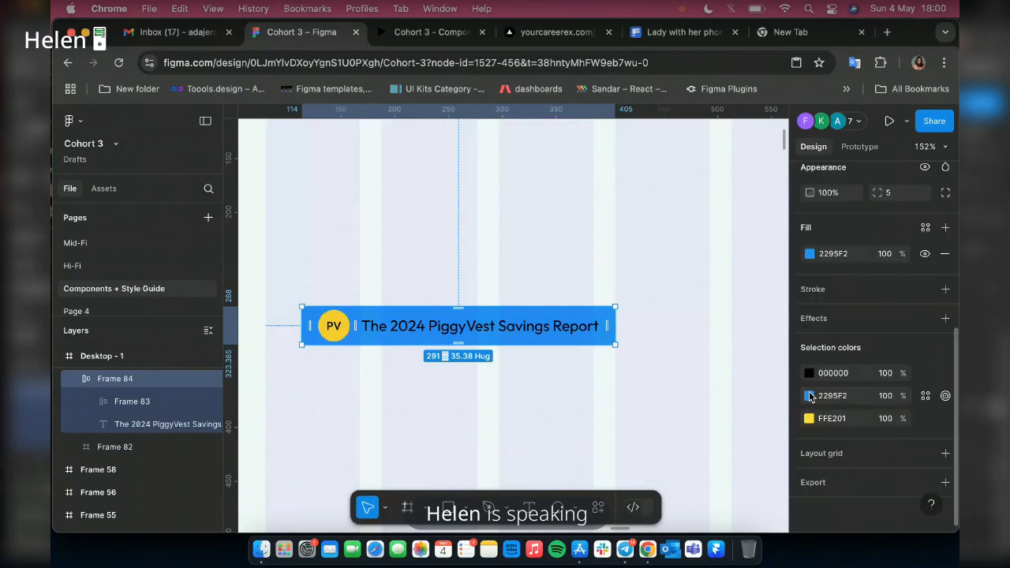
{"action": "left_click", "coordinate": [808, 372]}
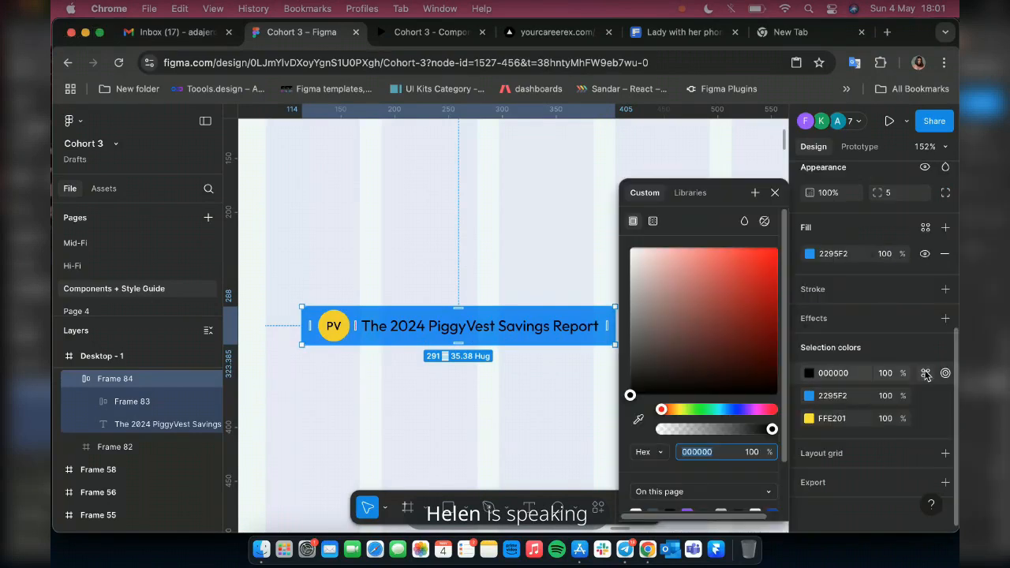
{"action": "left_click", "coordinate": [925, 373]}
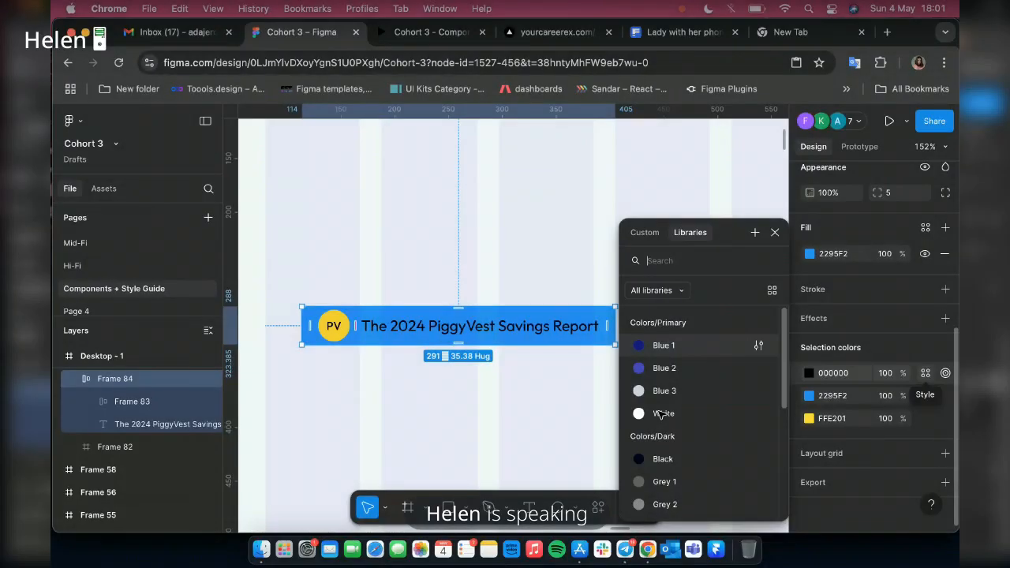
{"action": "left_click", "coordinate": [661, 413]}
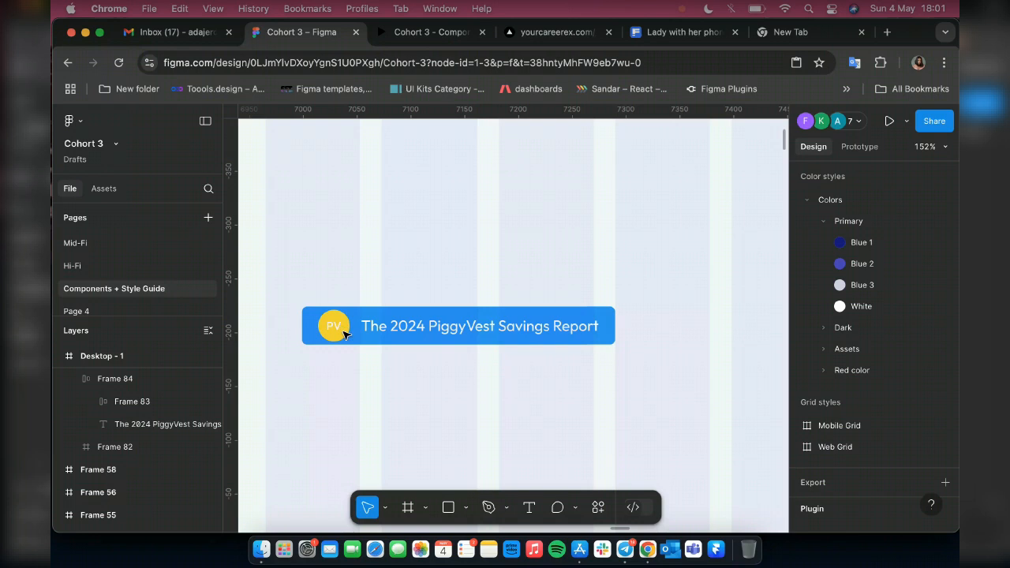
{"action": "left_click", "coordinate": [339, 328]}
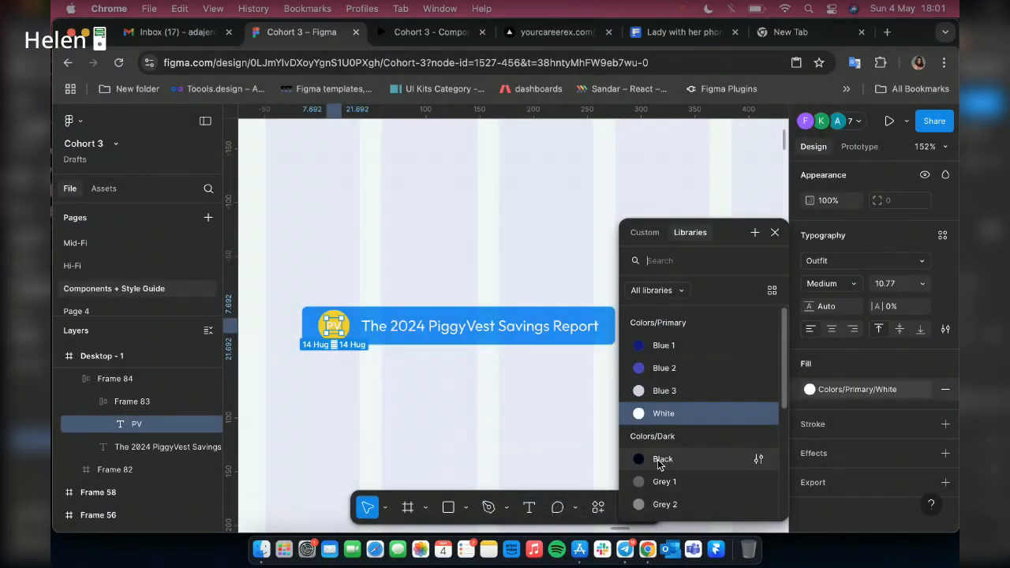
{"action": "left_click", "coordinate": [661, 459]}
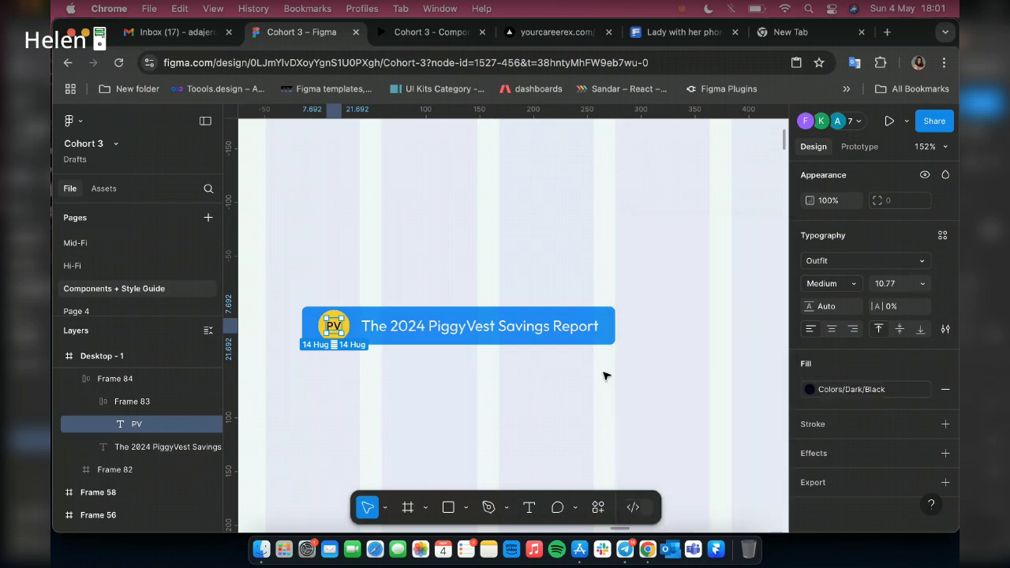
- Examine the report badge, headline and paragraph text in the reference page's hero section
{"action": "scroll", "coordinate": [595, 351], "scroll_direction": "right", "scroll_amount": 3}
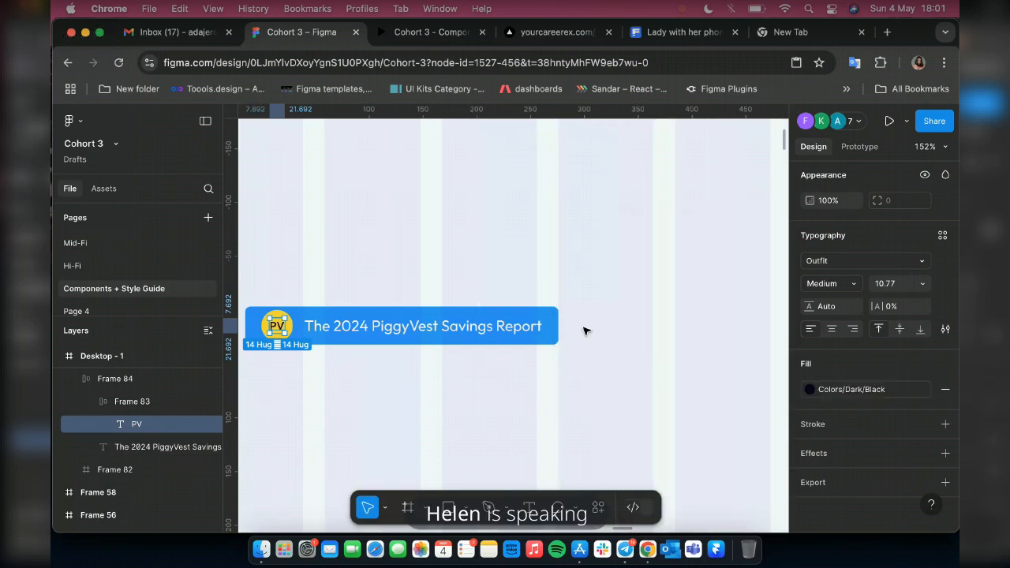
{"action": "scroll", "coordinate": [584, 331], "scroll_direction": "right", "scroll_amount": 10}
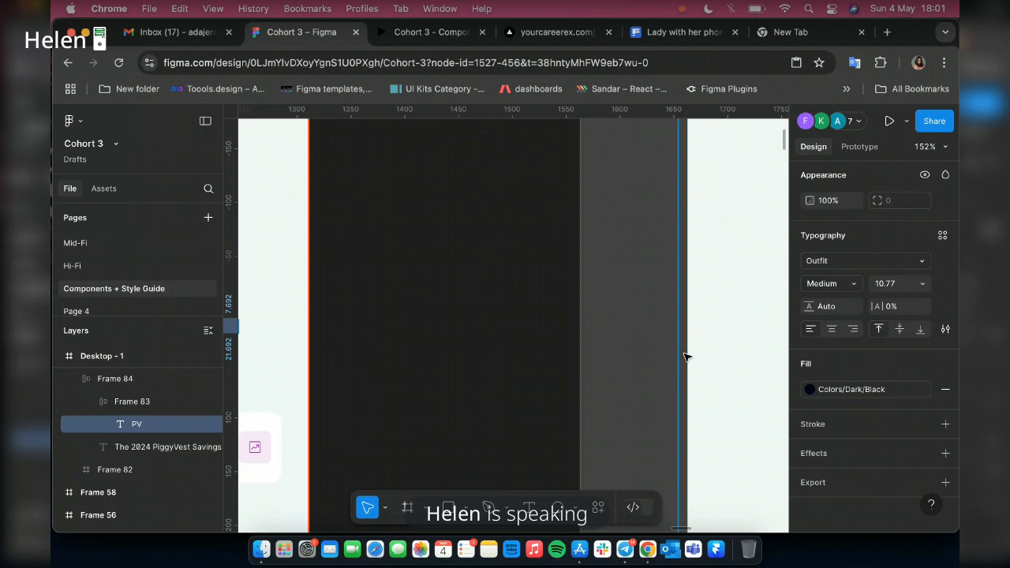
{"action": "scroll", "coordinate": [677, 362], "scroll_direction": "right", "scroll_amount": 10}
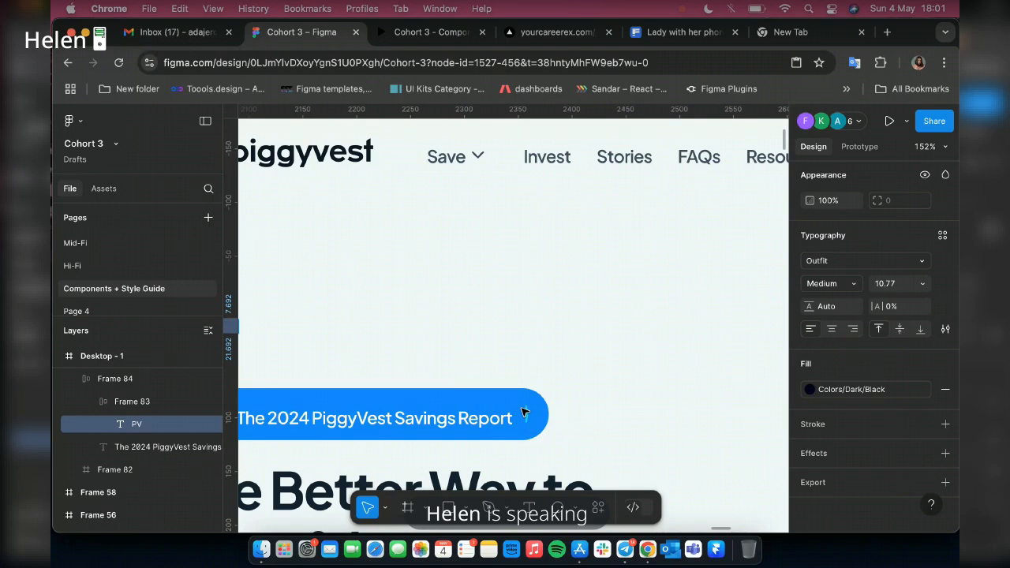
{"action": "scroll", "coordinate": [529, 411], "scroll_direction": "down", "scroll_amount": 3}
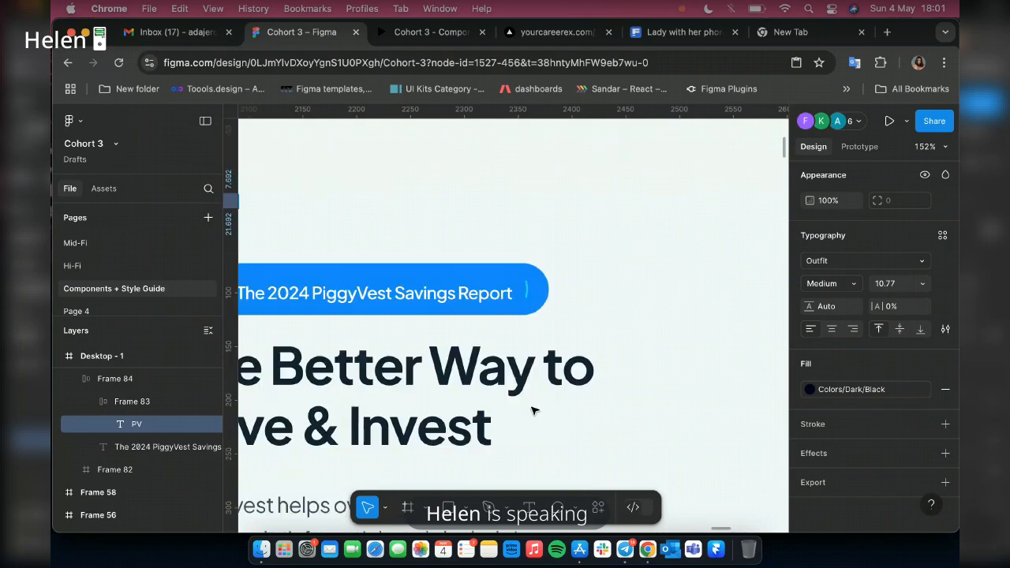
{"action": "scroll", "coordinate": [533, 410], "scroll_direction": "left", "scroll_amount": 4}
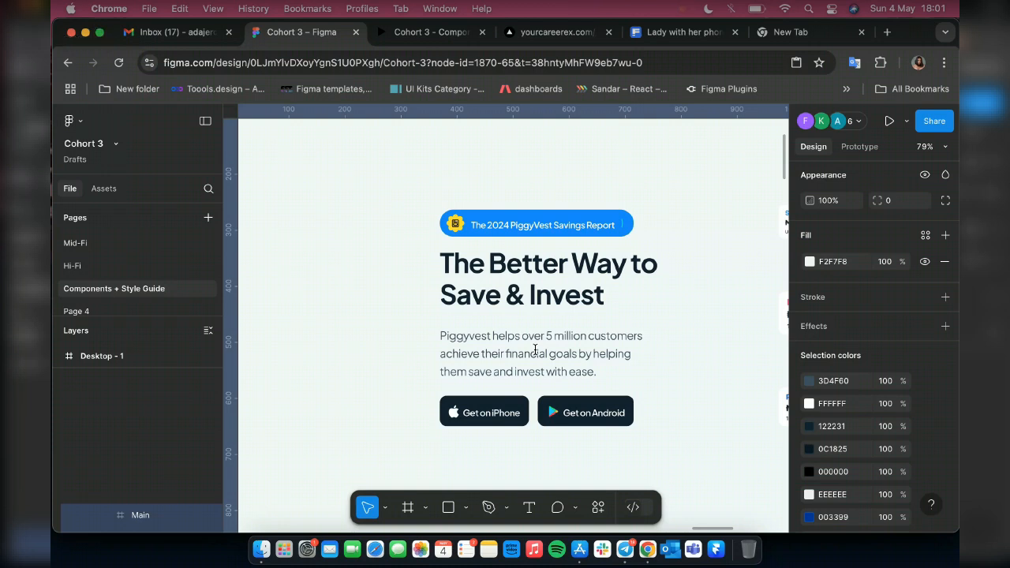
{"action": "triple_click", "coordinate": [537, 351]}
{"action": "left_click", "coordinate": [539, 349]}
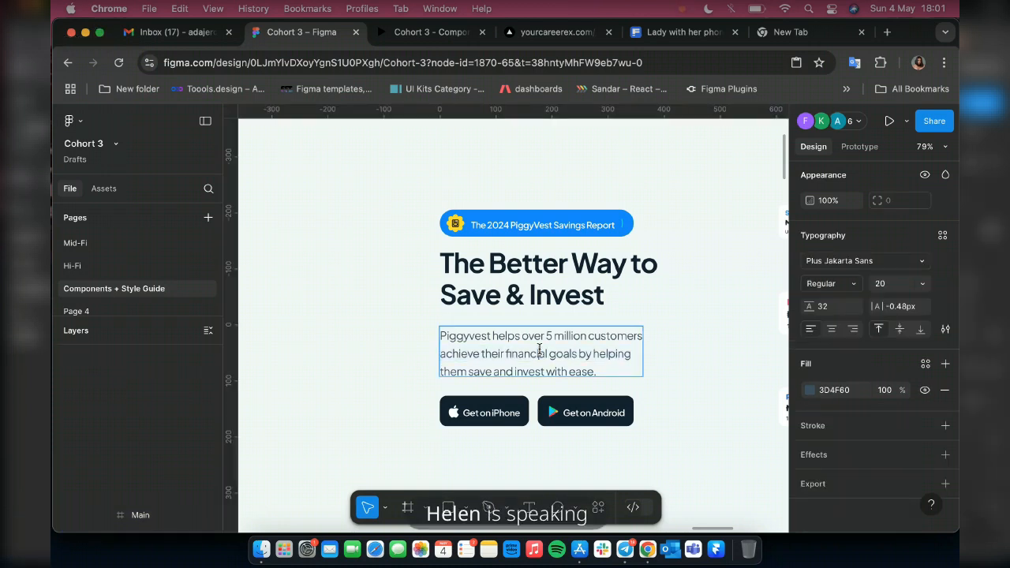
{"action": "triple_click", "coordinate": [540, 349]}
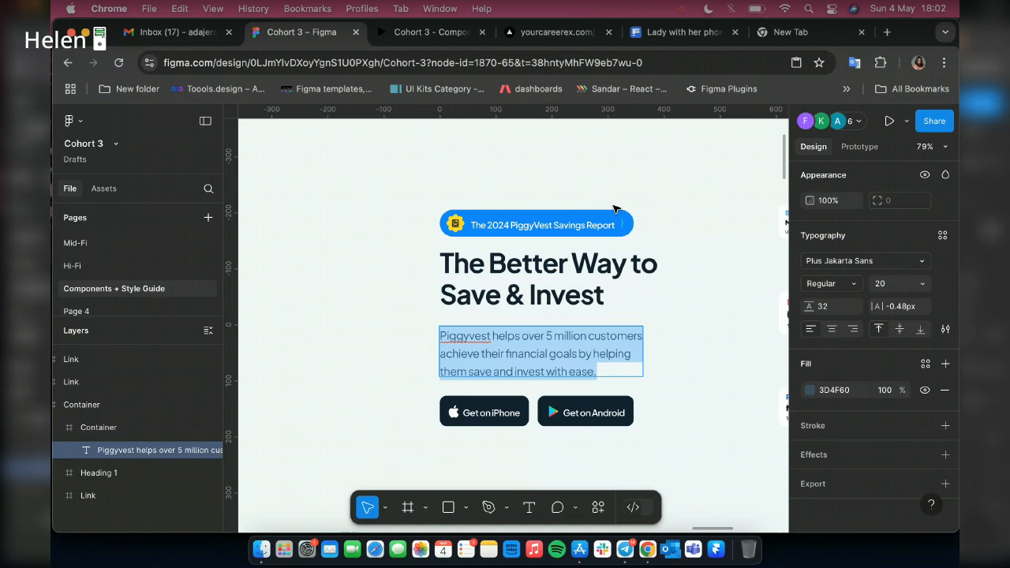
{"action": "scroll", "coordinate": [415, 298], "scroll_direction": "left", "scroll_amount": 5}
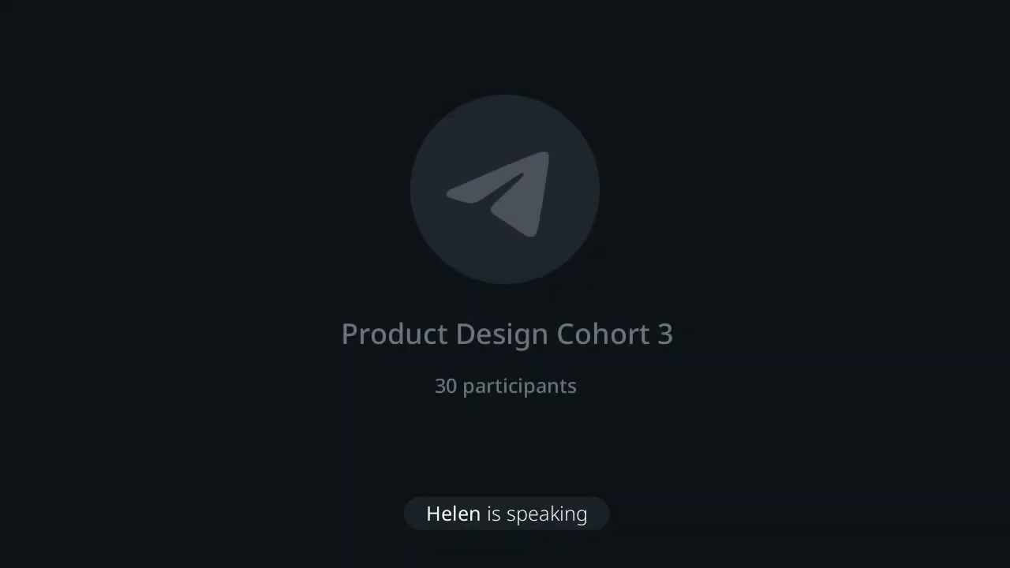
- Add the hero heading text "The Better Way To save and Invest" about 90 px below the report badge on Desktop - 1
{"action": "scroll", "coordinate": [493, 371], "scroll_direction": "down", "scroll_amount": 10}
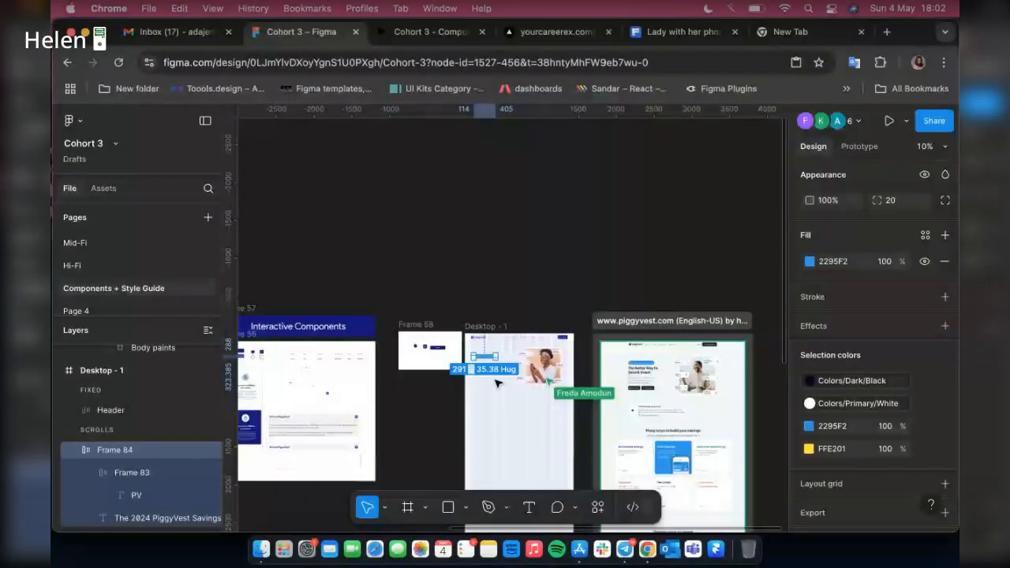
{"action": "scroll", "coordinate": [497, 383], "scroll_direction": "up", "scroll_amount": 5}
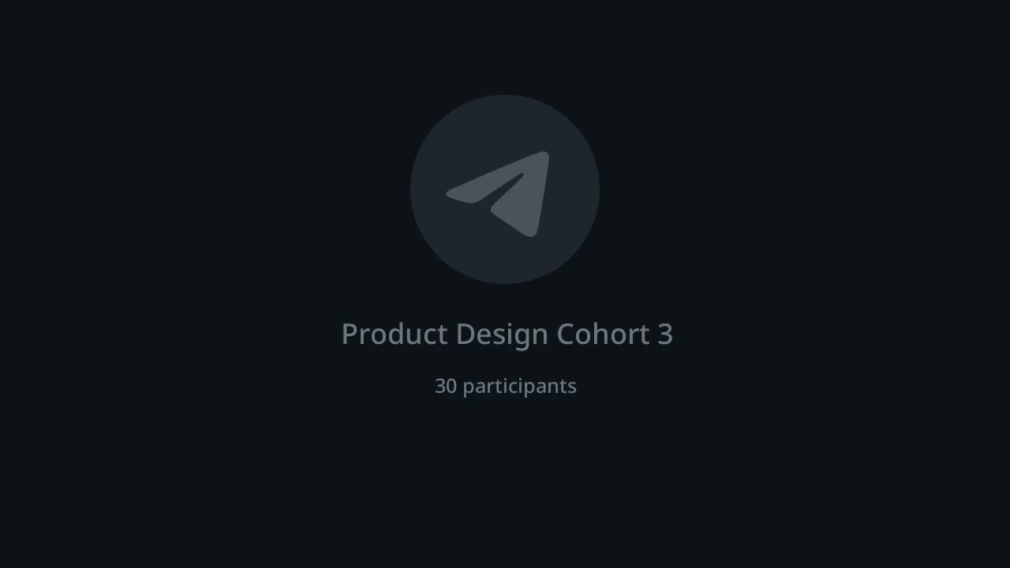
{"action": "key", "text": "t"}
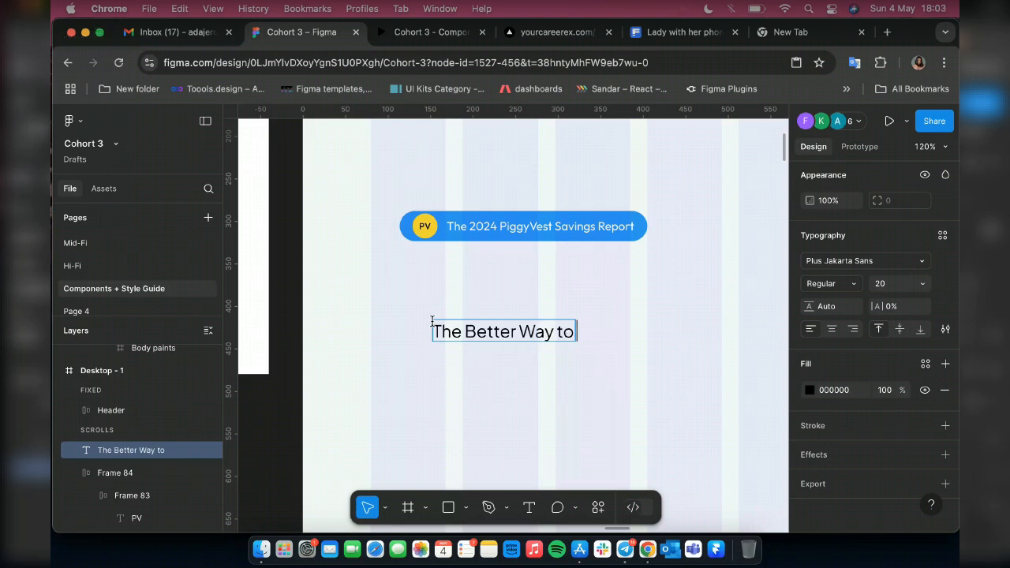
{"action": "key", "text": "BackSpace"}
{"action": "key", "text": "BackSpace"}
{"action": "key", "text": "BackSpace"}
{"action": "key", "text": "BackSpace"}
{"action": "type", "text": "To"}
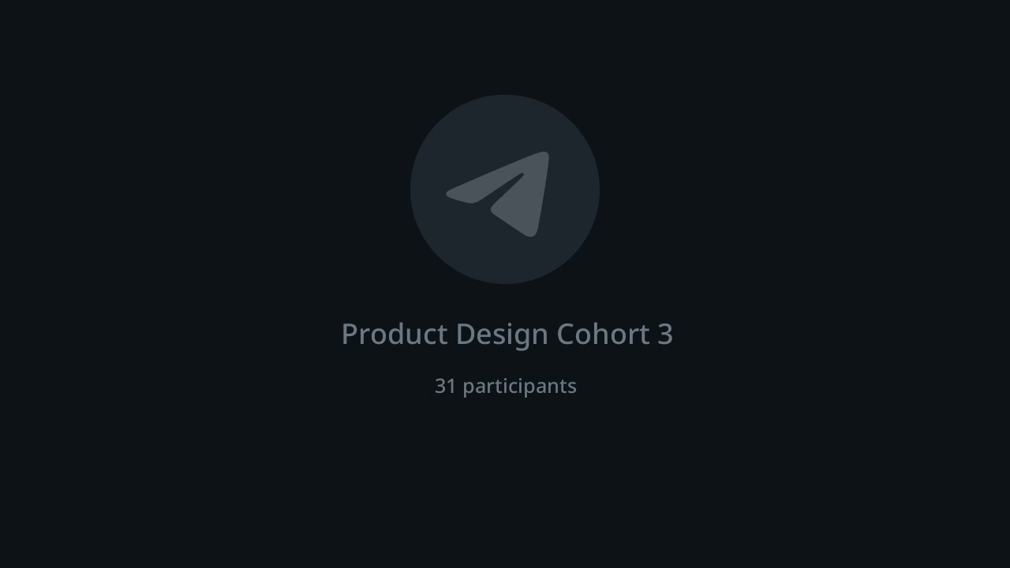
{"action": "type", "text": " save and Inve"}
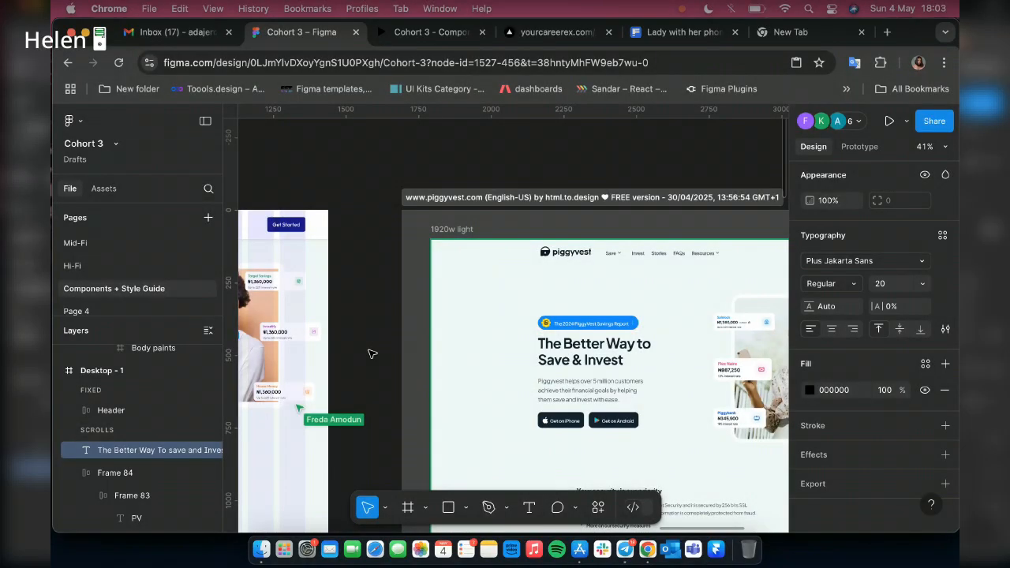
{"action": "scroll", "coordinate": [332, 348], "scroll_direction": "left", "scroll_amount": 5}
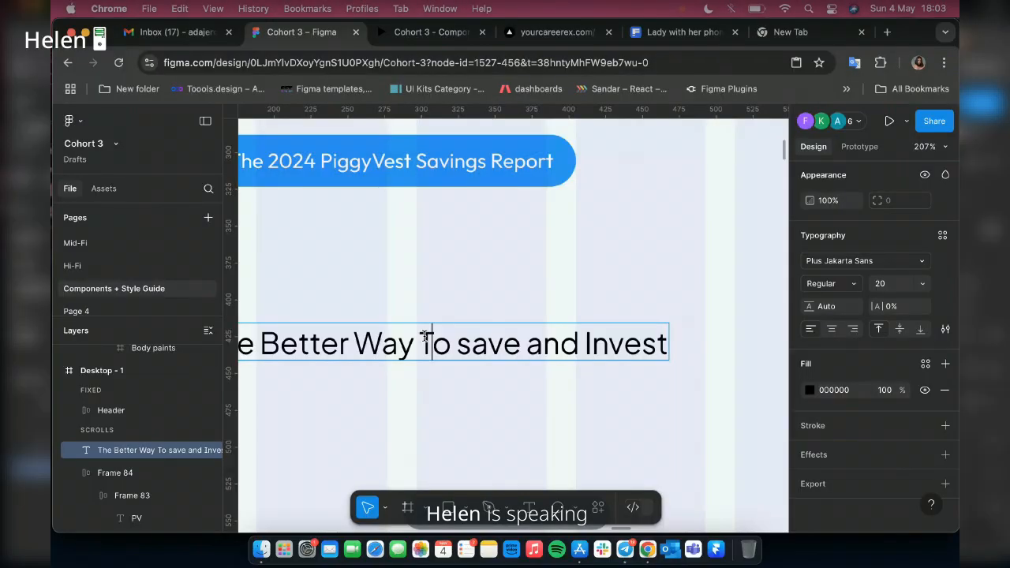
- Correct the hero heading's capitalisation to read "The Better Way to Save and Invest"
{"action": "key", "text": "shift+Left"}
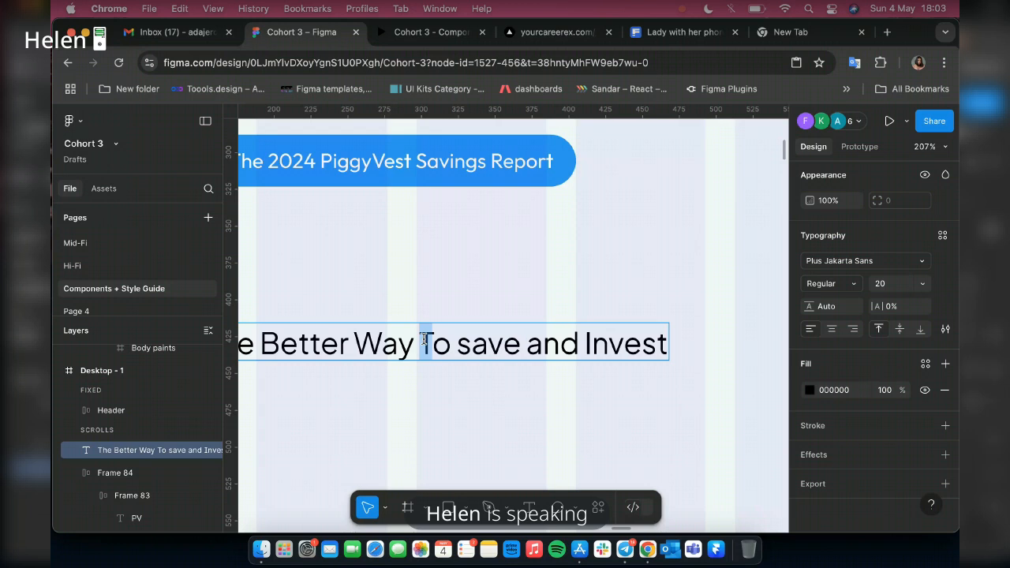
{"action": "type", "text": "t"}
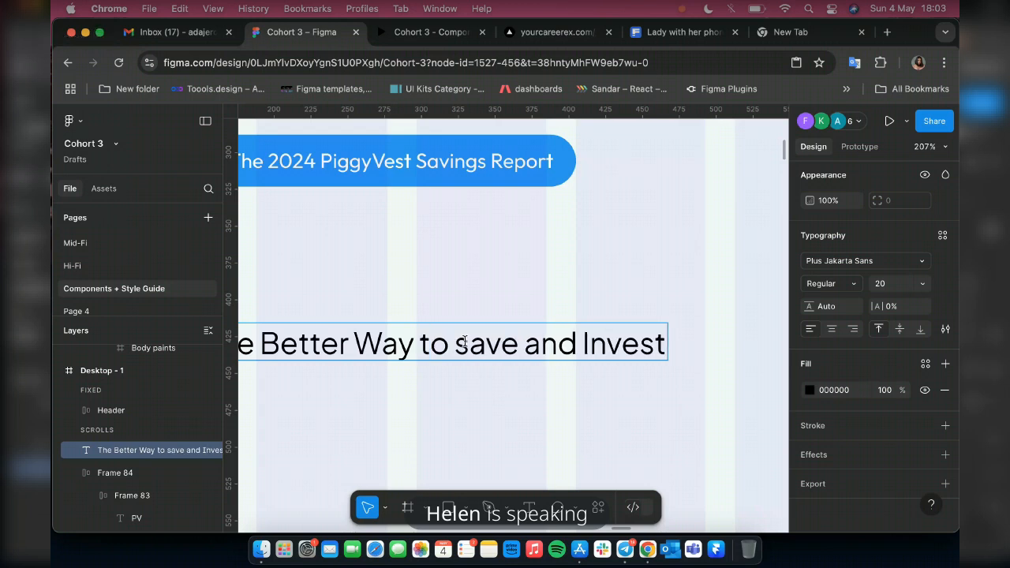
{"action": "left_click_drag", "start_coordinate": [465, 342], "coordinate": [461, 345]}
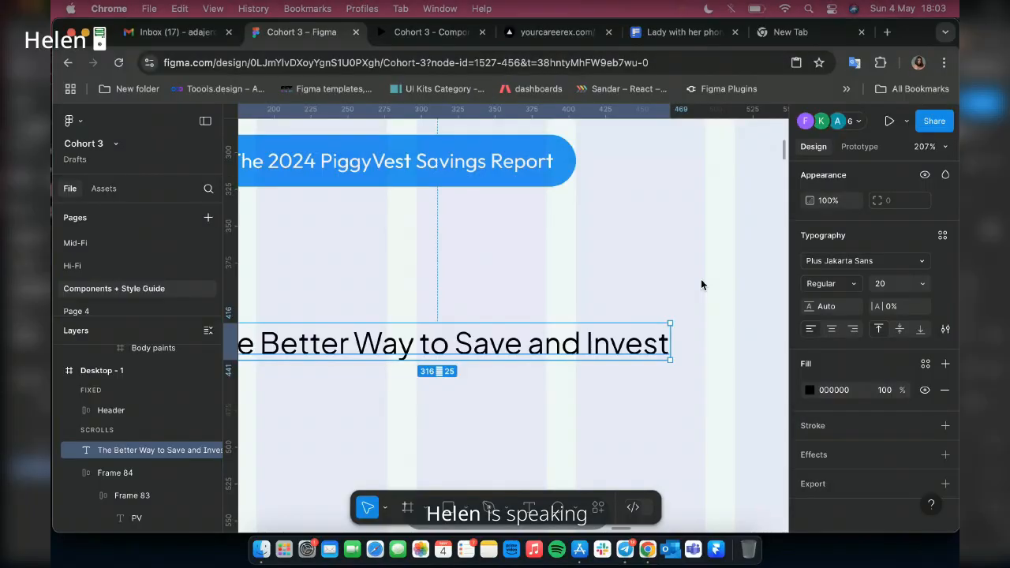
- Format the hero heading in Outfit SemiBold at font size 72
{"action": "scroll", "coordinate": [698, 288], "scroll_direction": "down", "scroll_amount": 10}
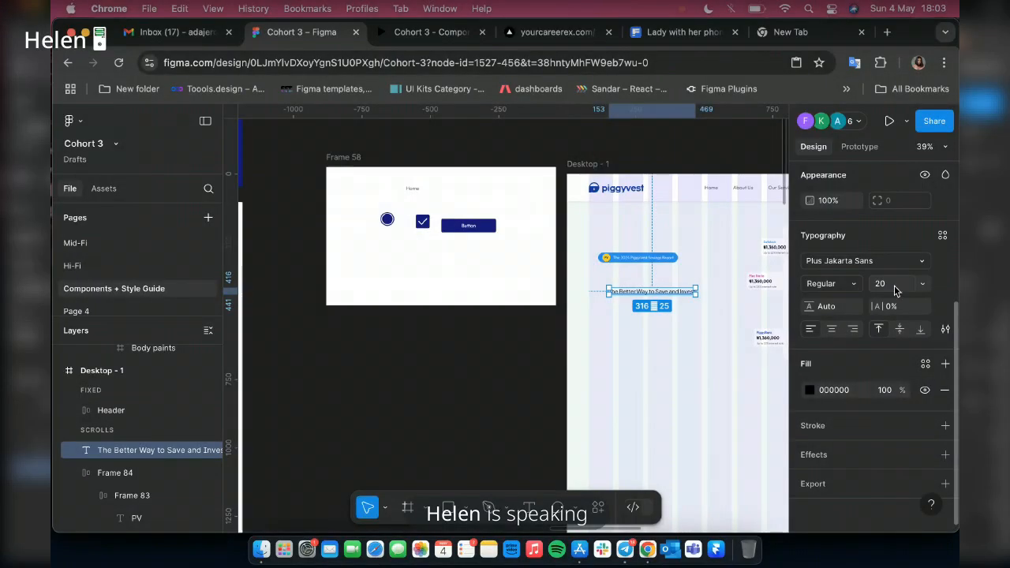
{"action": "left_click", "coordinate": [891, 286]}
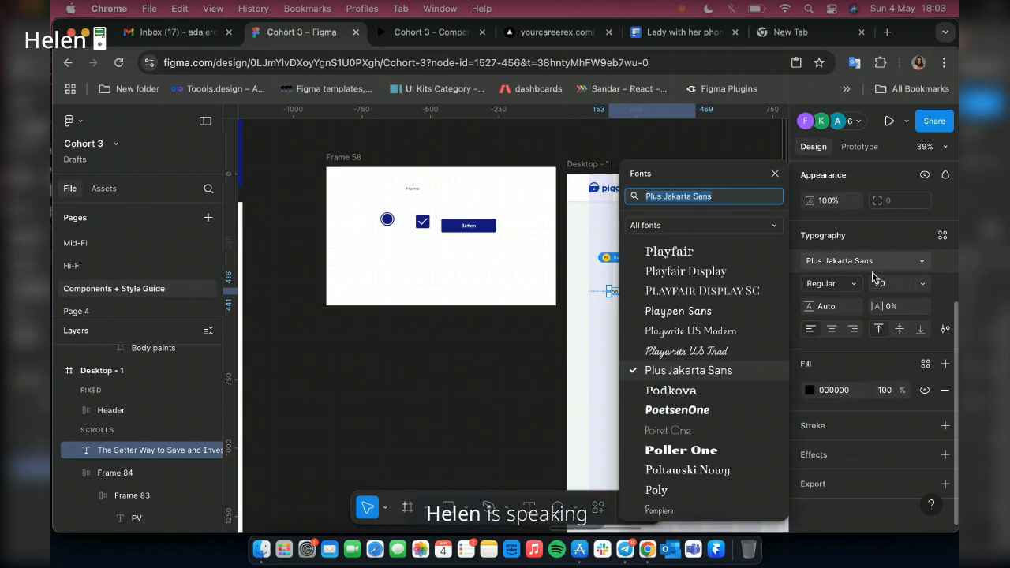
{"action": "type", "text": "OUT"}
{"action": "left_click", "coordinate": [671, 224]}
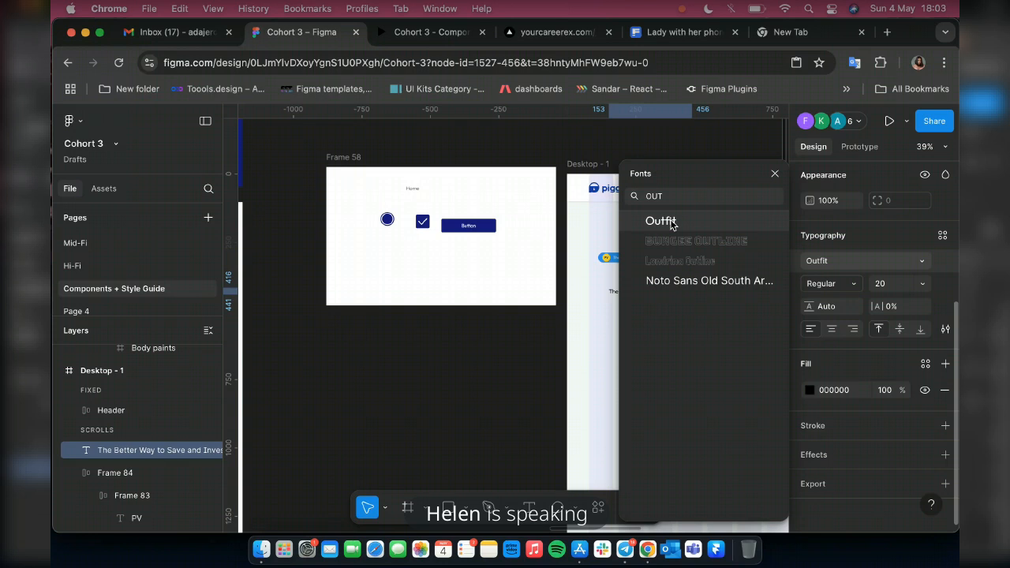
{"action": "left_click", "coordinate": [884, 284]}
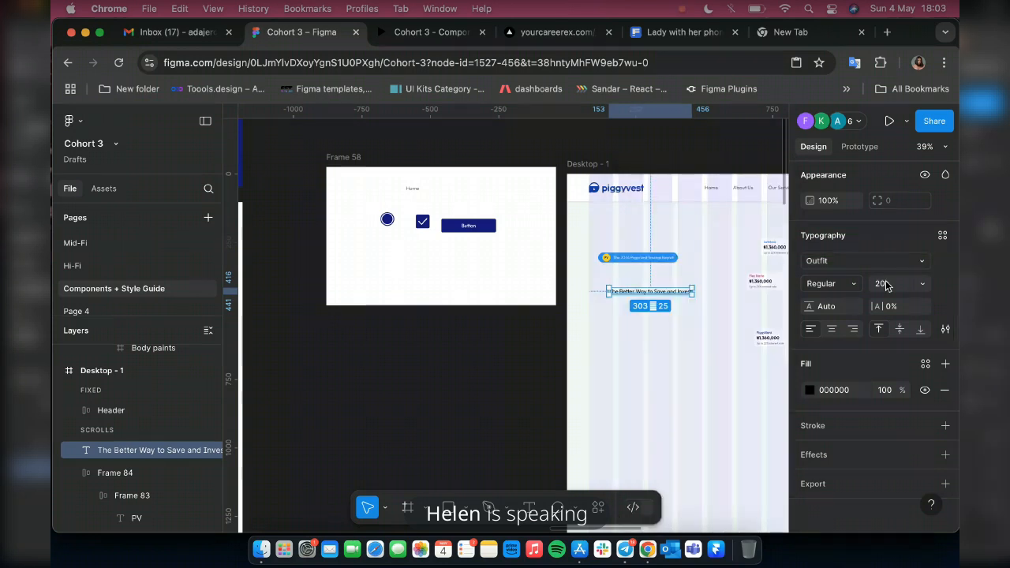
{"action": "left_click", "coordinate": [885, 284]}
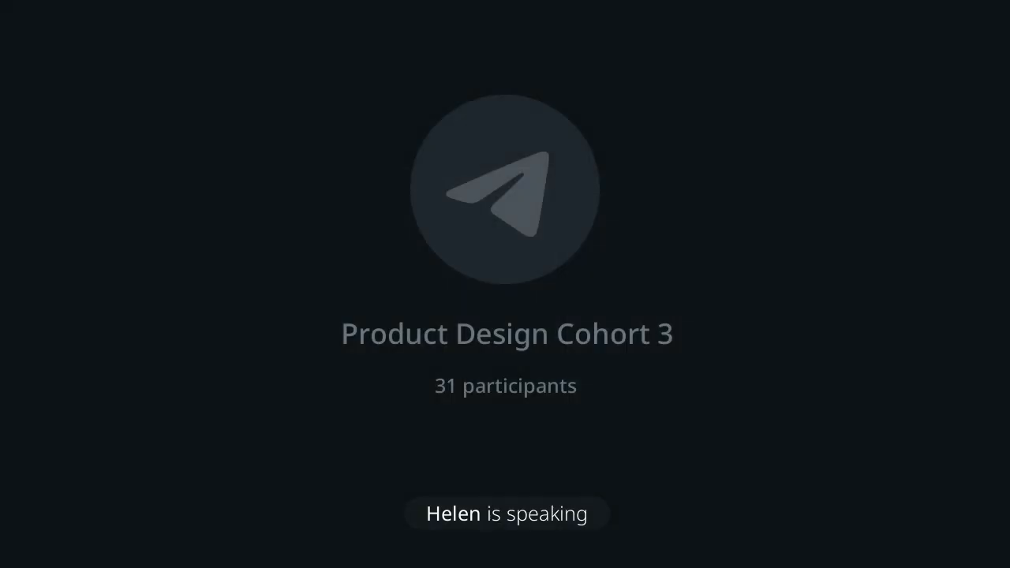
{"action": "type", "text": "72"}
{"action": "key", "text": "Return"}
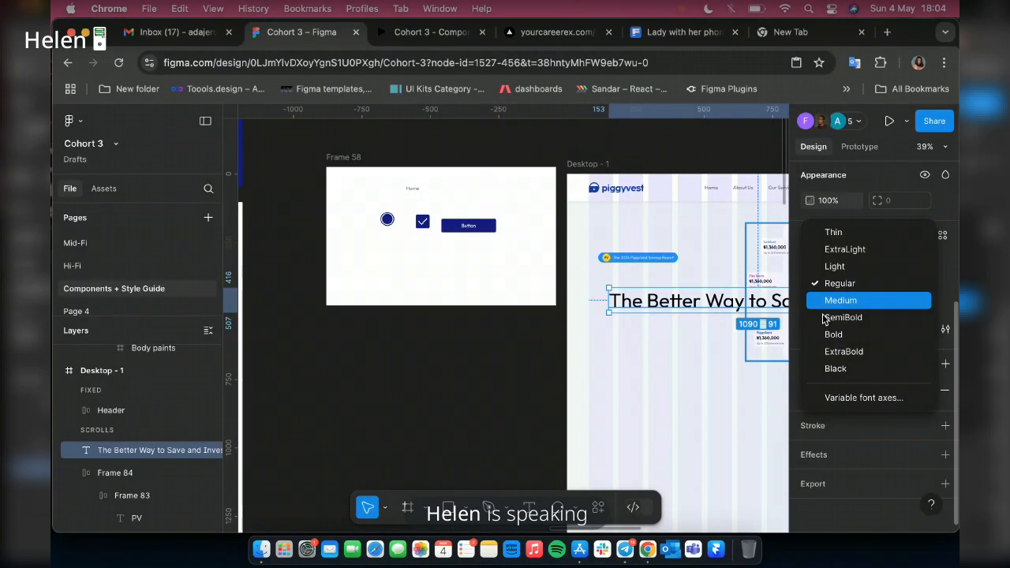
{"action": "left_click", "coordinate": [828, 317]}
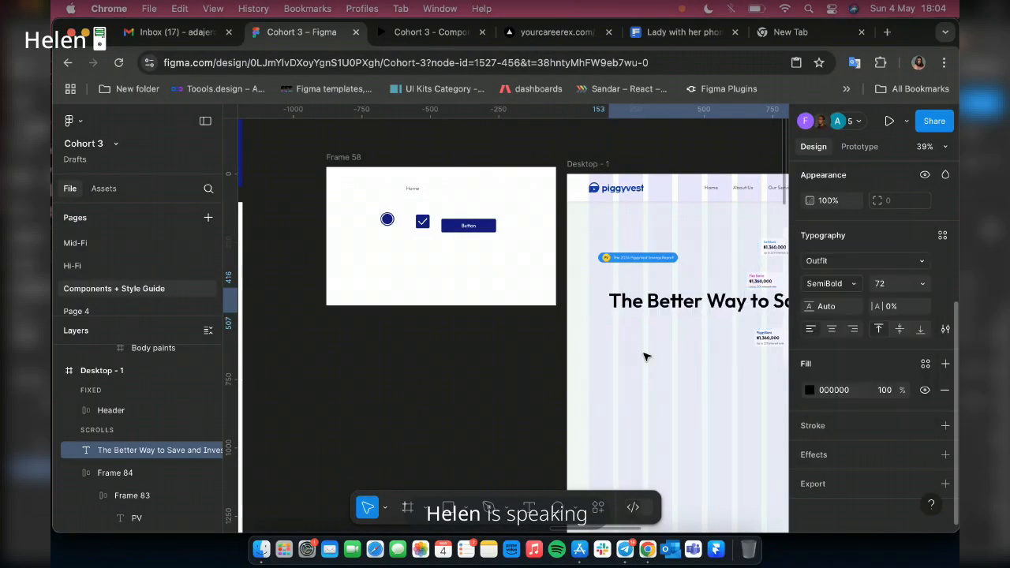
- Wrap the hero heading onto three lines in a text box about 469 px wide and set its font size to 68
{"action": "scroll", "coordinate": [646, 357], "scroll_direction": "right", "scroll_amount": 3}
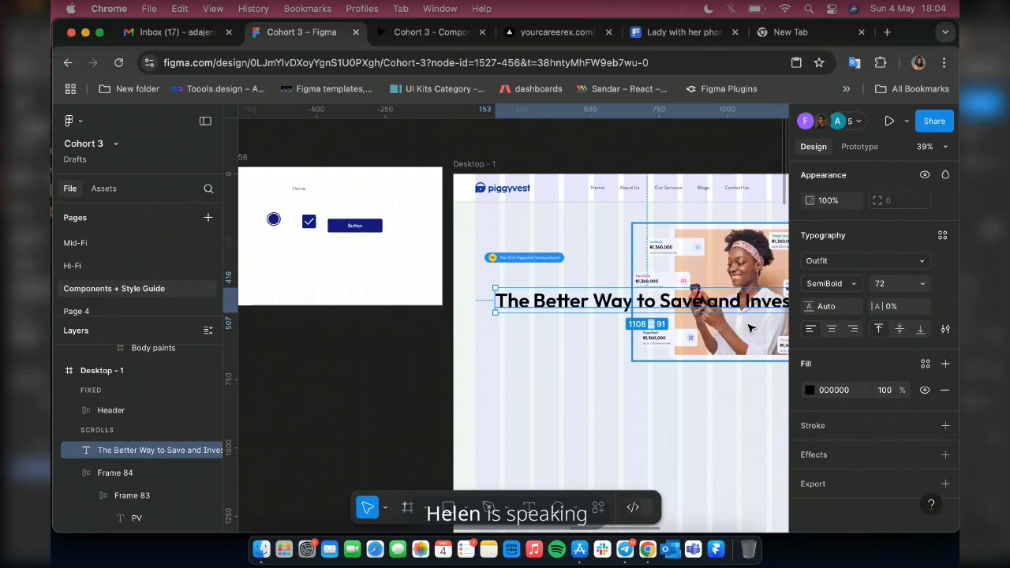
{"action": "scroll", "coordinate": [750, 328], "scroll_direction": "right", "scroll_amount": 3}
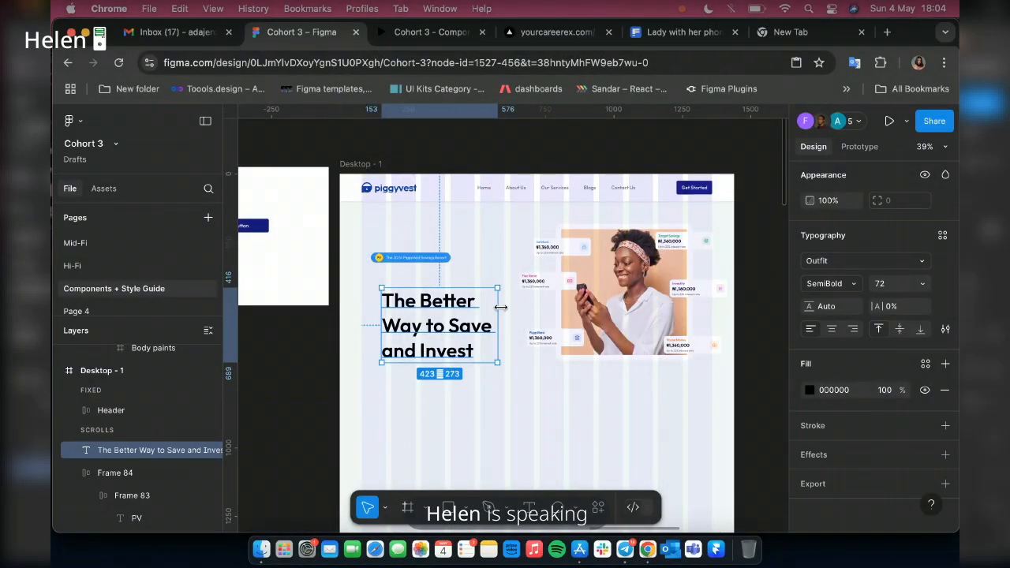
{"action": "left_click_drag", "start_coordinate": [500, 307], "coordinate": [511, 307]}
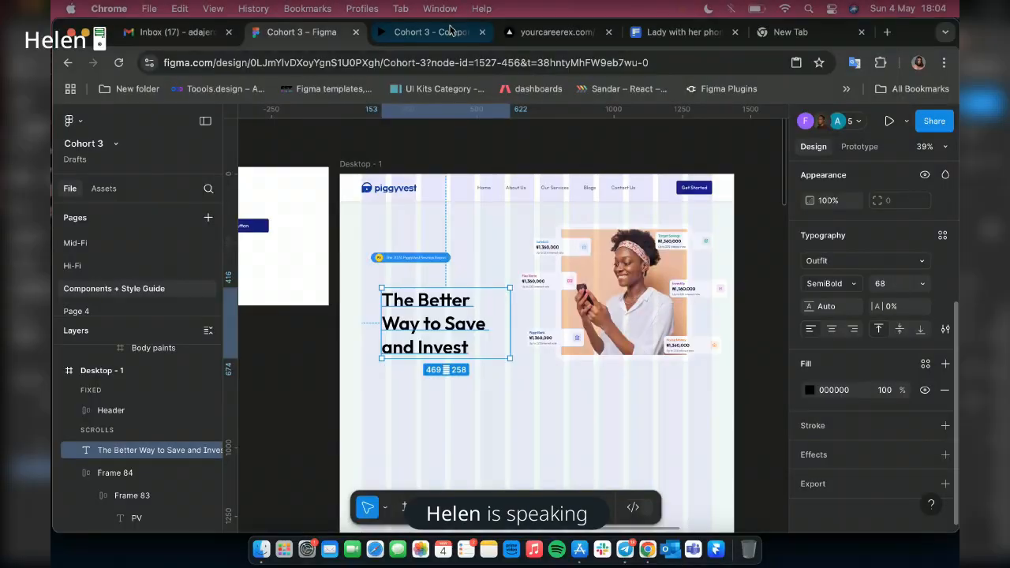
- Review the heading in the prototype preview and set its line height to 73 in the design file
{"action": "left_click", "coordinate": [449, 31]}
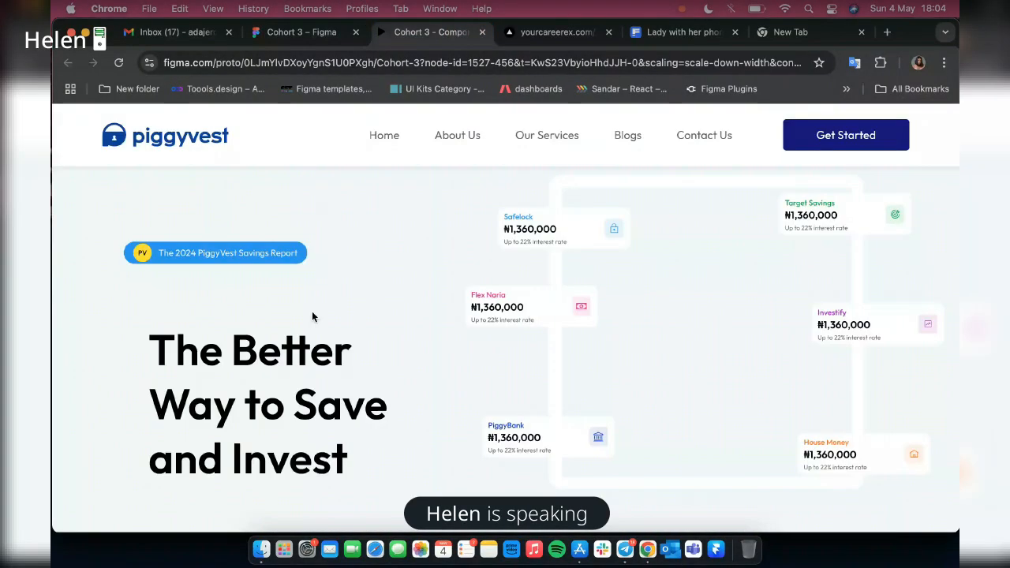
{"action": "left_click", "coordinate": [302, 33]}
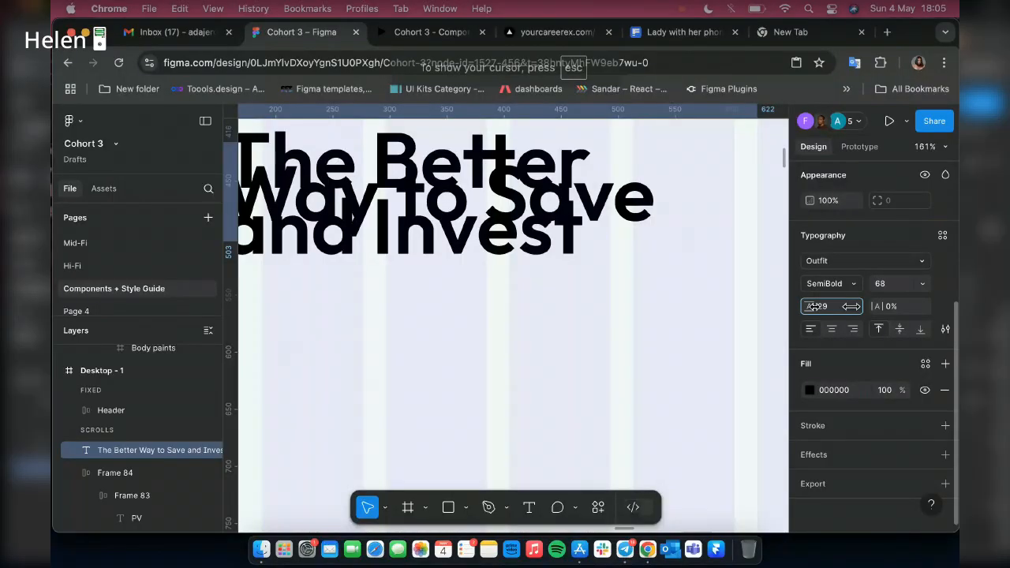
{"action": "left_click_drag", "start_coordinate": [816, 307], "coordinate": [889, 297]}
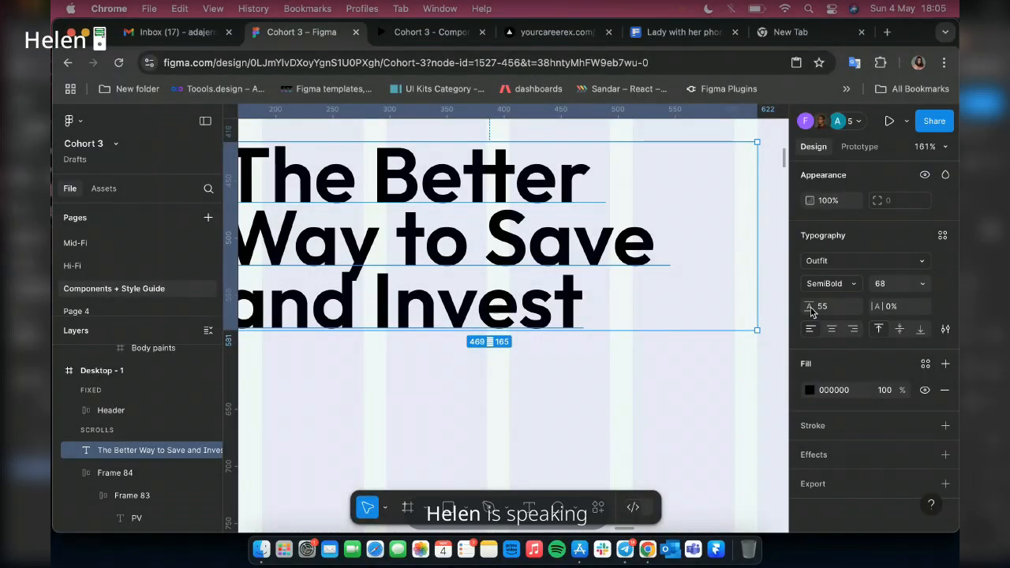
{"action": "left_click_drag", "start_coordinate": [811, 312], "coordinate": [817, 306]}
{"action": "left_click_drag", "start_coordinate": [817, 305], "coordinate": [821, 305]}
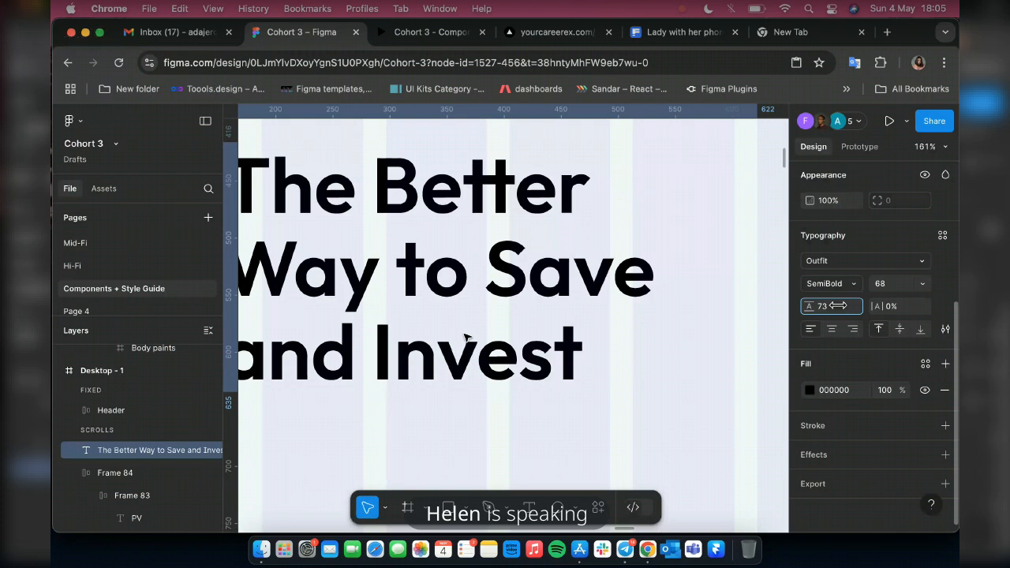
- Set the hero heading's font size to 54
{"action": "scroll", "coordinate": [465, 337], "scroll_direction": "down", "scroll_amount": 10}
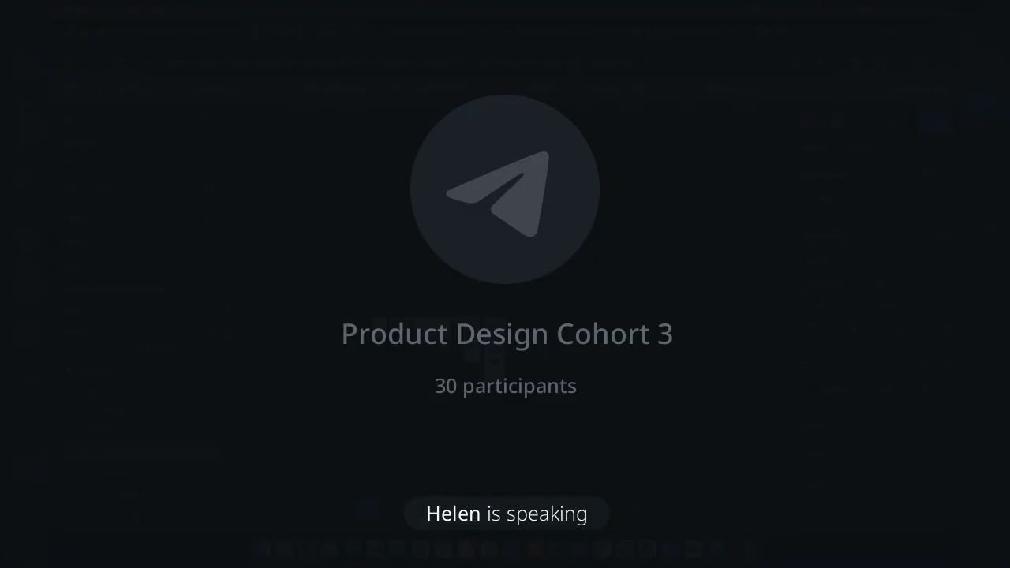
{"action": "scroll", "coordinate": [471, 339], "scroll_direction": "up", "scroll_amount": 5}
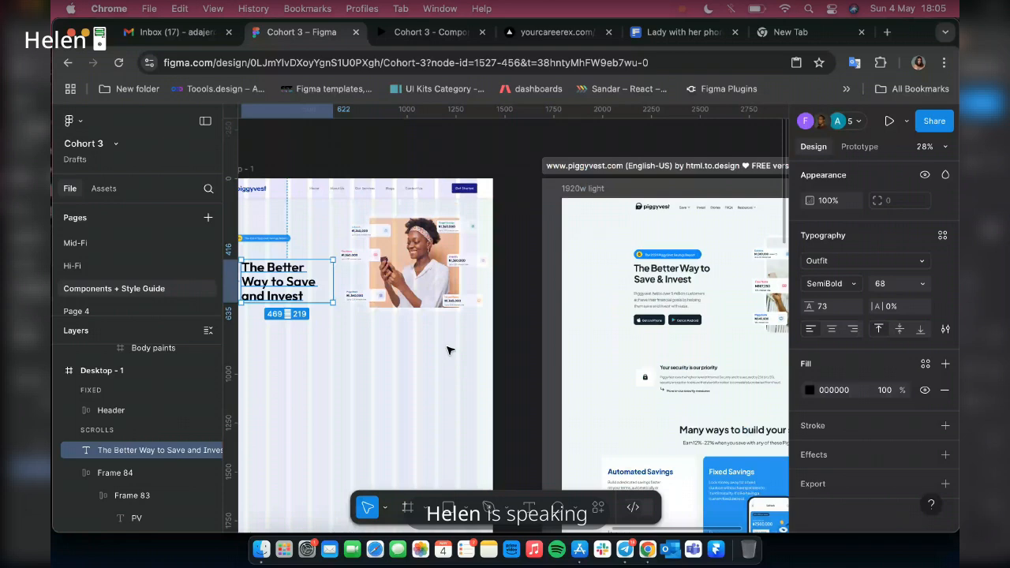
{"action": "scroll", "coordinate": [448, 350], "scroll_direction": "left", "scroll_amount": 3}
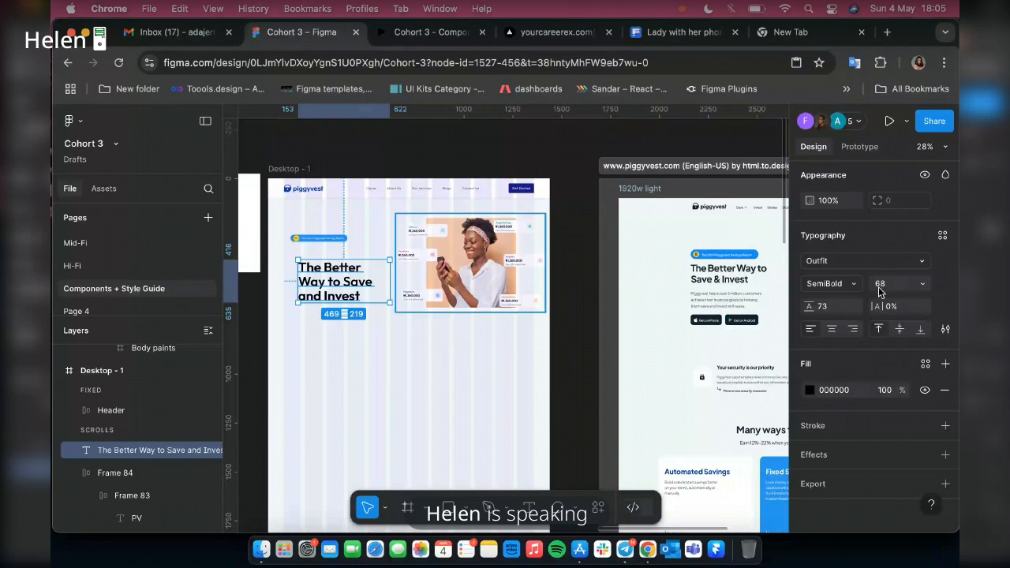
{"action": "left_click", "coordinate": [881, 289]}
{"action": "type", "text": "54"}
{"action": "key", "text": "Return"}
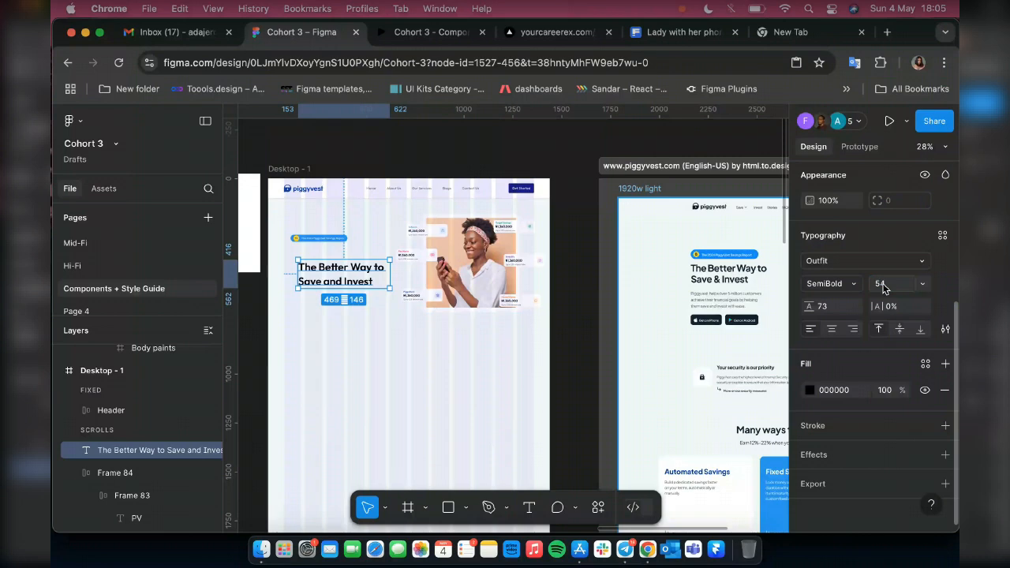
- Set the hero heading's font size to 58 and widen its text box to about 512 px so it wraps onto two lines
{"action": "left_click", "coordinate": [904, 282]}
{"action": "type", "text": "58"}
{"action": "key", "text": "Return"}
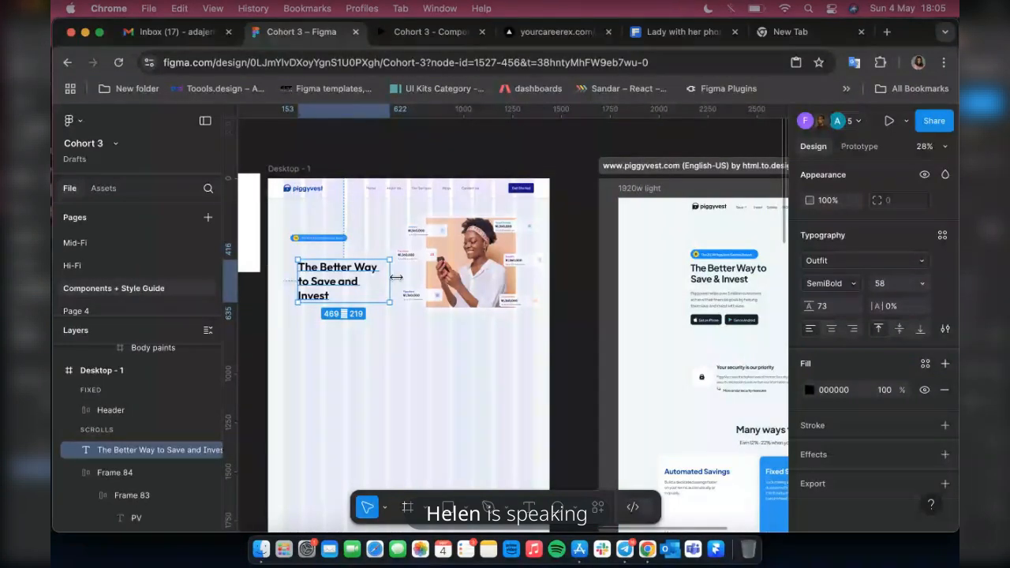
{"action": "left_click_drag", "start_coordinate": [396, 277], "coordinate": [399, 276]}
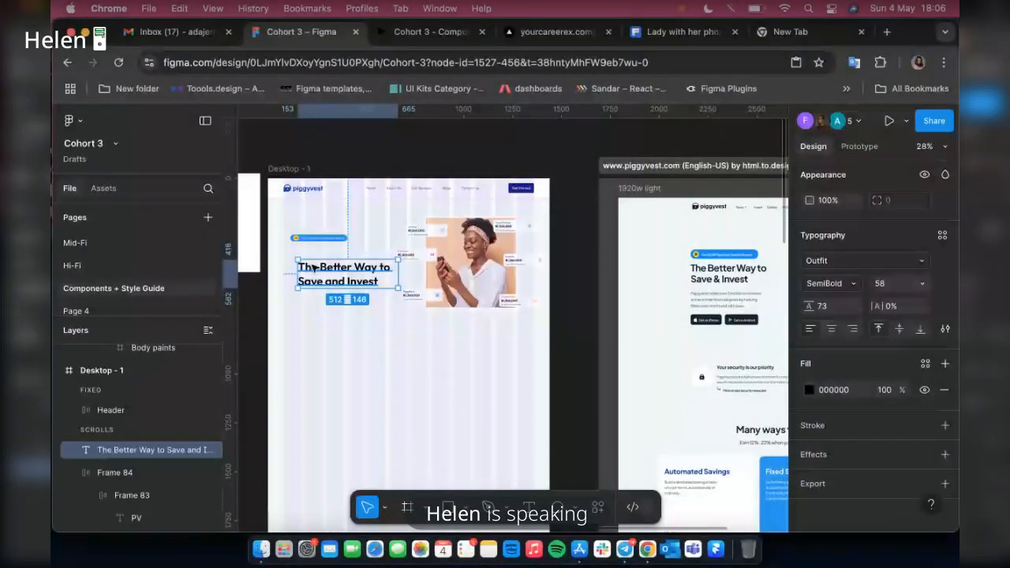
- Move the hero heading to about X 78, Y 329, at the first layout column's edge just below the report badge
{"action": "key", "text": "Down"}
{"action": "key", "text": "Down"}
{"action": "key", "text": "Down"}
{"action": "key", "text": "Down"}
{"action": "key", "text": "Down"}
{"action": "key", "text": "Down"}
{"action": "key", "text": "Down"}
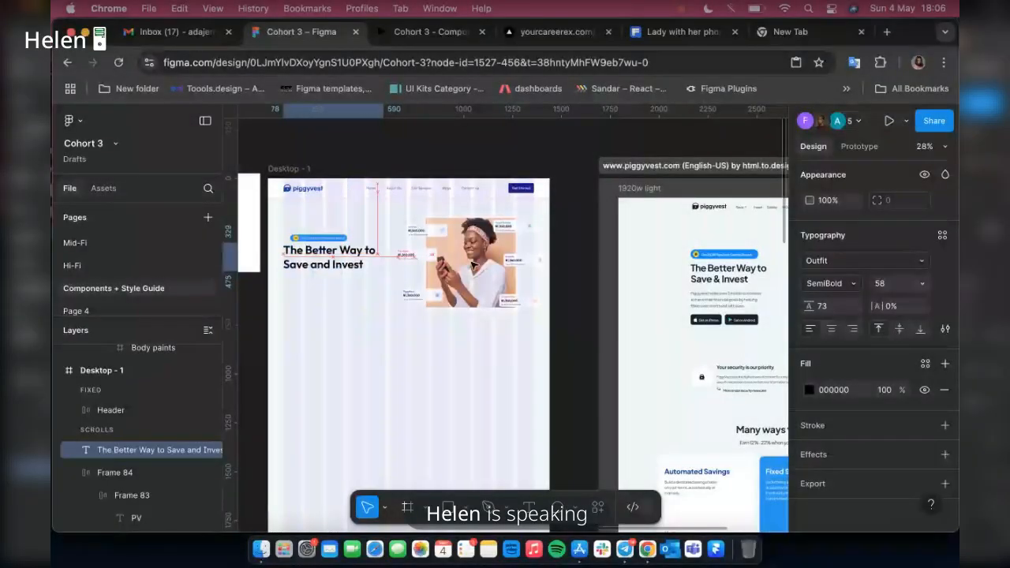
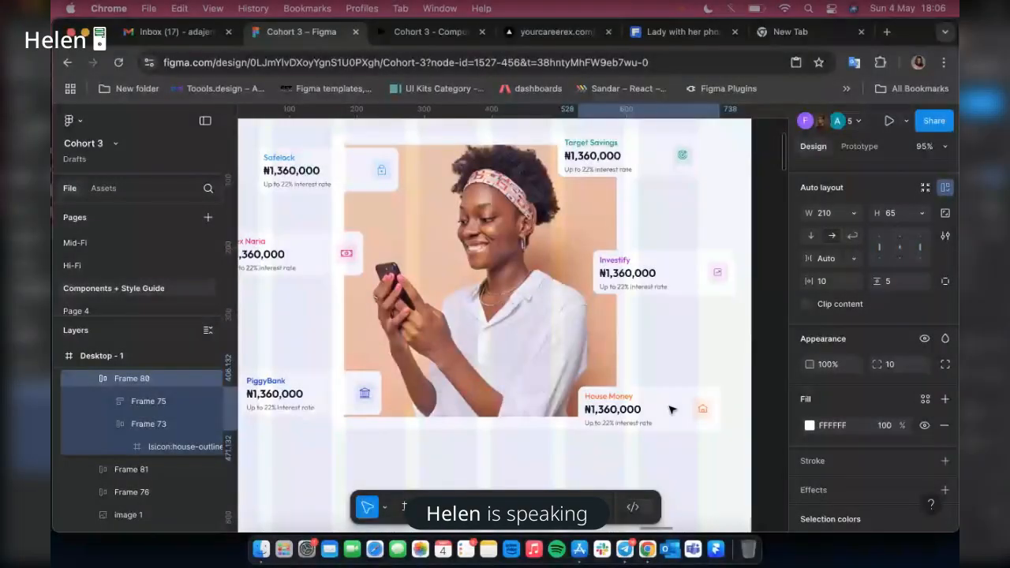
- Nudge the House Money card up about 29 px beside the hero photo
{"action": "key", "text": "Up"}
{"action": "key", "text": "Up"}
{"action": "key", "text": "Up"}
{"action": "key", "text": "Up"}
{"action": "key", "text": "Up"}
{"action": "key", "text": "Up"}
{"action": "key", "text": "Up"}
{"action": "key", "text": "Up"}
{"action": "key", "text": "Up"}
{"action": "key", "text": "Up"}
{"action": "key", "text": "Up"}
{"action": "key", "text": "Up"}
{"action": "key", "text": "Up"}
{"action": "key", "text": "Up"}
{"action": "key", "text": "Up"}
{"action": "key", "text": "Up"}
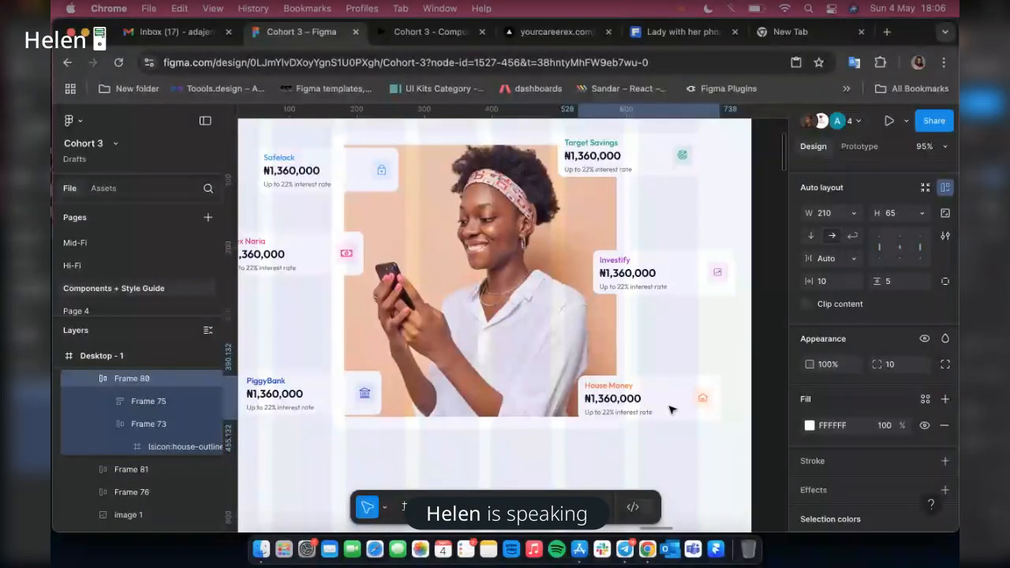
{"action": "key", "text": "Up"}
{"action": "key", "text": "Up"}
{"action": "key", "text": "Up"}
{"action": "key", "text": "Up"}
{"action": "key", "text": "Up"}
{"action": "key", "text": "Up"}
{"action": "key", "text": "Up"}
{"action": "key", "text": "Up"}
{"action": "key", "text": "Up"}
{"action": "key", "text": "Up"}
{"action": "key", "text": "Up"}
{"action": "key", "text": "Up"}
{"action": "key", "text": "Up"}
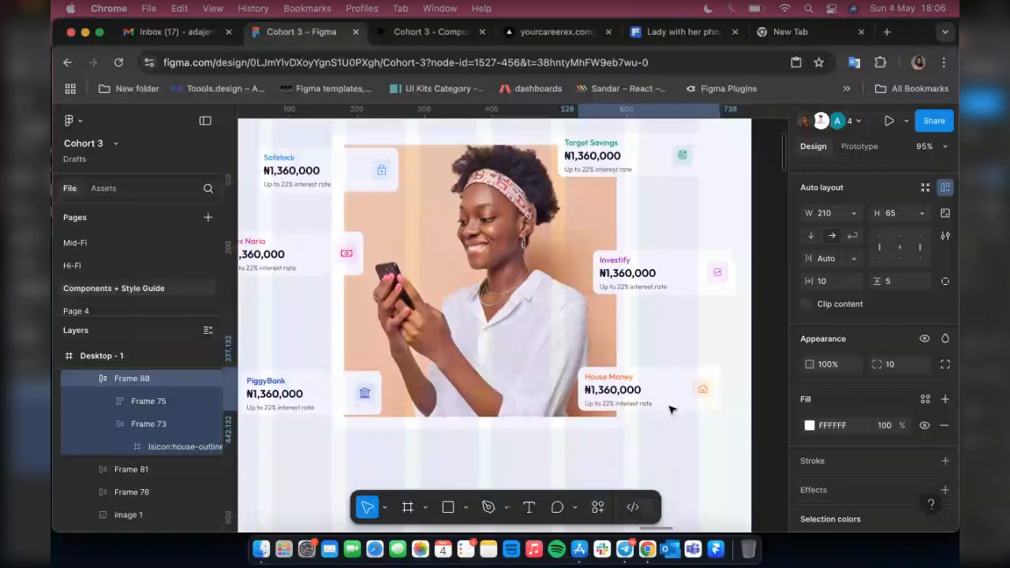
- Reposition the other cards: Investify left in line with House Money, Target Savings lower, and Safelock, Flex Naria and PiggyBank inward over the photo
{"action": "left_click", "coordinate": [700, 279]}
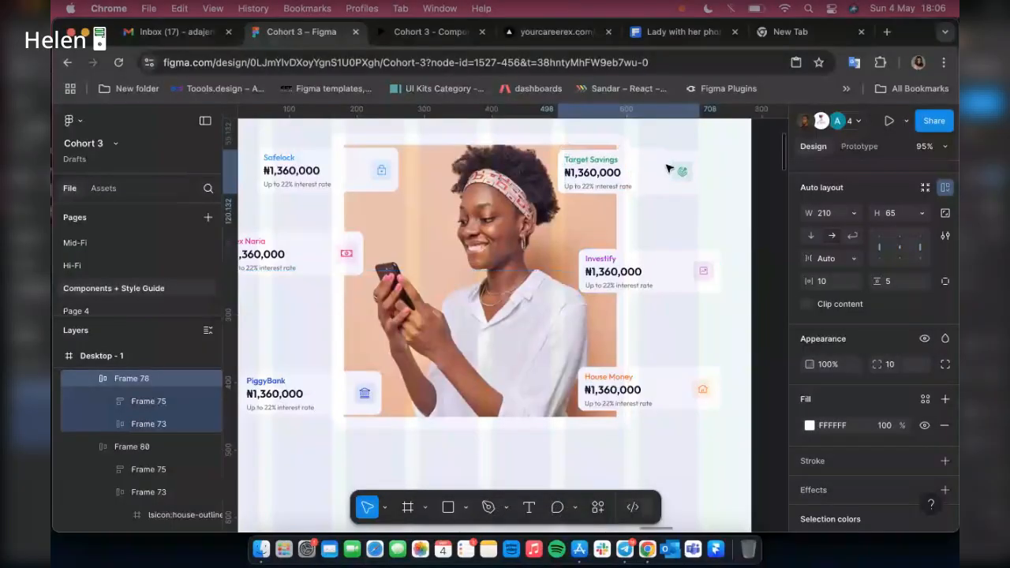
{"action": "left_click", "coordinate": [669, 169]}
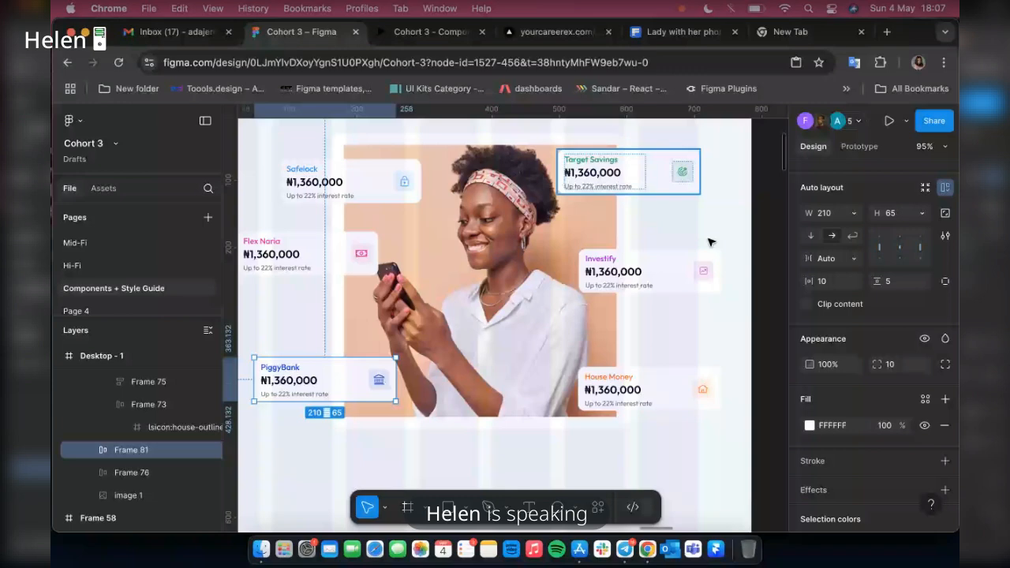
{"action": "left_click", "coordinate": [660, 177]}
- Shift the whole hero photo and cards frame left about 7 px to X 648
{"action": "scroll", "coordinate": [725, 247], "scroll_direction": "down", "scroll_amount": 3}
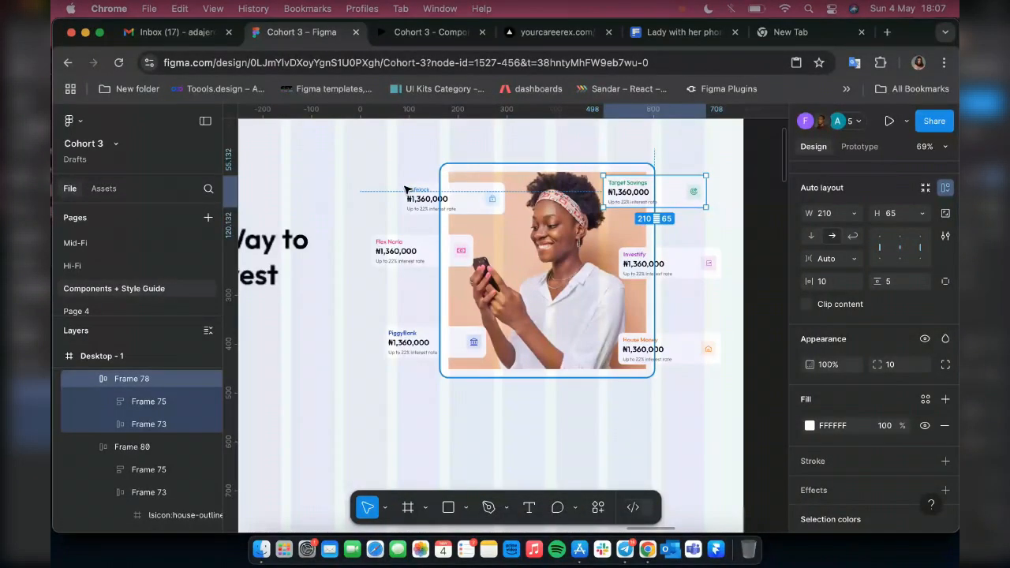
{"action": "left_click", "coordinate": [654, 217]}
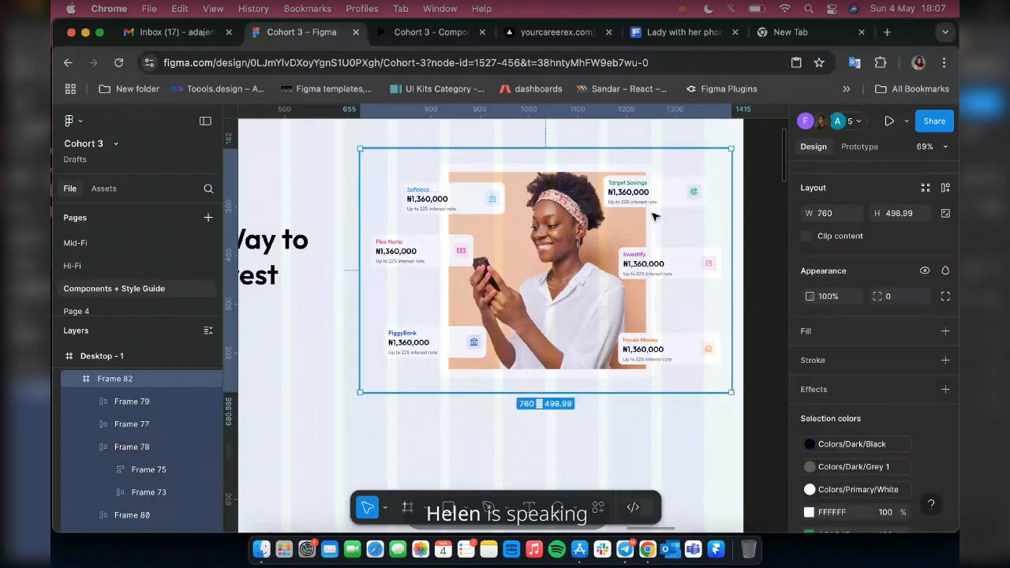
{"action": "scroll", "coordinate": [587, 264], "scroll_direction": "left", "scroll_amount": 3}
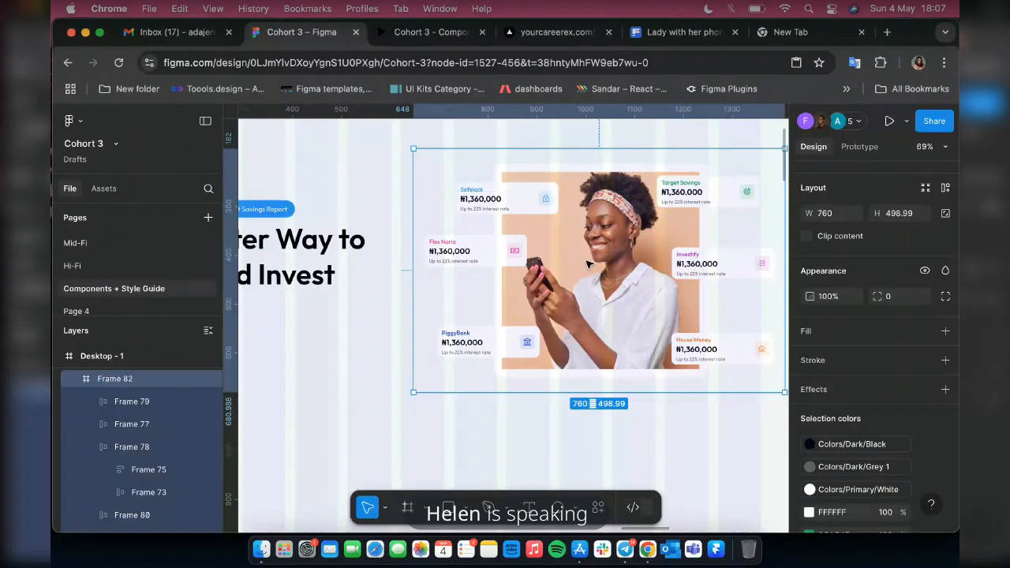
- Left-align the report badge with the hero heading
{"action": "scroll", "coordinate": [588, 264], "scroll_direction": "left", "scroll_amount": 15}
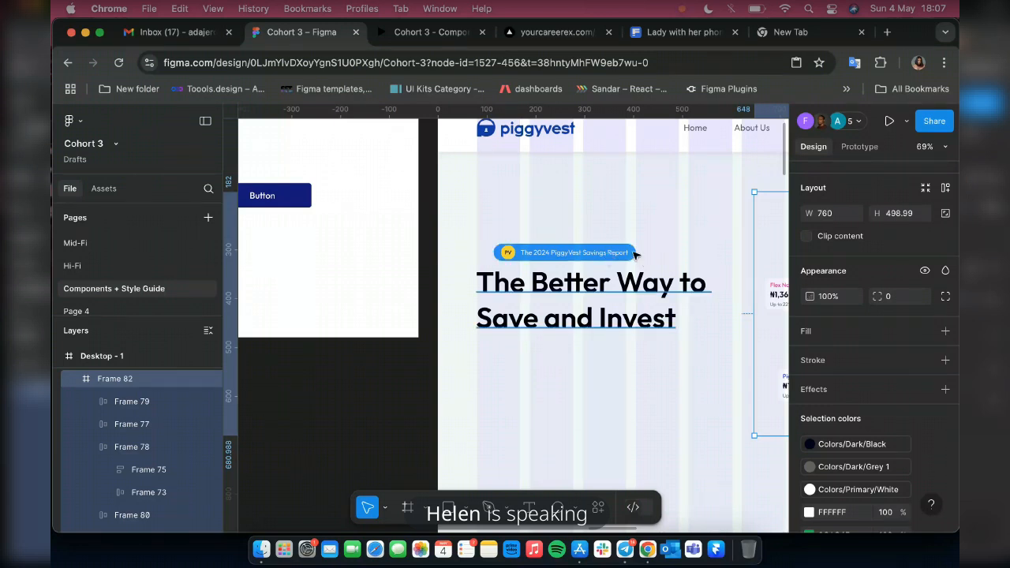
{"action": "left_click", "coordinate": [615, 282]}
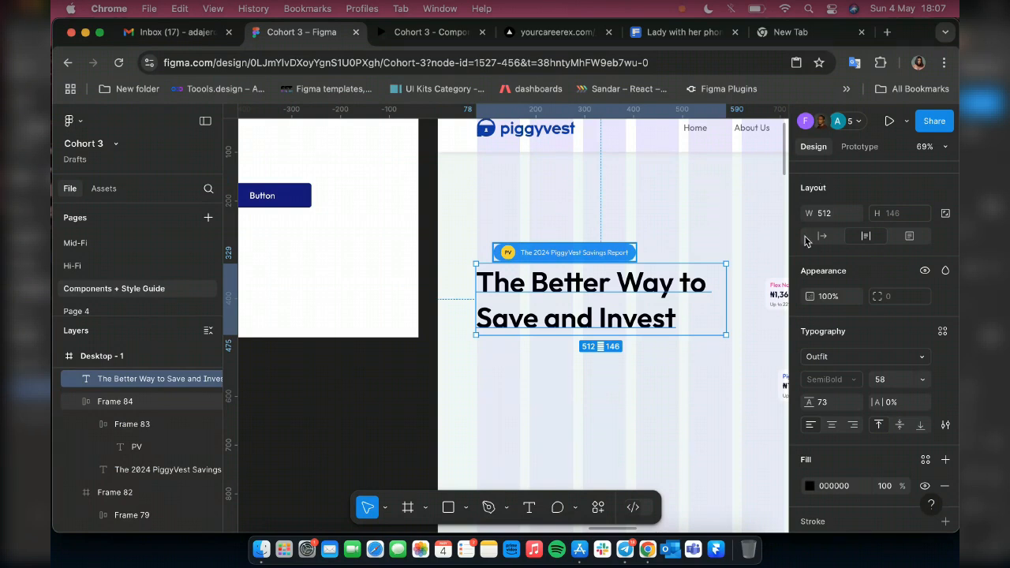
{"action": "left_click", "coordinate": [565, 253], "text": "shift"}
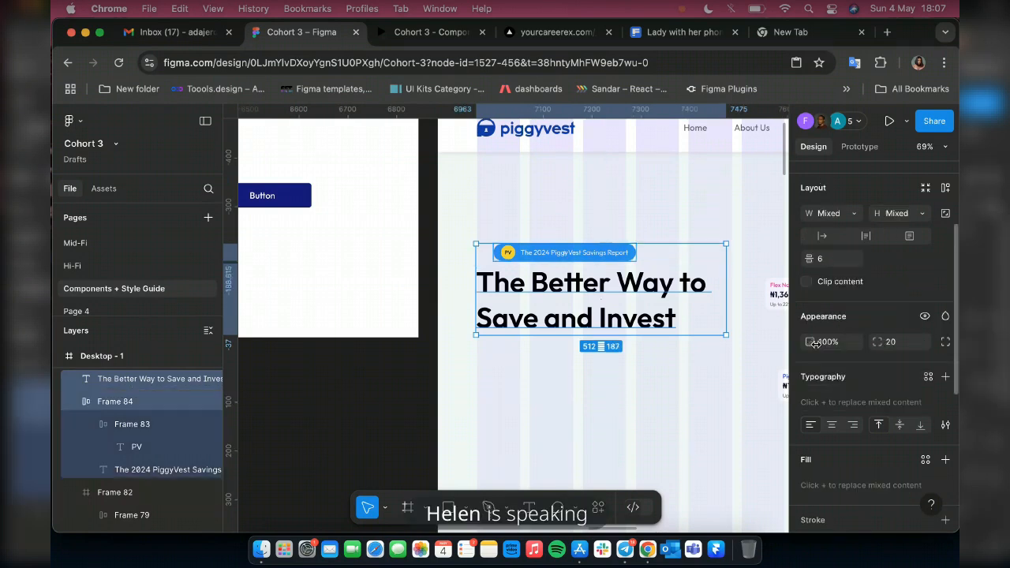
{"action": "scroll", "coordinate": [810, 175], "scroll_direction": "up", "scroll_amount": 2}
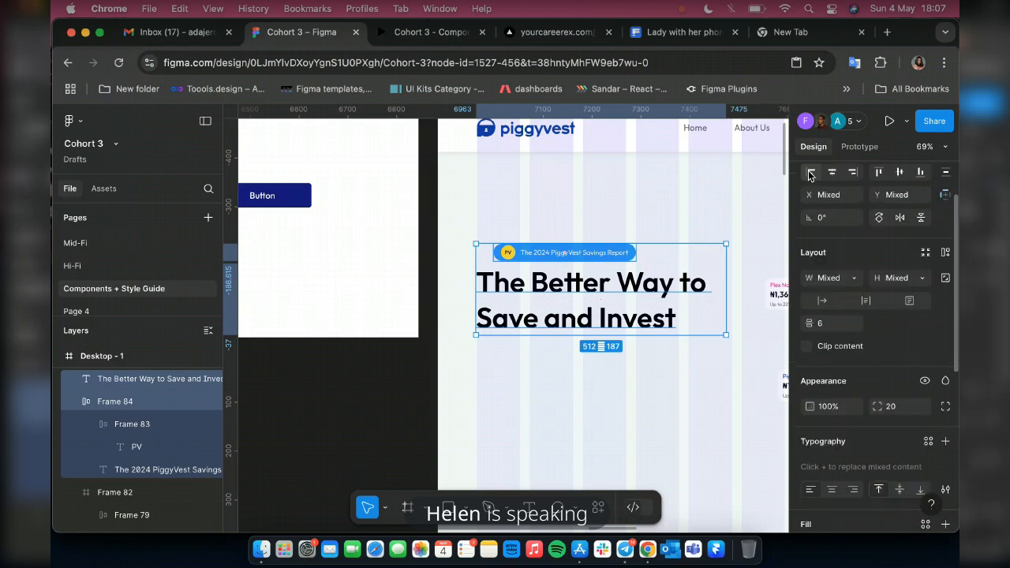
{"action": "left_click", "coordinate": [810, 175]}
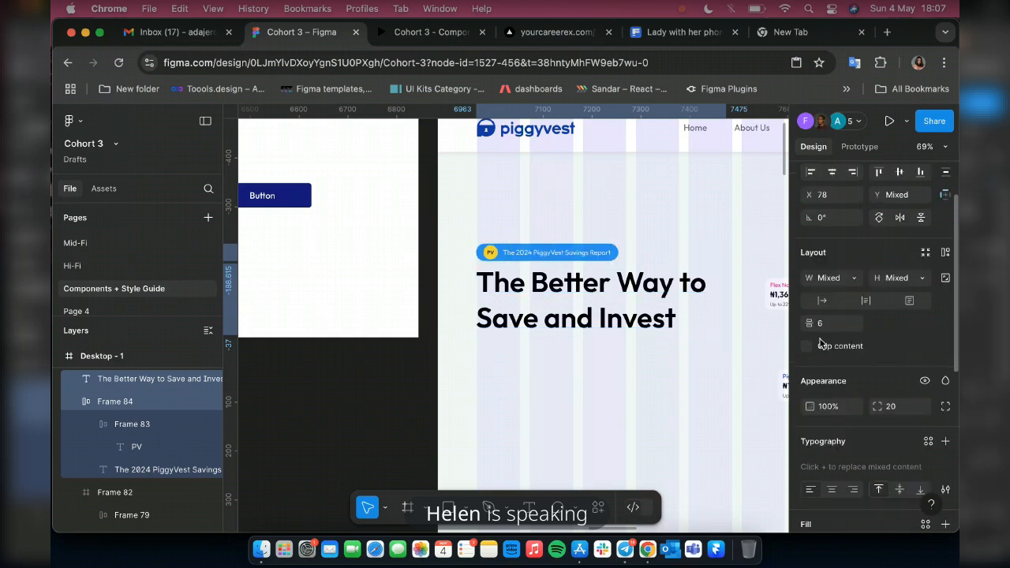
- Set the vertical spacing between the report badge and the heading to 15
{"action": "left_click", "coordinate": [827, 325]}
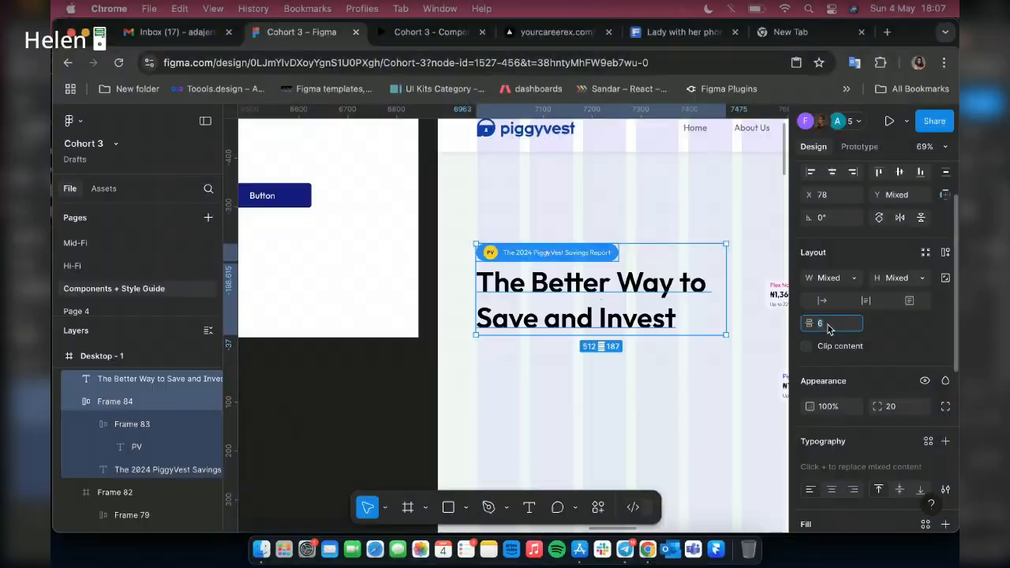
{"action": "type", "text": "10"}
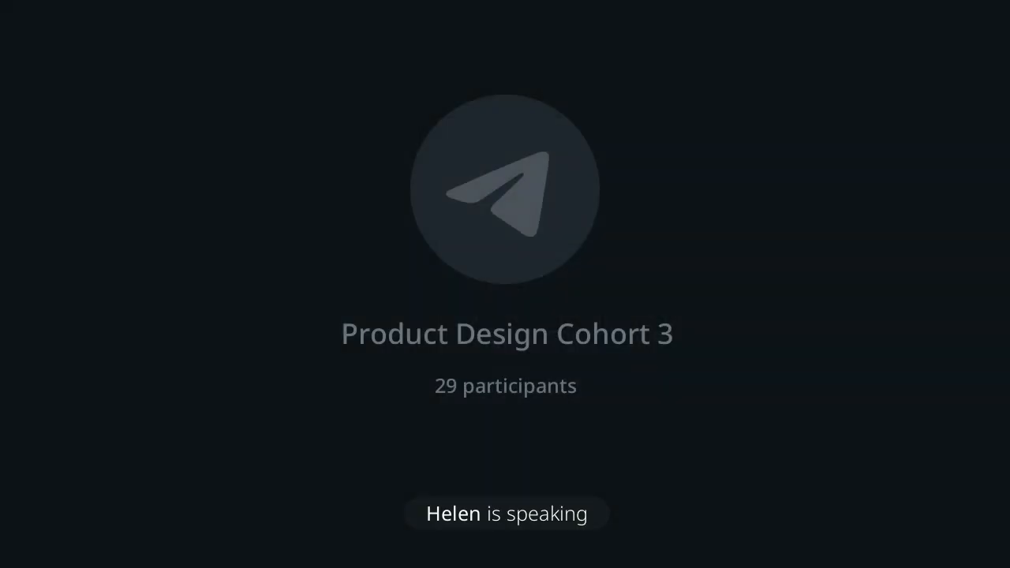
{"action": "type", "text": "15"}
- Paste the Piggyvest description below the heading, apply Big Body Text M 18px, detach the style and set it to Outfit Regular 22
{"action": "key", "text": "ctrl+v"}
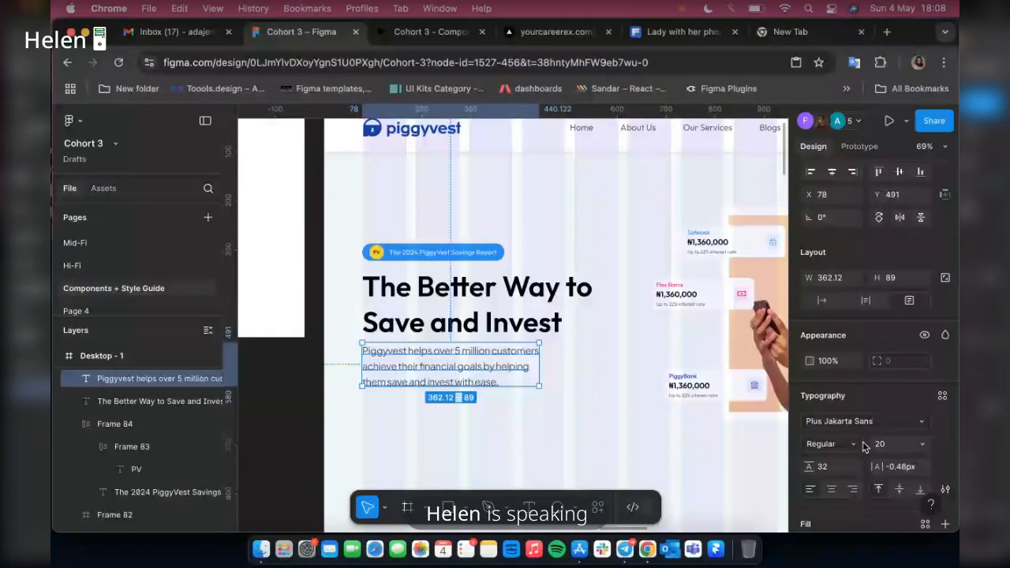
{"action": "left_click", "coordinate": [942, 395]}
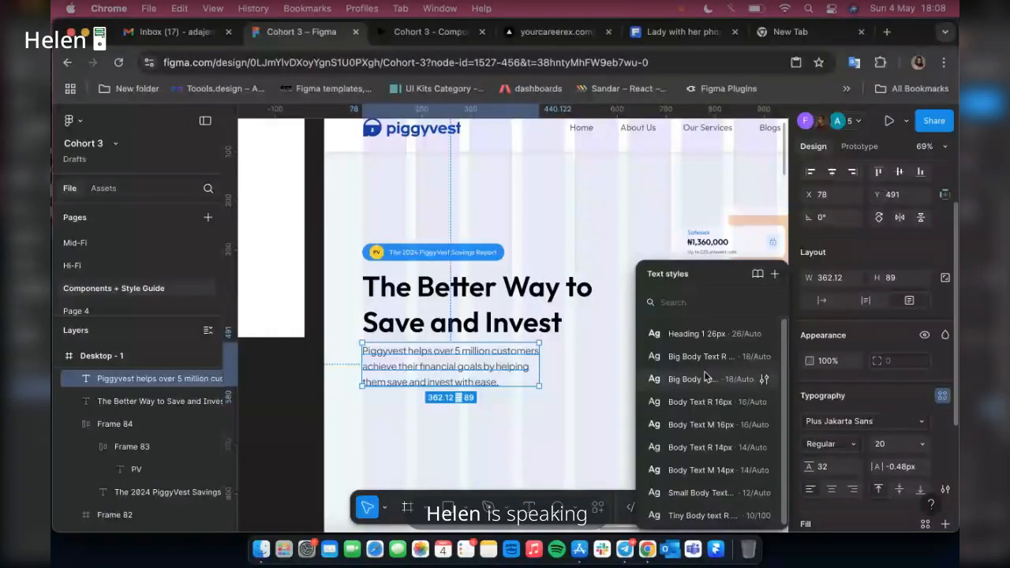
{"action": "left_click", "coordinate": [705, 379]}
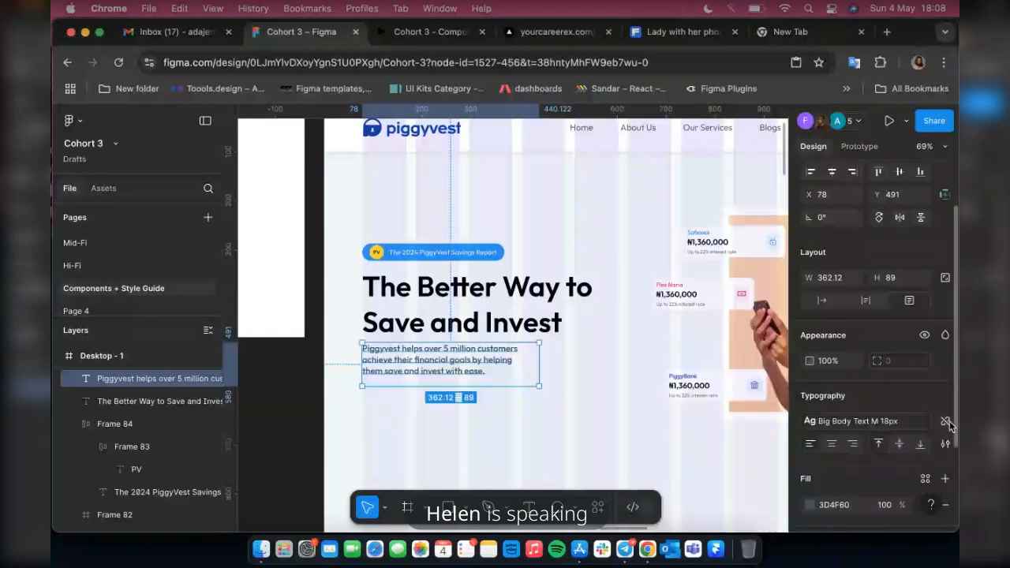
{"action": "left_click", "coordinate": [946, 422]}
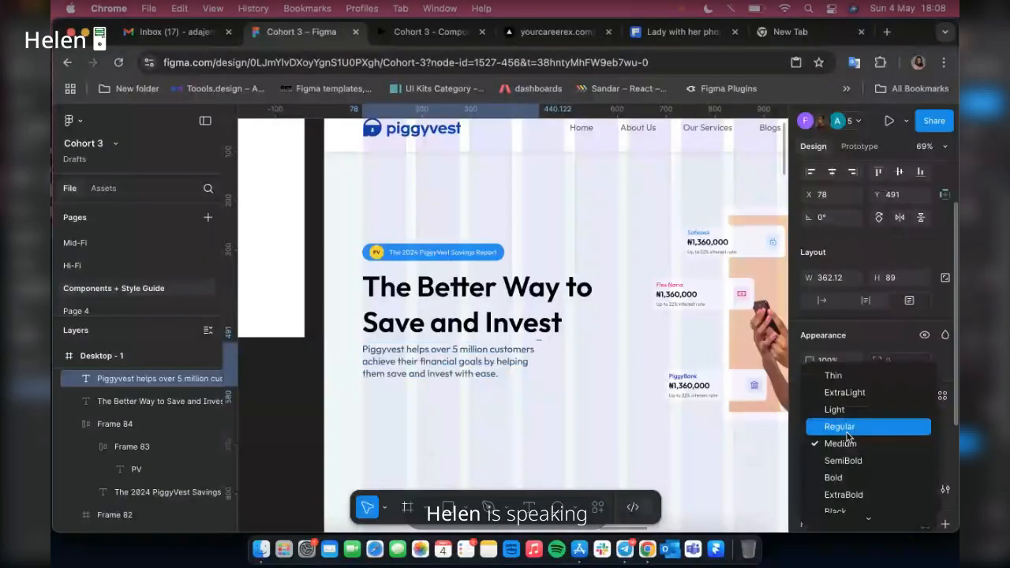
{"action": "left_click", "coordinate": [892, 446]}
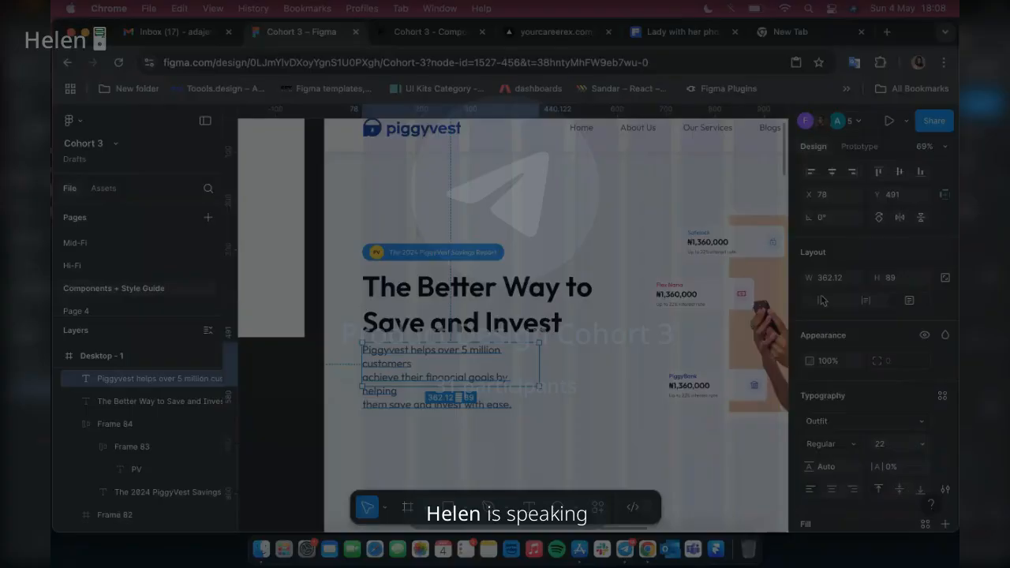
- Remove the description's manual line breaks and resize its text box to match the heading's width
{"action": "left_click", "coordinate": [821, 300]}
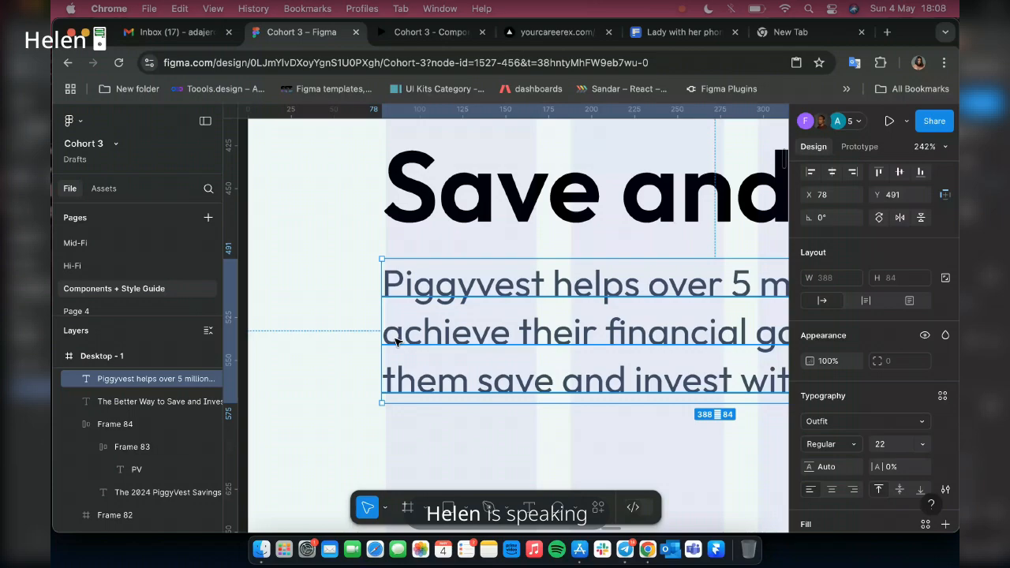
{"action": "double_click", "coordinate": [392, 337]}
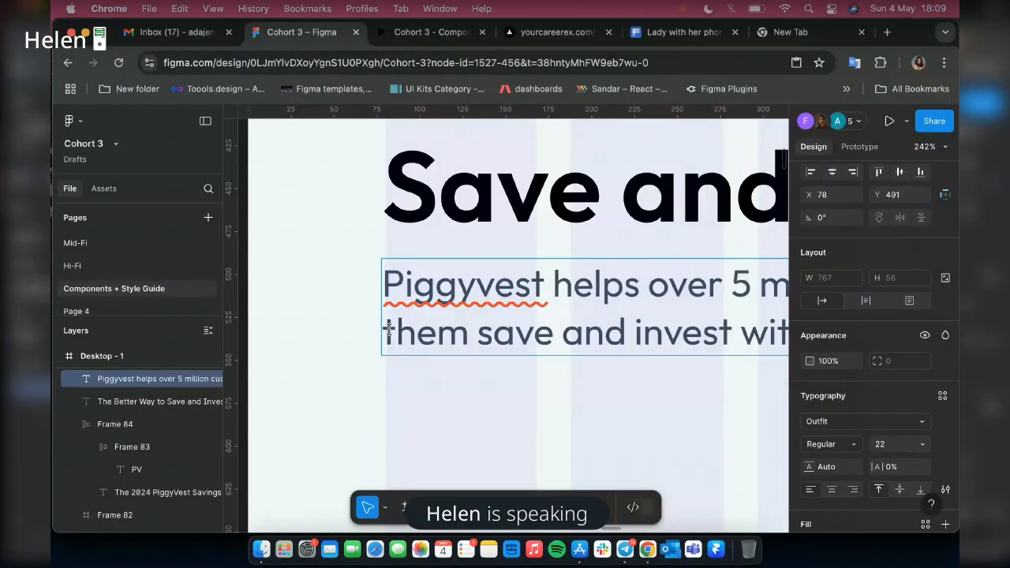
{"action": "scroll", "coordinate": [326, 440], "scroll_direction": "down", "scroll_amount": 2}
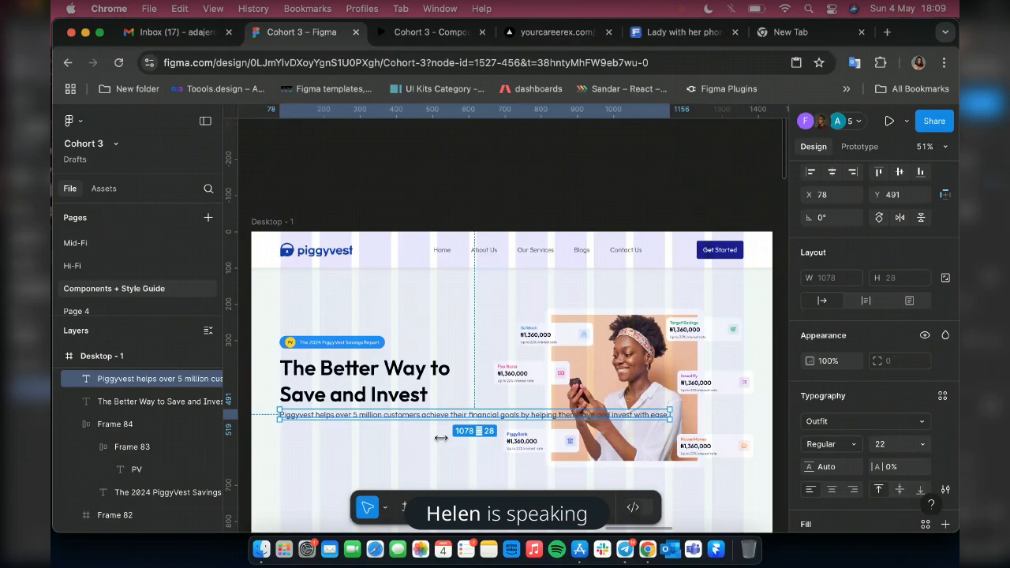
{"action": "left_click_drag", "start_coordinate": [441, 438], "coordinate": [461, 441]}
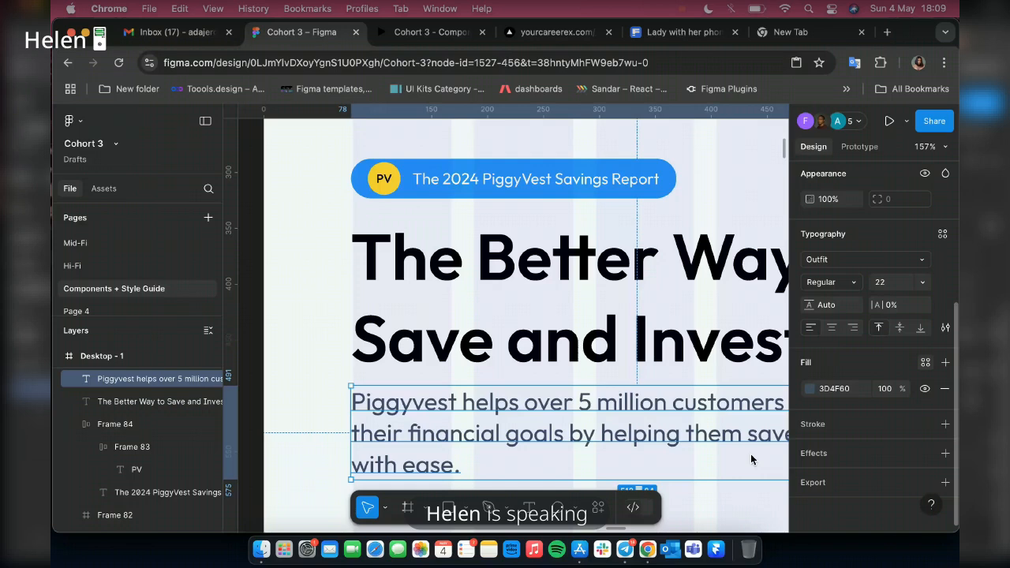
- Apply the Grey 1 color style to the description and the Black color style to the heading
{"action": "left_click", "coordinate": [925, 362]}
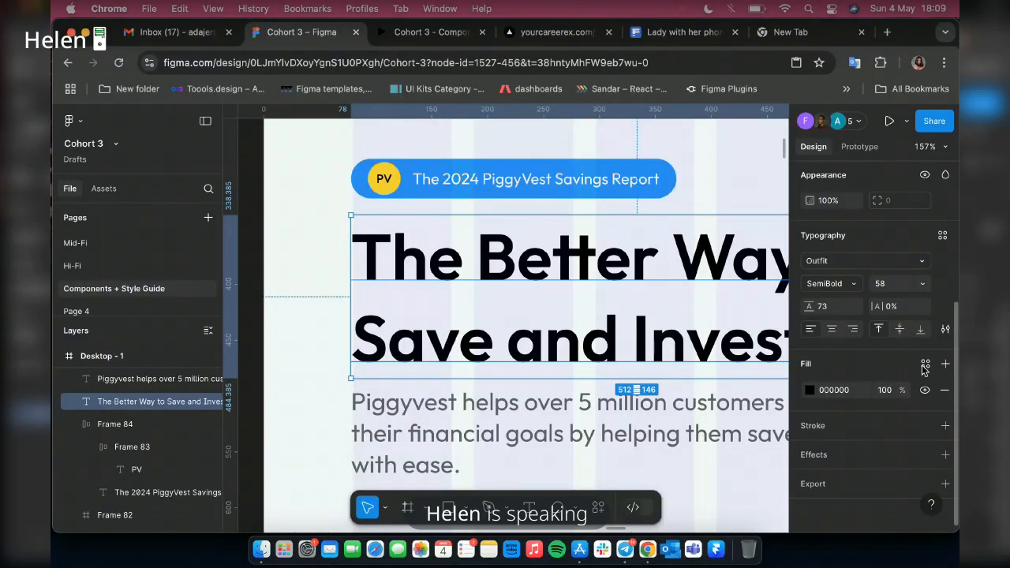
{"action": "left_click", "coordinate": [925, 365]}
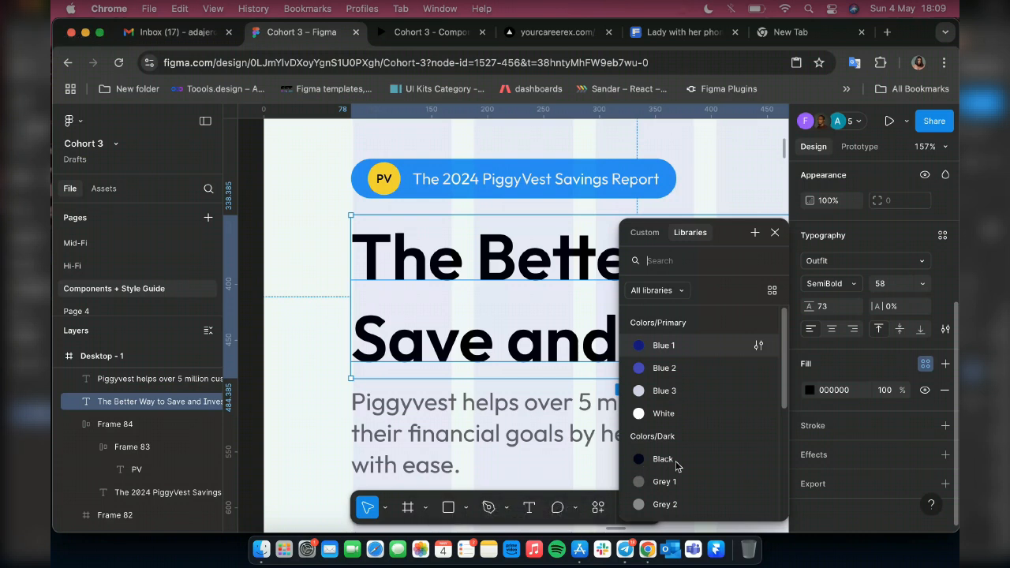
{"action": "left_click", "coordinate": [676, 467]}
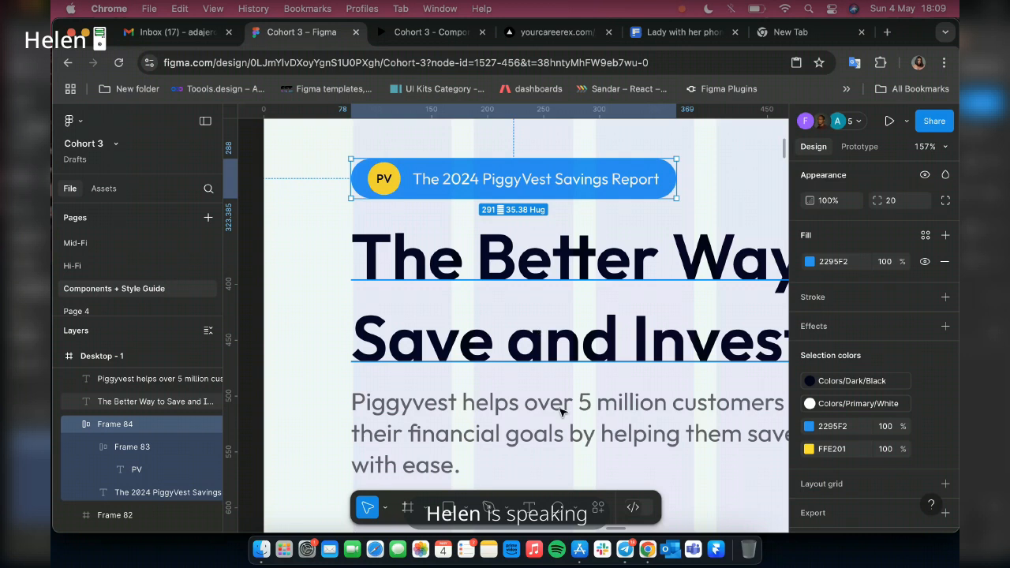
- Wrap the heading and description in an auto layout frame, and nest that with the report badge in another auto layout
{"action": "key", "text": "shift+Tab"}
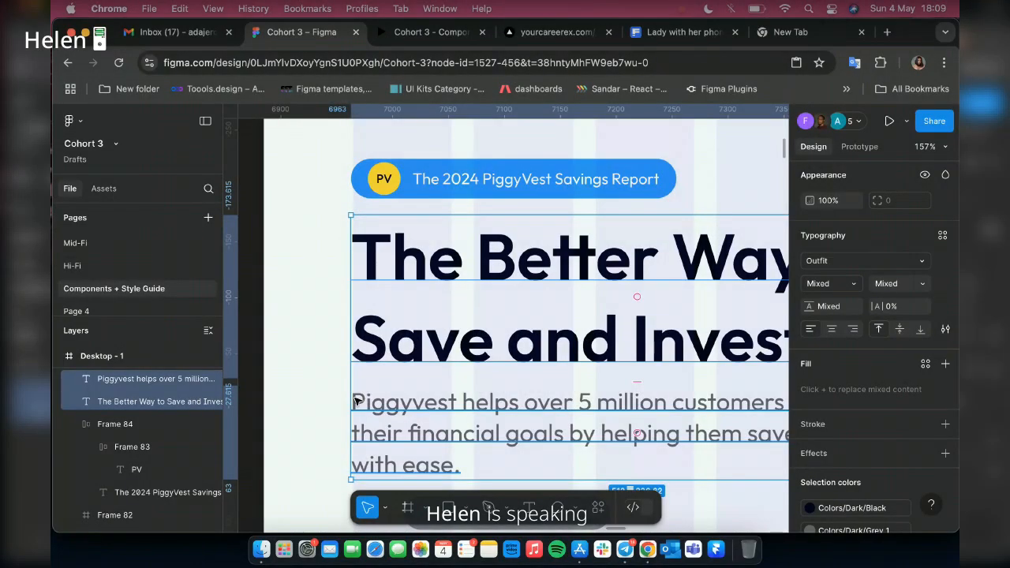
{"action": "key", "text": "shift+a"}
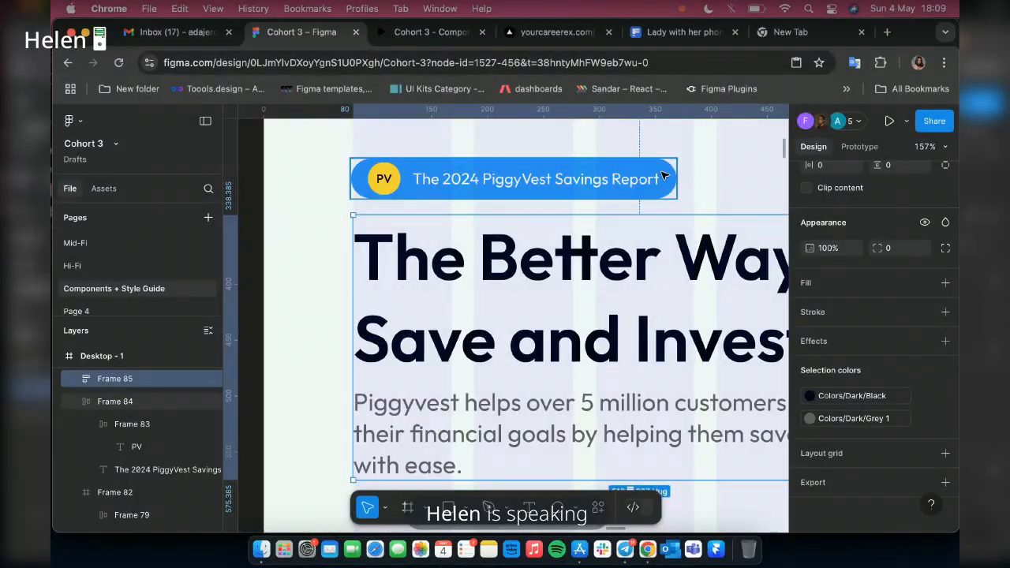
{"action": "left_click", "coordinate": [619, 197], "text": "shift"}
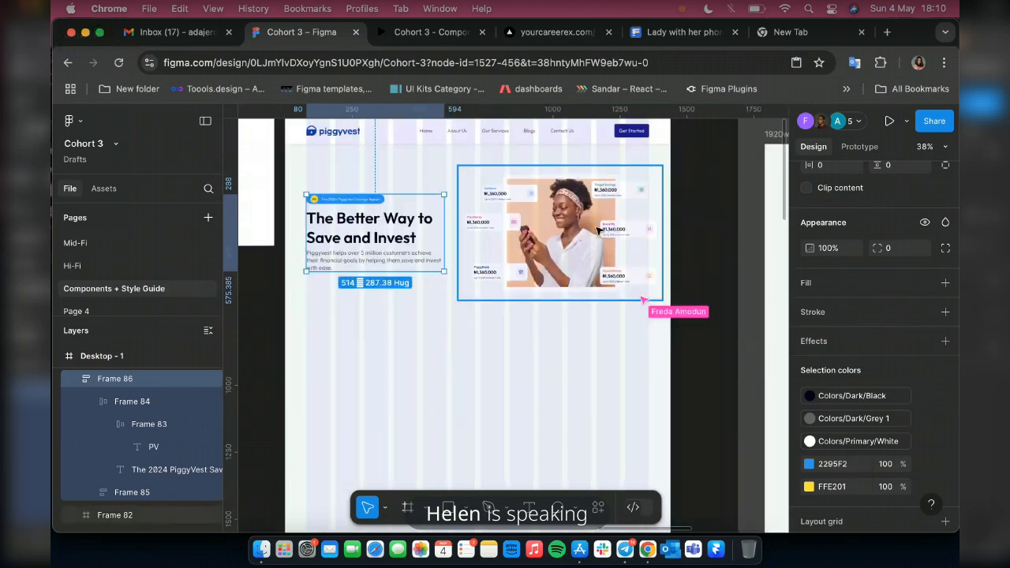
- Select the hero text block together with the photo frame, and examine the download buttons in the reference page's hero
{"action": "left_click", "coordinate": [600, 231], "text": "shift"}
{"action": "scroll", "coordinate": [467, 310], "scroll_direction": "right", "scroll_amount": 2}
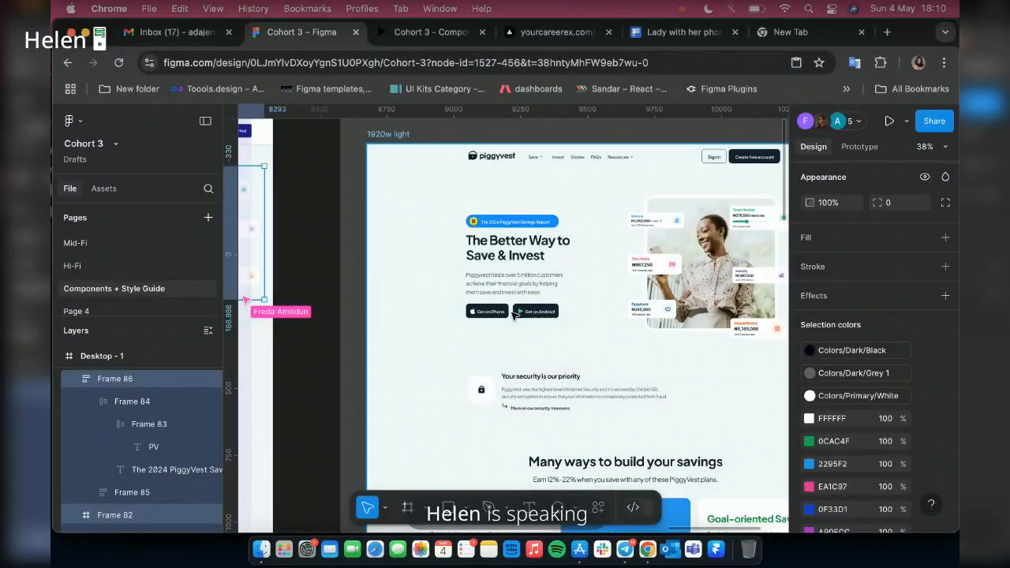
{"action": "scroll", "coordinate": [514, 315], "scroll_direction": "up", "scroll_amount": 2}
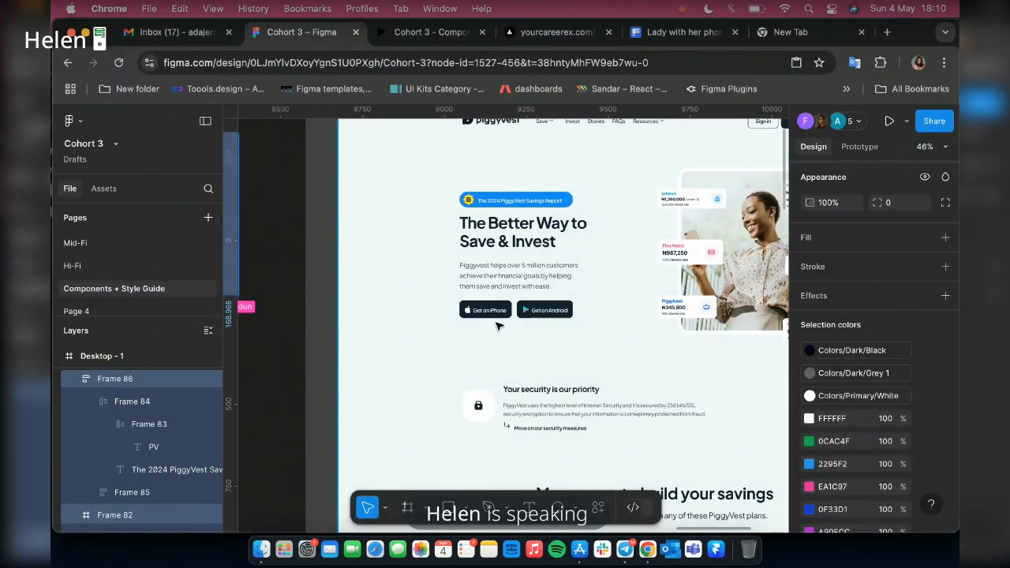
{"action": "scroll", "coordinate": [497, 326], "scroll_direction": "left", "scroll_amount": 8}
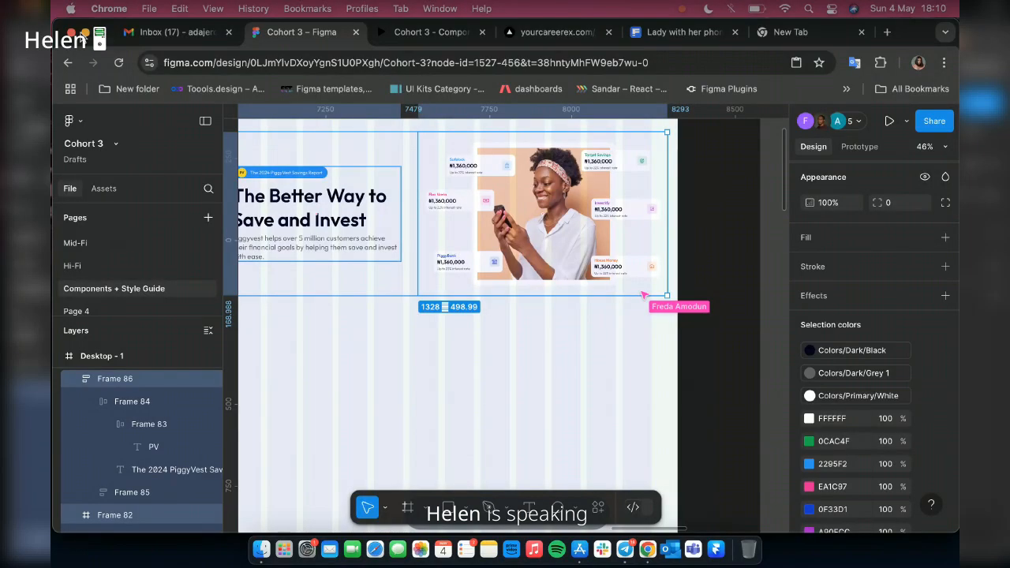
- Load Figma in place of the Freepik page, switch to the account holding the Cohort 3 file, and open Figma Community
{"action": "left_click", "coordinate": [667, 36]}
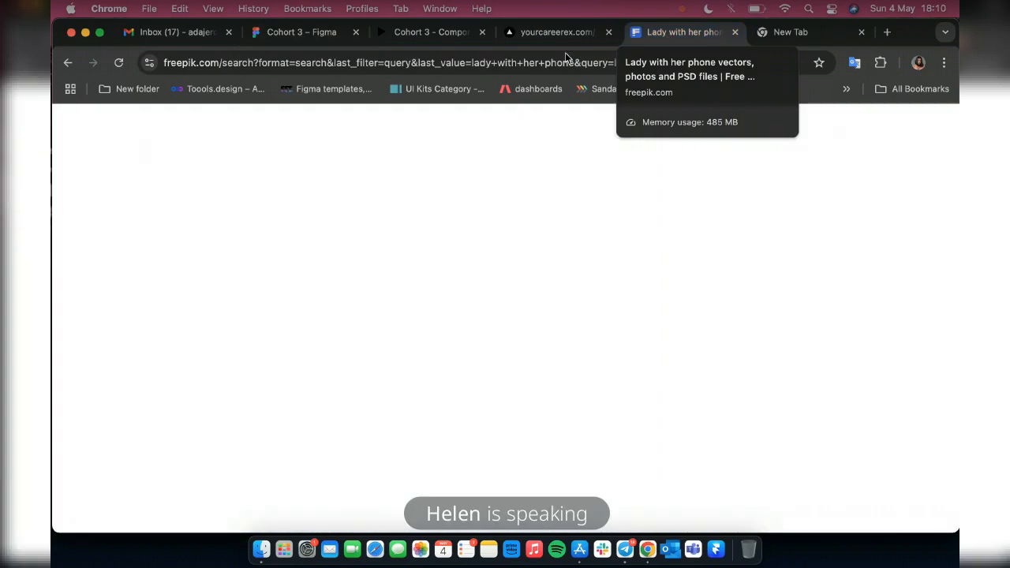
{"action": "left_click", "coordinate": [561, 62]}
{"action": "type", "text": "f"}
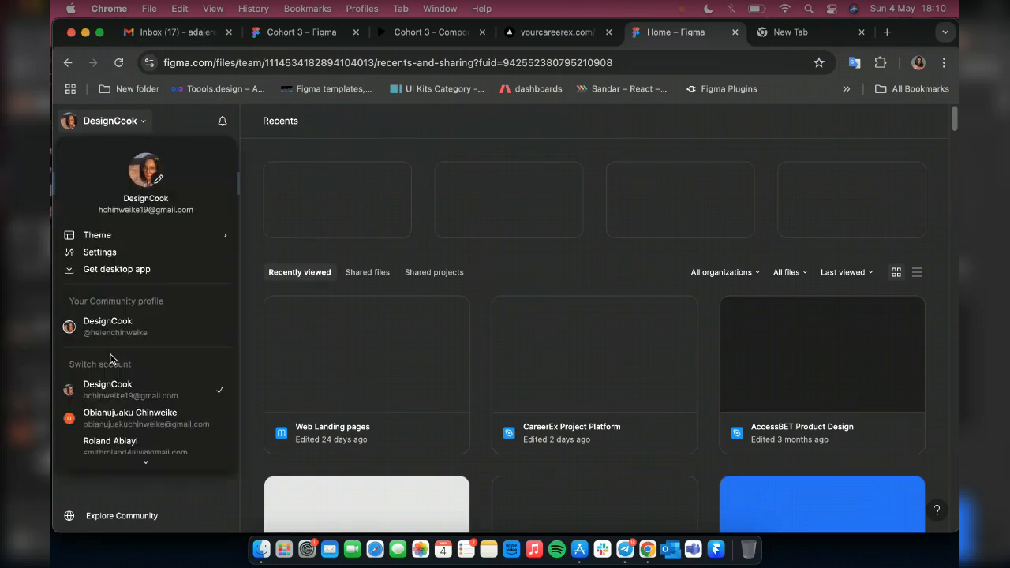
{"action": "scroll", "coordinate": [126, 394], "scroll_direction": "down", "scroll_amount": 1}
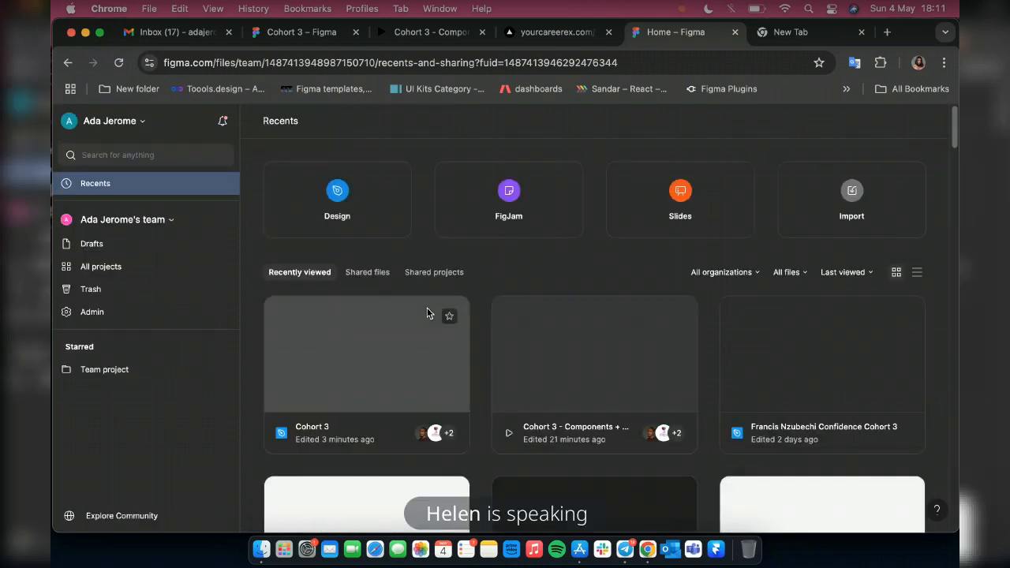
{"action": "left_click", "coordinate": [109, 515]}
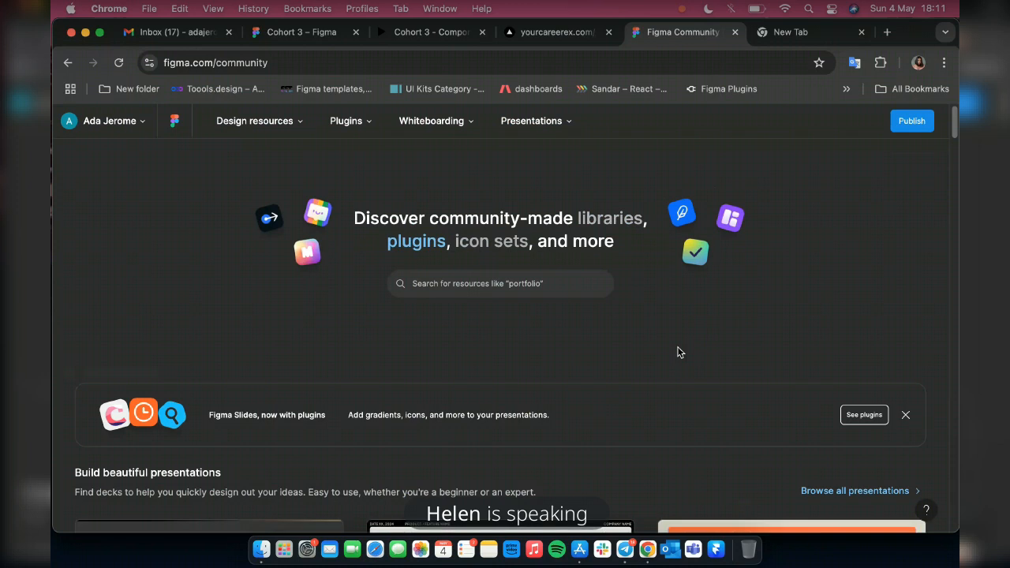
- Search Figma Community for "app store badge" and open a copy of the Official Badges for Mobile App Stores file
{"action": "left_click", "coordinate": [465, 276]}
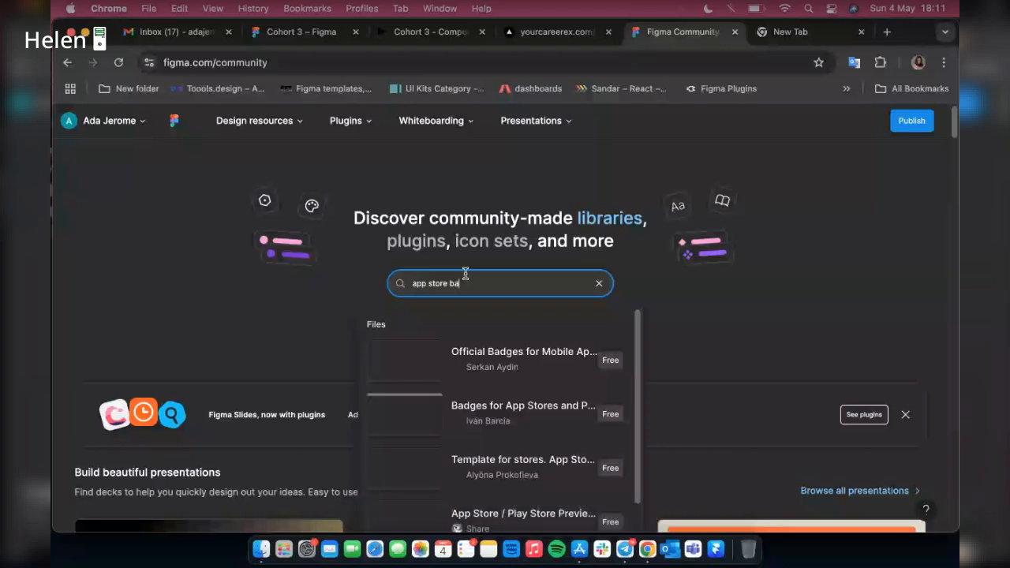
{"action": "type", "text": "dge"}
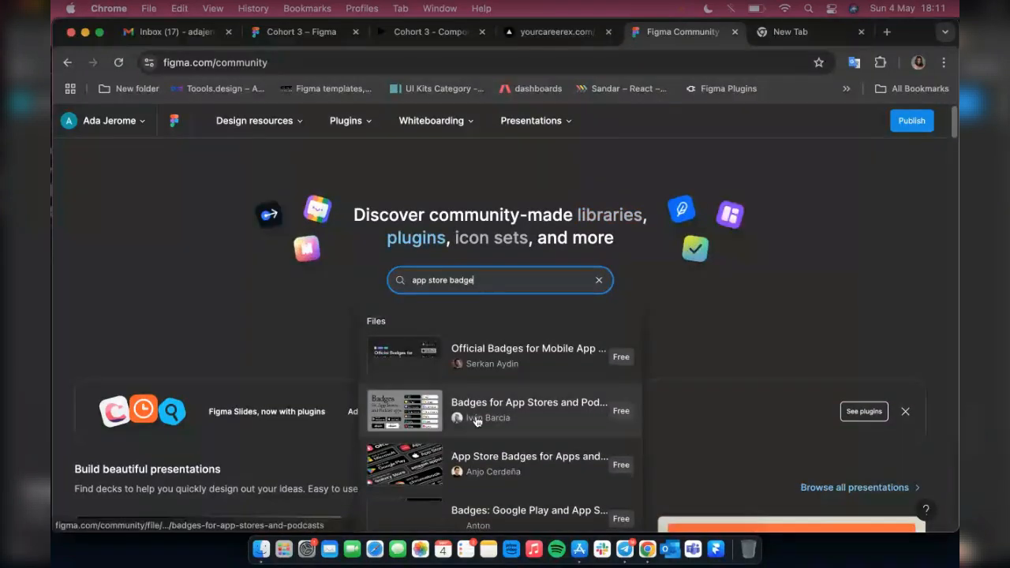
{"action": "scroll", "coordinate": [419, 394], "scroll_direction": "down", "scroll_amount": 3}
{"action": "left_click", "coordinate": [419, 393]}
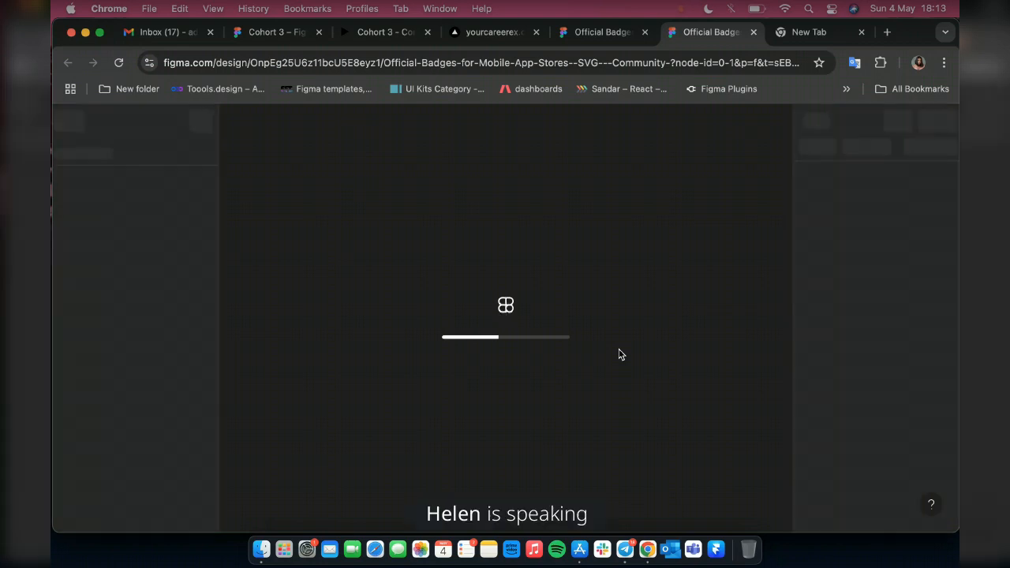
- Switch to Telegram, mute the microphone in the group call, and return to the Figma design in Chrome
{"action": "left_click", "coordinate": [623, 550]}
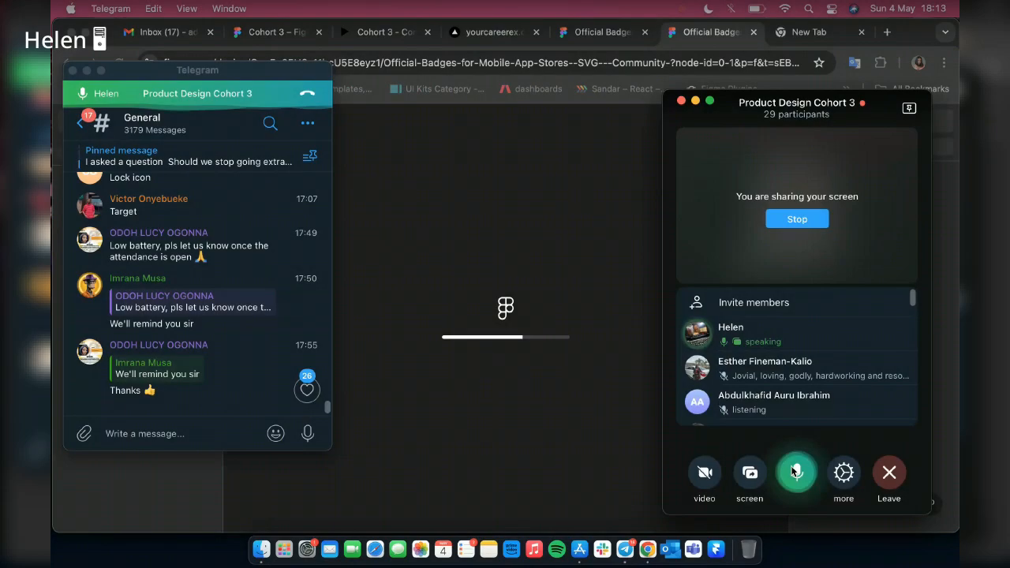
{"action": "left_click", "coordinate": [795, 472]}
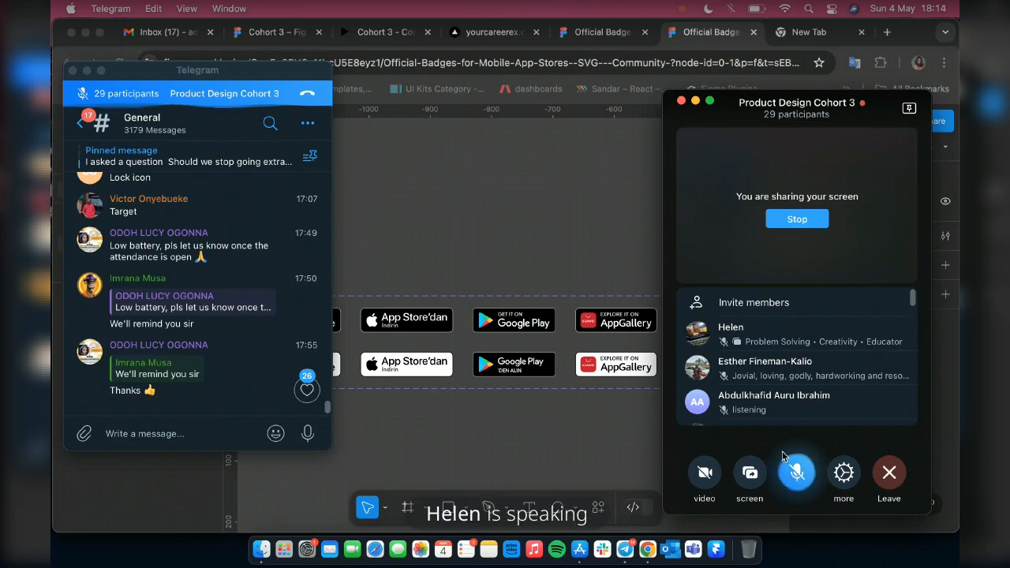
{"action": "left_click", "coordinate": [530, 227]}
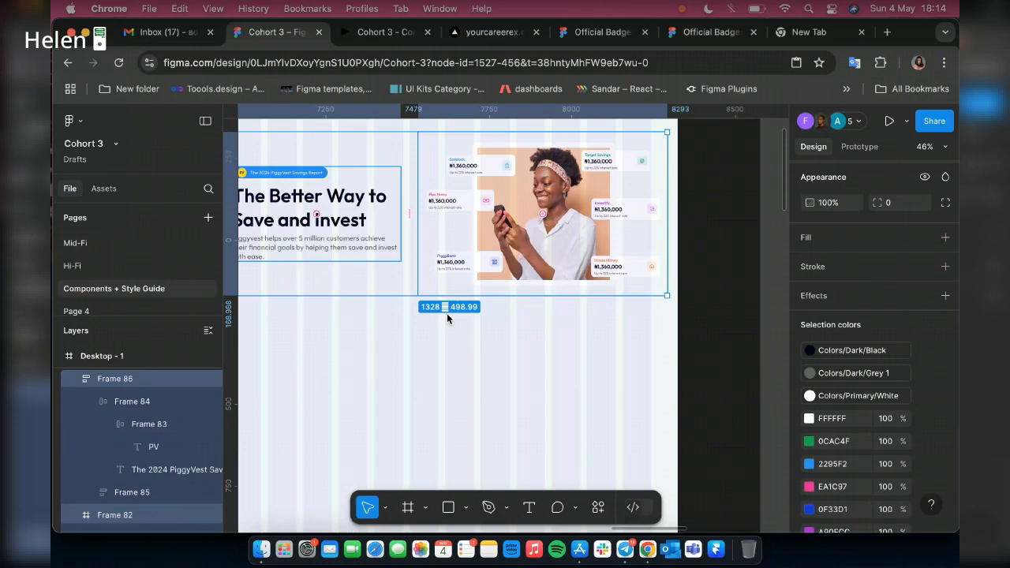
- Paste the two copied app store badges into the desktop frame below the hero content
{"action": "scroll", "coordinate": [426, 347], "scroll_direction": "left", "scroll_amount": 3}
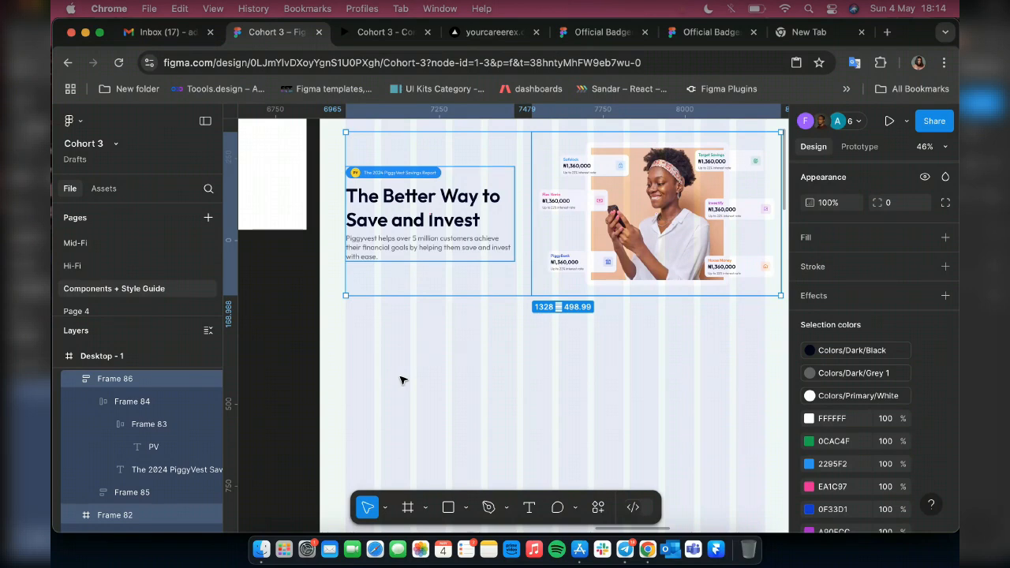
{"action": "left_click", "coordinate": [400, 380]}
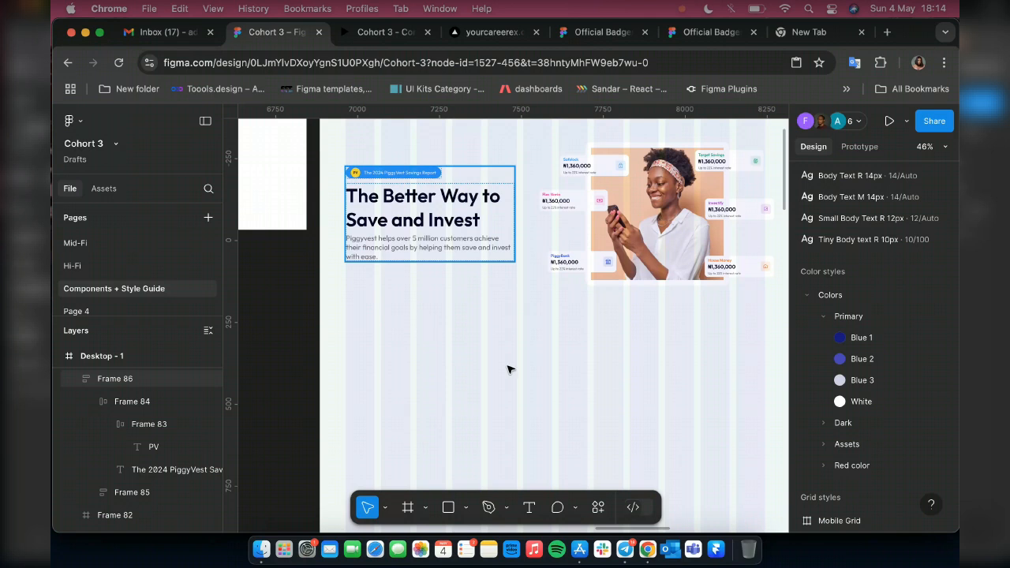
{"action": "key", "text": "super+v"}
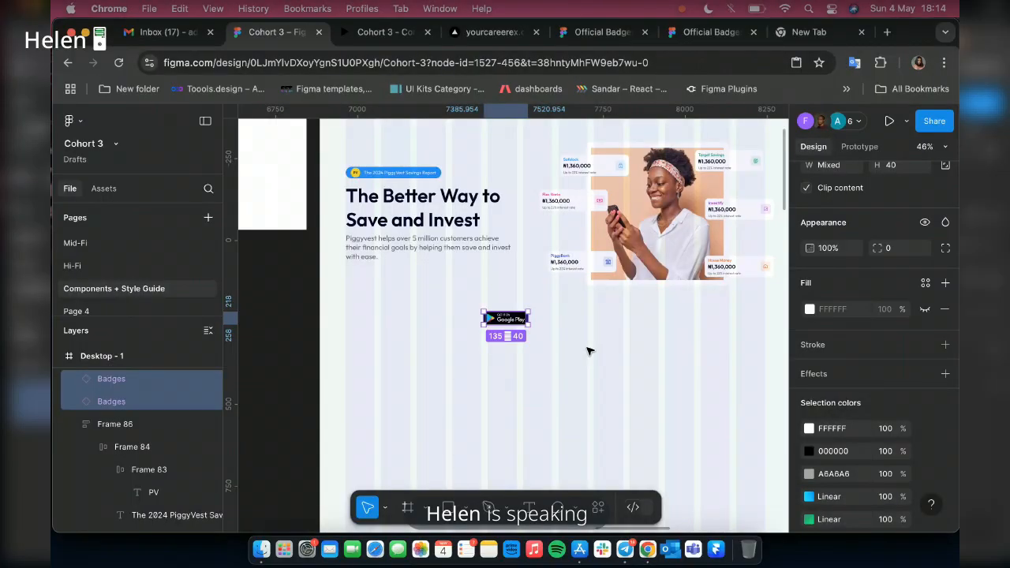
{"action": "left_click", "coordinate": [589, 351]}
{"action": "scroll", "coordinate": [523, 319], "scroll_direction": "up", "scroll_amount": 6}
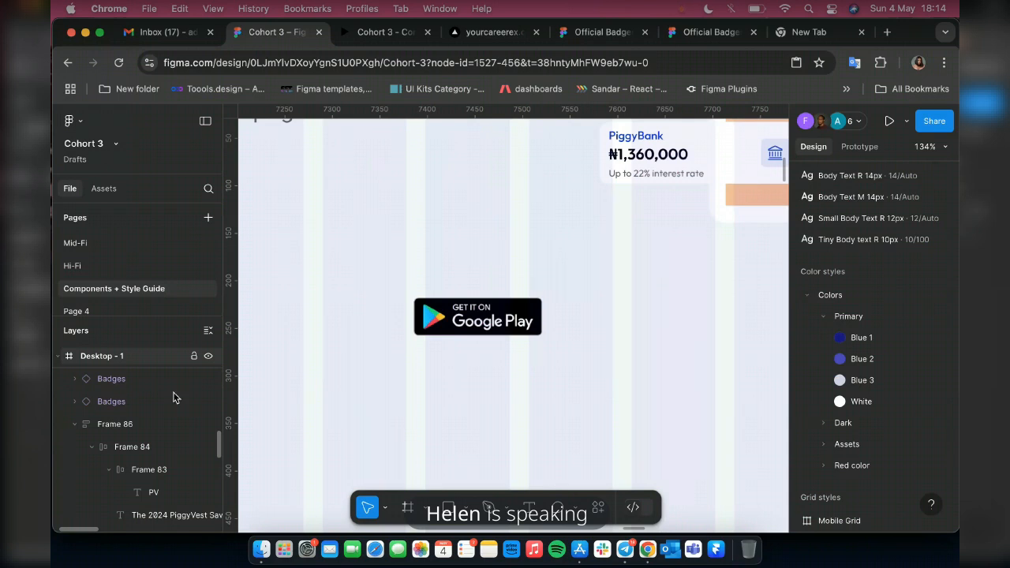
- Try to spread out the two overlapping badges by wrapping them in an auto layout with the gap set to Auto and widening it
{"action": "left_click", "coordinate": [108, 380]}
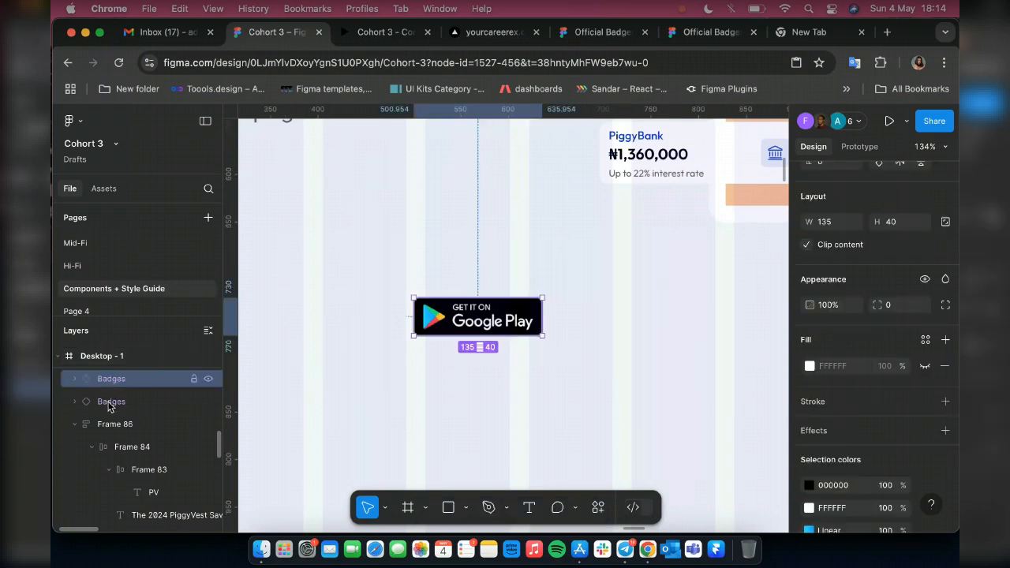
{"action": "left_click", "coordinate": [108, 402], "text": "shift"}
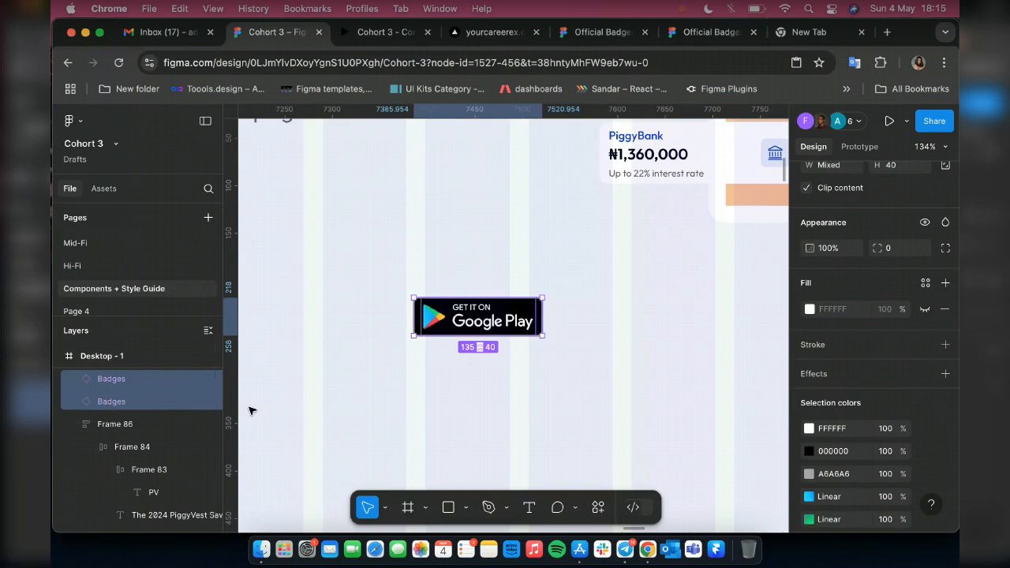
{"action": "key", "text": "shift+a"}
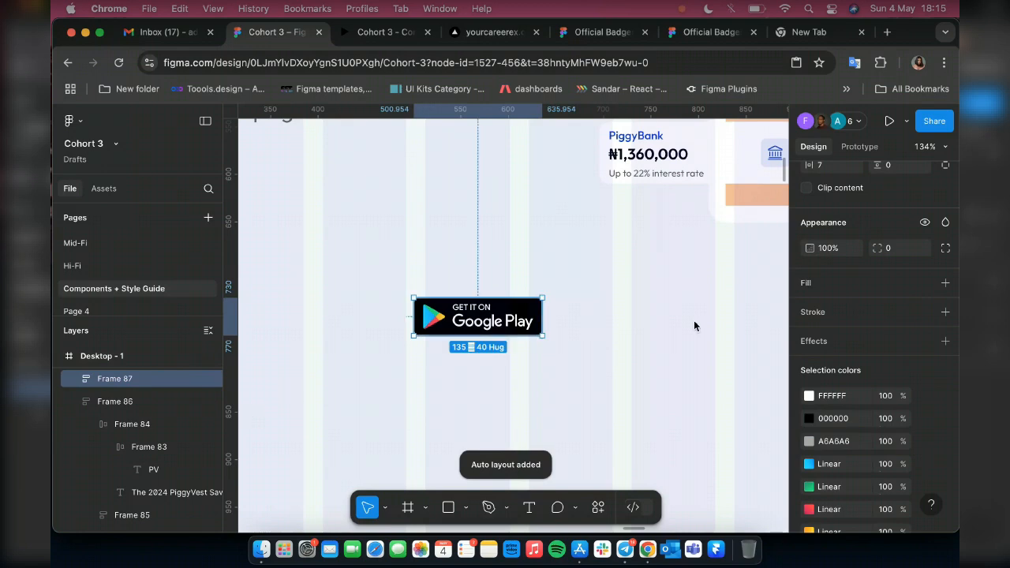
{"action": "scroll", "coordinate": [561, 329], "scroll_direction": "up", "scroll_amount": 1}
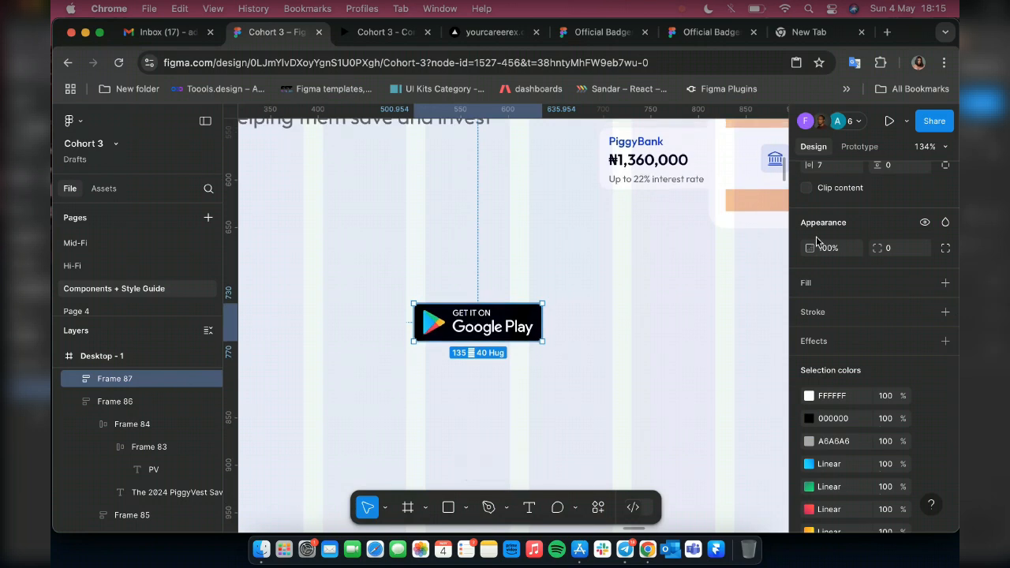
{"action": "scroll", "coordinate": [856, 237], "scroll_direction": "up", "scroll_amount": 3}
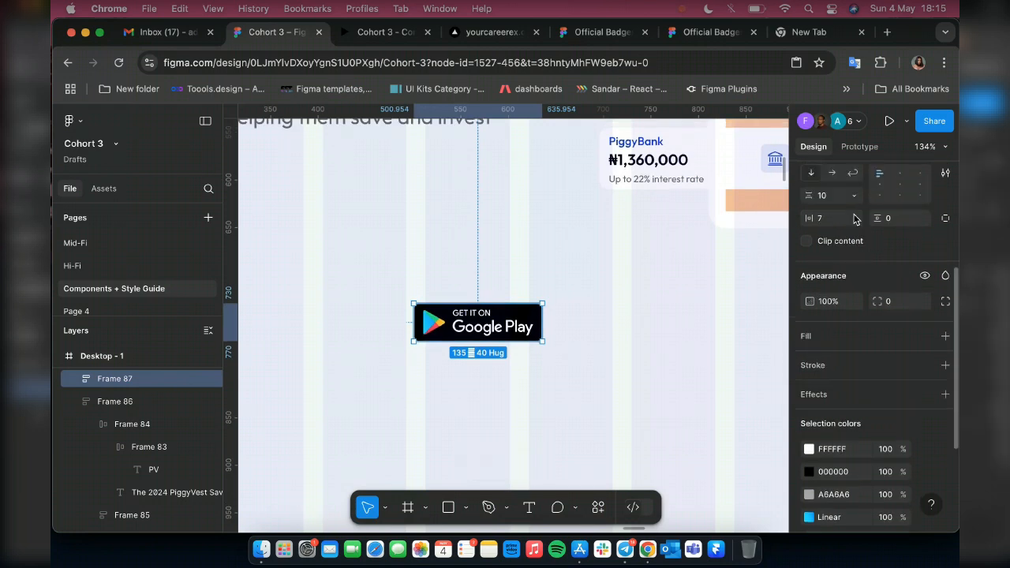
{"action": "scroll", "coordinate": [854, 218], "scroll_direction": "up", "scroll_amount": 1}
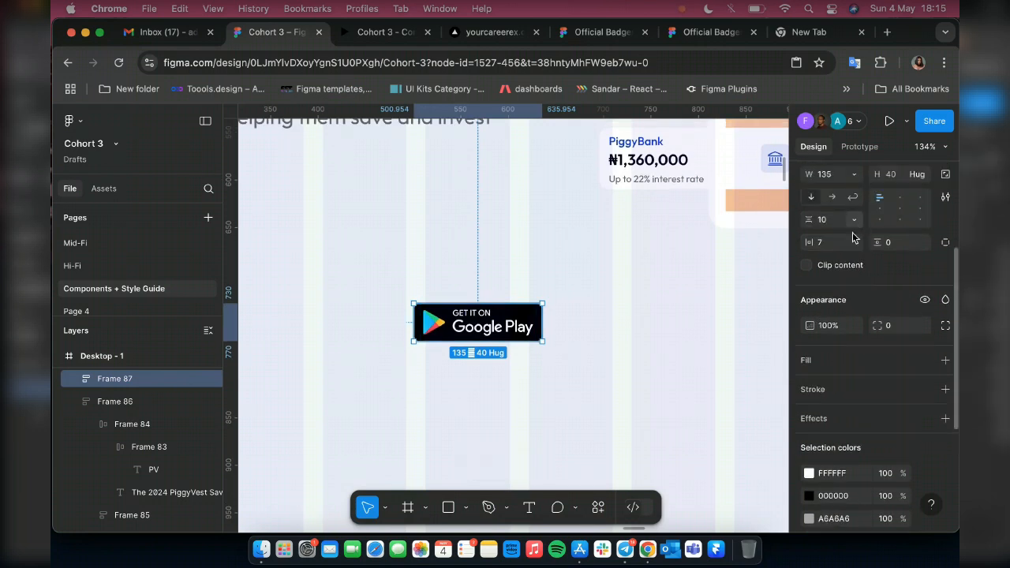
{"action": "left_click", "coordinate": [853, 221]}
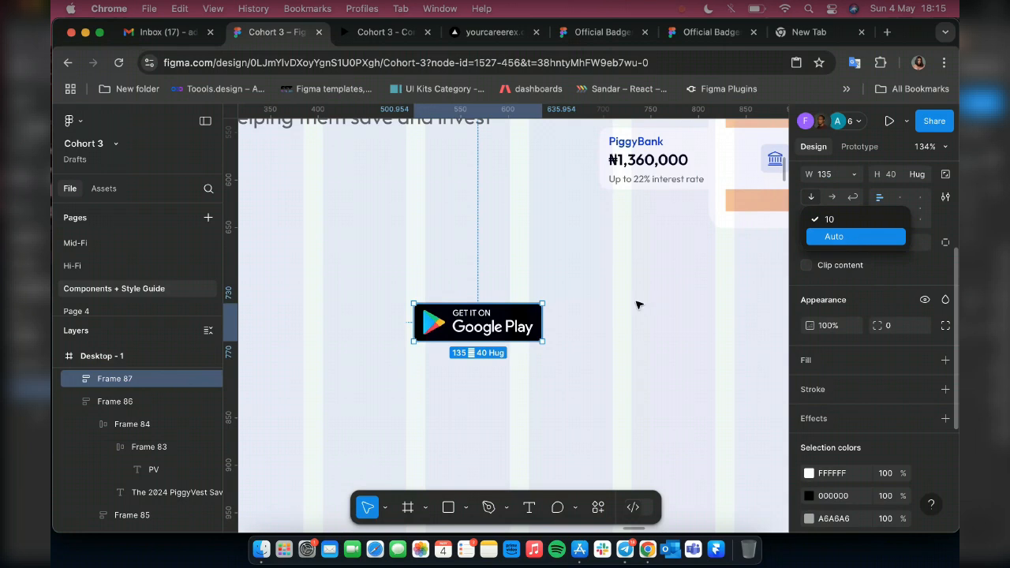
{"action": "key", "text": "Return"}
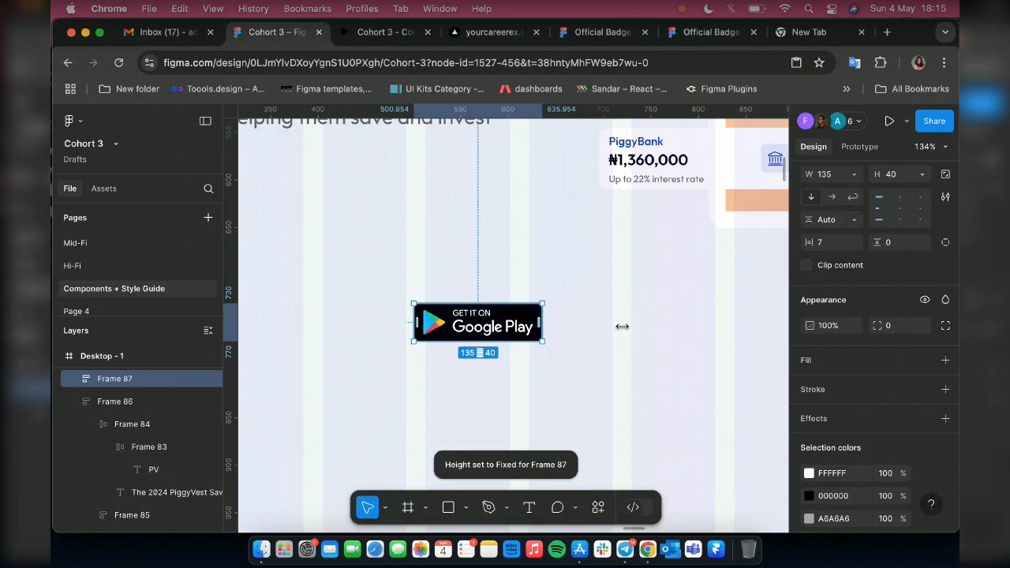
{"action": "left_click_drag", "start_coordinate": [542, 323], "coordinate": [621, 326]}
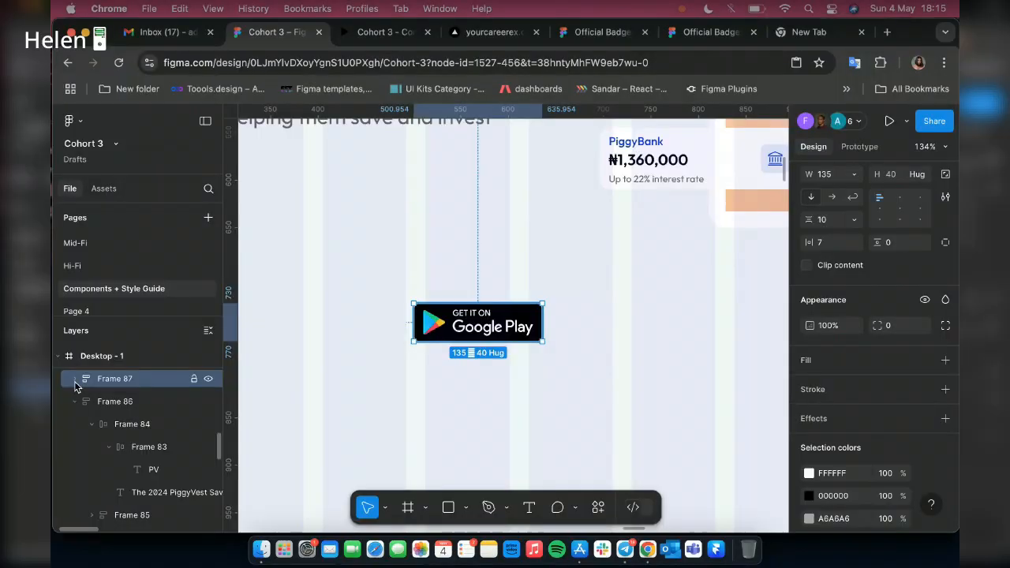
- Move the Google Play badge beside the App Store badge, and undo the auto layout added around them
{"action": "left_click", "coordinate": [75, 380]}
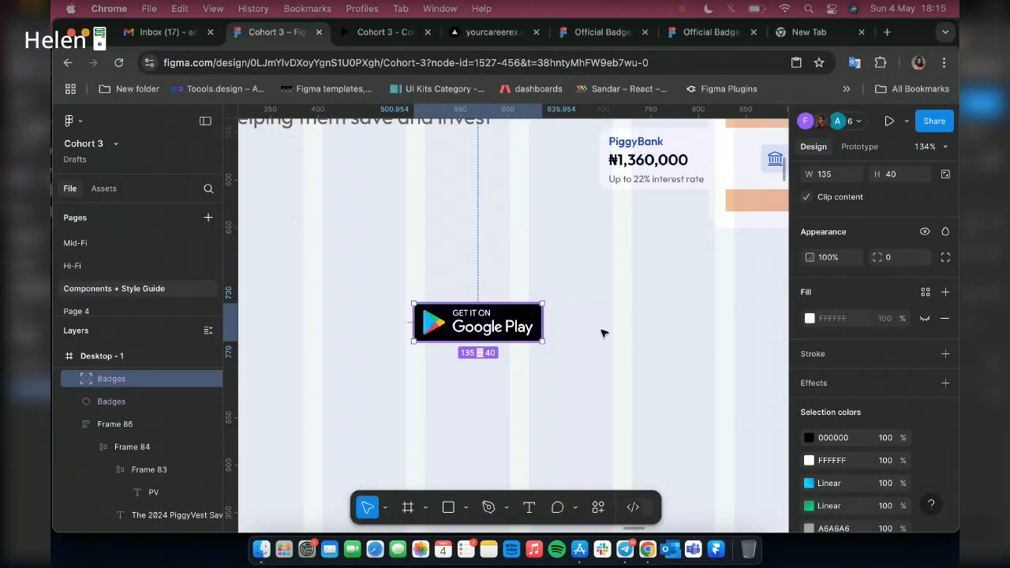
{"action": "left_click_drag", "start_coordinate": [454, 320], "coordinate": [594, 320]}
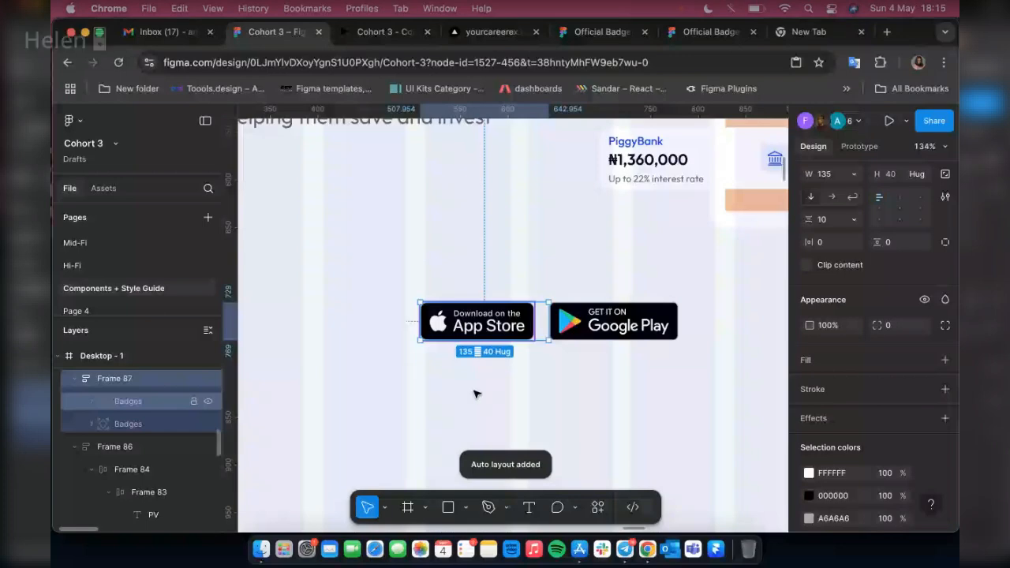
{"action": "key", "text": "super+z"}
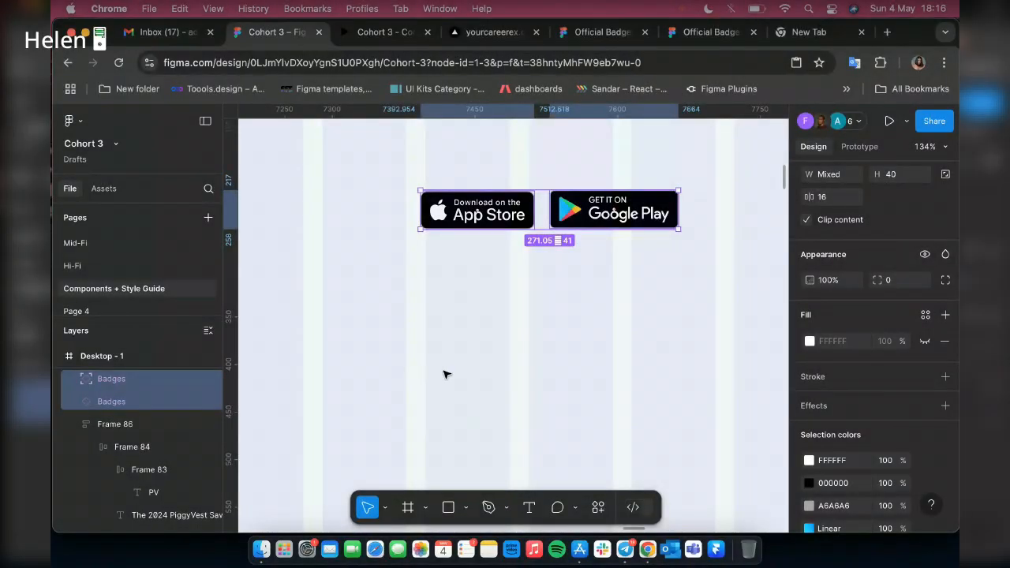
{"action": "key", "text": "Escape"}
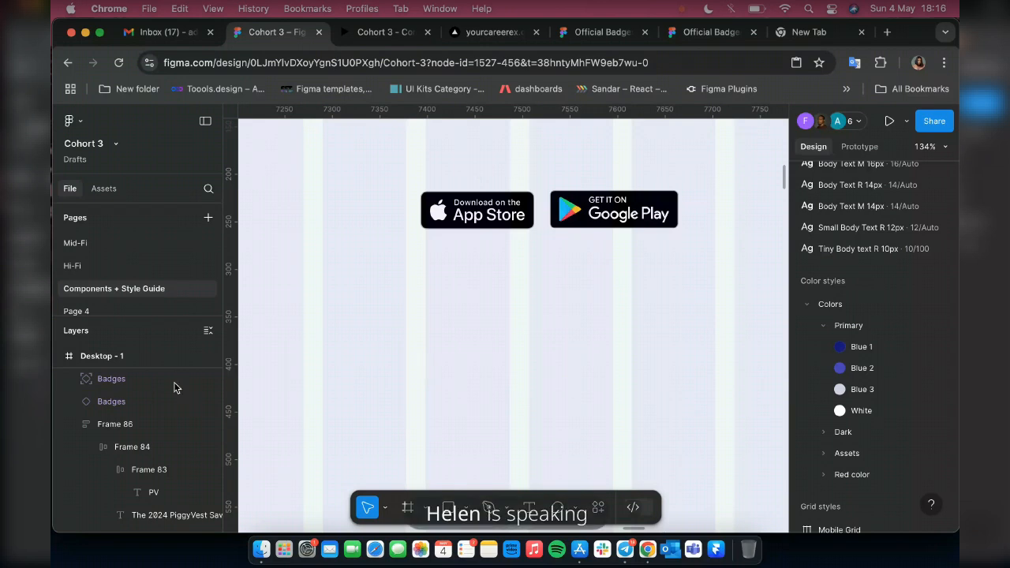
- Paste the store badges again, place Google Play to the right of App Store, and wrap the pair in a horizontal auto layout
{"action": "key", "text": "super+v"}
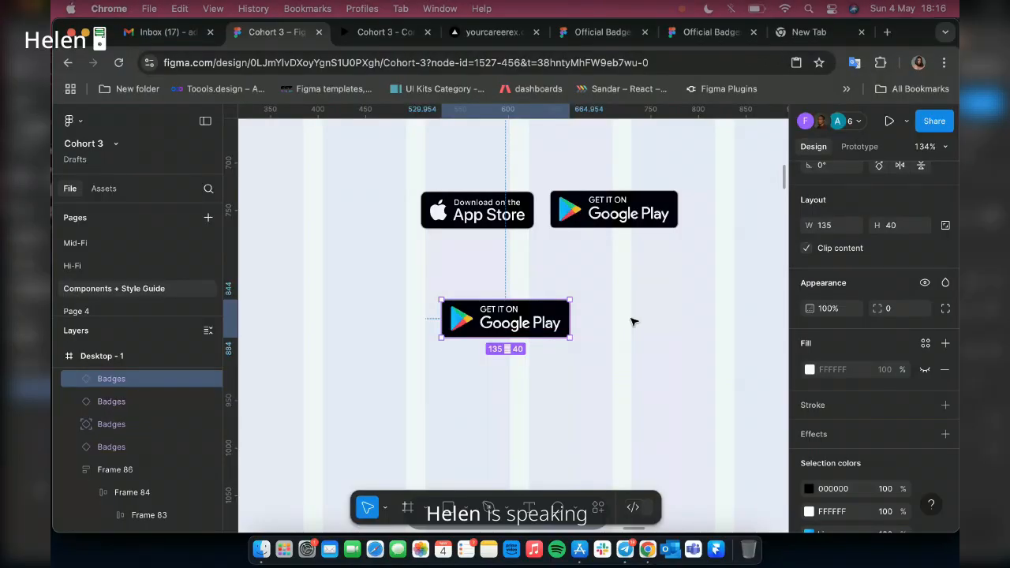
{"action": "left_click_drag", "start_coordinate": [503, 322], "coordinate": [639, 320]}
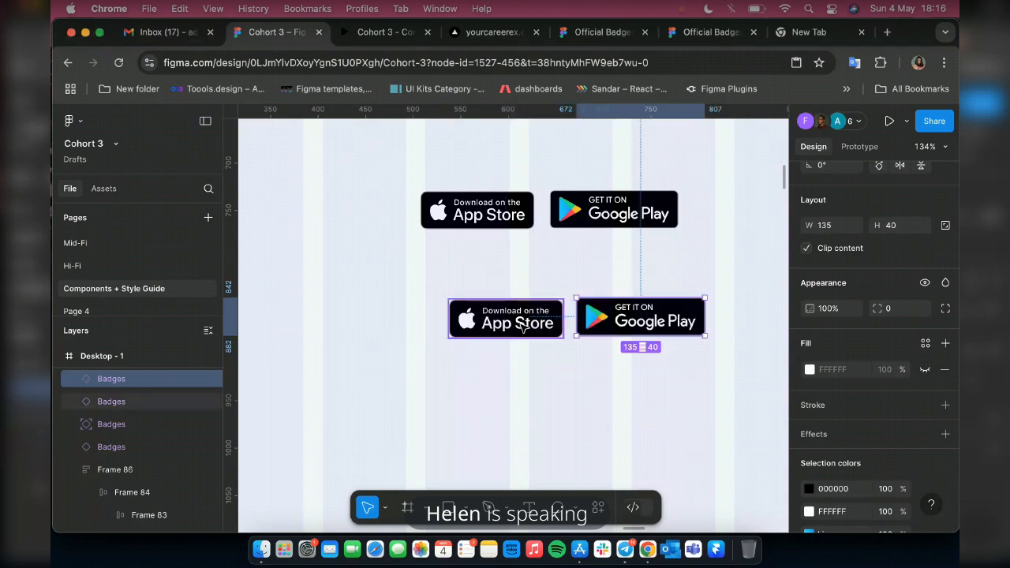
{"action": "left_click", "coordinate": [521, 326], "text": "shift"}
{"action": "key", "text": "shift+a"}
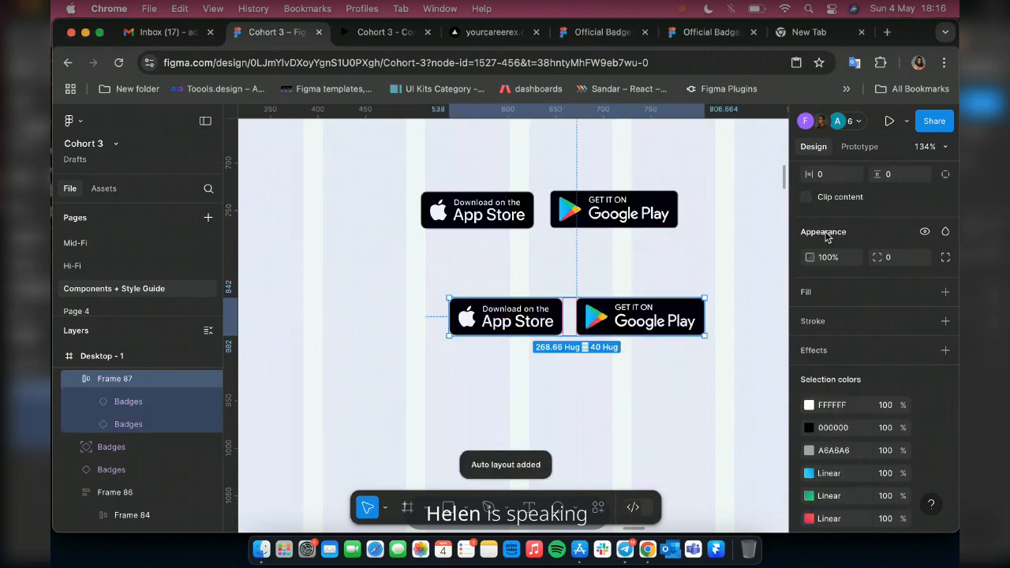
{"action": "scroll", "coordinate": [832, 247], "scroll_direction": "up", "scroll_amount": 1}
{"action": "scroll", "coordinate": [835, 253], "scroll_direction": "up", "scroll_amount": 3}
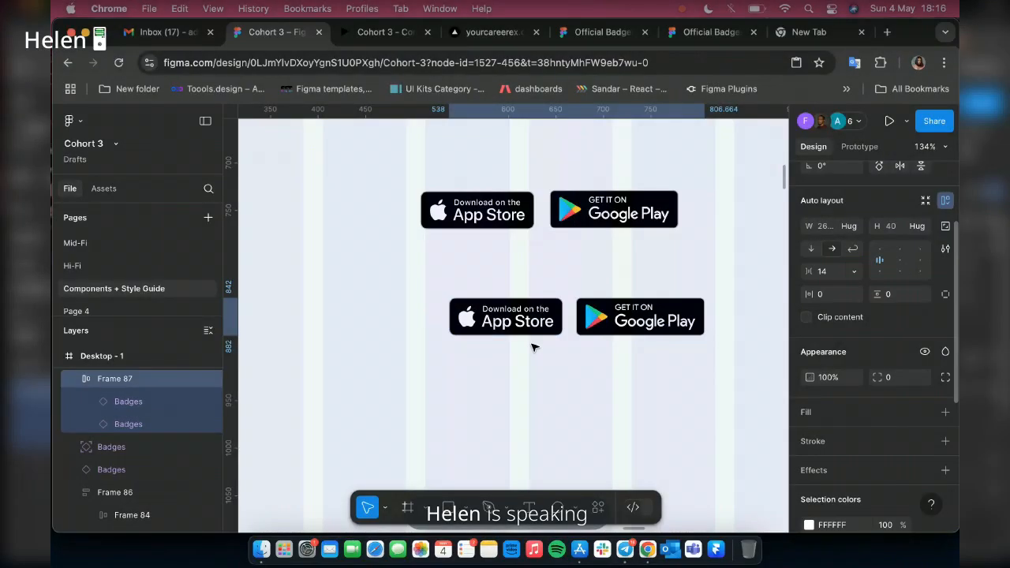
- Move the badge row under the hero paragraph, aligned with its left edge, and reorder it so Google Play comes before App Store
{"action": "scroll", "coordinate": [536, 343], "scroll_direction": "up", "scroll_amount": 3}
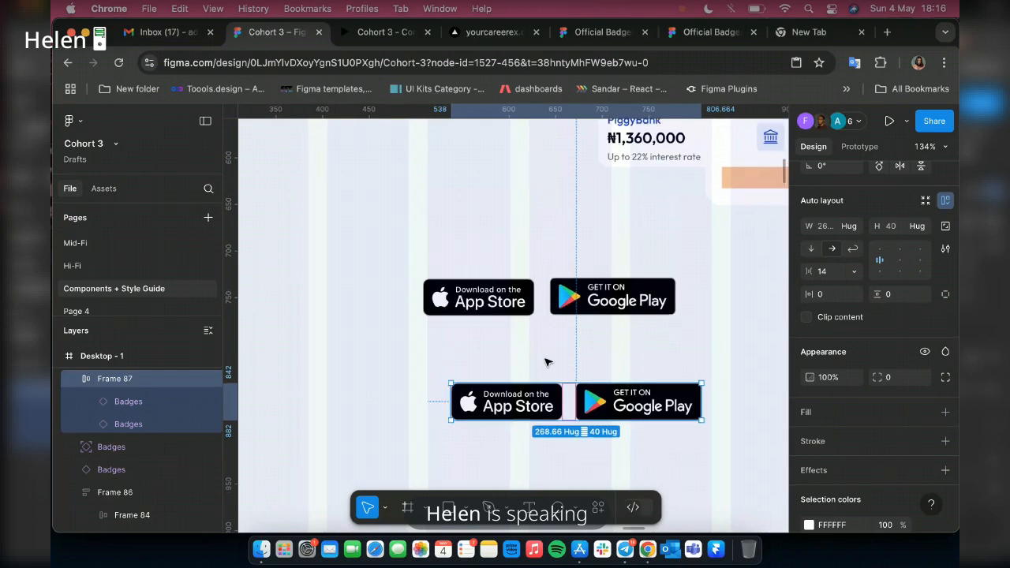
{"action": "scroll", "coordinate": [548, 357], "scroll_direction": "down", "scroll_amount": 2}
{"action": "scroll", "coordinate": [548, 363], "scroll_direction": "down", "scroll_amount": 5}
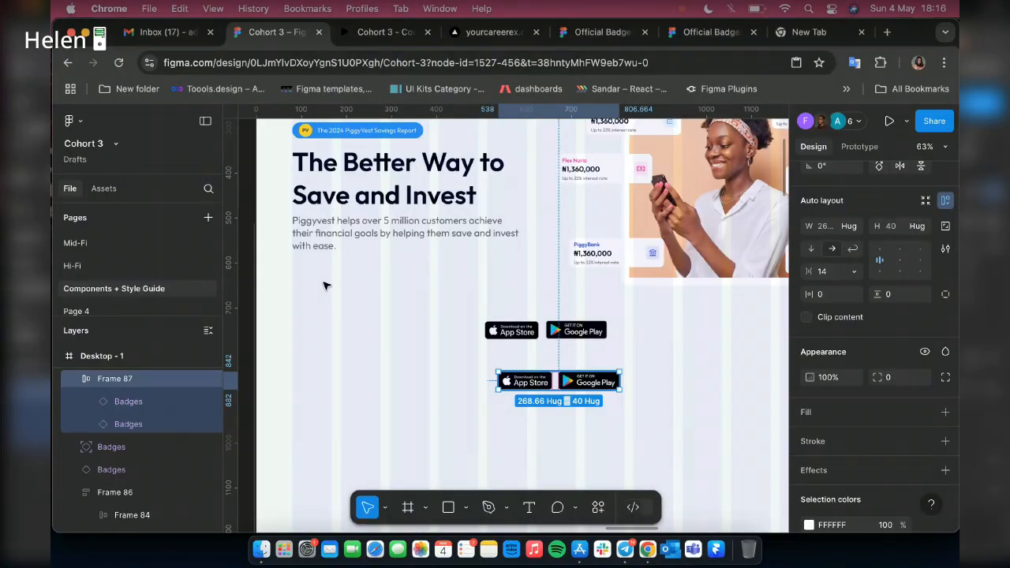
{"action": "left_click_drag", "start_coordinate": [531, 377], "coordinate": [330, 272]}
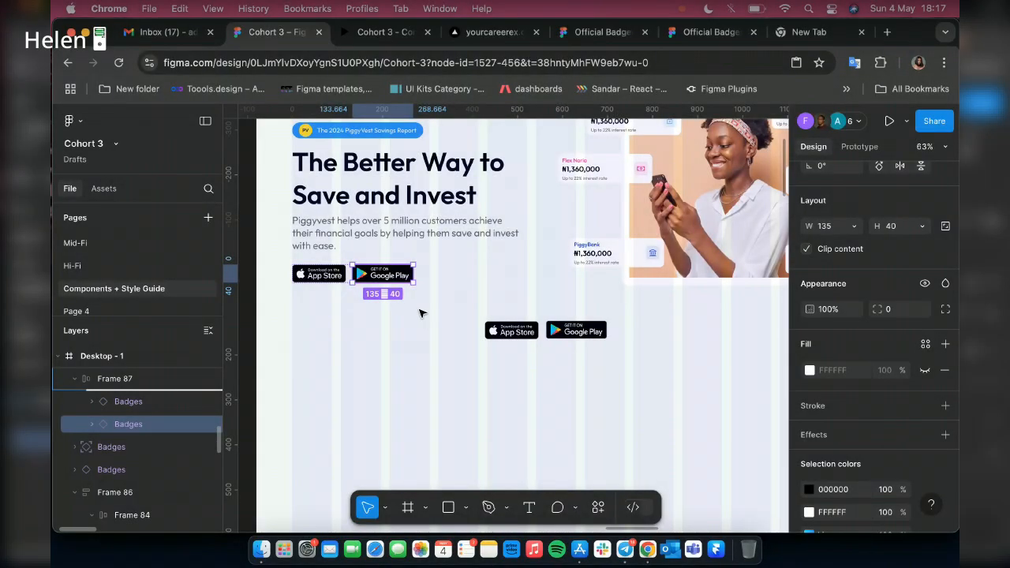
{"action": "key", "text": "Left"}
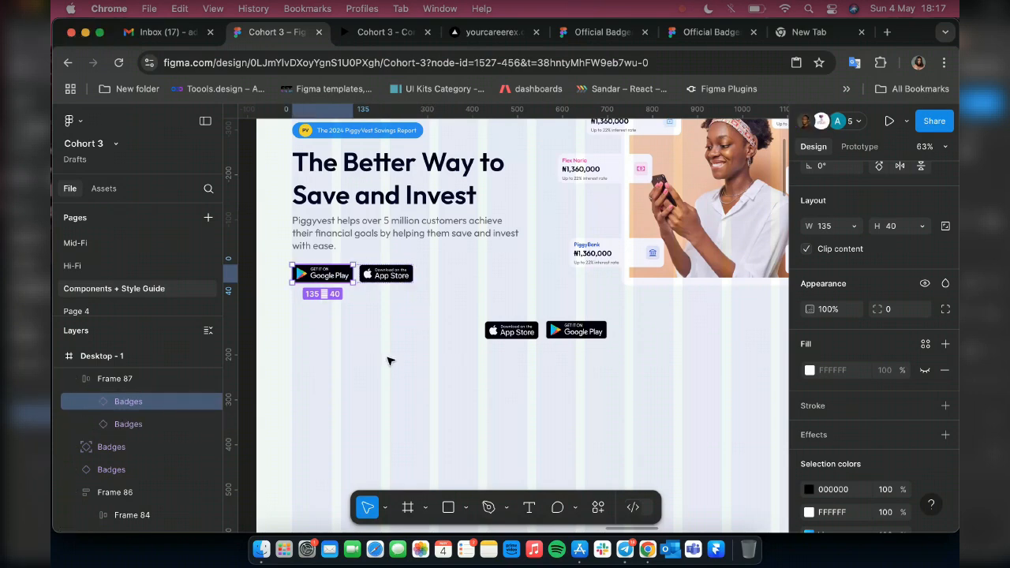
- Delete the two loose duplicate badges that are outside the badge row
{"action": "scroll", "coordinate": [389, 361], "scroll_direction": "up", "scroll_amount": 5}
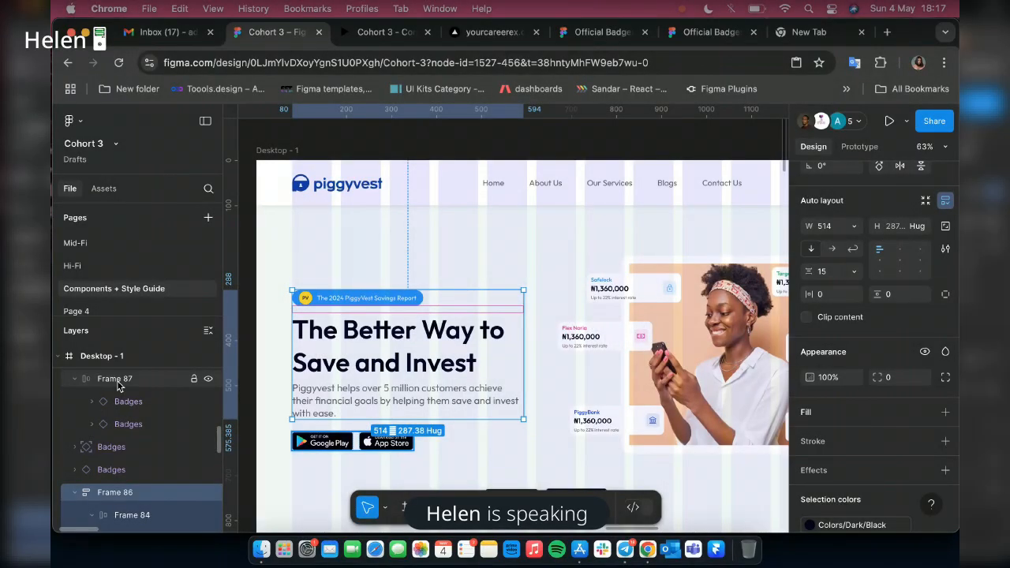
{"action": "left_click", "coordinate": [119, 382], "text": "shift"}
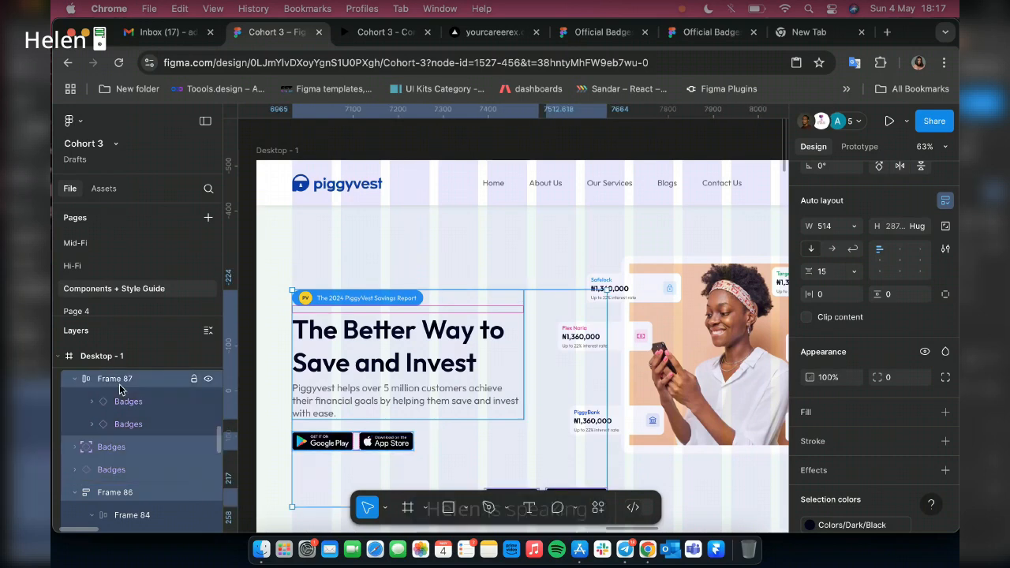
{"action": "left_click", "coordinate": [114, 471]}
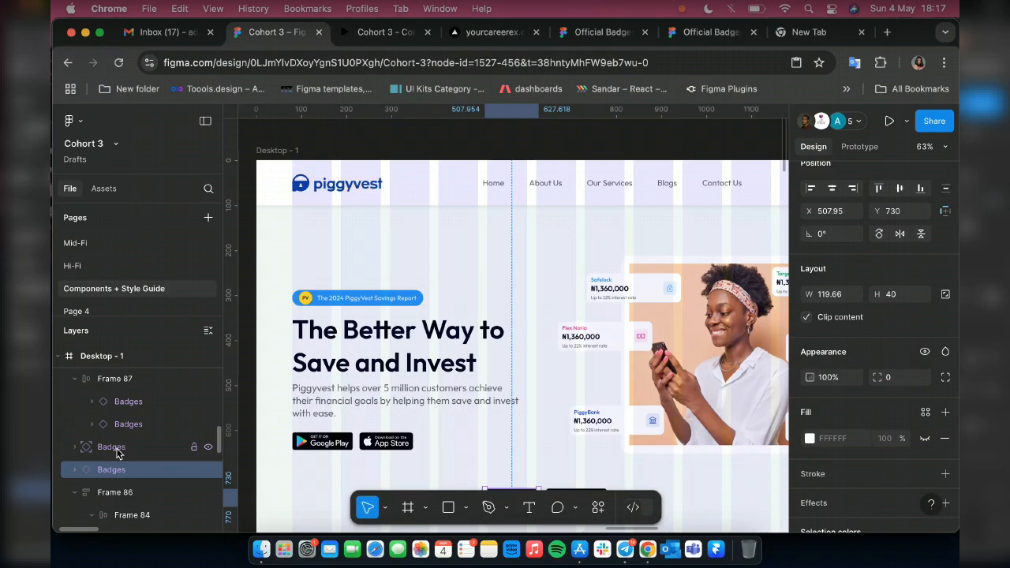
{"action": "left_click", "coordinate": [117, 448], "text": "shift"}
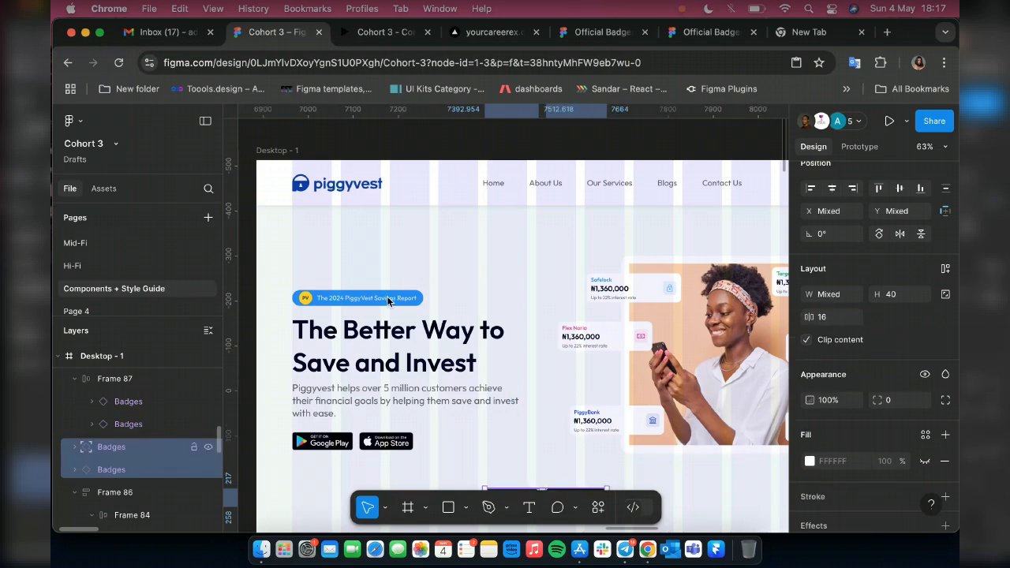
{"action": "key", "text": "Delete"}
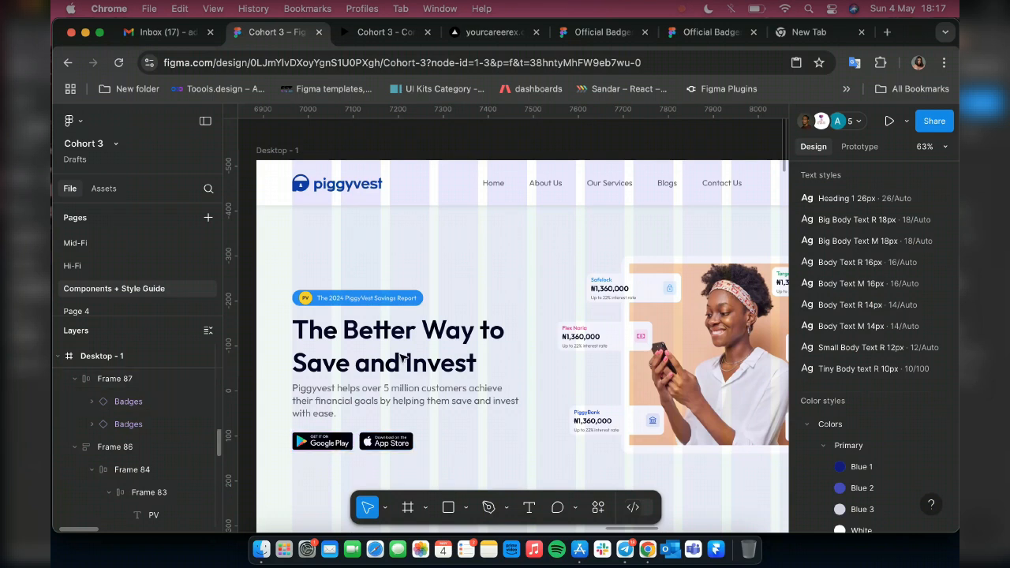
- Wrap the hero text block and badge row in a vertical auto layout, and combine it with the photo frame in a horizontal auto layout
{"action": "left_click", "coordinate": [116, 382]}
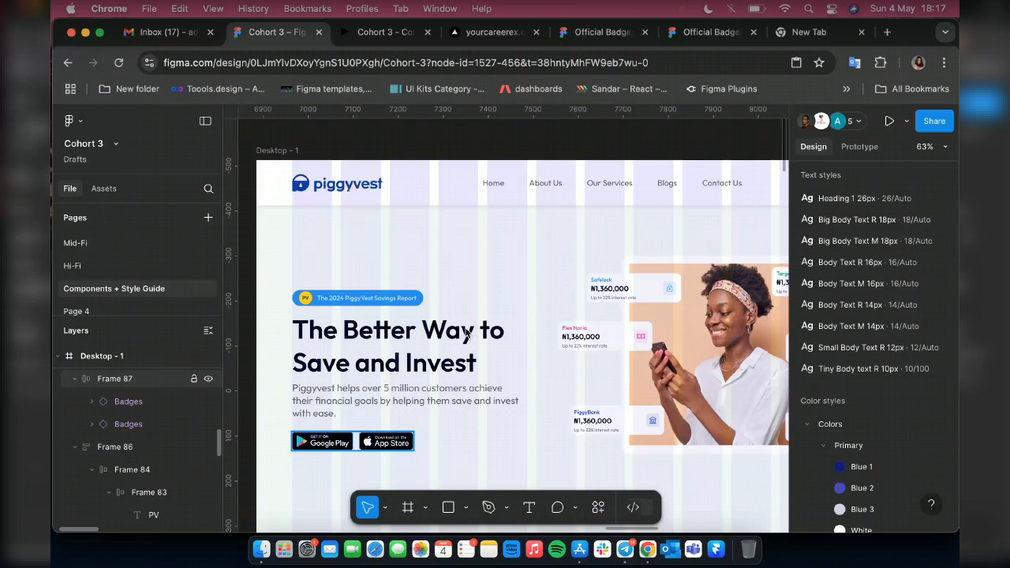
{"action": "left_click", "coordinate": [490, 403], "text": "shift"}
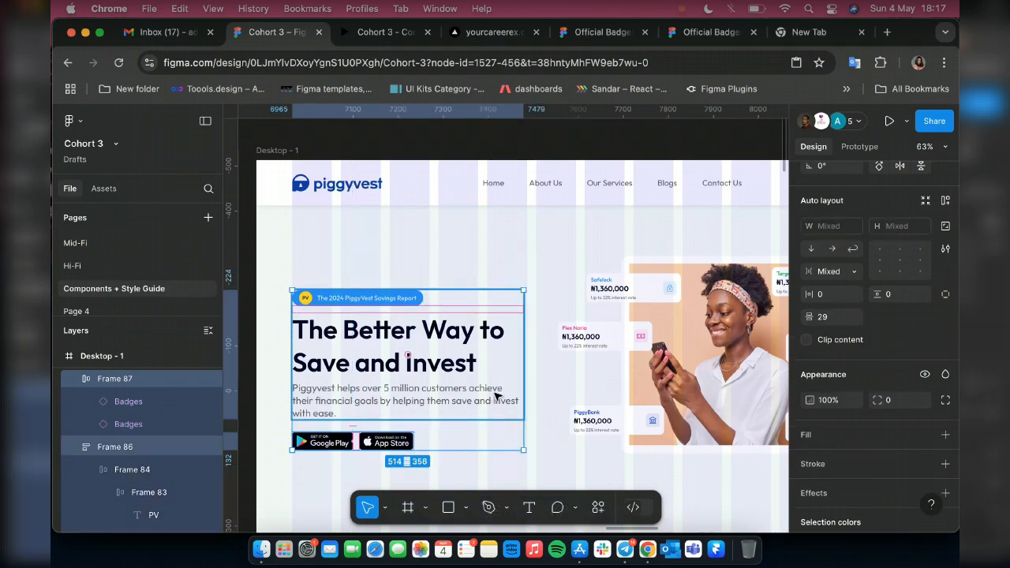
{"action": "key", "text": "shift+a"}
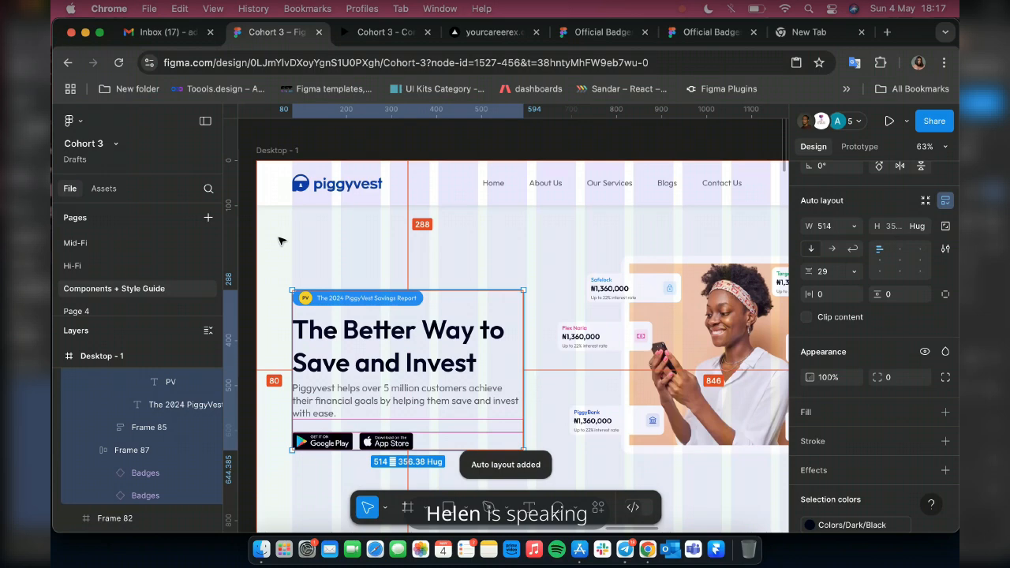
{"action": "left_click", "coordinate": [662, 324], "text": "shift"}
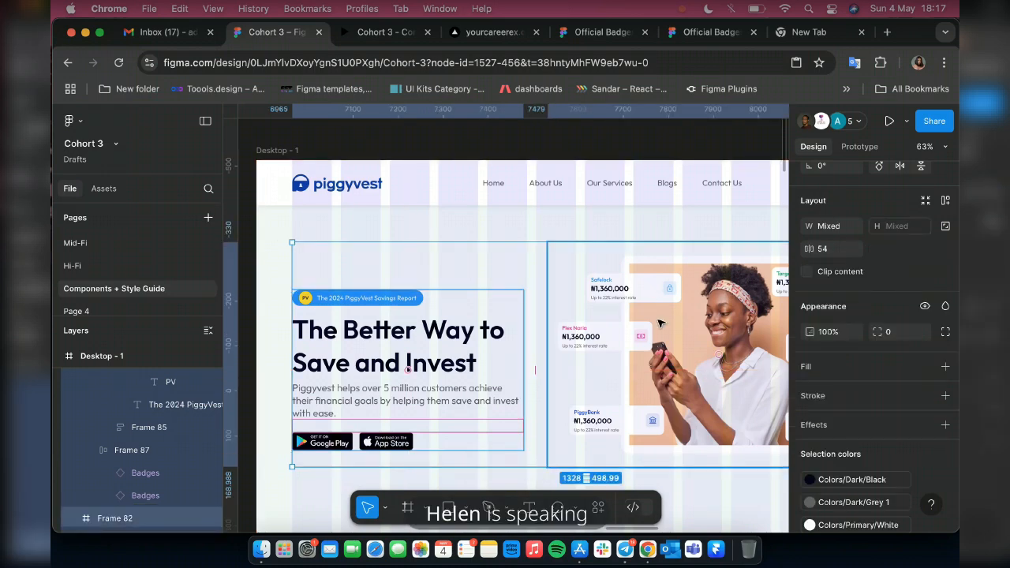
{"action": "key", "text": "shift+a"}
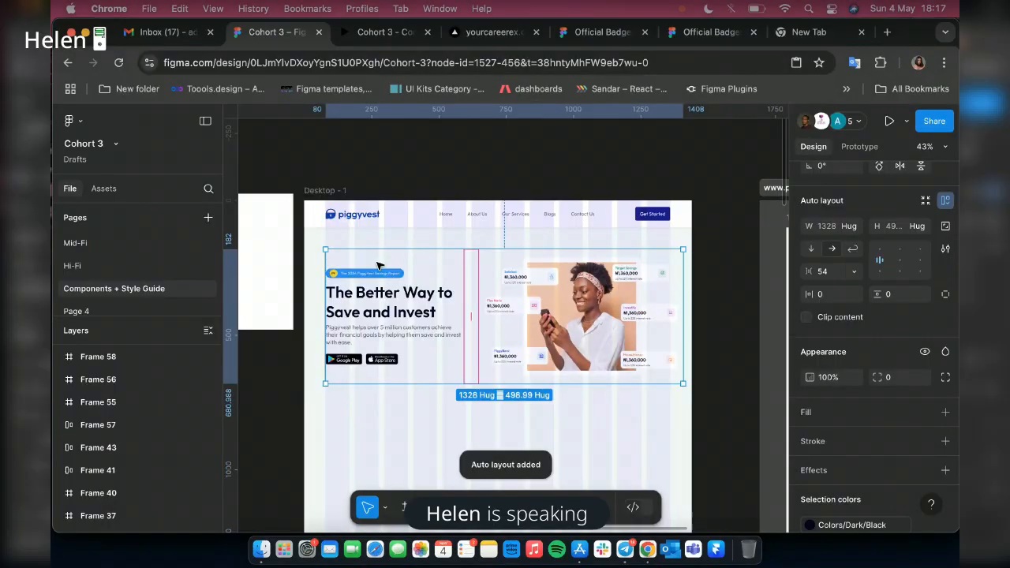
- Compare the grouped hero section with the reference page, and check it in the prototype preview
{"action": "scroll", "coordinate": [377, 266], "scroll_direction": "down", "scroll_amount": 5}
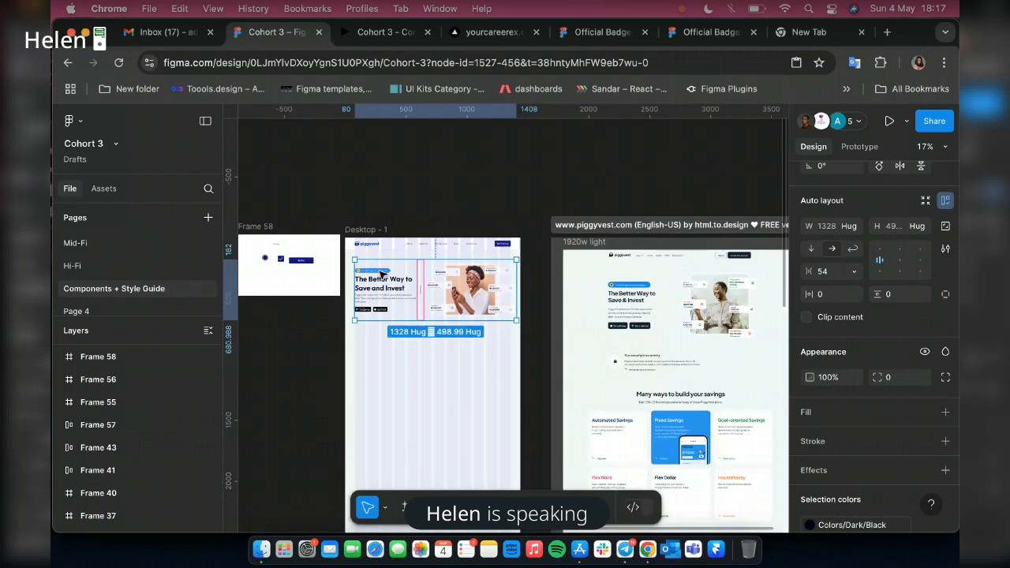
{"action": "scroll", "coordinate": [380, 314], "scroll_direction": "up", "scroll_amount": 2}
{"action": "scroll", "coordinate": [381, 316], "scroll_direction": "up", "scroll_amount": 2}
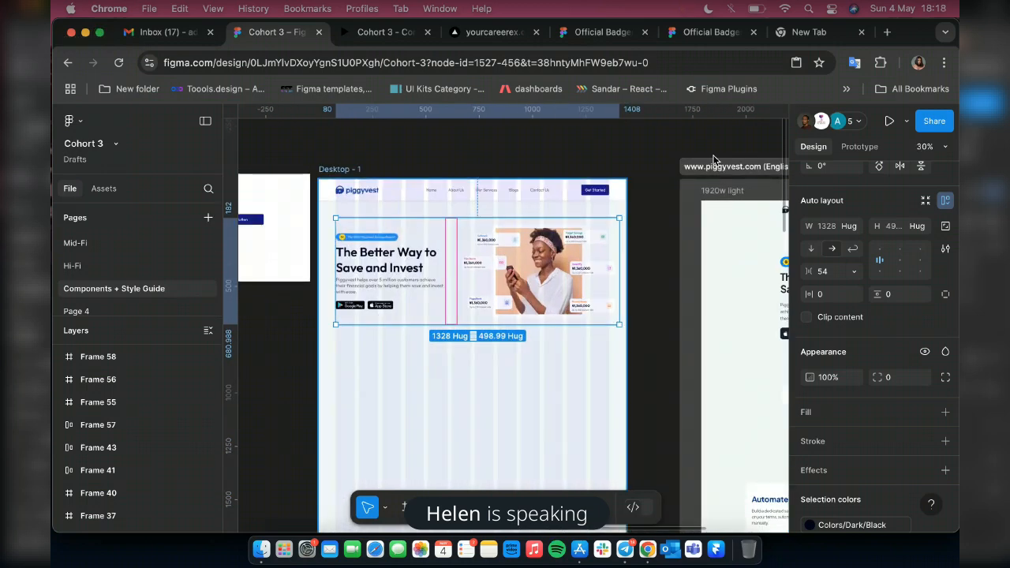
{"action": "key", "text": "Escape"}
{"action": "left_click", "coordinate": [379, 36]}
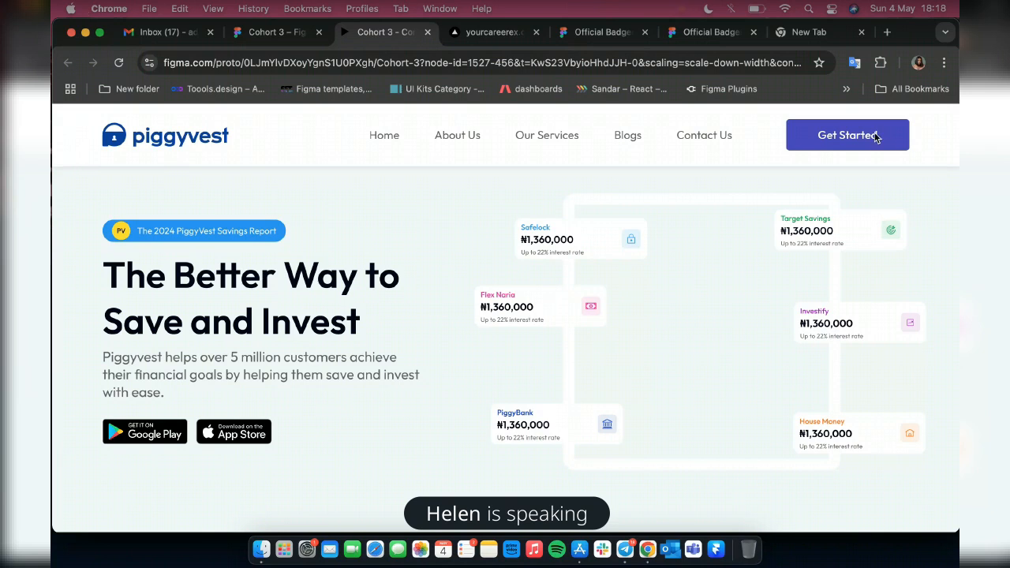
{"action": "left_click", "coordinate": [278, 33]}
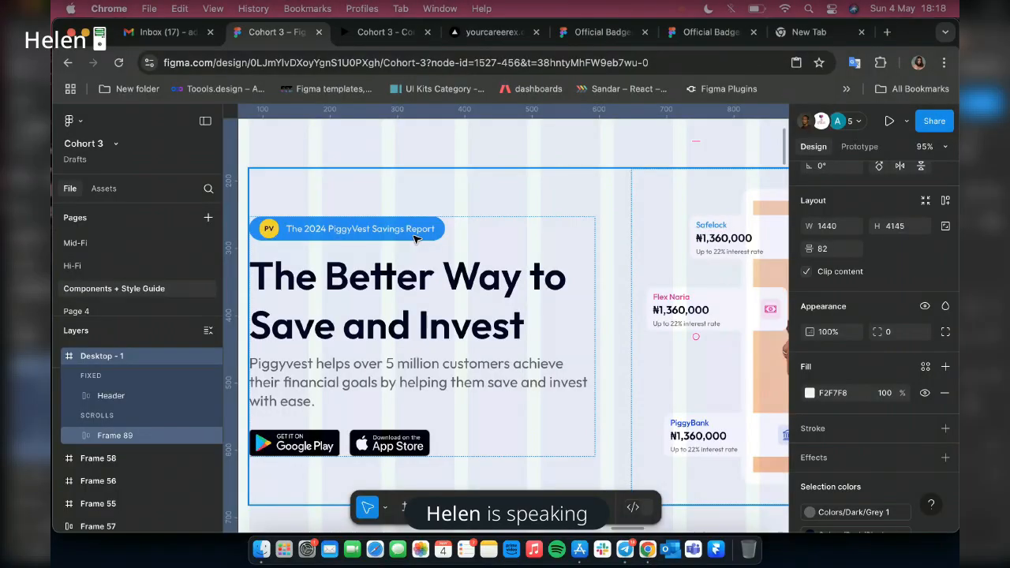
- Recolour the "The 2024 PiggyVest Savings Report" pill with the Primary Blue 2 style and check it in the prototype preview
{"action": "left_click", "coordinate": [426, 237]}
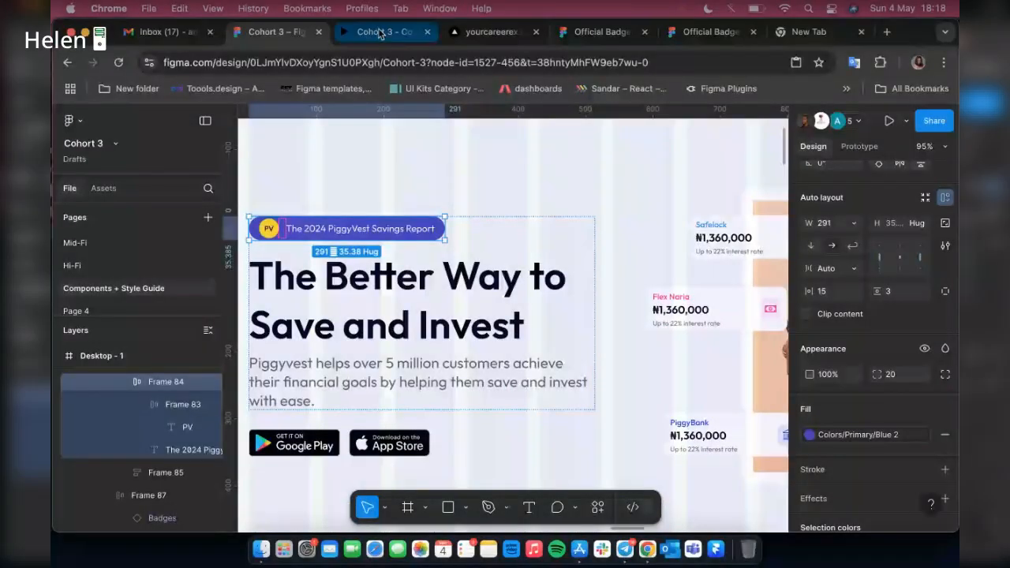
{"action": "left_click", "coordinate": [380, 33]}
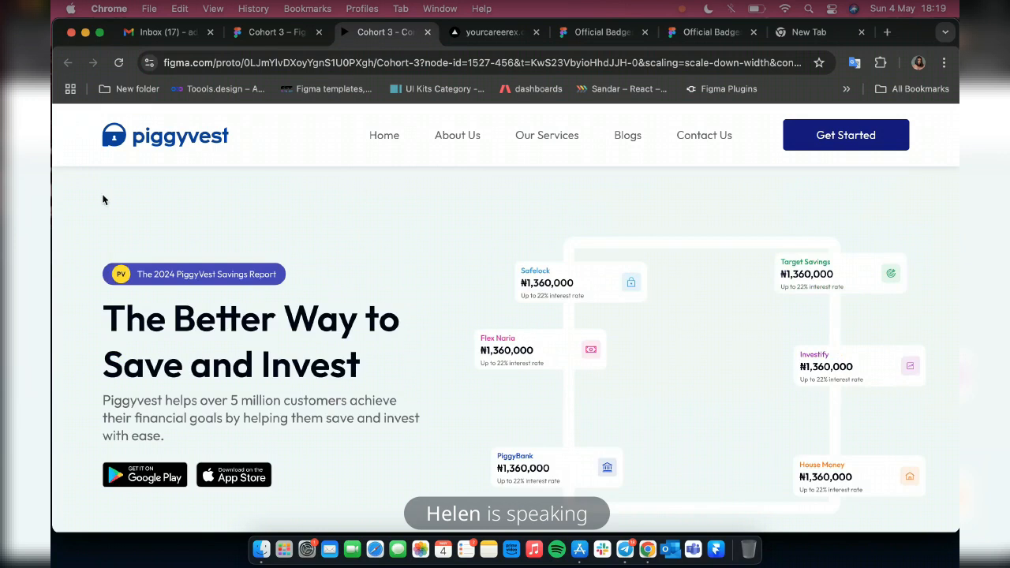
{"action": "scroll", "coordinate": [460, 300], "scroll_direction": "down", "scroll_amount": 5}
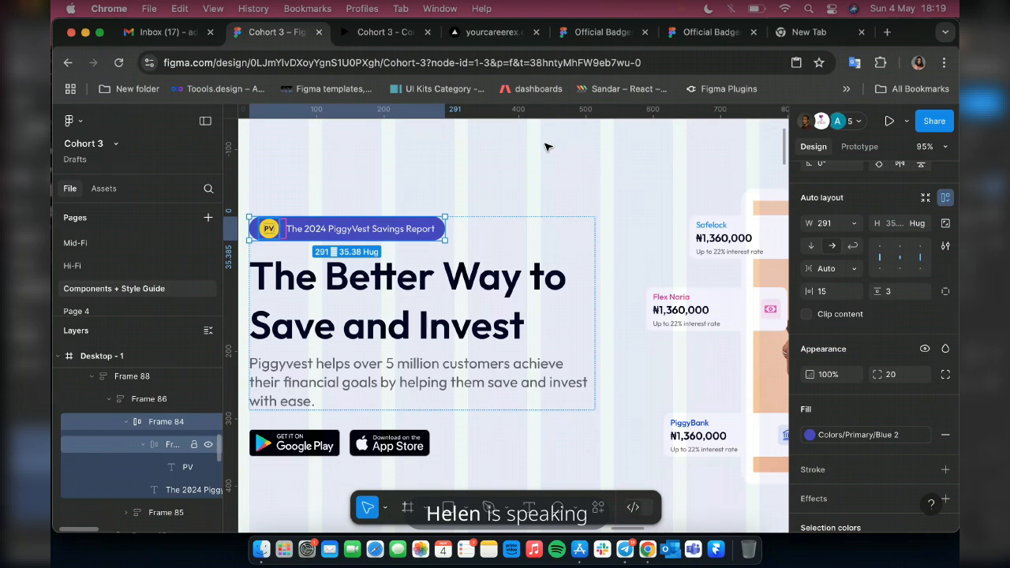
- Rename the auto layout frame holding the hero text, badges and photo as Hero
{"action": "key", "text": "Escape"}
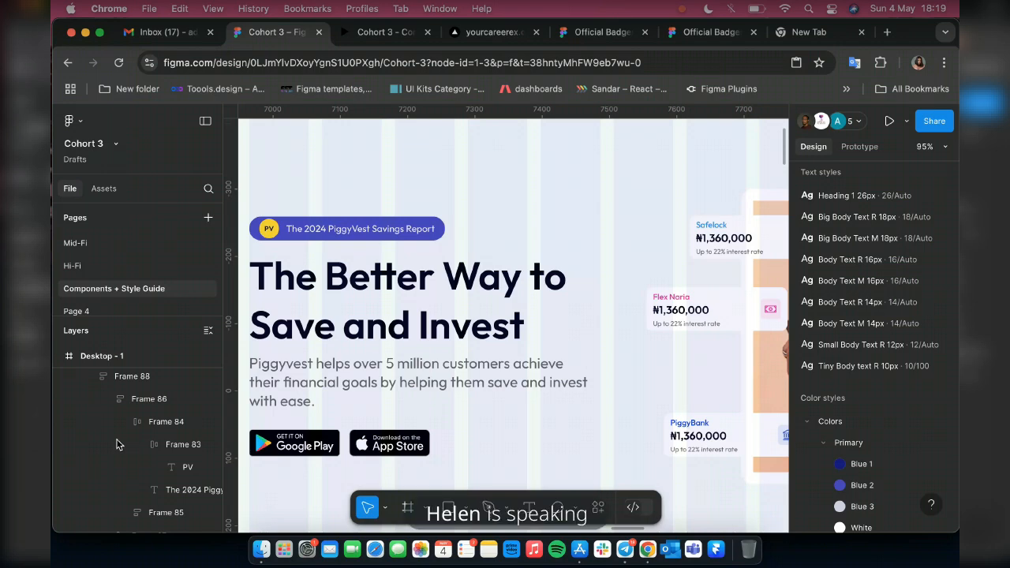
{"action": "left_click", "coordinate": [98, 355]}
{"action": "scroll", "coordinate": [445, 140], "scroll_direction": "up", "scroll_amount": 2}
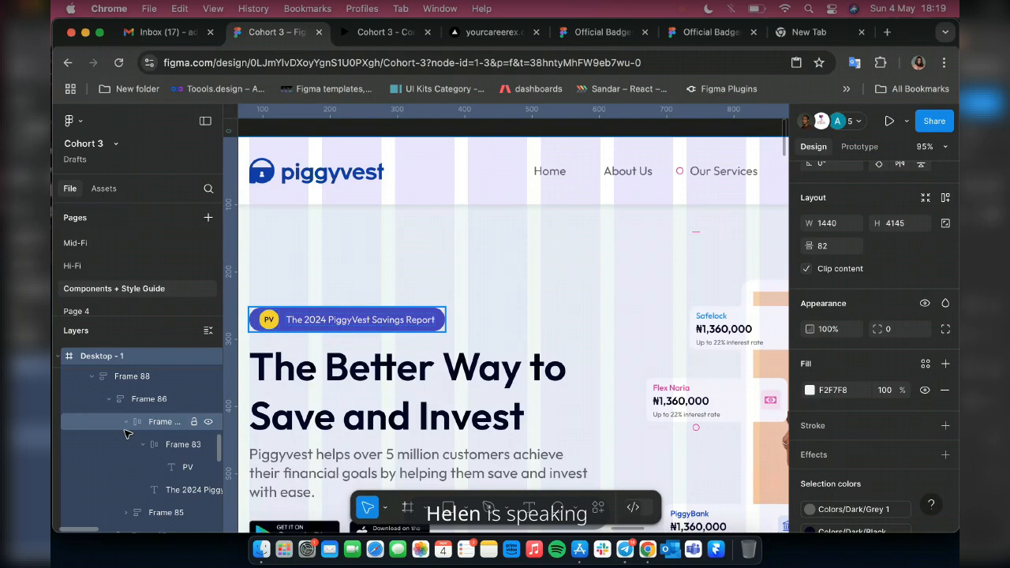
{"action": "scroll", "coordinate": [442, 331], "scroll_direction": "up", "scroll_amount": 1}
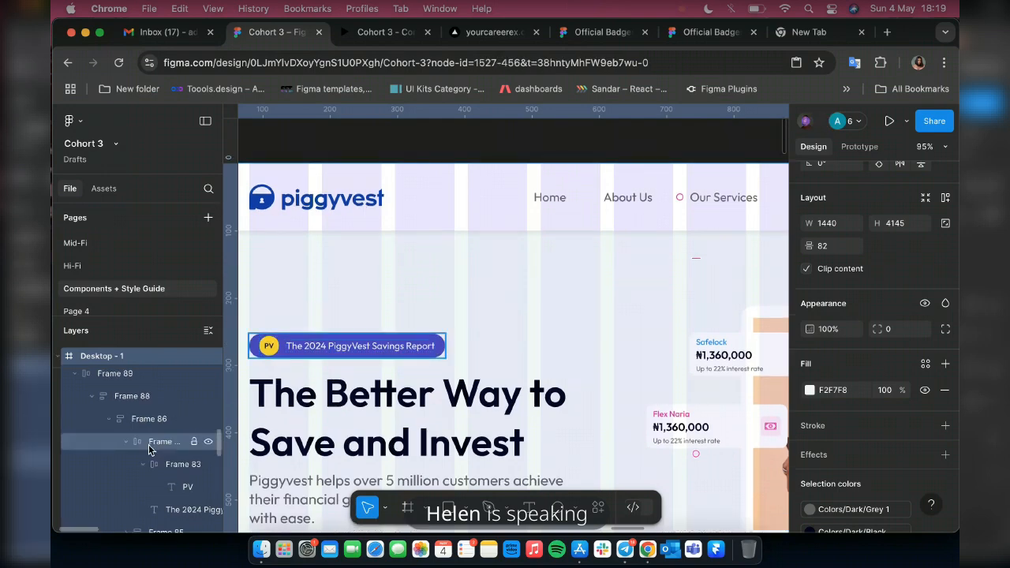
{"action": "scroll", "coordinate": [149, 450], "scroll_direction": "up", "scroll_amount": 5}
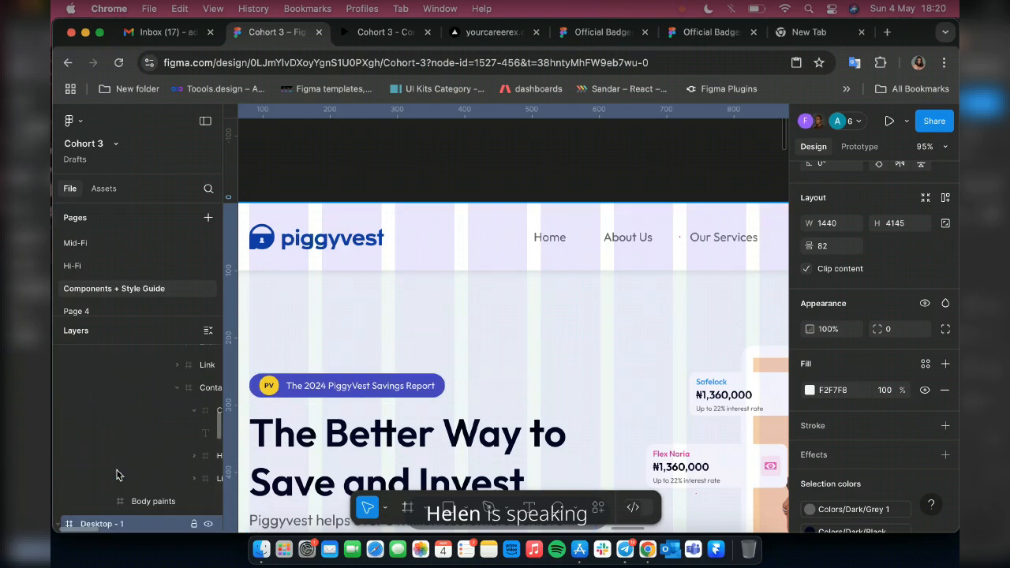
{"action": "scroll", "coordinate": [118, 475], "scroll_direction": "down", "scroll_amount": 3}
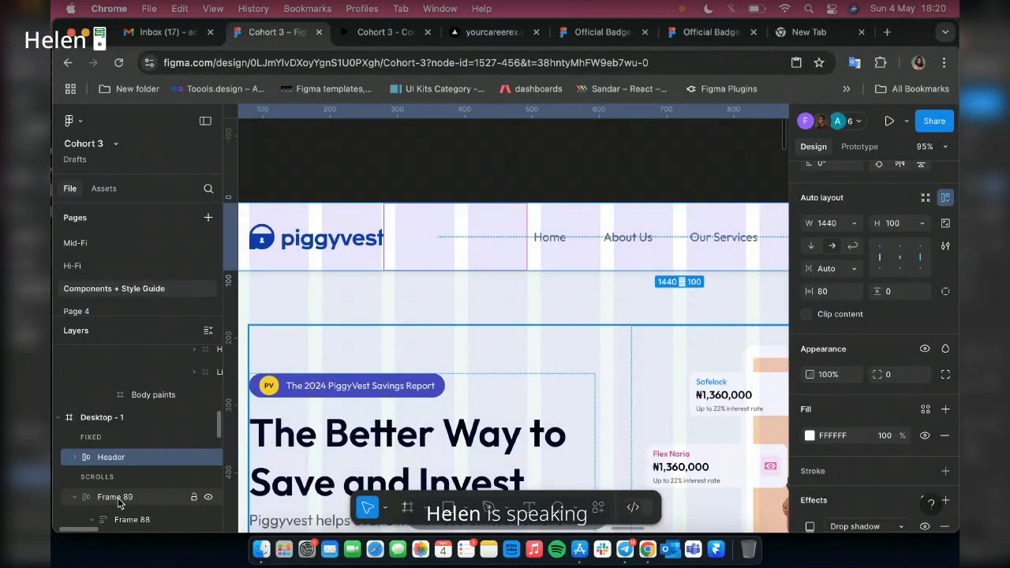
{"action": "left_click", "coordinate": [118, 497]}
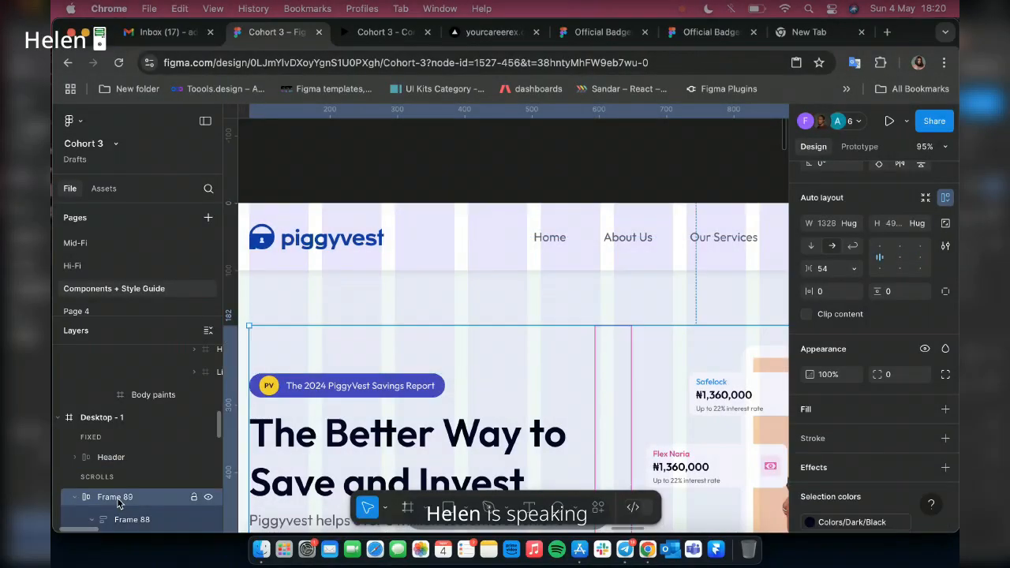
{"action": "double_click", "coordinate": [115, 497]}
{"action": "type", "text": "H"}
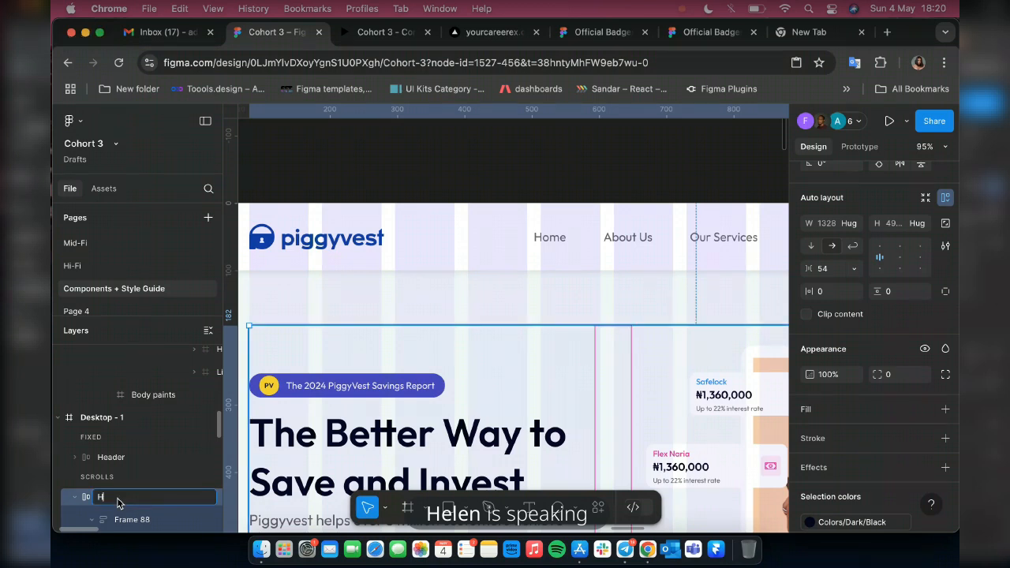
{"action": "type", "text": "ero sec"}
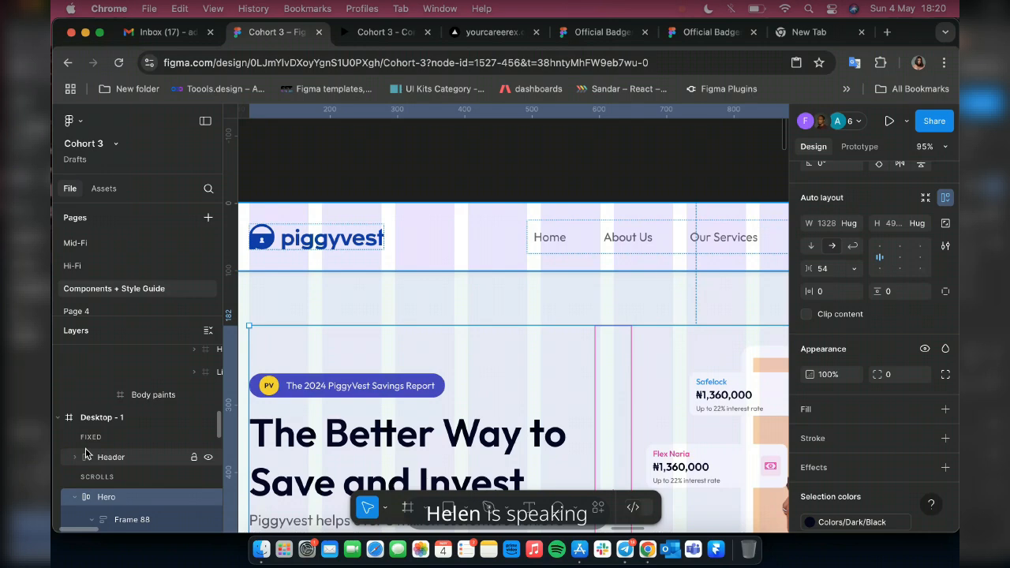
- Restart the prototype preview and examine how the hero section scrolls beneath the fixed header
{"action": "left_click", "coordinate": [386, 32]}
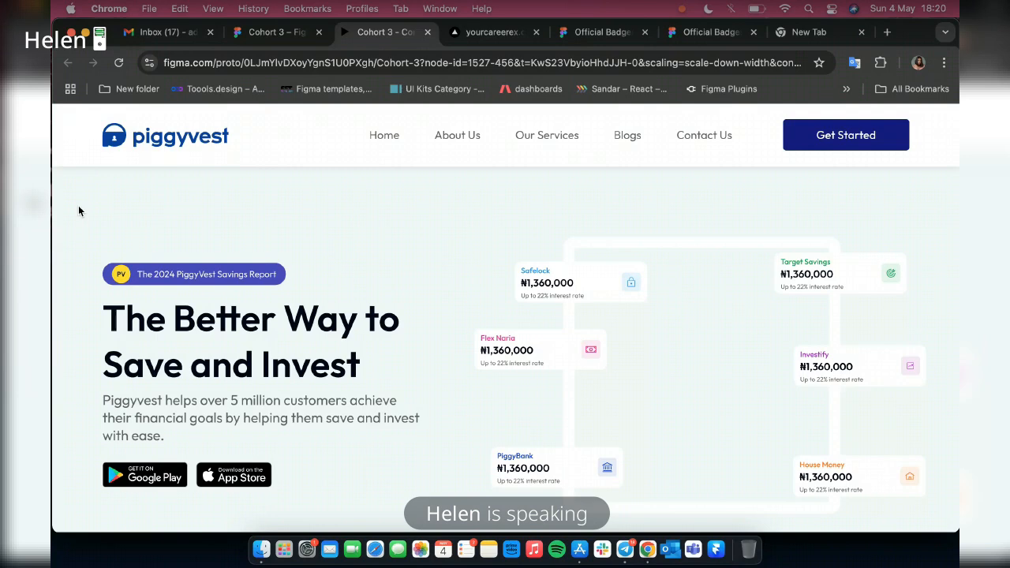
{"action": "left_click", "coordinate": [277, 33]}
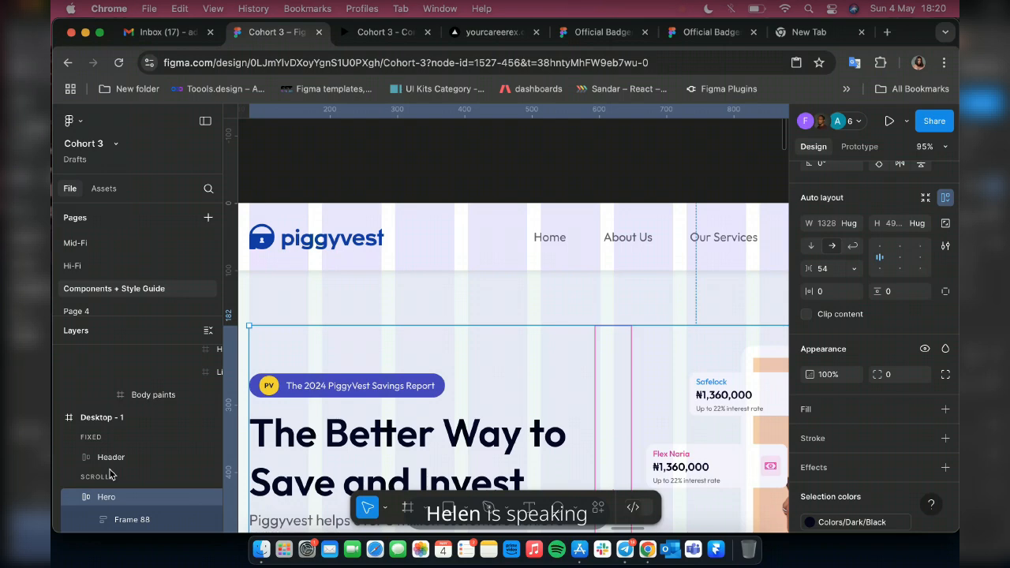
{"action": "left_click", "coordinate": [385, 32]}
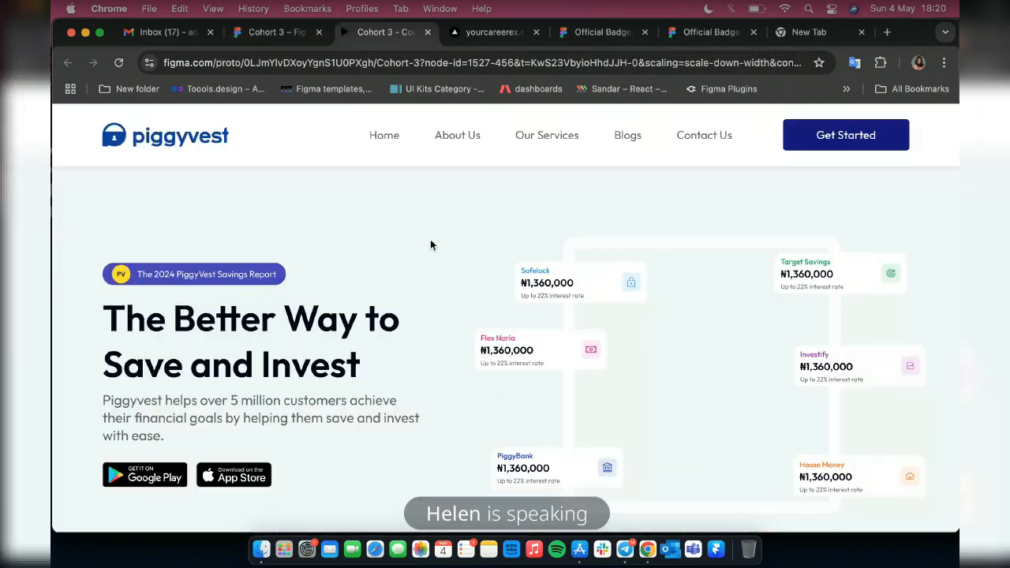
{"action": "key", "text": "r"}
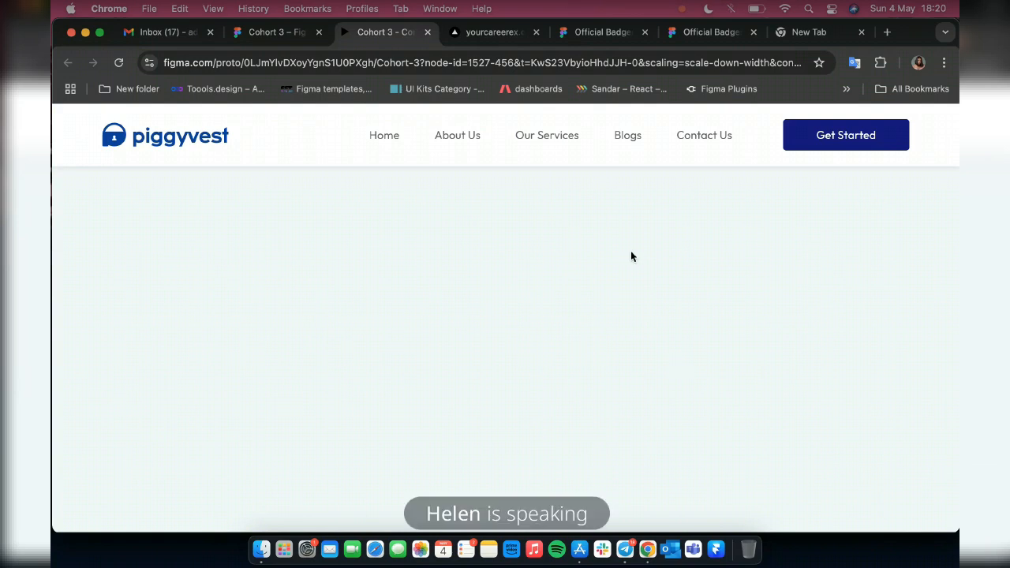
{"action": "left_click", "coordinate": [271, 32]}
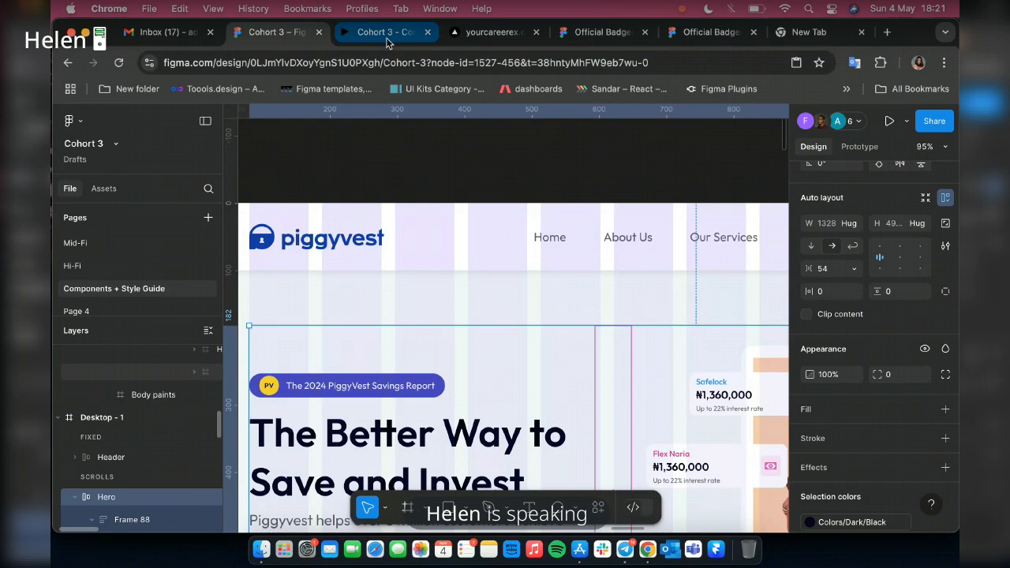
{"action": "left_click", "coordinate": [385, 32]}
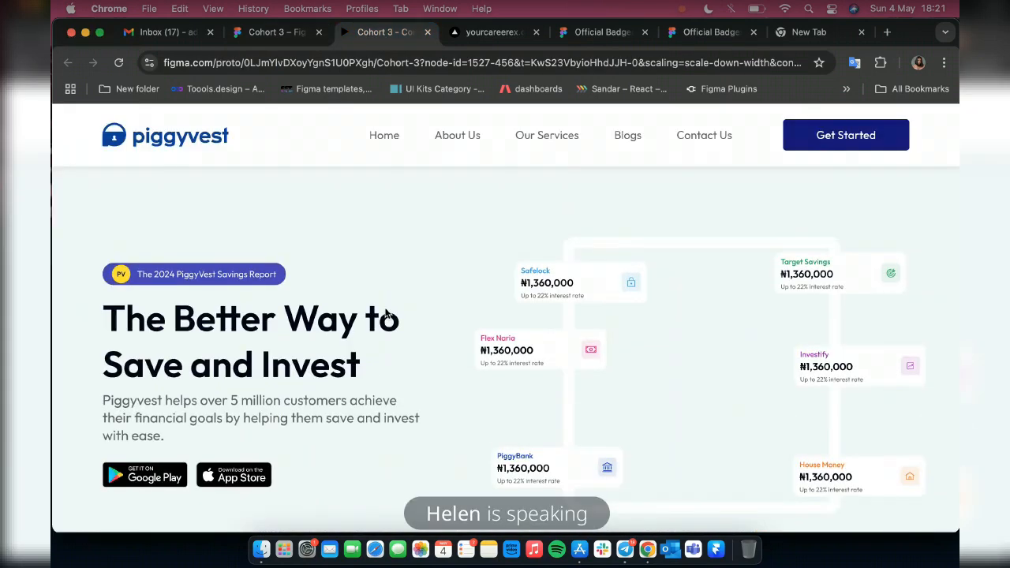
{"action": "scroll", "coordinate": [460, 368], "scroll_direction": "down", "scroll_amount": 1}
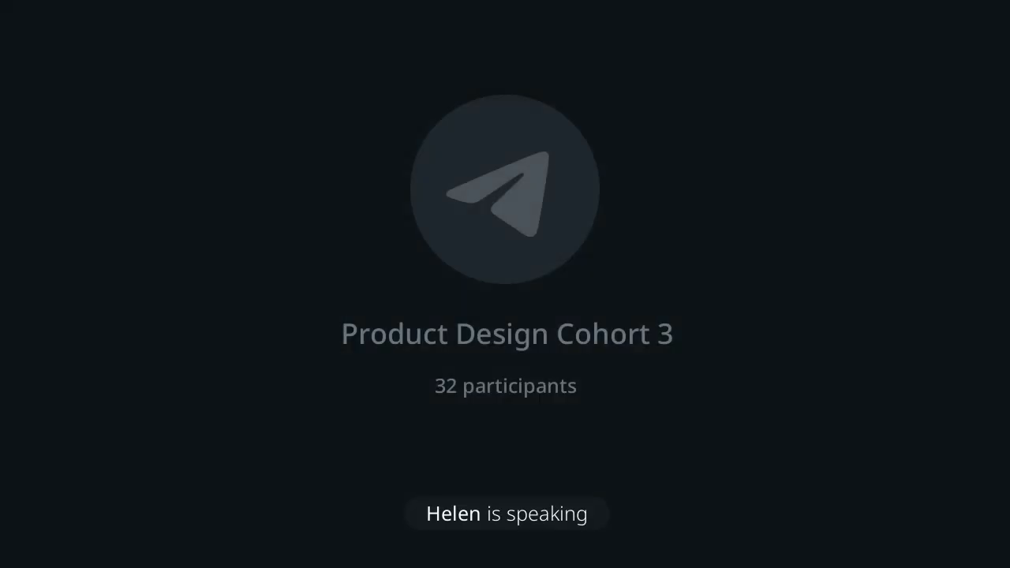
- Examine the "Your security is our priority" section and the overall section order on the reference page
{"action": "scroll", "coordinate": [626, 344], "scroll_direction": "down", "scroll_amount": 5}
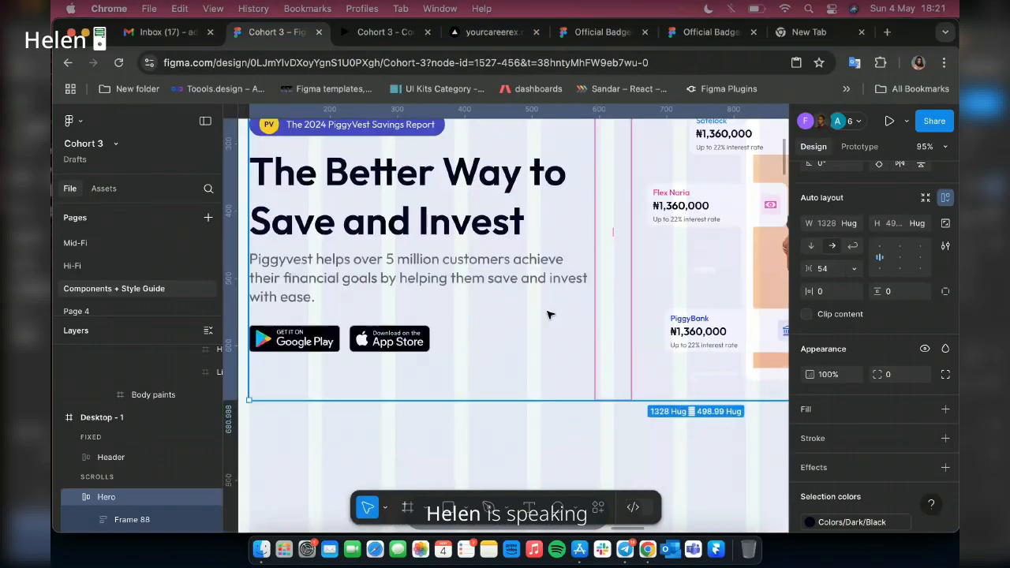
{"action": "scroll", "coordinate": [475, 327], "scroll_direction": "down", "scroll_amount": 10}
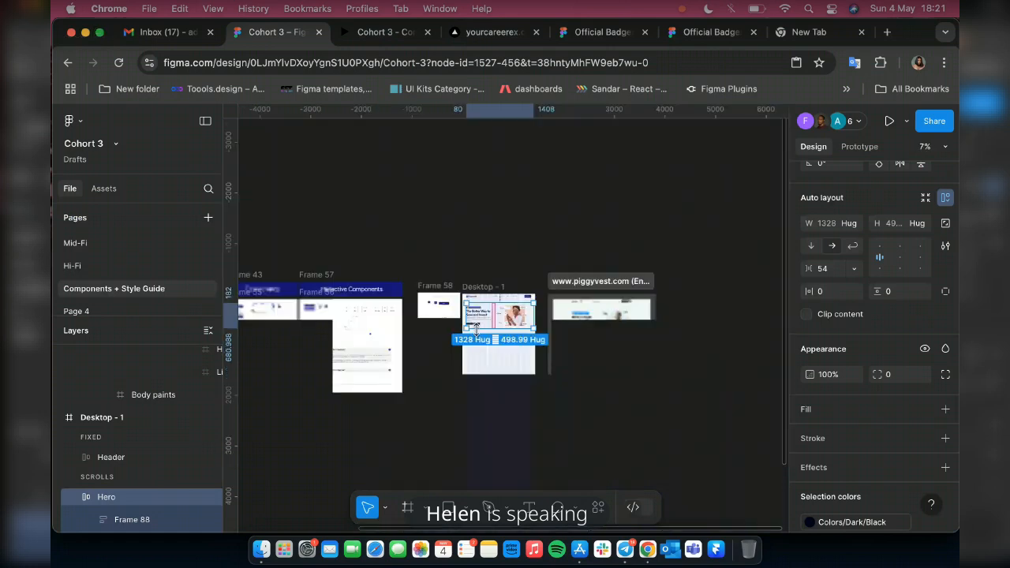
{"action": "scroll", "coordinate": [600, 371], "scroll_direction": "up", "scroll_amount": 3}
{"action": "scroll", "coordinate": [600, 381], "scroll_direction": "up", "scroll_amount": 5}
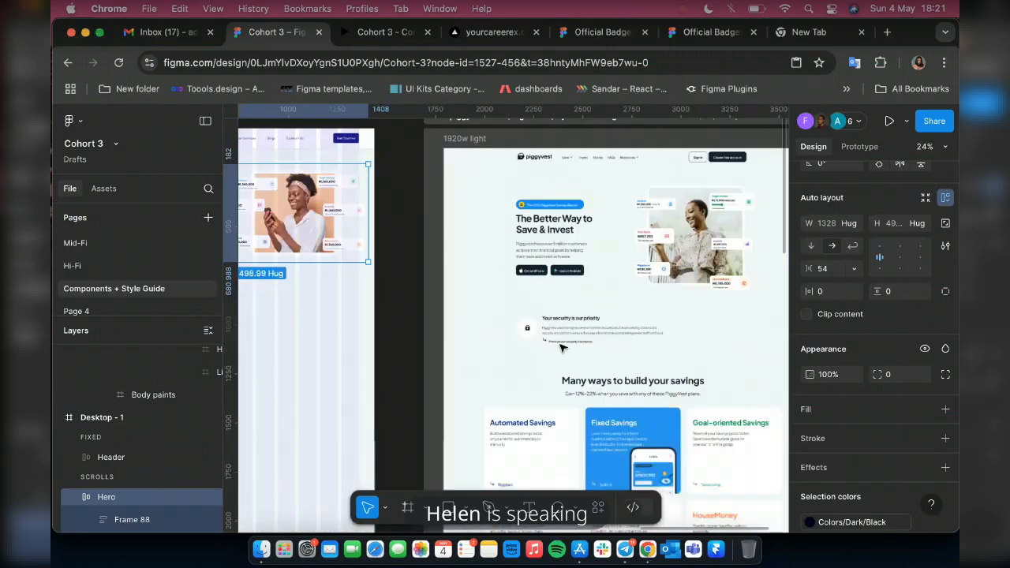
{"action": "scroll", "coordinate": [560, 347], "scroll_direction": "up", "scroll_amount": 4}
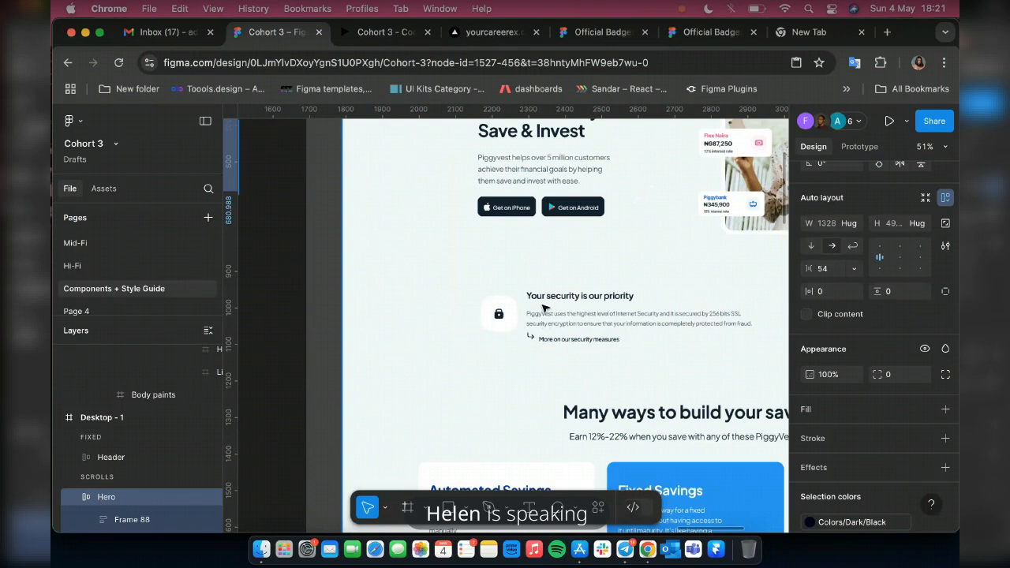
{"action": "scroll", "coordinate": [407, 369], "scroll_direction": "down", "scroll_amount": 10}
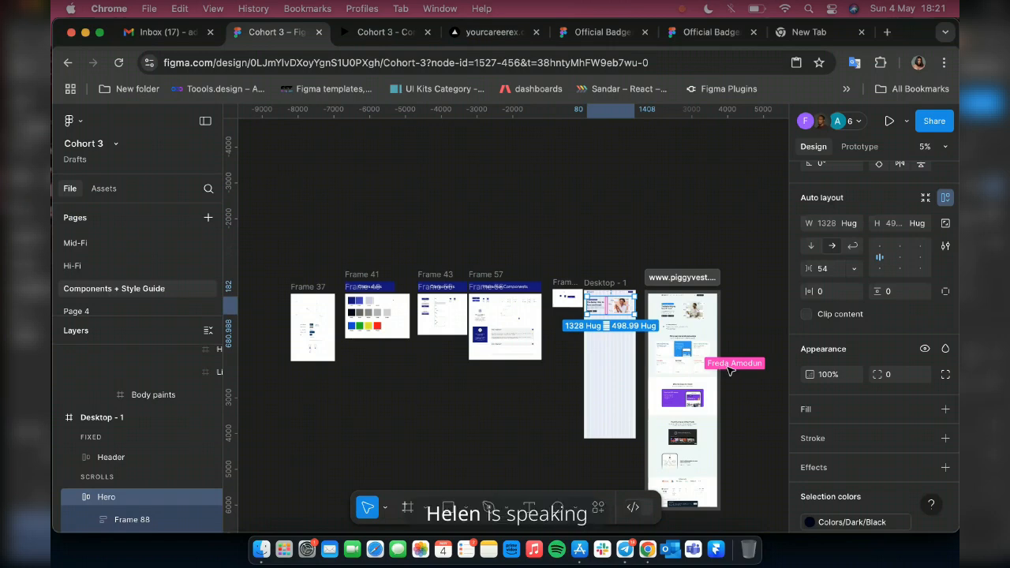
- Hide the editor interface and examine the "Many ways to build your savings" cards on the reference page
{"action": "scroll", "coordinate": [732, 371], "scroll_direction": "up", "scroll_amount": 10}
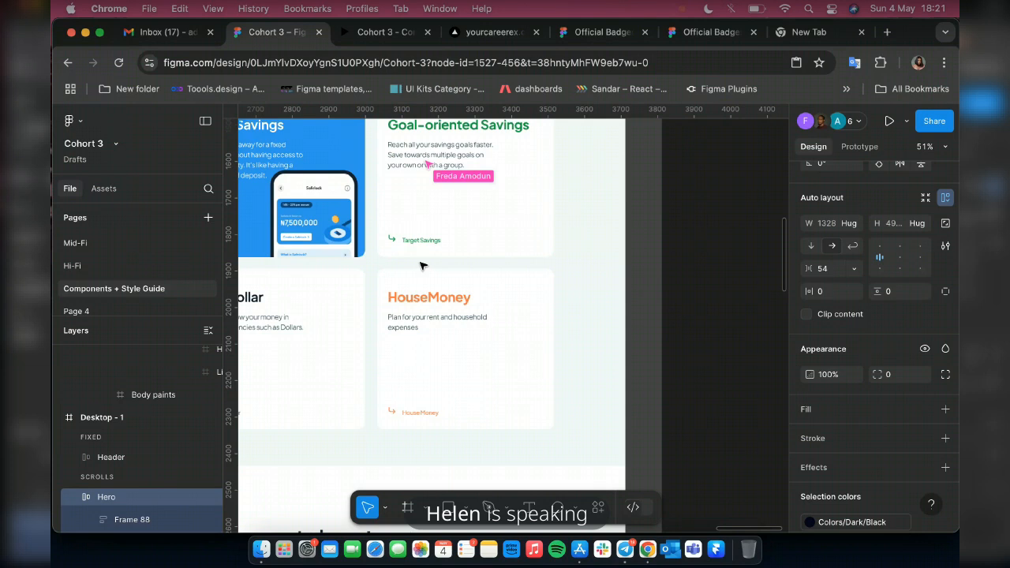
{"action": "key", "text": "super+backslash"}
{"action": "scroll", "coordinate": [424, 266], "scroll_direction": "up", "scroll_amount": 2}
{"action": "scroll", "coordinate": [424, 266], "scroll_direction": "left", "scroll_amount": 2}
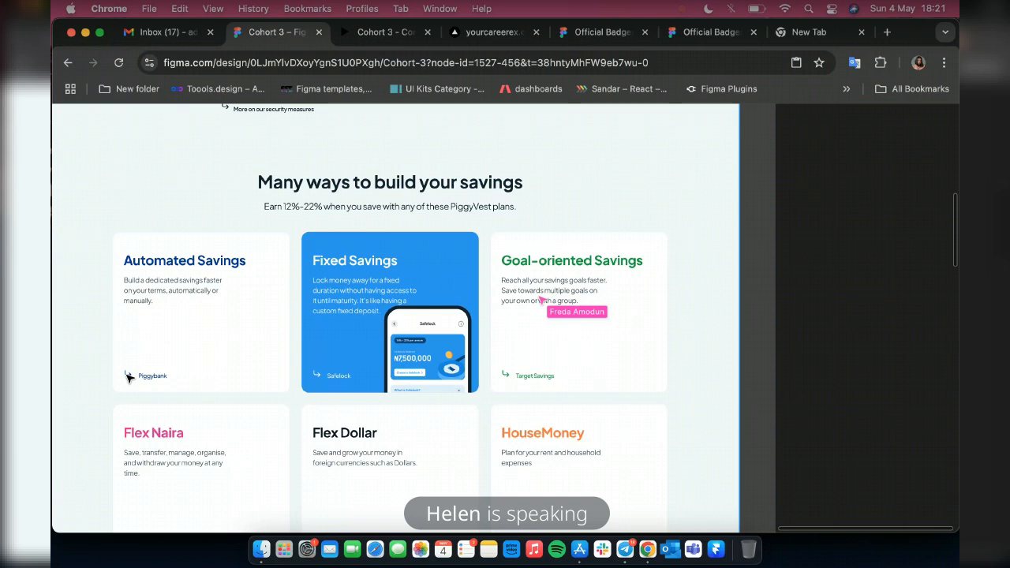
{"action": "scroll", "coordinate": [248, 290], "scroll_direction": "left", "scroll_amount": 2}
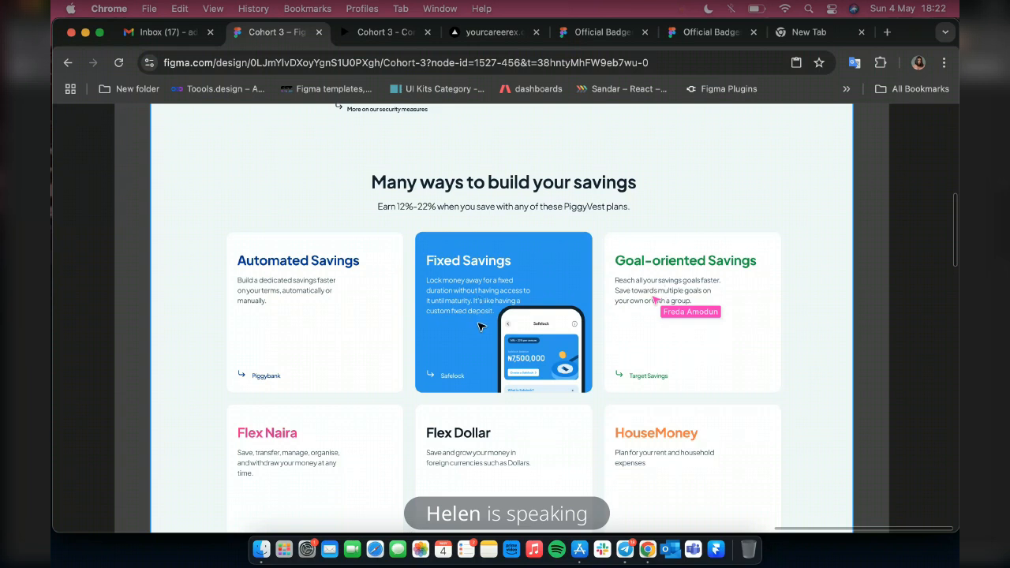
{"action": "scroll", "coordinate": [481, 325], "scroll_direction": "down", "scroll_amount": 5, "text": "ctrl"}
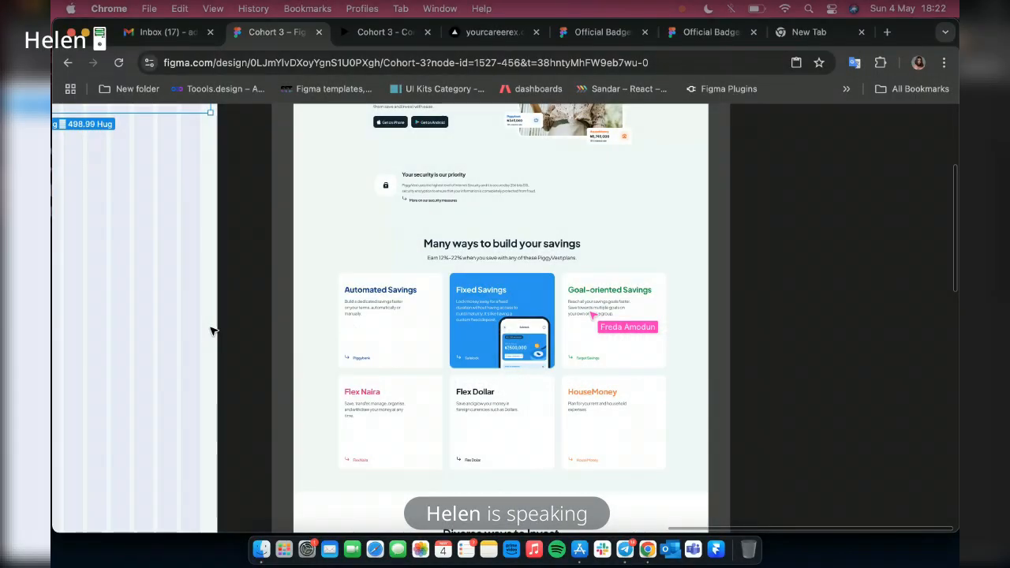
- Review the card and accordion components in the Interactive Components frame
{"action": "scroll", "coordinate": [213, 332], "scroll_direction": "left", "scroll_amount": 4}
{"action": "scroll", "coordinate": [374, 385], "scroll_direction": "down", "scroll_amount": 5}
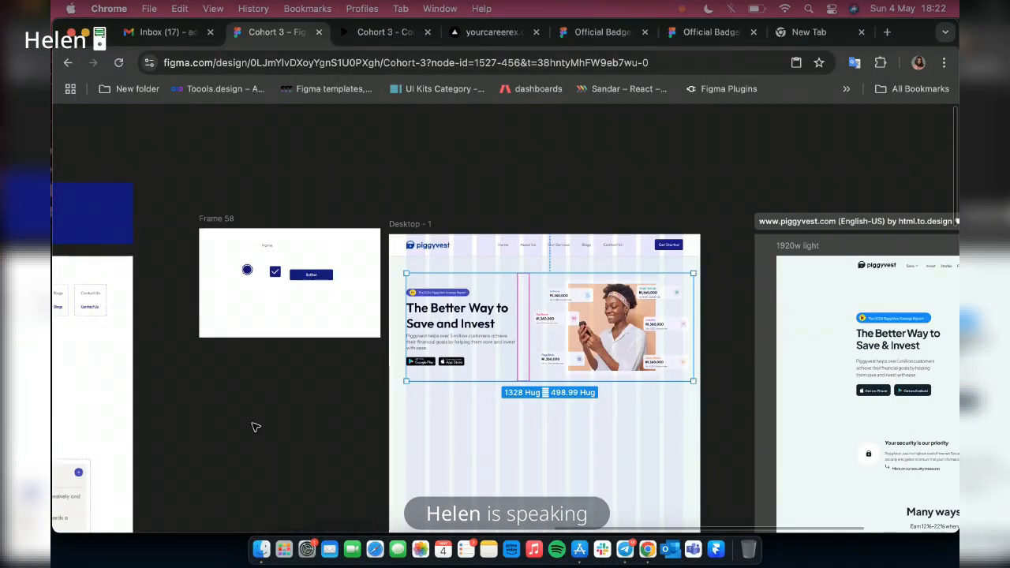
{"action": "scroll", "coordinate": [258, 418], "scroll_direction": "left", "scroll_amount": 5}
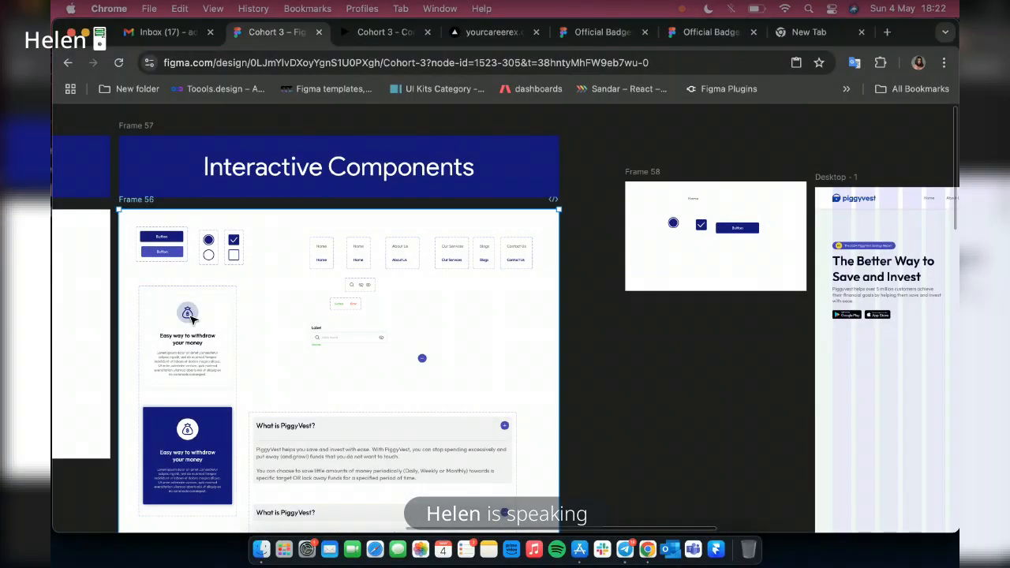
{"action": "scroll", "coordinate": [251, 336], "scroll_direction": "down", "scroll_amount": 5}
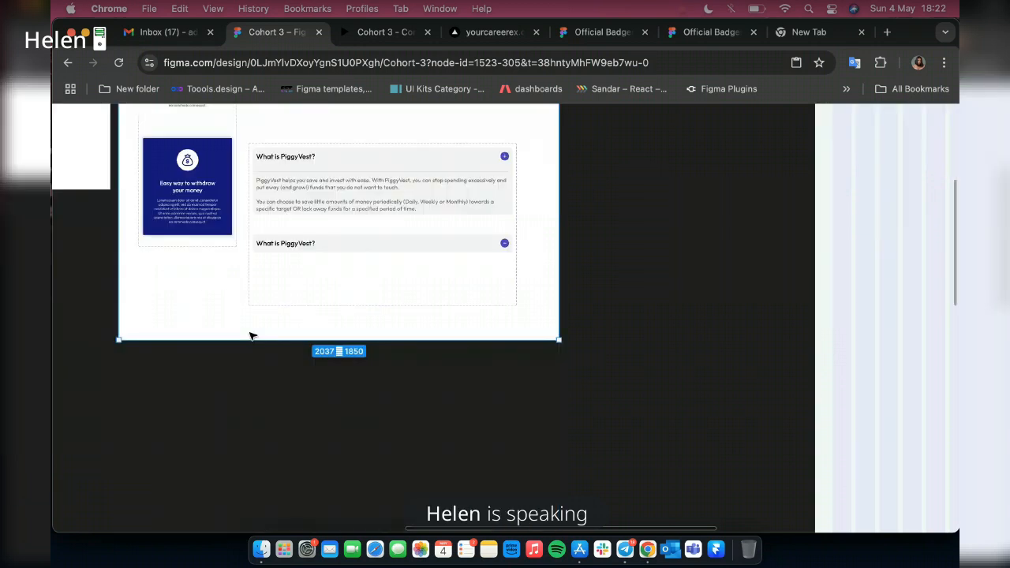
{"action": "scroll", "coordinate": [251, 336], "scroll_direction": "down", "scroll_amount": 10}
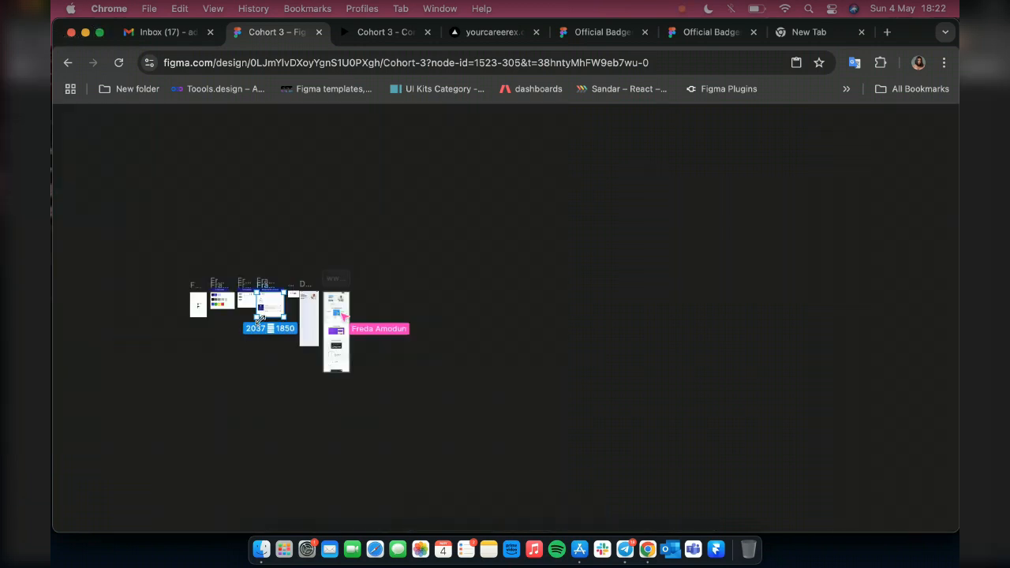
- Extend the Interactive Components frame downward and duplicate the card component set into the empty space below the accordion
{"action": "left_click_drag", "start_coordinate": [260, 318], "coordinate": [264, 378]}
{"action": "scroll", "coordinate": [247, 341], "scroll_direction": "up", "scroll_amount": 5}
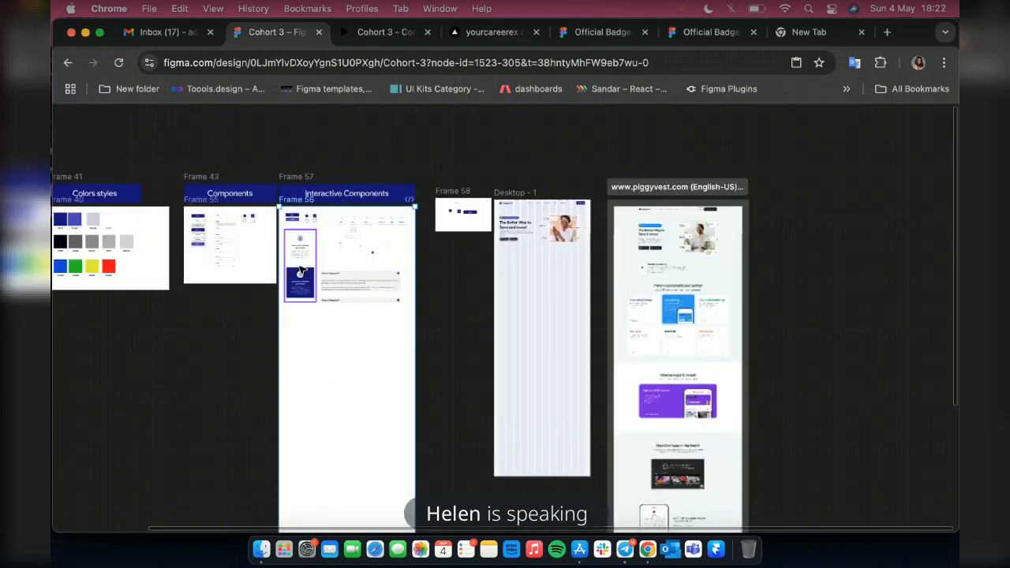
{"action": "scroll", "coordinate": [300, 271], "scroll_direction": "up", "scroll_amount": 5}
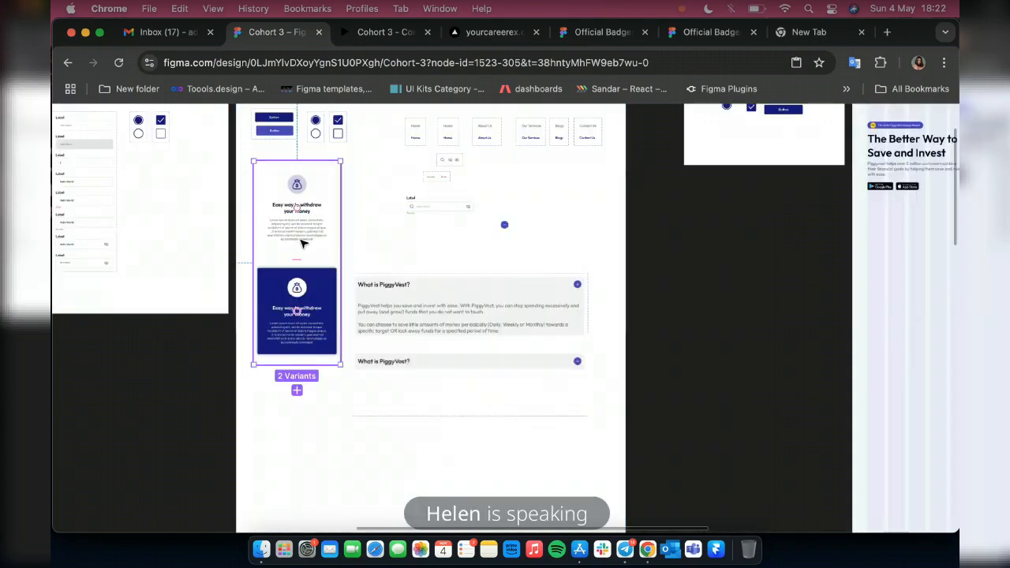
{"action": "left_click_drag", "start_coordinate": [304, 248], "coordinate": [303, 522]}
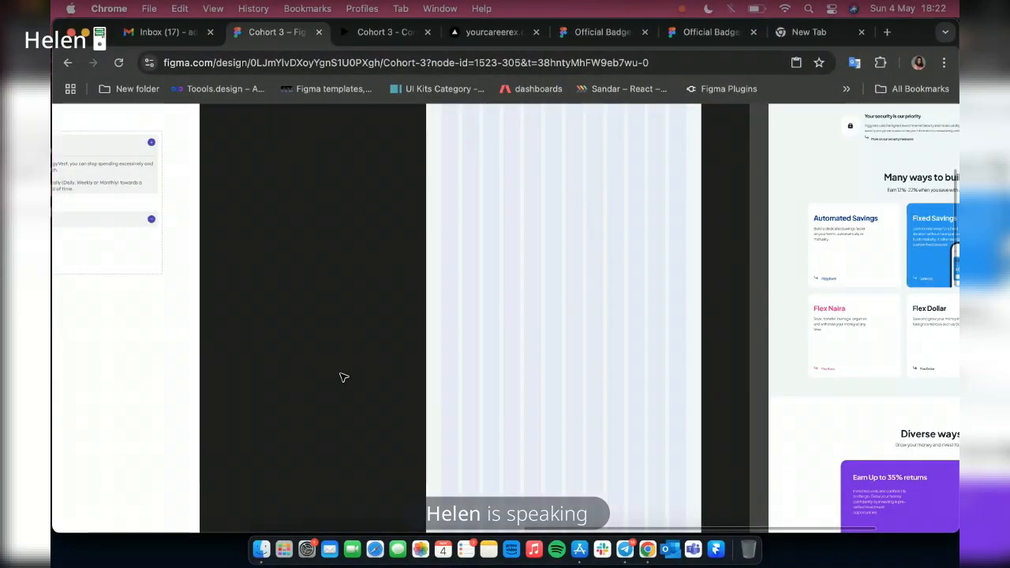
{"action": "scroll", "coordinate": [344, 378], "scroll_direction": "right", "scroll_amount": 4}
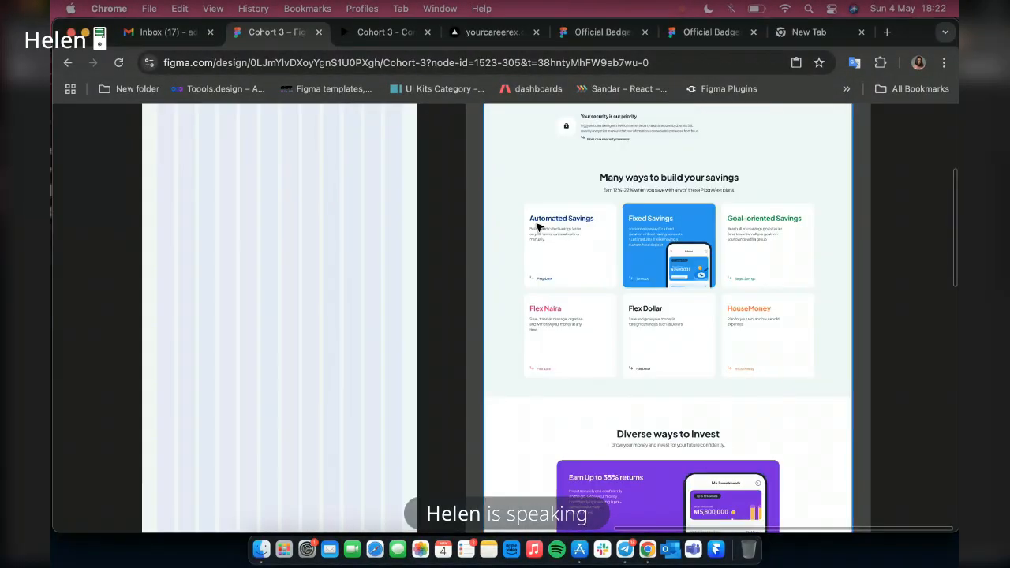
{"action": "scroll", "coordinate": [447, 307], "scroll_direction": "left", "scroll_amount": 4}
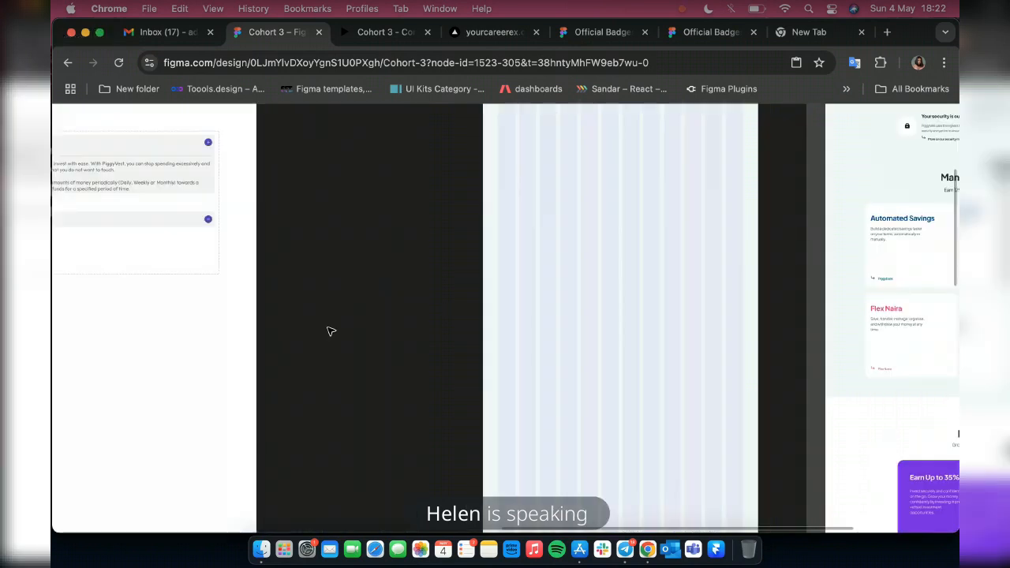
- Place a copy of the light "Easy way to withdraw your money" card beside the duplicated set, and delete that duplicated set
{"action": "scroll", "coordinate": [331, 332], "scroll_direction": "left", "scroll_amount": 4}
{"action": "scroll", "coordinate": [189, 374], "scroll_direction": "up", "scroll_amount": 5}
{"action": "double_click", "coordinate": [190, 374]}
{"action": "scroll", "coordinate": [189, 374], "scroll_direction": "down", "scroll_amount": 2}
{"action": "left_click_drag", "start_coordinate": [192, 352], "coordinate": [409, 357]}
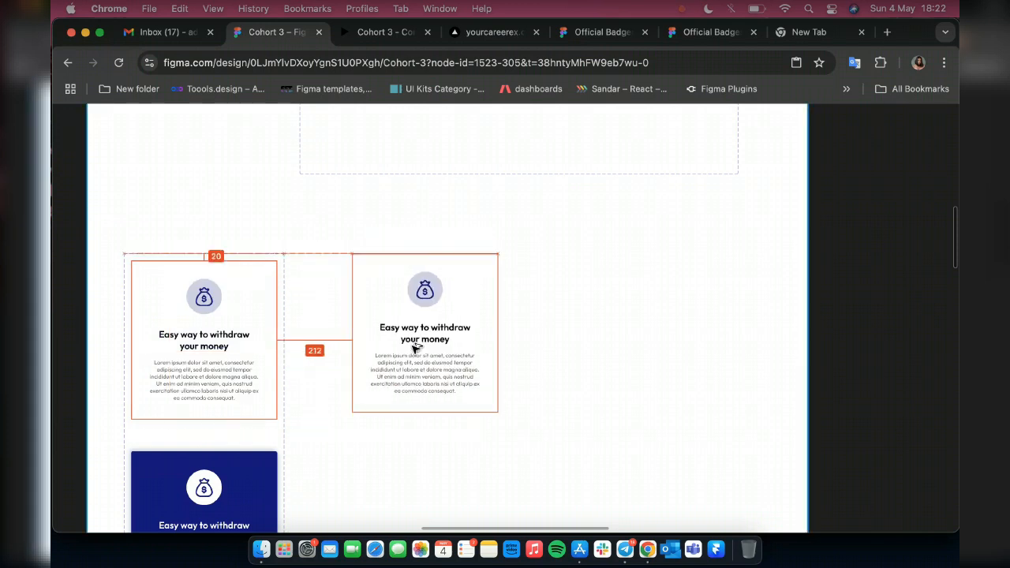
{"action": "left_click", "coordinate": [224, 265]}
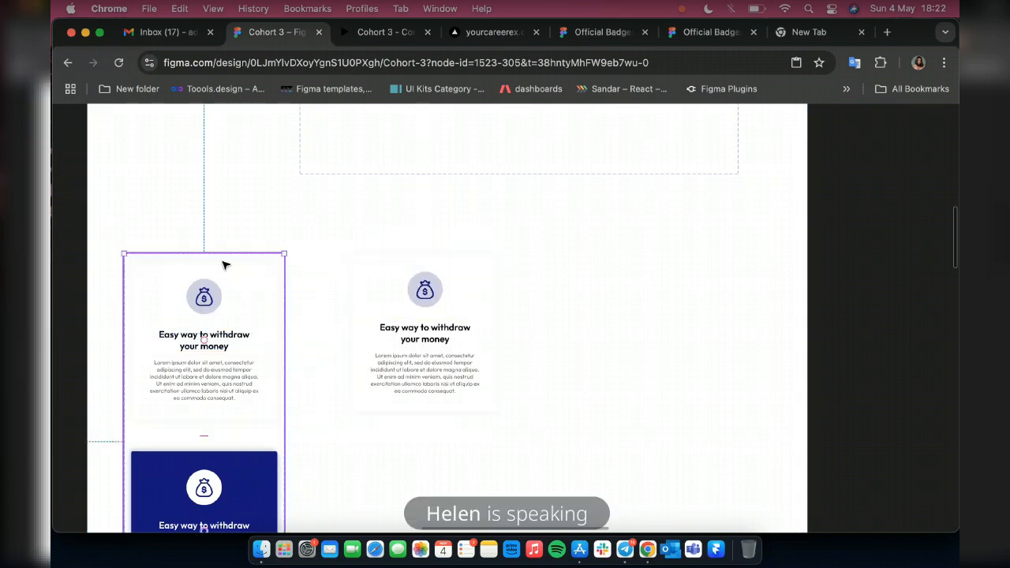
{"action": "key", "text": "Delete"}
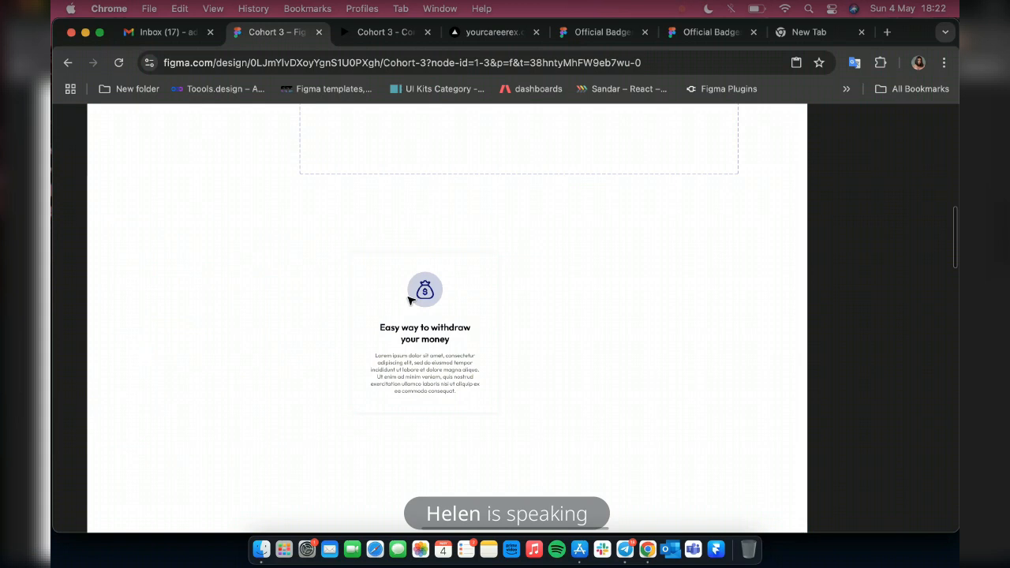
- Show the editor interface again and detach the copied card instance from its component
{"action": "left_click", "coordinate": [425, 290]}
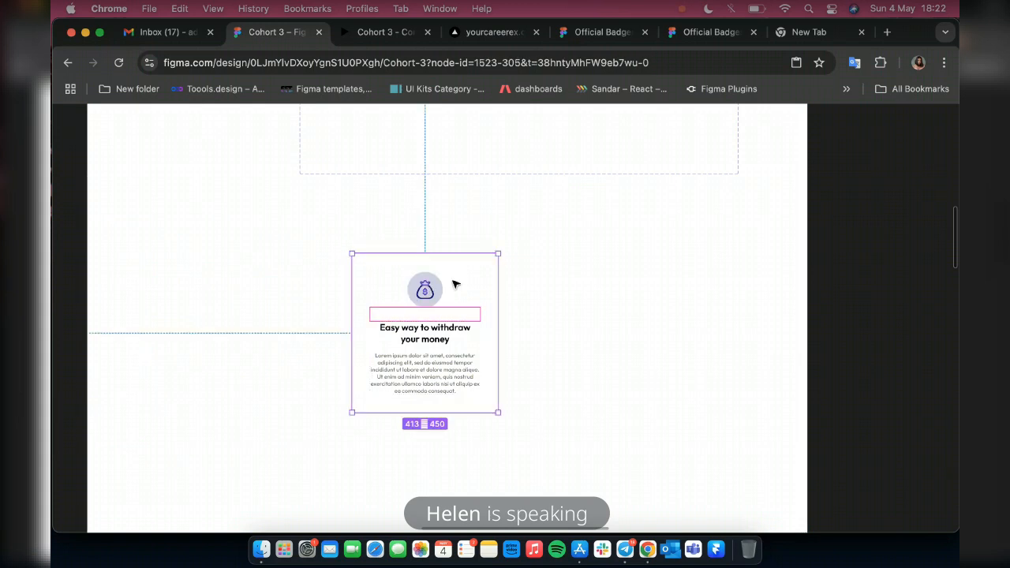
{"action": "key", "text": "super+backslash"}
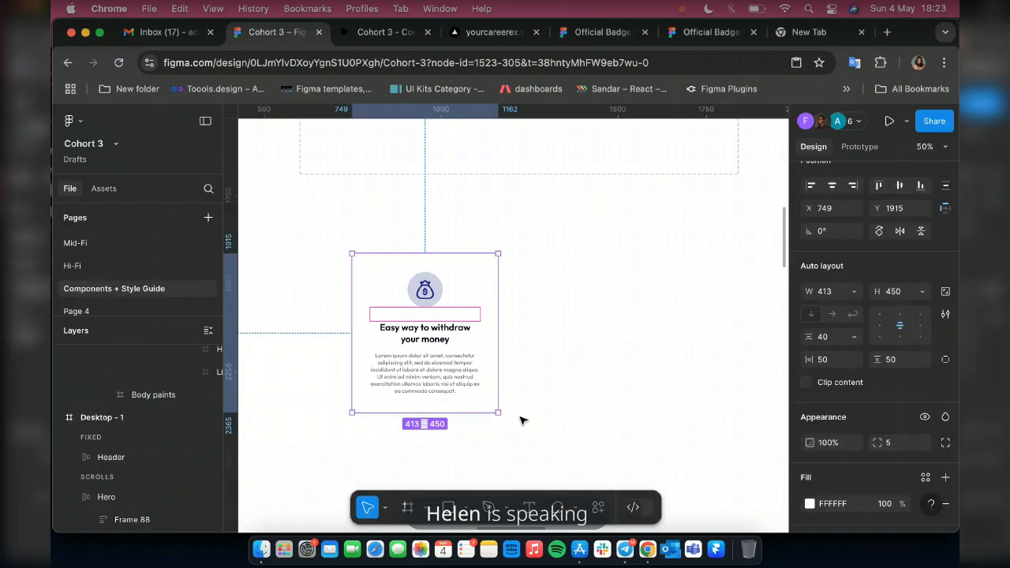
{"action": "right_click", "coordinate": [487, 338]}
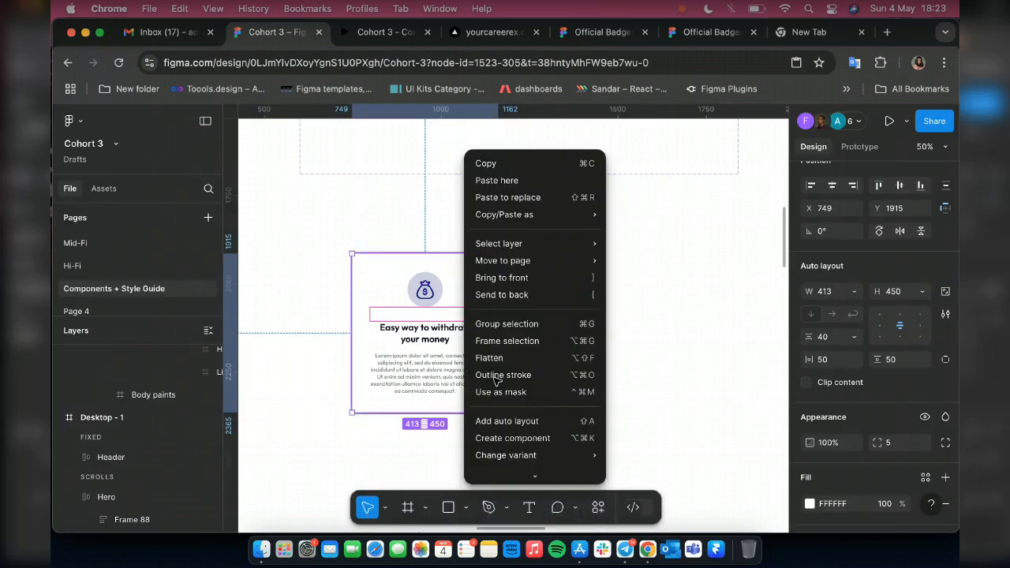
{"action": "scroll", "coordinate": [544, 435], "scroll_direction": "down", "scroll_amount": 1}
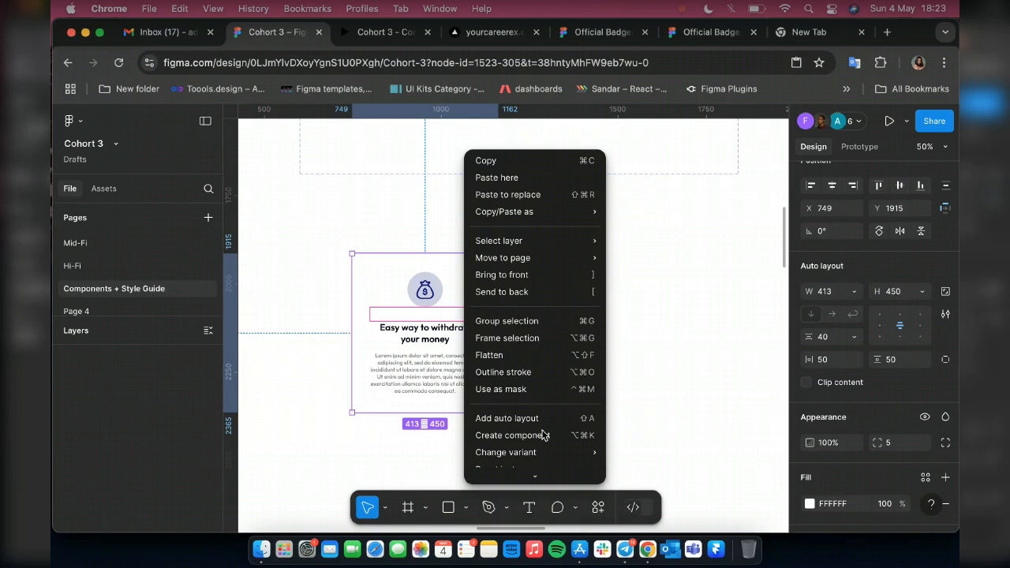
{"action": "scroll", "coordinate": [500, 427], "scroll_direction": "down", "scroll_amount": 5}
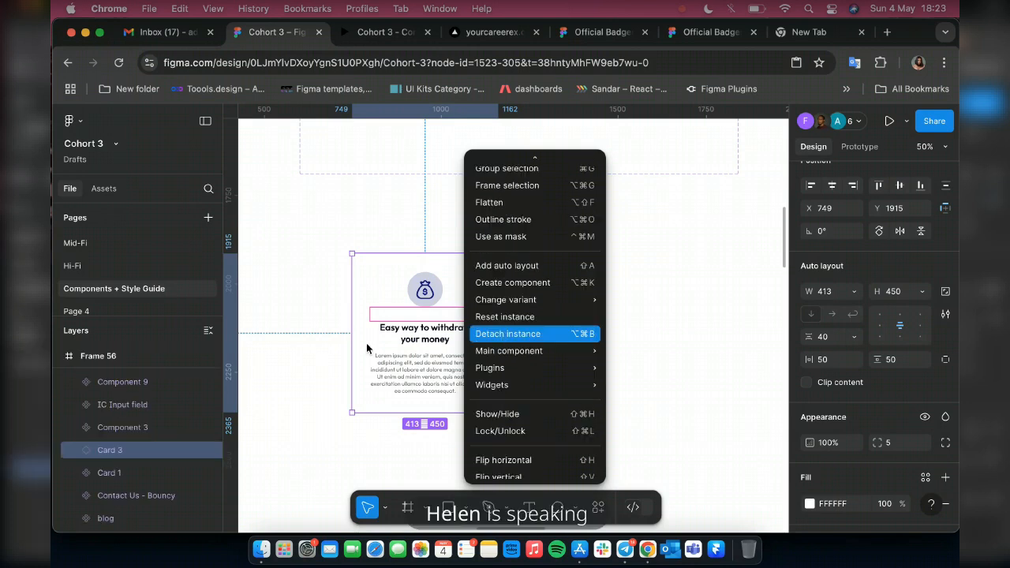
{"action": "key", "text": "alt+super+b"}
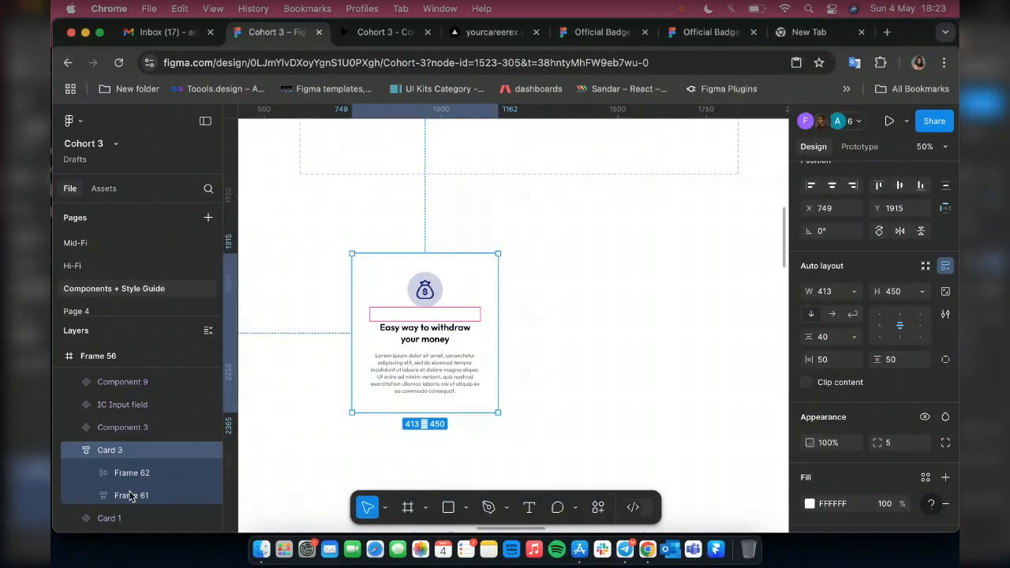
- Move the card's text group, Frame 61, above the money bag icon group, Frame 62
{"action": "left_click", "coordinate": [131, 495]}
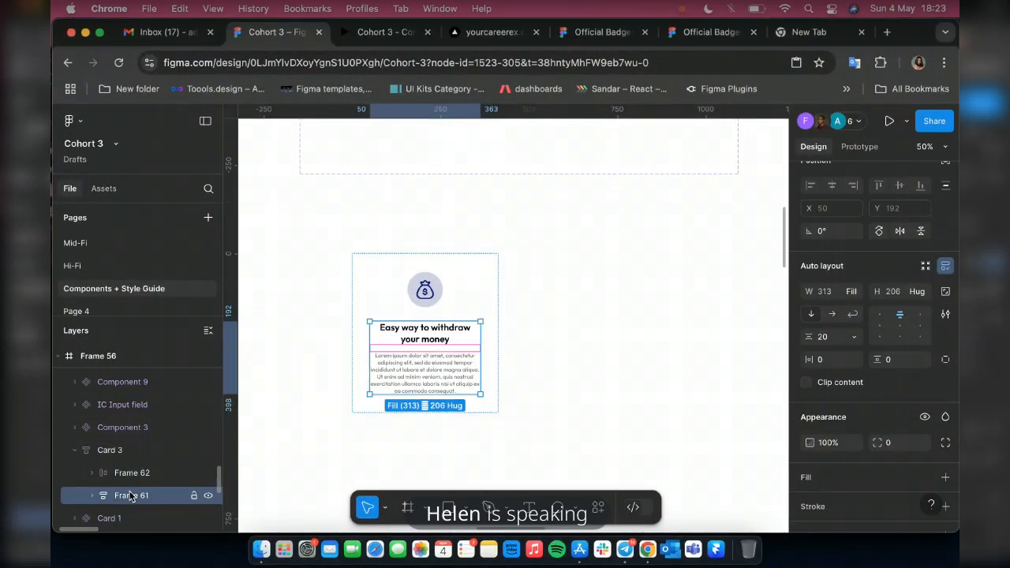
{"action": "left_click_drag", "start_coordinate": [131, 495], "coordinate": [133, 463]}
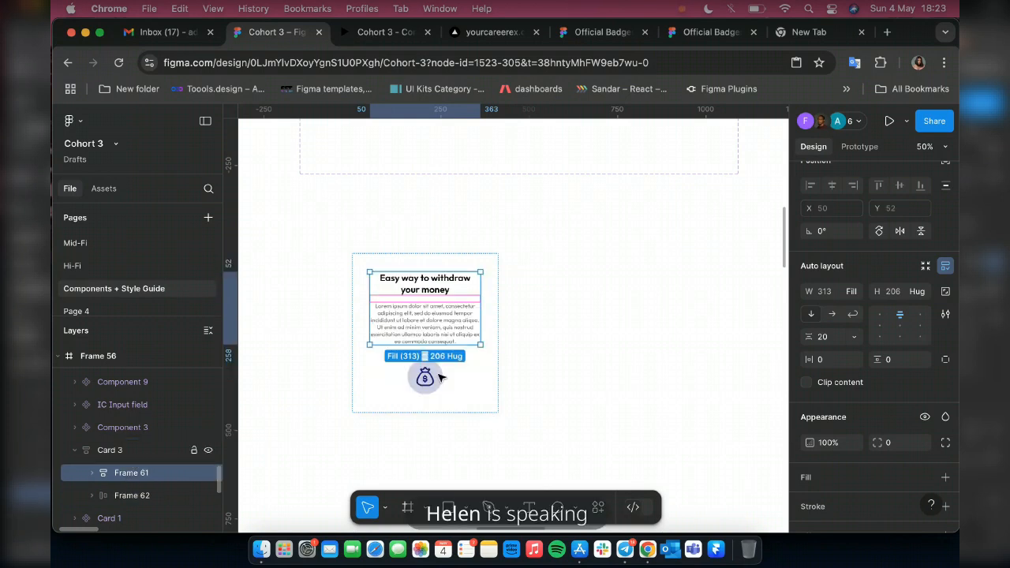
- Move the detached card into the empty area of the Desktop - 1 frame, at about X 884, Y 1713
{"action": "scroll", "coordinate": [442, 376], "scroll_direction": "right", "scroll_amount": 20}
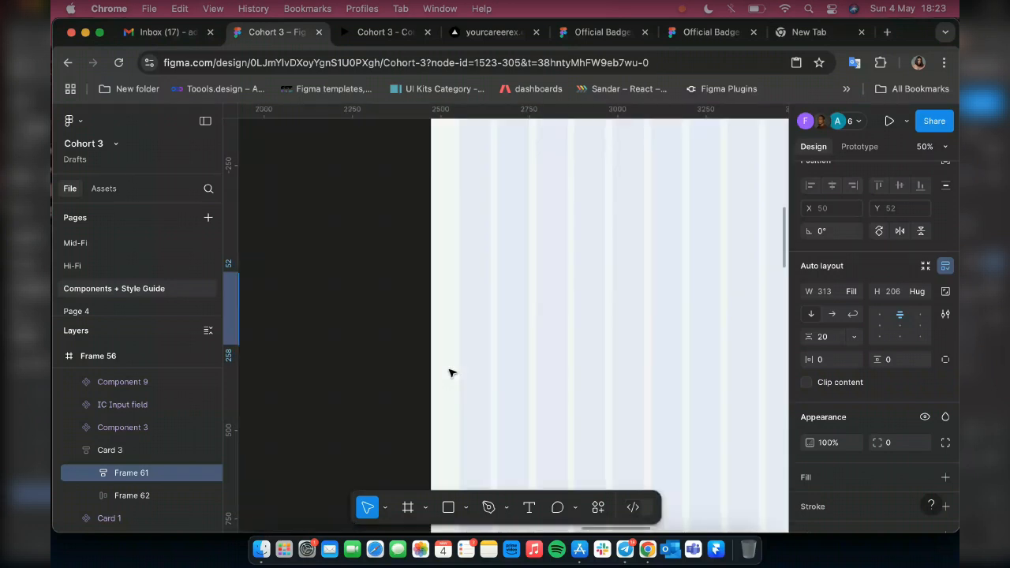
{"action": "scroll", "coordinate": [450, 372], "scroll_direction": "right", "scroll_amount": 6}
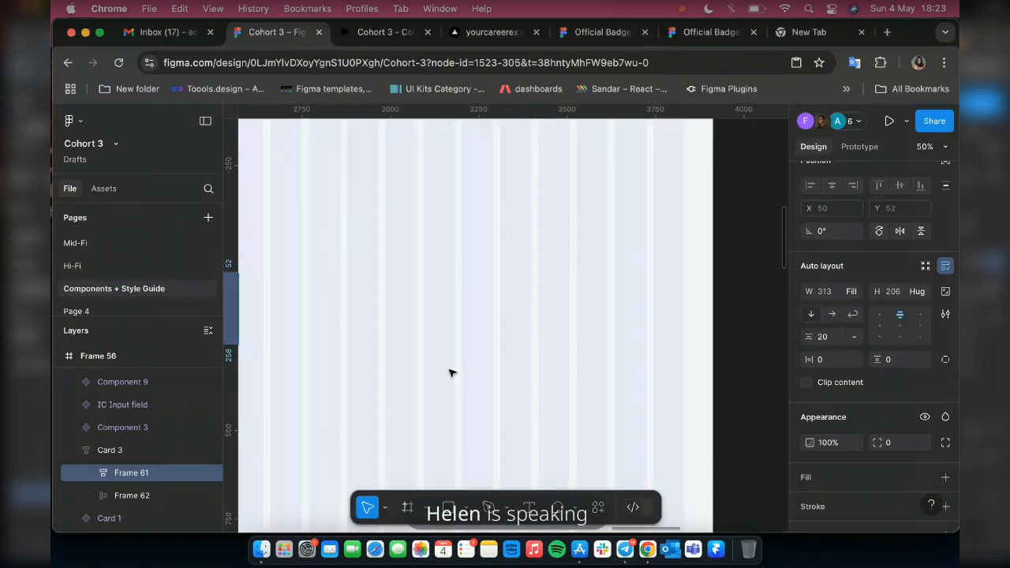
{"action": "key", "text": "shift+2"}
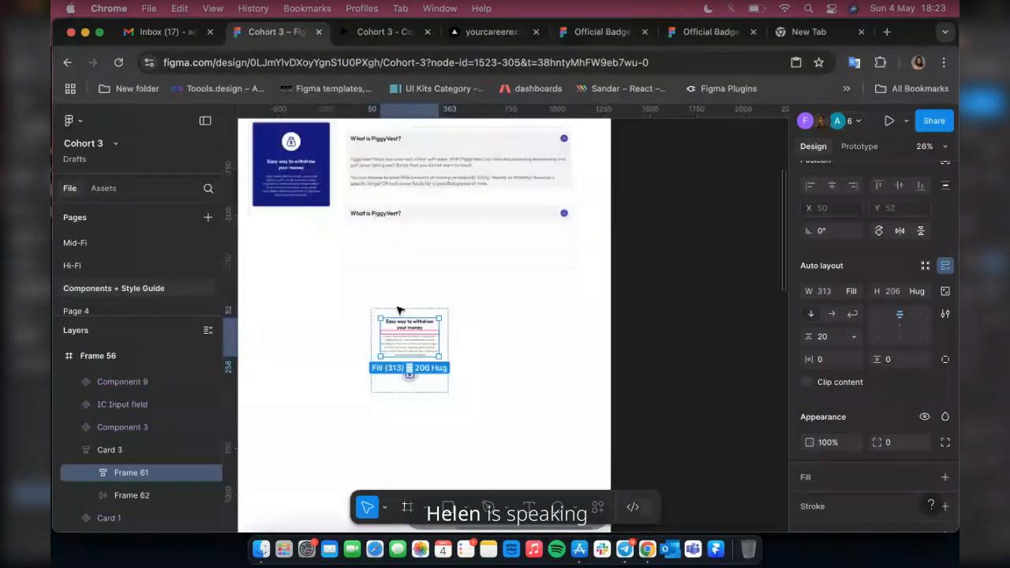
{"action": "scroll", "coordinate": [438, 364], "scroll_direction": "right", "scroll_amount": 10}
{"action": "scroll", "coordinate": [439, 364], "scroll_direction": "left", "scroll_amount": 10}
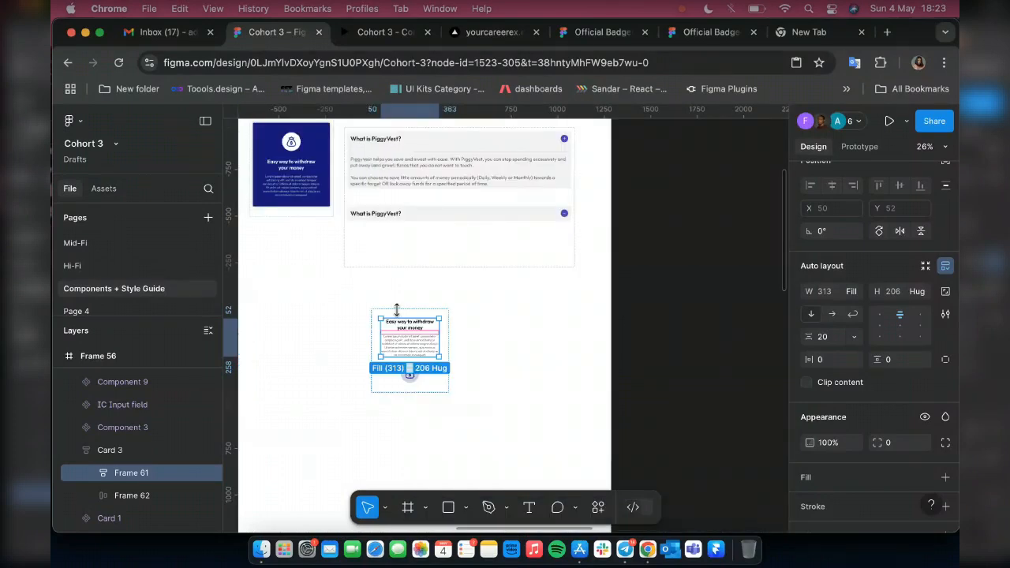
{"action": "left_click", "coordinate": [397, 310]}
{"action": "scroll", "coordinate": [396, 338], "scroll_direction": "right", "scroll_amount": 10}
{"action": "scroll", "coordinate": [396, 338], "scroll_direction": "down", "scroll_amount": 5}
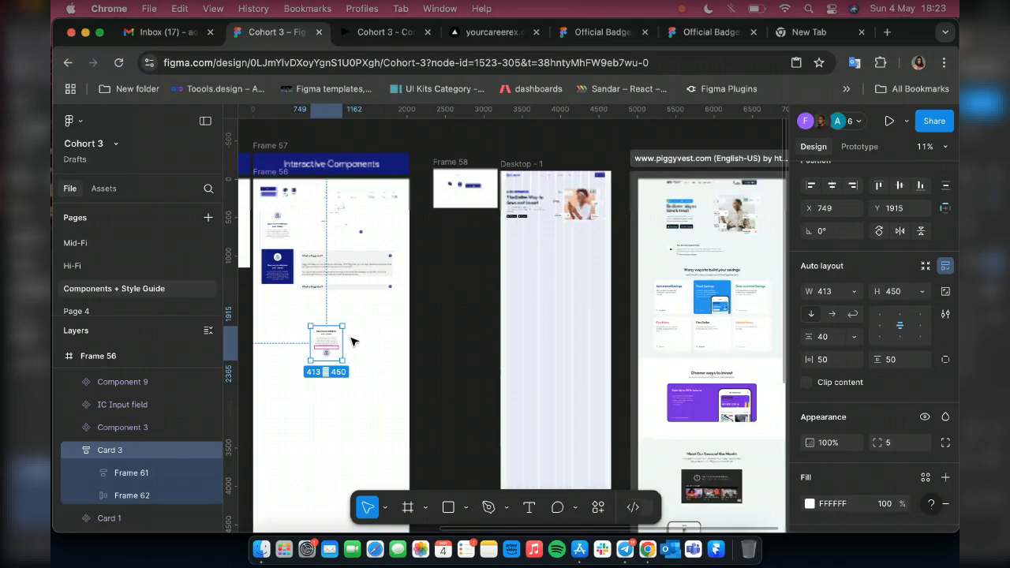
{"action": "scroll", "coordinate": [351, 341], "scroll_direction": "right", "scroll_amount": 10}
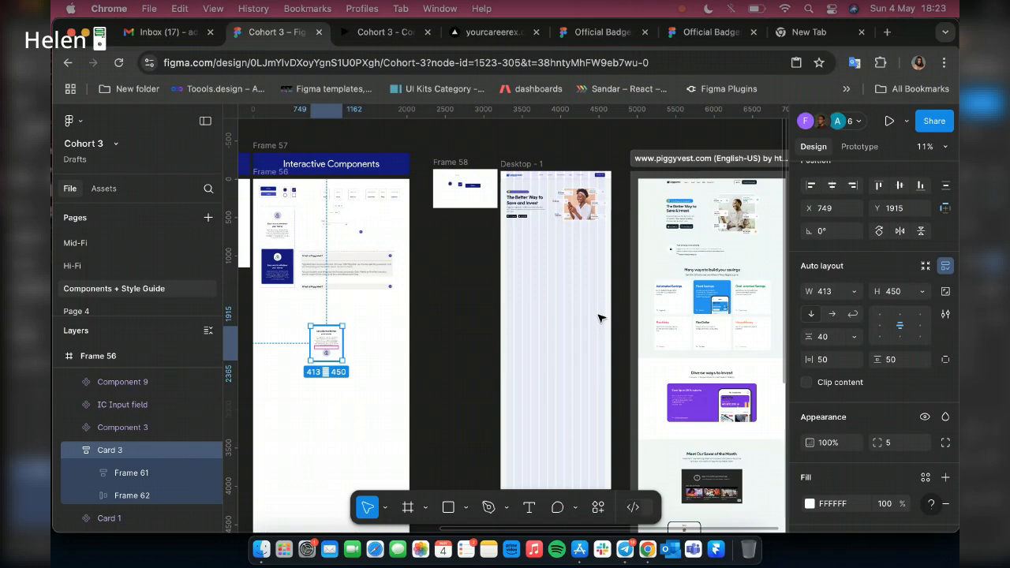
{"action": "left_click_drag", "start_coordinate": [326, 345], "coordinate": [598, 318]}
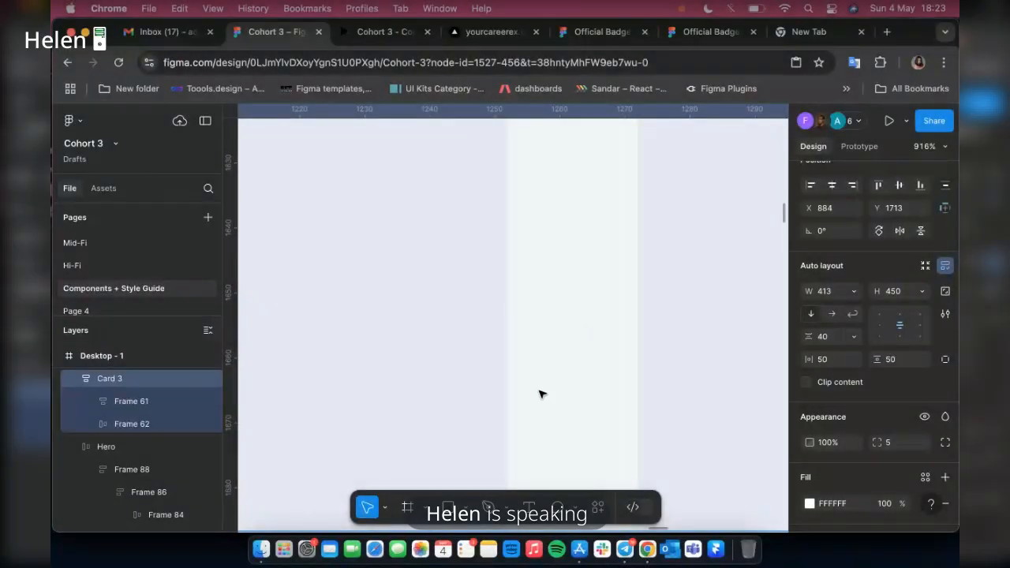
- Left-align the heading and body text of the card in the Desktop - 1 frame
{"action": "key", "text": "shift+1"}
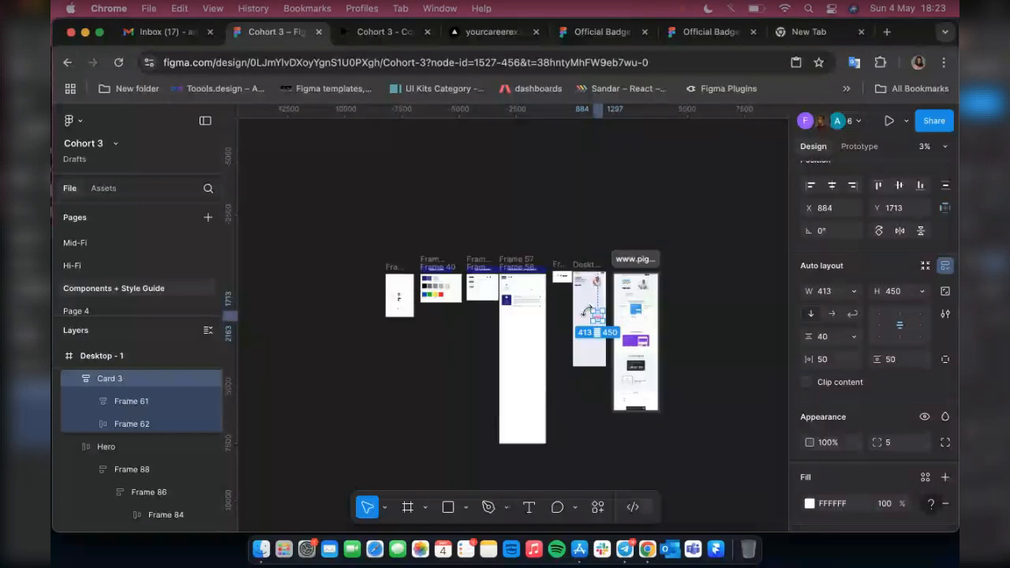
{"action": "scroll", "coordinate": [593, 332], "scroll_direction": "up", "scroll_amount": 5}
{"action": "scroll", "coordinate": [622, 323], "scroll_direction": "up", "scroll_amount": 5}
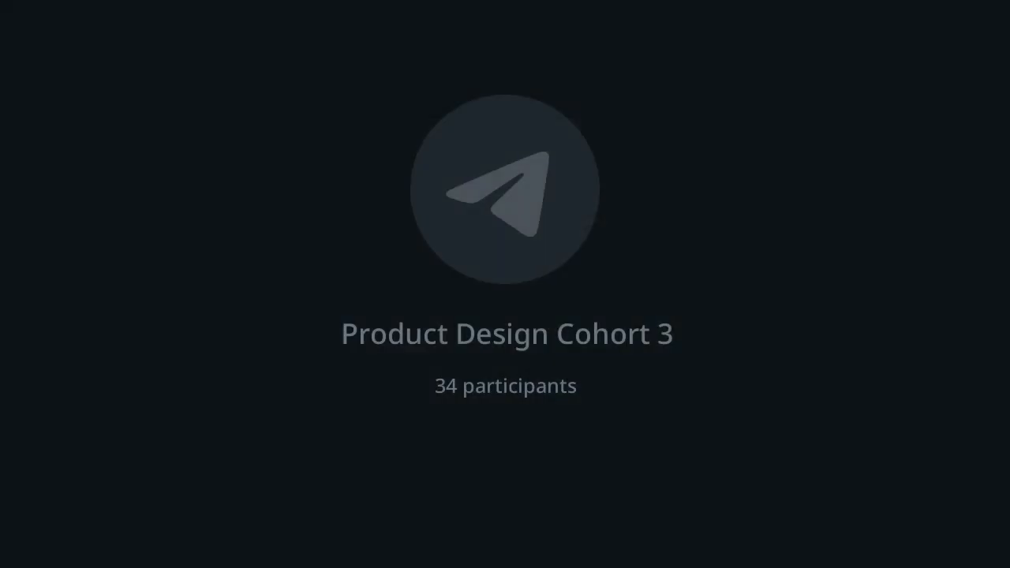
{"action": "scroll", "coordinate": [635, 327], "scroll_direction": "up", "scroll_amount": 5}
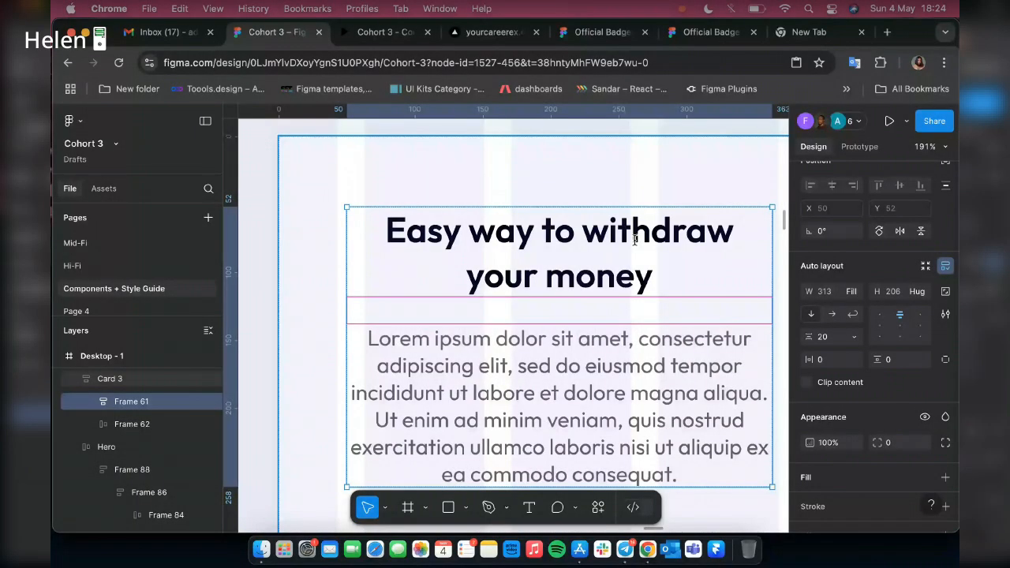
{"action": "double_click", "coordinate": [635, 240]}
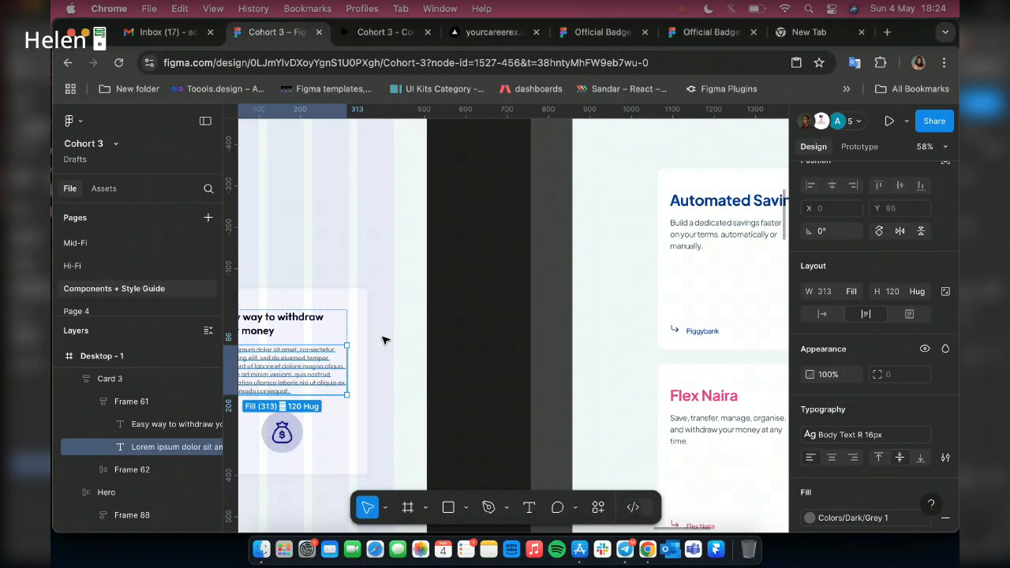
- Replace the card's heading text with "Automated Savings"
{"action": "scroll", "coordinate": [385, 341], "scroll_direction": "left", "scroll_amount": 3}
{"action": "double_click", "coordinate": [458, 318]}
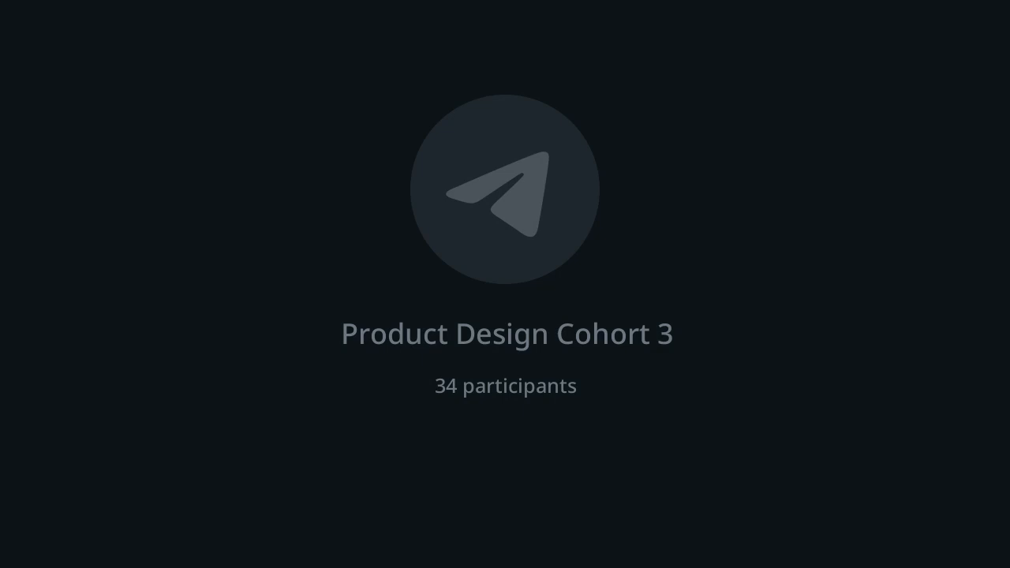
{"action": "type", "text": "Aut"}
{"action": "type", "text": "oa"}
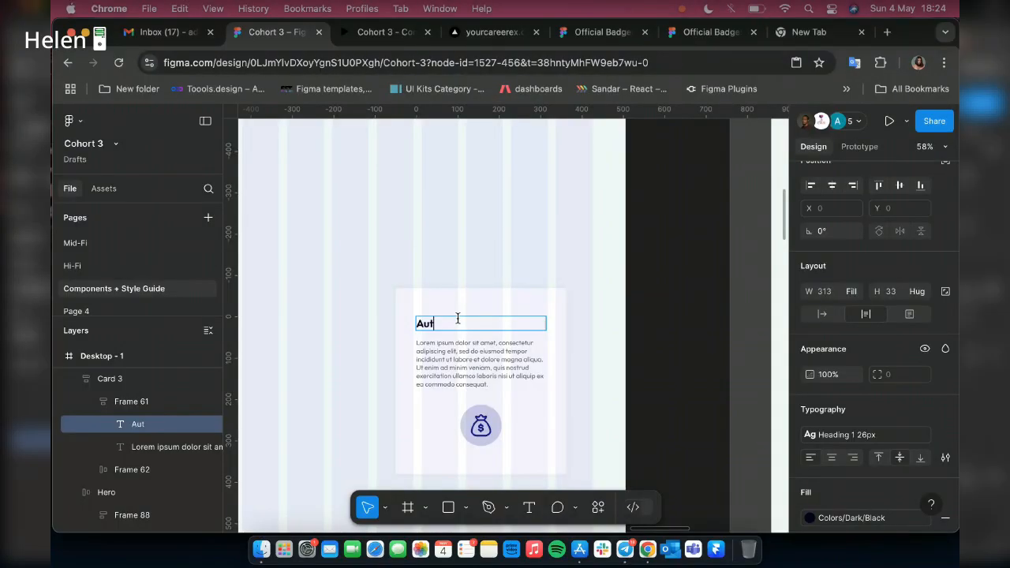
{"action": "key", "text": "BackSpace"}
{"action": "type", "text": "ma"}
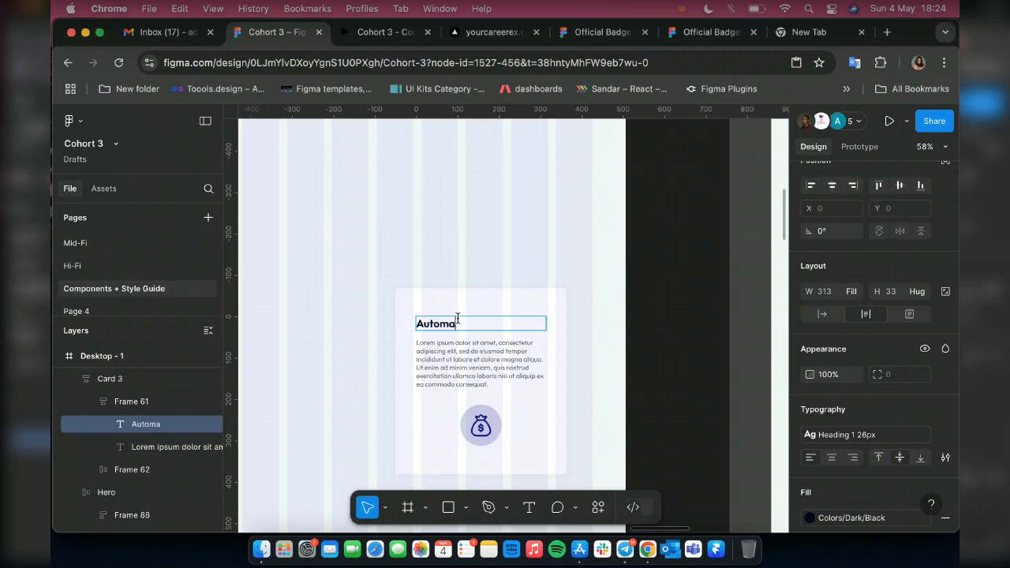
{"action": "type", "text": "ted Savings"}
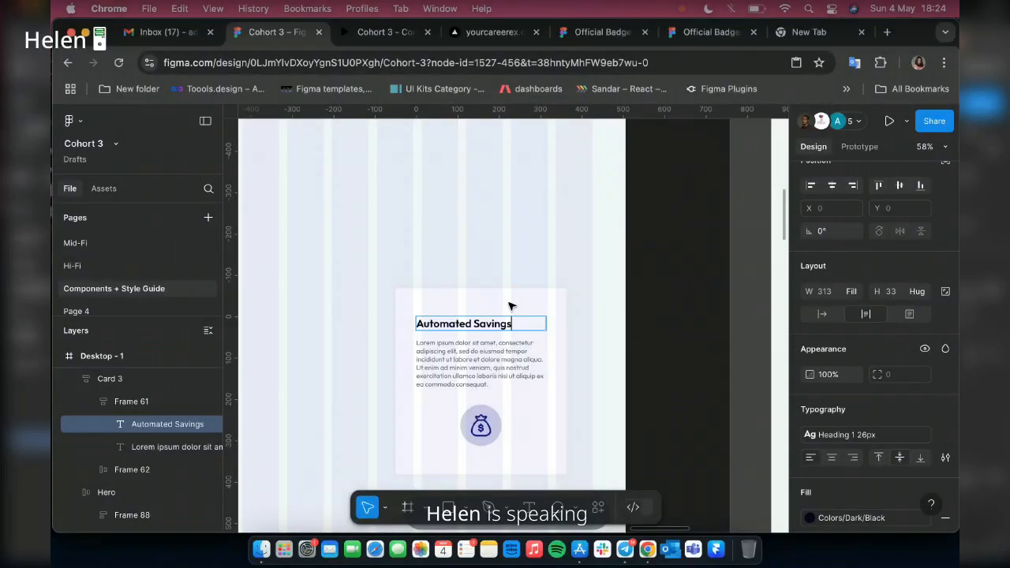
{"action": "key", "text": "Escape"}
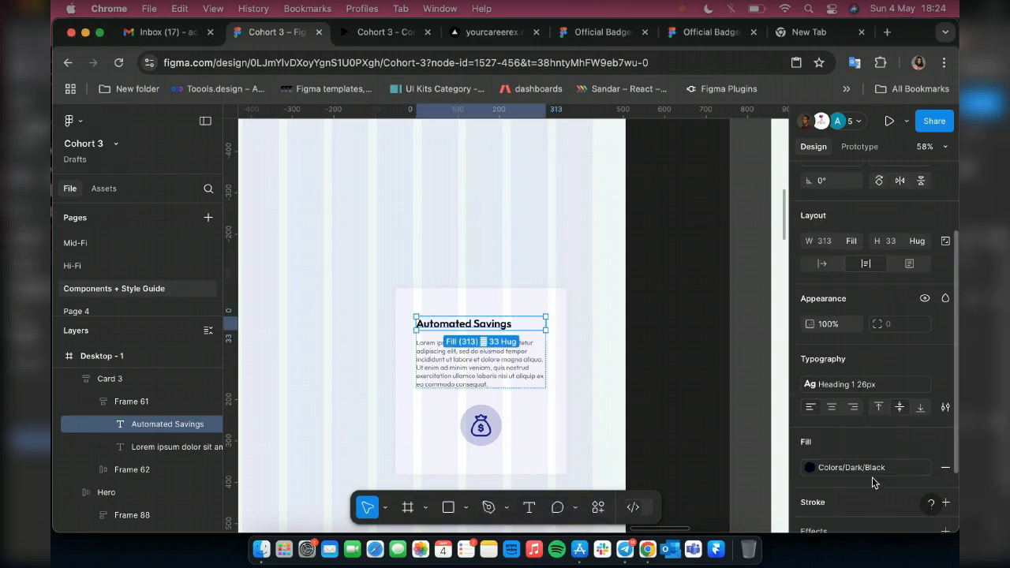
- Set the "Automated Savings" heading's fill colour to 2295F2 and detach its Heading 1 text style
{"action": "left_click", "coordinate": [809, 467]}
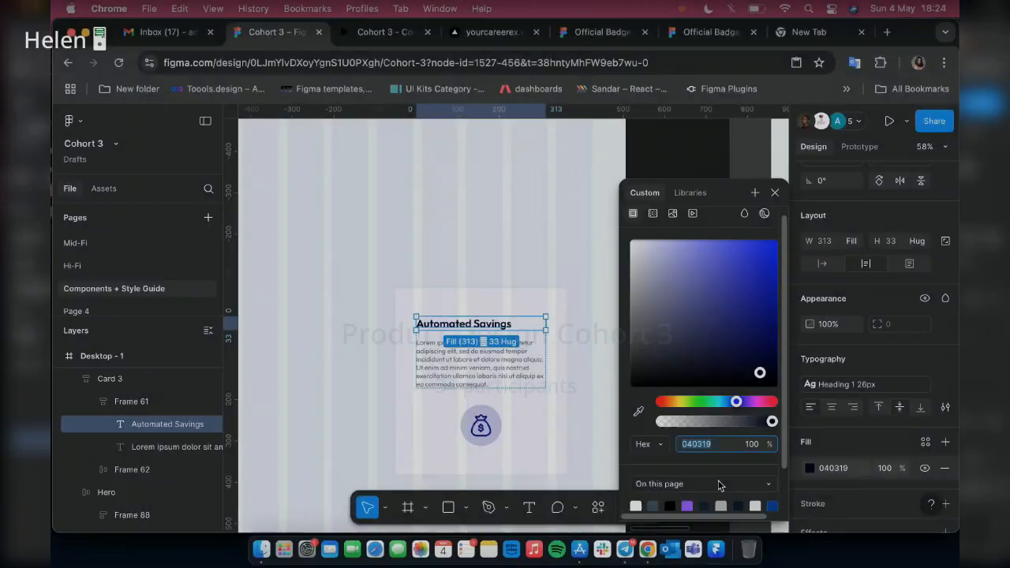
{"action": "scroll", "coordinate": [718, 486], "scroll_direction": "down", "scroll_amount": 2}
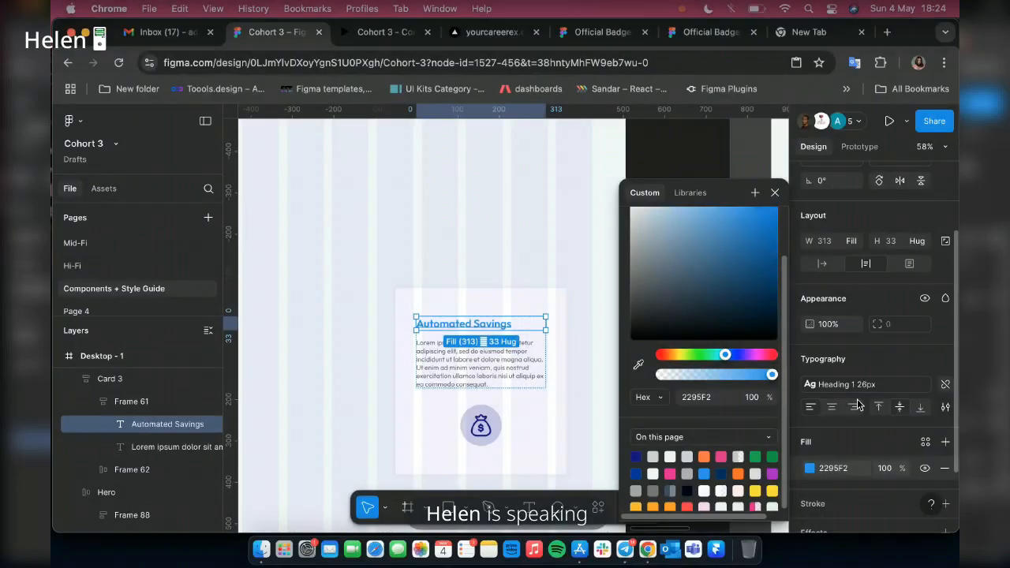
{"action": "key", "text": "Escape"}
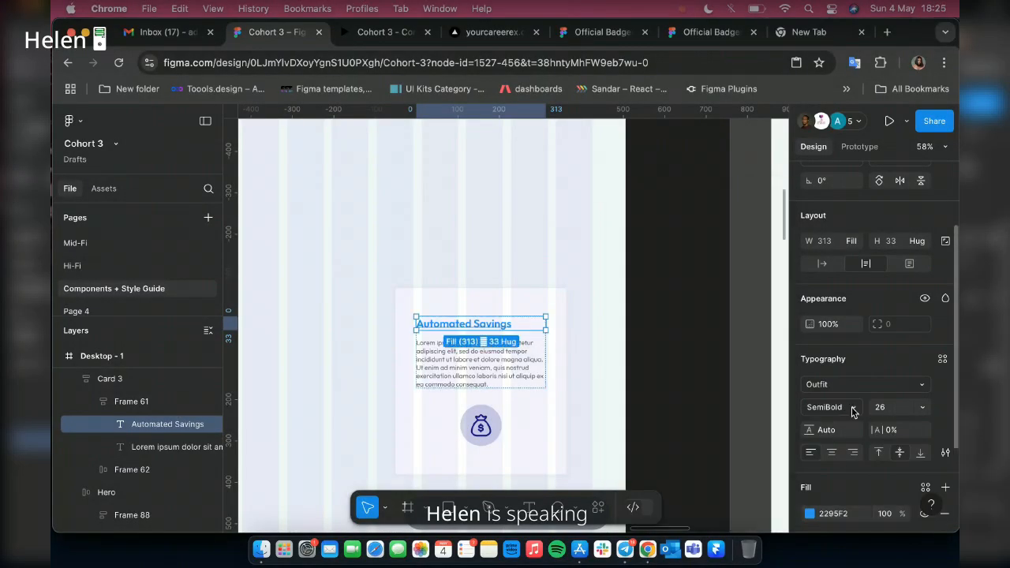
- Set the "Automated Savings" heading's font size to 28, keeping the SemiBold weight
{"action": "left_click", "coordinate": [853, 409]}
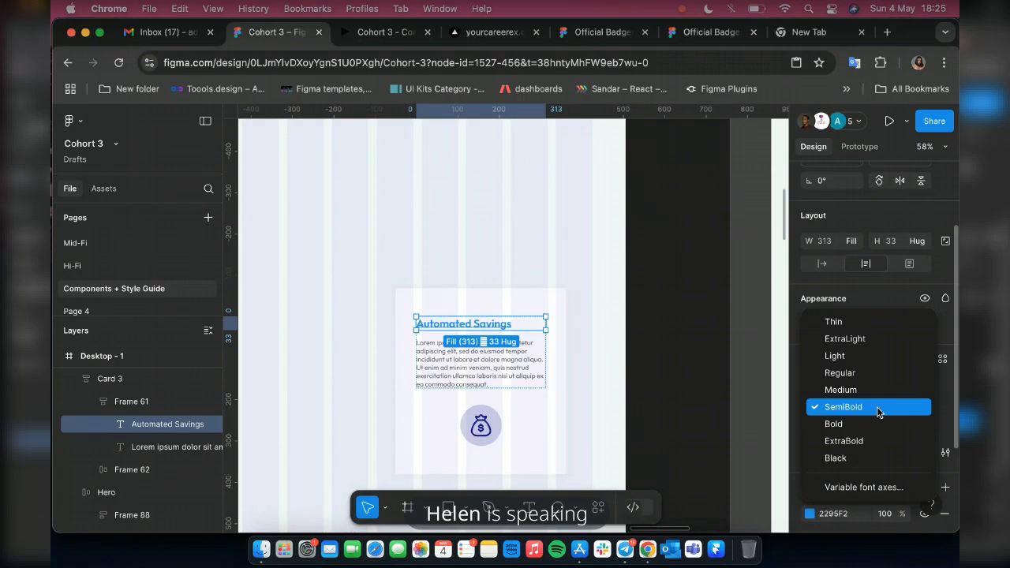
{"action": "left_click", "coordinate": [878, 407]}
{"action": "left_click", "coordinate": [897, 408]}
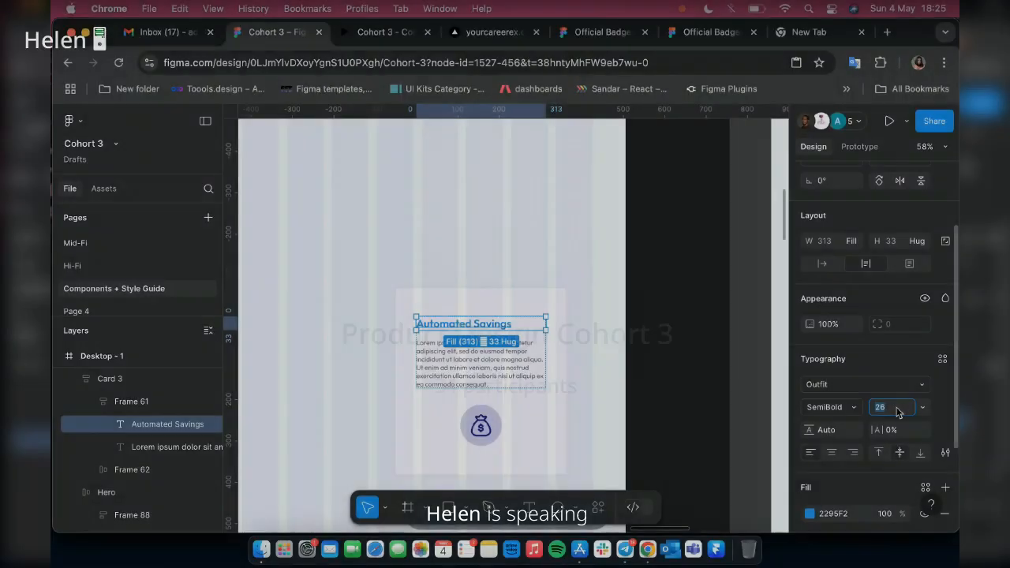
{"action": "type", "text": "28"}
{"action": "key", "text": "Return"}
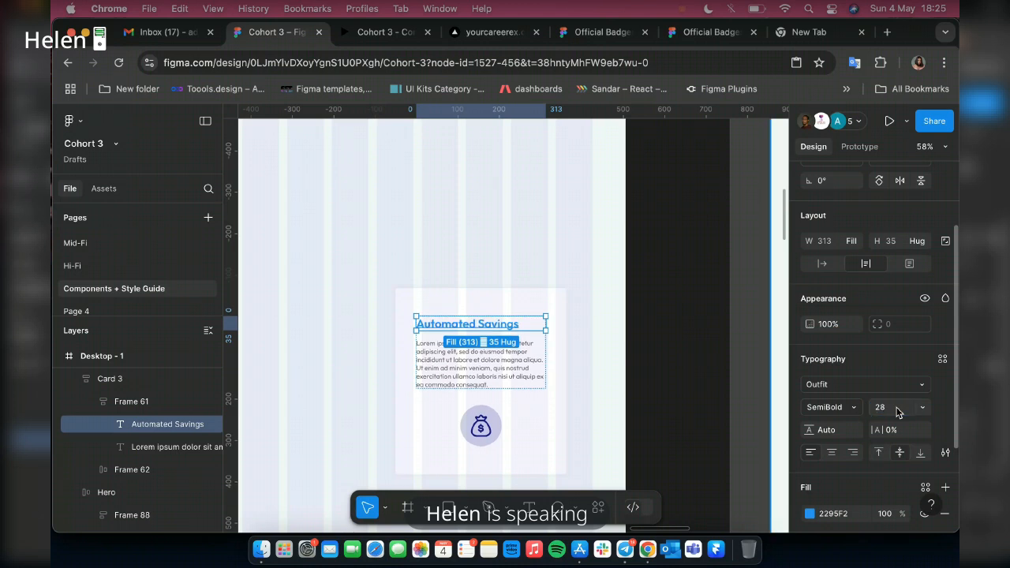
- Duplicate the card's body text and move the copy out of Frame 61 to the first position directly inside Card 3
{"action": "left_click", "coordinate": [448, 371]}
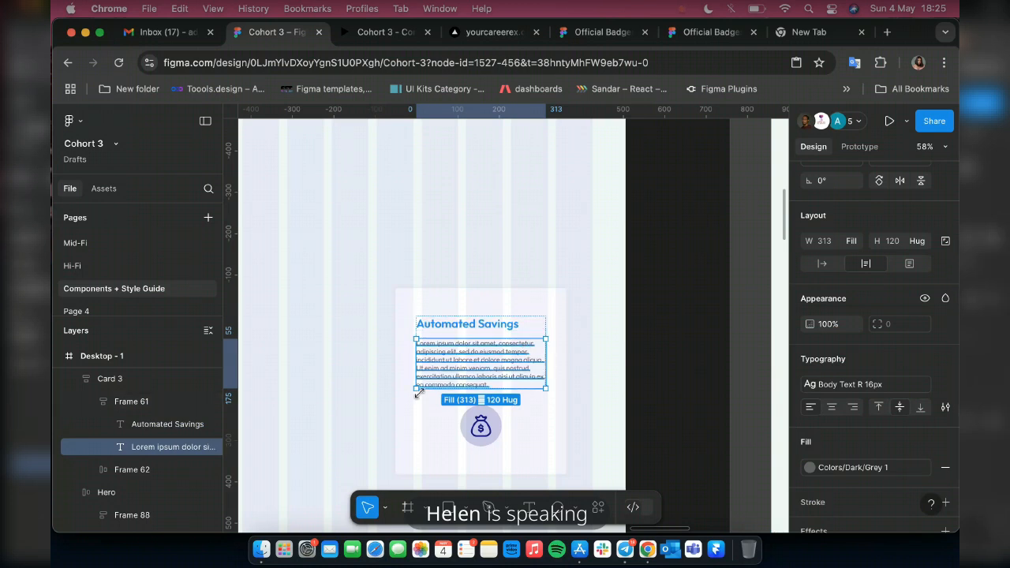
{"action": "scroll", "coordinate": [418, 393], "scroll_direction": "right", "scroll_amount": 5}
{"action": "scroll", "coordinate": [309, 390], "scroll_direction": "right", "scroll_amount": 5}
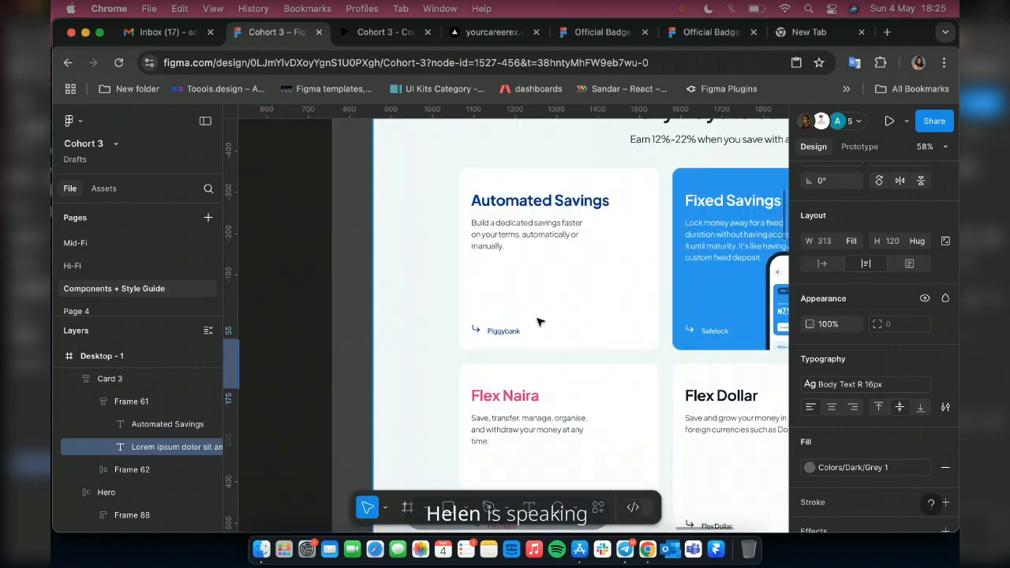
{"action": "scroll", "coordinate": [514, 263], "scroll_direction": "left", "scroll_amount": 3}
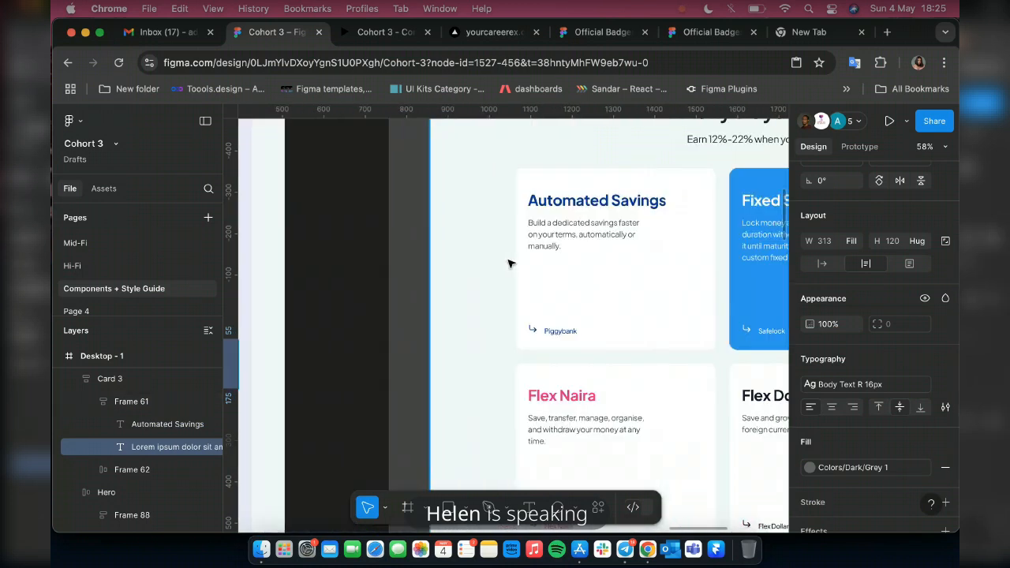
{"action": "scroll", "coordinate": [510, 264], "scroll_direction": "left", "scroll_amount": 3}
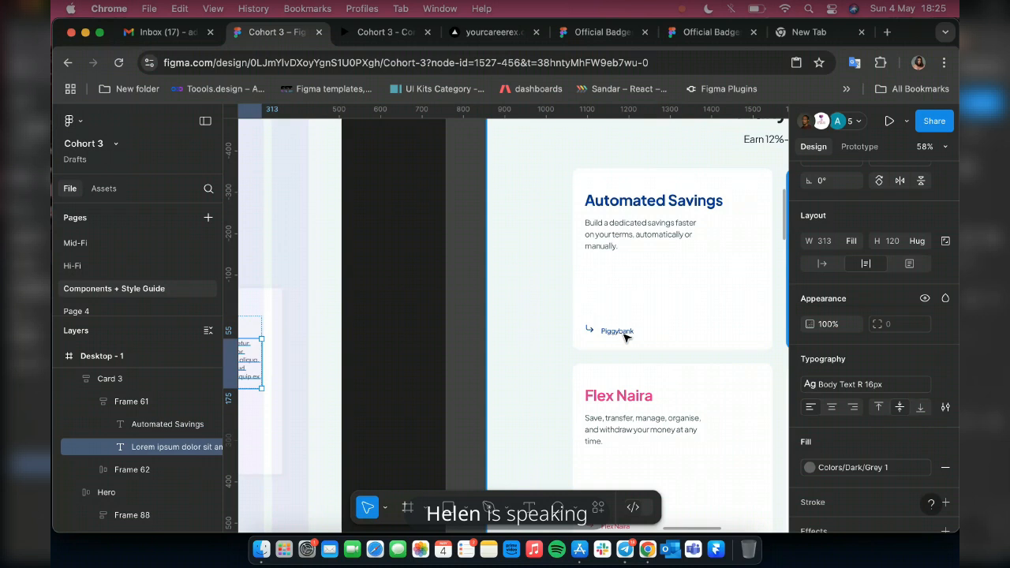
{"action": "scroll", "coordinate": [569, 343], "scroll_direction": "left", "scroll_amount": 5}
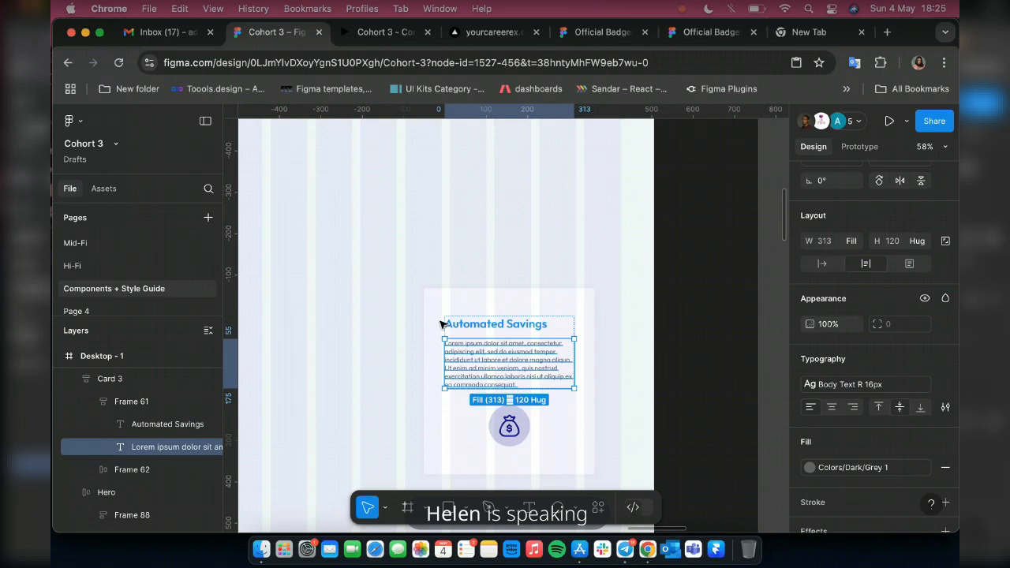
{"action": "key", "text": "super+d"}
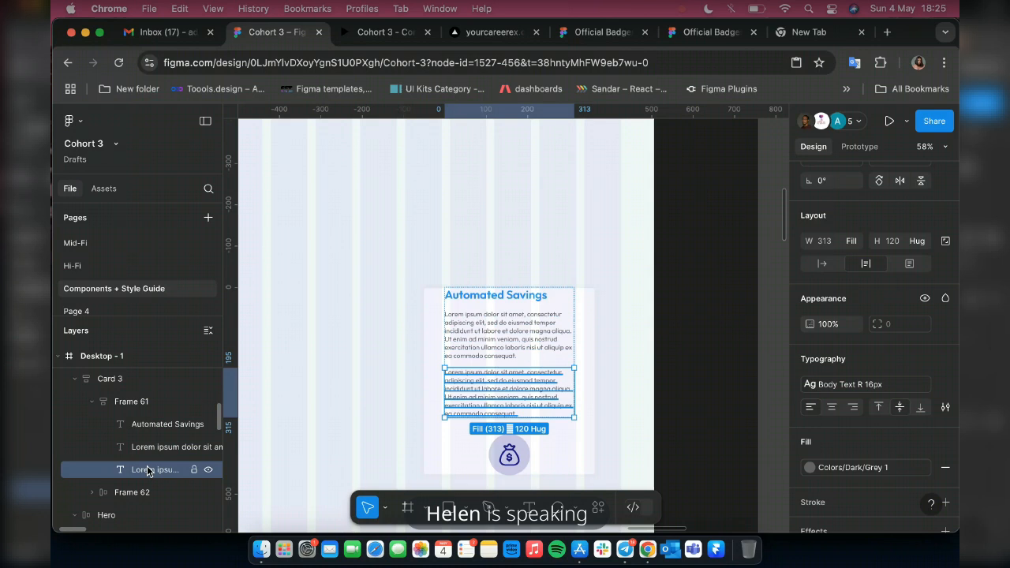
{"action": "left_click_drag", "start_coordinate": [148, 436], "coordinate": [147, 392]}
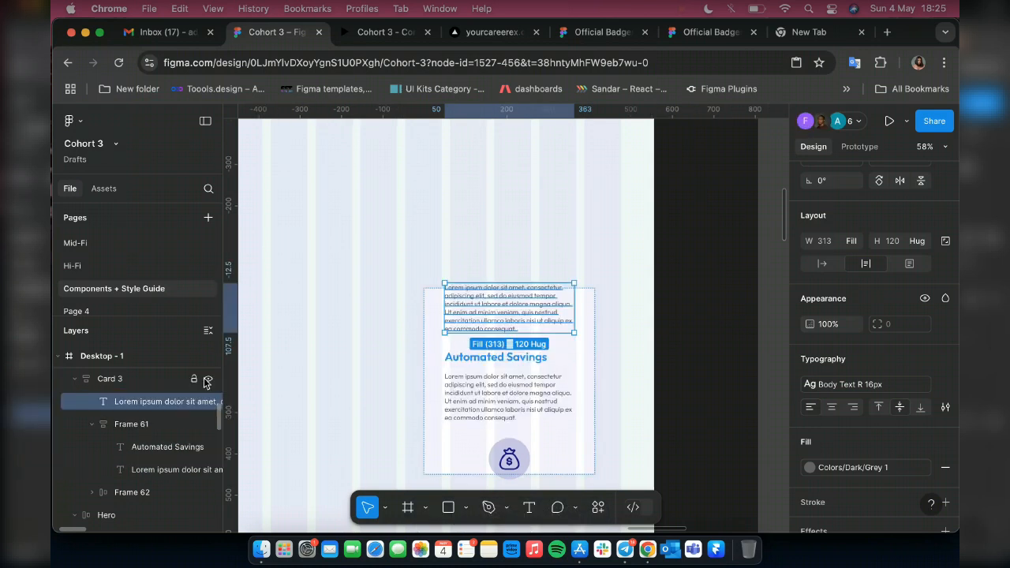
- Replace the duplicated body text with "PiggyBank"
{"action": "double_click", "coordinate": [461, 322]}
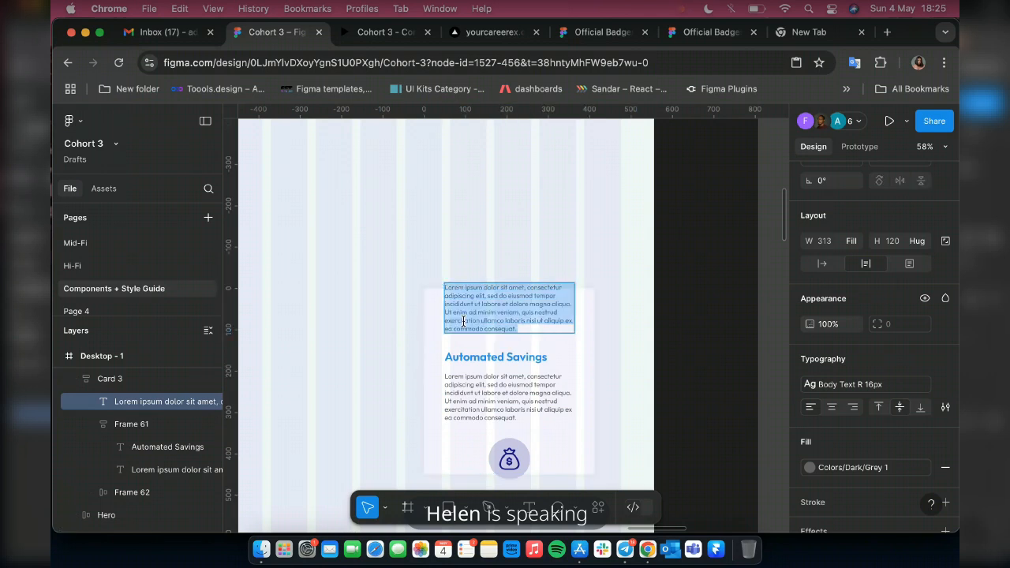
{"action": "type", "text": "Bank"}
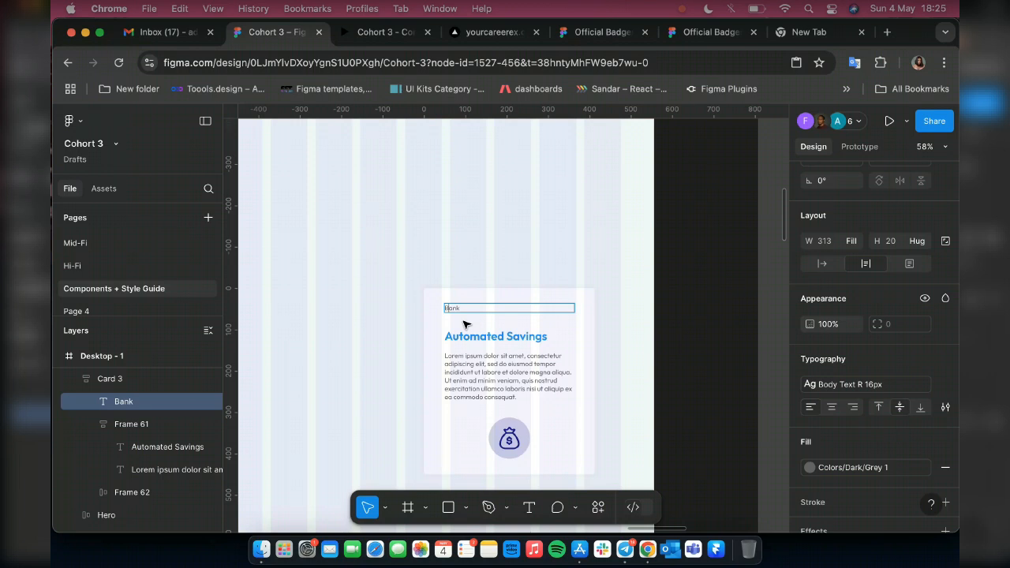
{"action": "type", "text": "Piggy"}
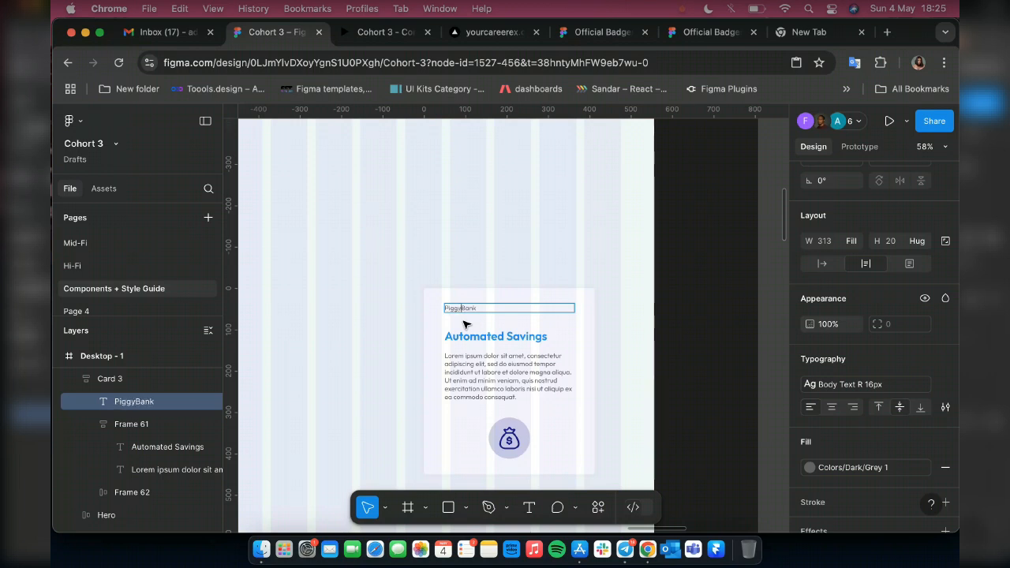
- Move Frame 61 above the PiggyBank text in Card 3 and delete the card's money-bag icon frame
{"action": "left_click", "coordinate": [92, 427]}
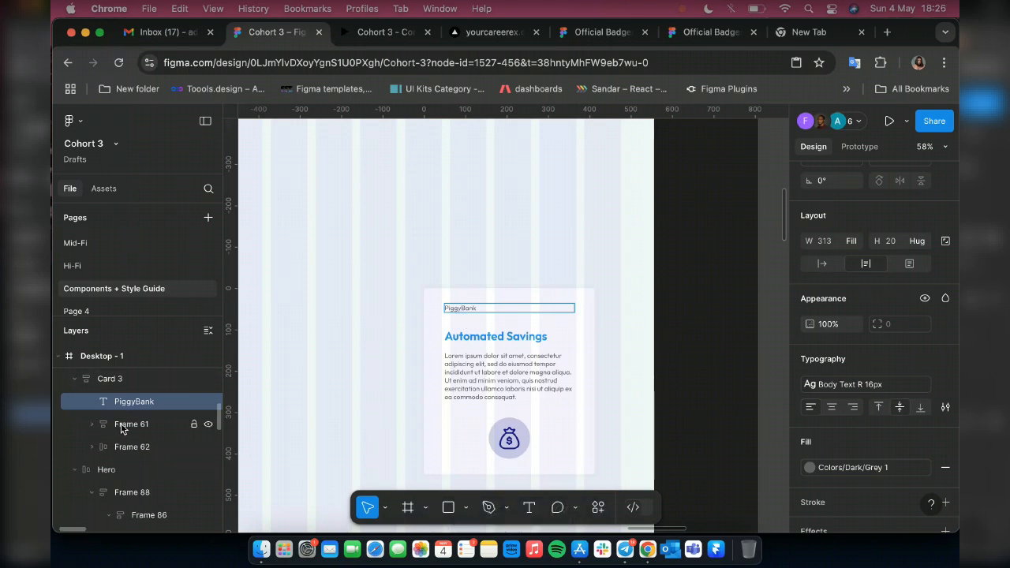
{"action": "left_click", "coordinate": [93, 427]}
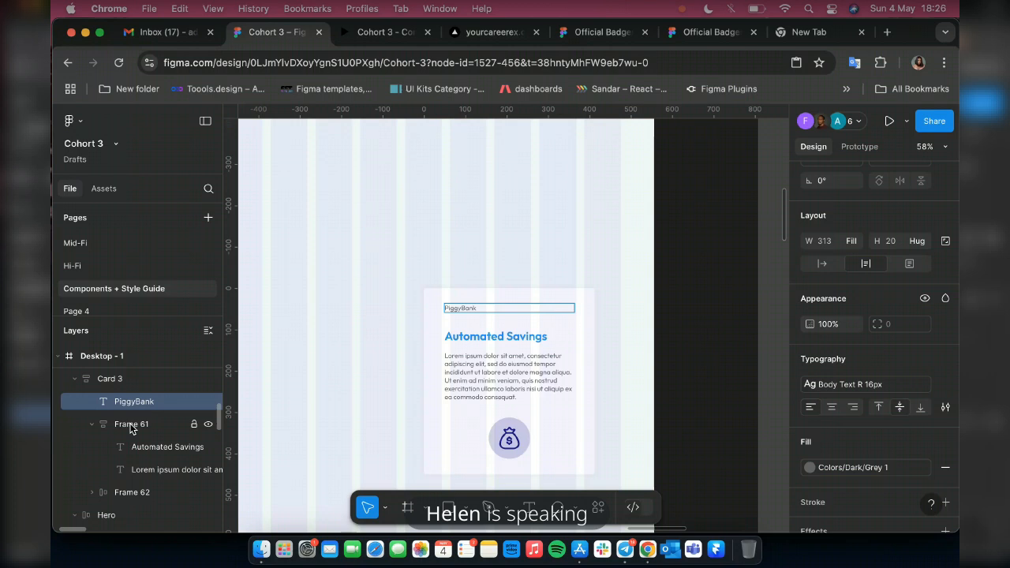
{"action": "left_click", "coordinate": [131, 427]}
{"action": "left_click_drag", "start_coordinate": [131, 427], "coordinate": [131, 391]}
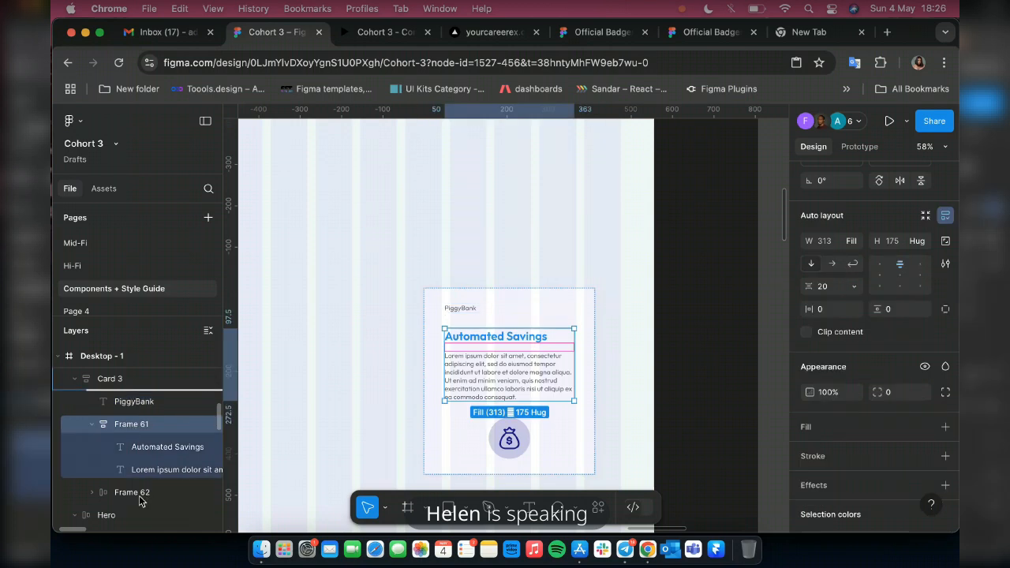
{"action": "left_click_drag", "start_coordinate": [139, 501], "coordinate": [134, 391]}
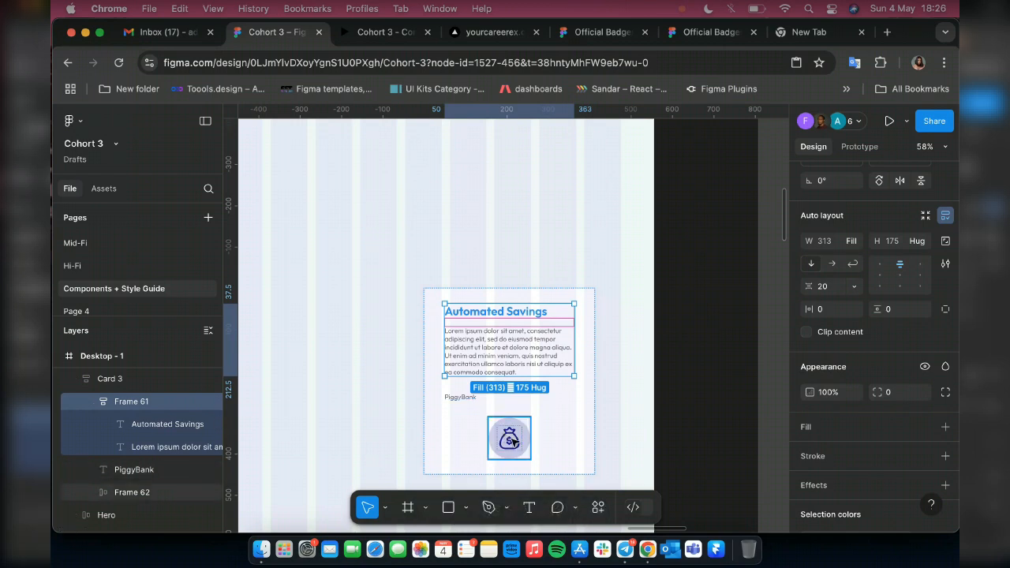
{"action": "left_click", "coordinate": [526, 441]}
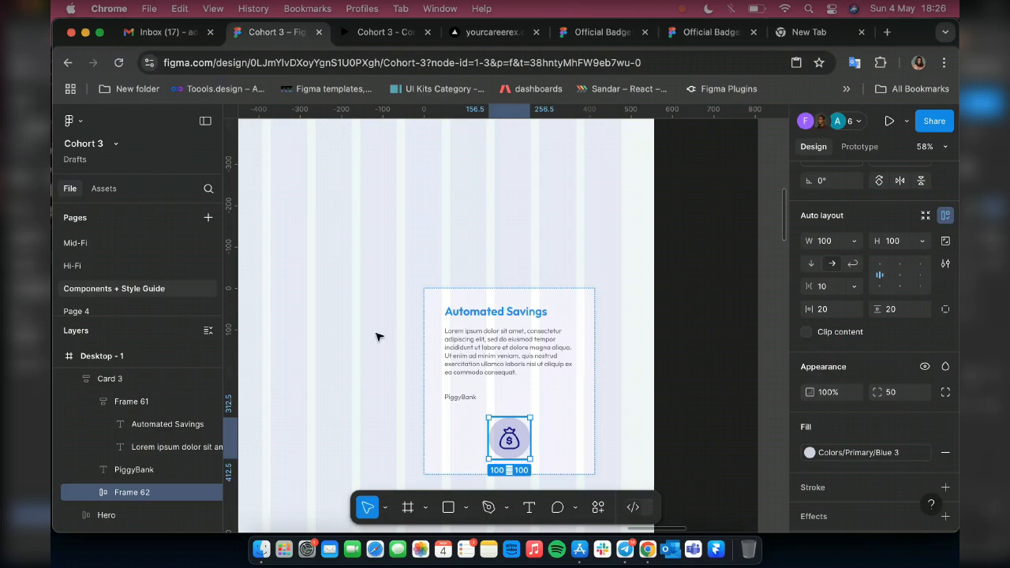
{"action": "key", "text": "Delete"}
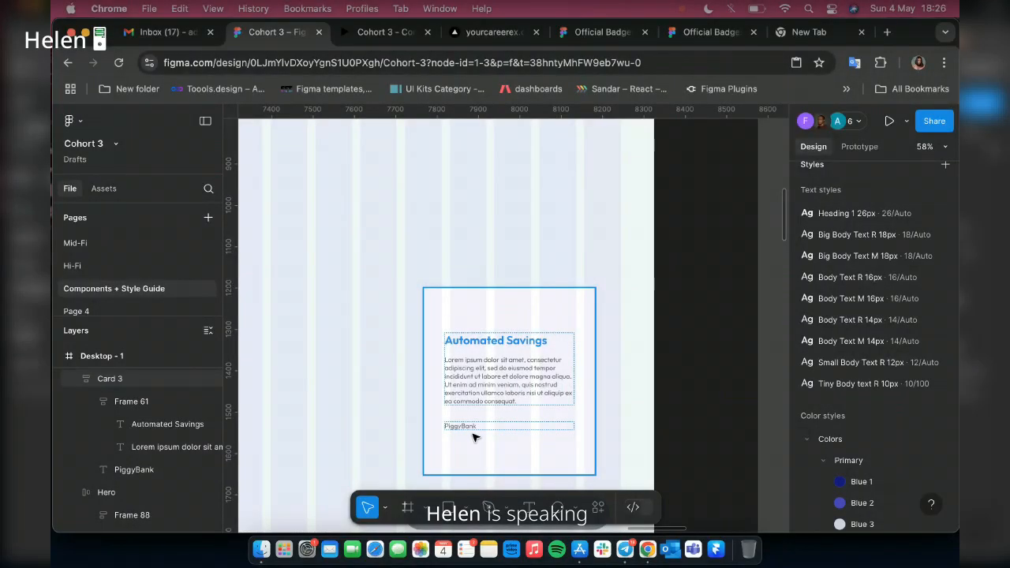
- Apply the Body Text M 16px text style to the card's PiggyBank label
{"action": "scroll", "coordinate": [473, 437], "scroll_direction": "up", "scroll_amount": 5}
{"action": "scroll", "coordinate": [471, 435], "scroll_direction": "up", "scroll_amount": 3}
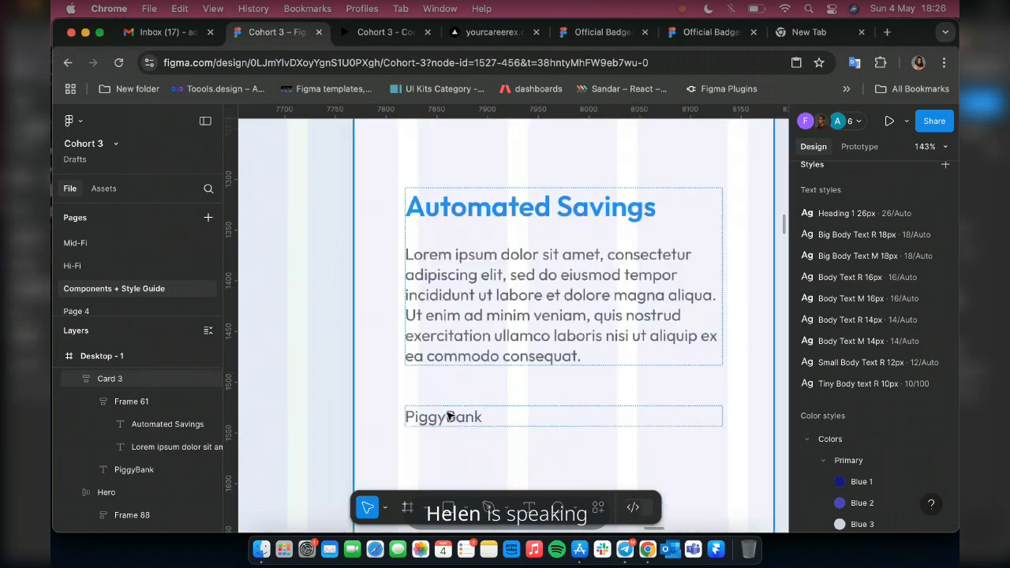
{"action": "left_click", "coordinate": [448, 416]}
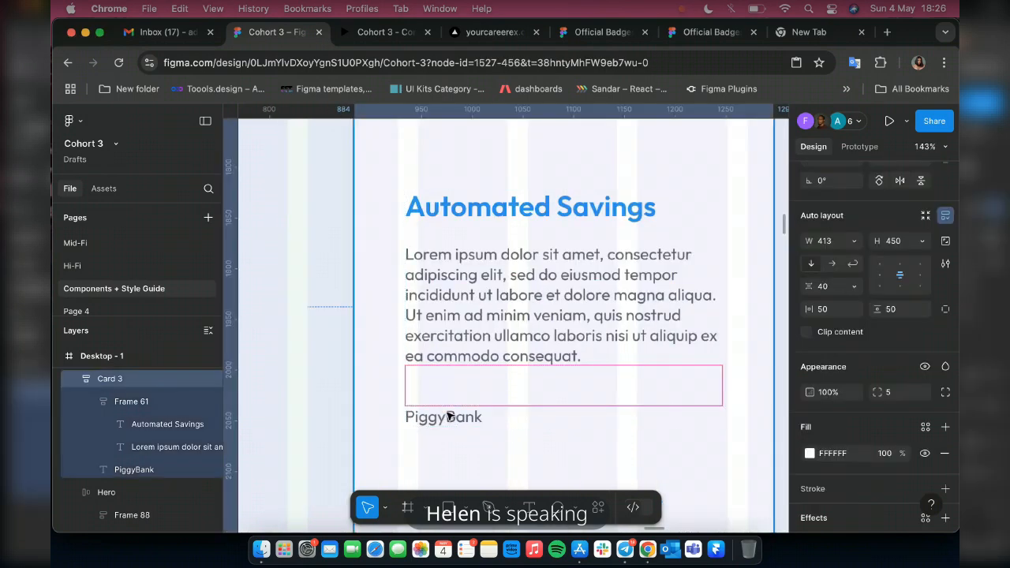
{"action": "left_click", "coordinate": [447, 415]}
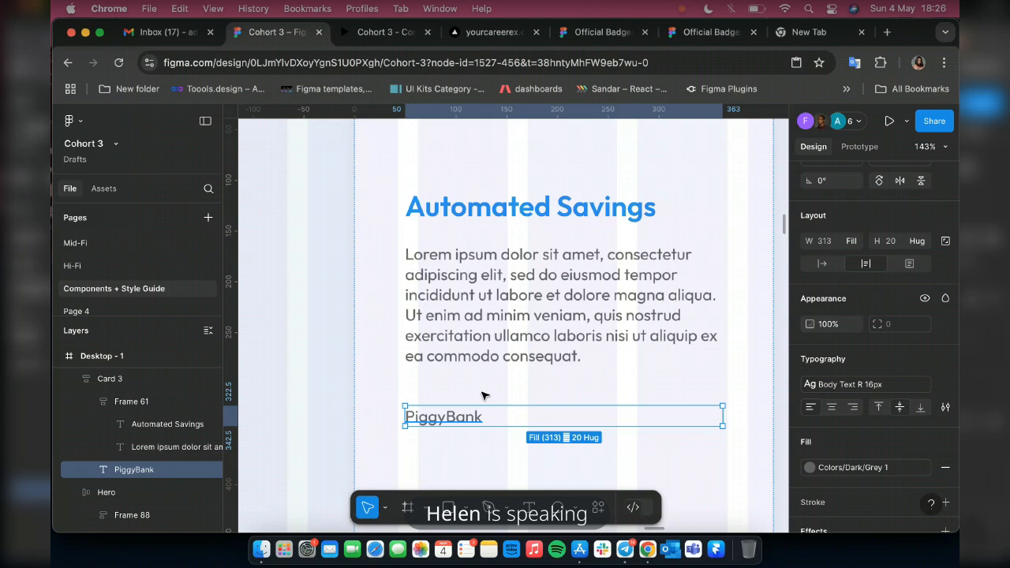
{"action": "left_click", "coordinate": [877, 389]}
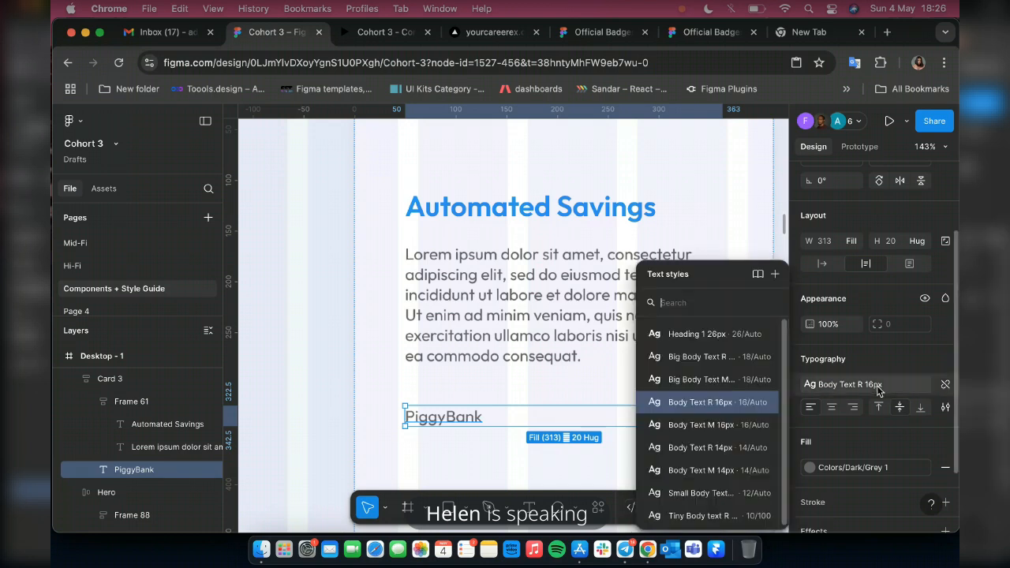
{"action": "left_click", "coordinate": [727, 426]}
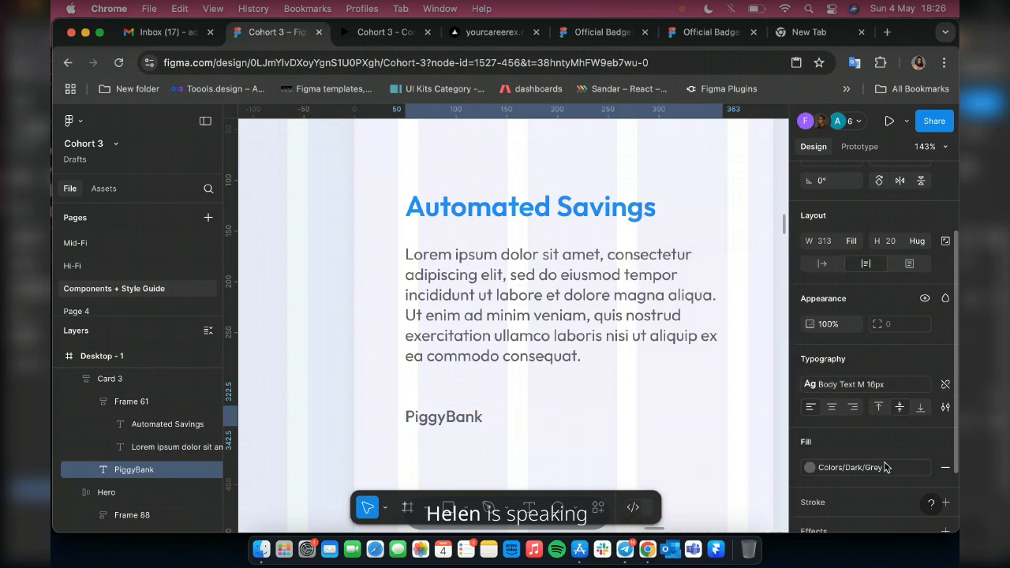
- Detach the PiggyBank label's grey colour style and set its fill to the page colour 2295F2
{"action": "left_click", "coordinate": [928, 470]}
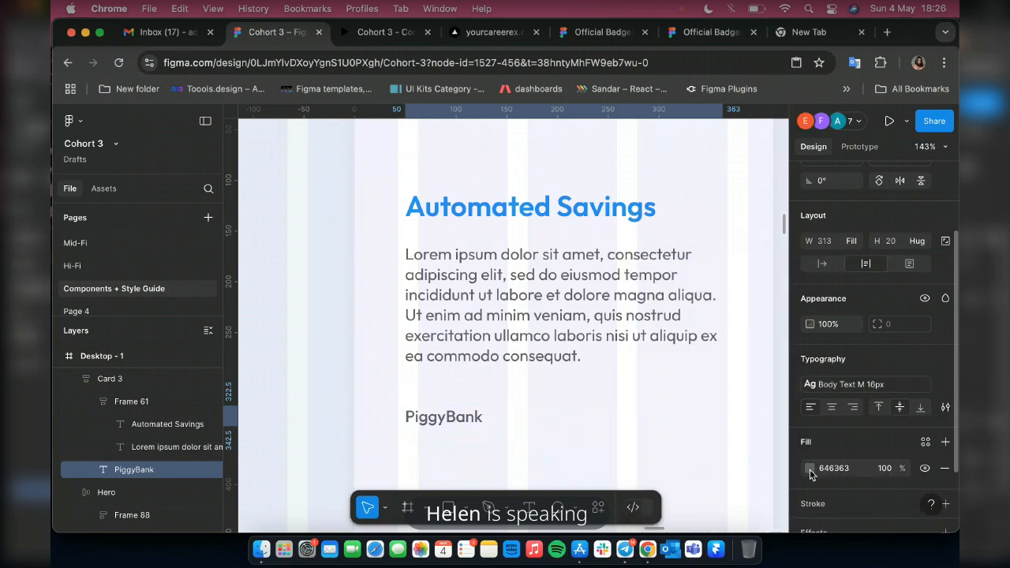
{"action": "left_click", "coordinate": [809, 468]}
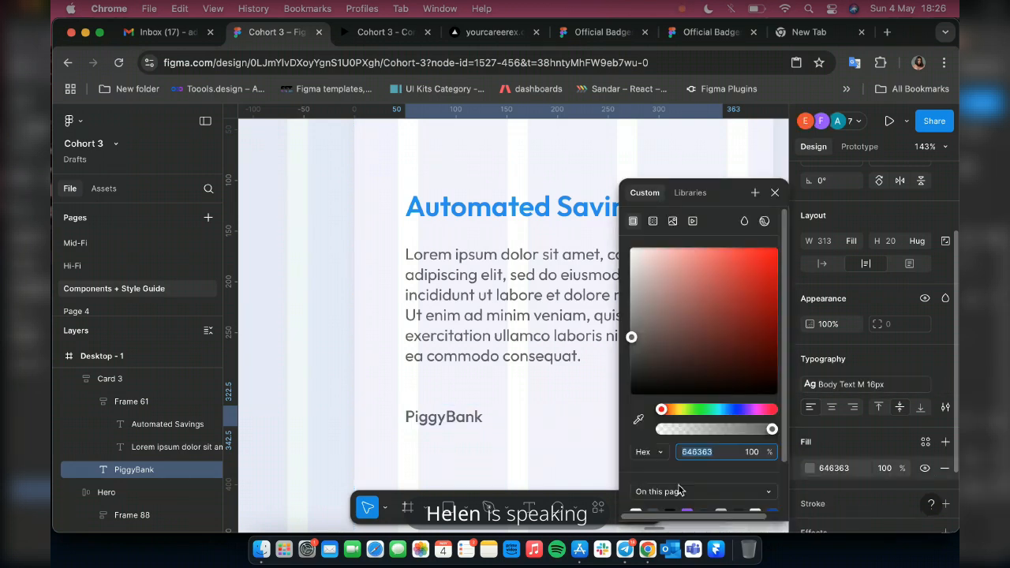
{"action": "scroll", "coordinate": [708, 469], "scroll_direction": "down", "scroll_amount": 2}
{"action": "scroll", "coordinate": [708, 470], "scroll_direction": "down", "scroll_amount": 3}
{"action": "left_click", "coordinate": [755, 472]}
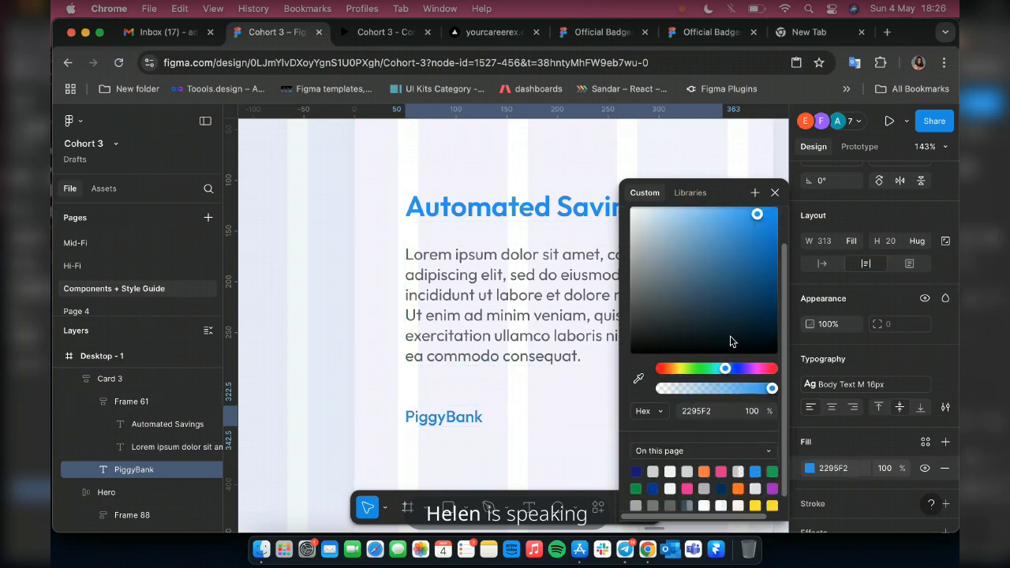
{"action": "left_click", "coordinate": [775, 193]}
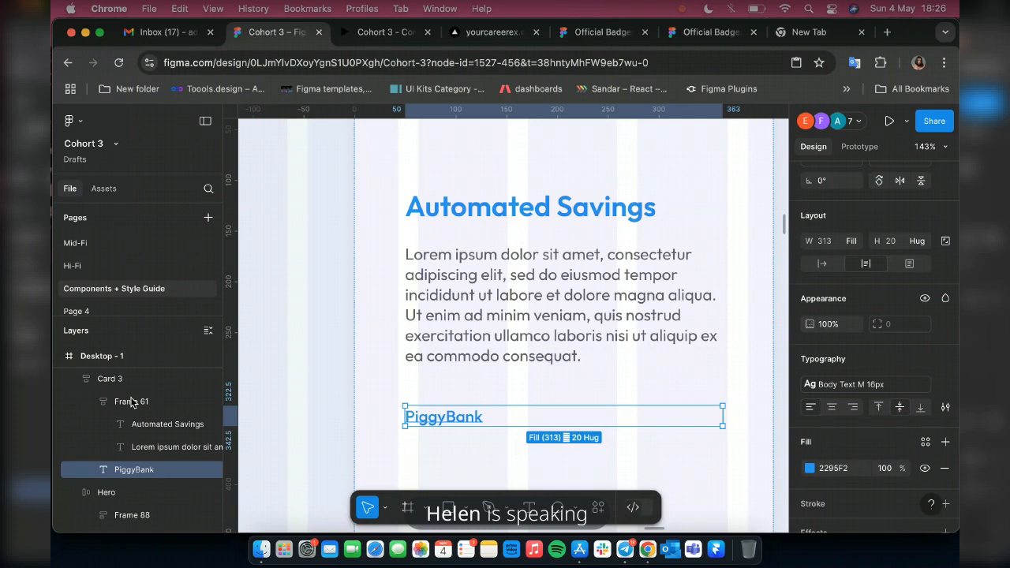
- Set Card 3's auto layout vertical gap to 174 and its horizontal padding to 35
{"action": "left_click", "coordinate": [132, 401]}
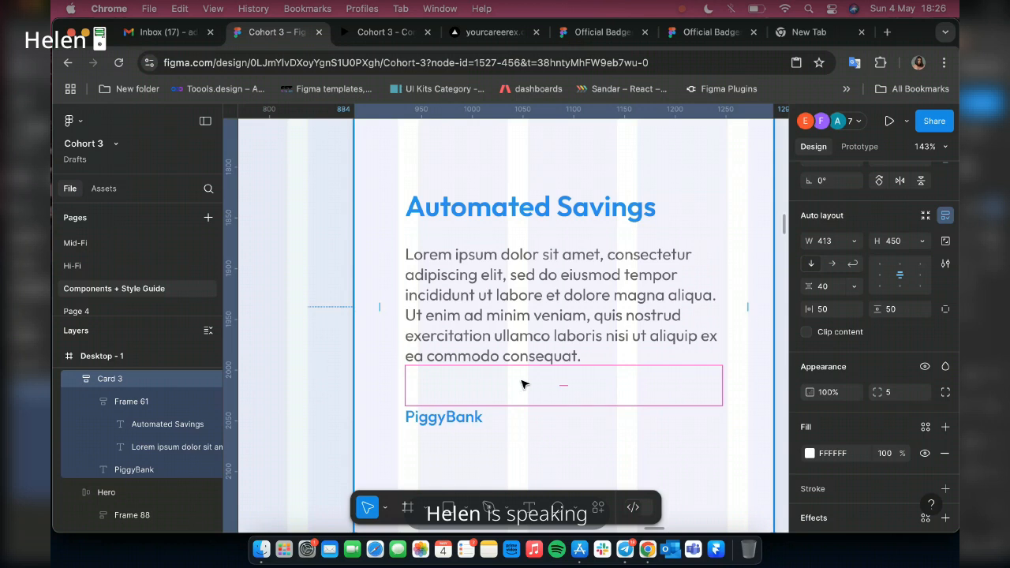
{"action": "left_click", "coordinate": [522, 384]}
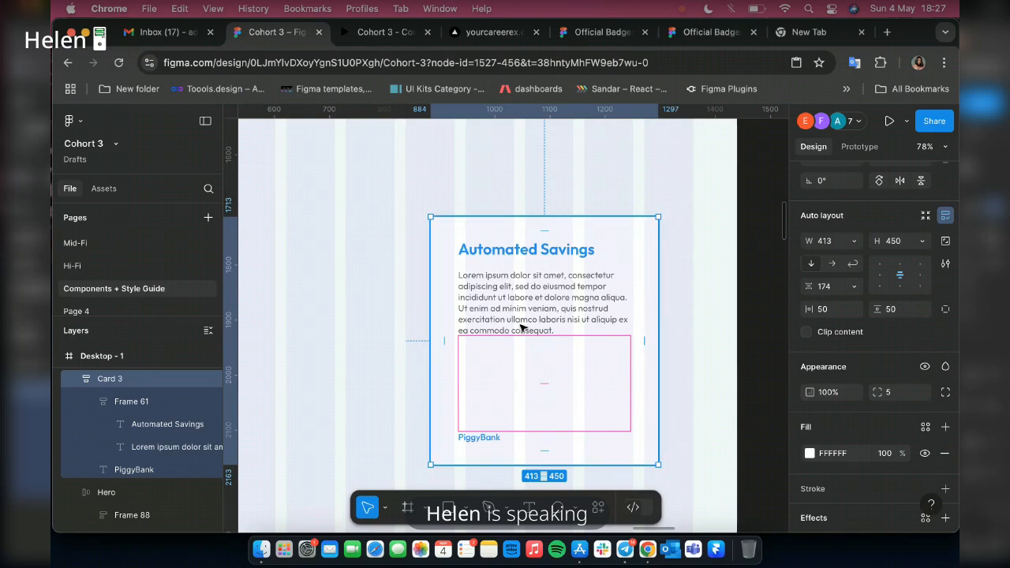
{"action": "scroll", "coordinate": [521, 327], "scroll_direction": "down", "scroll_amount": 5}
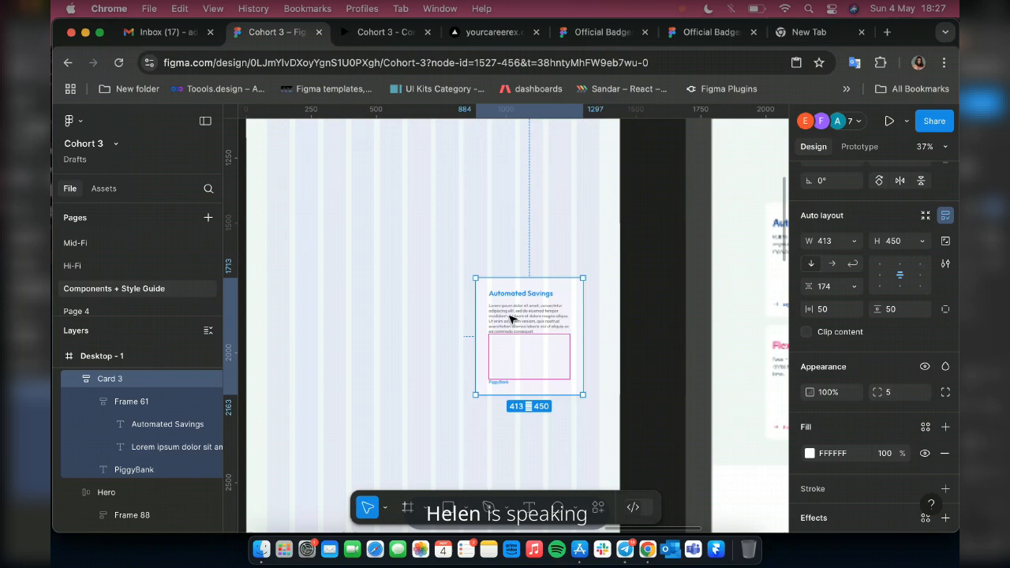
{"action": "scroll", "coordinate": [375, 328], "scroll_direction": "right", "scroll_amount": 5}
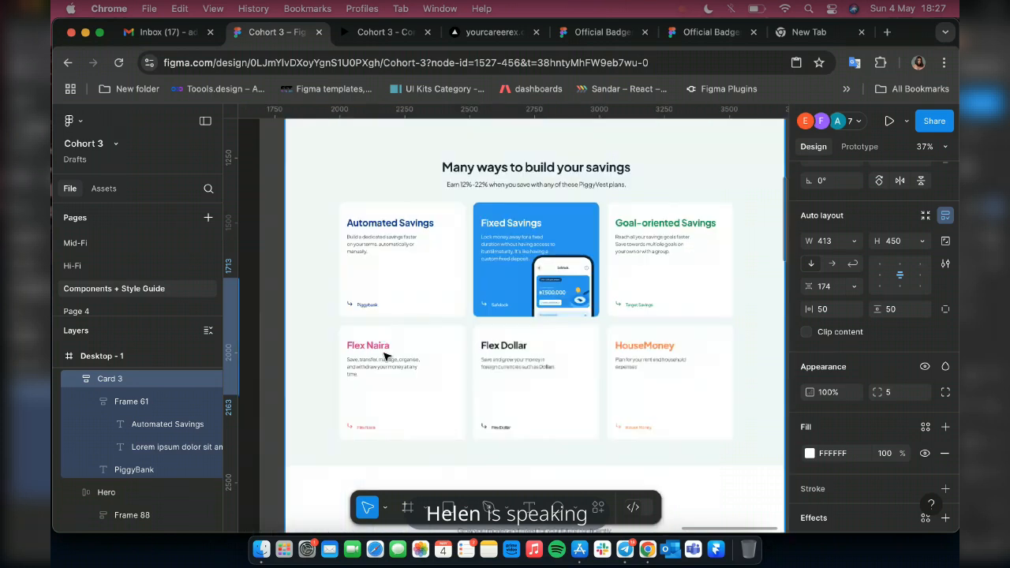
{"action": "scroll", "coordinate": [368, 348], "scroll_direction": "left", "scroll_amount": 3}
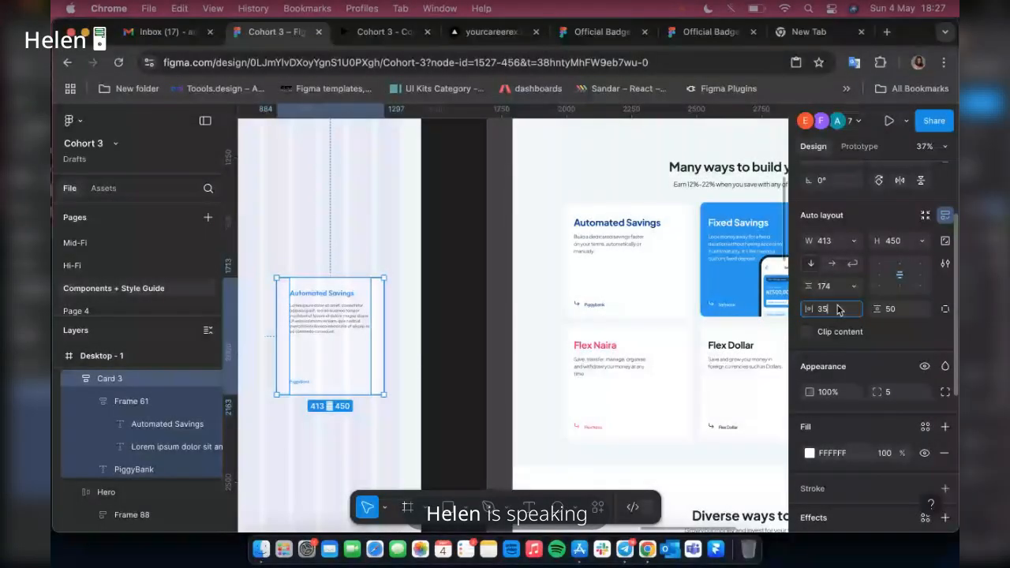
{"action": "key", "text": "Return"}
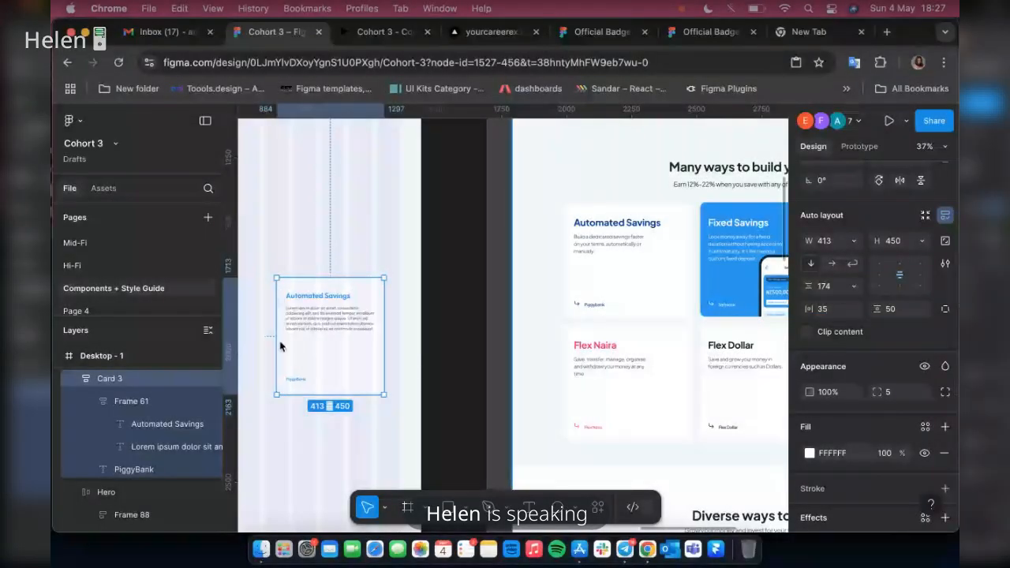
{"action": "scroll", "coordinate": [282, 344], "scroll_direction": "left", "scroll_amount": 5}
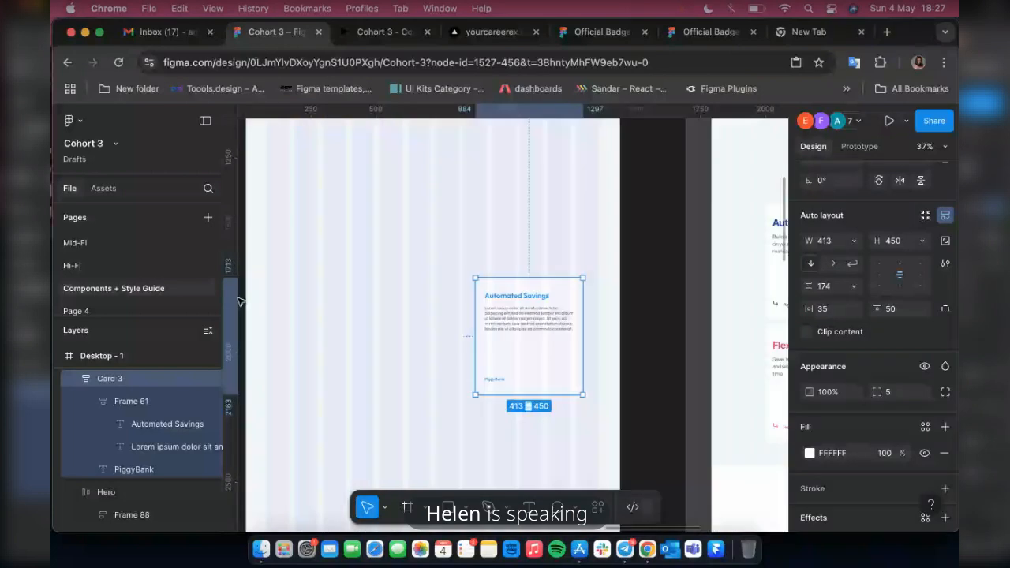
- Turn Card 3 into a component and add a second variant to it
{"action": "scroll", "coordinate": [875, 421], "scroll_direction": "down", "scroll_amount": 2}
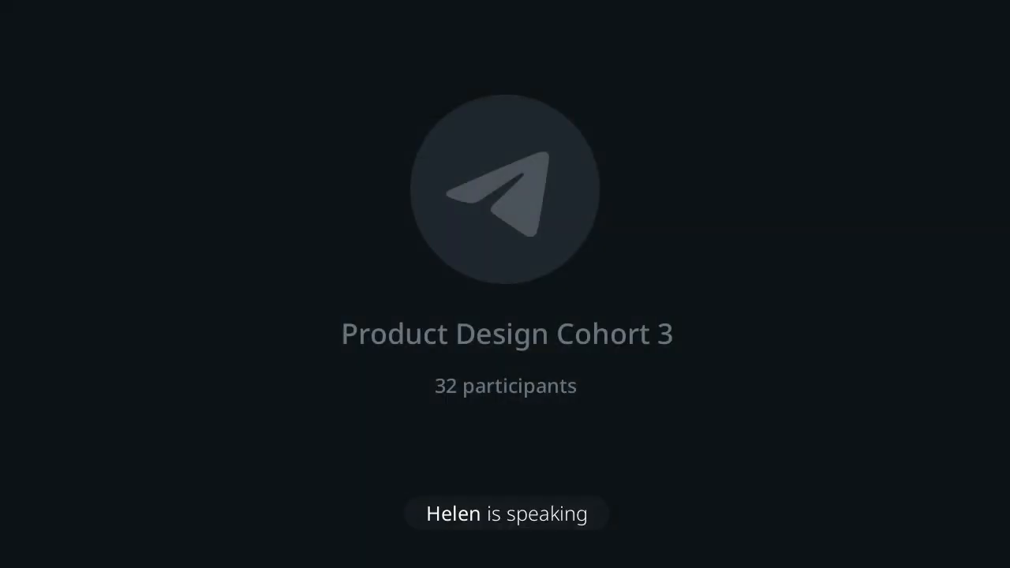
{"action": "scroll", "coordinate": [644, 336], "scroll_direction": "right", "scroll_amount": 4}
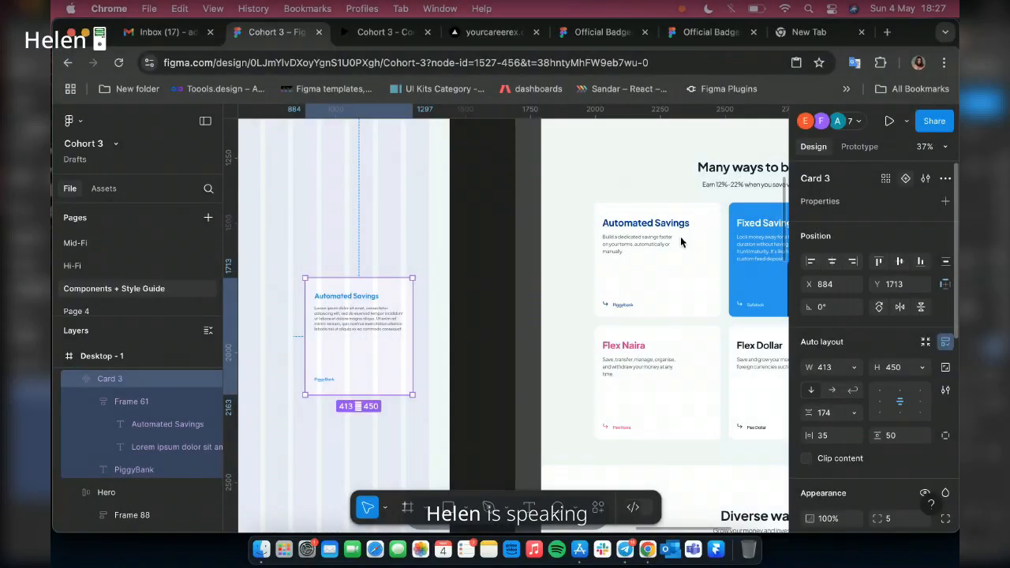
{"action": "left_click", "coordinate": [906, 178]}
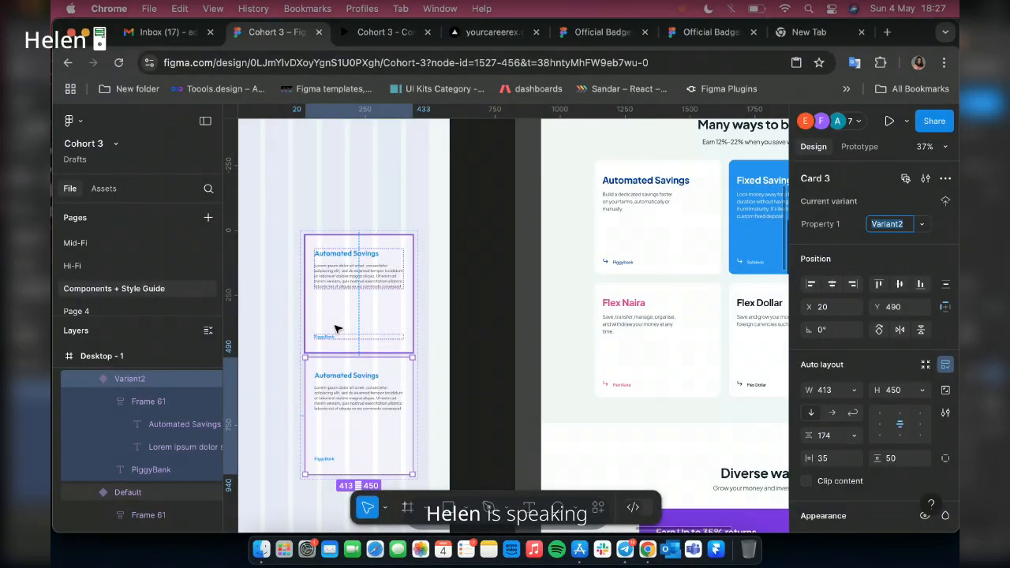
- Recolour Variant2 by applying the Colors/Primary White style to its text and setting the card's fill to 2295F2
{"action": "scroll", "coordinate": [335, 329], "scroll_direction": "up", "scroll_amount": 3}
{"action": "scroll", "coordinate": [365, 430], "scroll_direction": "down", "scroll_amount": 2}
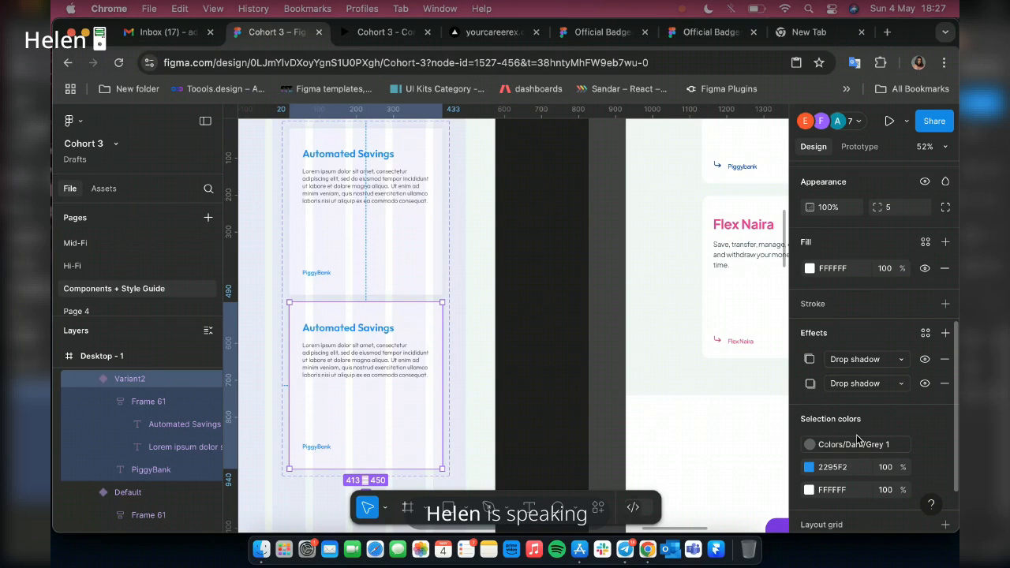
{"action": "left_click", "coordinate": [832, 467]}
{"action": "key", "text": "super+c"}
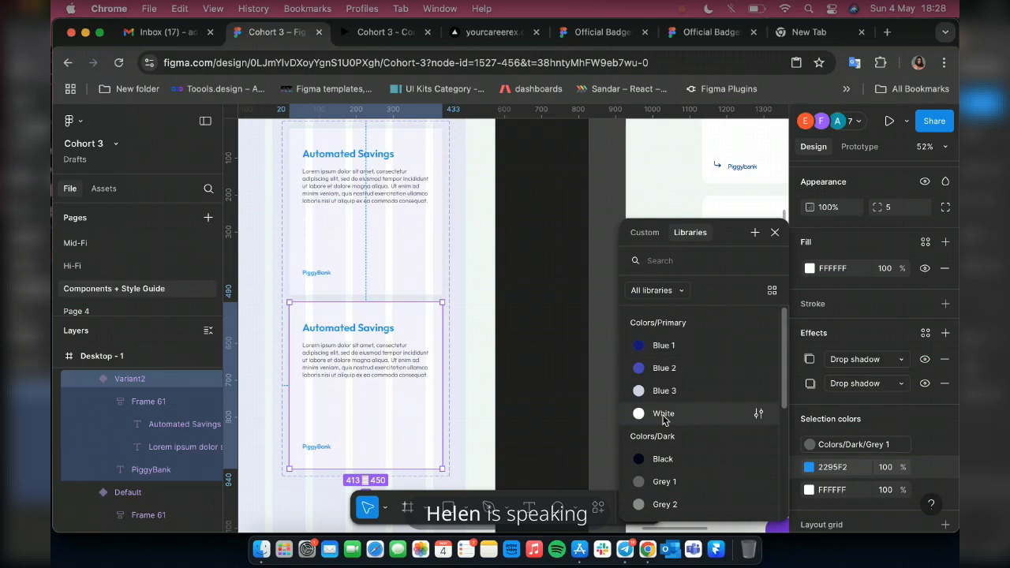
{"action": "left_click", "coordinate": [665, 419]}
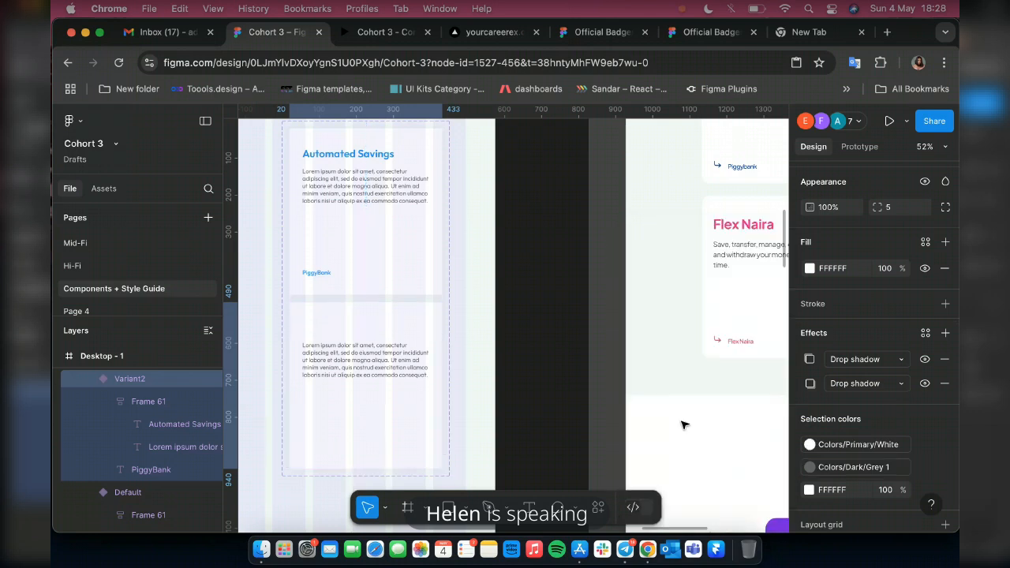
{"action": "left_click", "coordinate": [842, 269]}
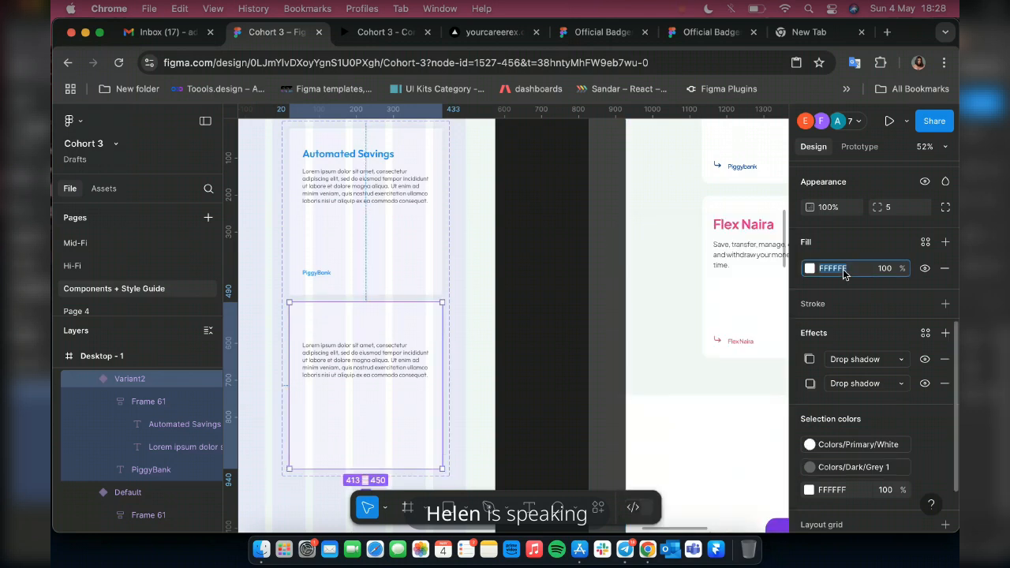
{"action": "key", "text": "super+v"}
{"action": "key", "text": "Return"}
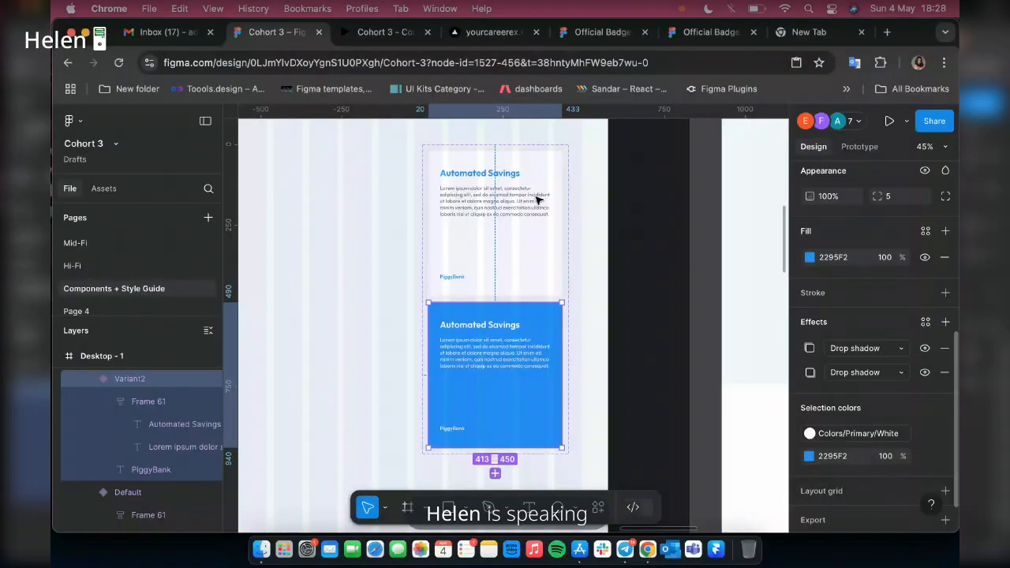
- Add a prototype interaction that changes the Default card variant to Variant2 while hovering
{"action": "left_click", "coordinate": [537, 201]}
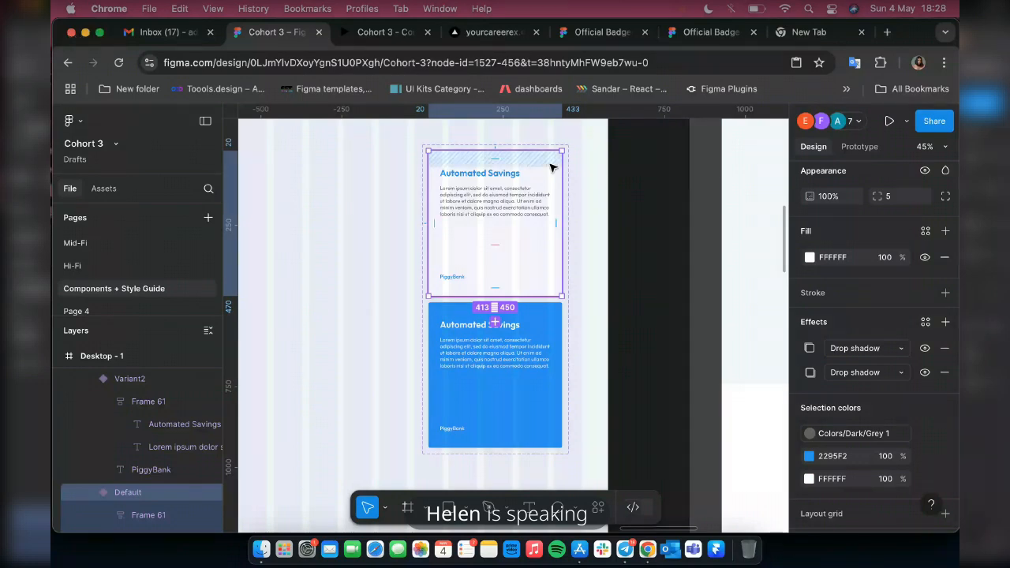
{"action": "left_click", "coordinate": [859, 146]}
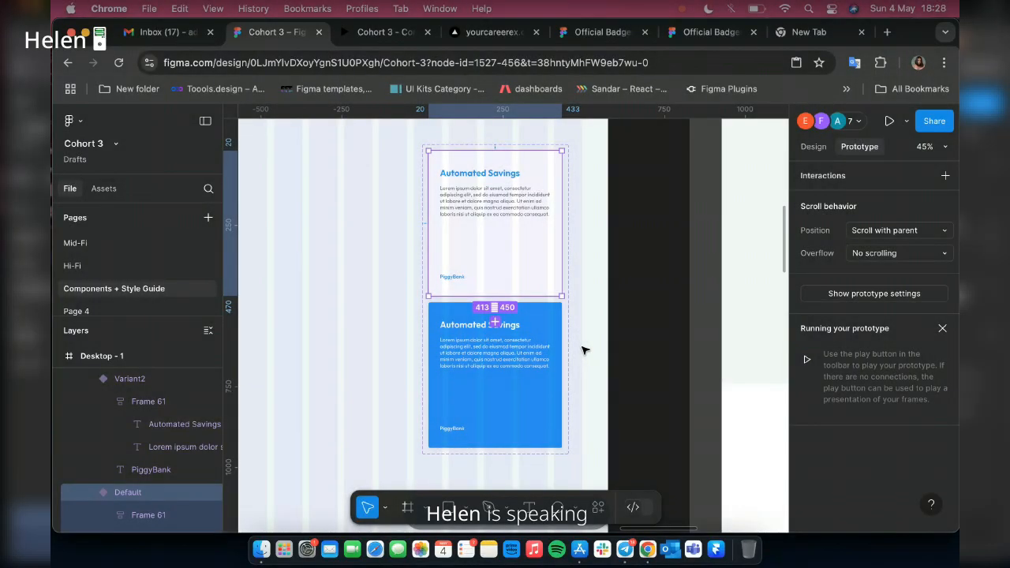
{"action": "scroll", "coordinate": [509, 305], "scroll_direction": "up", "scroll_amount": 3}
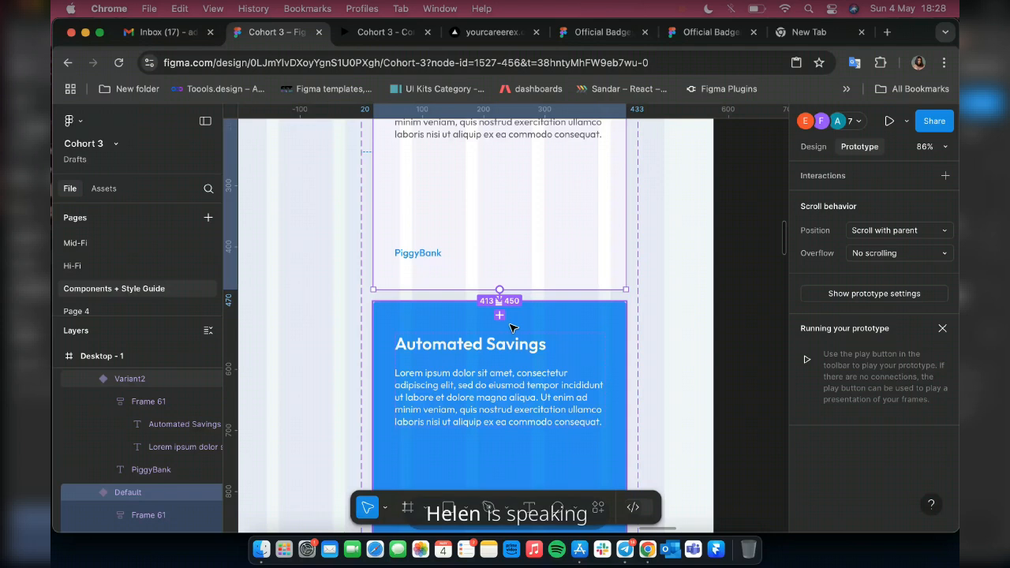
{"action": "left_click", "coordinate": [500, 315]}
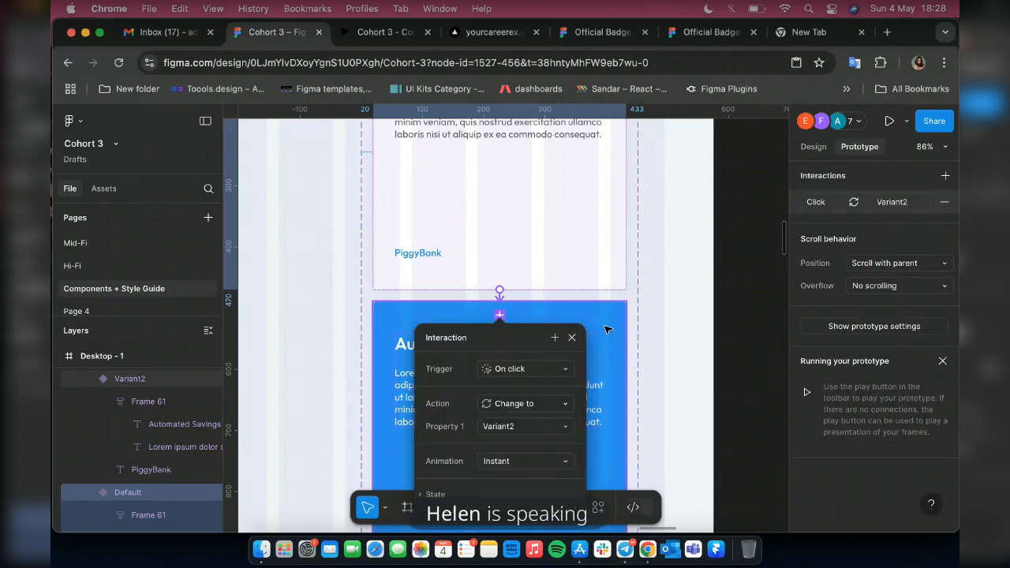
{"action": "left_click", "coordinate": [524, 371]}
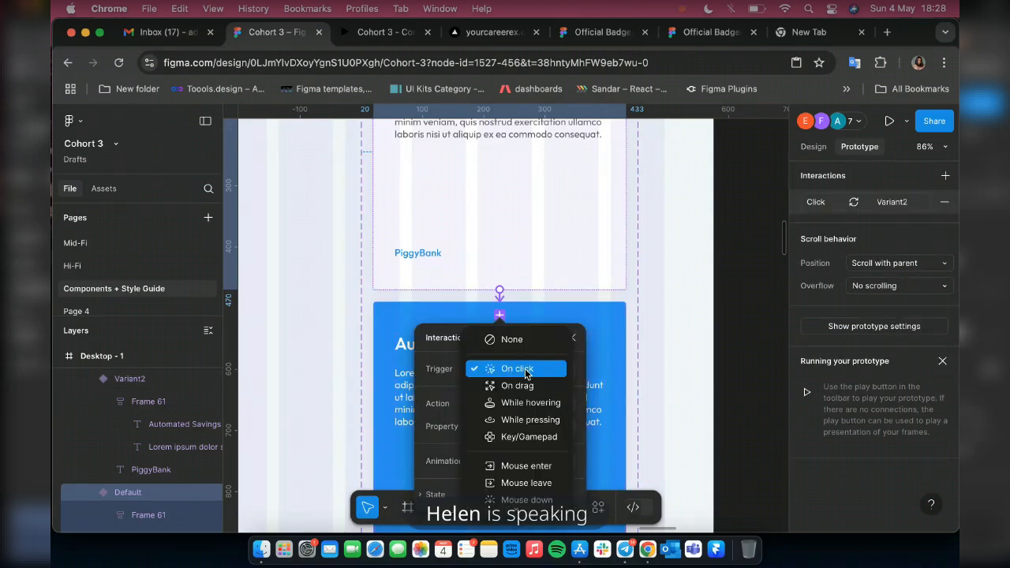
{"action": "left_click", "coordinate": [520, 403]}
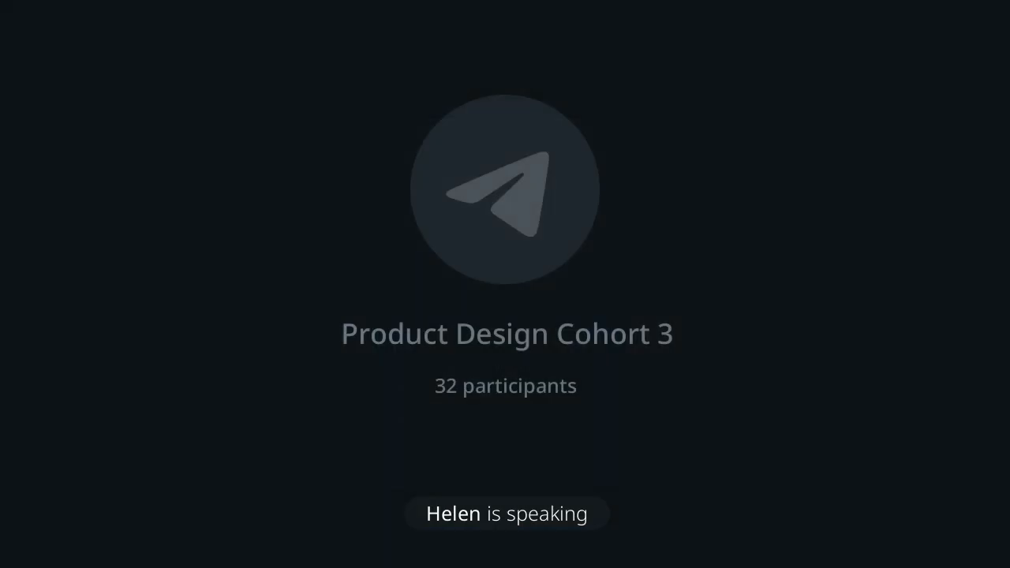
- Examine the hero section of Desktop - 1 and the savings cards on the reference page
{"action": "scroll", "coordinate": [509, 293], "scroll_direction": "down", "scroll_amount": 3}
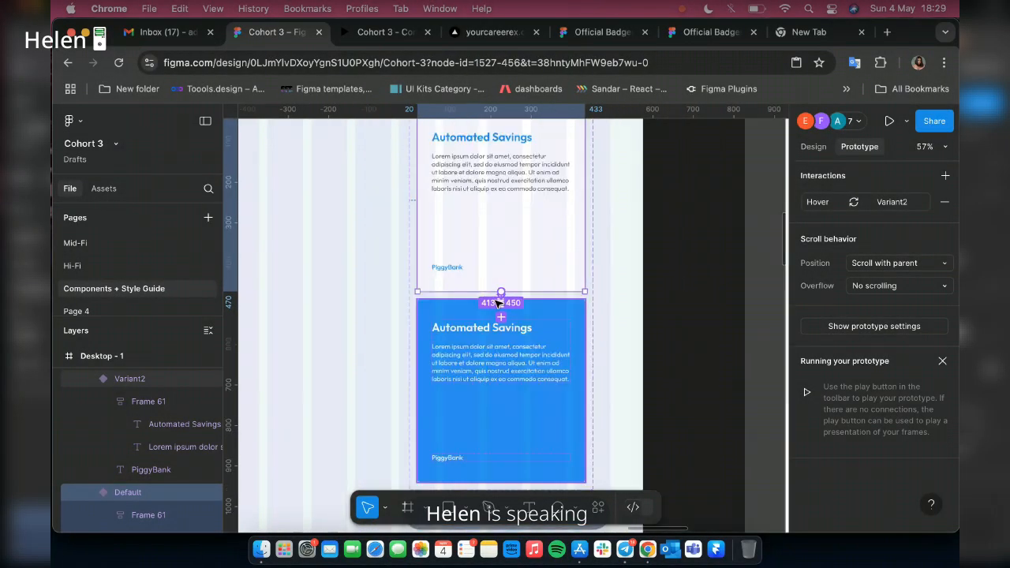
{"action": "scroll", "coordinate": [497, 304], "scroll_direction": "down", "scroll_amount": 5}
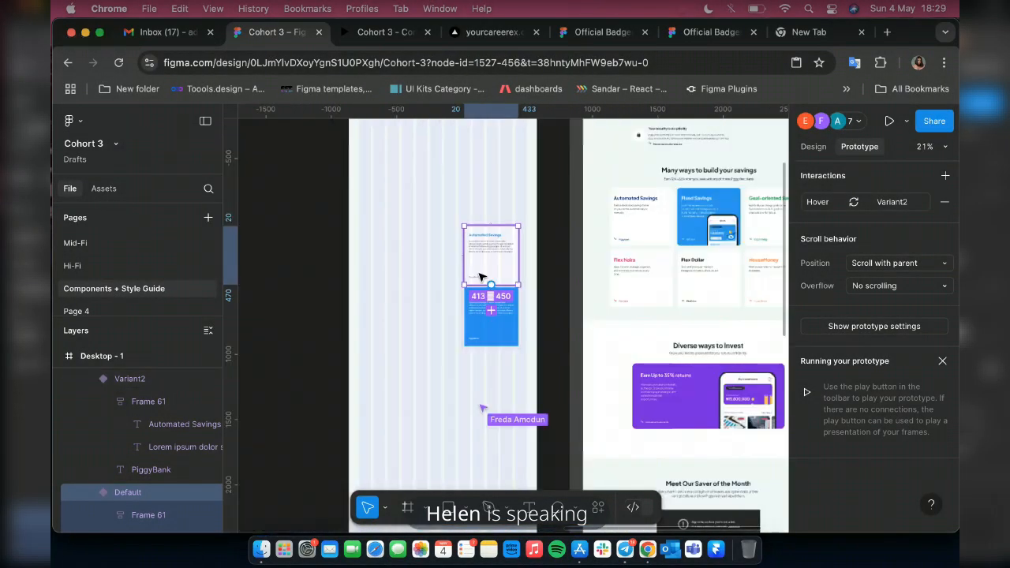
{"action": "scroll", "coordinate": [682, 276], "scroll_direction": "down", "scroll_amount": 2}
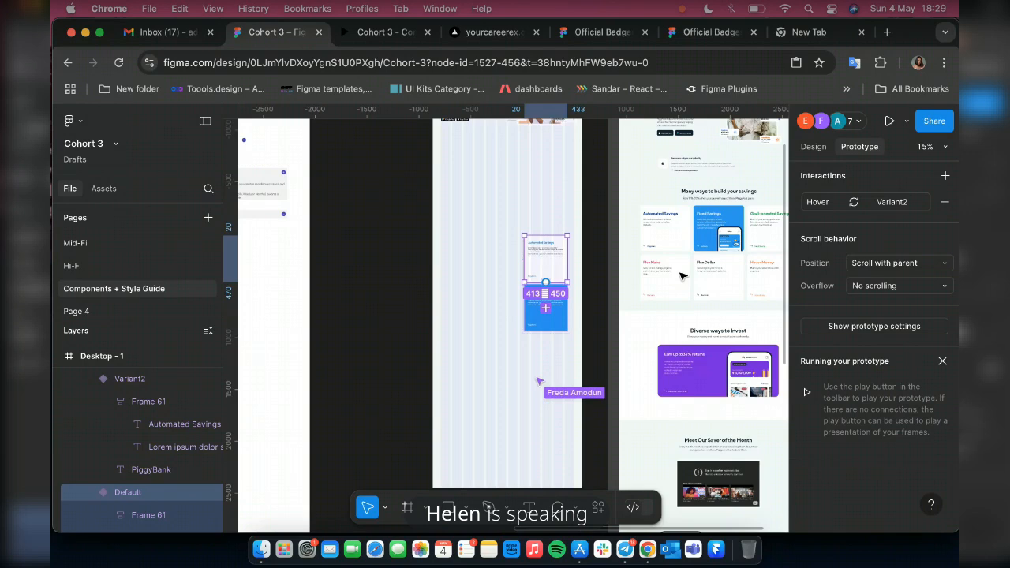
{"action": "scroll", "coordinate": [683, 276], "scroll_direction": "right", "scroll_amount": 3}
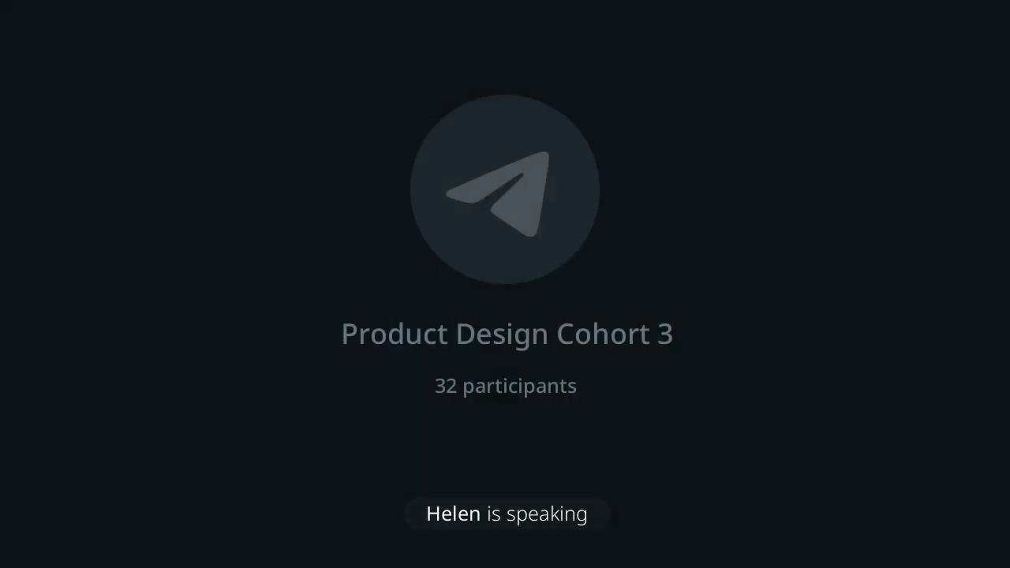
{"action": "scroll", "coordinate": [439, 319], "scroll_direction": "up", "scroll_amount": 3}
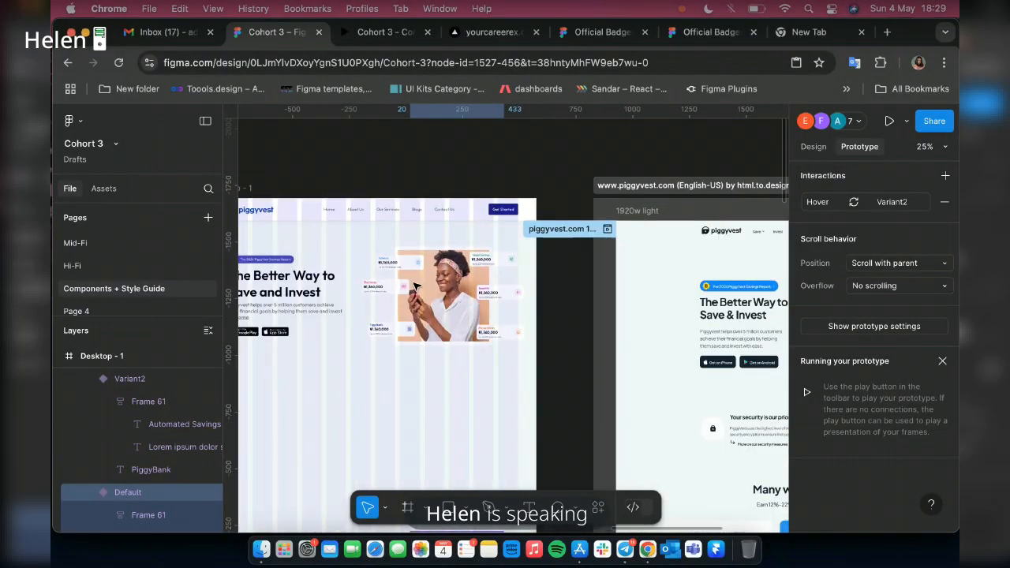
{"action": "scroll", "coordinate": [414, 285], "scroll_direction": "up", "scroll_amount": 5}
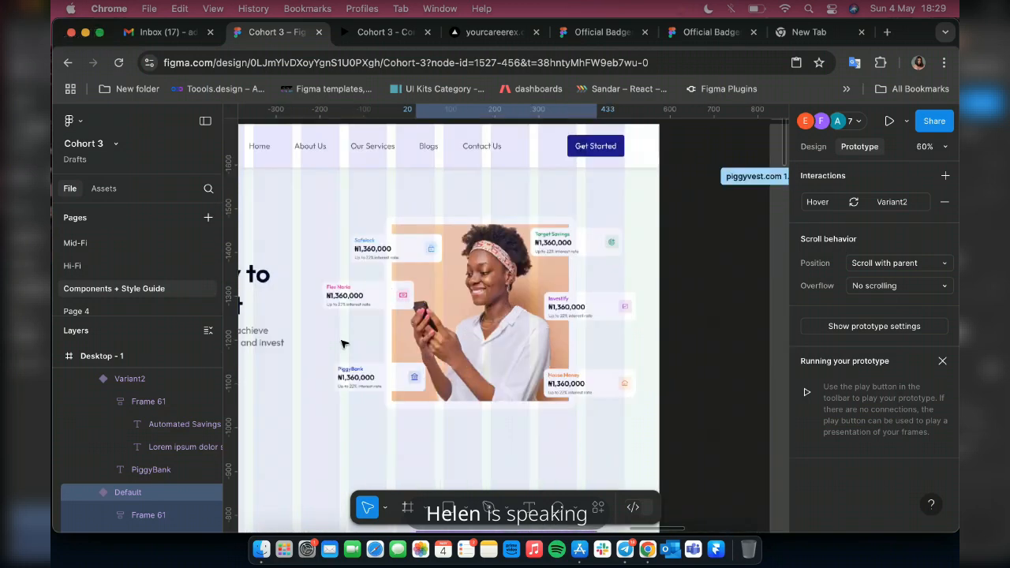
{"action": "scroll", "coordinate": [485, 288], "scroll_direction": "down", "scroll_amount": 5}
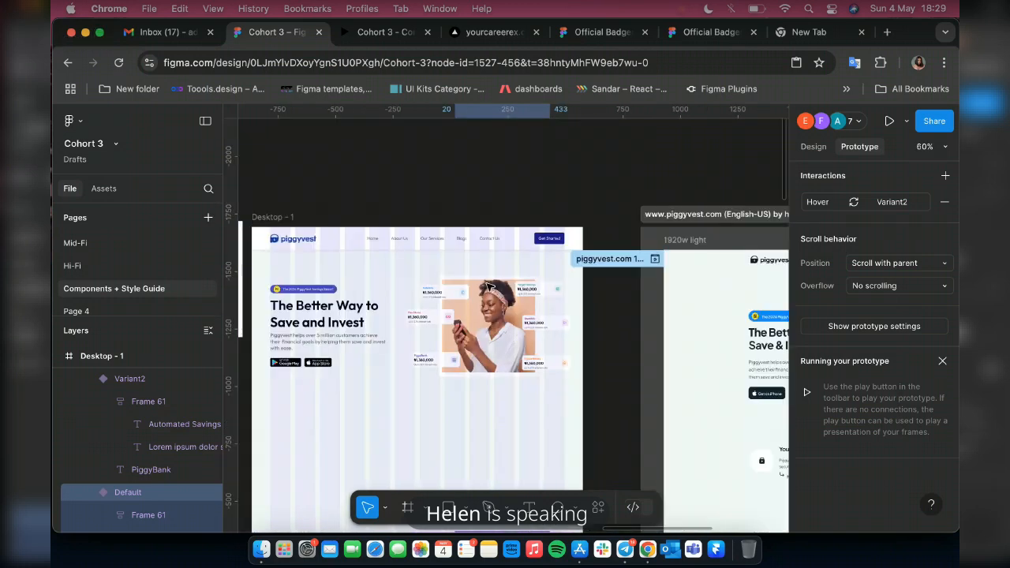
{"action": "scroll", "coordinate": [490, 285], "scroll_direction": "down", "scroll_amount": 6}
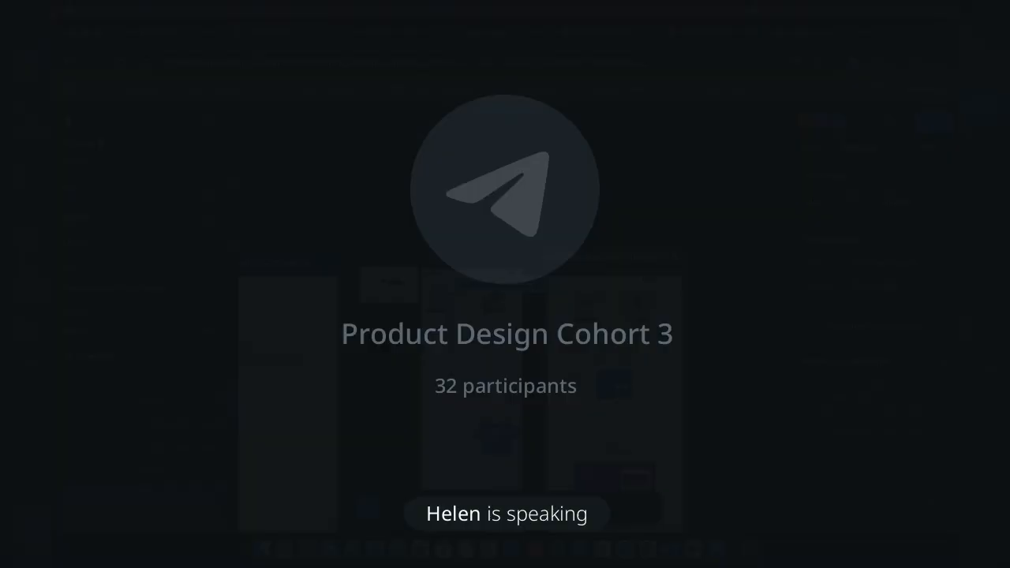
{"action": "scroll", "coordinate": [472, 391], "scroll_direction": "down", "scroll_amount": 2}
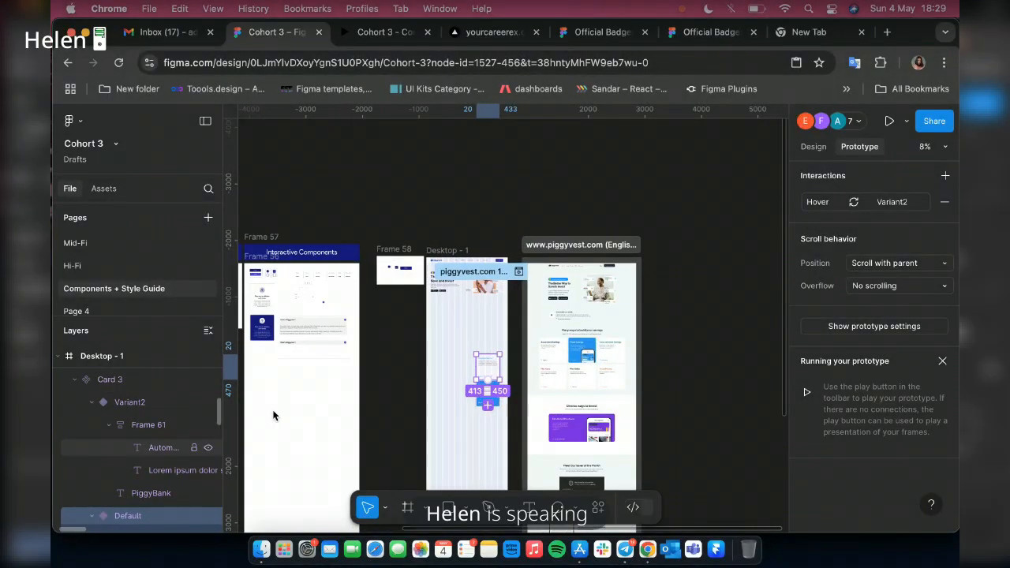
{"action": "scroll", "coordinate": [108, 423], "scroll_direction": "up", "scroll_amount": 1}
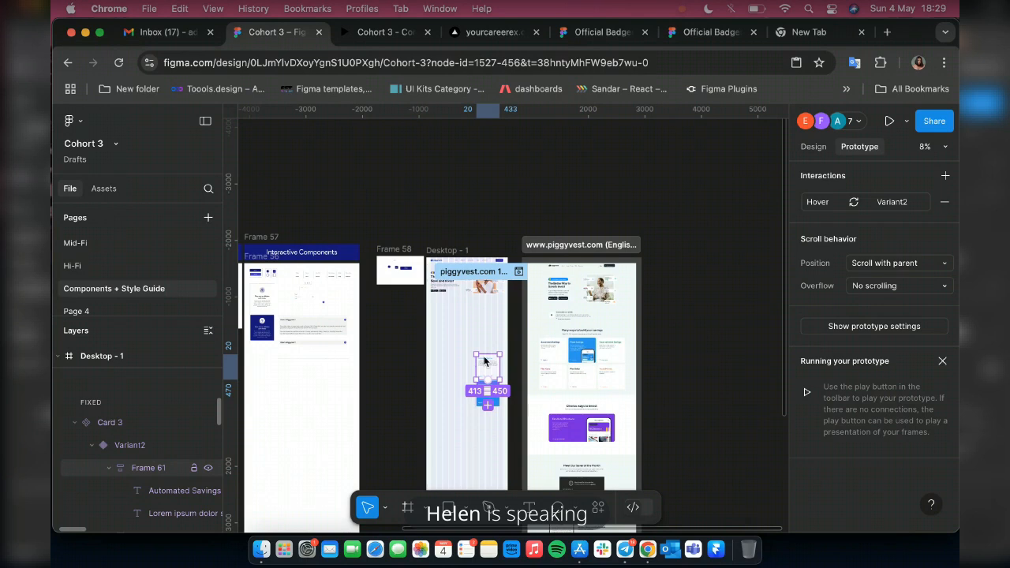
- Select the whole Card 3 component set and replace its 2295F2 blue with the page colour 083E9E
{"action": "key", "text": "Return"}
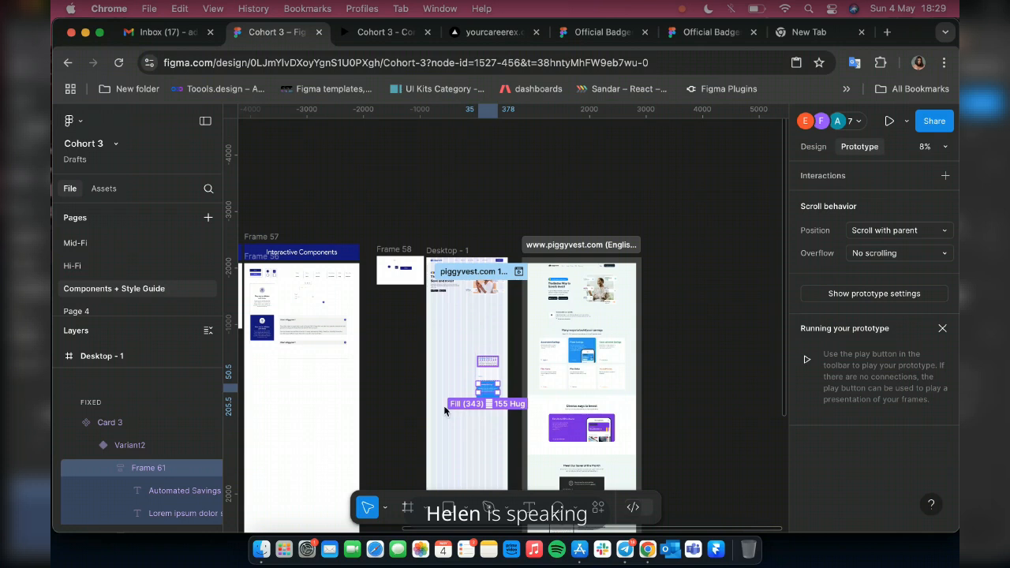
{"action": "key", "text": "shift+Return"}
{"action": "key", "text": "shift+Return"}
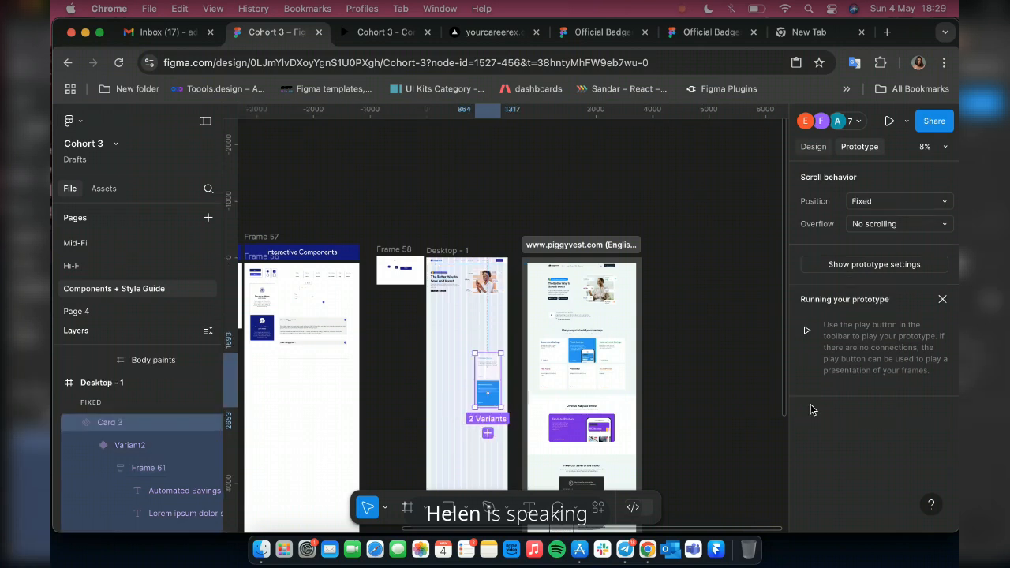
{"action": "key", "text": "alt+8"}
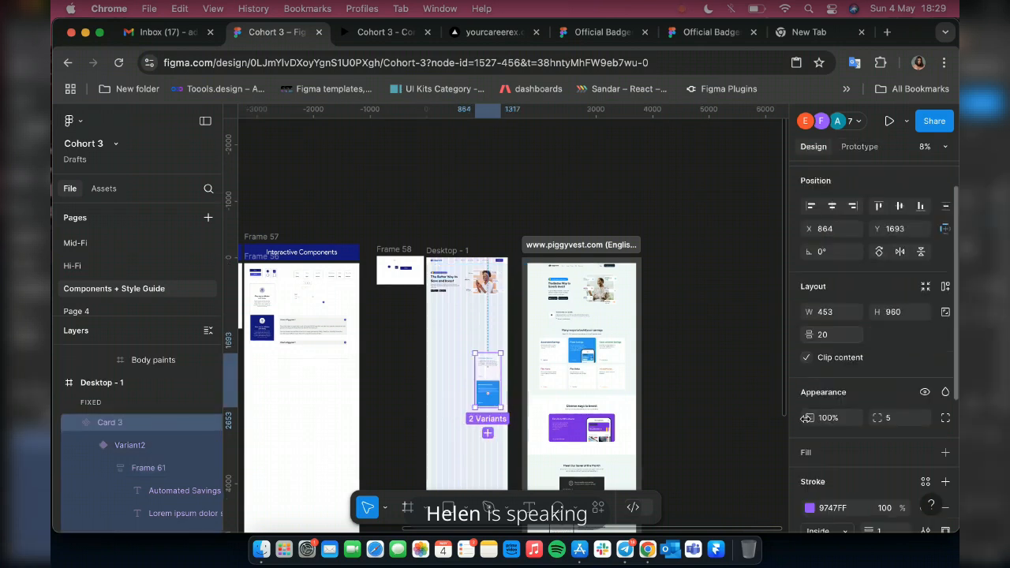
{"action": "scroll", "coordinate": [805, 422], "scroll_direction": "down", "scroll_amount": 5}
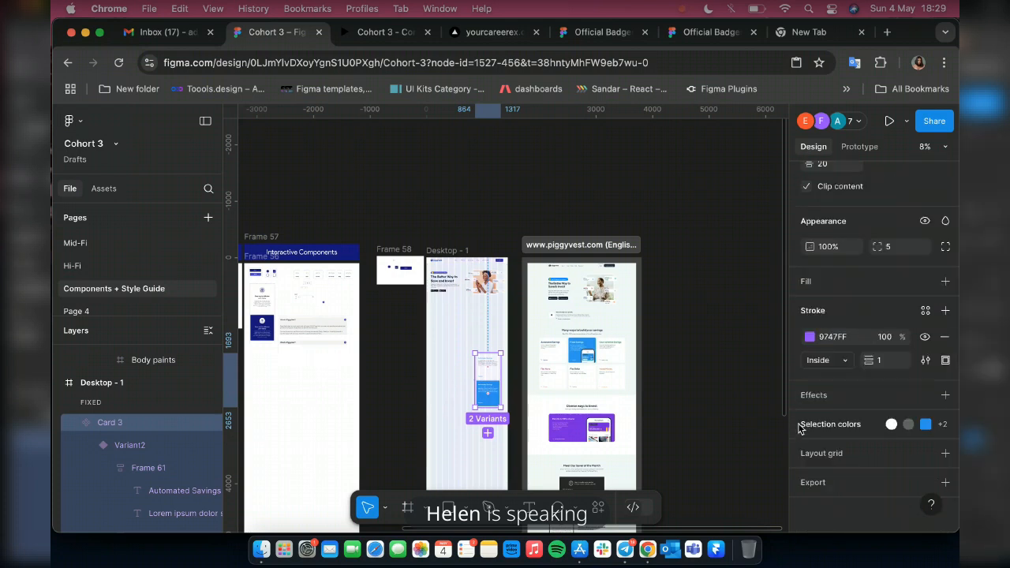
{"action": "left_click", "coordinate": [799, 426]}
{"action": "scroll", "coordinate": [813, 426], "scroll_direction": "down", "scroll_amount": 2}
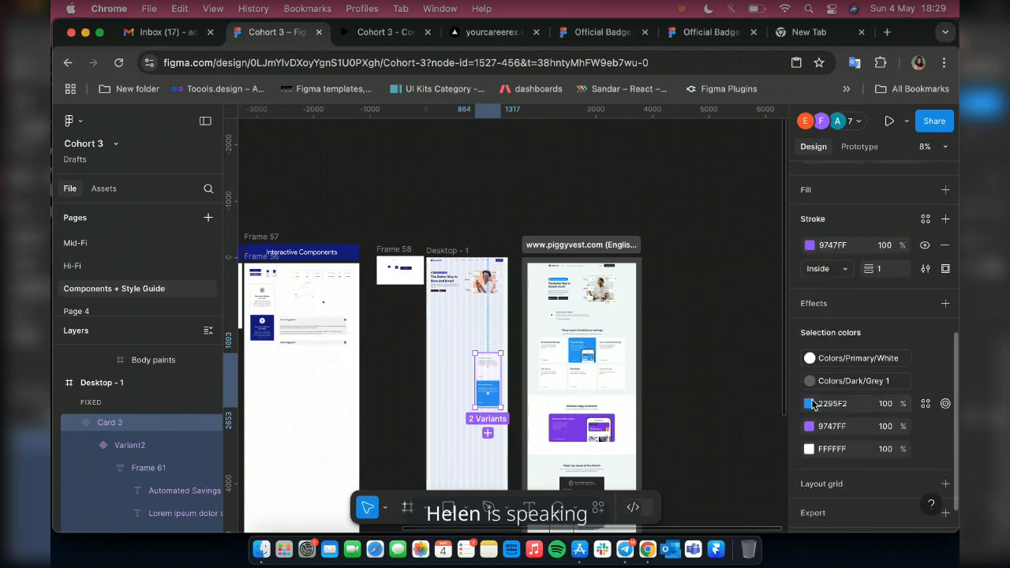
{"action": "left_click", "coordinate": [809, 403]}
{"action": "scroll", "coordinate": [686, 483], "scroll_direction": "down", "scroll_amount": 1}
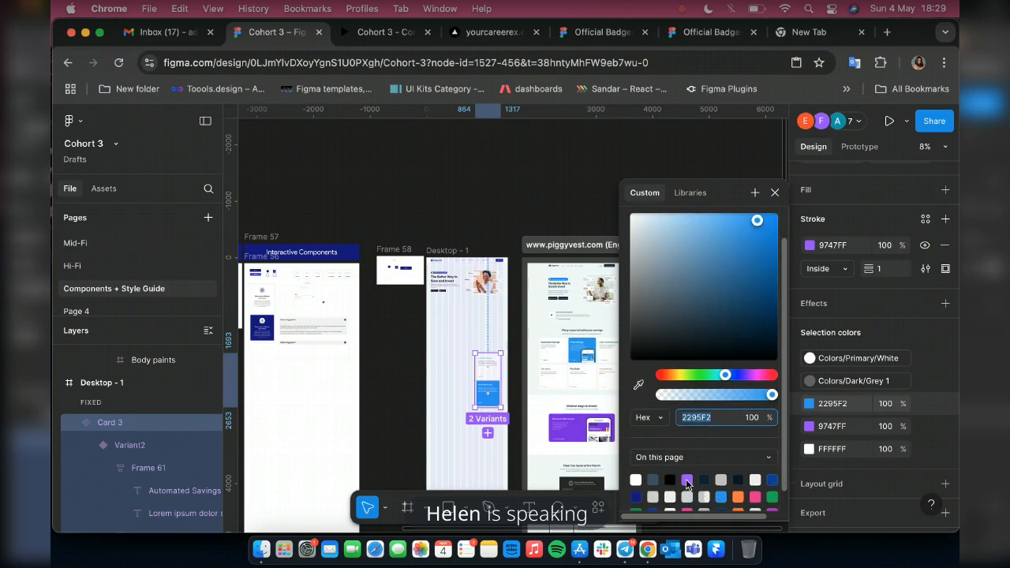
{"action": "left_click", "coordinate": [771, 479]}
{"action": "scroll", "coordinate": [496, 386], "scroll_direction": "down", "scroll_amount": 1}
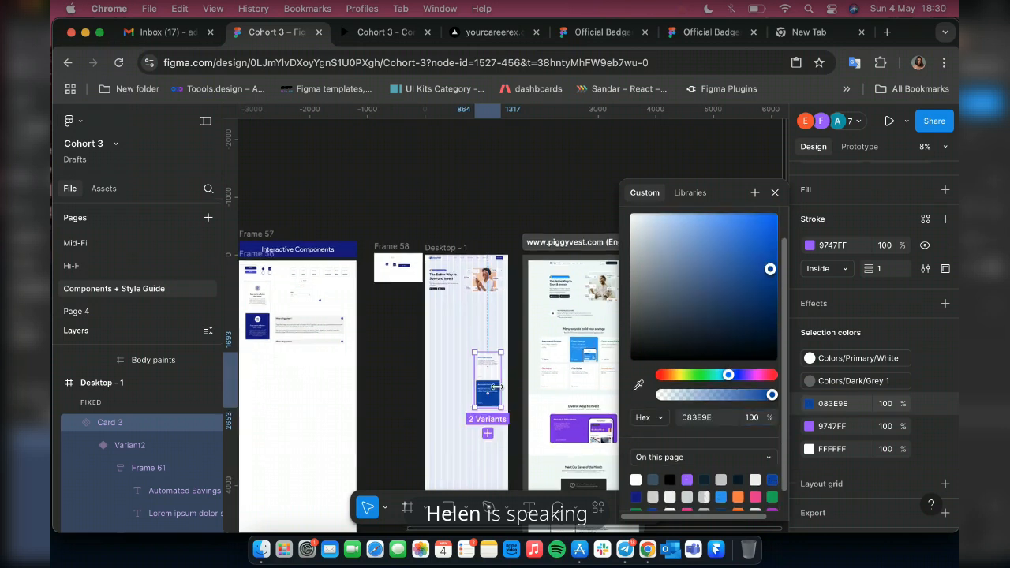
- Duplicate the whole Card 3 component set and place the copy directly to the left of the original in Desktop - 1
{"action": "scroll", "coordinate": [495, 386], "scroll_direction": "up", "scroll_amount": 5}
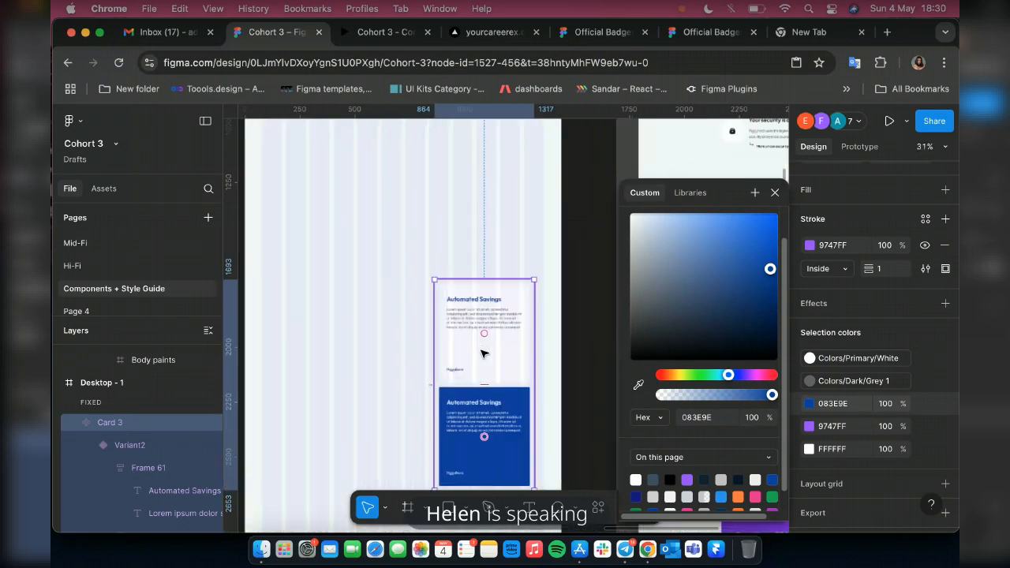
{"action": "scroll", "coordinate": [483, 353], "scroll_direction": "down", "scroll_amount": 5}
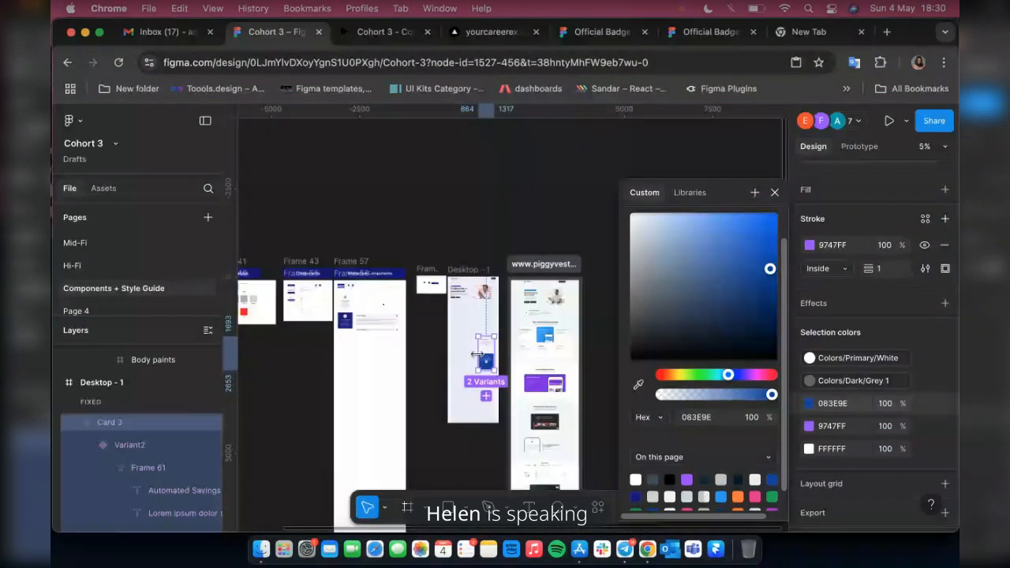
{"action": "scroll", "coordinate": [478, 354], "scroll_direction": "down", "scroll_amount": 3}
{"action": "scroll", "coordinate": [482, 355], "scroll_direction": "up", "scroll_amount": 3}
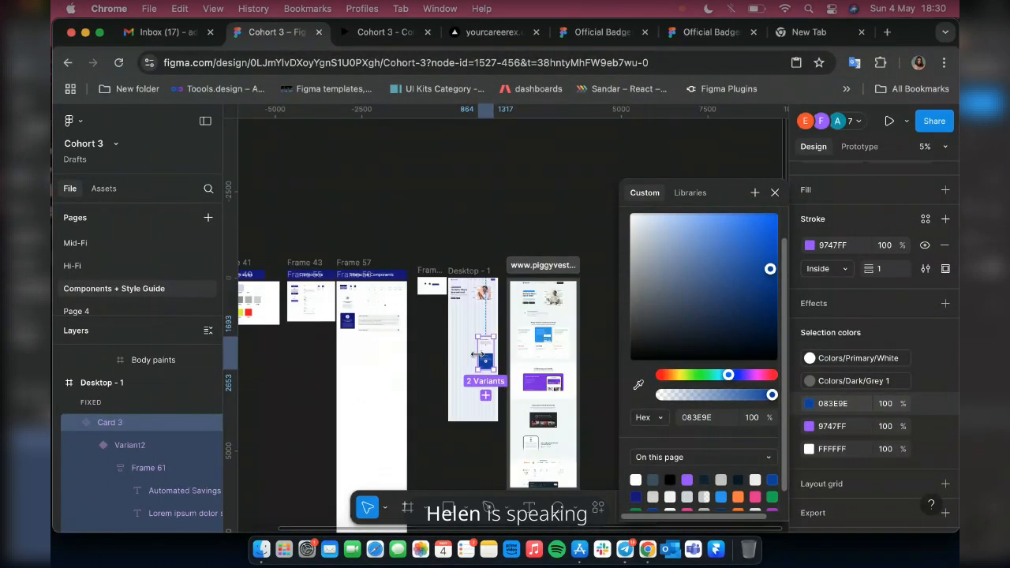
{"action": "scroll", "coordinate": [481, 354], "scroll_direction": "up", "scroll_amount": 4}
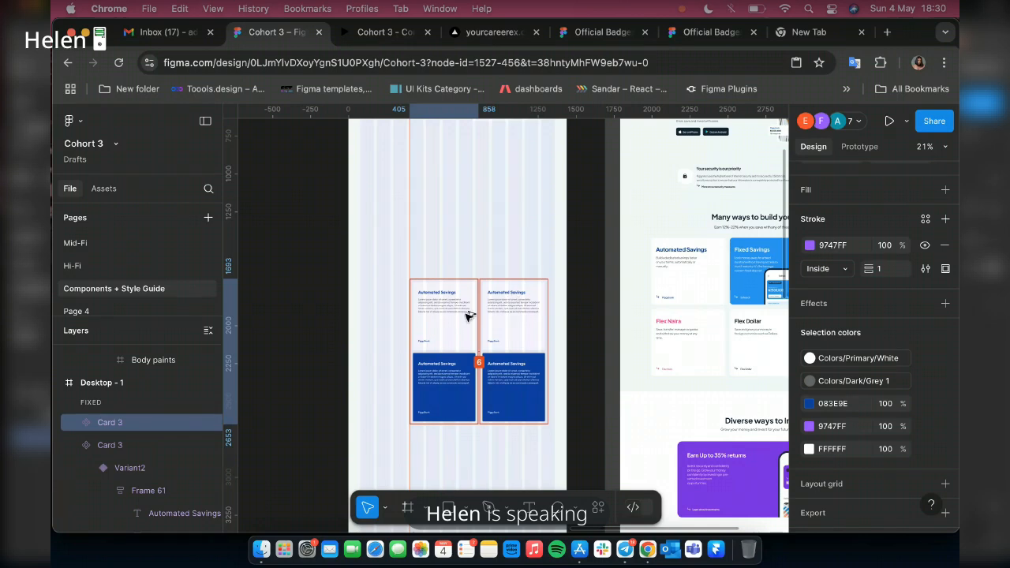
- Set the "Automated Savings" title in the left card's Default variant to font size 34
{"action": "scroll", "coordinate": [469, 315], "scroll_direction": "up", "scroll_amount": 3}
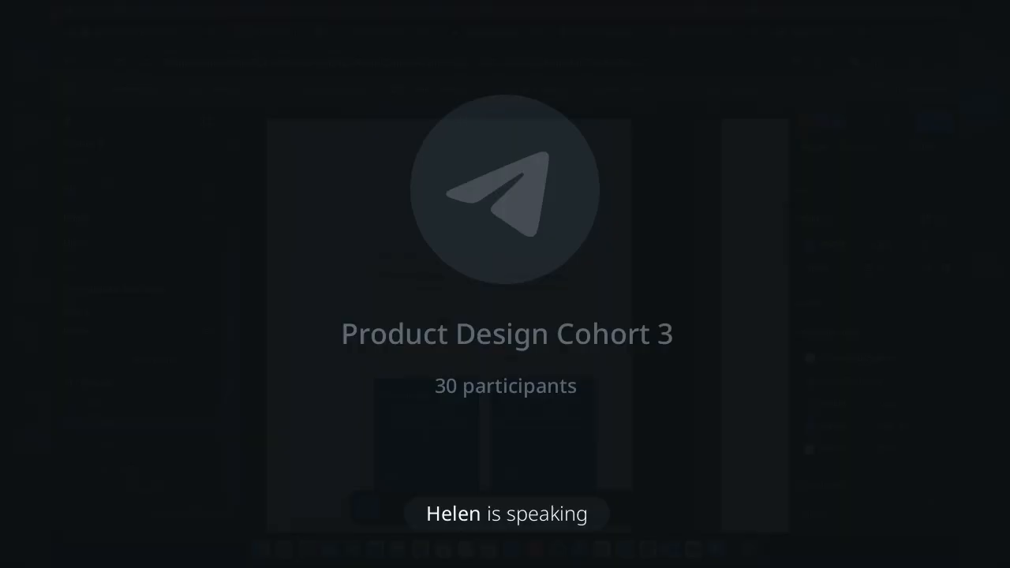
{"action": "scroll", "coordinate": [438, 314], "scroll_direction": "up", "scroll_amount": 5}
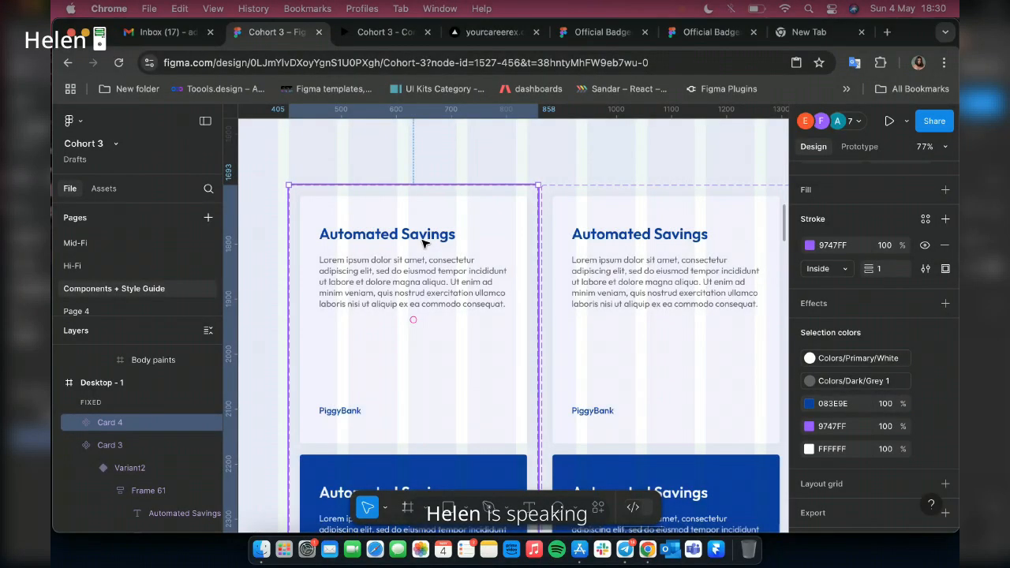
{"action": "double_click", "coordinate": [434, 239]}
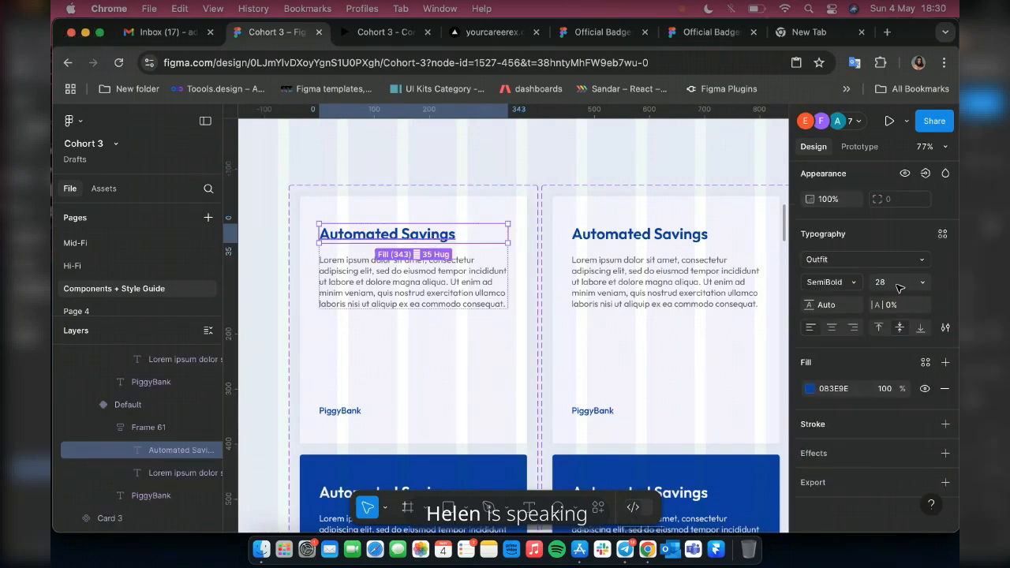
{"action": "left_click", "coordinate": [896, 286]}
{"action": "type", "text": "36"}
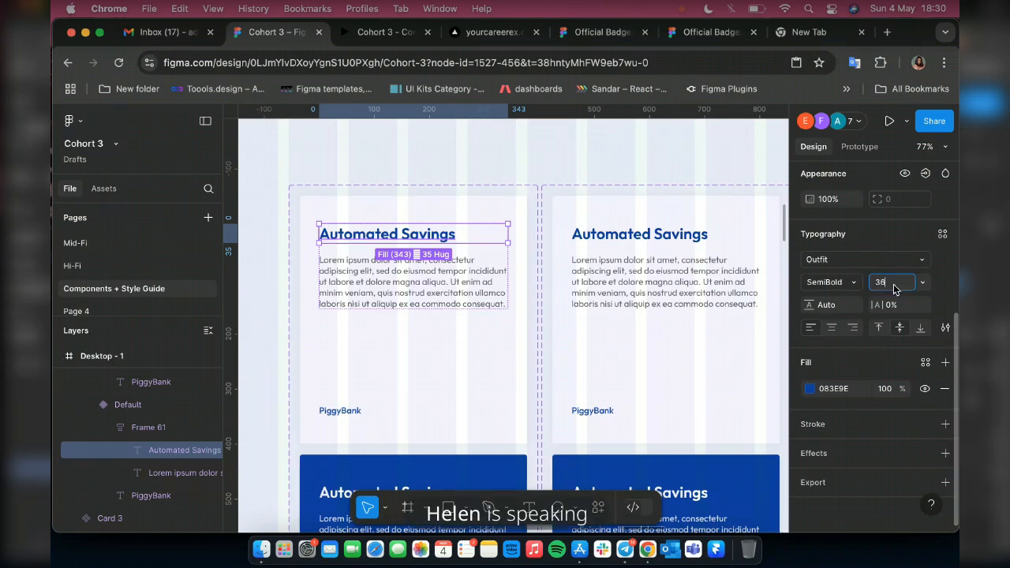
{"action": "key", "text": "Return"}
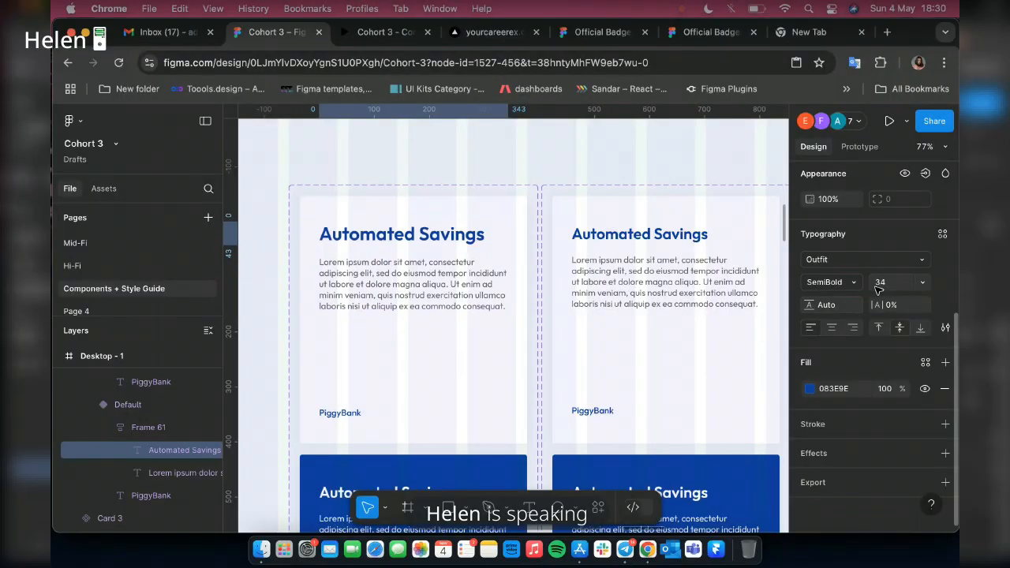
{"action": "scroll", "coordinate": [467, 339], "scroll_direction": "down", "scroll_amount": 1}
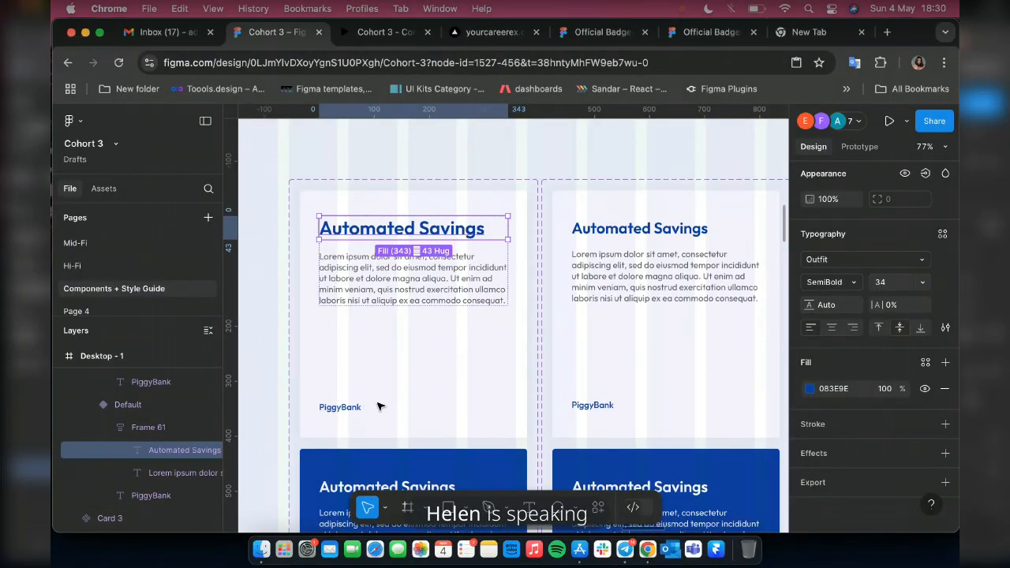
{"action": "scroll", "coordinate": [377, 406], "scroll_direction": "down", "scroll_amount": 5}
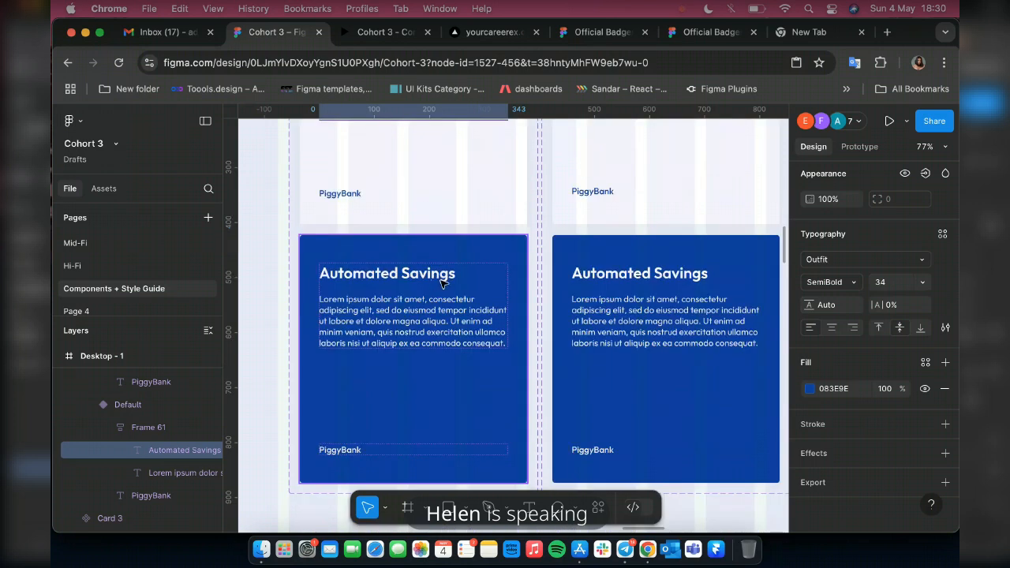
{"action": "left_click", "coordinate": [440, 276]}
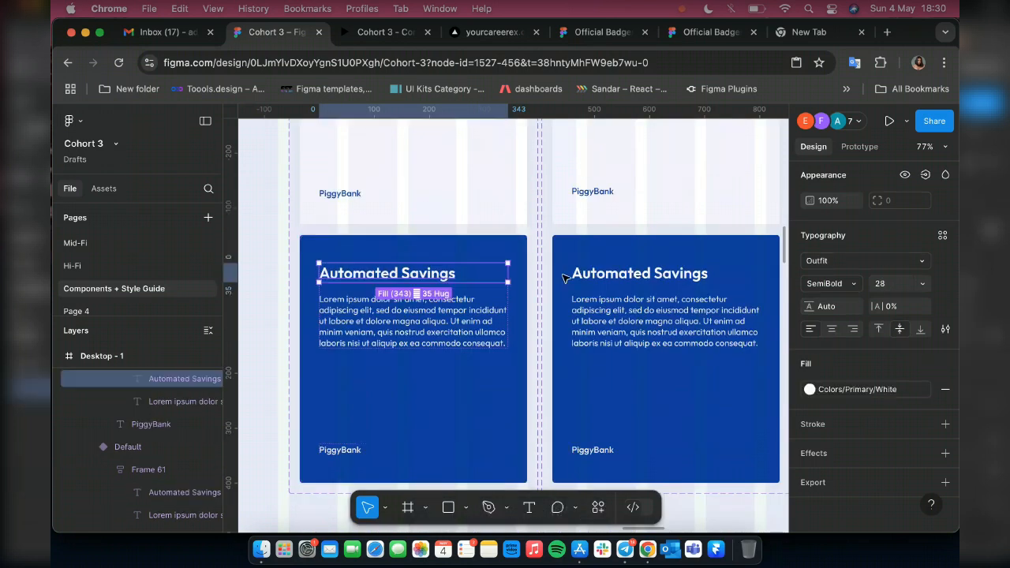
{"action": "left_click", "coordinate": [636, 278], "text": "shift"}
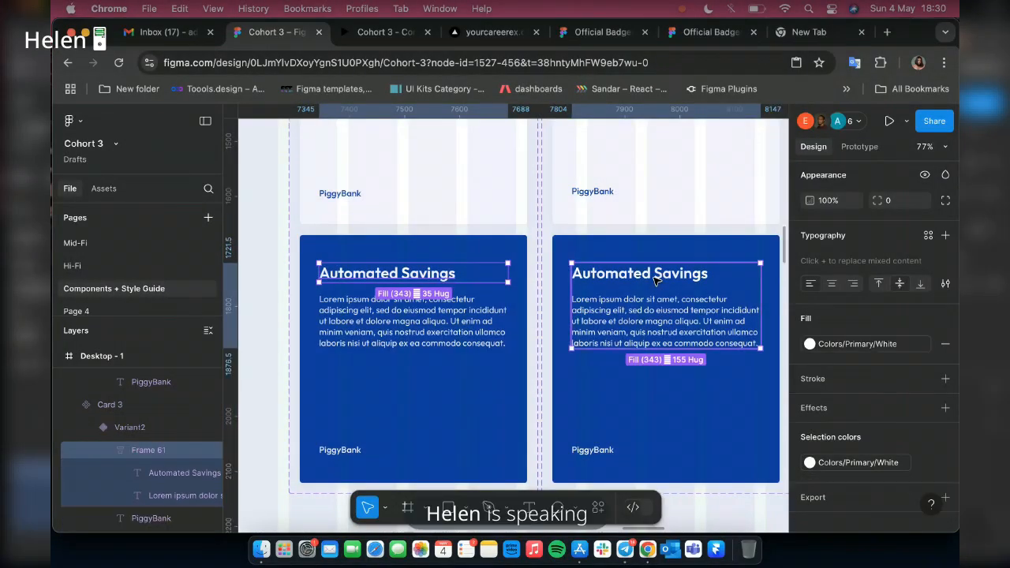
{"action": "key", "text": "Escape"}
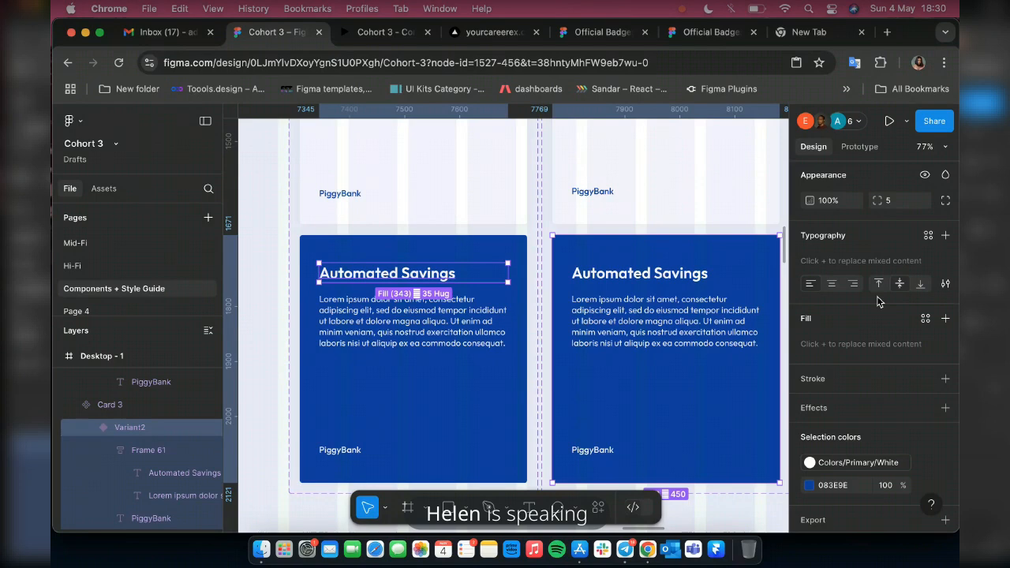
- Set the "Automated Savings" title in the right card's blue Variant2 to font size 34
{"action": "left_click", "coordinate": [648, 276]}
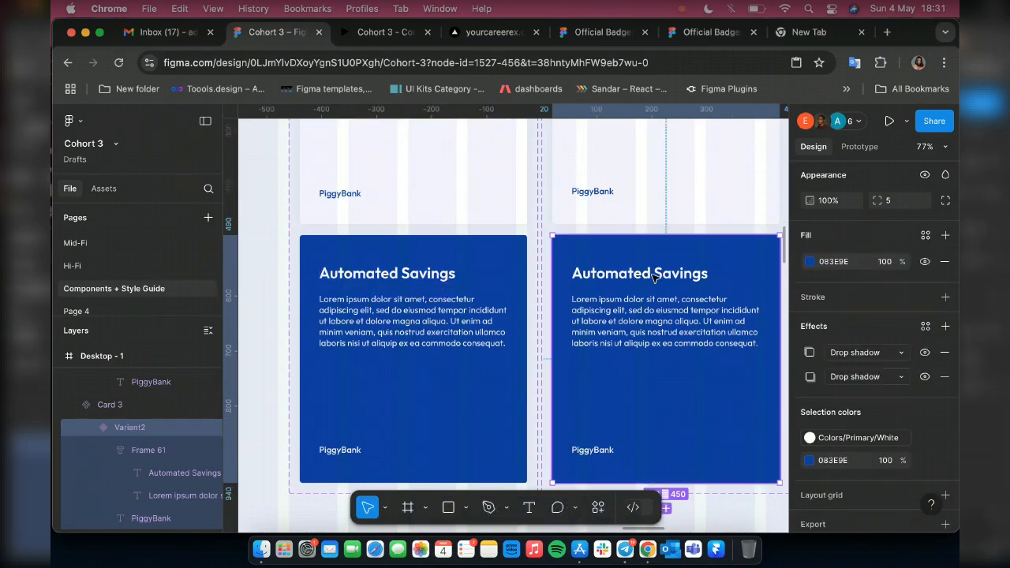
{"action": "double_click", "coordinate": [654, 275]}
{"action": "key", "text": "Escape"}
{"action": "left_click", "coordinate": [892, 286]}
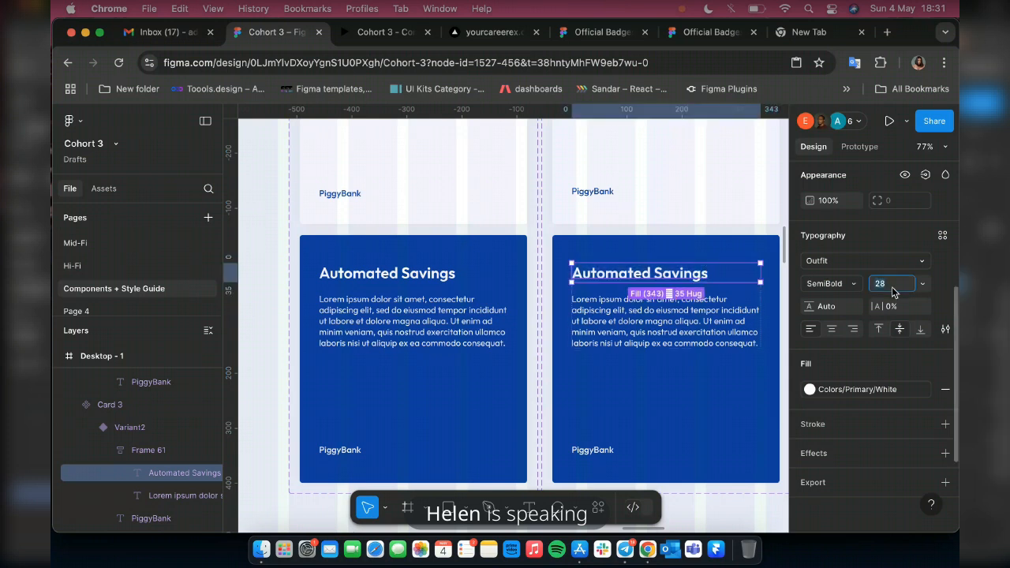
{"action": "type", "text": "34"}
{"action": "key", "text": "Return"}
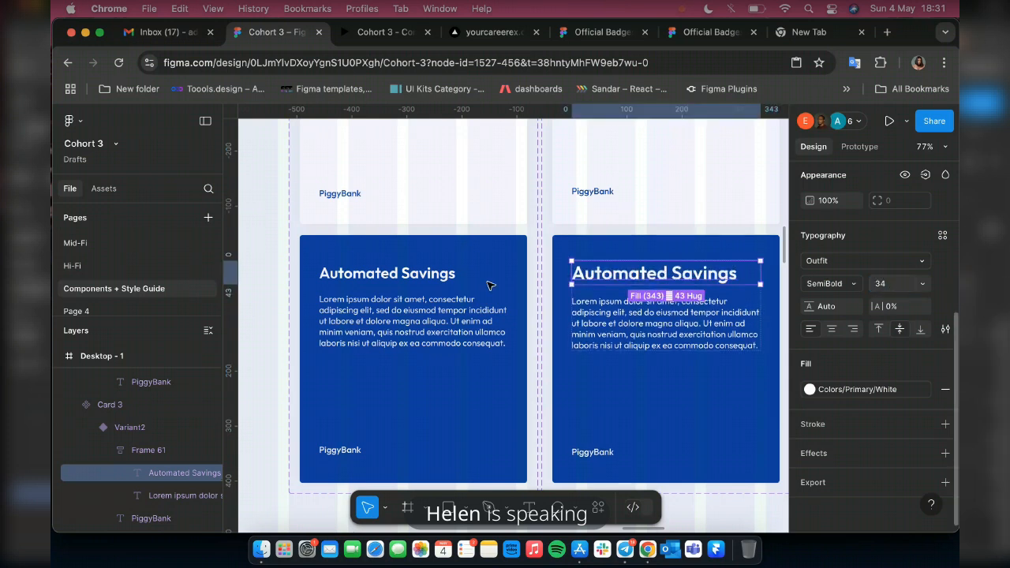
- Set the "Automated Savings" title in the left card's blue Variant2 to font size 34
{"action": "left_click", "coordinate": [428, 280]}
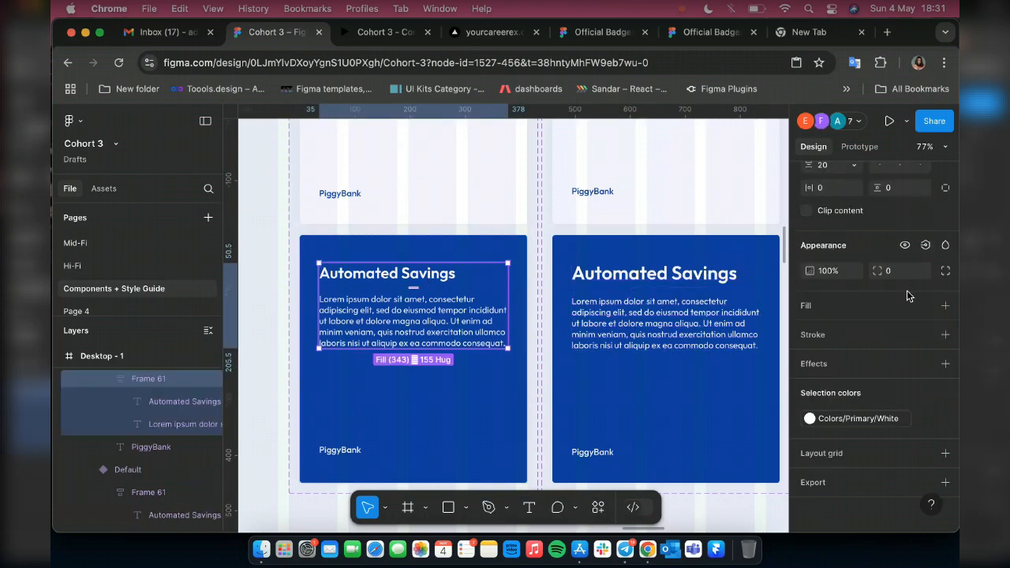
{"action": "double_click", "coordinate": [395, 274]}
{"action": "left_click", "coordinate": [894, 291]}
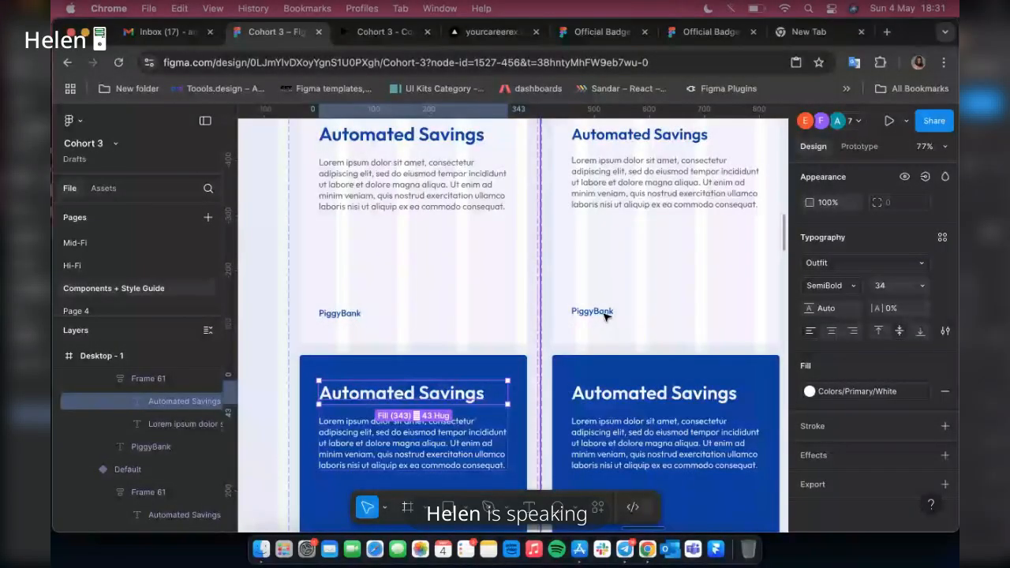
- Replace the PiggyBank label with "Safelock" in both the Default and Variant2 variants of the right card
{"action": "left_click", "coordinate": [606, 315]}
{"action": "left_click", "coordinate": [604, 314]}
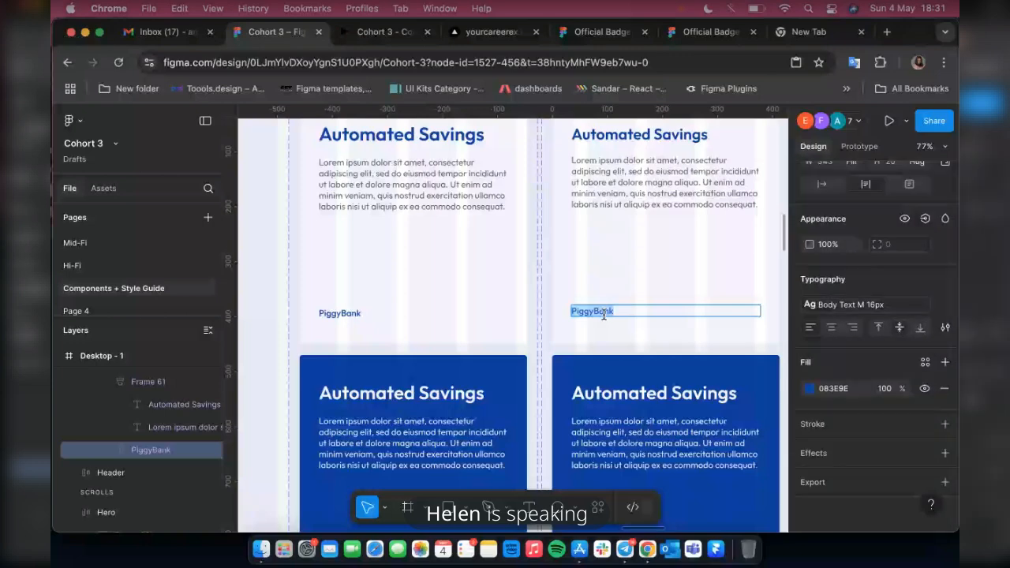
{"action": "type", "text": "Safelock"}
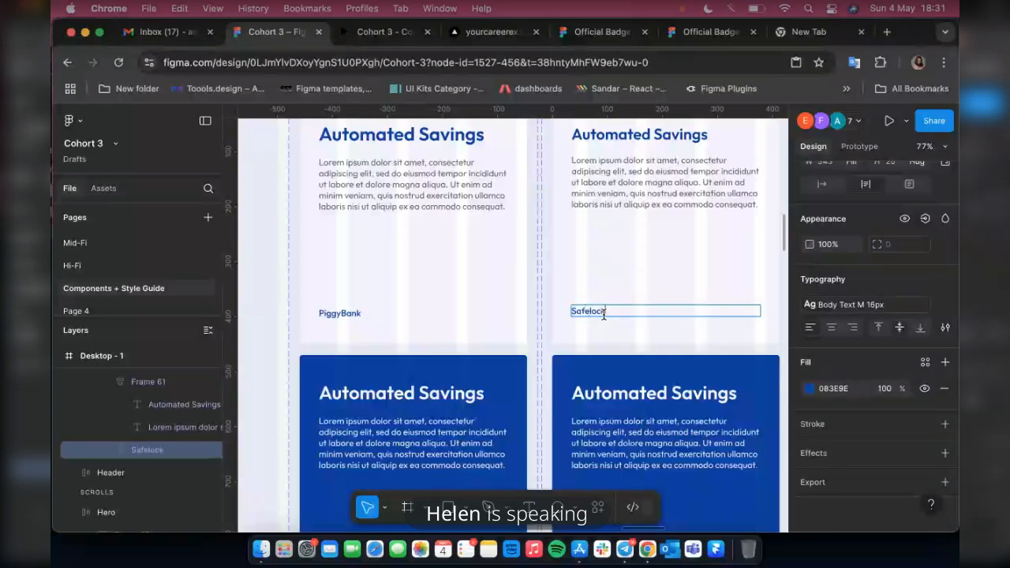
{"action": "scroll", "coordinate": [604, 314], "scroll_direction": "down", "scroll_amount": 5}
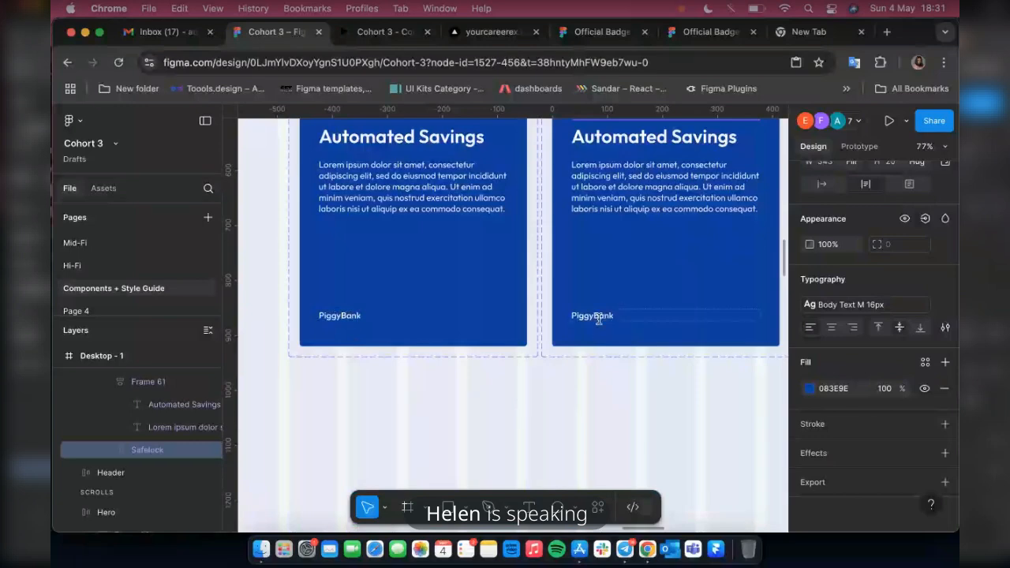
{"action": "left_click", "coordinate": [598, 316]}
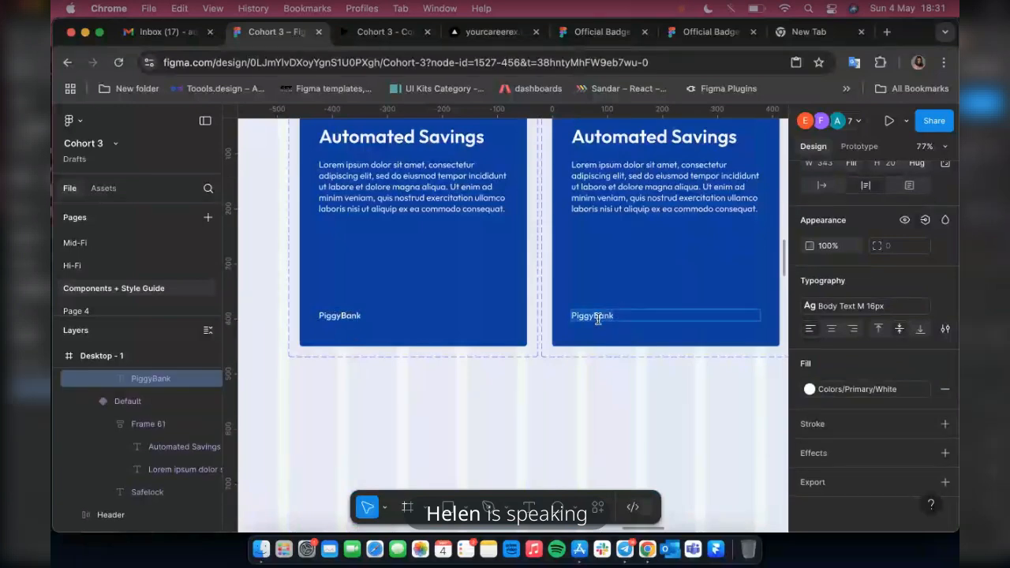
{"action": "type", "text": "Safelock"}
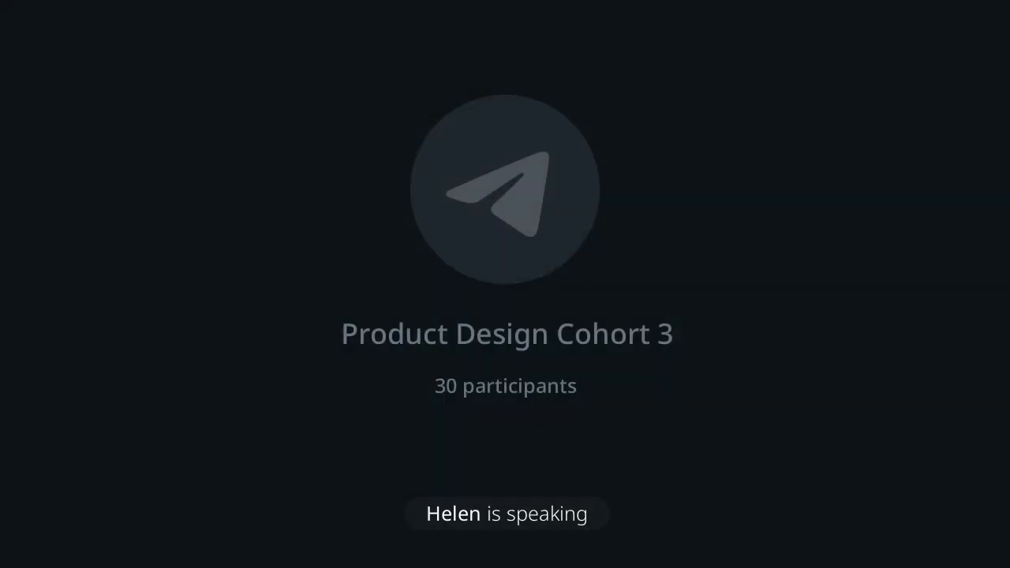
- Change the title to "Fixed Savings" in both the Default and Variant2 variants of the right card
{"action": "scroll", "coordinate": [631, 318], "scroll_direction": "right", "scroll_amount": 3}
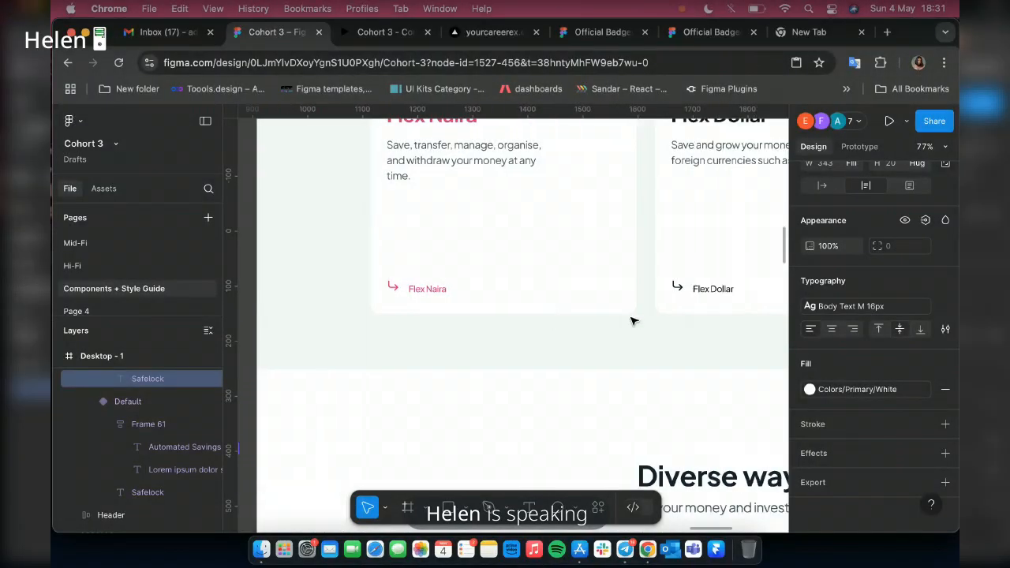
{"action": "scroll", "coordinate": [623, 321], "scroll_direction": "down", "scroll_amount": 3}
{"action": "scroll", "coordinate": [605, 324], "scroll_direction": "left", "scroll_amount": 7}
{"action": "double_click", "coordinate": [560, 299]}
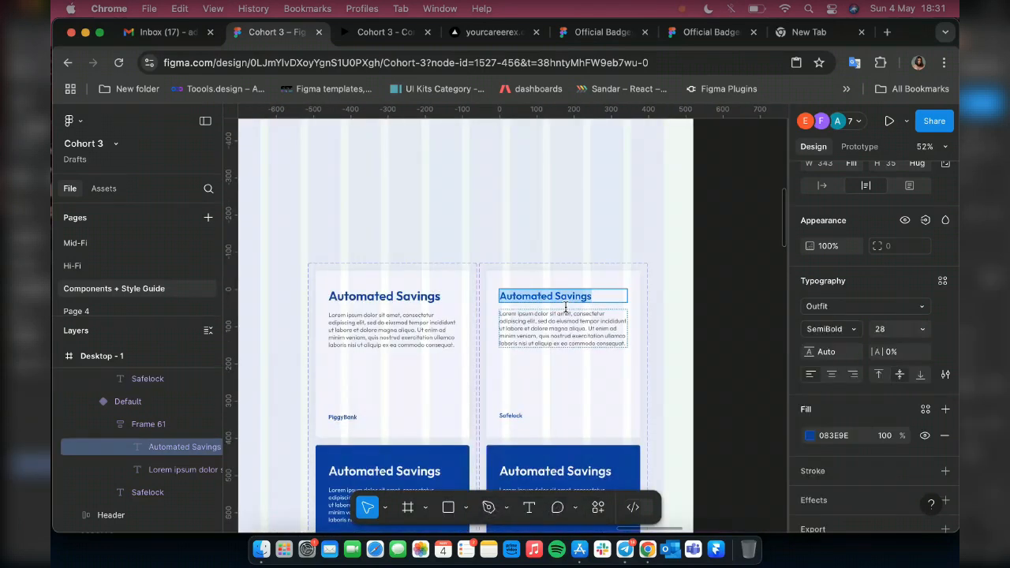
{"action": "type", "text": "Fixed"}
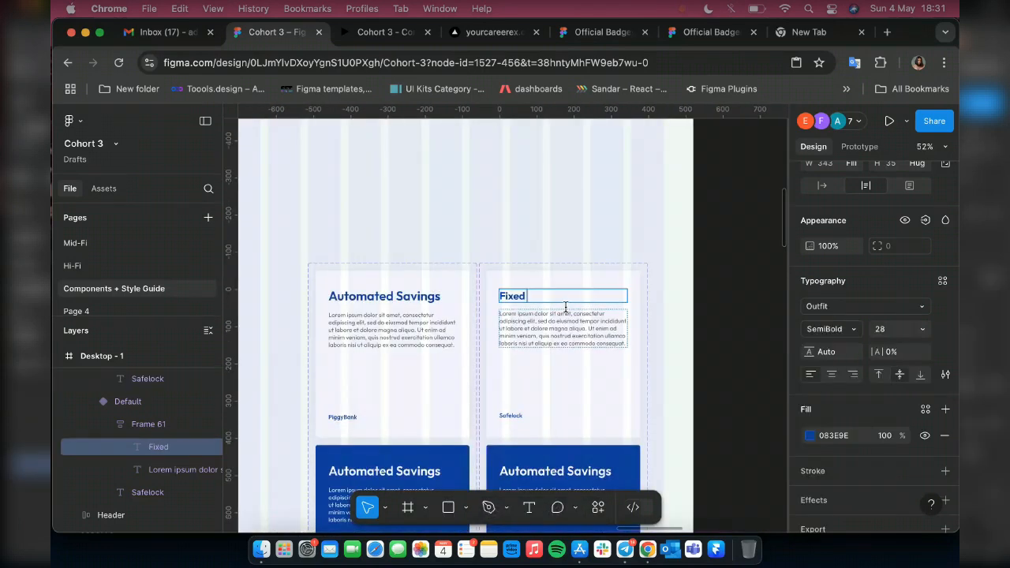
{"action": "type", "text": " Savings"}
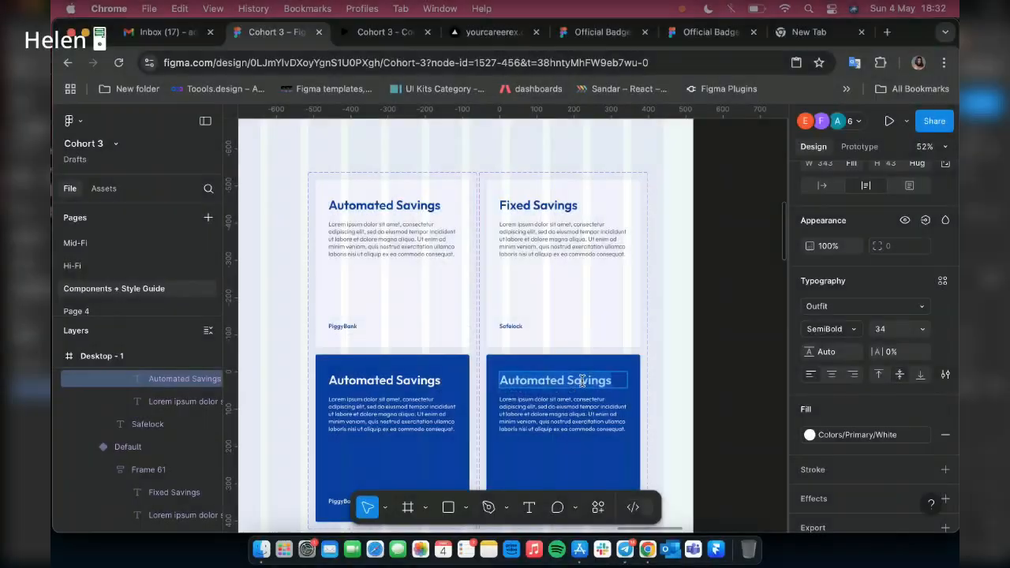
{"action": "type", "text": "Fi"}
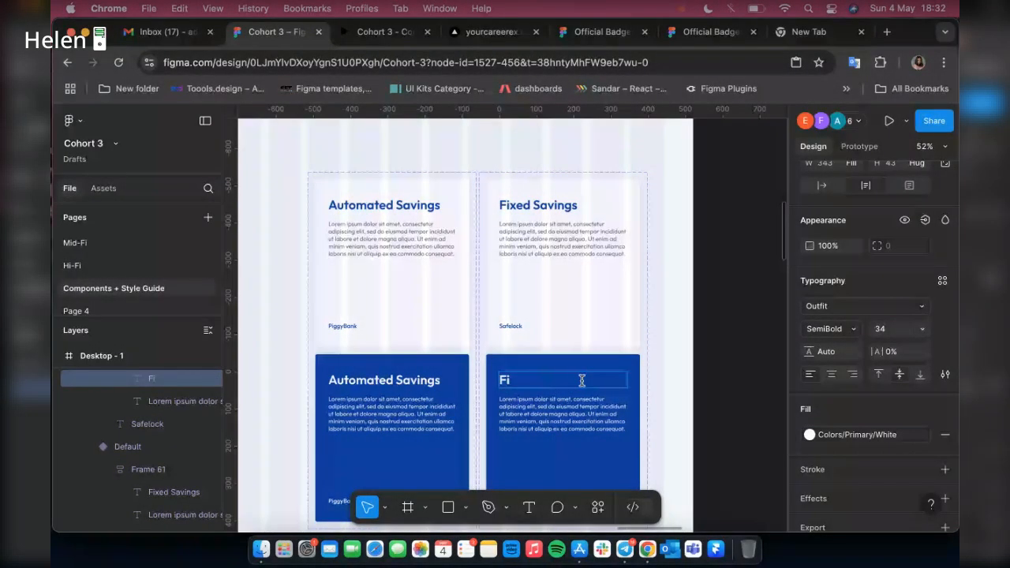